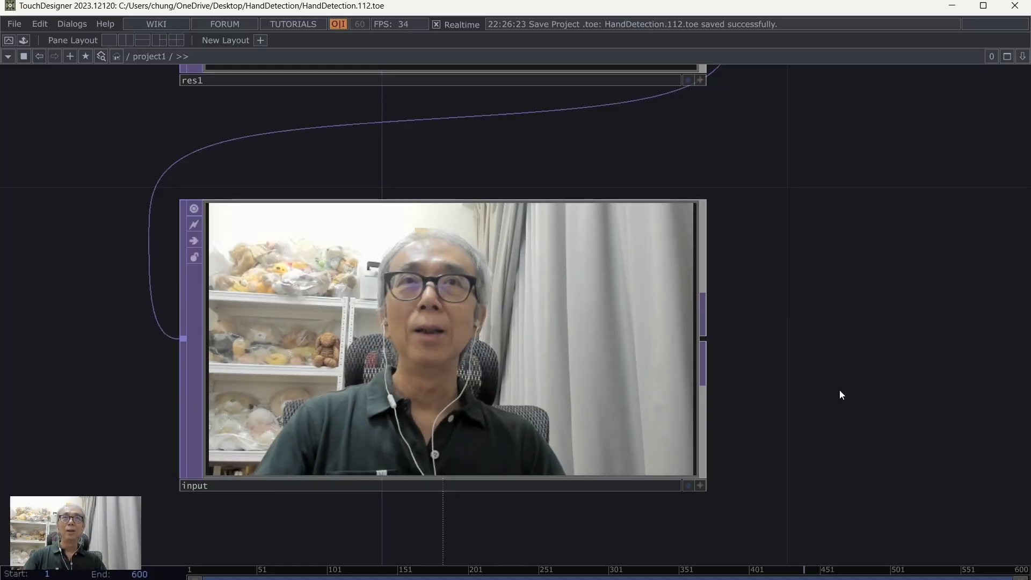
Step: Examine the input, script1 and script1_callbacks operators in the project1 network, and display script1's custom parameters
scroll(839, 390, down, 5)
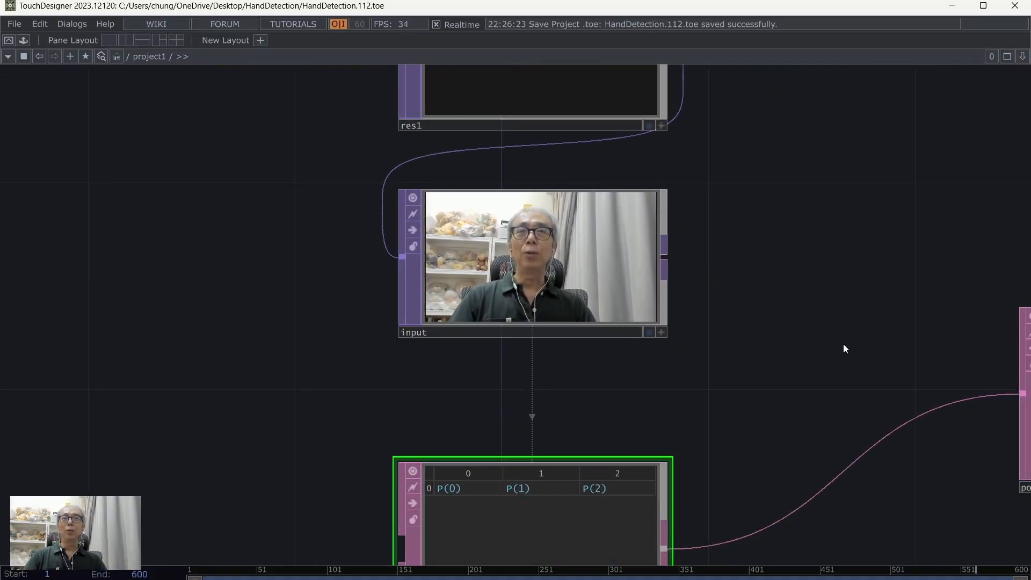
drag(843, 350, 773, 286)
drag(813, 405, 779, 309)
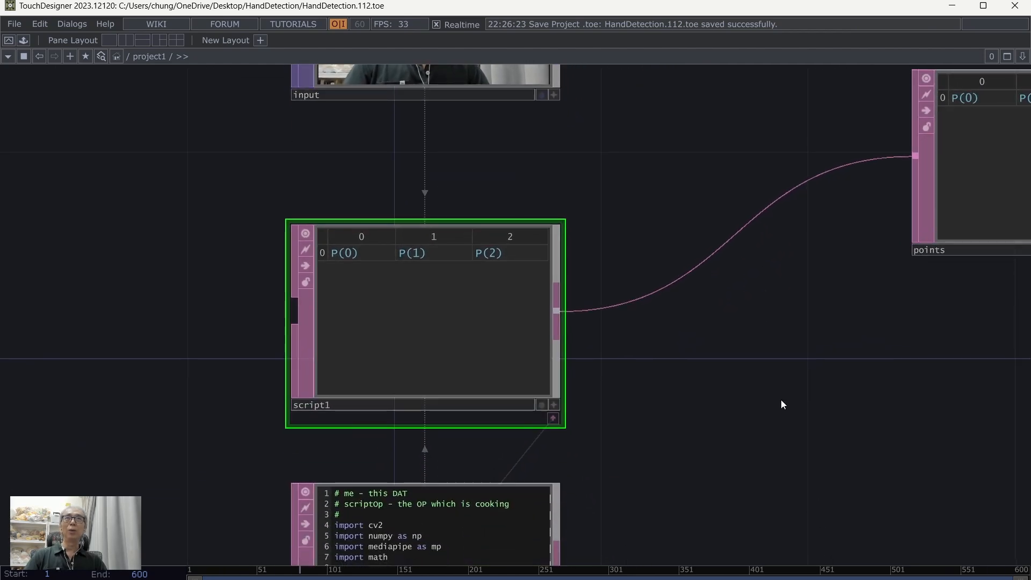
drag(780, 403, 537, 294)
scroll(774, 330, down, 2)
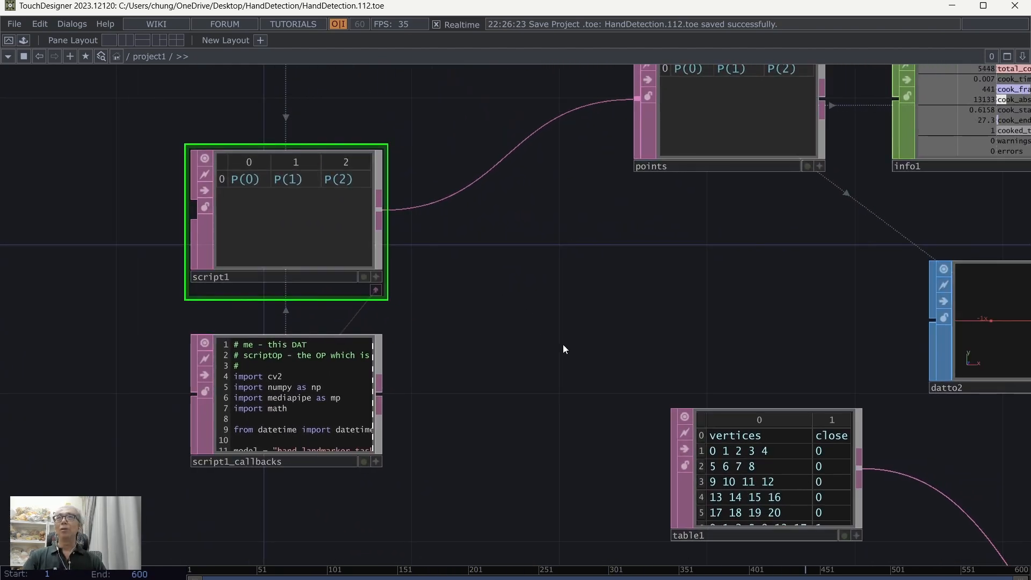
drag(532, 336, 587, 341)
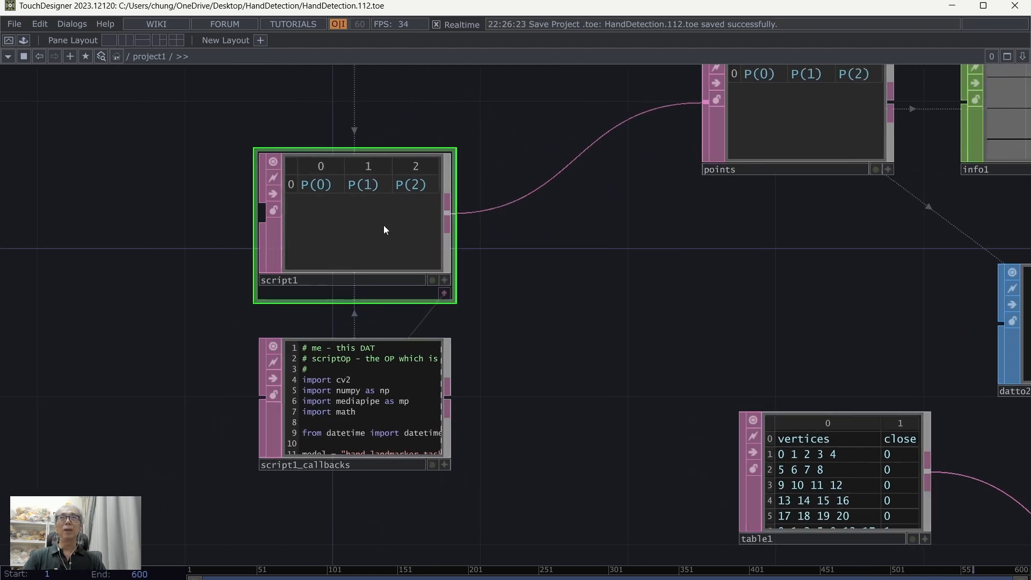
scroll(546, 407, up, 2)
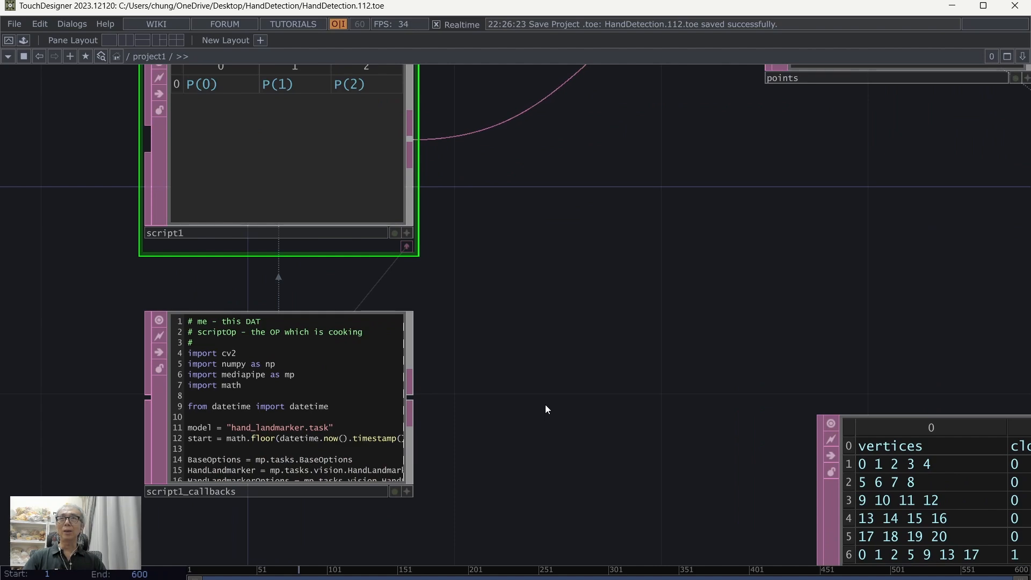
drag(545, 404, 686, 360)
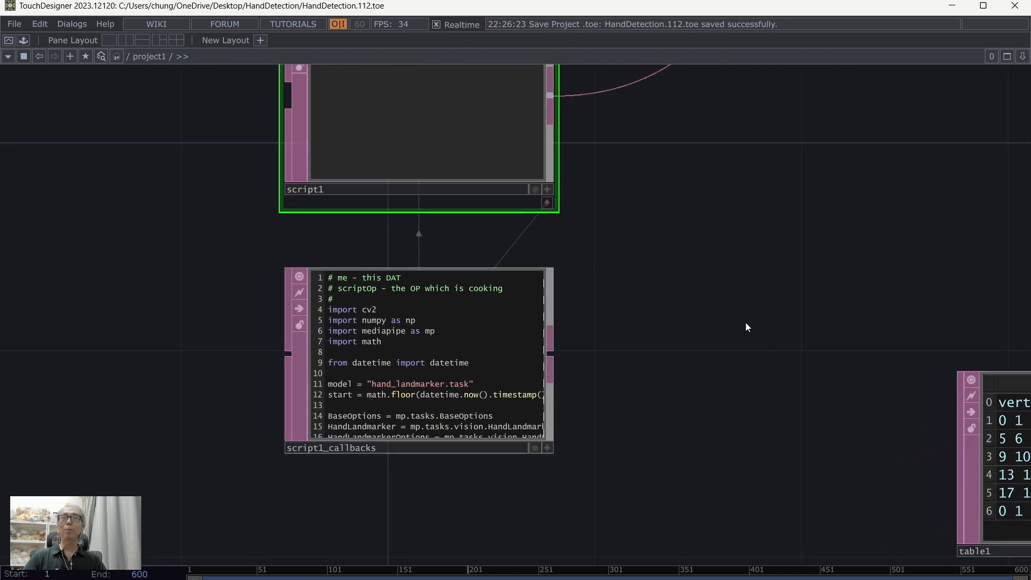
drag(743, 324, 556, 368)
scroll(685, 388, down, 2)
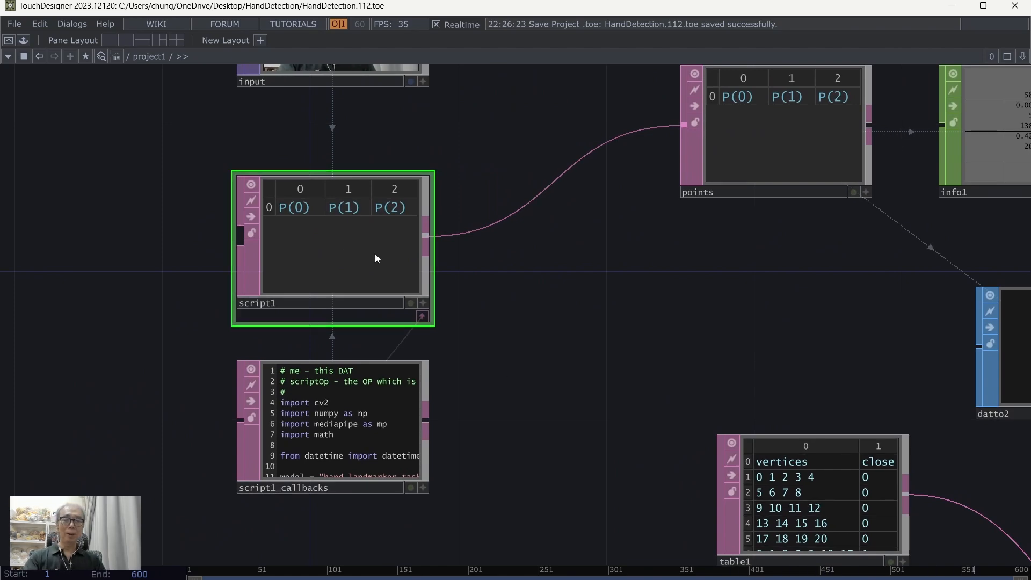
key(p)
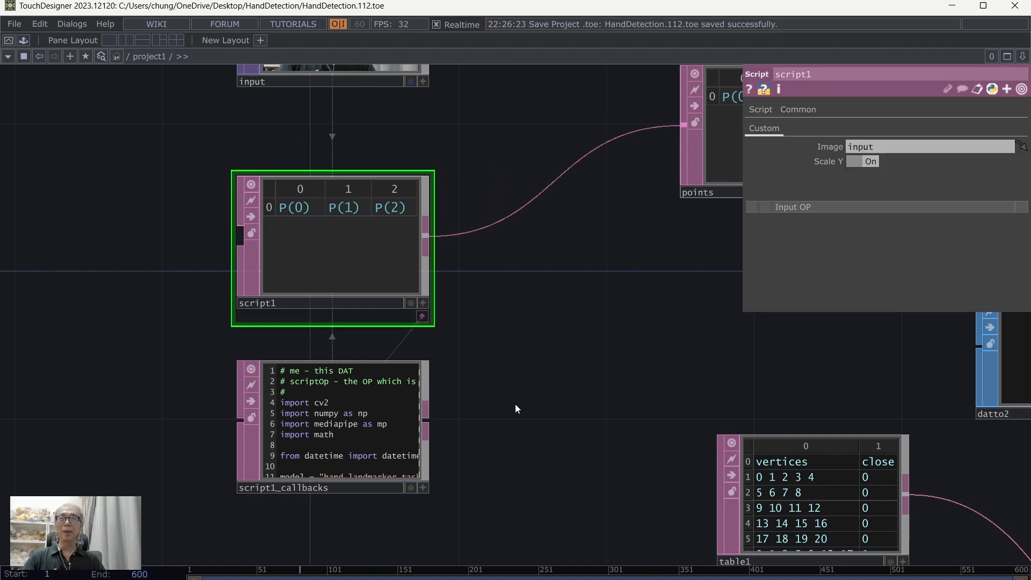
Step: Create a Base COMP in the empty area below script1_callbacks
scroll(514, 404, down, 3)
drag(497, 386, 431, 286)
drag(419, 383, 430, 368)
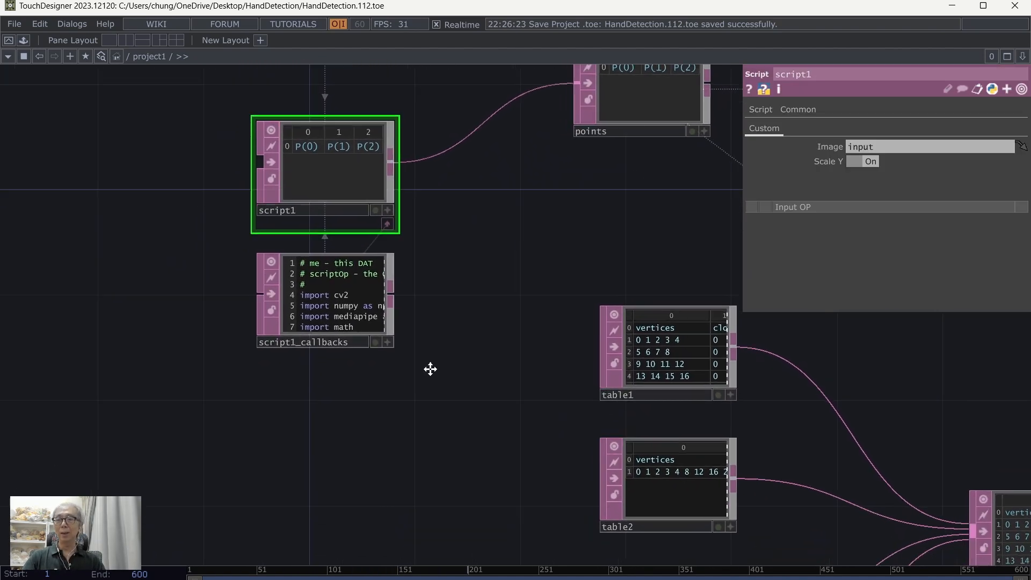
key(Tab)
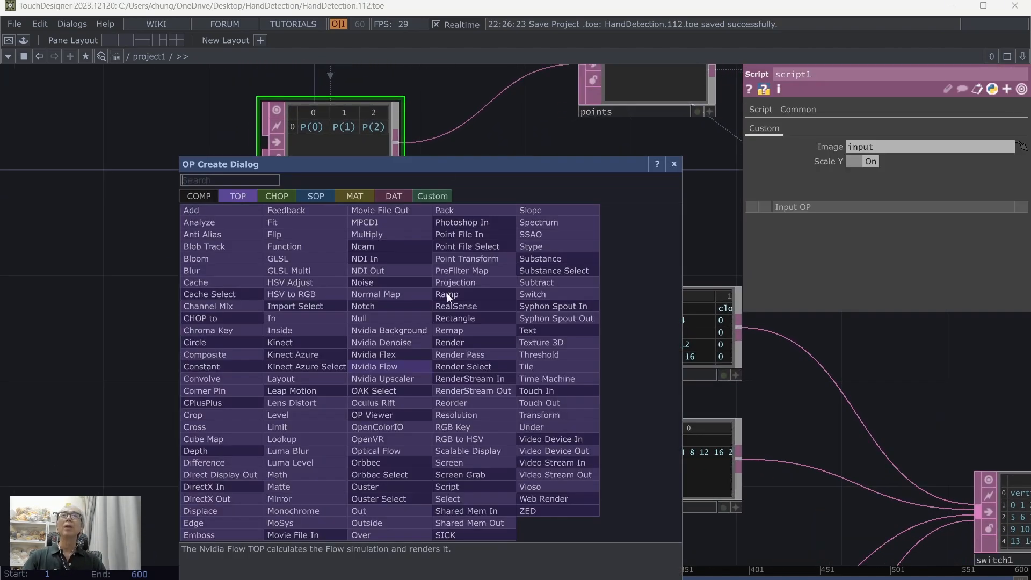
click(198, 195)
click(380, 222)
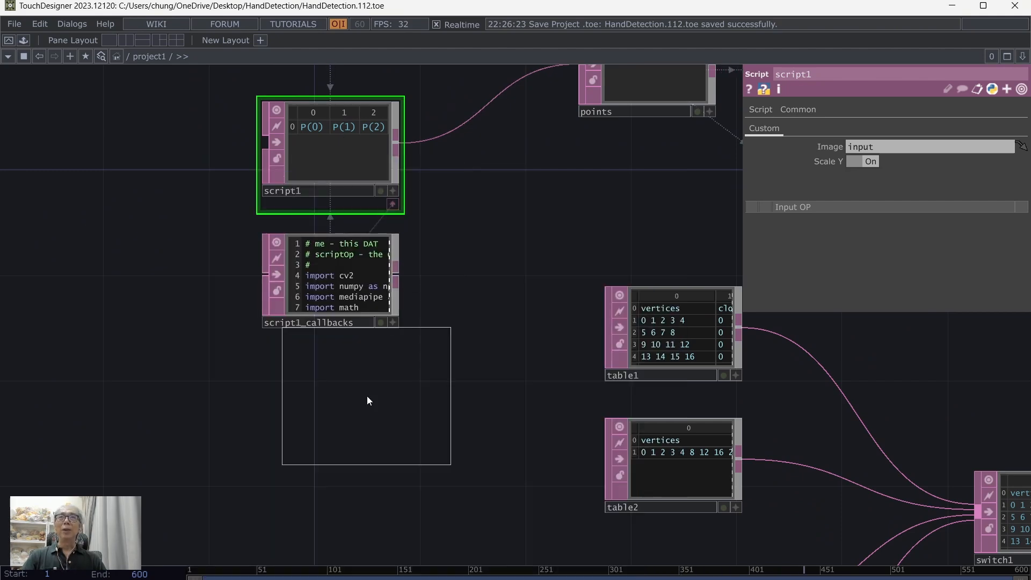
click(262, 418)
drag(464, 418, 562, 373)
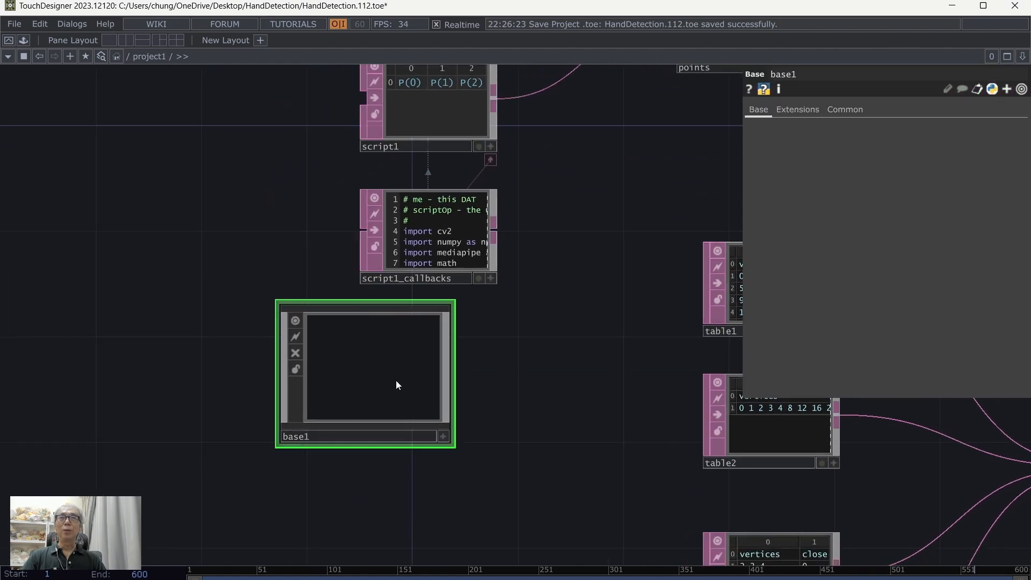
drag(376, 387, 323, 413)
Step: Rename the Base COMP as HandTracking
click(266, 463)
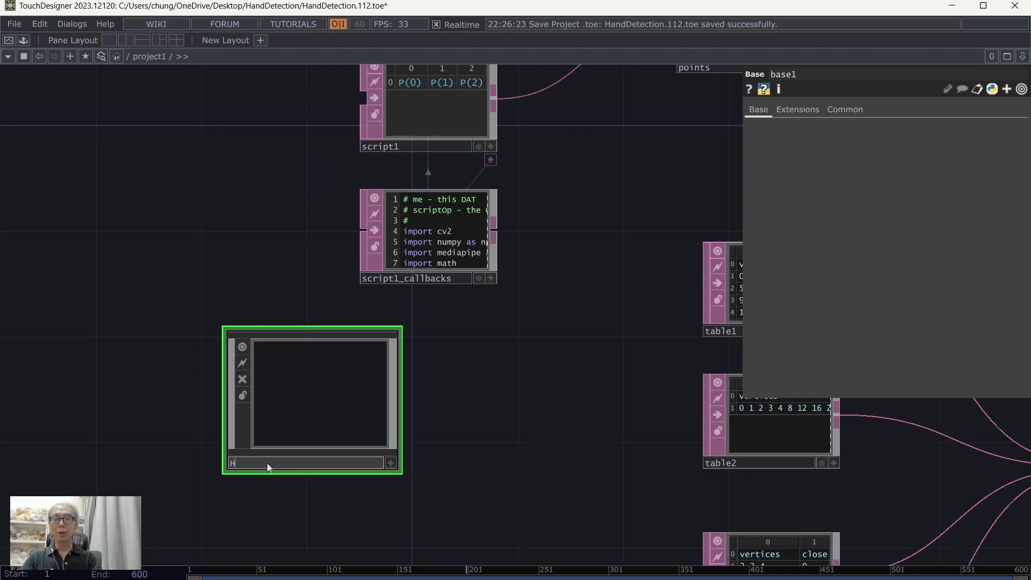
text(HandTracki)
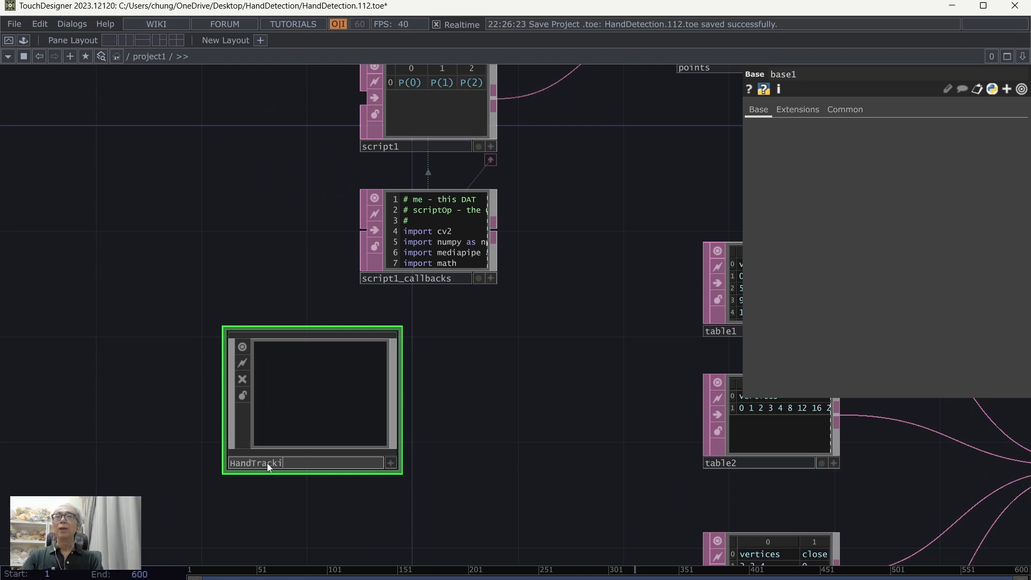
text(ng)
key(Return)
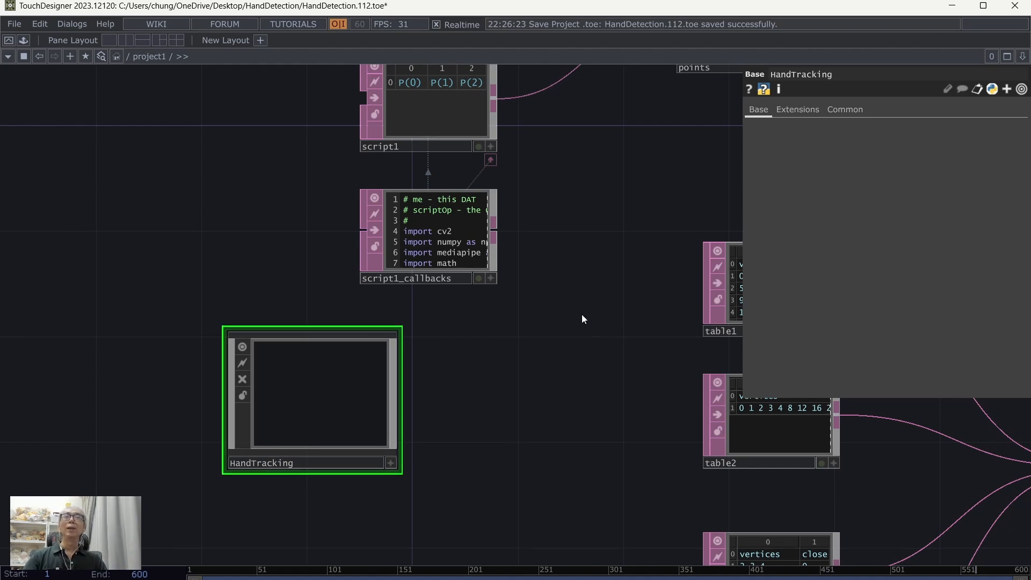
Step: Cut script1 and script1_callbacks together out of the project1 network
drag(574, 310, 552, 386)
scroll(553, 385, down, 3)
drag(516, 300, 452, 258)
right_drag(311, 156, 459, 339)
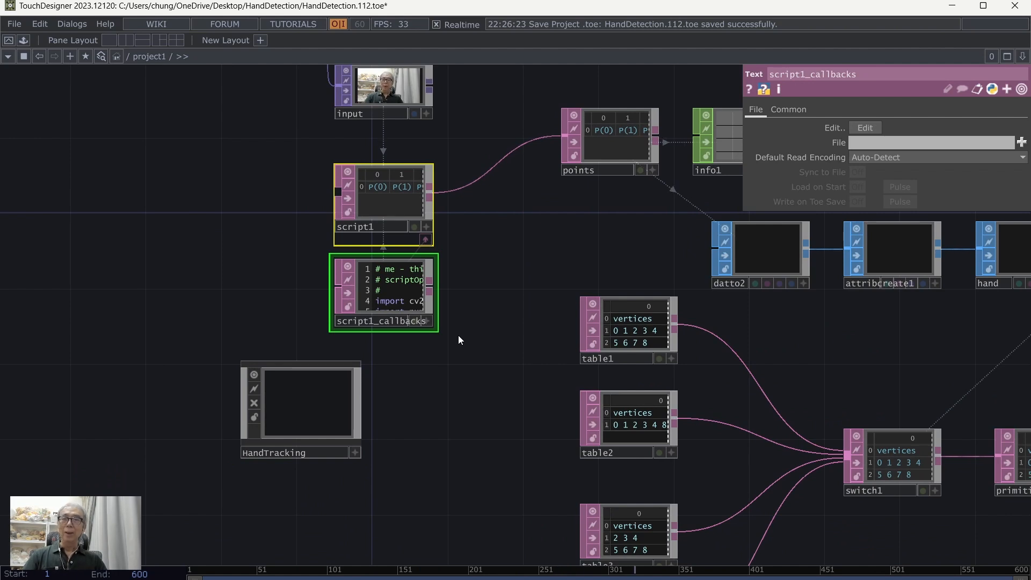
key(Delete)
Step: Enter the HandTracking component, paste script1 and script1_callbacks there and move the pair near the network's center
click(314, 400)
double_click(314, 401)
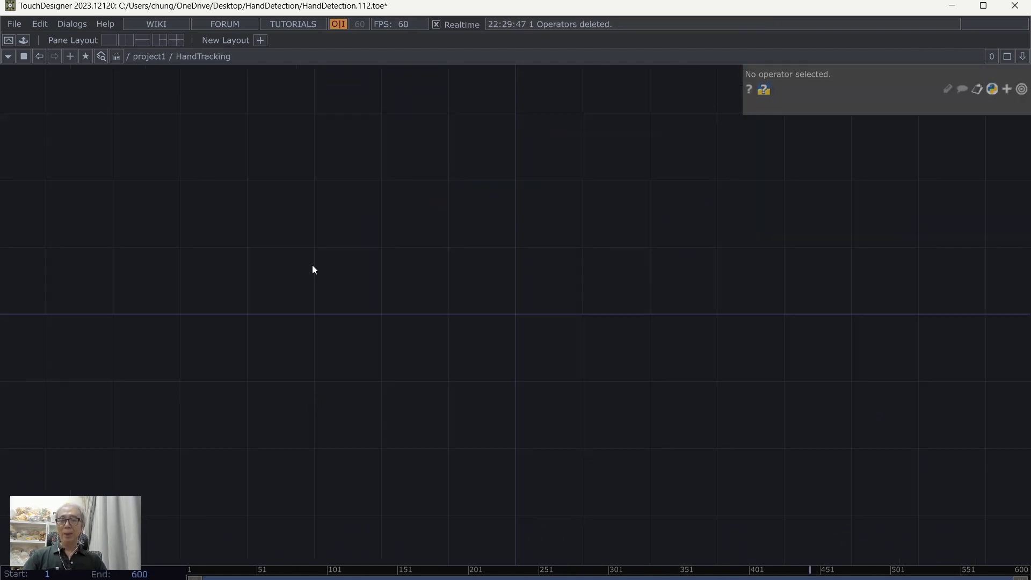
key(ctrl+v)
drag(475, 247, 486, 292)
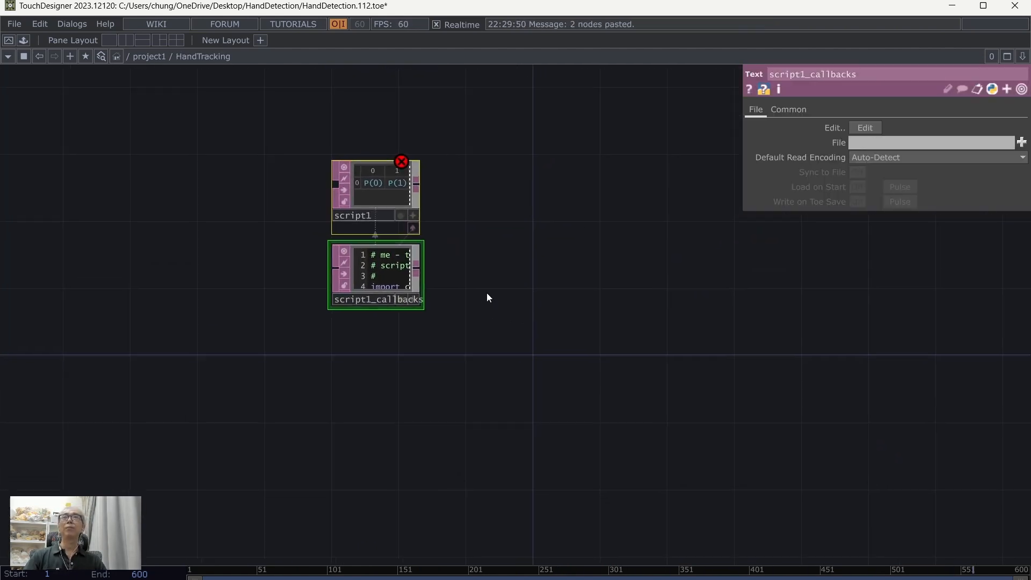
drag(358, 192, 492, 259)
Step: Add an In TOP beside script1, on its input side
key(Tab)
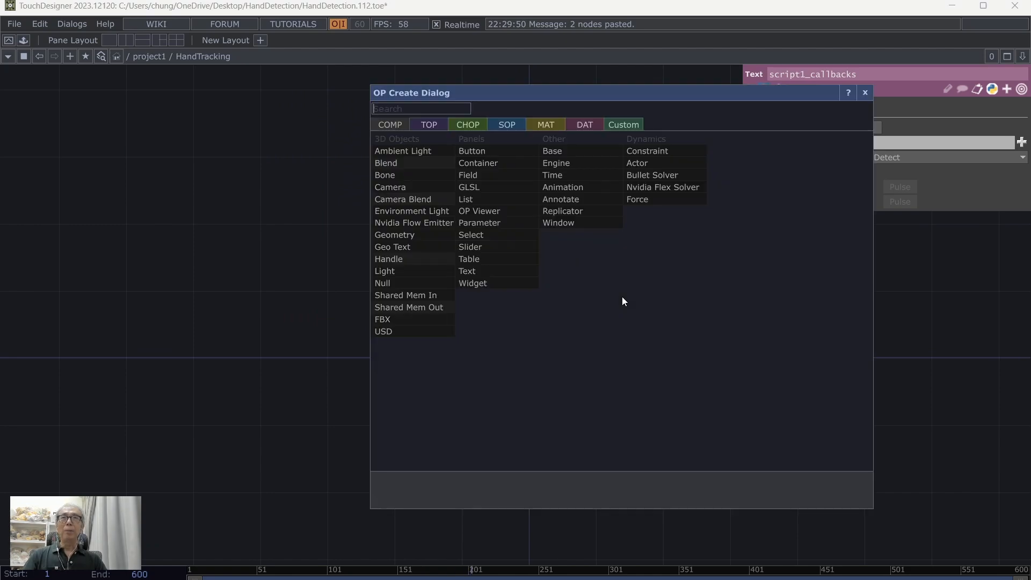
click(429, 124)
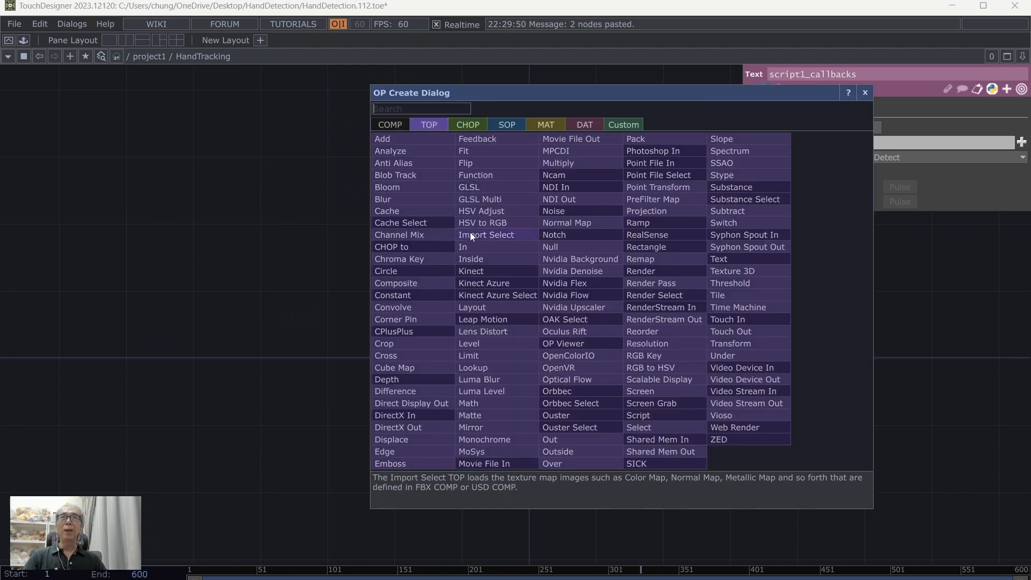
click(489, 249)
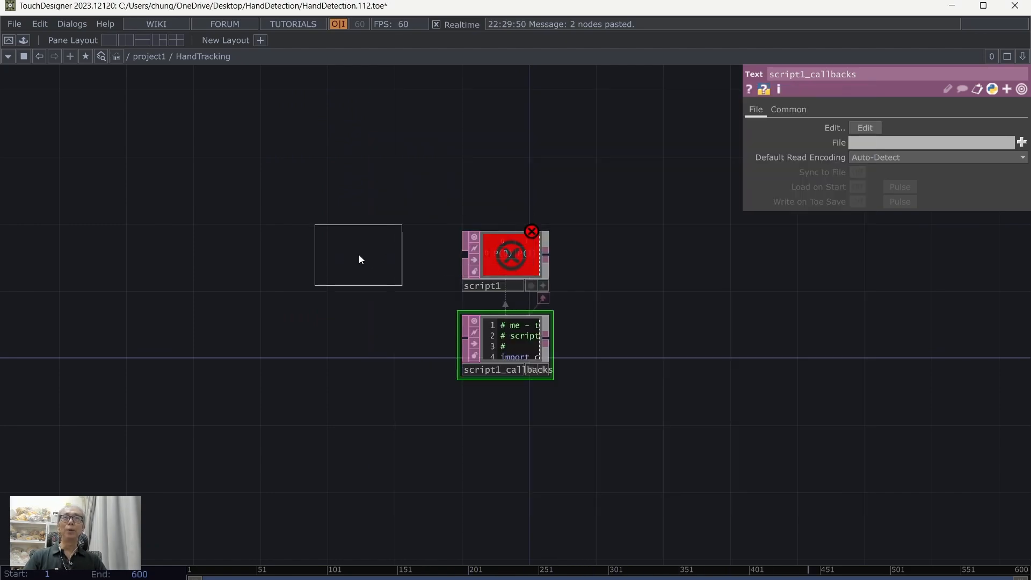
click(359, 254)
Step: Assign in1 to script1's Image parameter
click(518, 257)
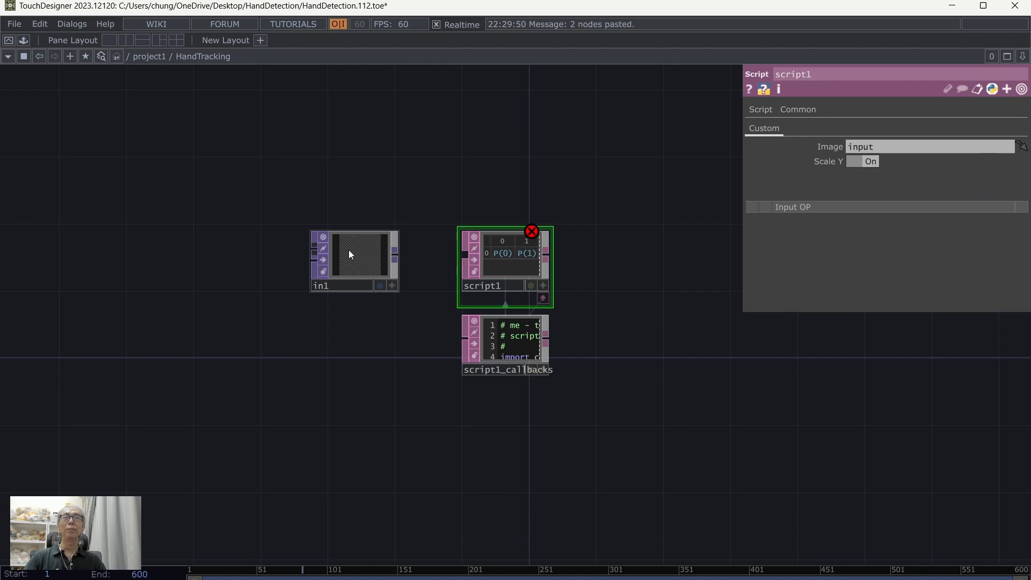
drag(349, 249, 862, 153)
drag(656, 371, 585, 356)
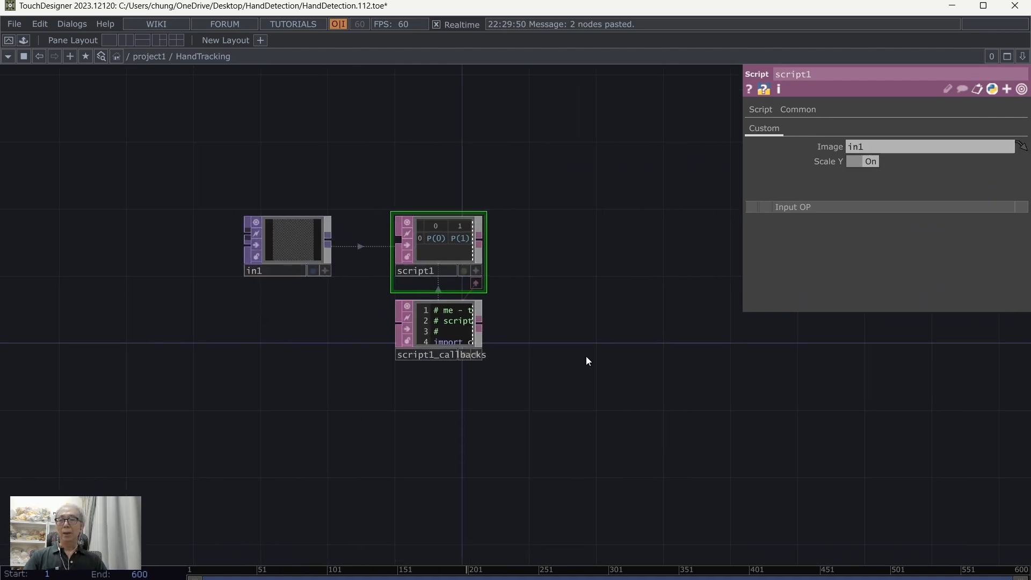
Step: Add an Out DAT beside script1 and connect script1's output to it
key(Tab)
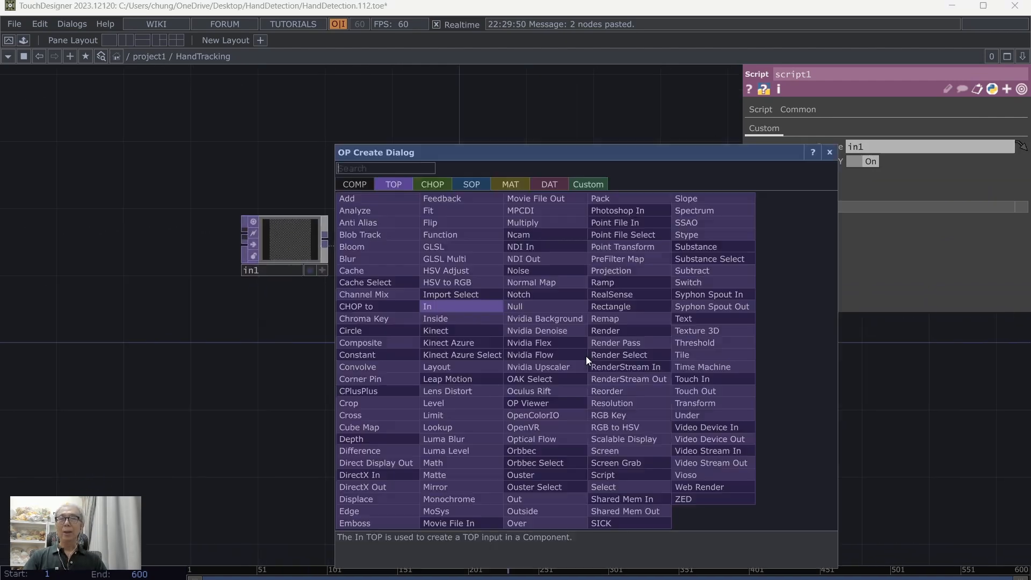
click(549, 185)
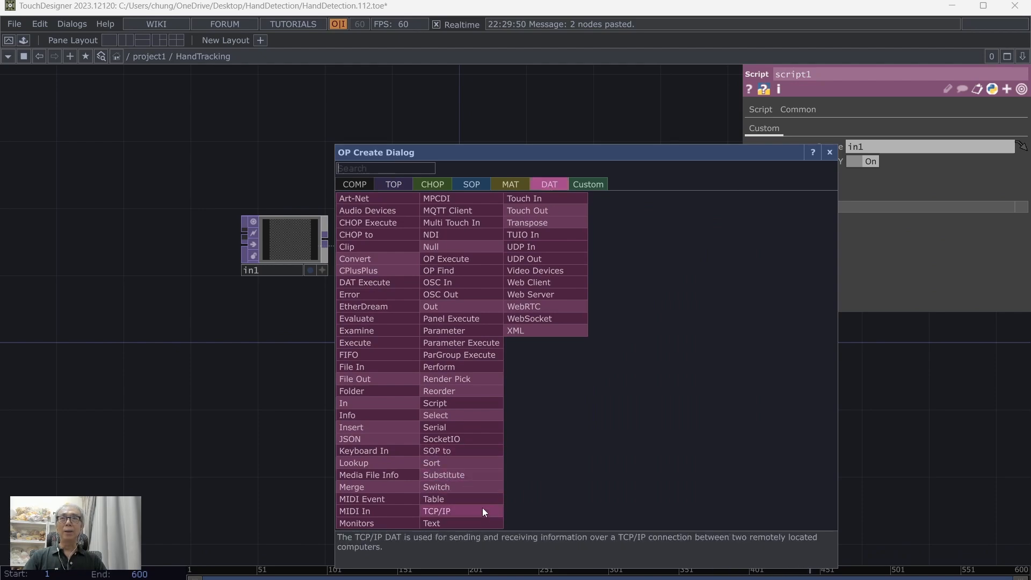
click(475, 309)
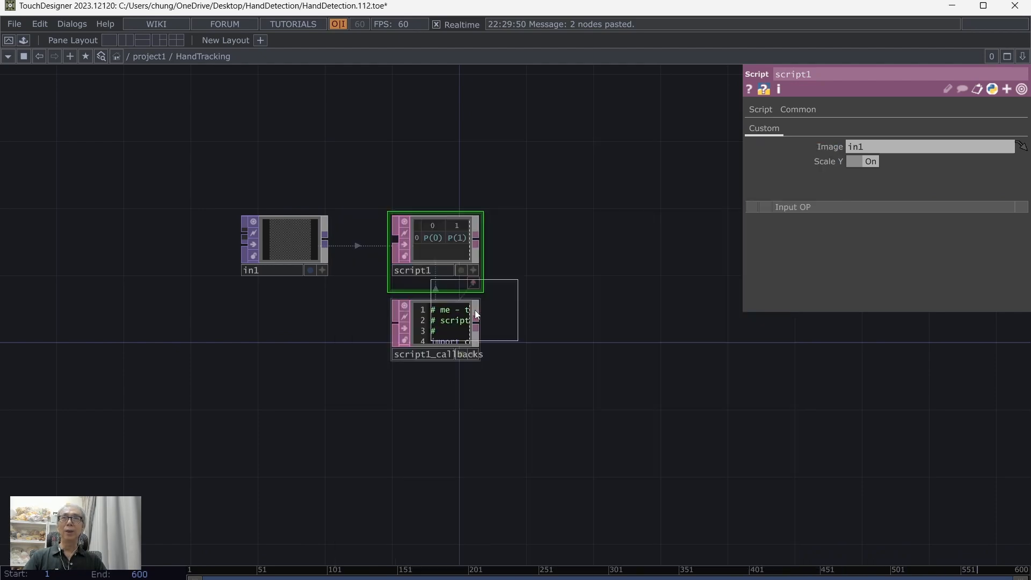
click(571, 241)
drag(475, 240, 530, 238)
scroll(580, 383, down, 2)
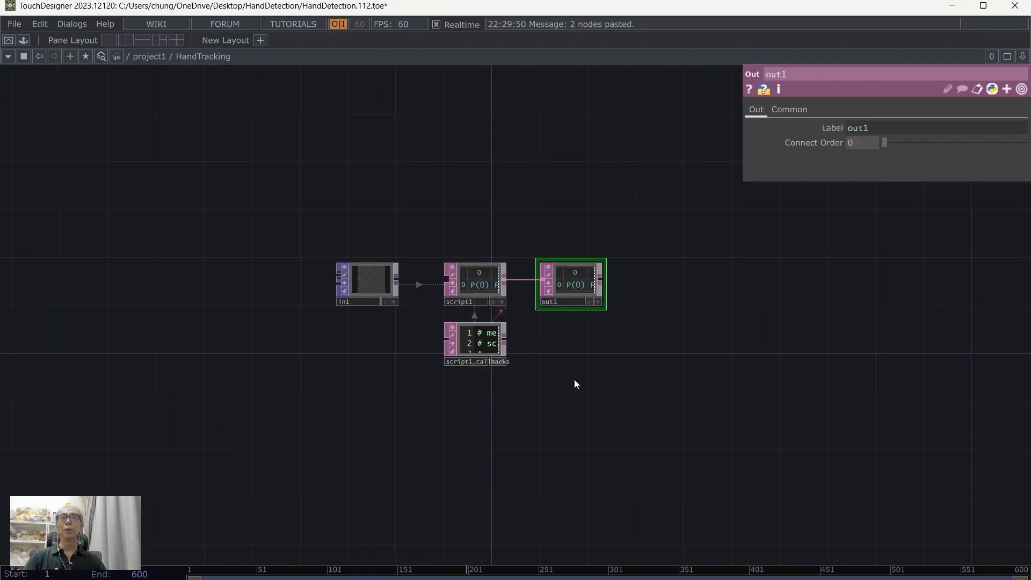
Step: Review the HandTracking network of in1, script1, script1_callbacks and out1, including script1's Image and Scale Y parameters
scroll(575, 384, up, 2)
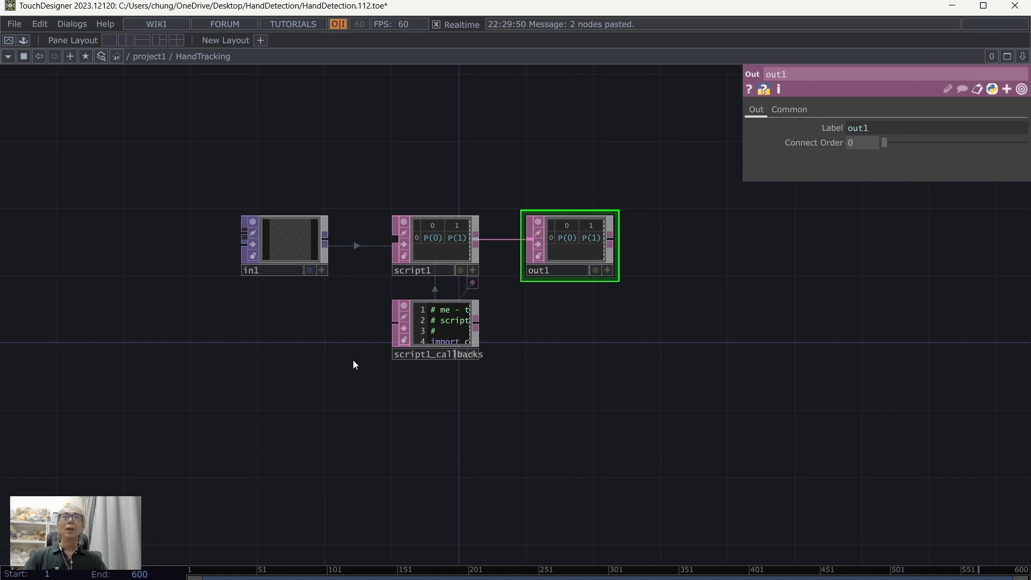
click(436, 240)
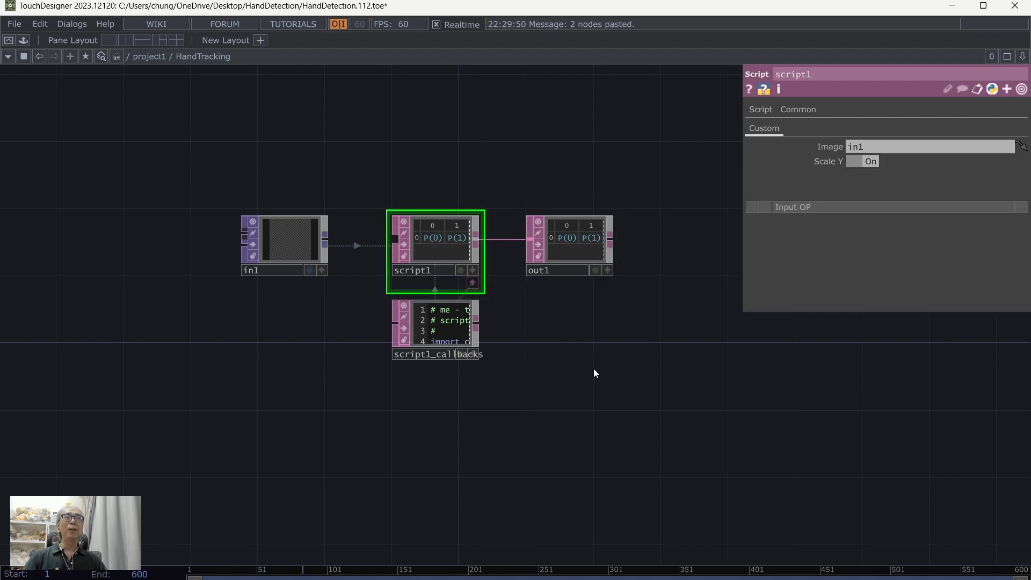
drag(594, 368, 564, 388)
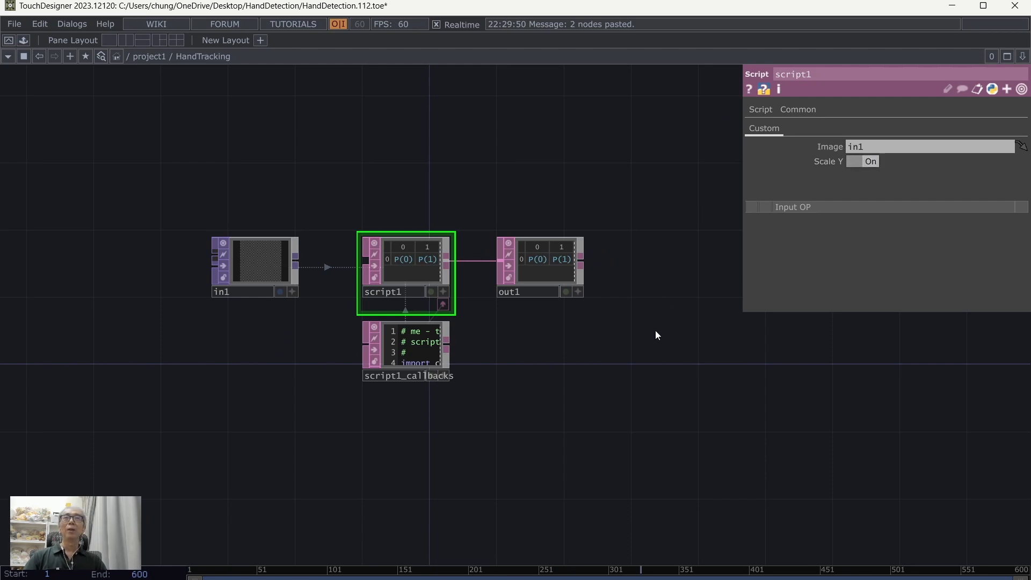
scroll(579, 410, up, 5)
scroll(562, 425, down, 5)
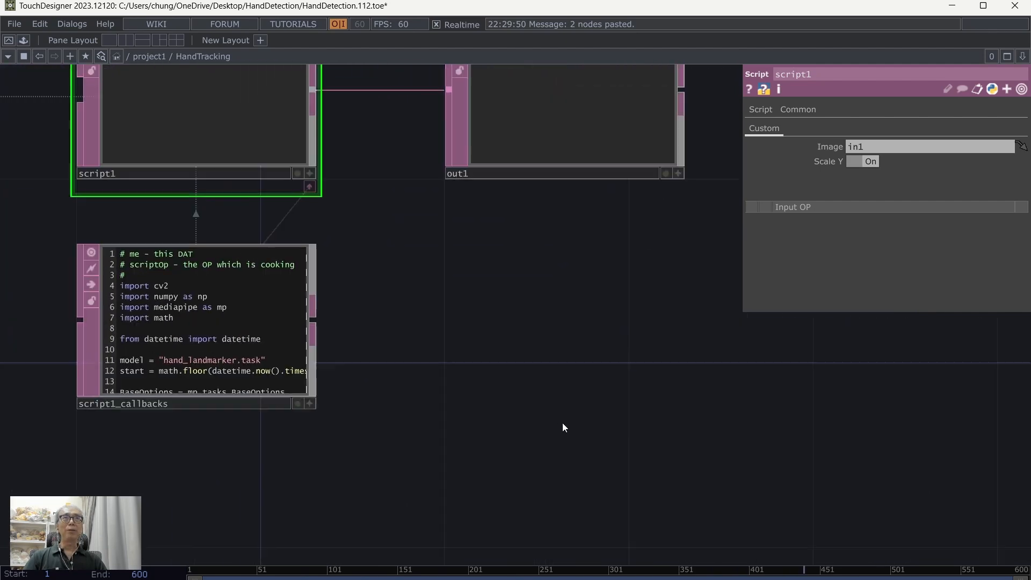
scroll(591, 395, down, 3)
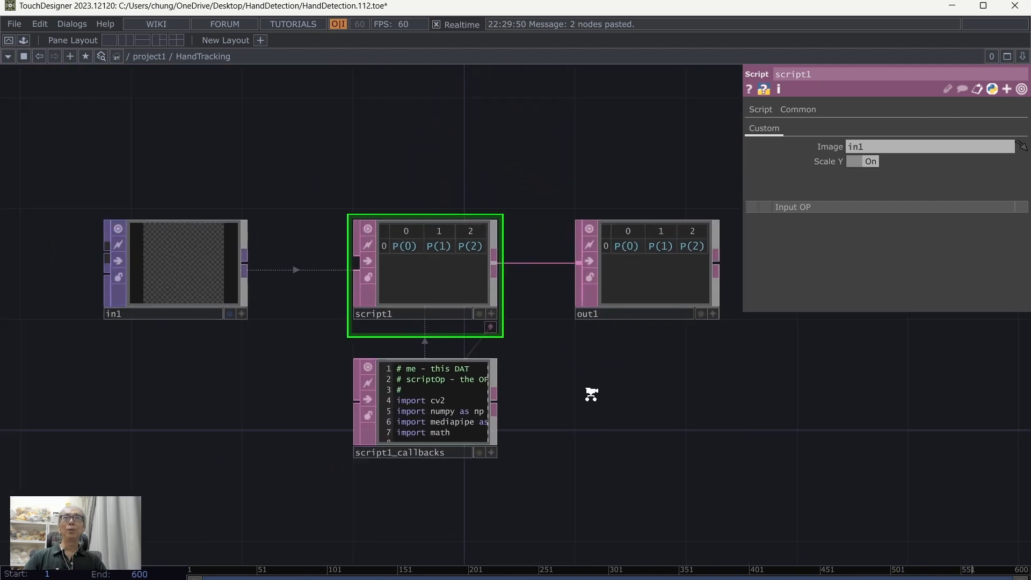
drag(629, 423, 579, 398)
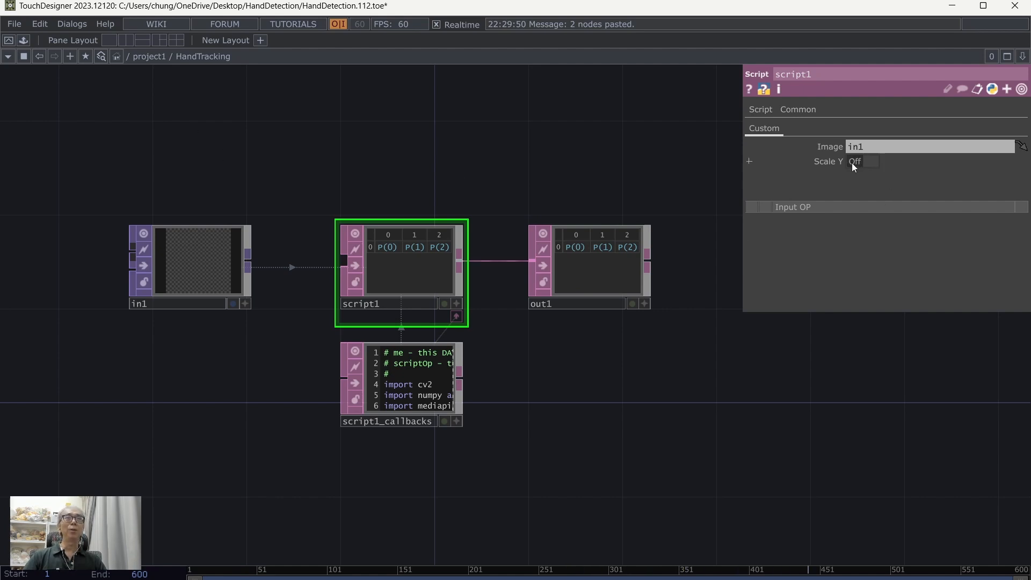
drag(552, 125, 587, 153)
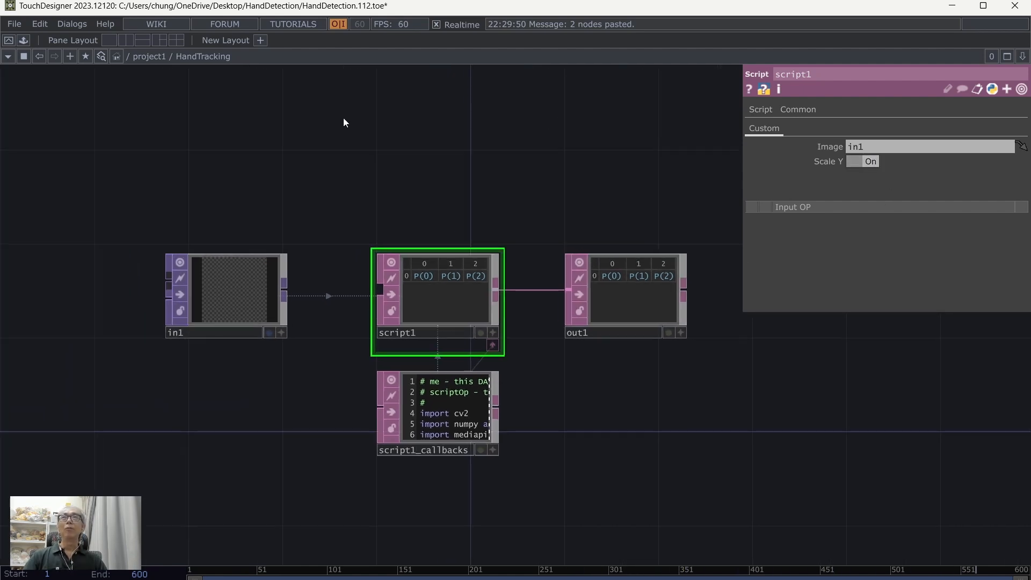
drag(334, 115, 384, 97)
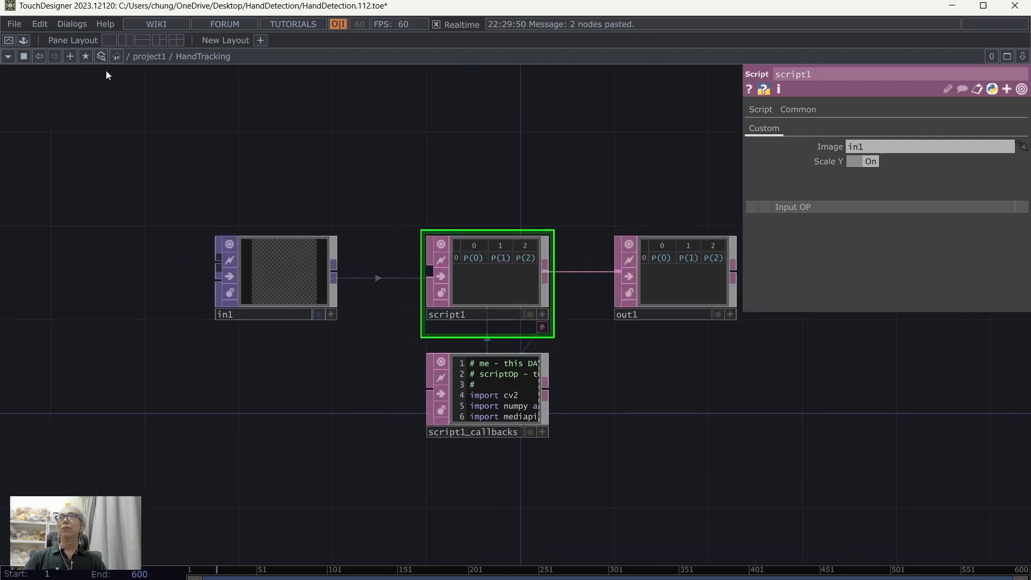
Step: Save the project and go back up to the project1 network that contains the HandTracking component
click(18, 24)
click(53, 96)
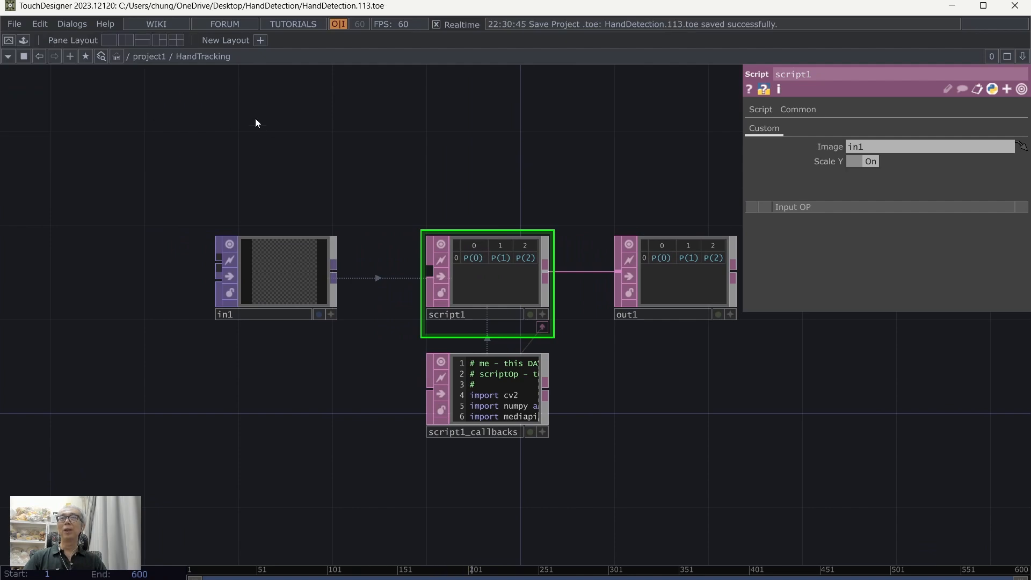
click(162, 61)
drag(485, 391, 568, 302)
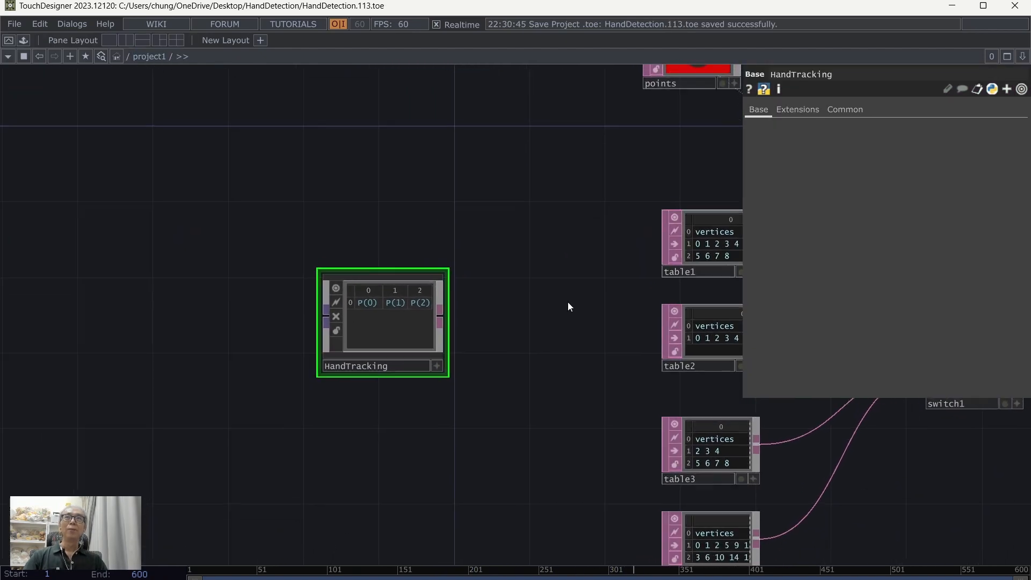
drag(555, 342, 590, 272)
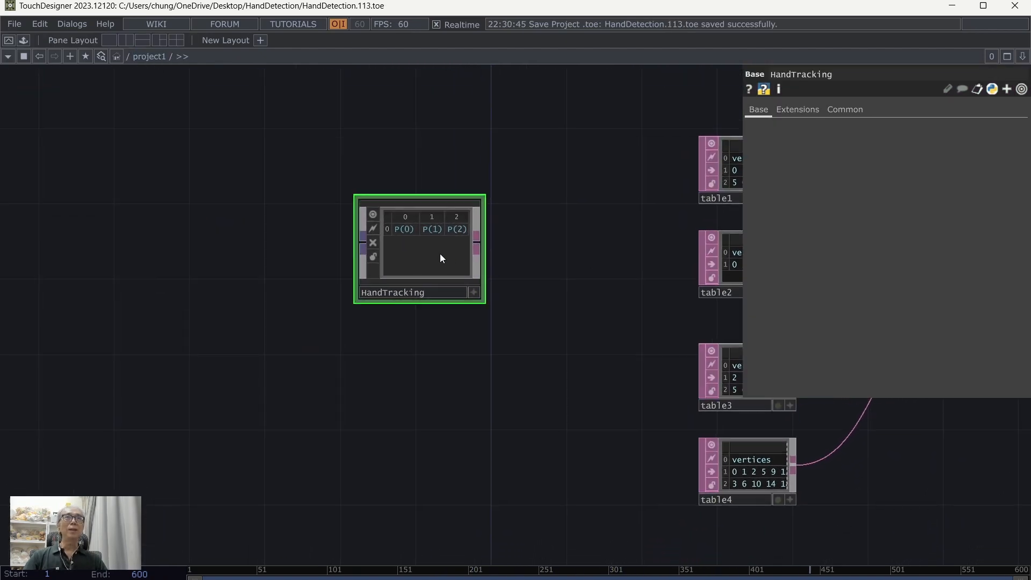
drag(513, 359, 409, 345)
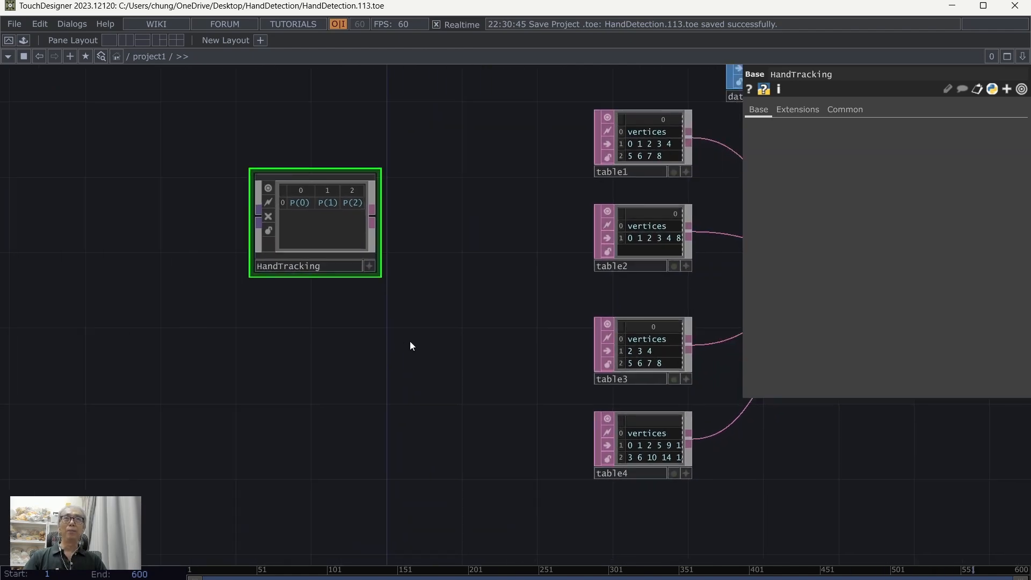
Step: Open the Component Editor for HandTracking and add a custom parameter page named Custom
right_click(318, 217)
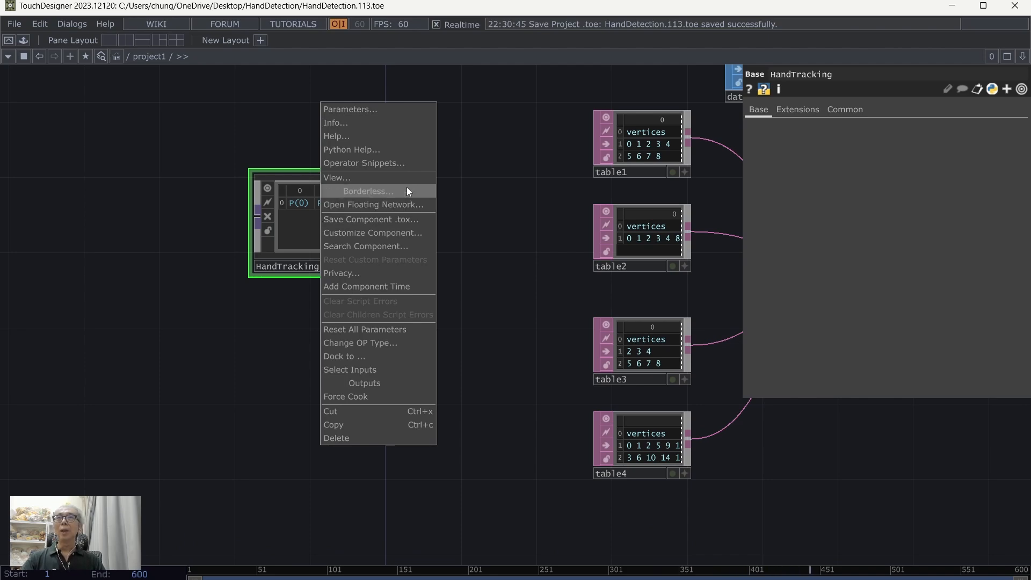
click(373, 236)
drag(384, 13, 410, 51)
click(331, 116)
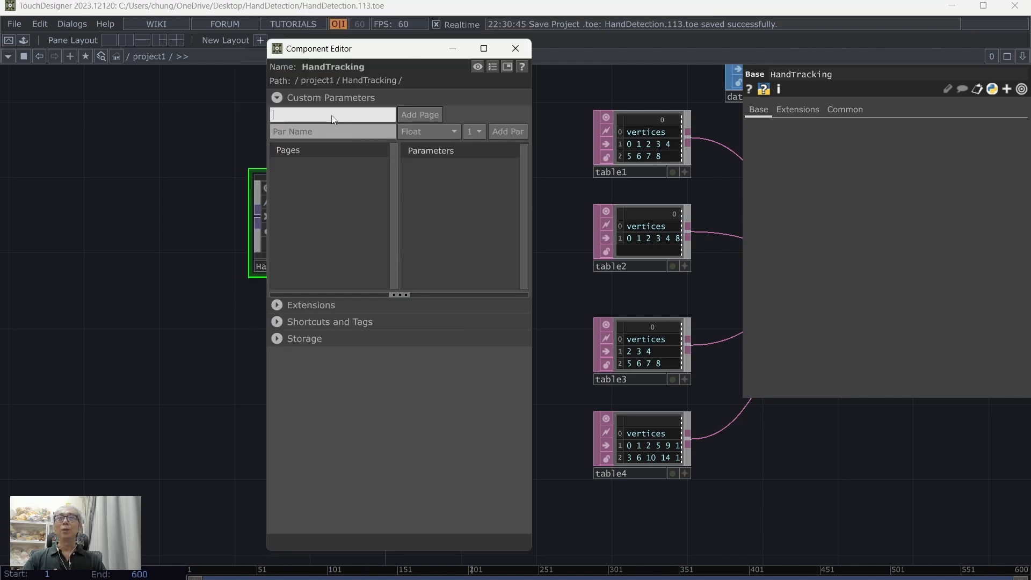
text(Custom)
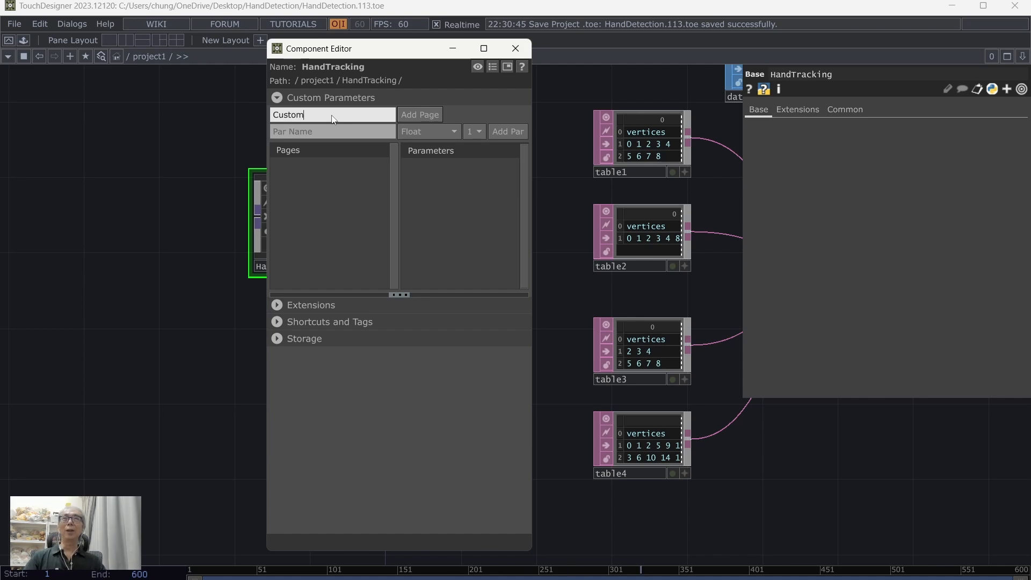
click(421, 114)
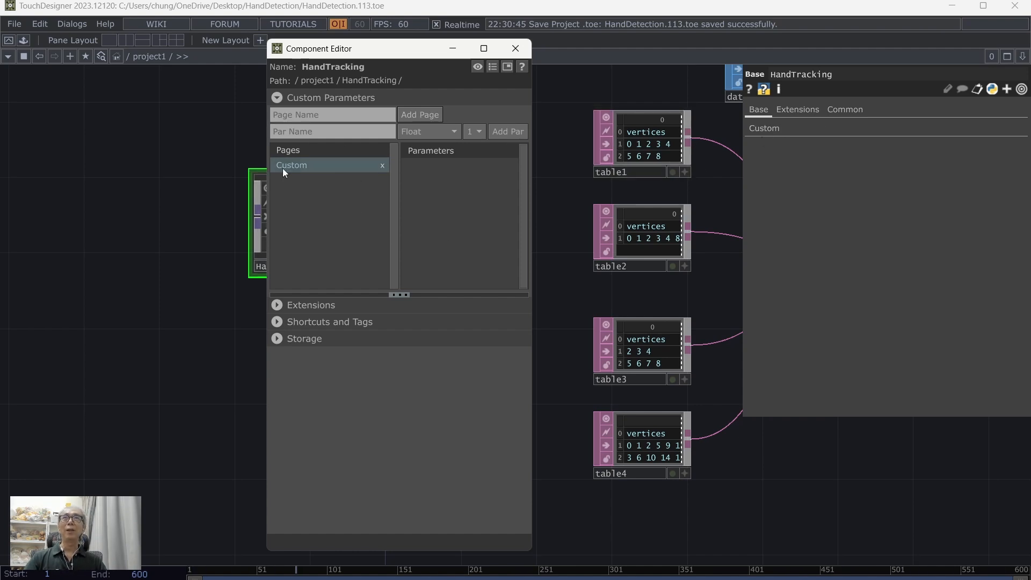
Step: Add a Toggle parameter named Aspect to HandTracking's Custom page
click(317, 126)
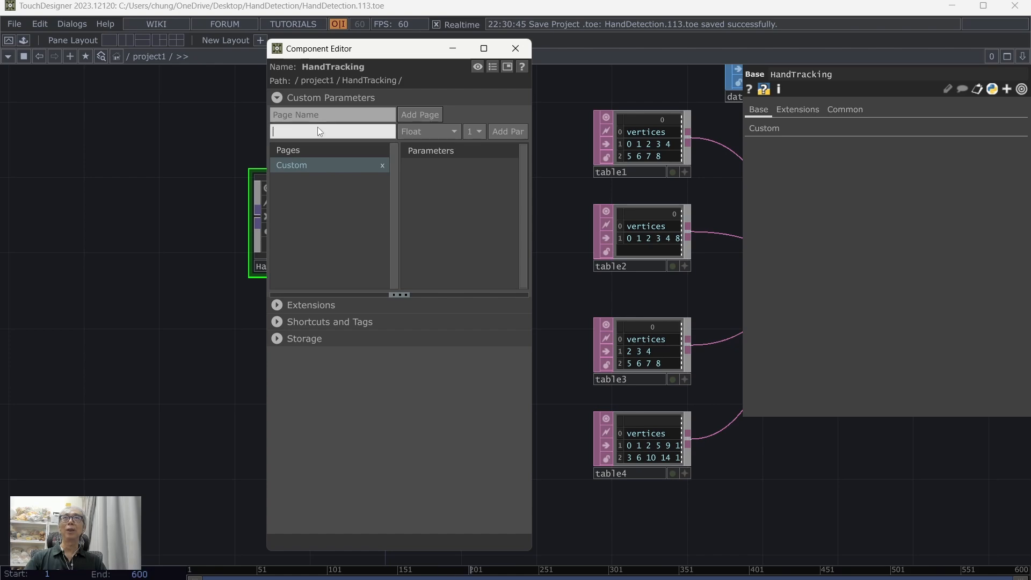
text(Aspect)
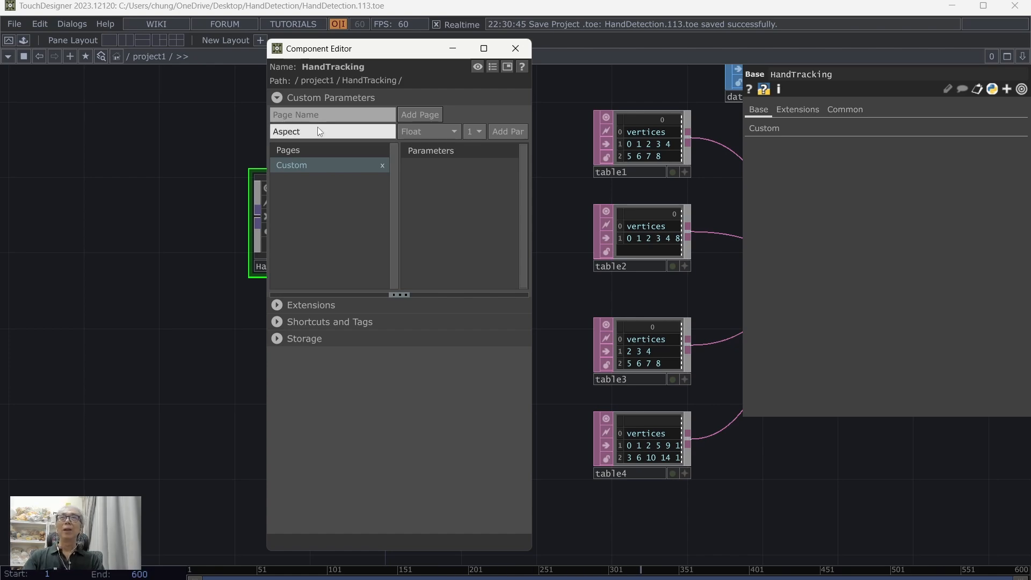
click(445, 131)
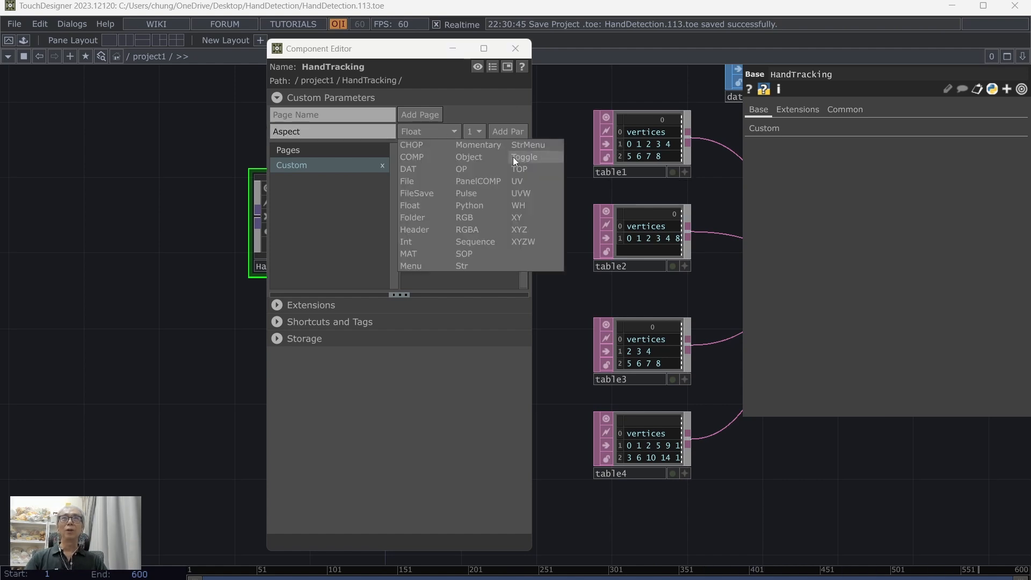
click(549, 158)
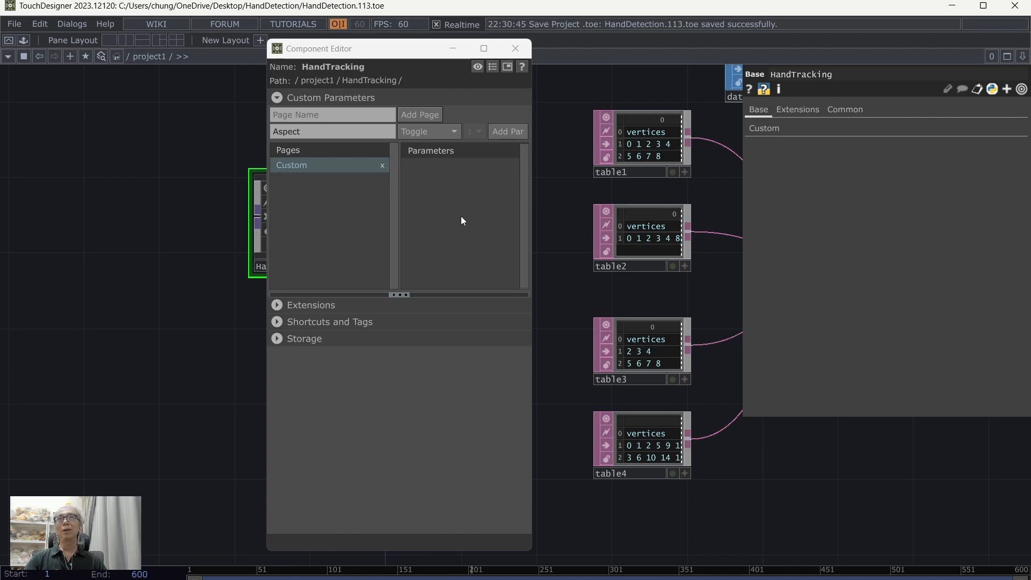
click(507, 130)
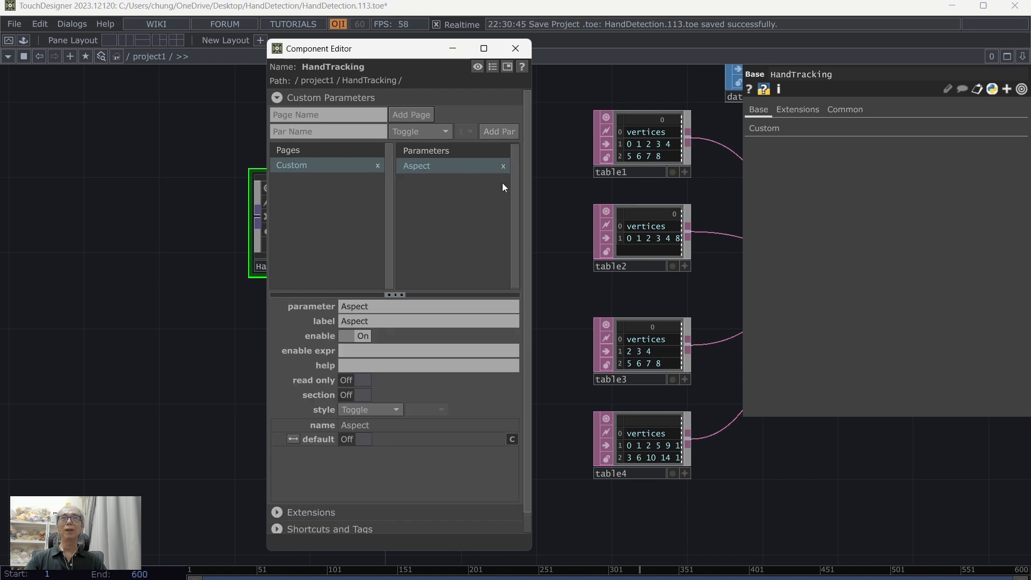
Step: Set the Aspect parameter's label to Scale Y
click(385, 320)
text(Scale Y)
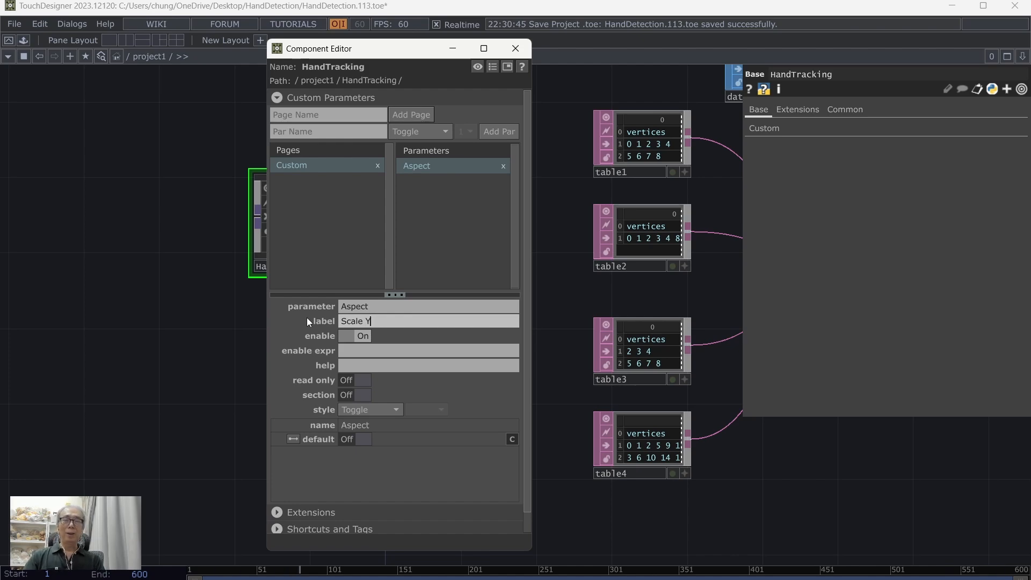
key(Return)
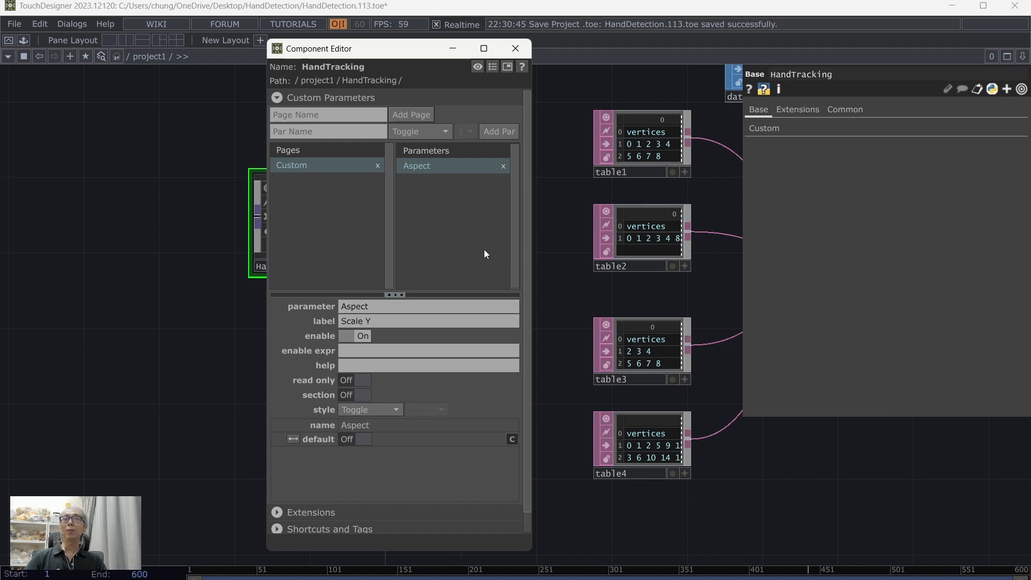
click(453, 220)
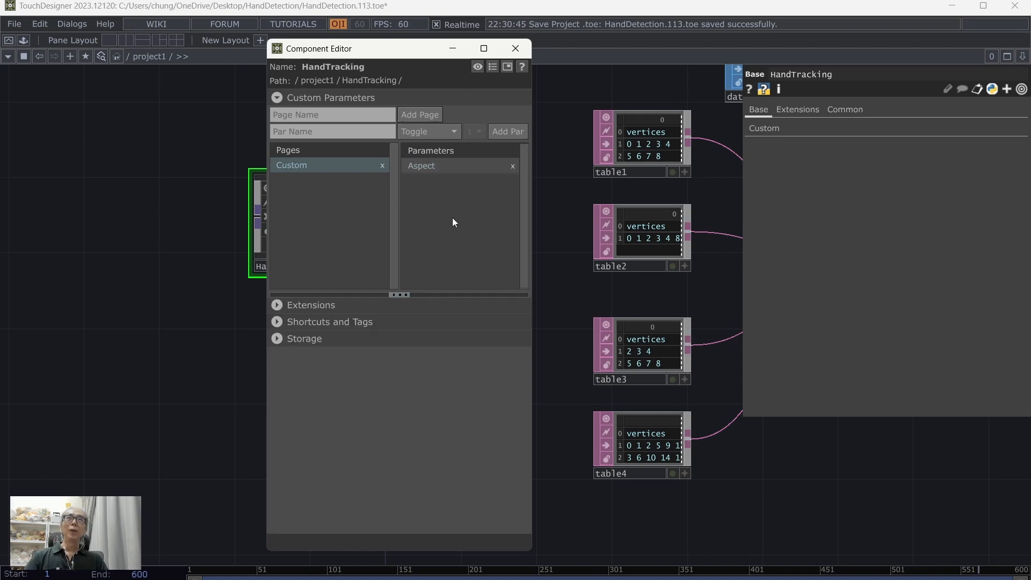
Step: Turn on Scale Y in HandTracking's Custom parameters and close the Component Editor
click(773, 130)
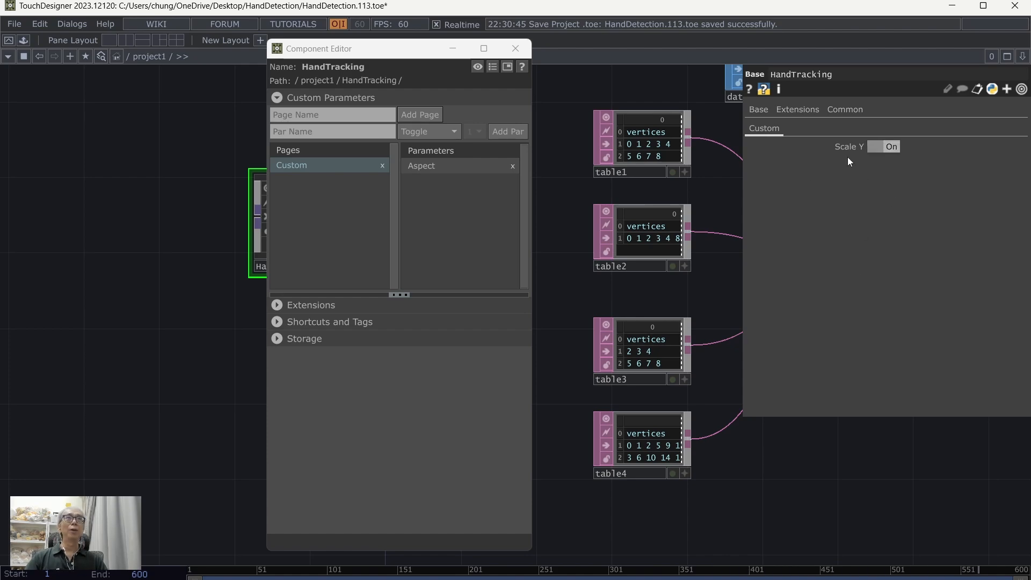
click(515, 48)
drag(367, 431, 422, 469)
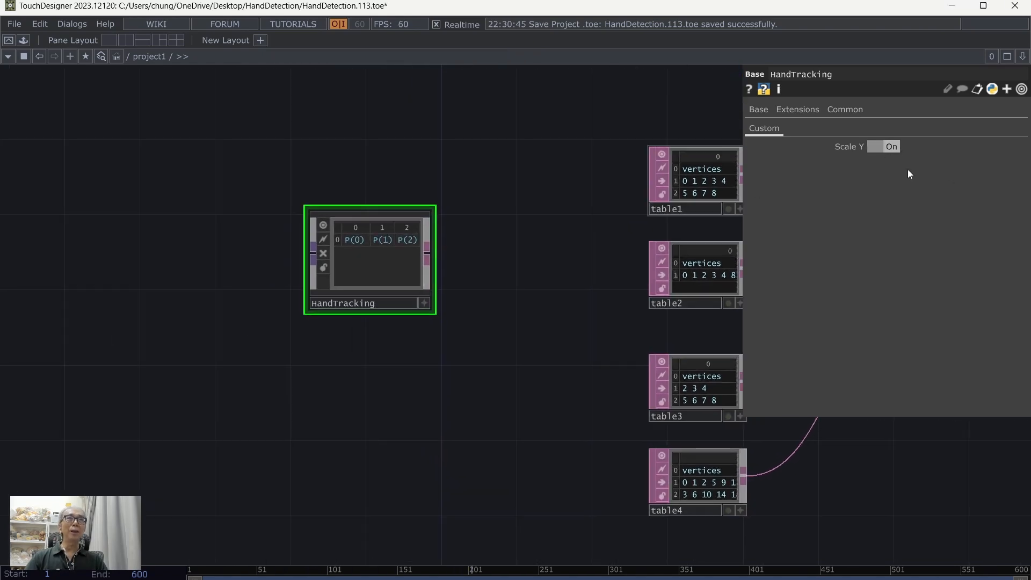
Step: Enter the HandTracking network and add a Parameter CHOP below in1
double_click(376, 266)
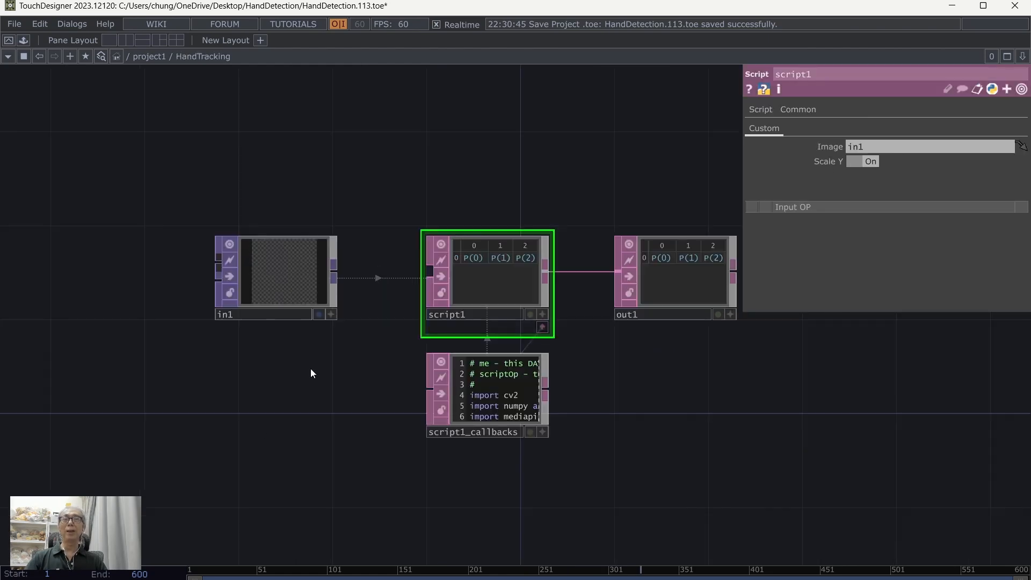
drag(242, 424, 228, 377)
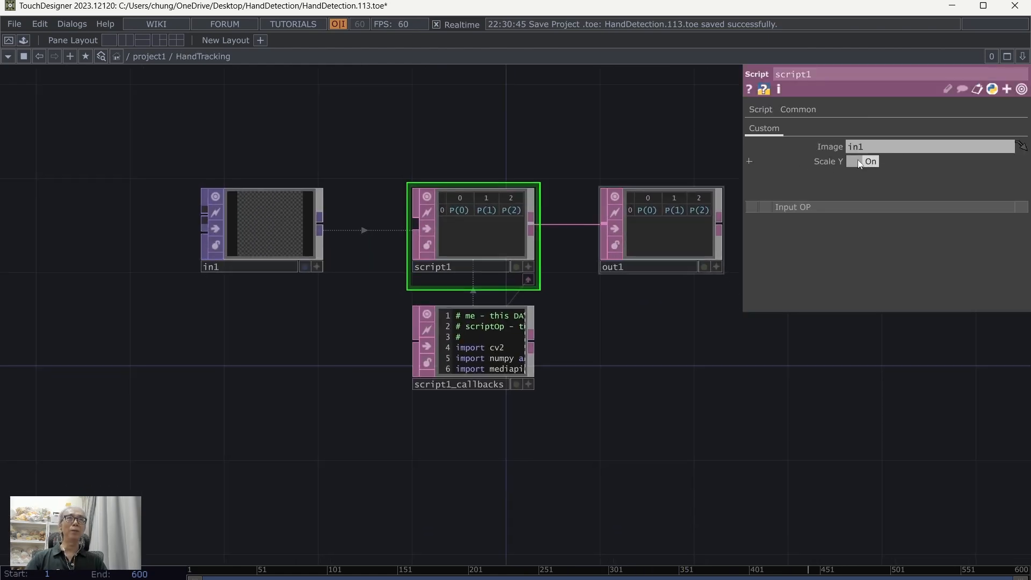
drag(729, 398, 693, 422)
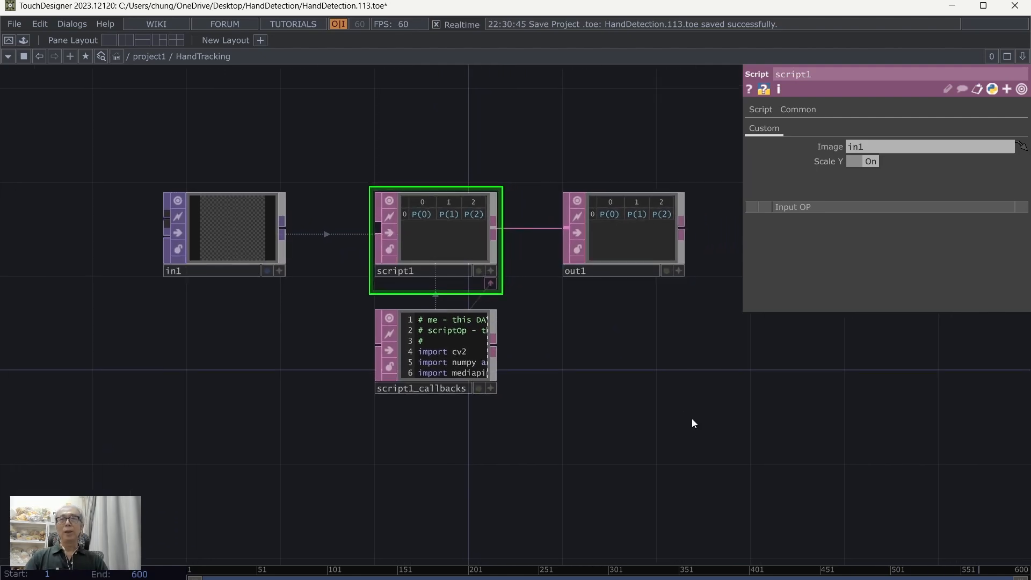
key(Tab)
click(540, 228)
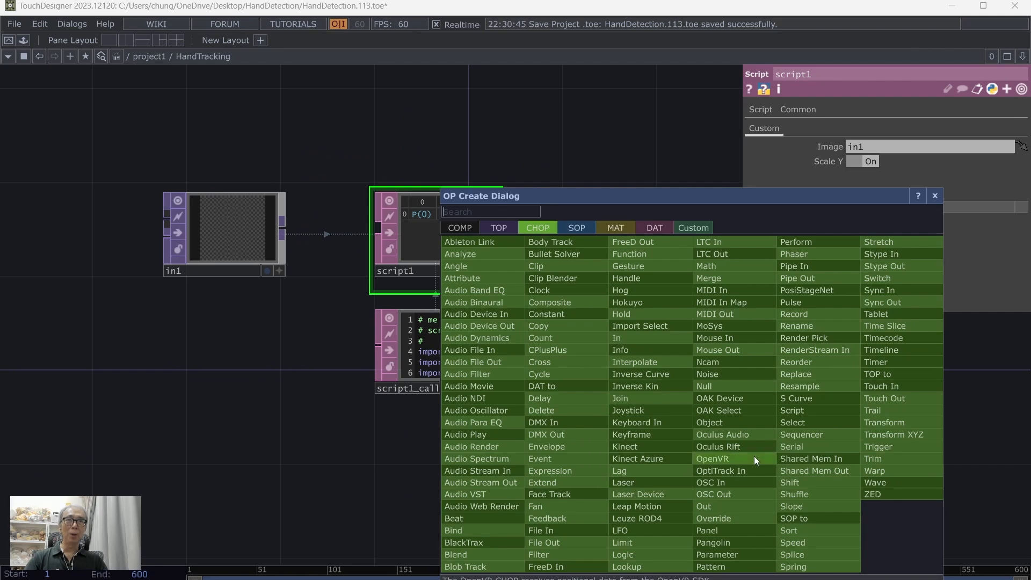
click(741, 552)
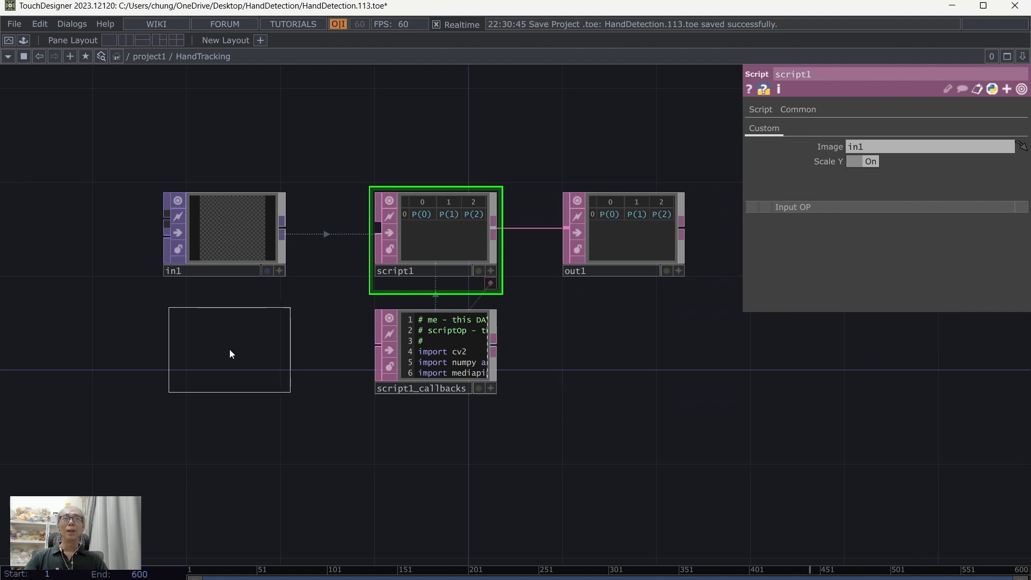
click(230, 349)
drag(362, 462, 408, 445)
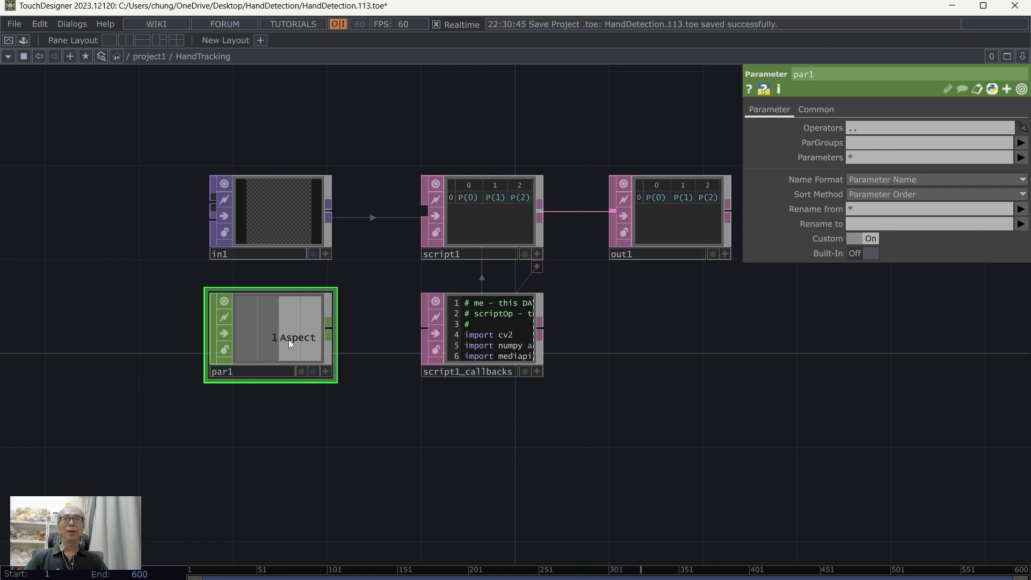
Step: Export par1's Aspect channel to script1's Scale Y parameter
click(497, 217)
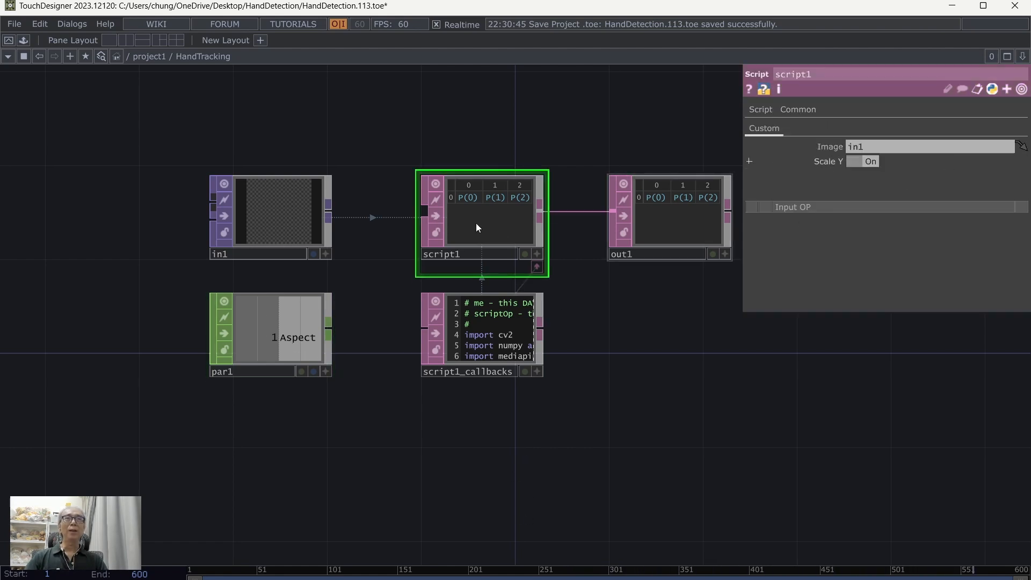
drag(605, 388, 558, 389)
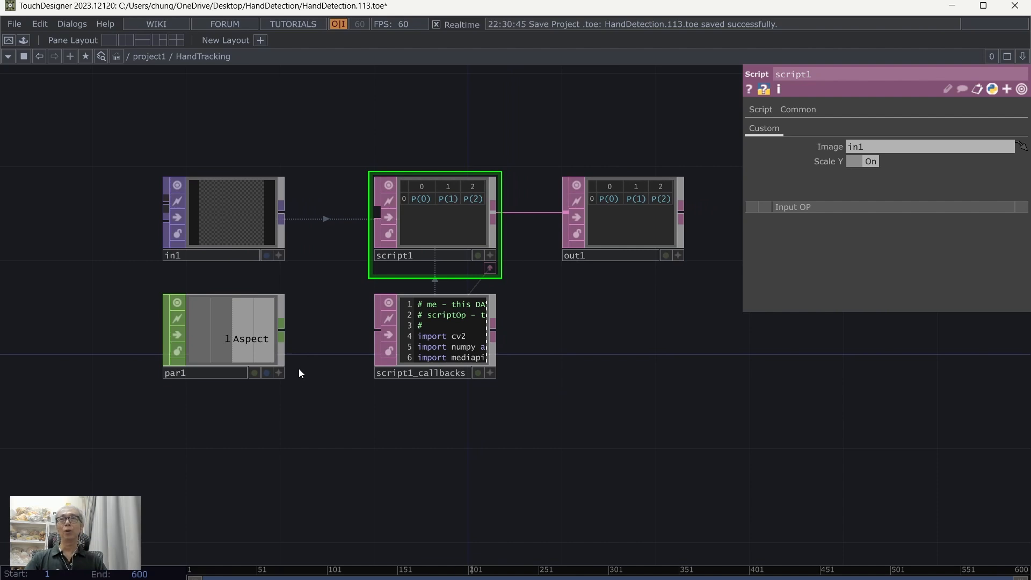
click(279, 373)
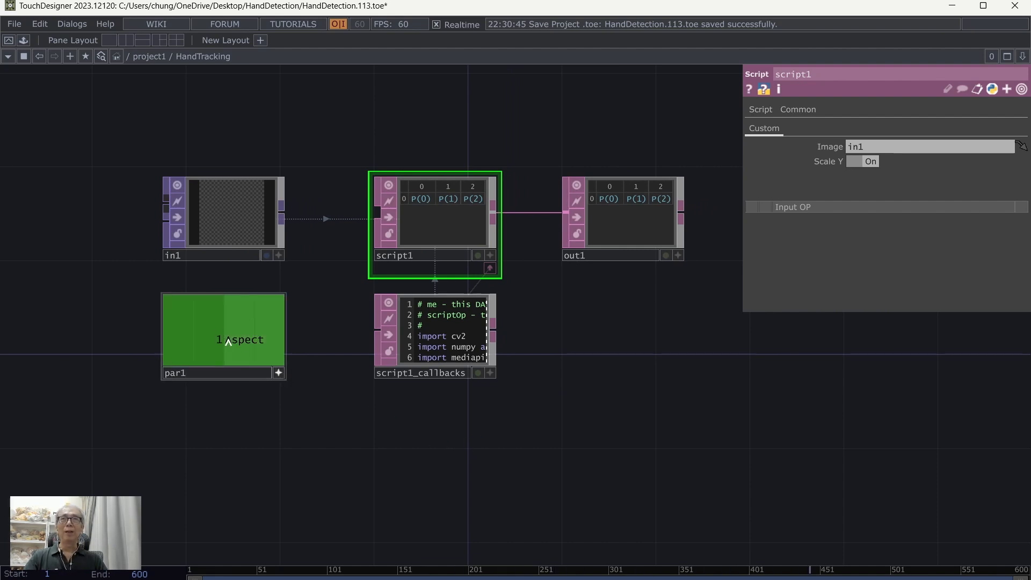
drag(233, 344, 849, 337)
drag(853, 195, 865, 162)
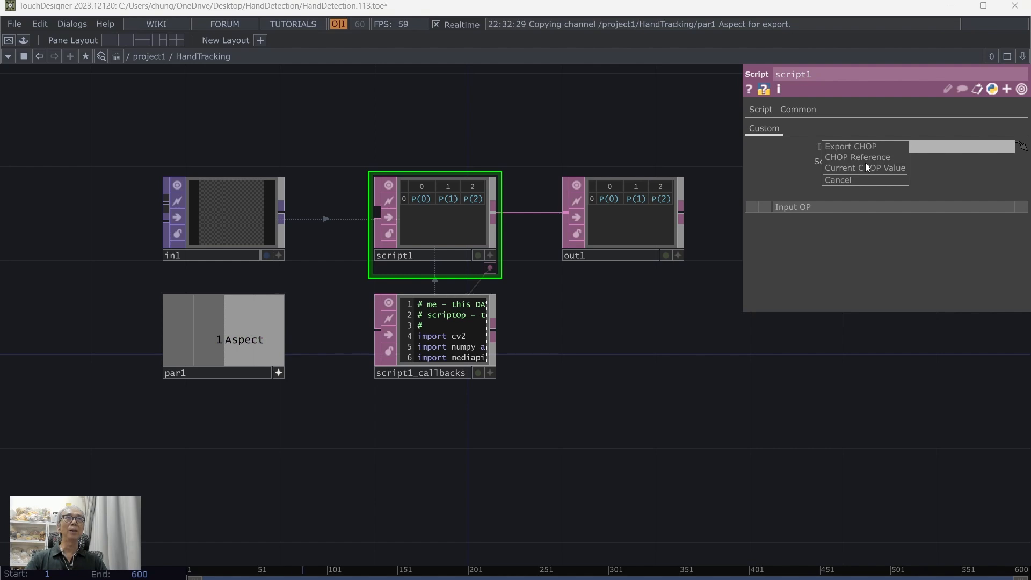
click(864, 143)
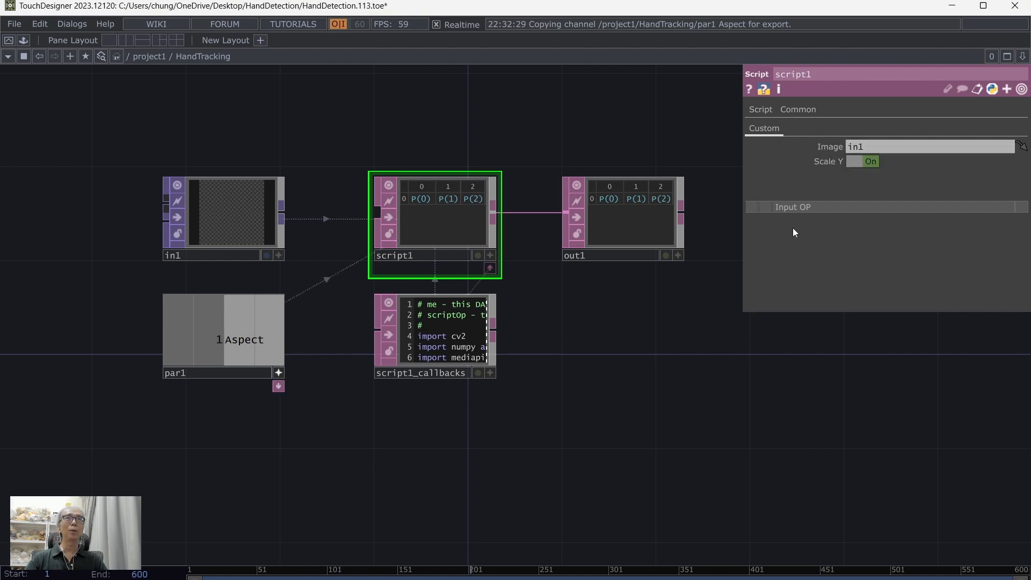
click(276, 371)
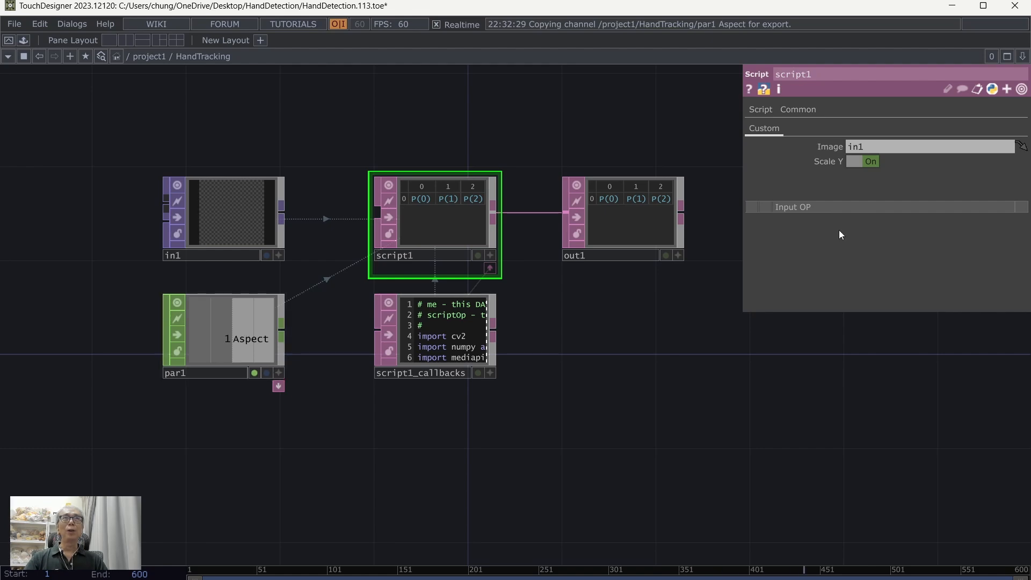
Step: Return to the project1 network and check HandTracking's Scale Y toggle
click(143, 55)
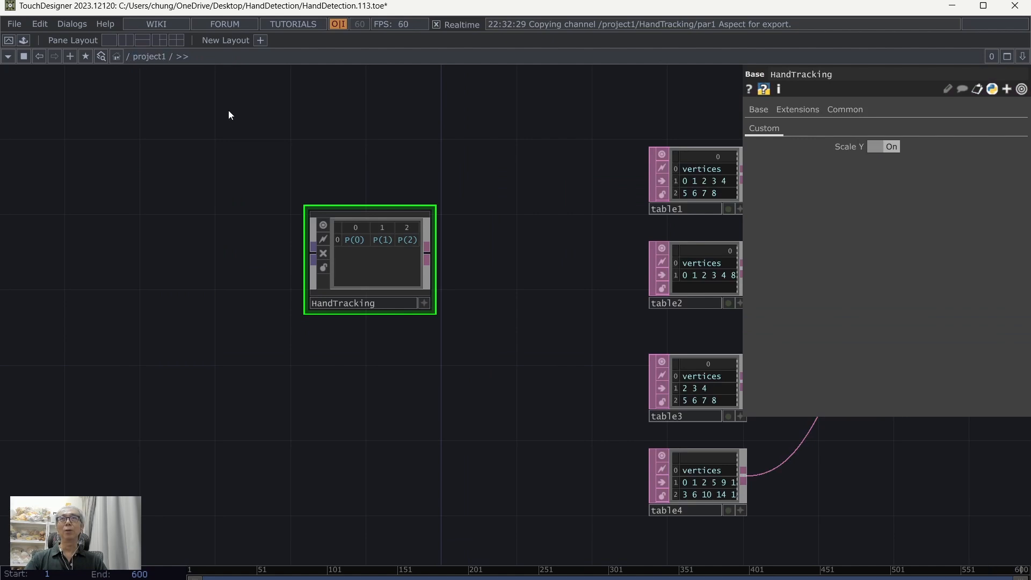
click(878, 149)
drag(377, 405, 342, 428)
scroll(422, 385, down, 4)
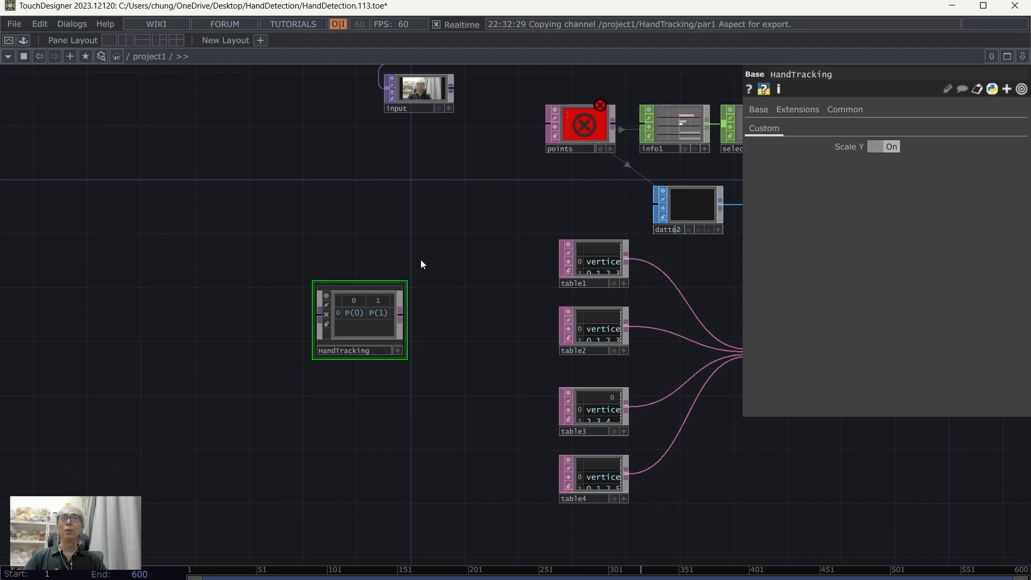
Step: Rearrange HandTracking and the input TOP, then wire input's output into HandTracking's input
drag(370, 325, 423, 230)
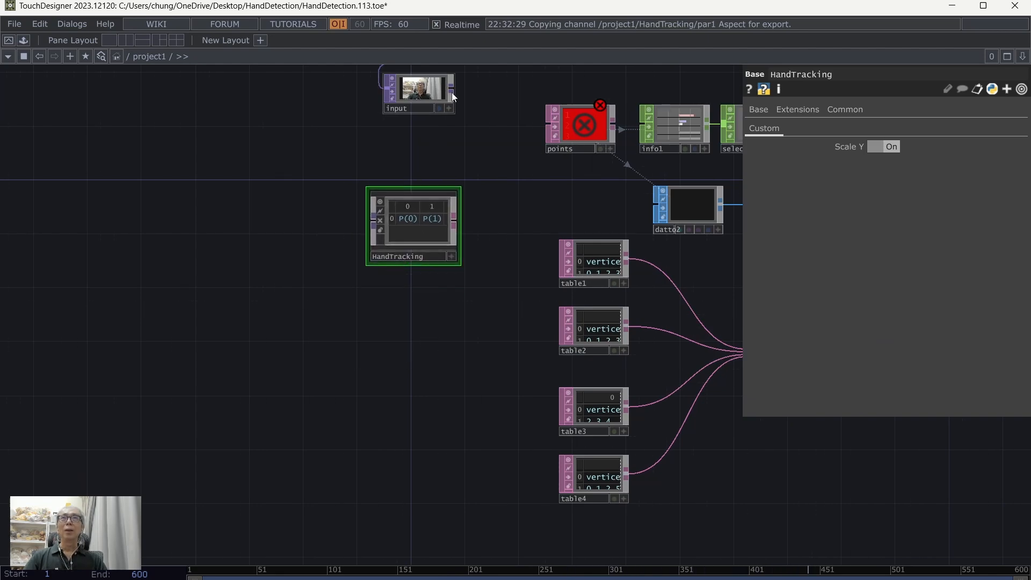
drag(453, 97, 344, 119)
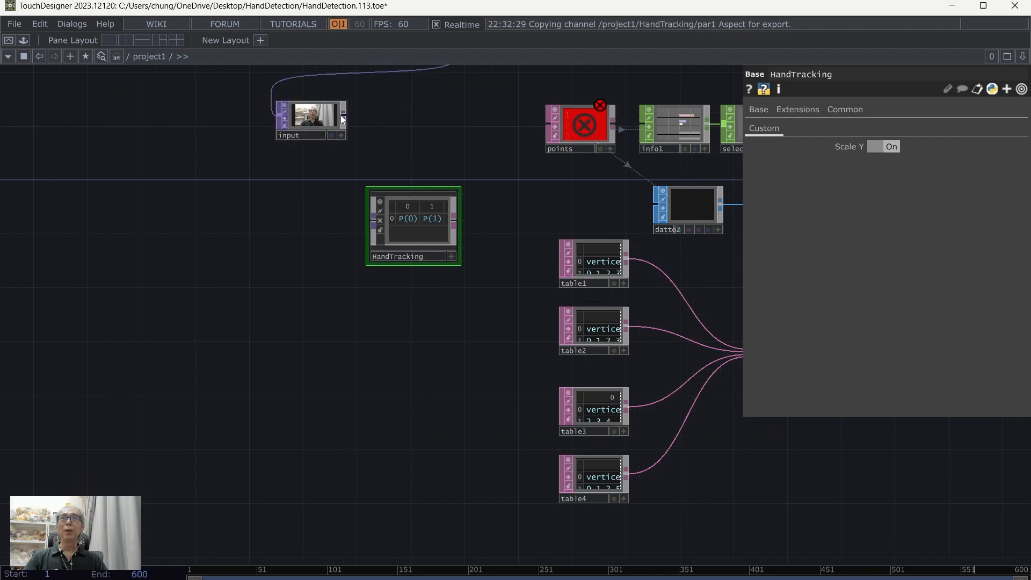
click(343, 119)
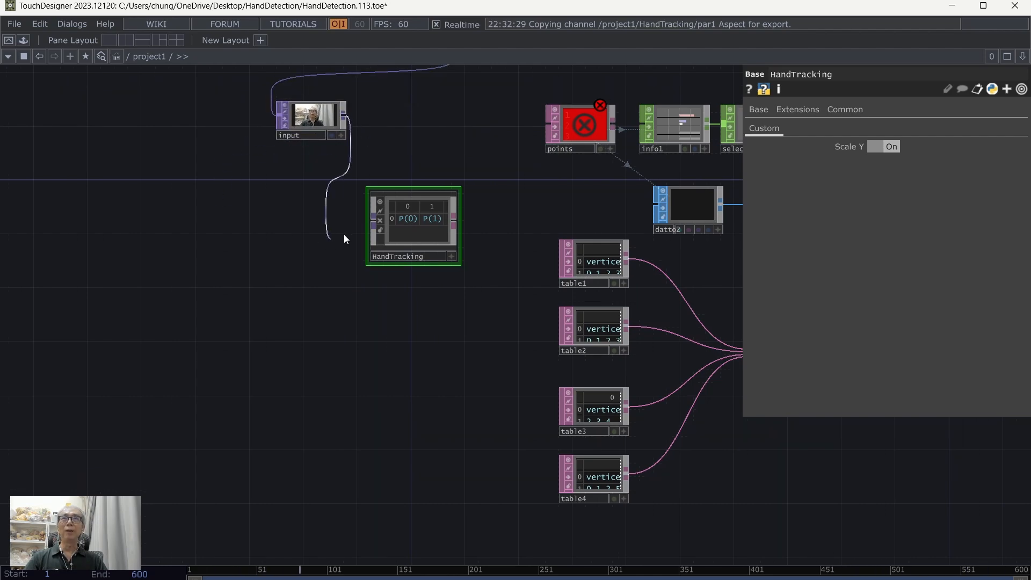
click(372, 221)
Step: Connect HandTracking's first output to the points DAT
drag(395, 327, 335, 327)
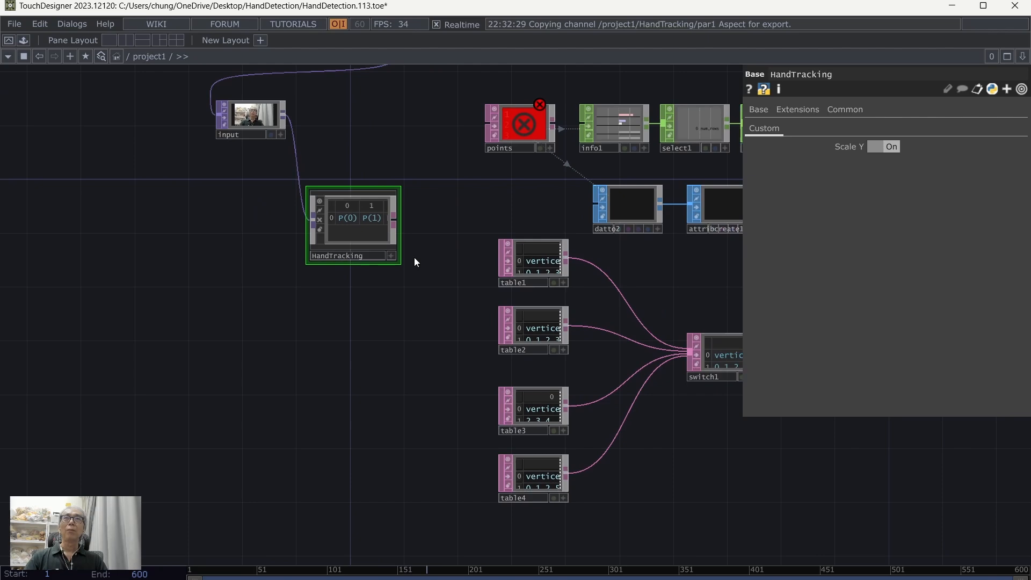
click(395, 220)
click(489, 125)
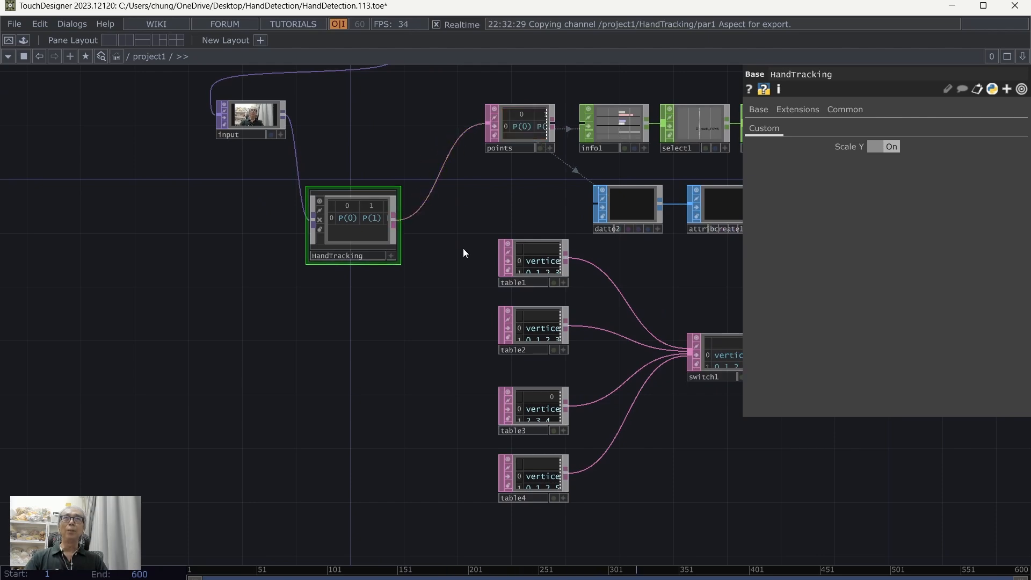
Step: Save the HandDetection project
drag(413, 318, 322, 400)
scroll(375, 284, up, 3)
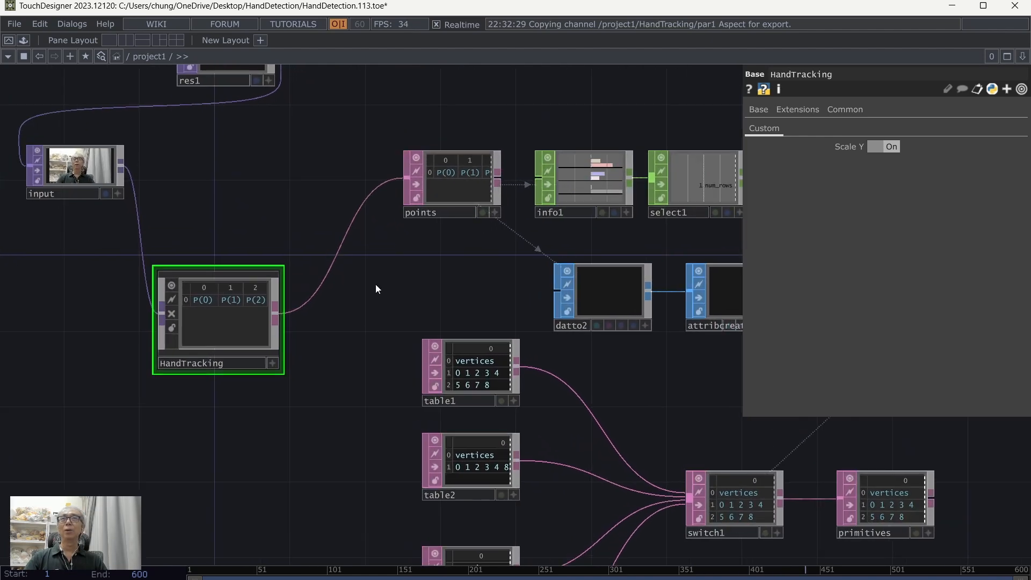
click(14, 24)
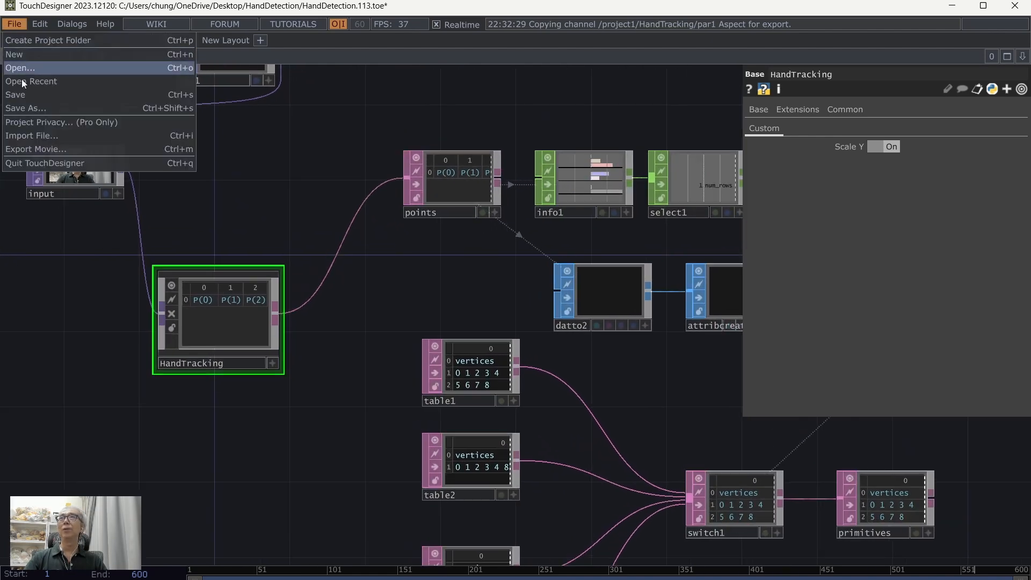
click(22, 94)
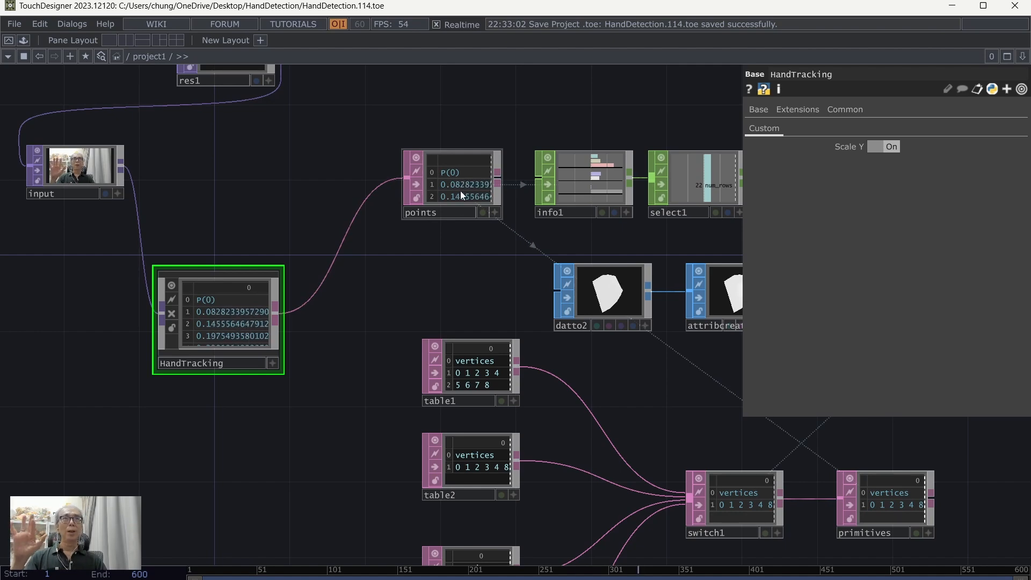
Step: Check the hand tracking output in Perform mode and return to the project1 network
drag(414, 292, 484, 253)
drag(122, 76, 169, 91)
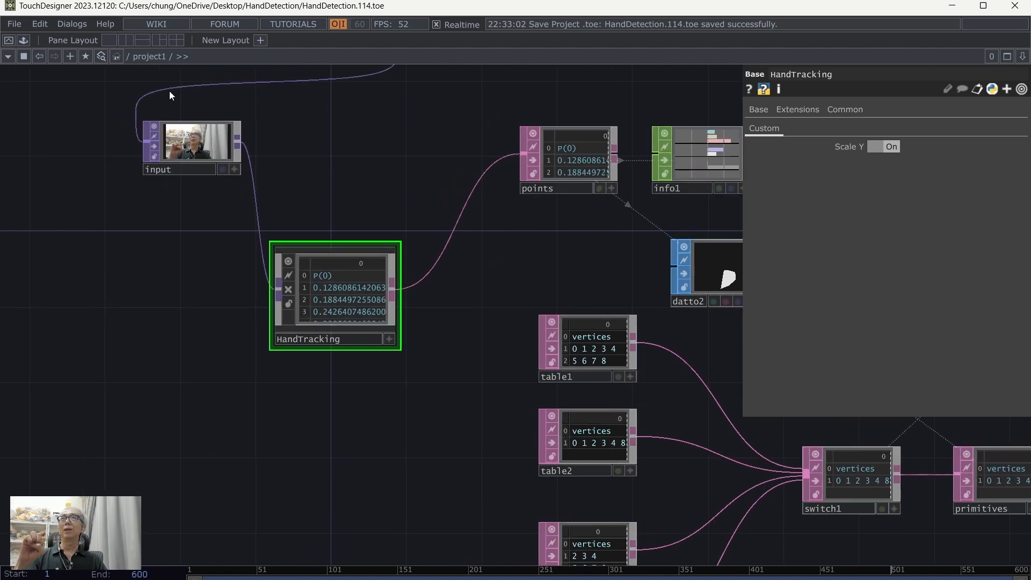
click(8, 41)
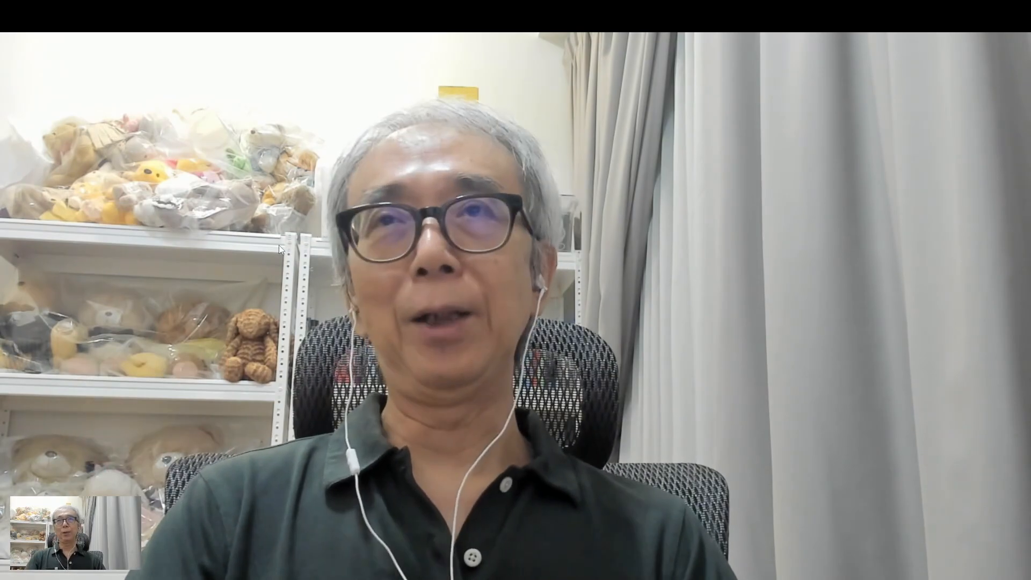
key(Escape)
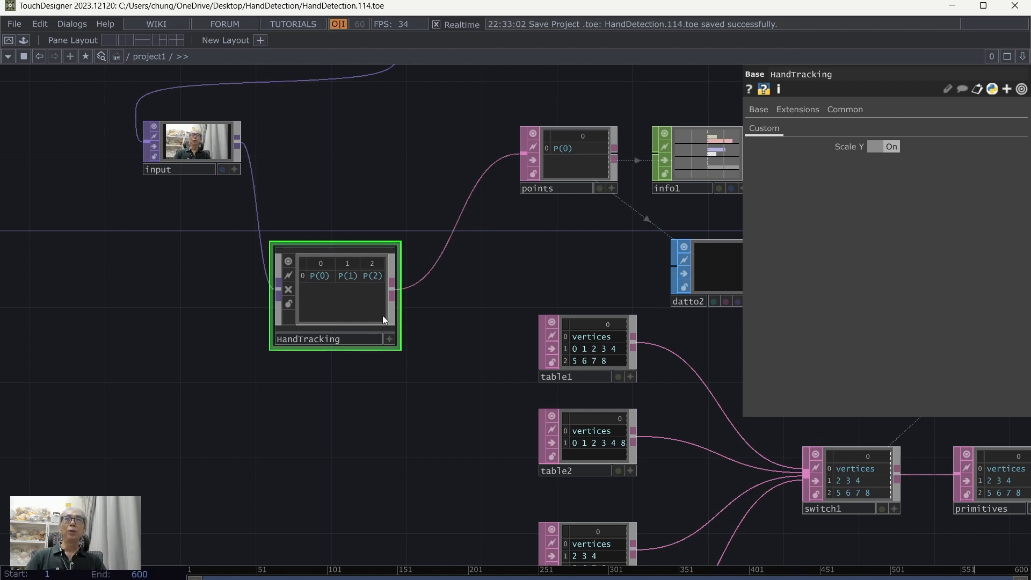
Step: Save the HandTracking component as a tox file named HandTracking in the HandDetection folder
right_click(315, 299)
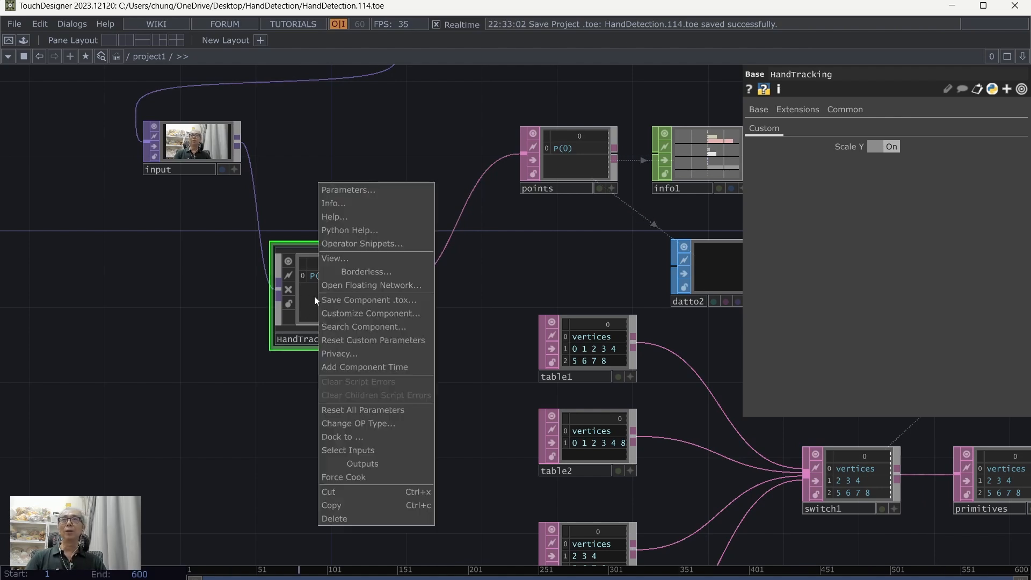
click(371, 299)
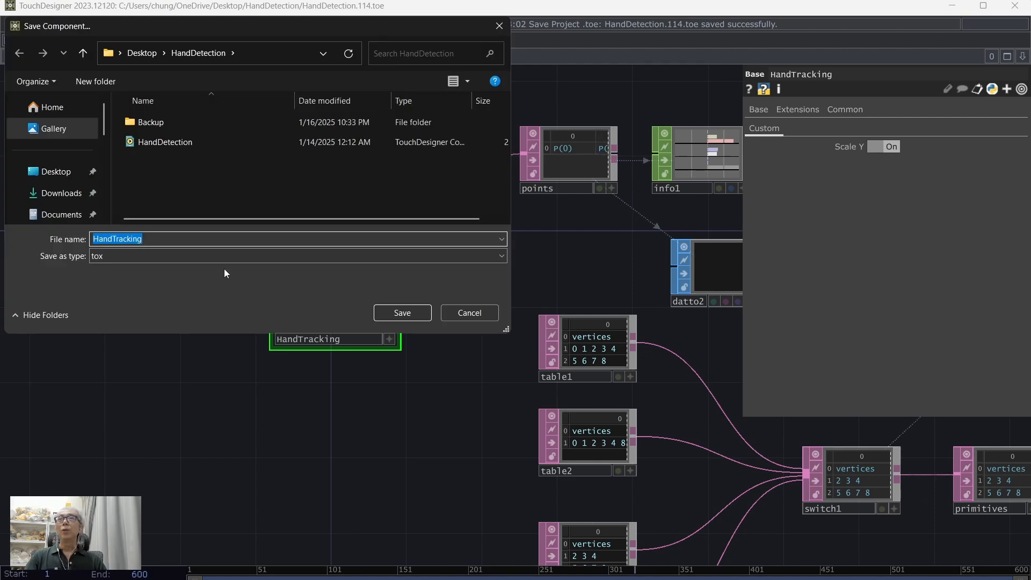
click(184, 238)
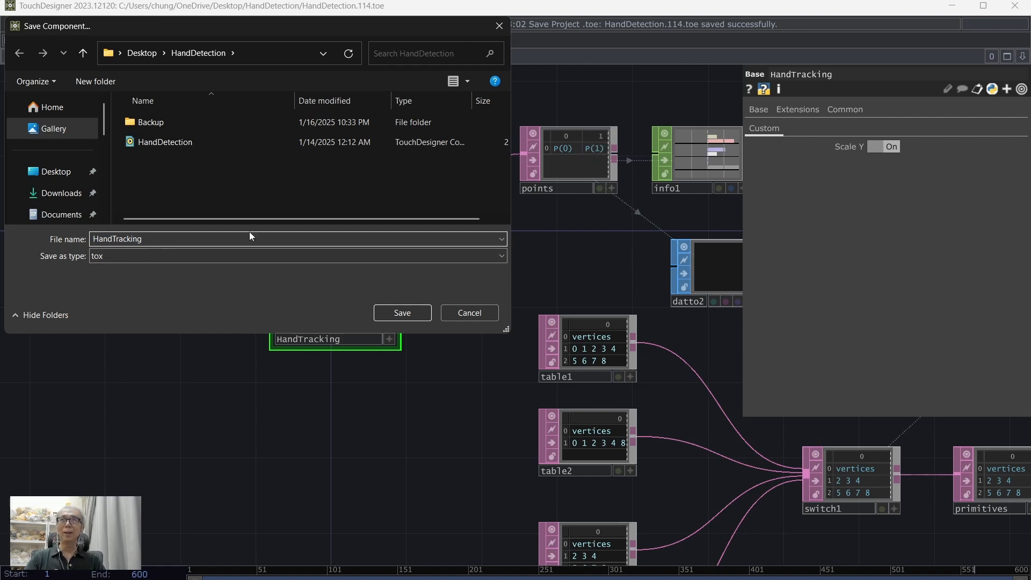
click(408, 313)
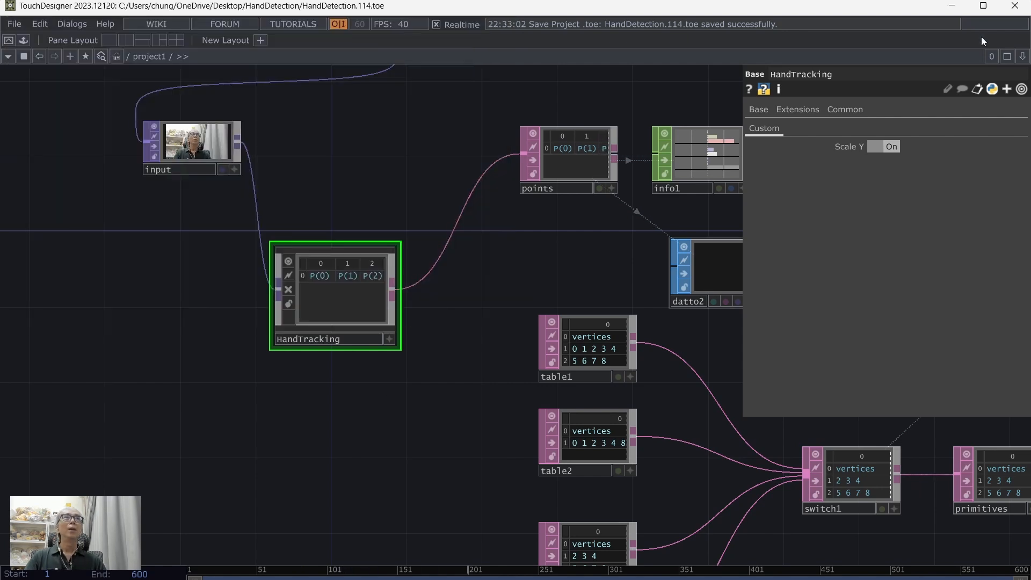
Step: Close TouchDesigner and minimize the OBS window to get back to the desktop
click(983, 7)
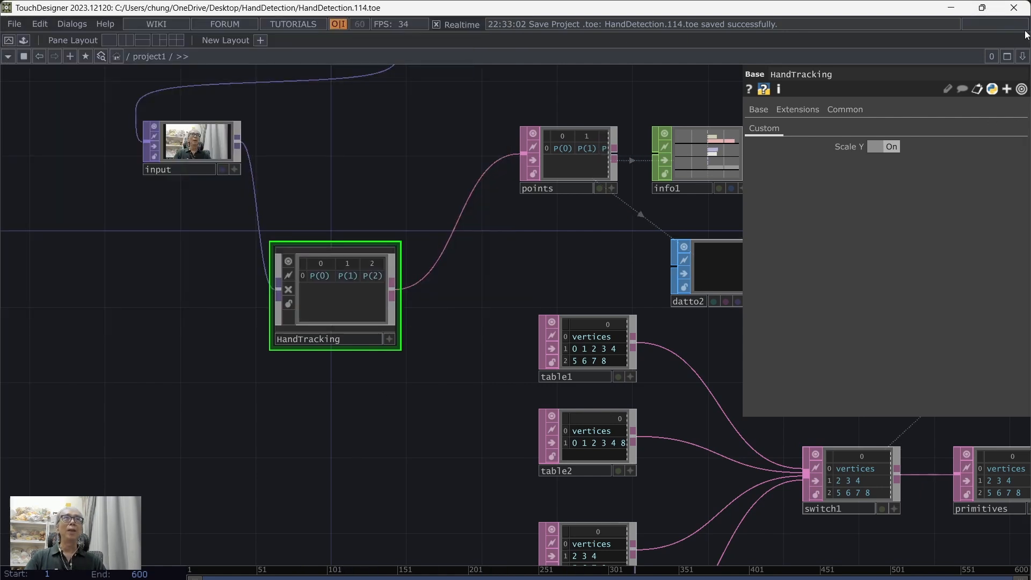
click(1011, 7)
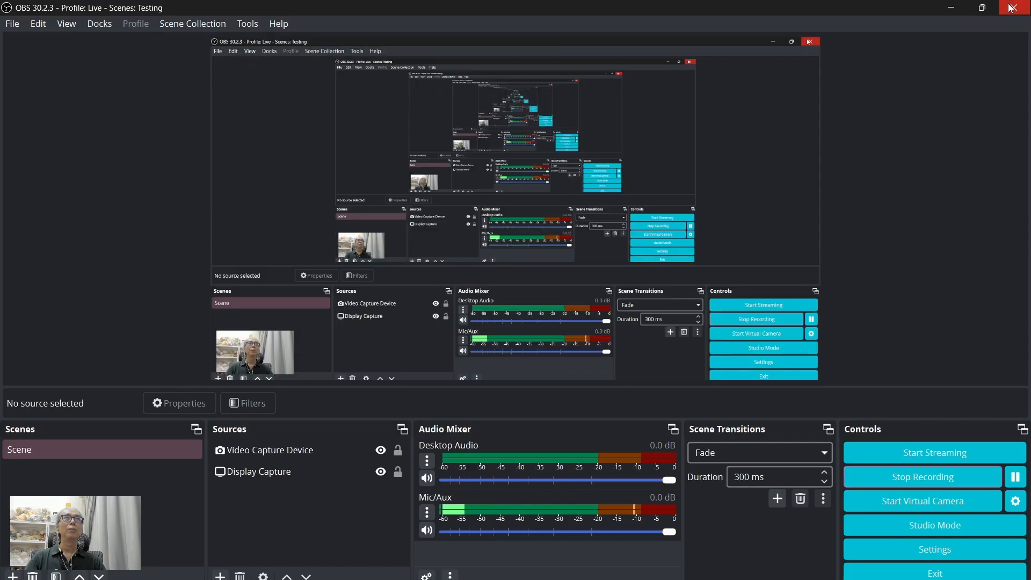
click(952, 7)
click(956, 17)
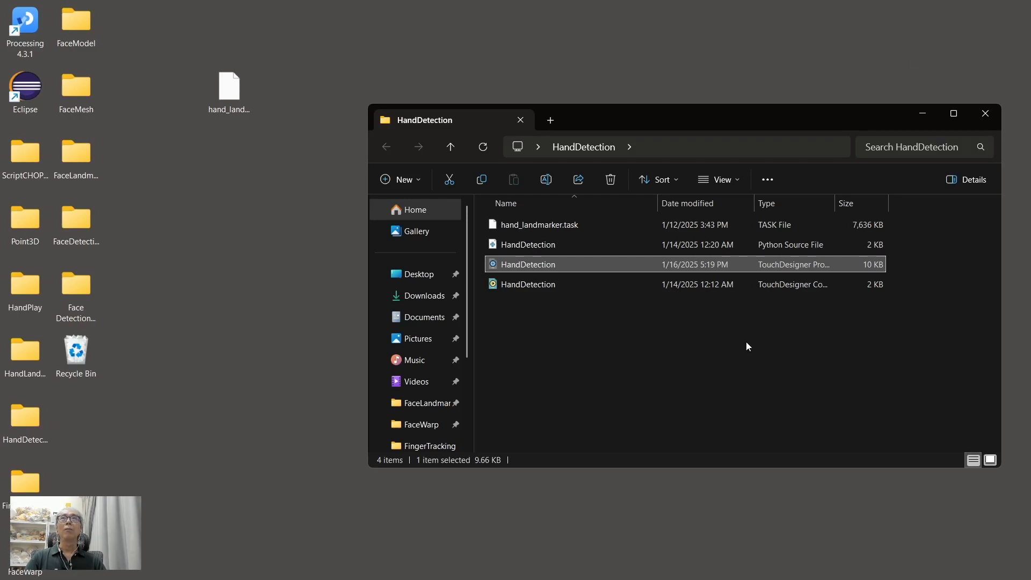
Step: Reopen the HandDetection folder, move the HandTracking component file to the desktop and close the folder
click(725, 386)
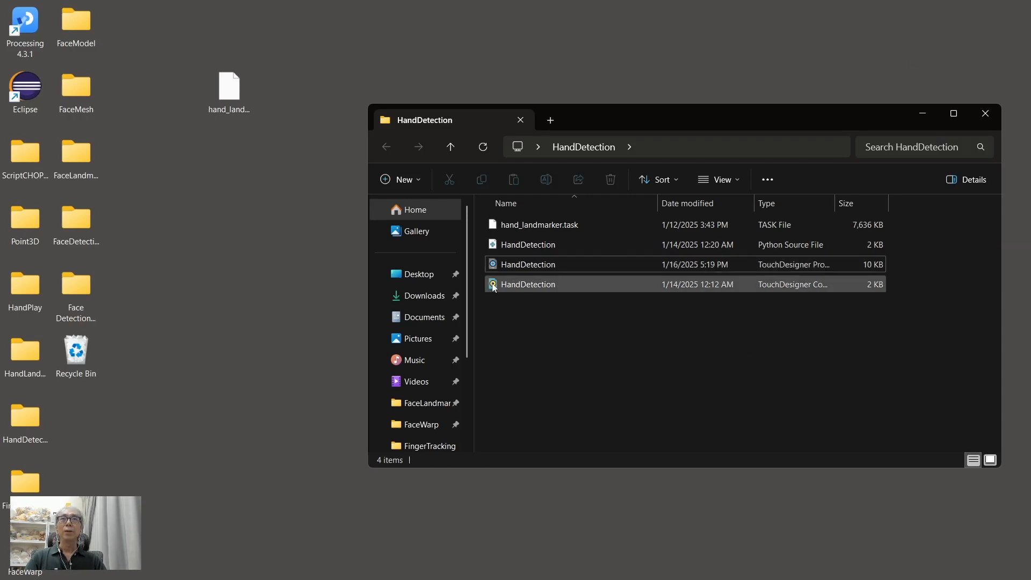
click(993, 114)
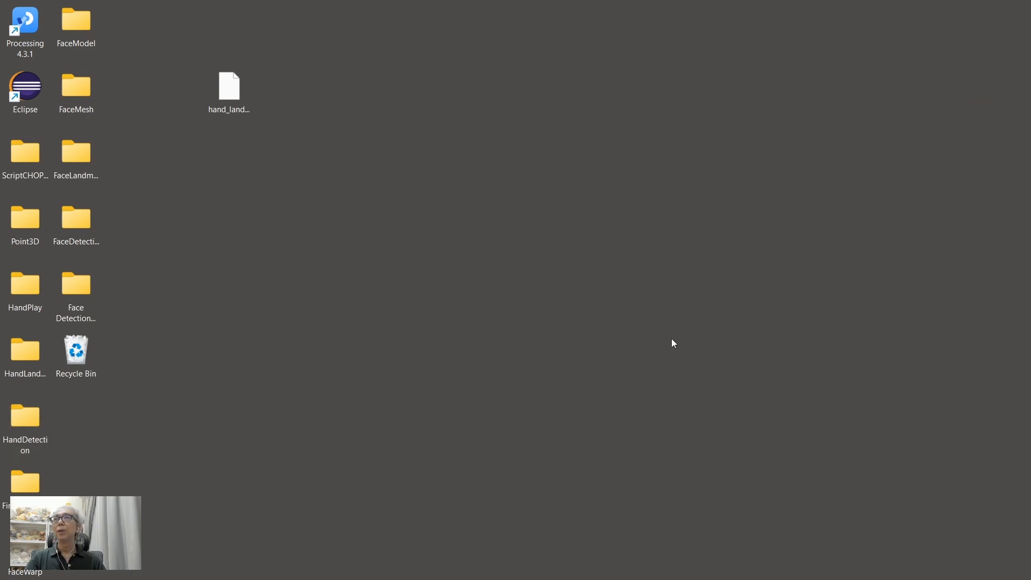
double_click(27, 416)
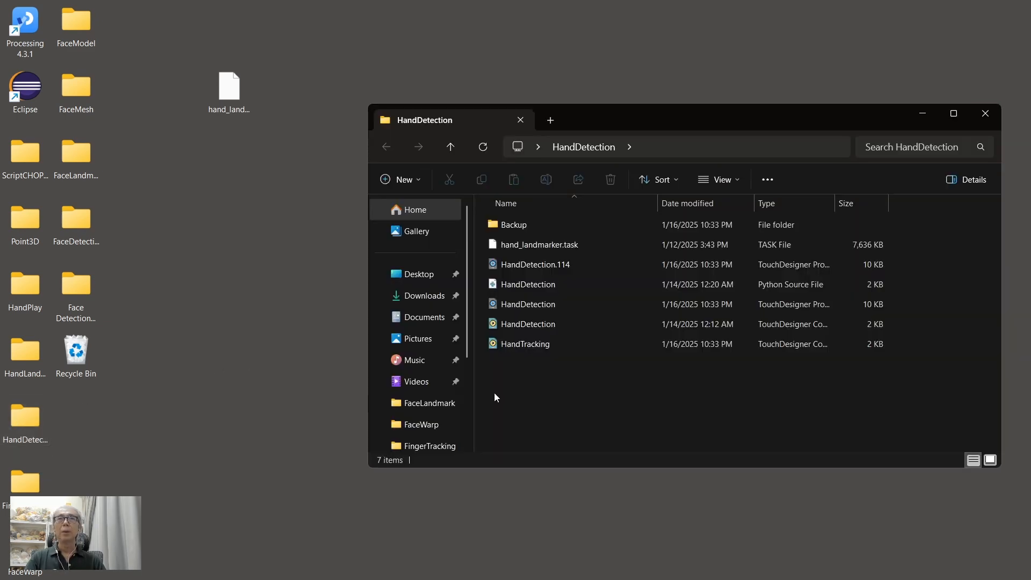
drag(495, 342, 180, 159)
click(615, 386)
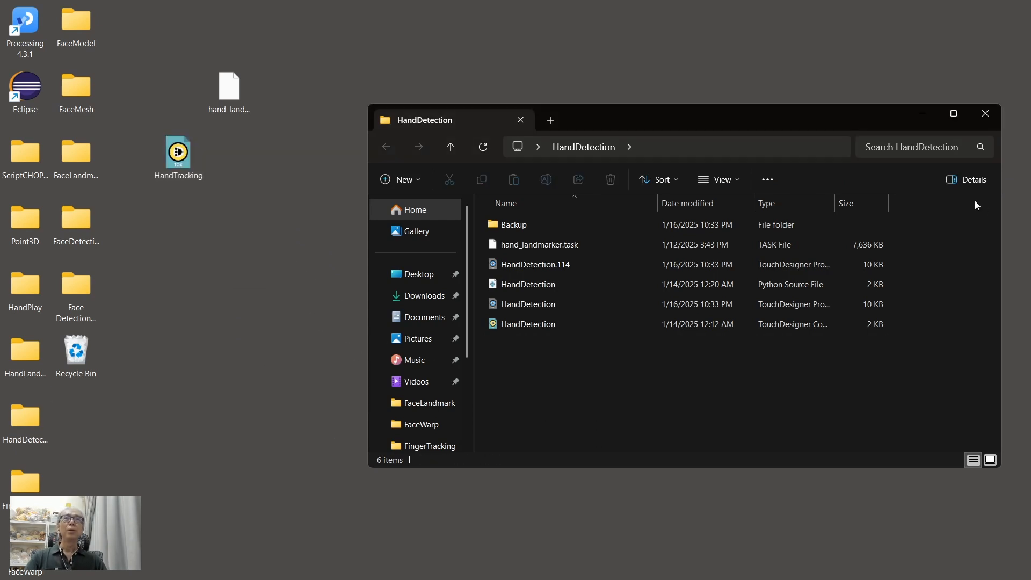
click(986, 114)
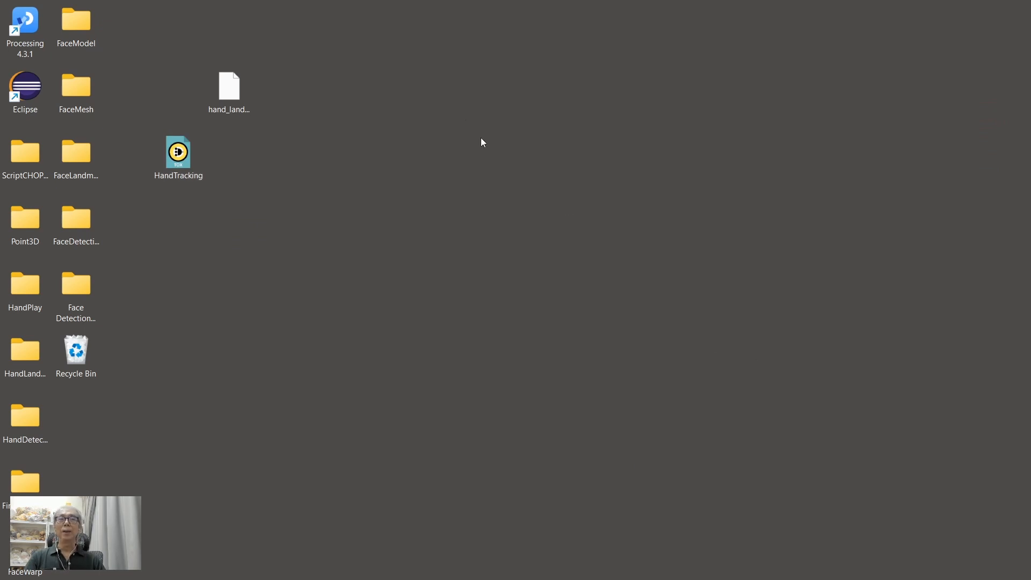
Step: Place hand_landmarker.task beside the HandTracking component file on the desktop
drag(228, 86, 264, 155)
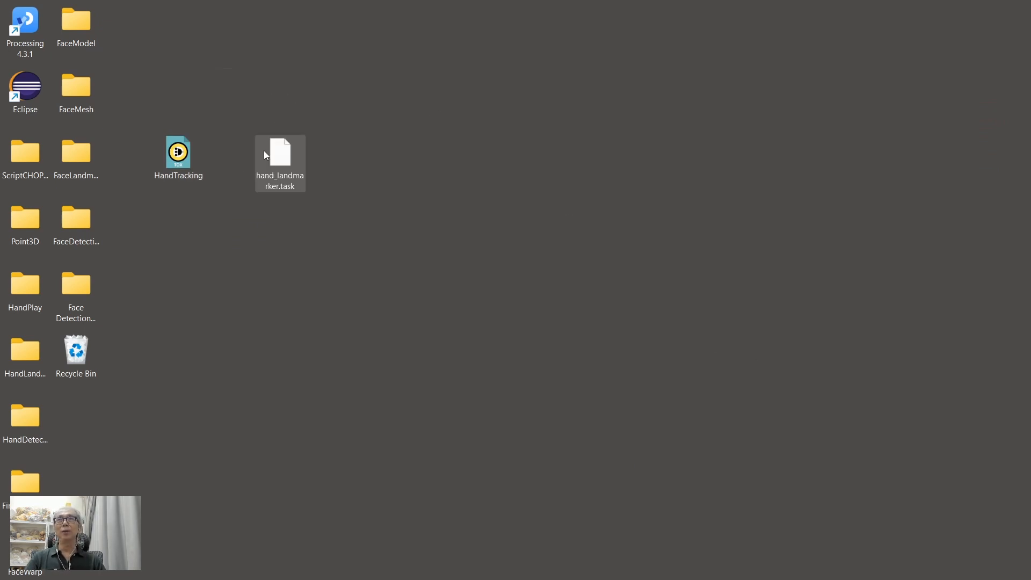
click(274, 254)
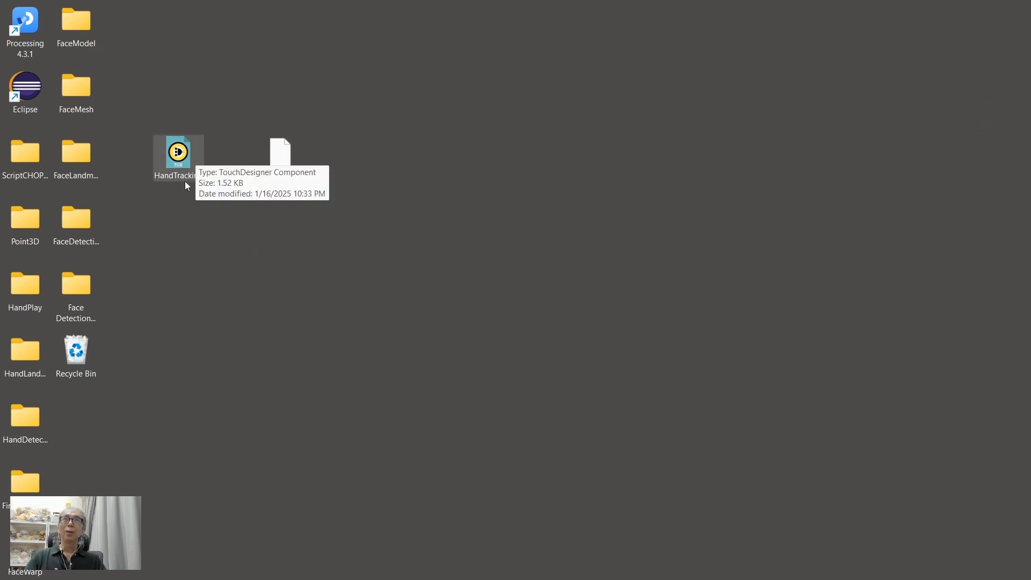
click(283, 154)
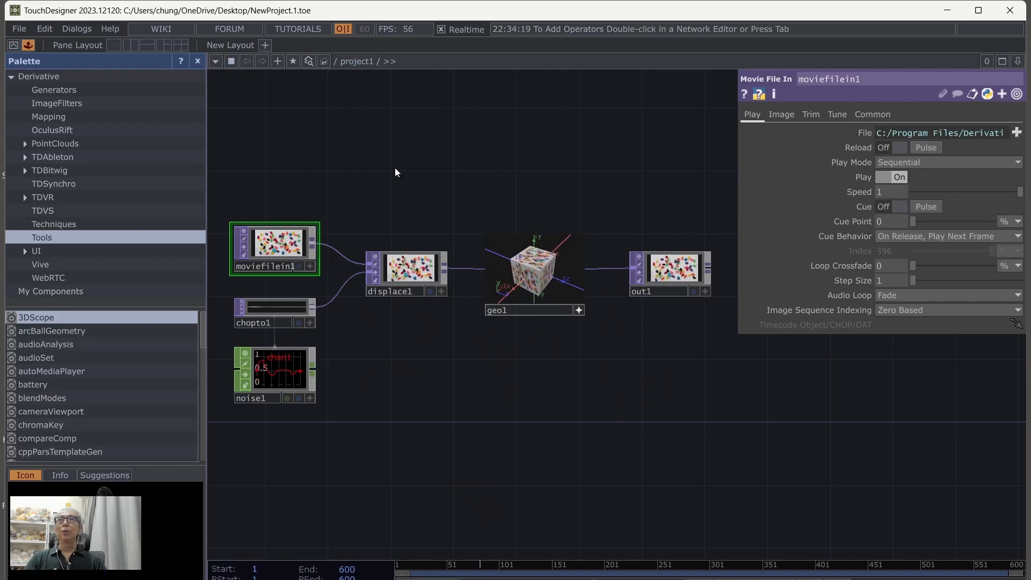
Step: In the new TouchDesigner project, start creating a project folder on the Desktop named VisualizeHand
drag(422, 167, 516, 194)
click(673, 337)
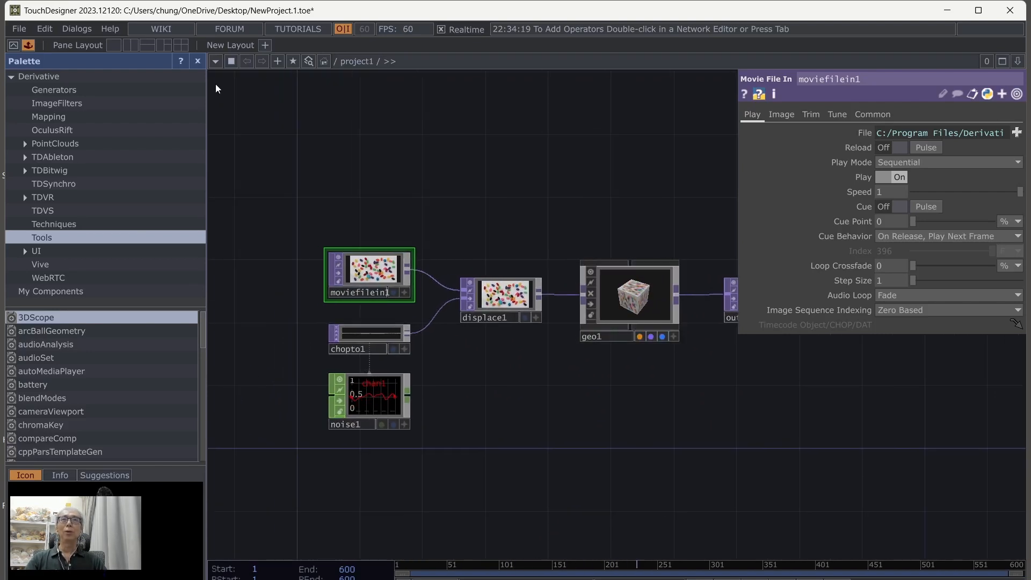
click(19, 29)
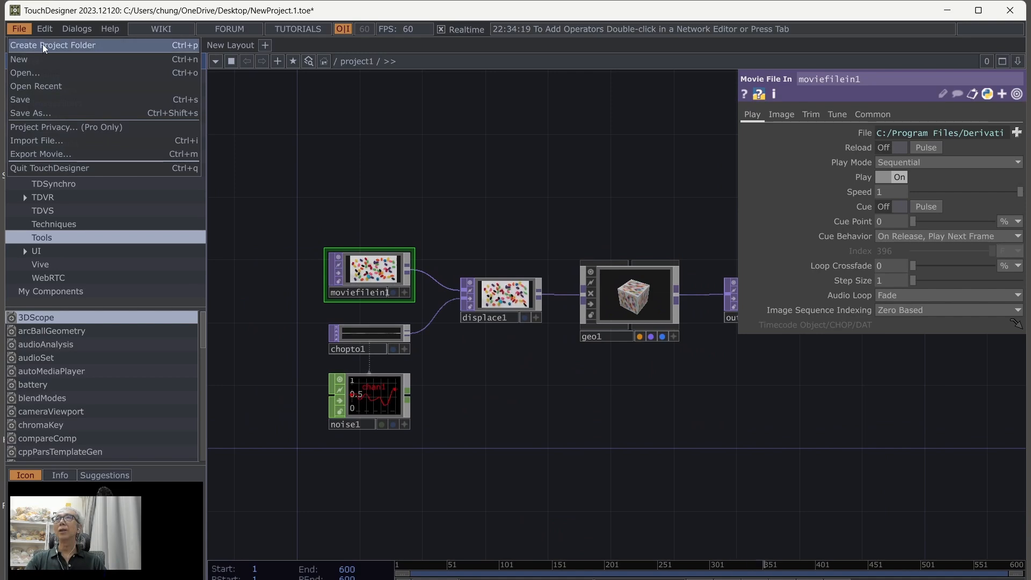
click(38, 43)
drag(546, 279, 579, 144)
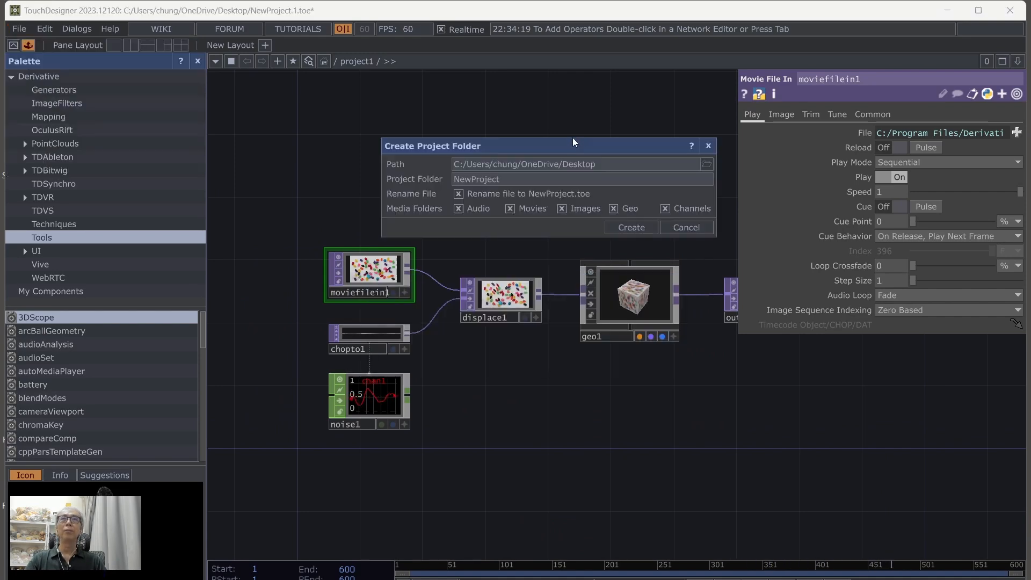
click(510, 182)
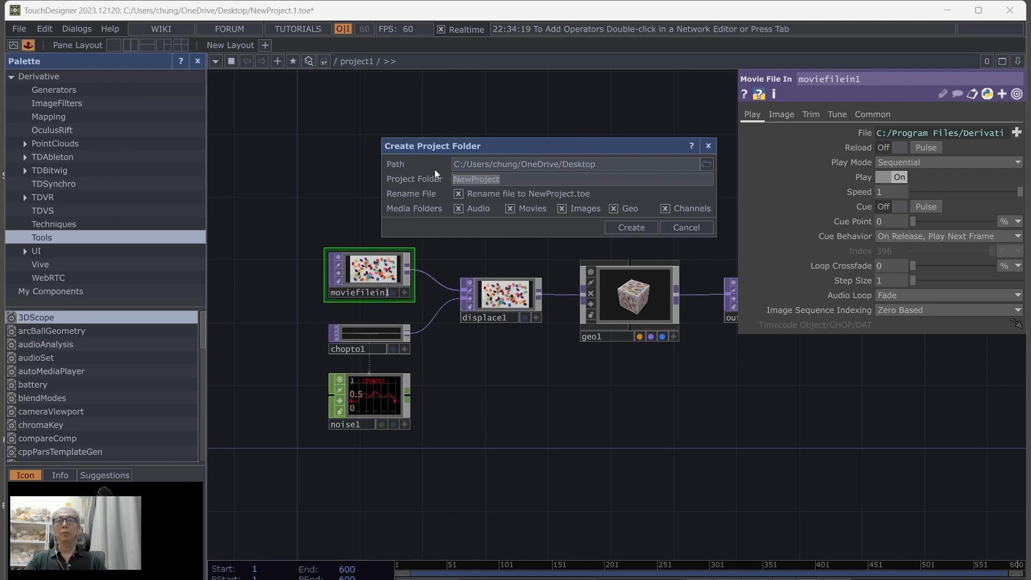
text(Visu)
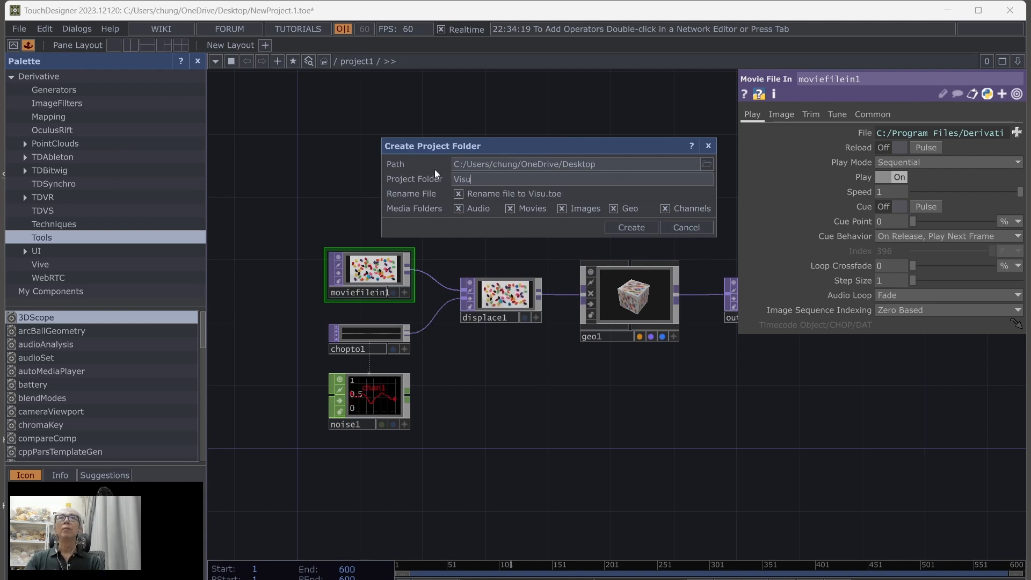
text(alize)
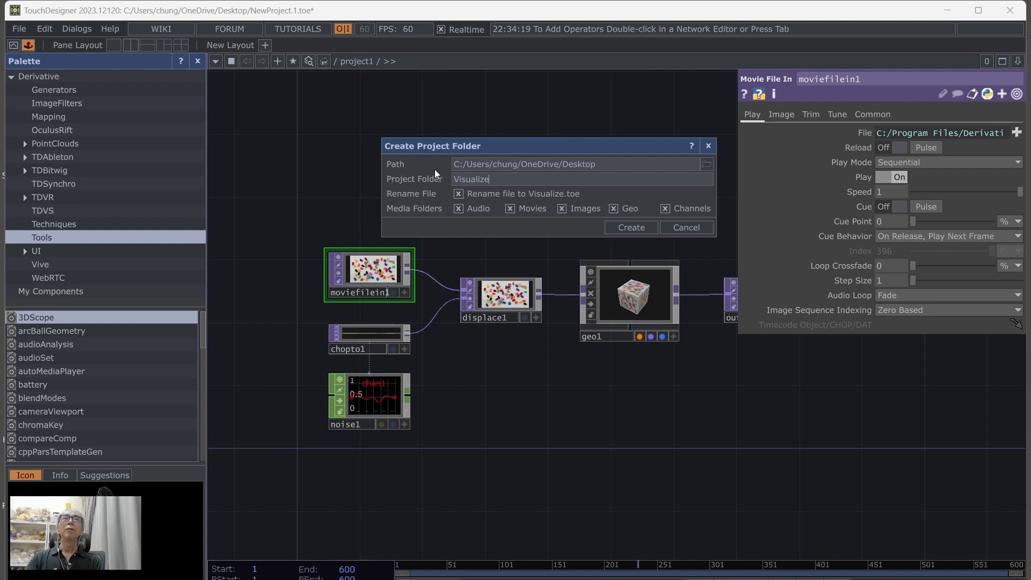
text(Hand)
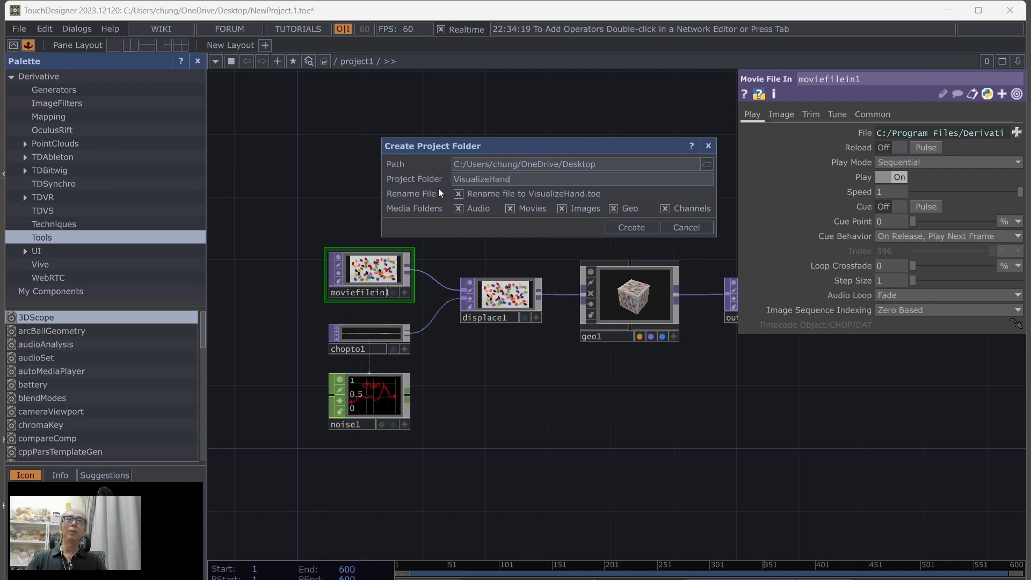
Step: Exclude the Audio, Movies, Images, Geo and Channels media folders from the new project folder
click(479, 208)
click(532, 208)
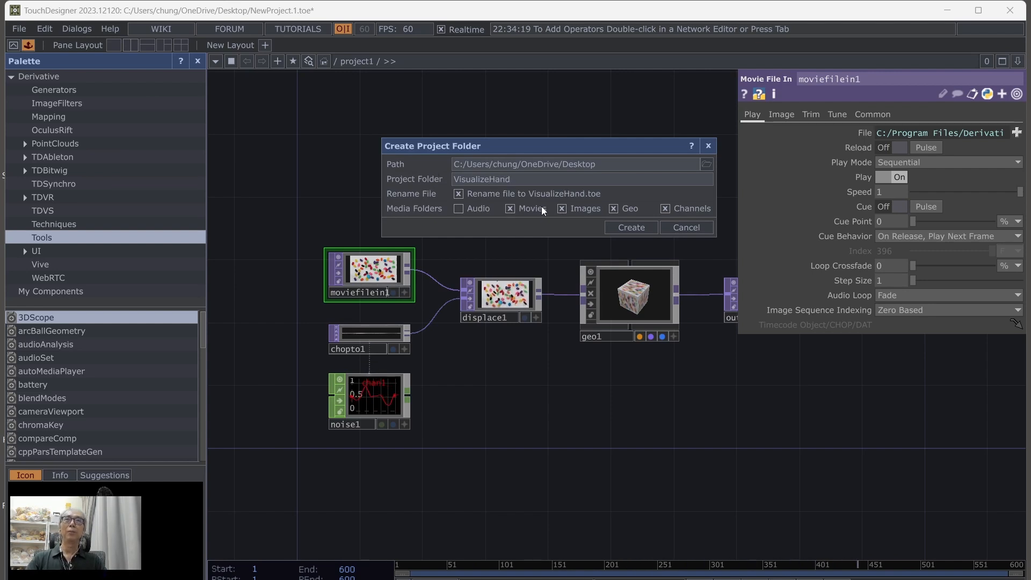
click(584, 208)
click(629, 208)
click(691, 208)
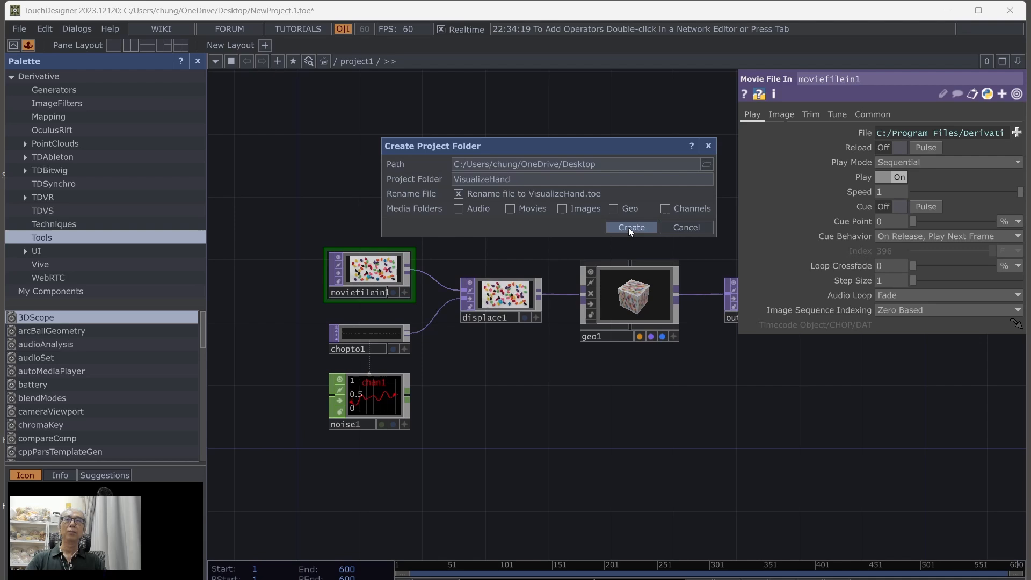
Step: Create the project folder and clear the workspace of the palette and every default operator except out1
click(630, 227)
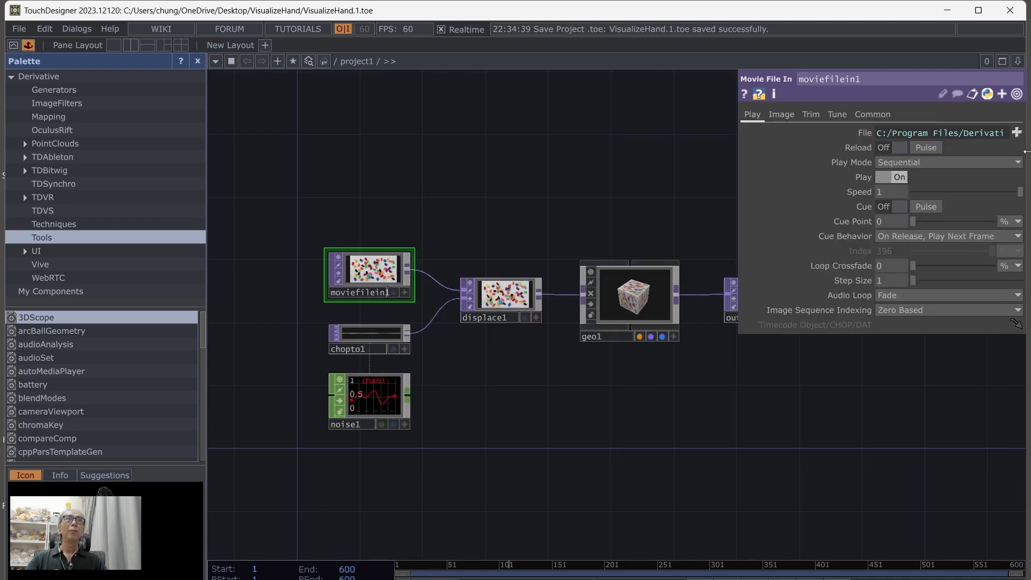
drag(324, 163, 679, 484)
key(Delete)
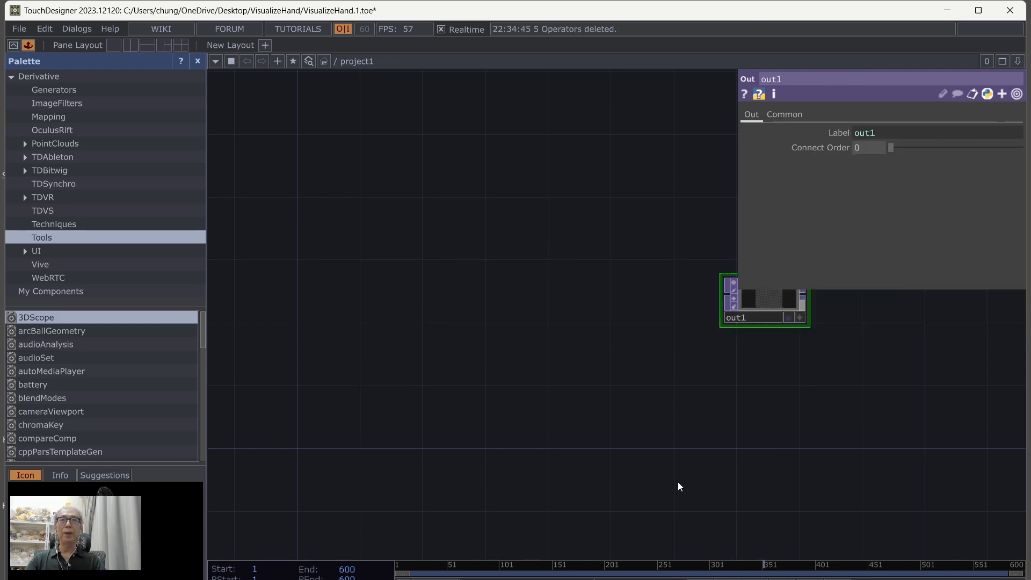
click(197, 61)
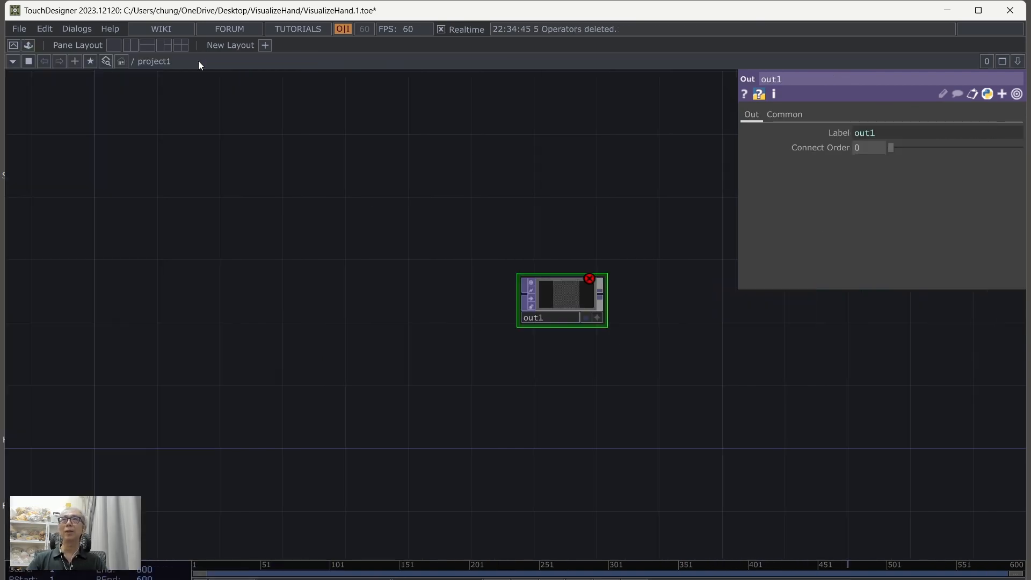
Step: Move the HandTracking component and hand_landmarker.task from the desktop into the VisualizeHand folder
click(949, 12)
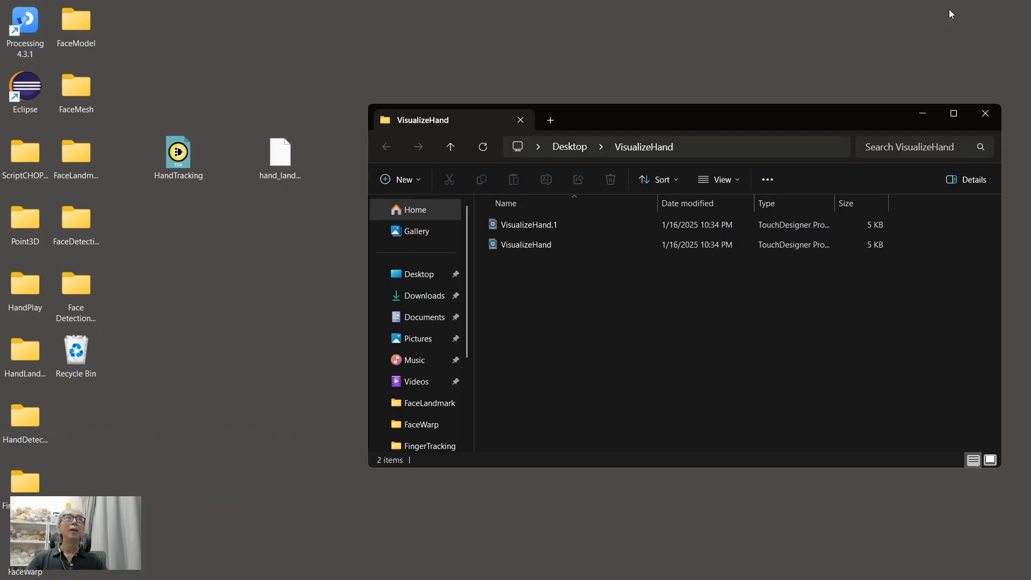
drag(178, 156, 499, 346)
click(725, 408)
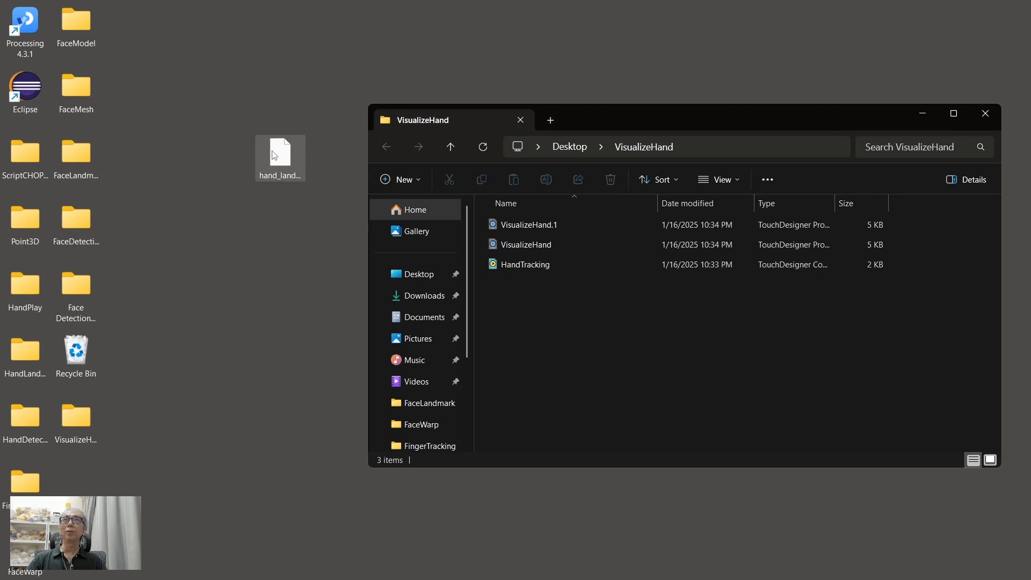
drag(279, 156, 526, 343)
click(642, 368)
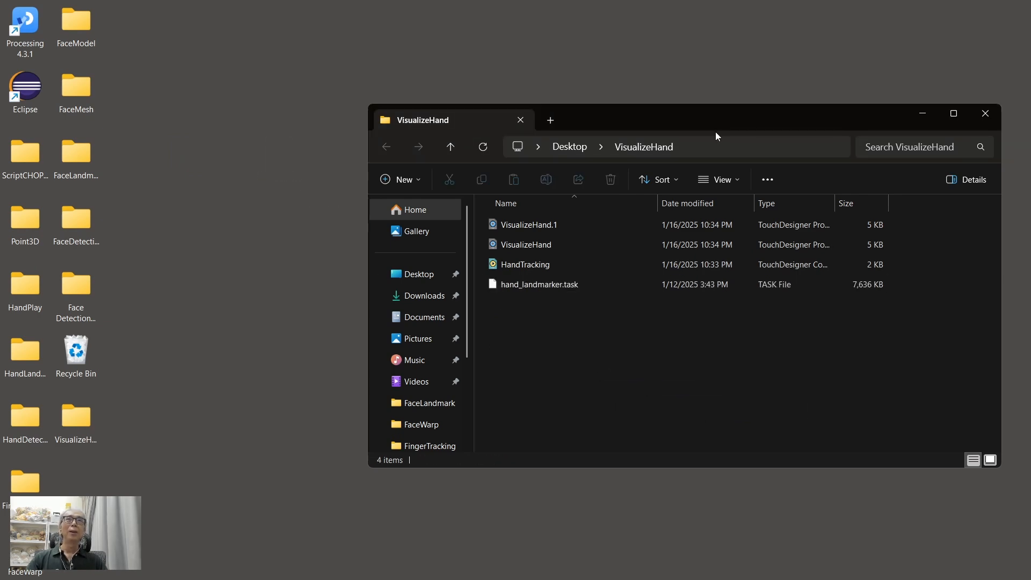
drag(741, 118, 613, 96)
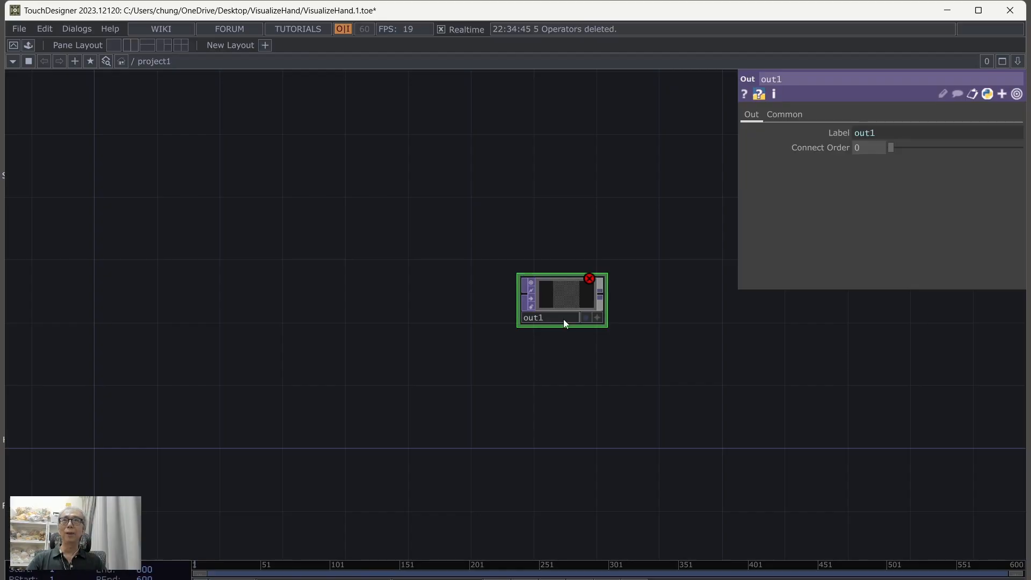
Step: Add a Video Device In TOP to the network and set its device to Logi Capture
key(Tab)
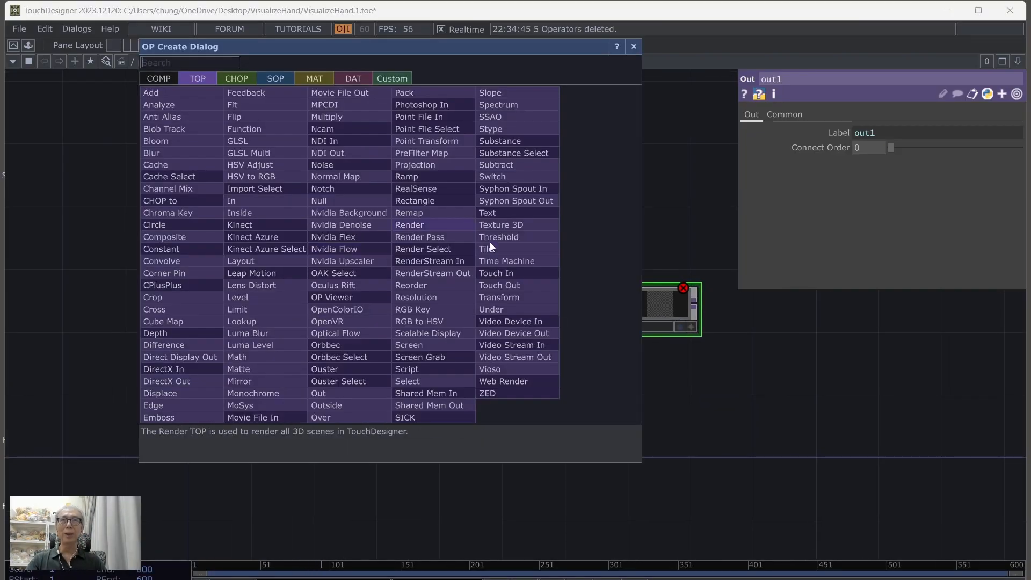
click(514, 324)
click(262, 192)
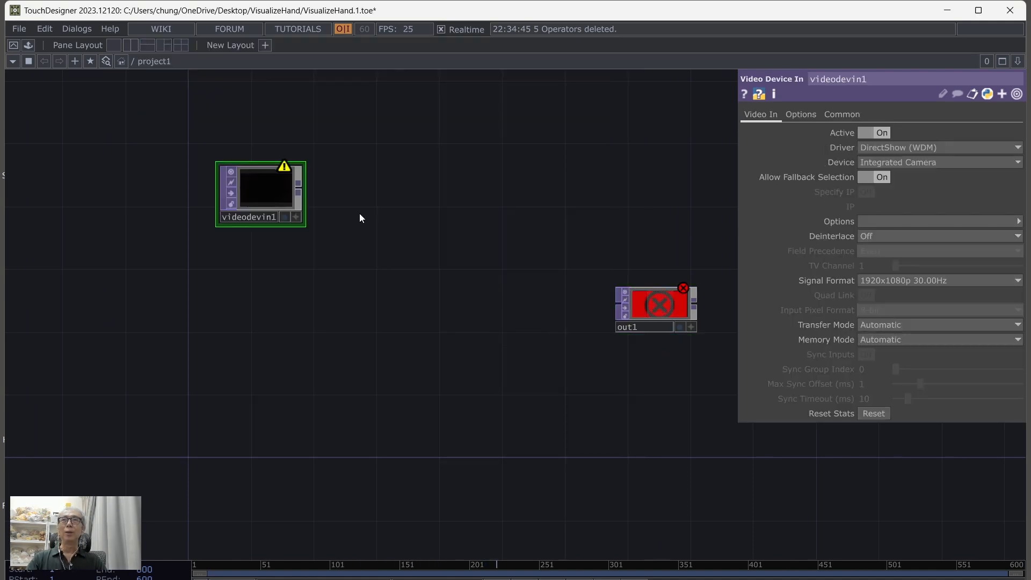
click(875, 159)
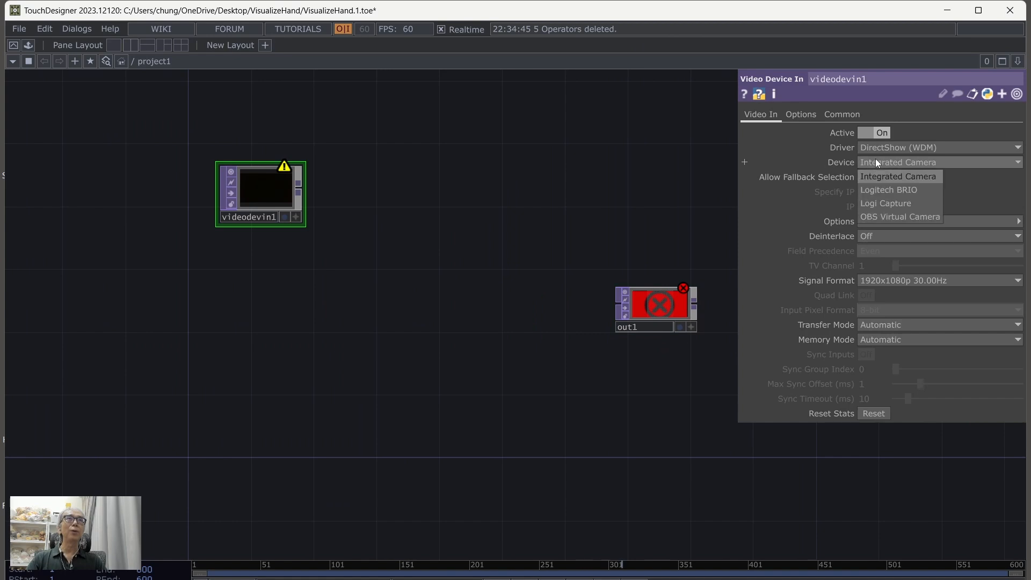
click(897, 202)
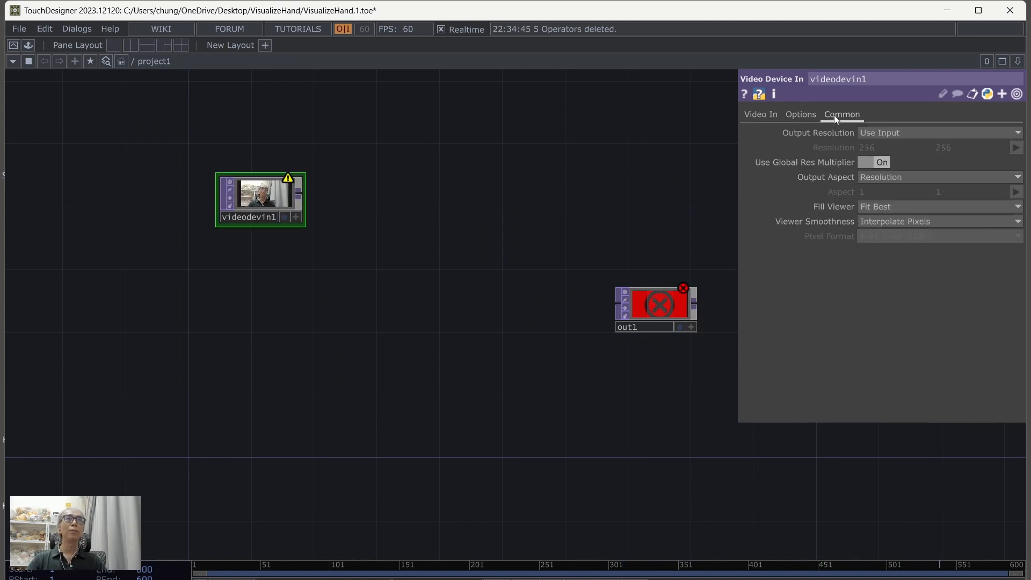
Step: Set the Video Device In operator's output to a custom resolution of 1280 x 720
click(920, 131)
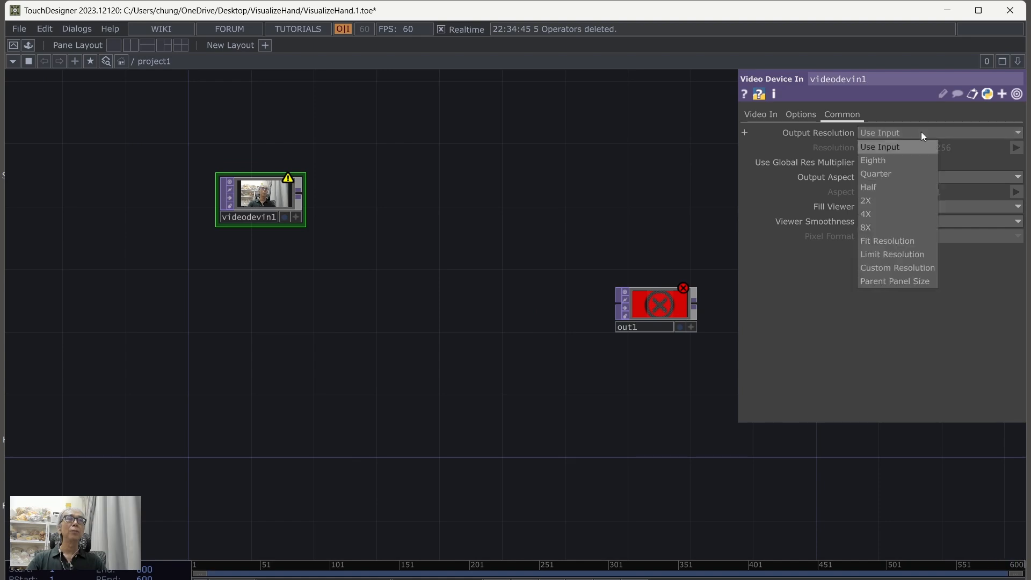
click(880, 266)
click(1016, 149)
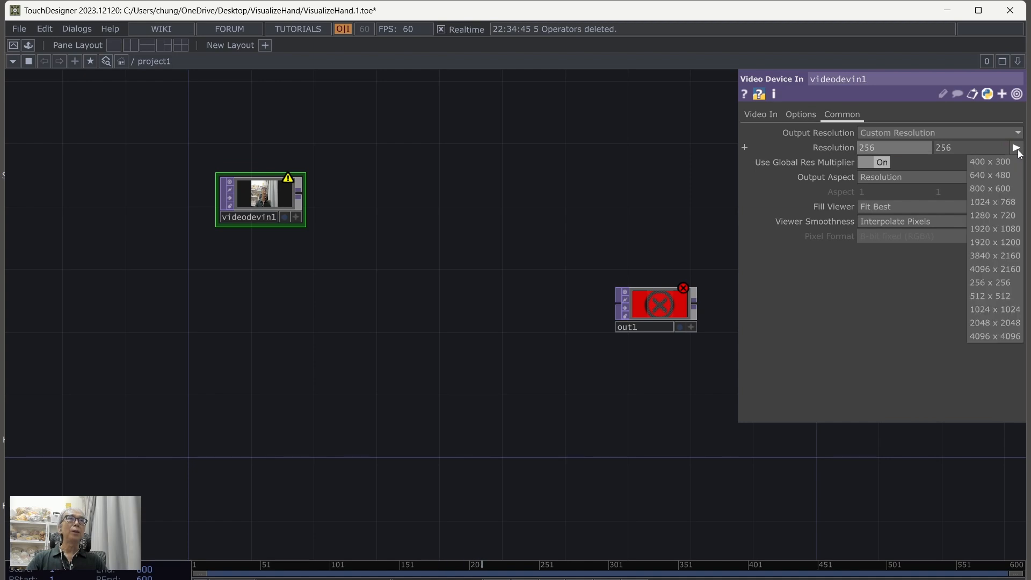
click(983, 212)
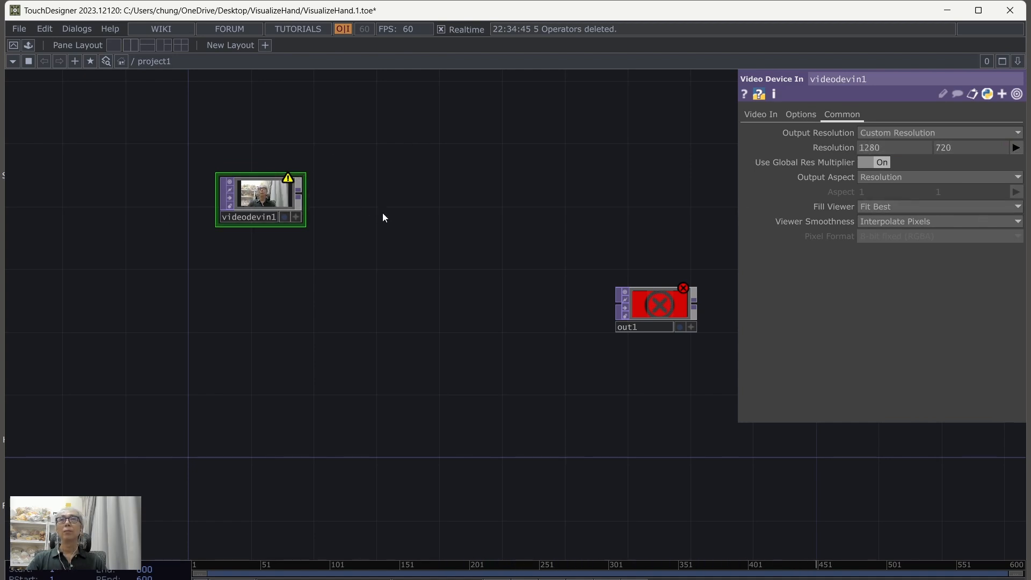
Step: Attach a Resolution TOP below the Video Device In operator and set its output resolution to Half
right_click(297, 196)
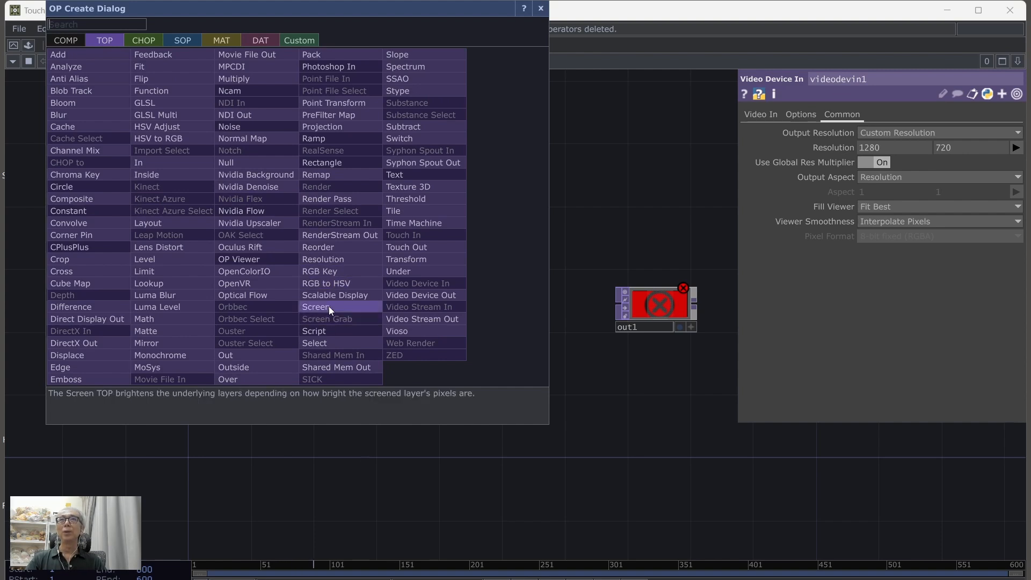
click(328, 259)
click(258, 290)
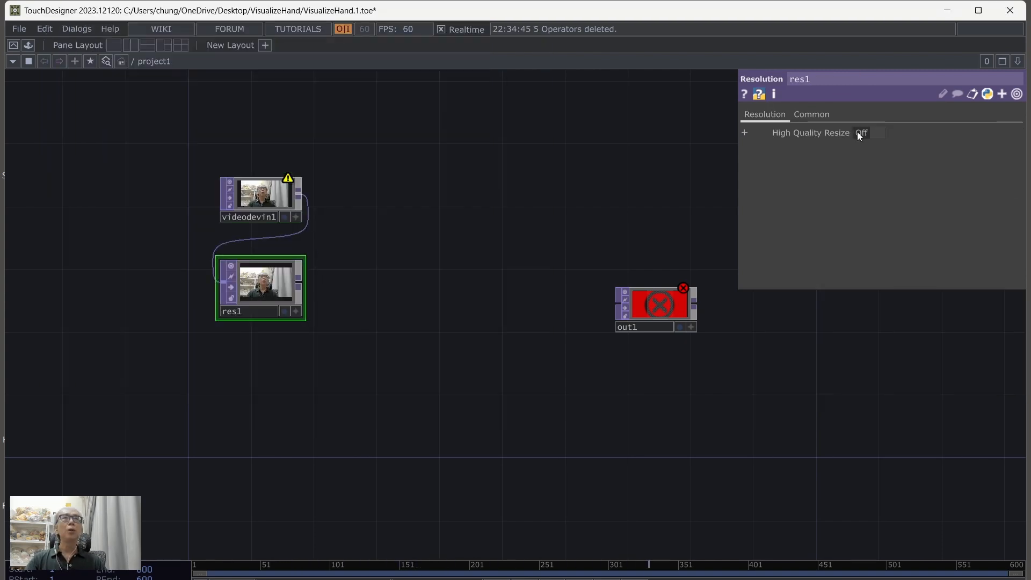
click(830, 116)
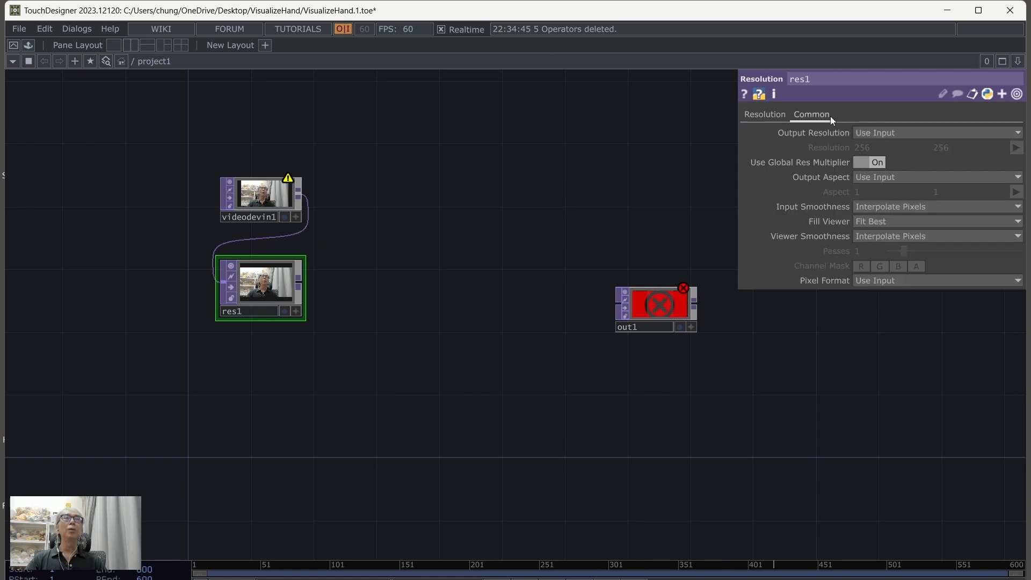
click(875, 133)
click(866, 186)
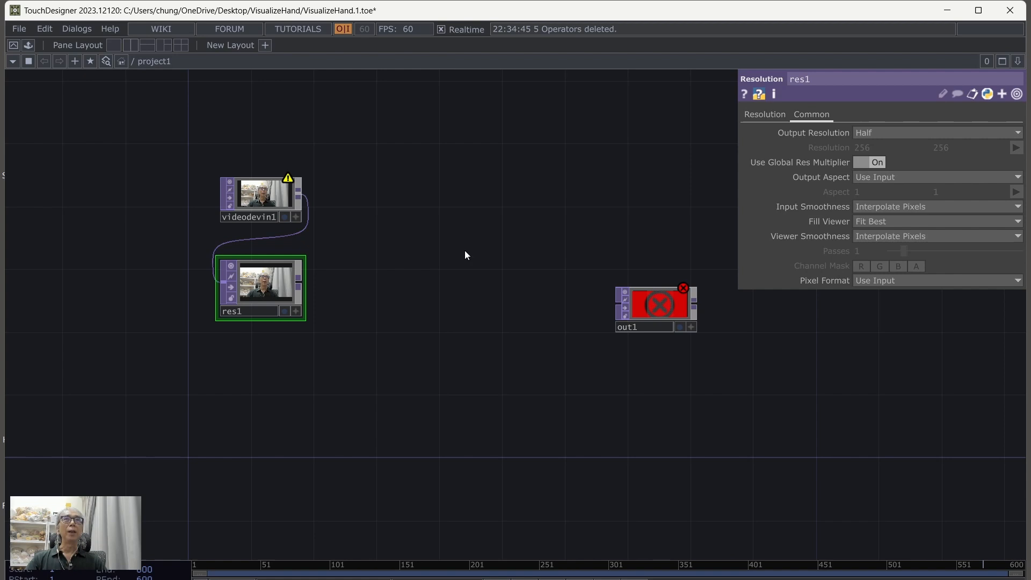
Step: Move out1 out of the way and attach a Null TOP named input below the Resolution operator
drag(387, 302, 328, 272)
drag(559, 279, 776, 373)
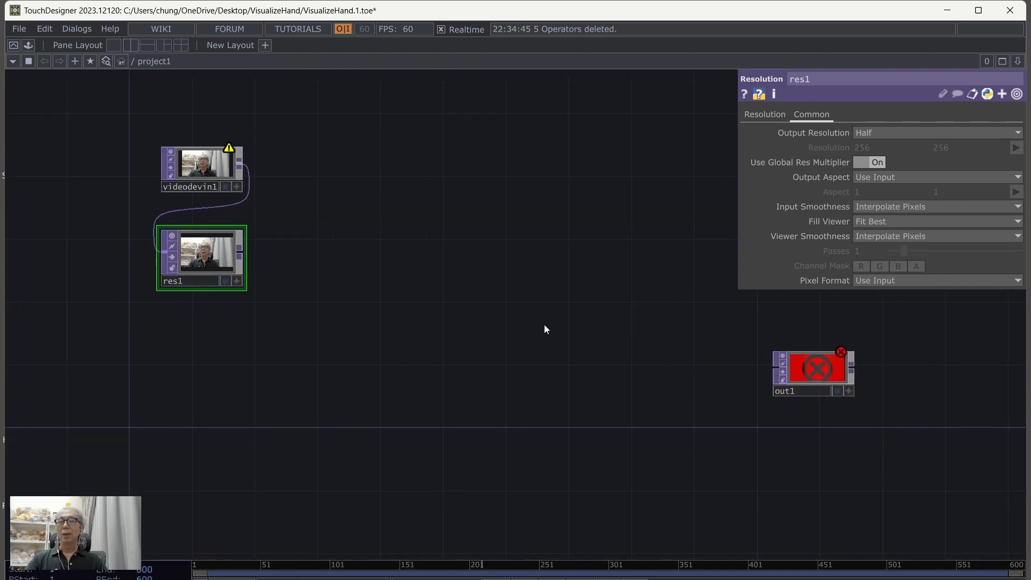
click(245, 254)
click(263, 186)
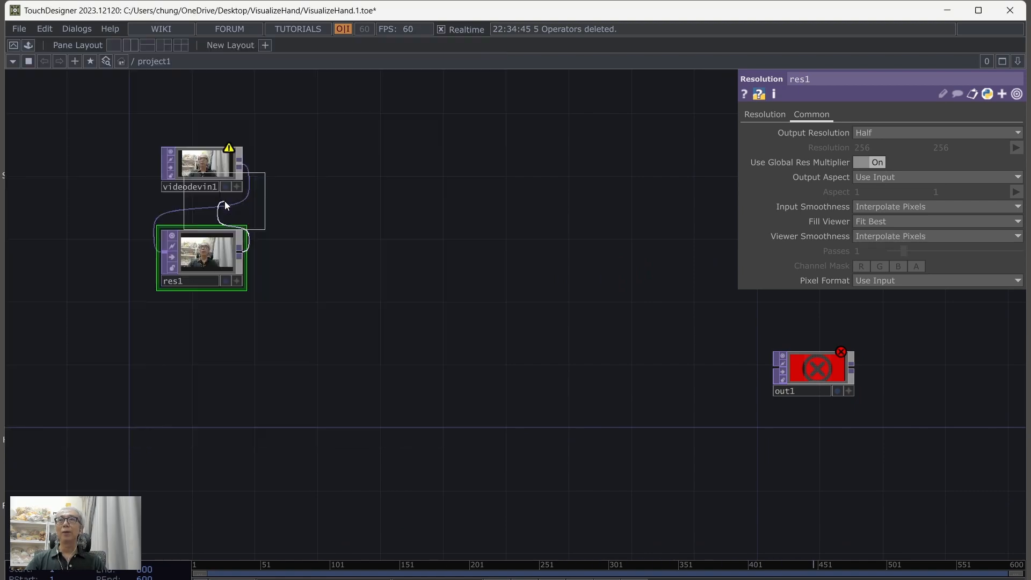
click(207, 343)
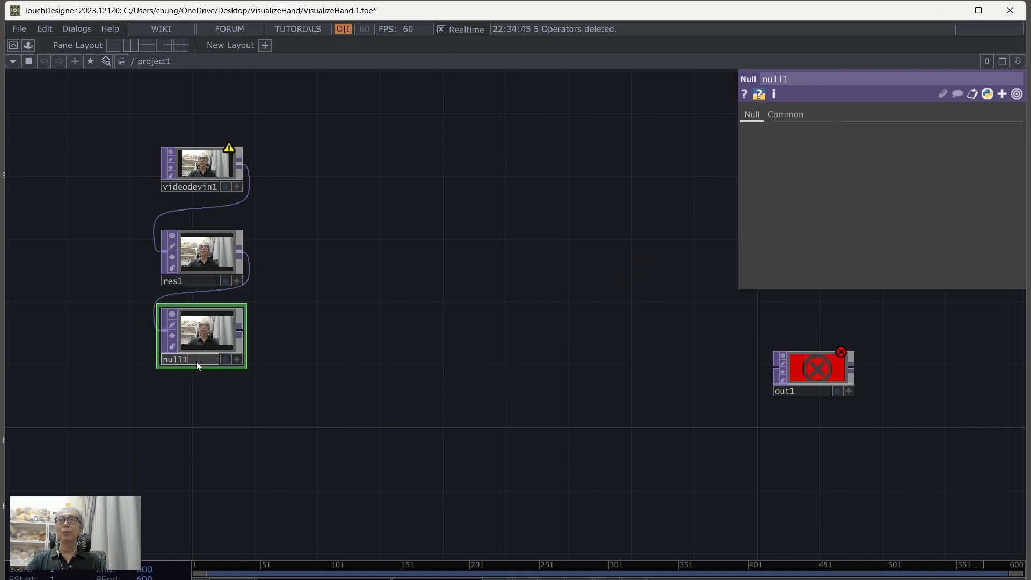
double_click(197, 360)
text(input)
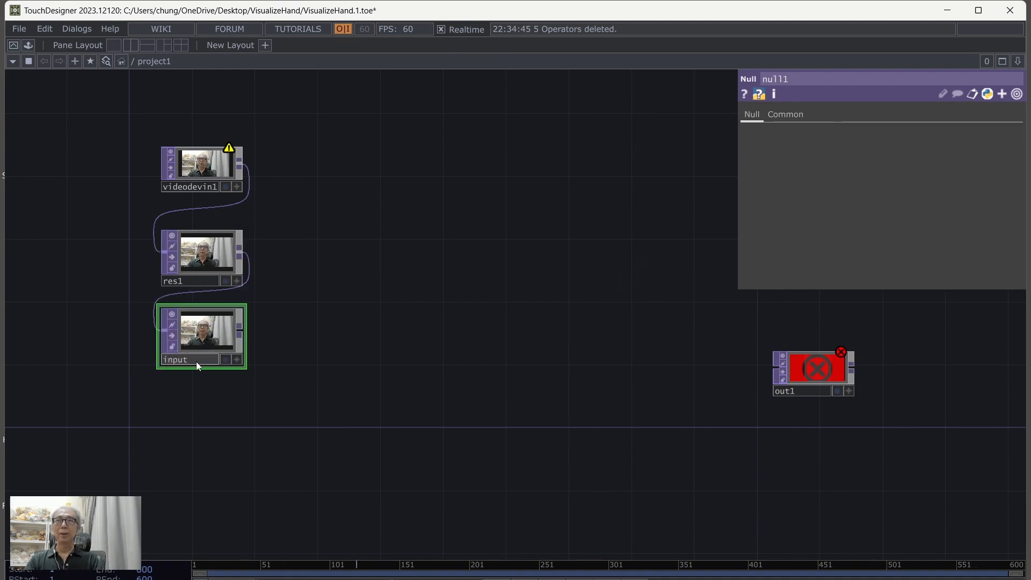
key(Return)
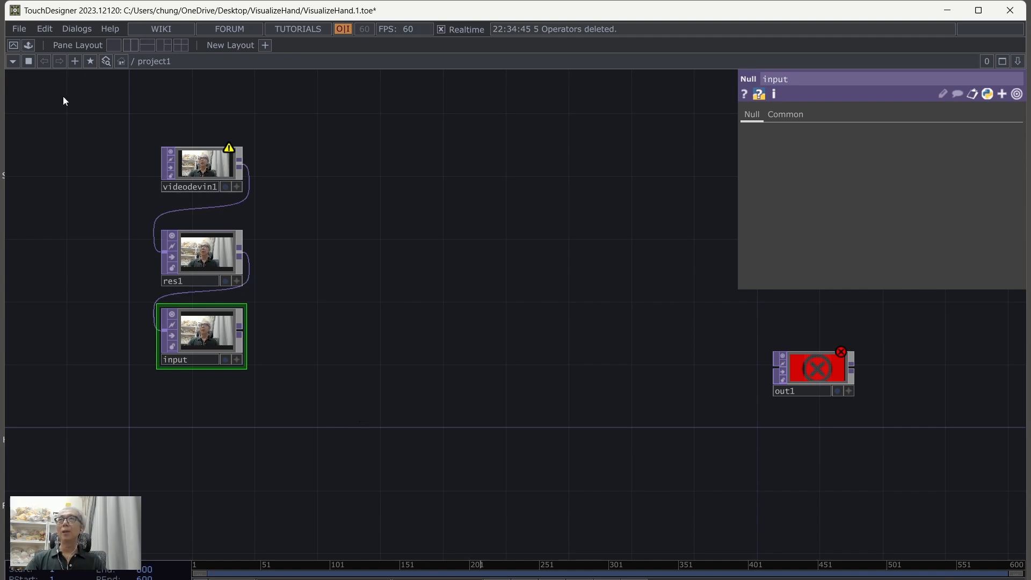
Step: Import the HandTracking component from the VisualizeHand folder and connect the input operator to it
click(18, 31)
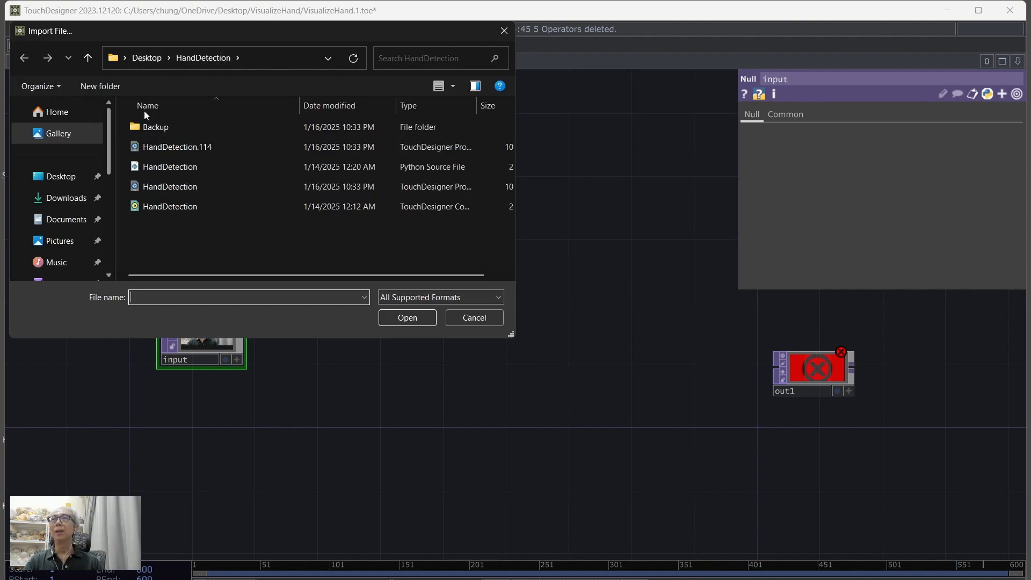
click(63, 176)
scroll(312, 177, down, 2)
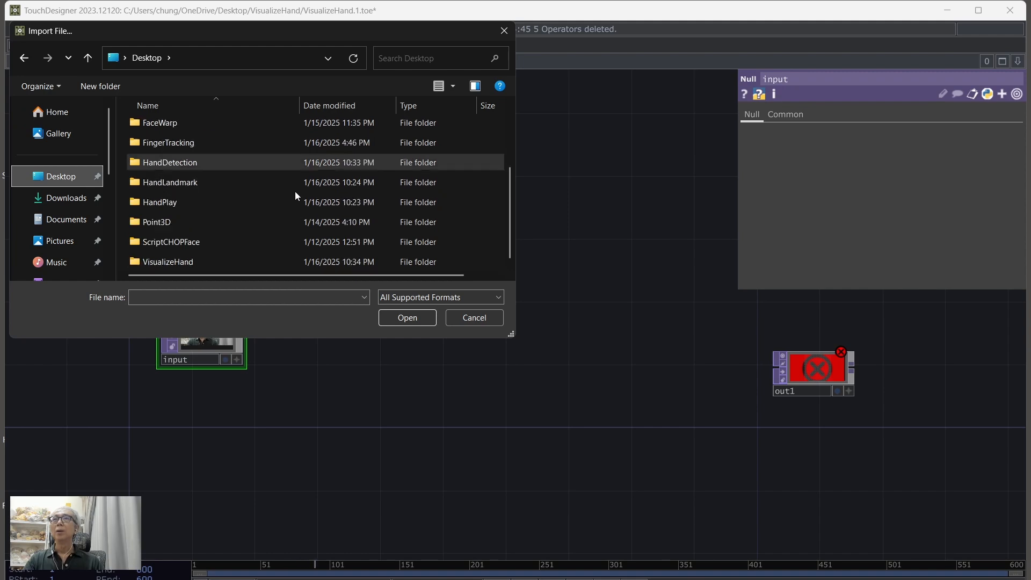
double_click(176, 262)
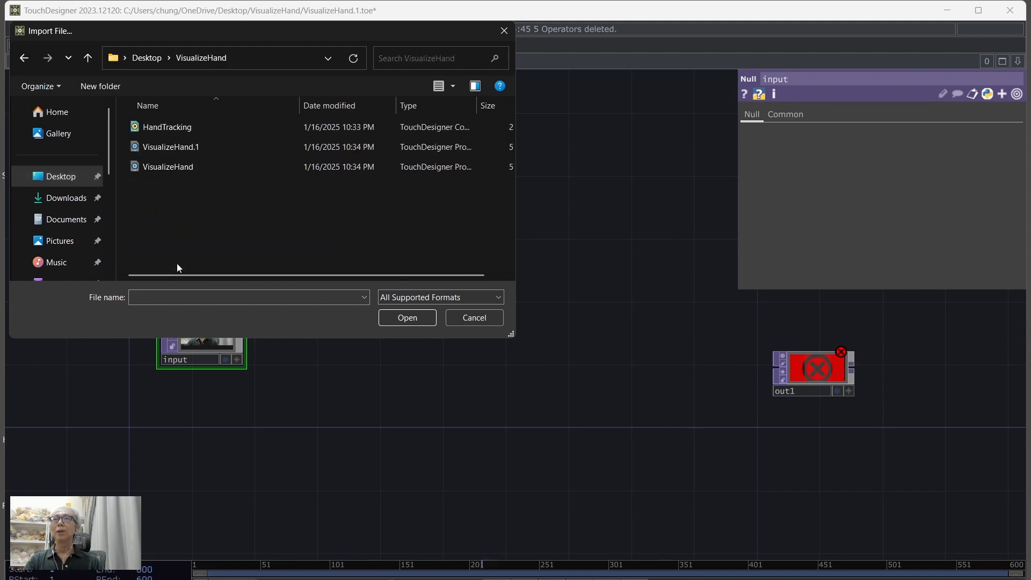
click(172, 128)
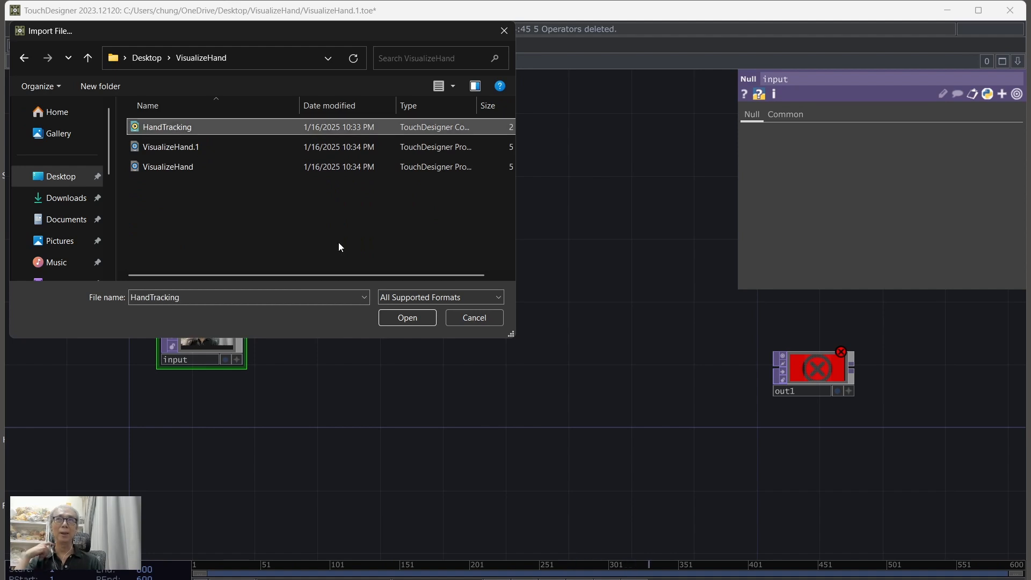
click(407, 318)
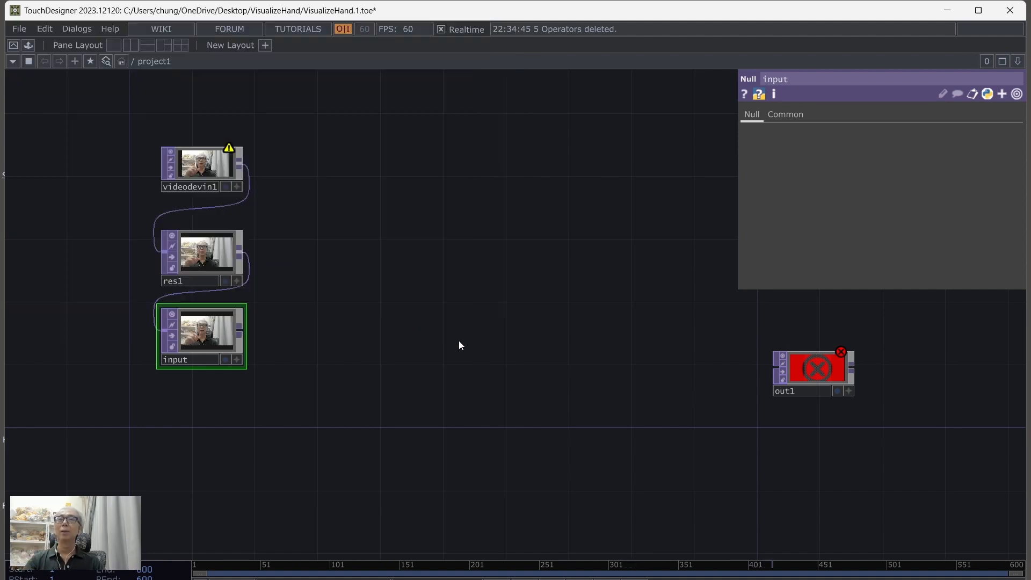
drag(125, 416, 364, 344)
drag(240, 331, 288, 353)
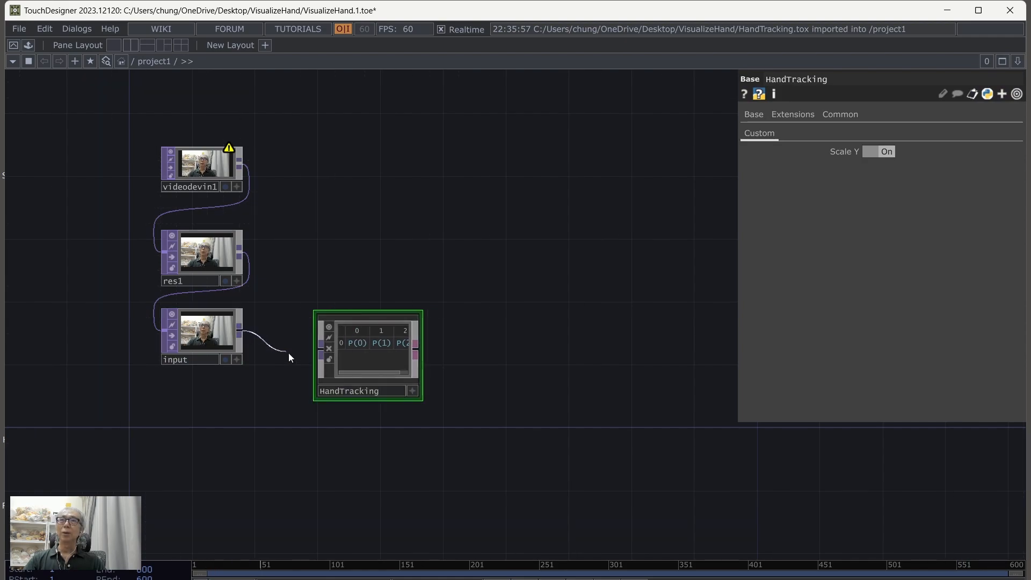
Step: Attach a Null DAT to the HandTracking component's output and inspect the hand landmark values it receives
right_click(417, 346)
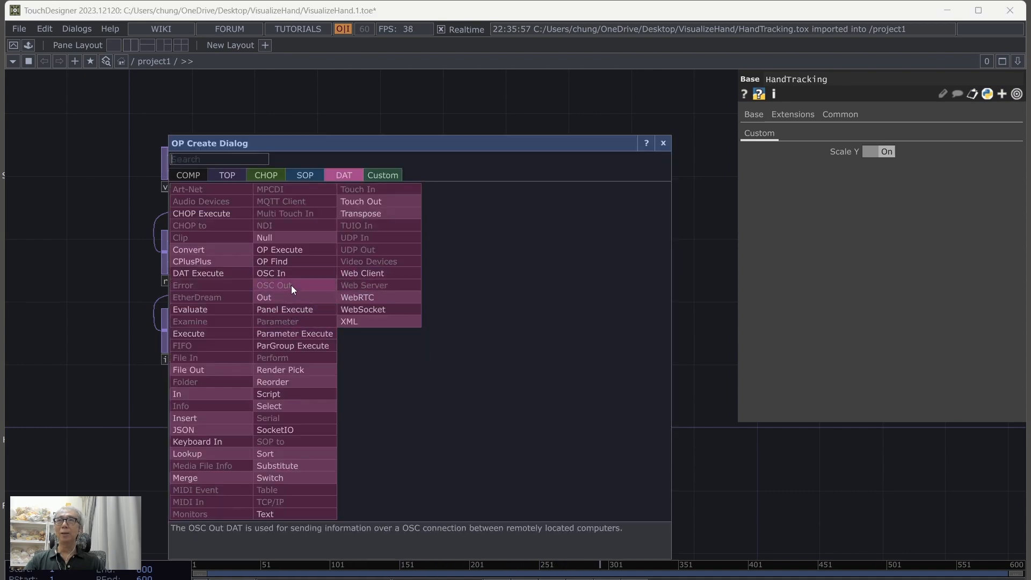
click(283, 249)
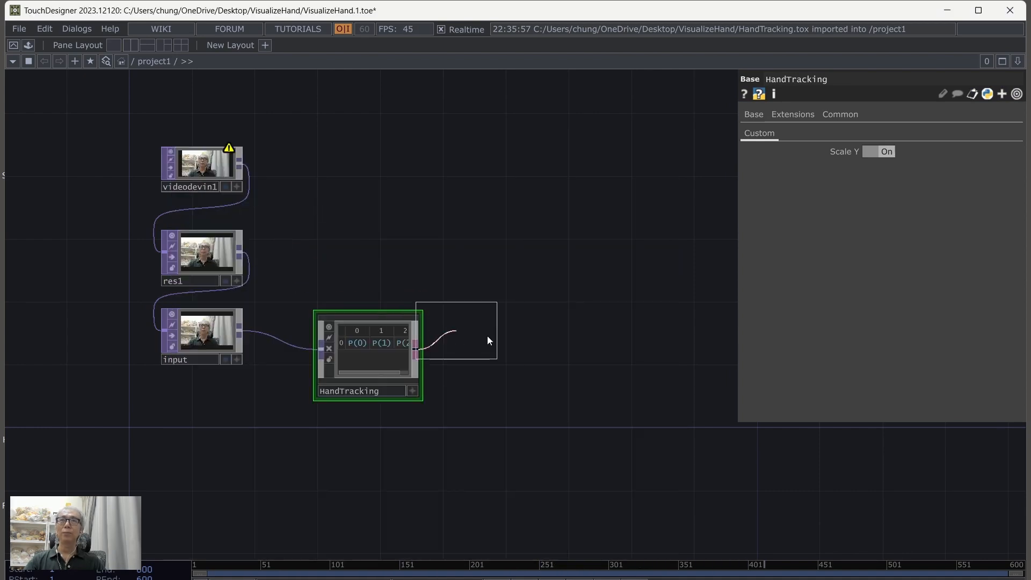
click(510, 347)
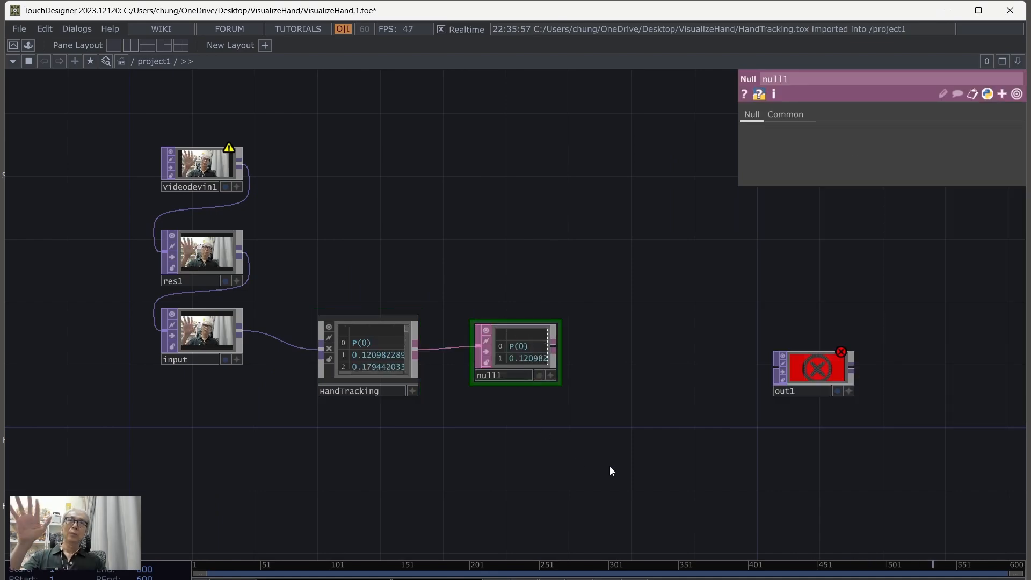
scroll(610, 466, up, 3)
drag(337, 385, 389, 408)
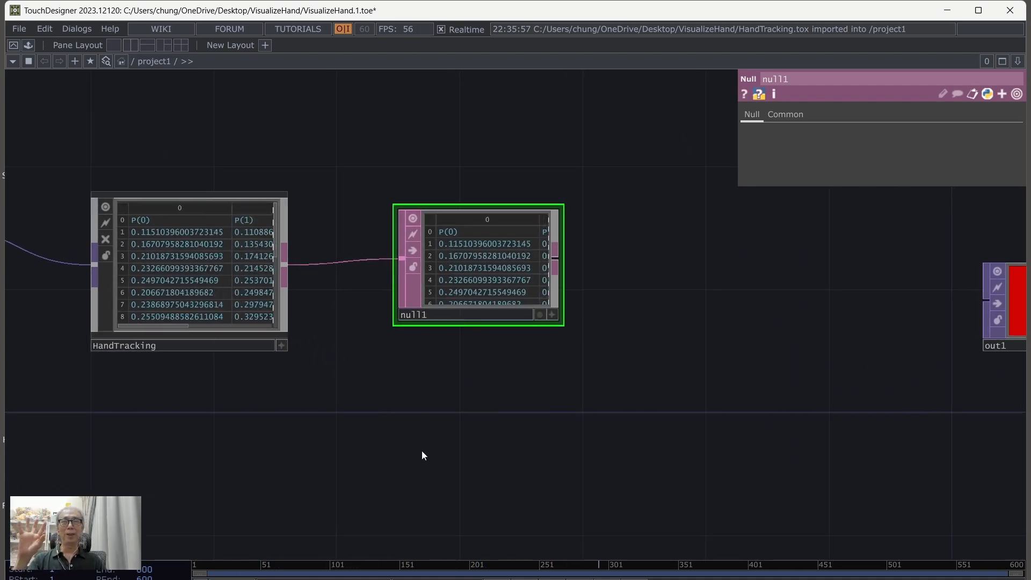
Step: Reposition out1 slightly higher and farther from the Null DAT to leave room in the network
scroll(422, 452, down, 3)
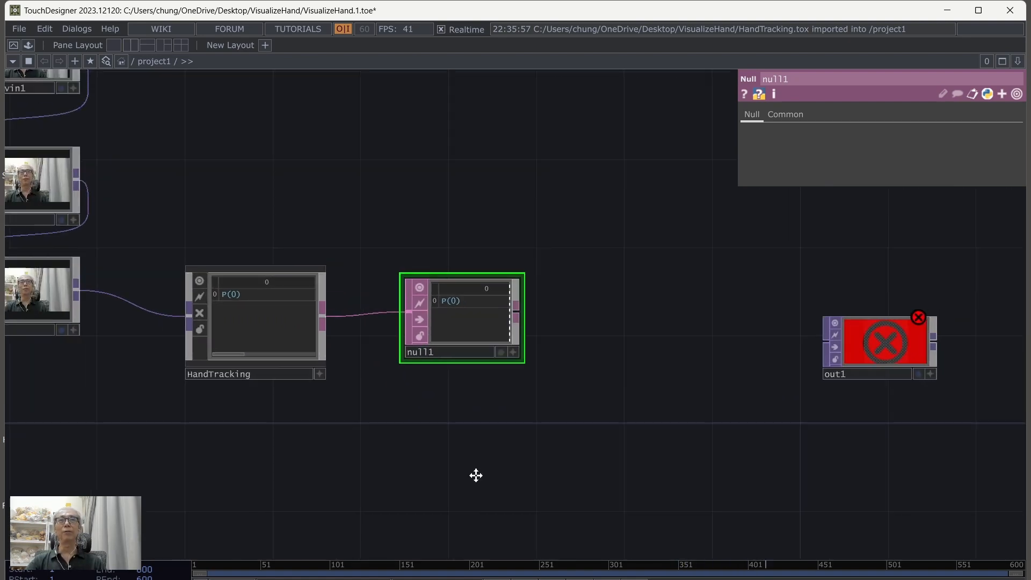
drag(475, 474, 383, 449)
drag(826, 309, 870, 265)
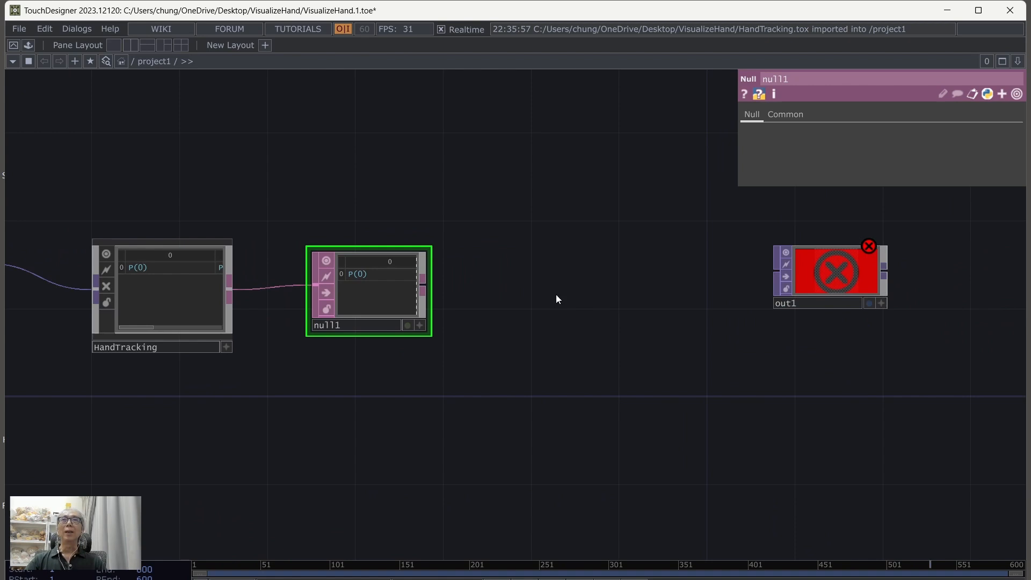
Step: Move out1 farther from null1 and attach a DAT to CHOP to null1's output
drag(550, 334, 321, 343)
drag(678, 268, 878, 292)
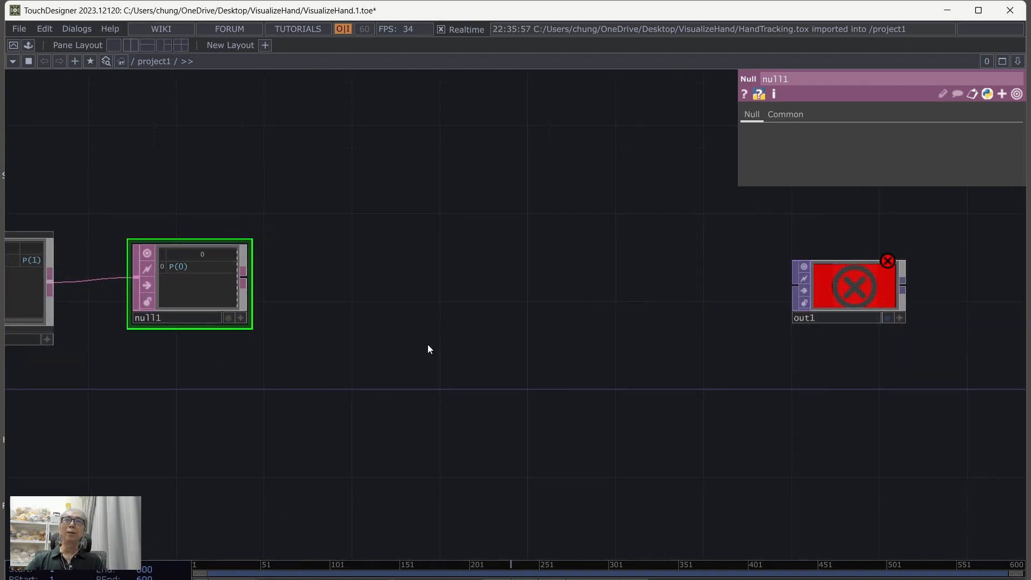
right_click(243, 281)
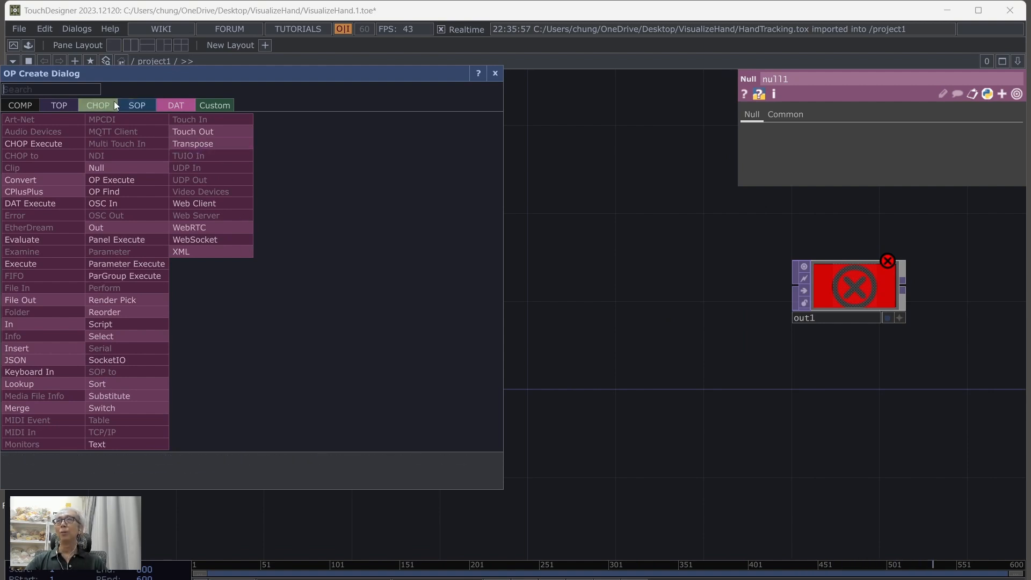
click(98, 105)
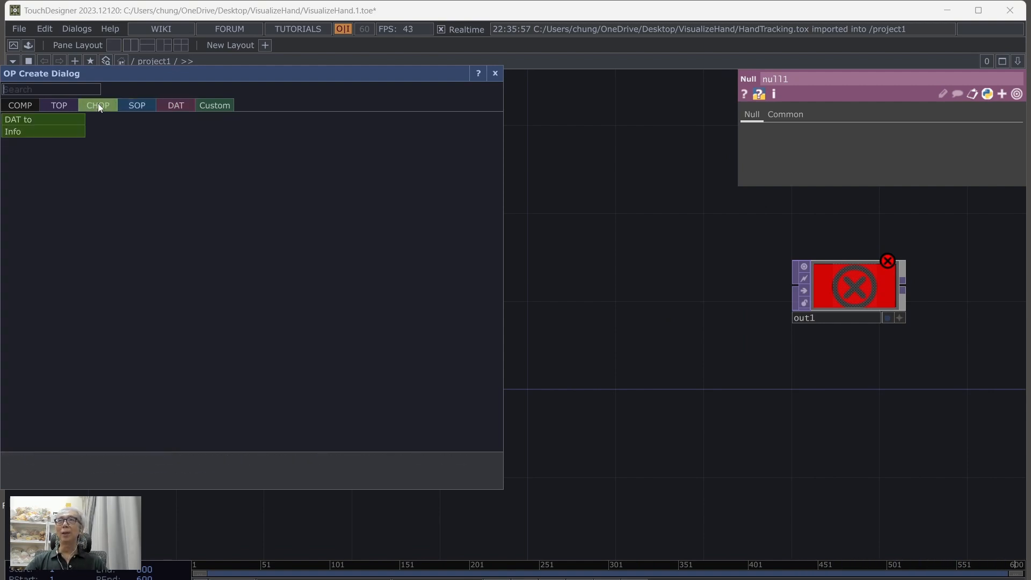
click(54, 119)
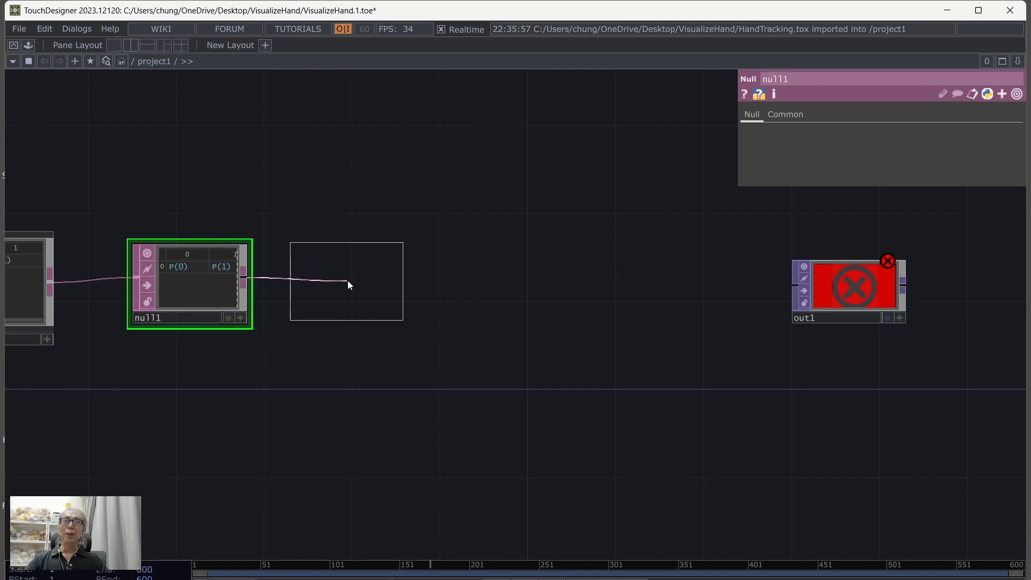
click(347, 281)
drag(552, 412, 544, 461)
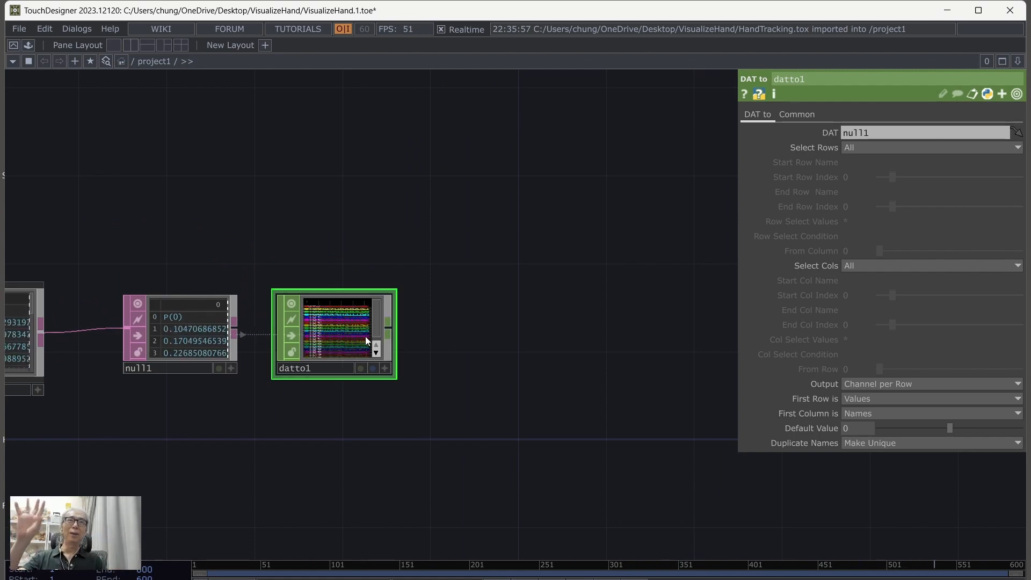
Step: Set datto1 to output Channel per Column, with the first row as Names and the first column as Values
drag(455, 389, 513, 366)
scroll(514, 361, up, 3)
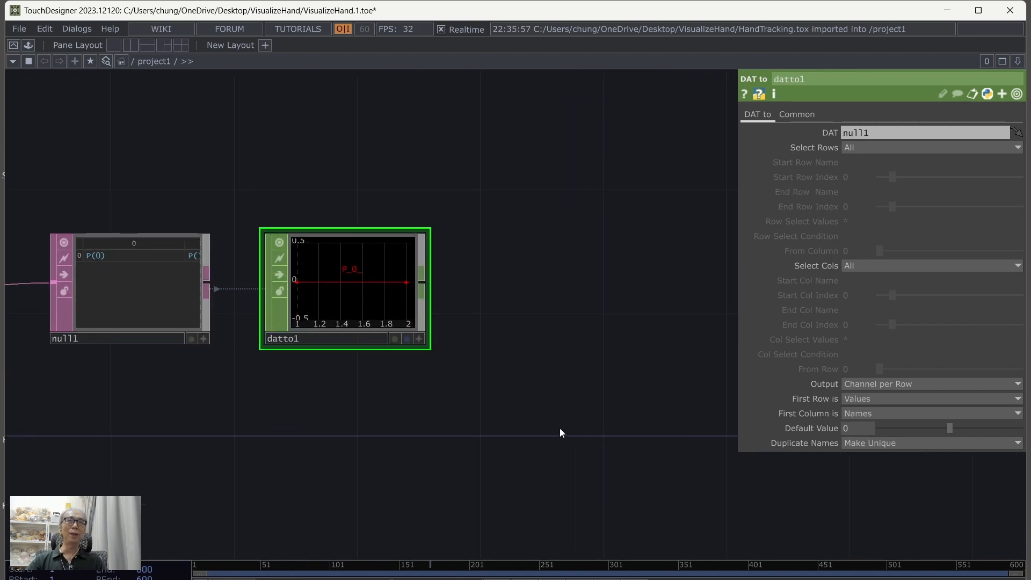
drag(559, 427, 617, 427)
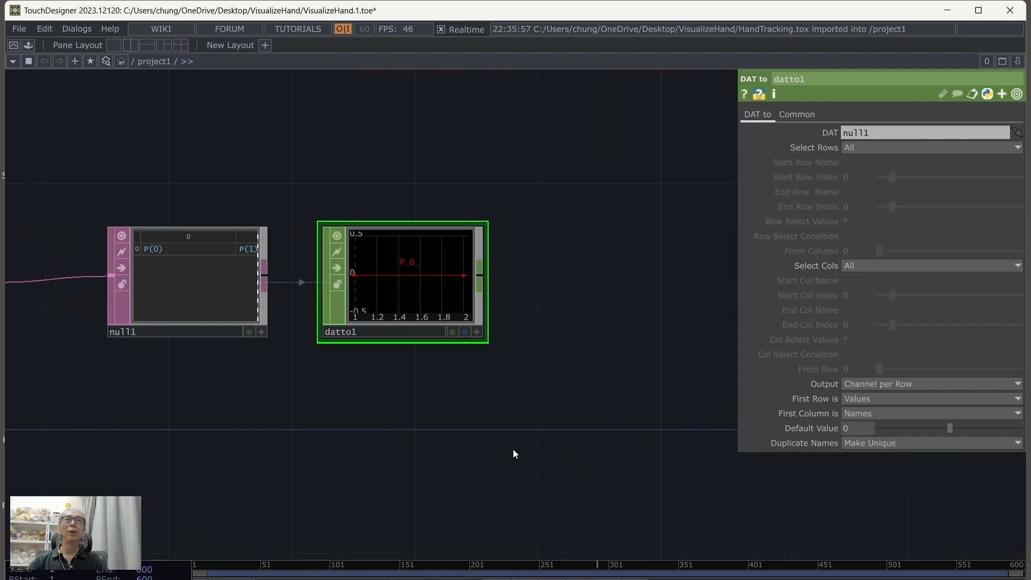
drag(424, 431, 456, 439)
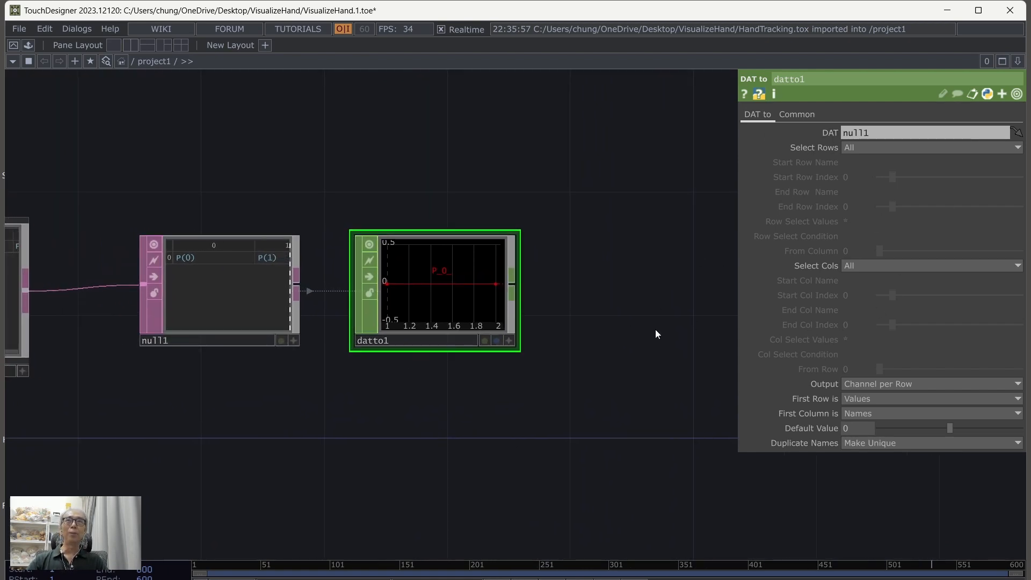
click(868, 399)
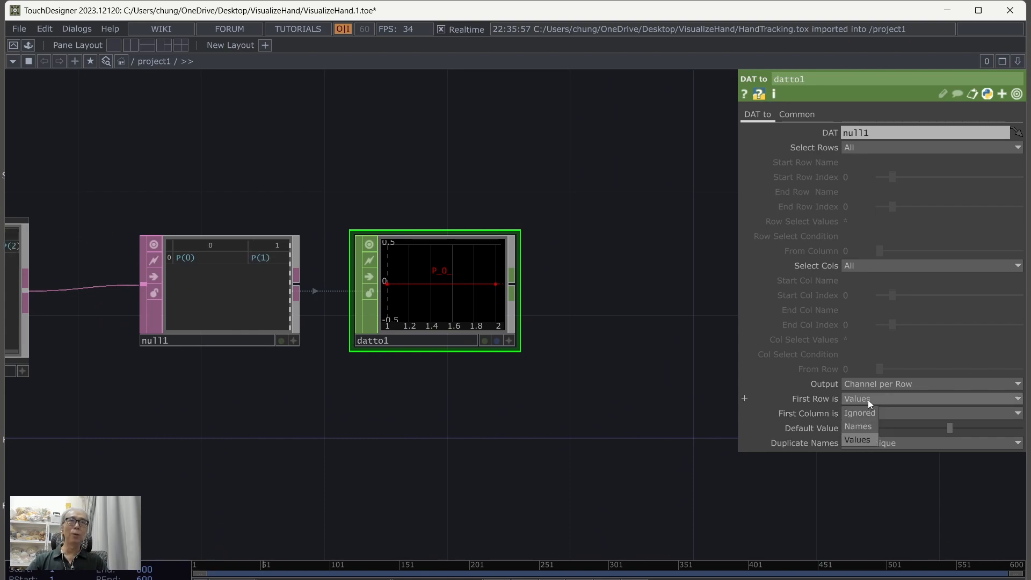
click(866, 426)
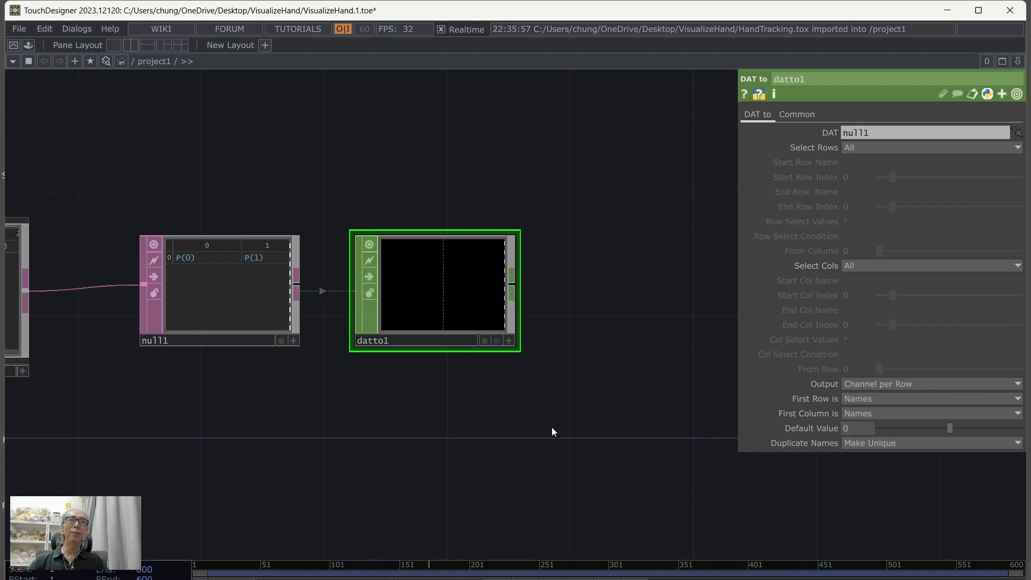
click(856, 413)
click(865, 454)
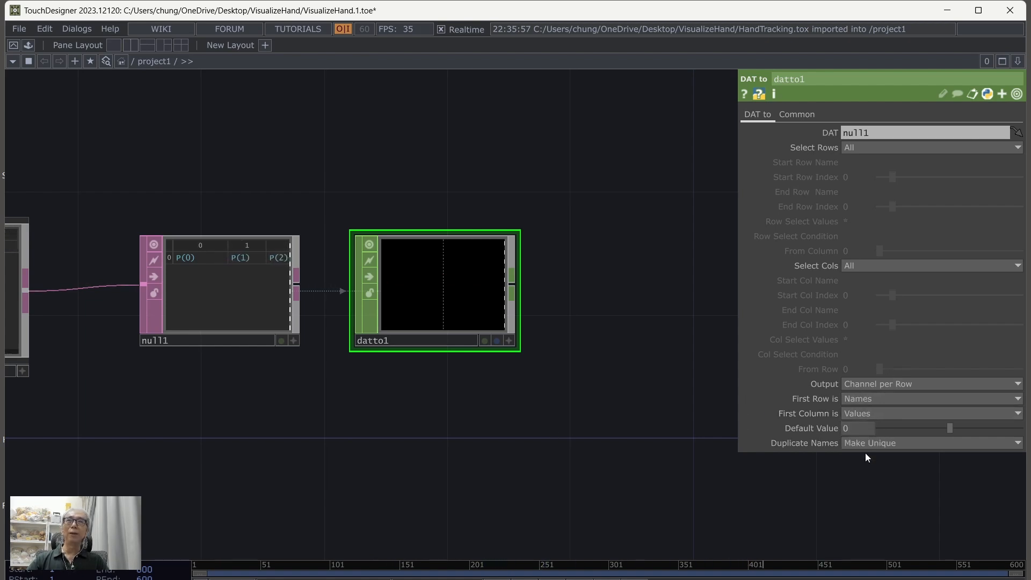
click(889, 383)
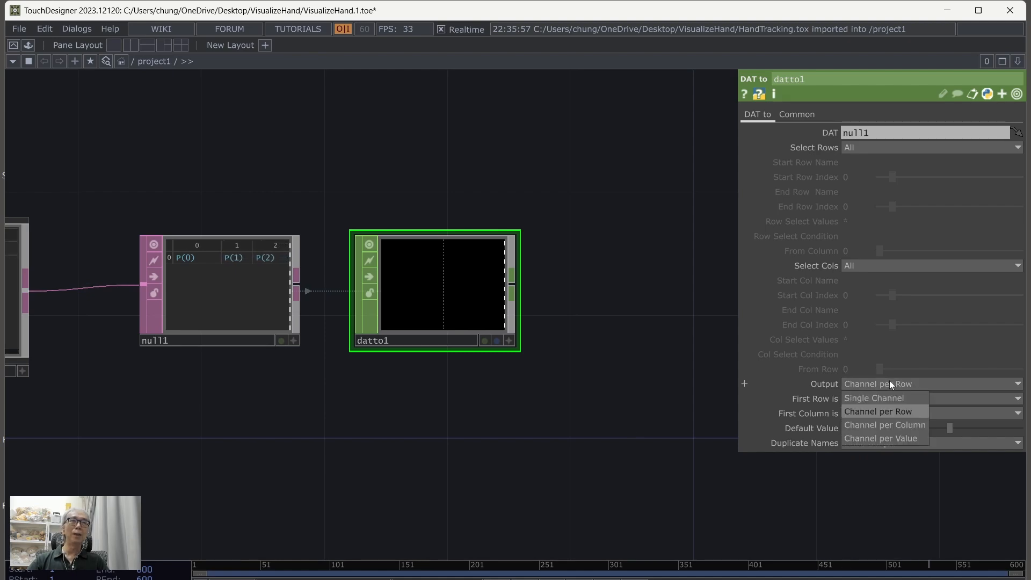
click(865, 429)
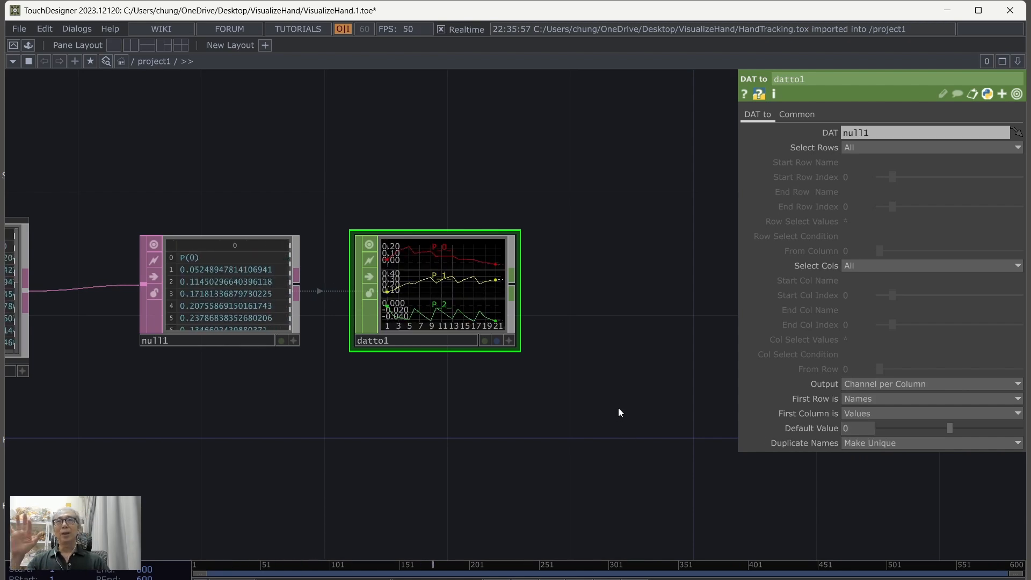
Step: Examine datto1's channel and sample information, and compare it with the numbered hand landmark diagram in the browser's MediaPipe guide
middle_drag(618, 407, 562, 400)
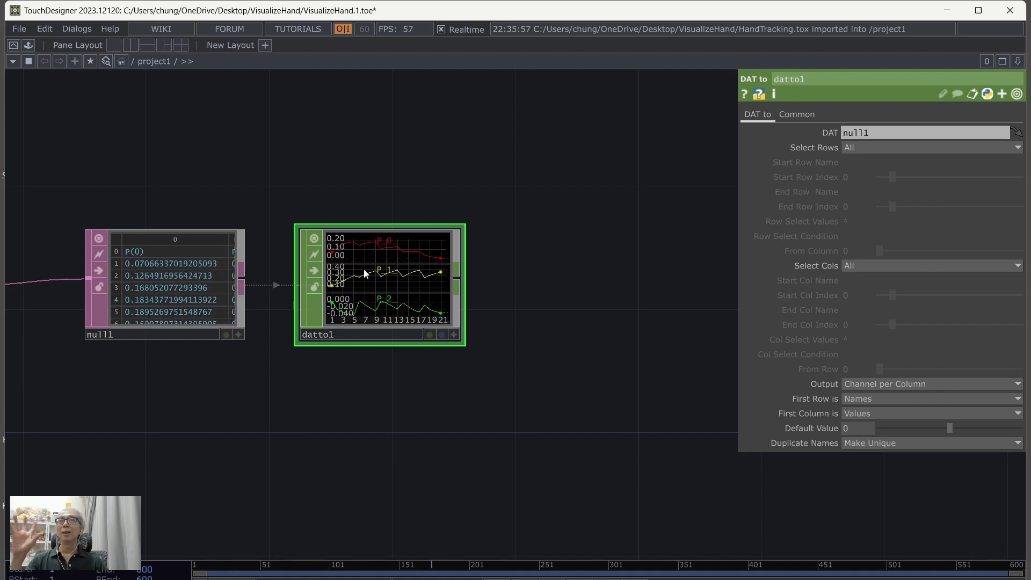
drag(516, 356, 462, 358)
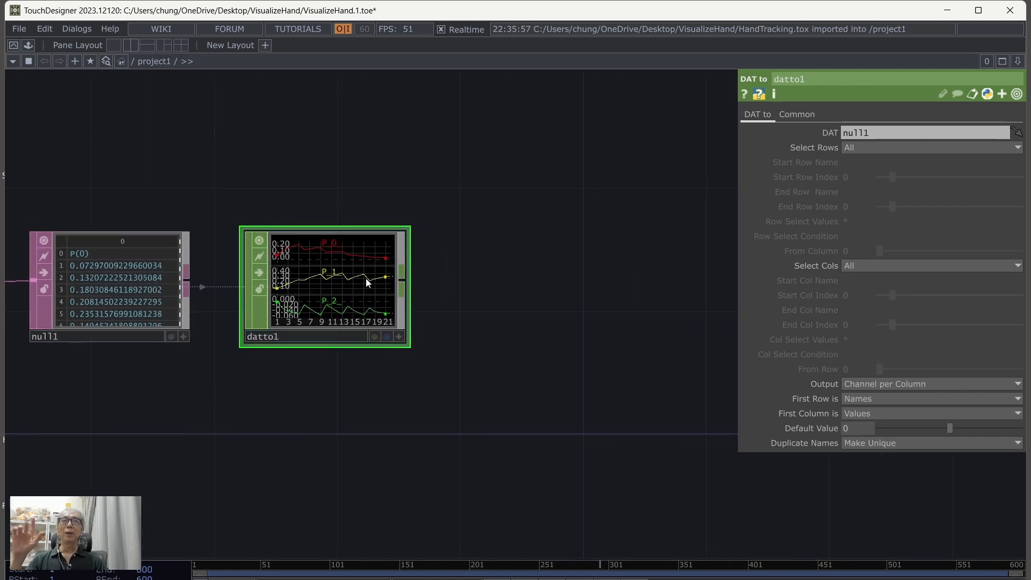
middle_click(322, 277)
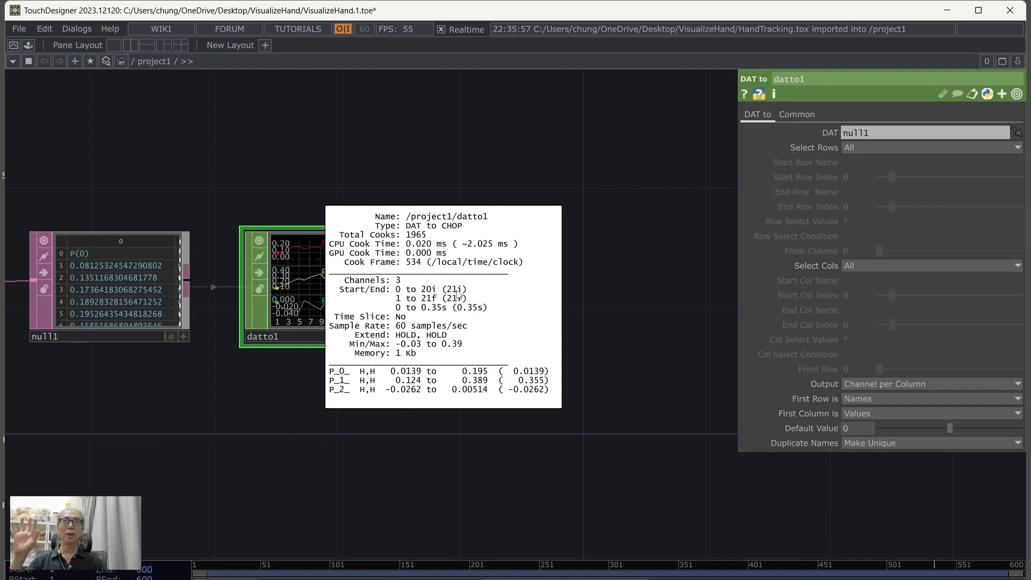
middle_drag(451, 295, 618, 331)
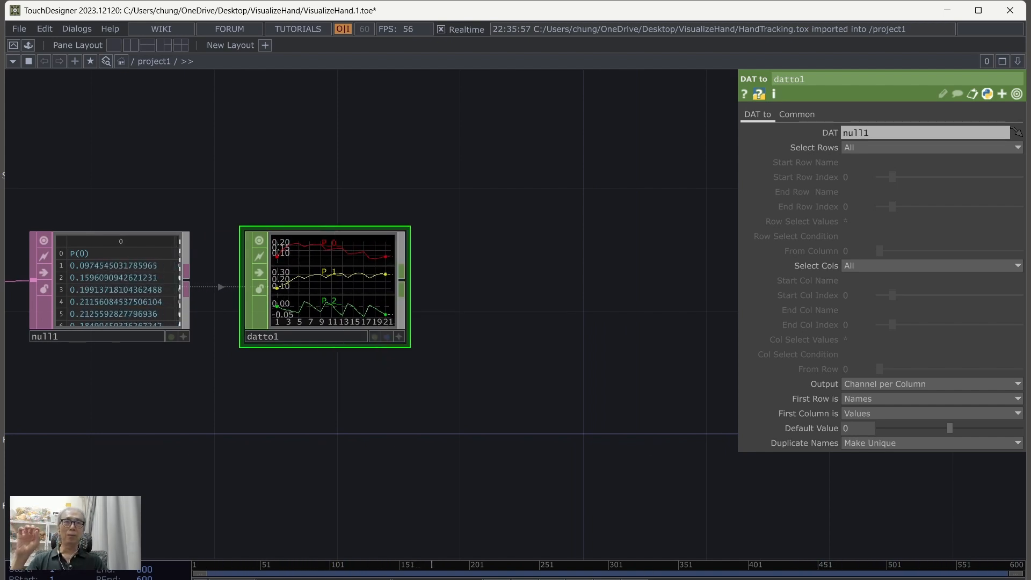
key(alt+Tab)
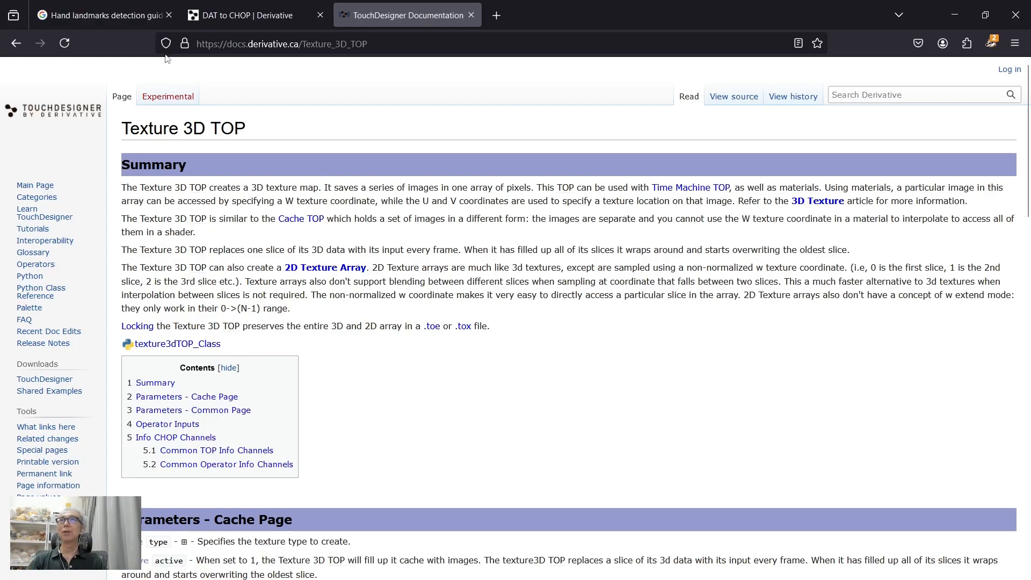
click(102, 15)
scroll(590, 256, down, 15)
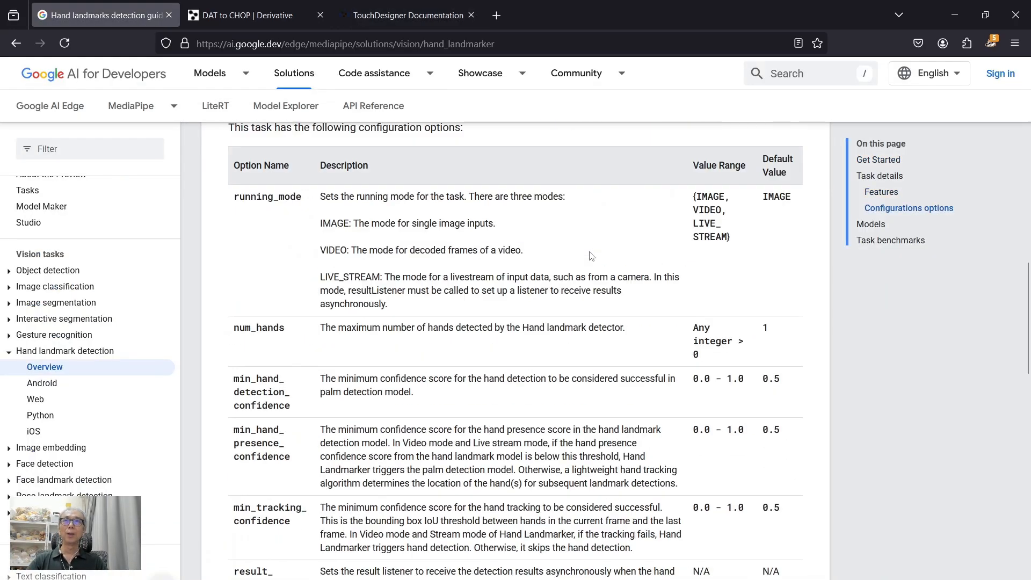
scroll(591, 256, down, 12)
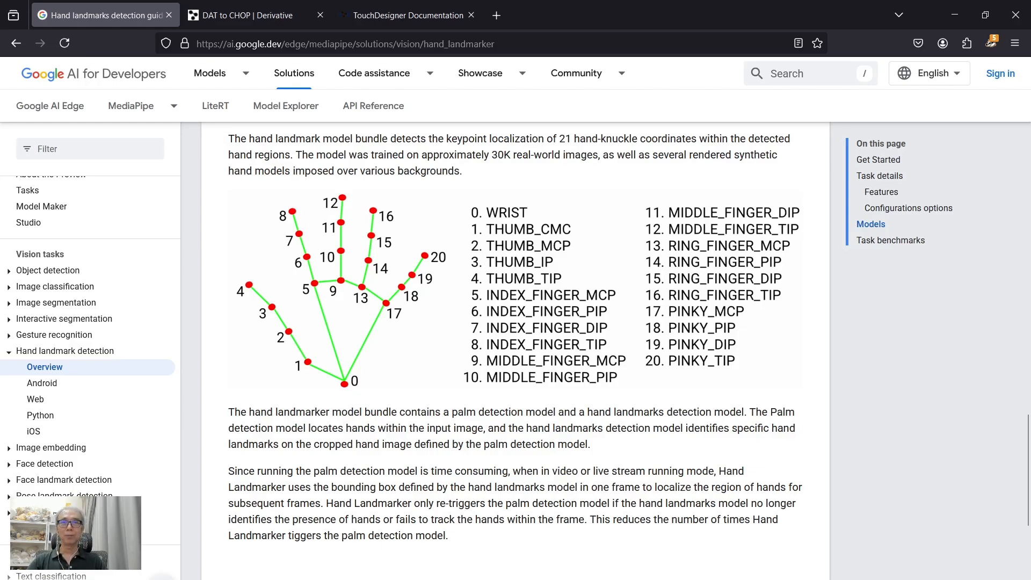
mouse_move(620, 579)
click(620, 553)
drag(519, 321, 499, 346)
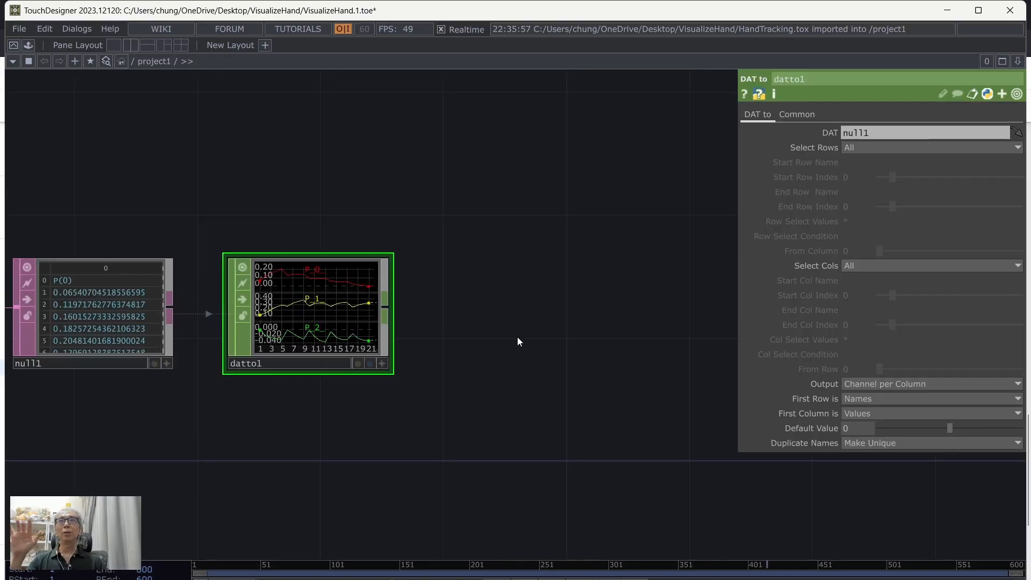
Step: Attach a Rename CHOP to the output of datto1
drag(536, 336, 479, 317)
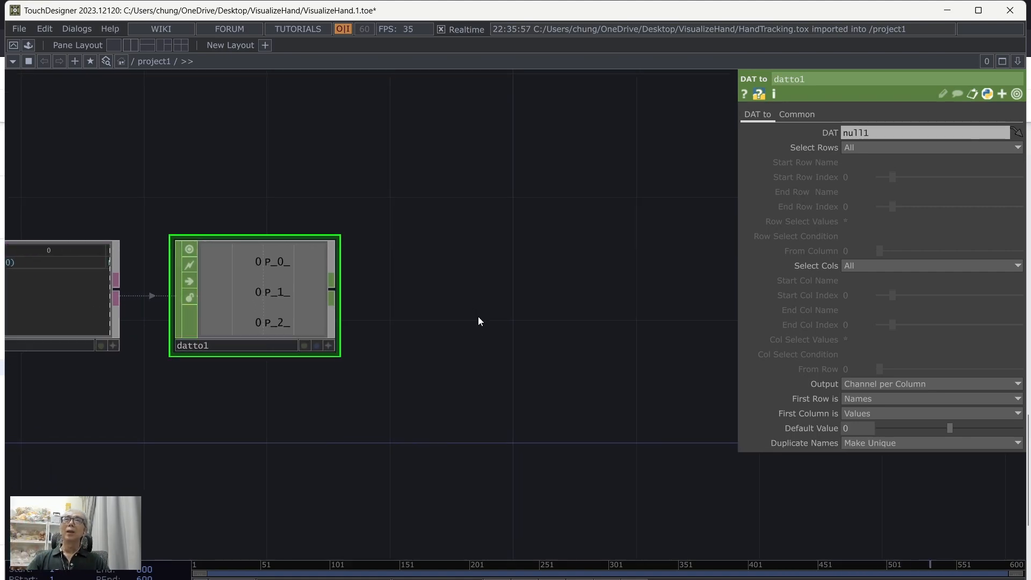
right_click(331, 289)
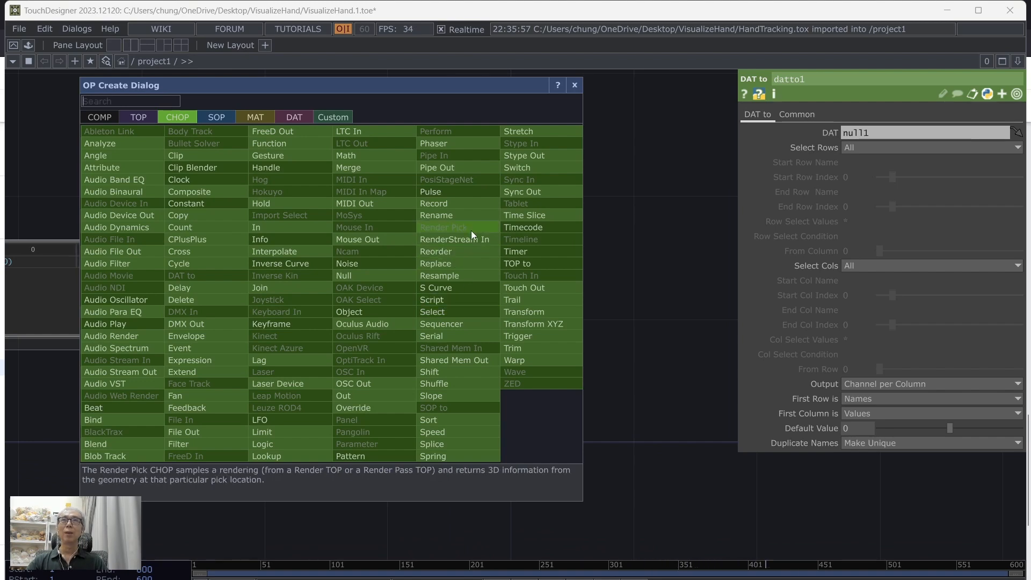
click(471, 215)
click(463, 291)
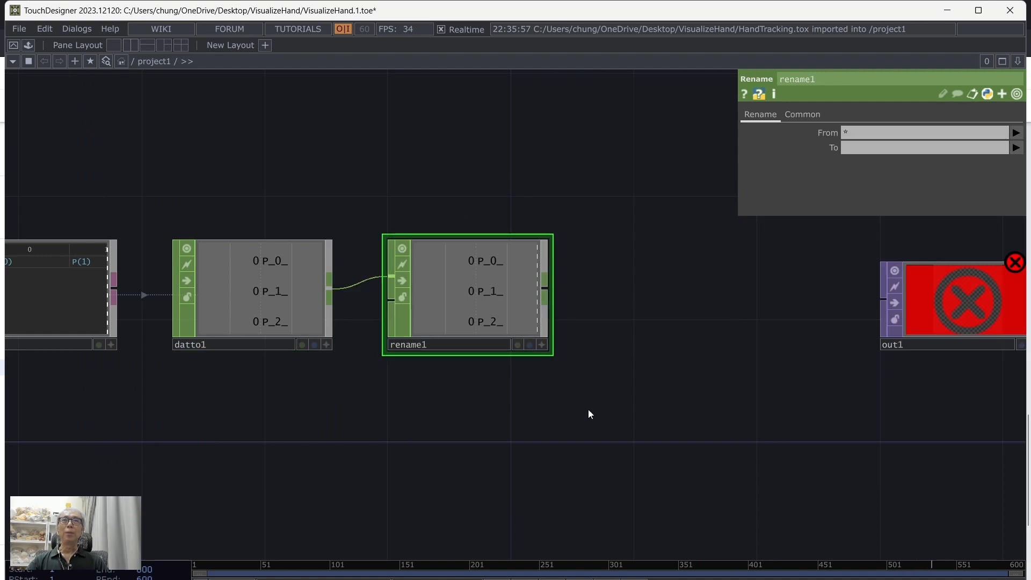
Step: Rename all channels in the Rename CHOP to tx ty tz
drag(588, 409, 489, 391)
click(889, 149)
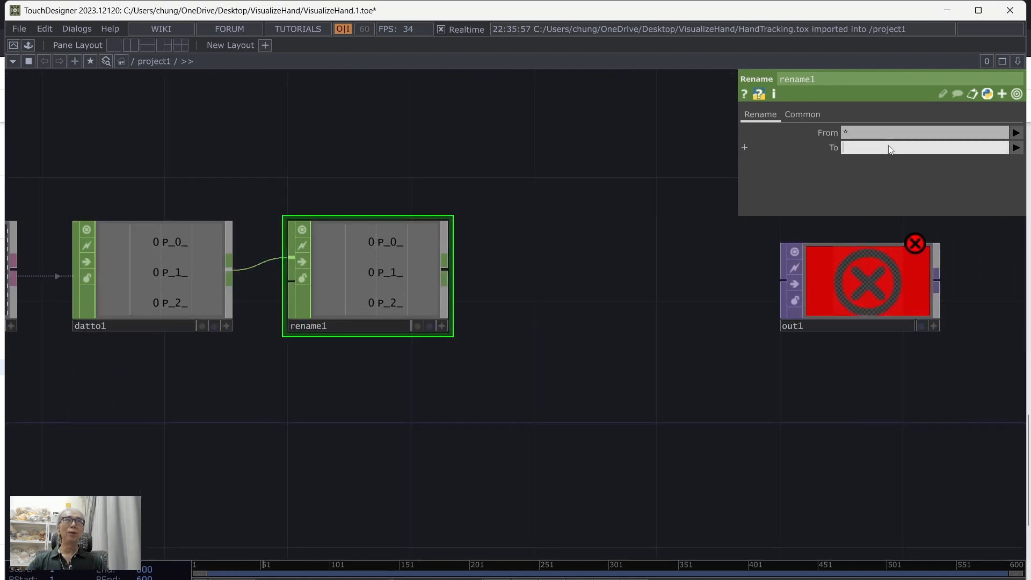
text(tx ty tz)
key(Return)
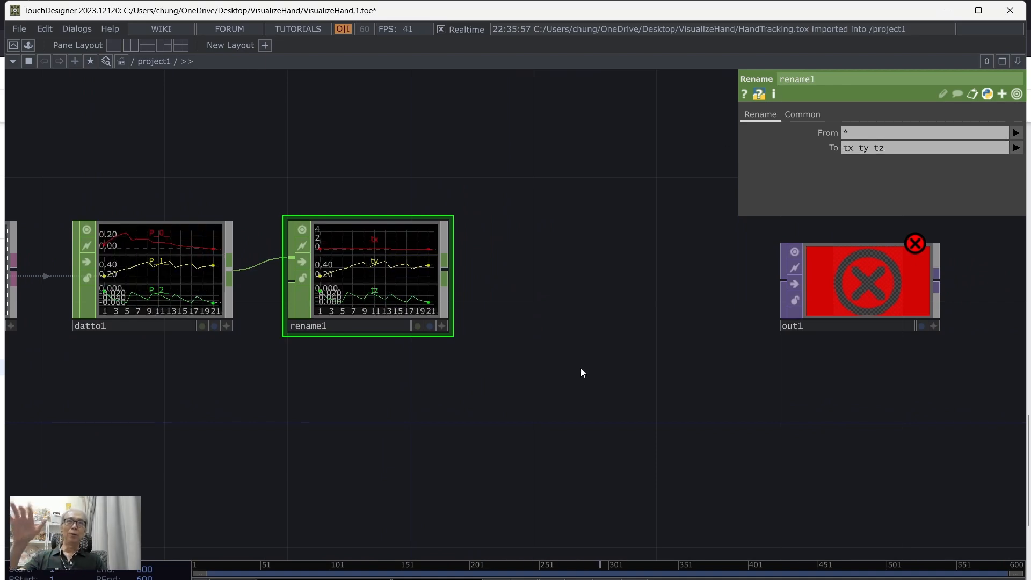
Step: Maximize the TouchDesigner window and hide the parameter display to make room in the network
drag(657, 344, 734, 462)
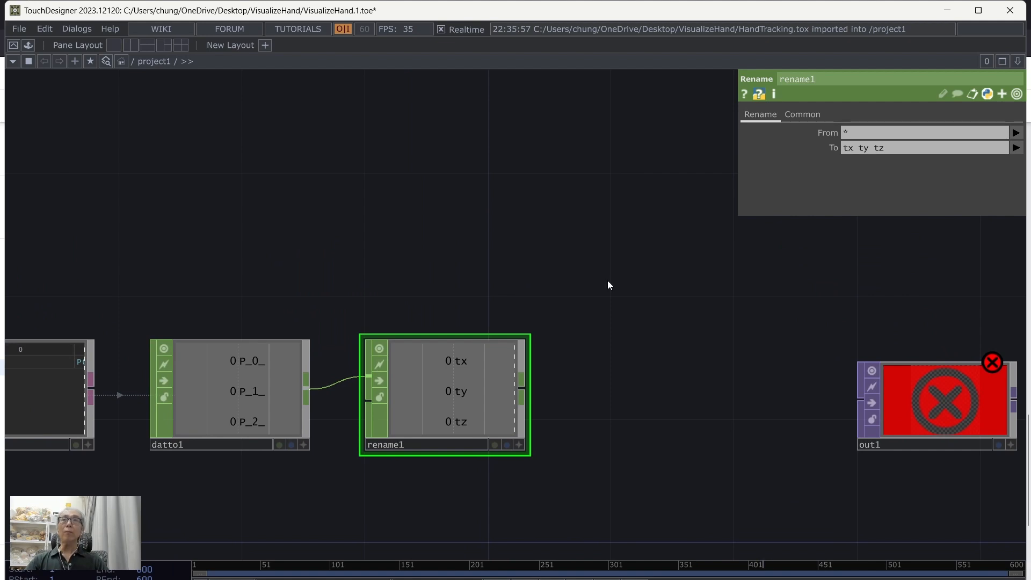
drag(608, 285, 698, 309)
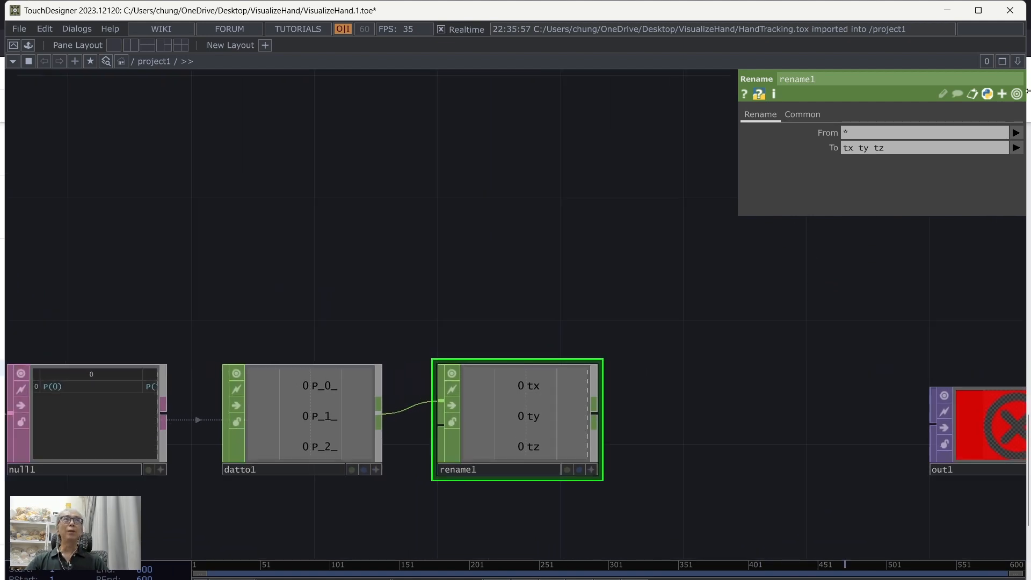
click(975, 11)
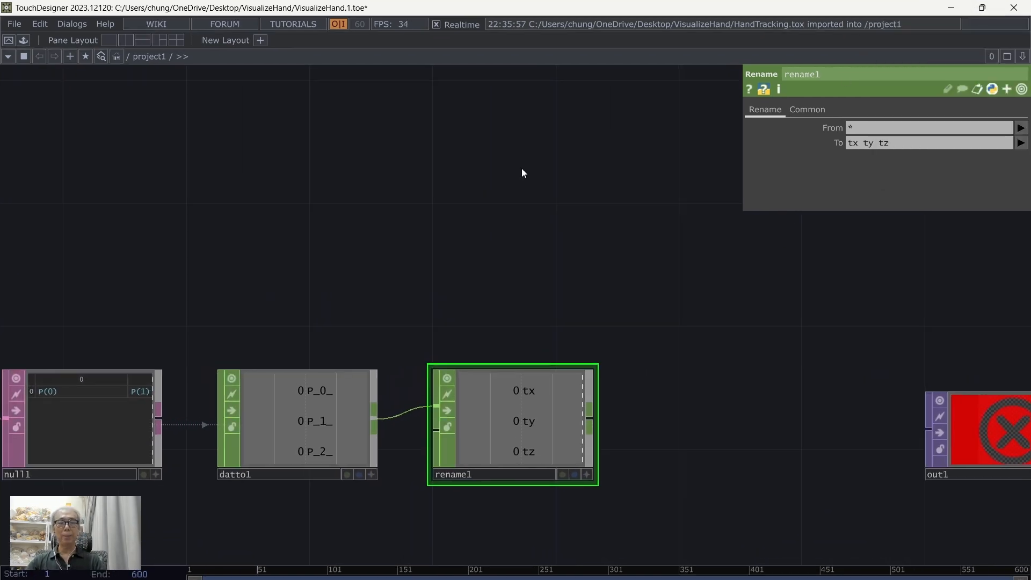
key(p)
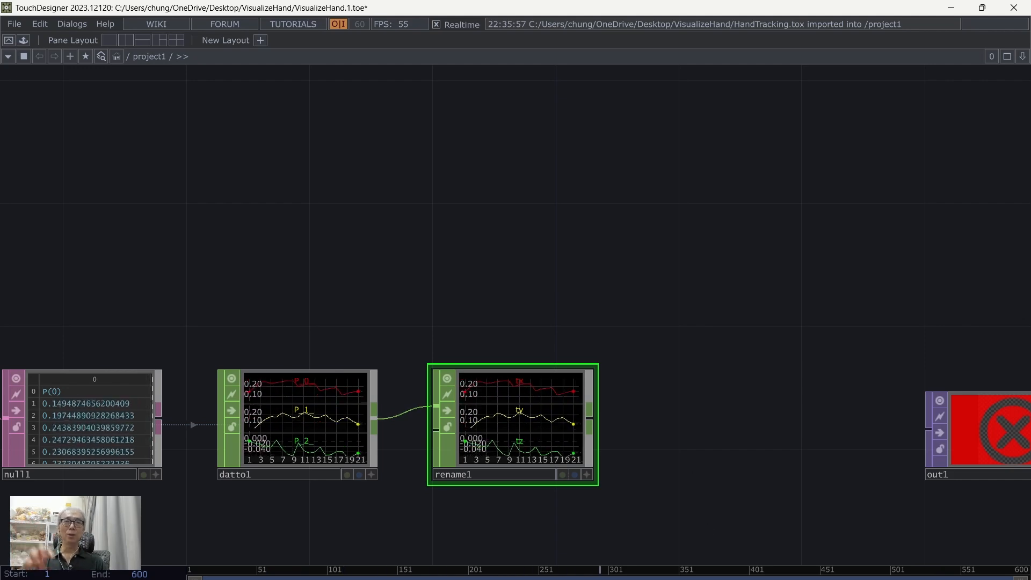
Step: Consult the hand landmark diagram in the browser, and place a Lookup CHOP in the space above and between rename1 and out1
click(656, 566)
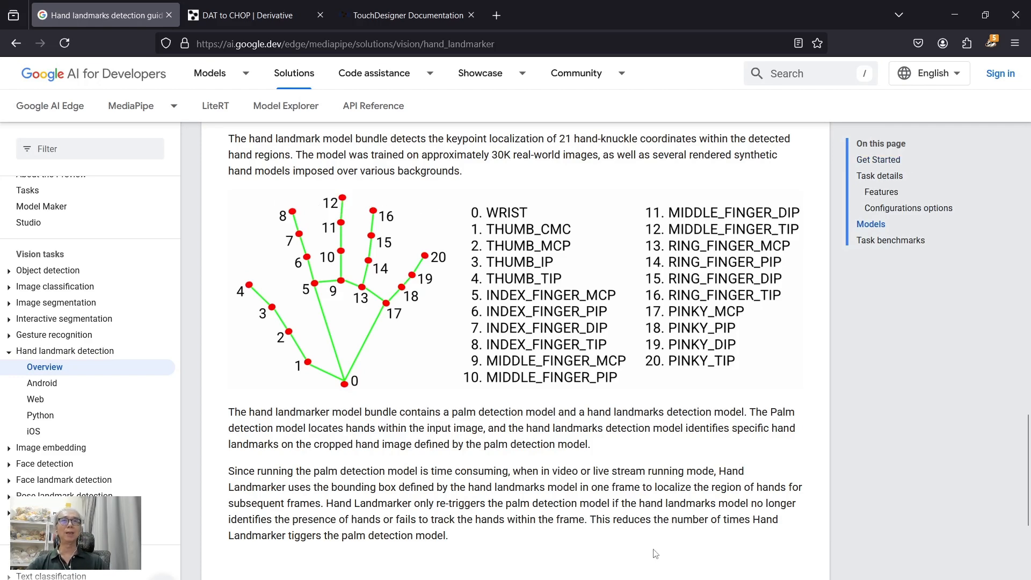
mouse_move(620, 579)
click(620, 548)
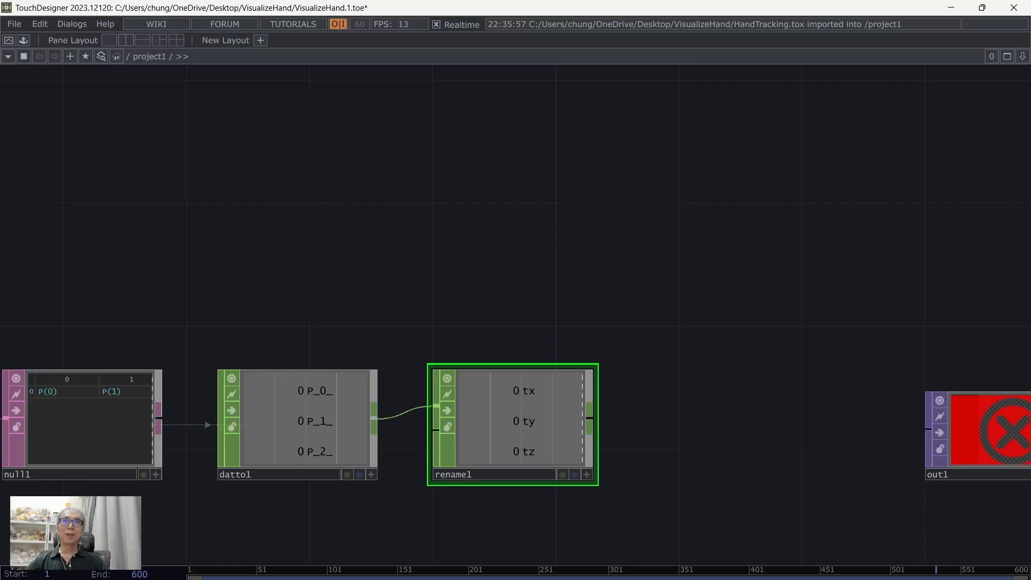
drag(627, 294, 593, 198)
drag(674, 190, 585, 198)
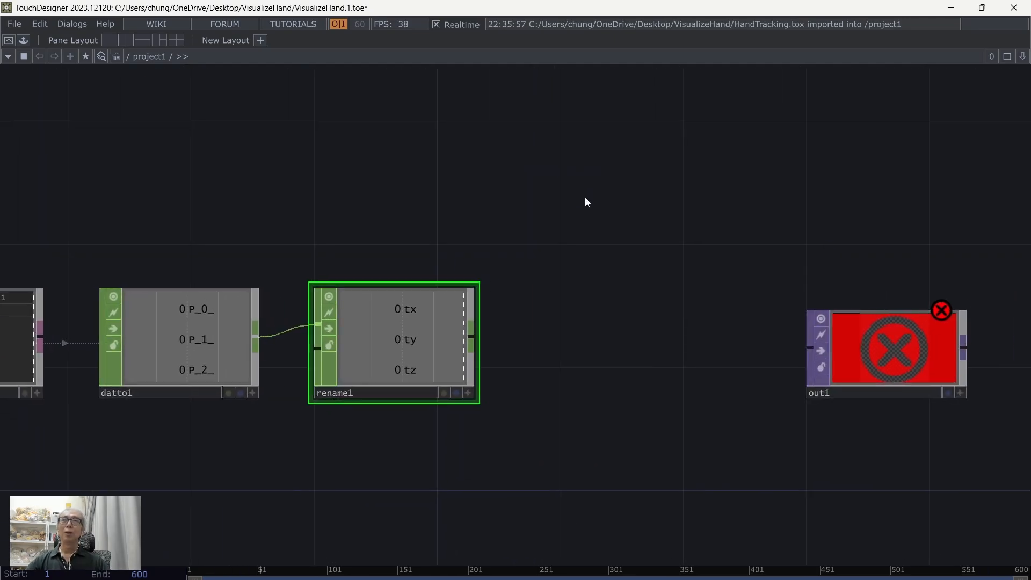
key(Tab)
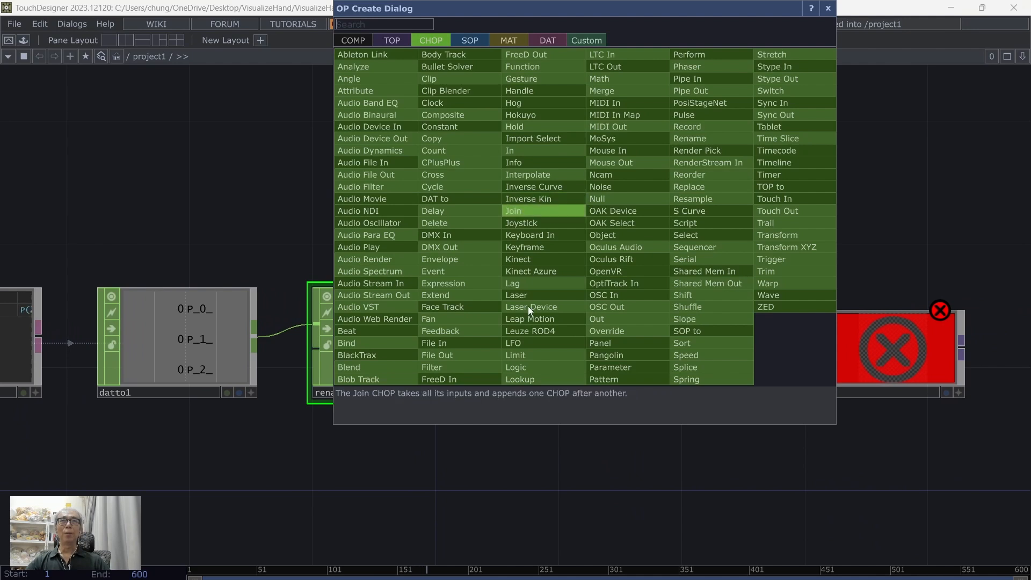
click(542, 378)
click(632, 258)
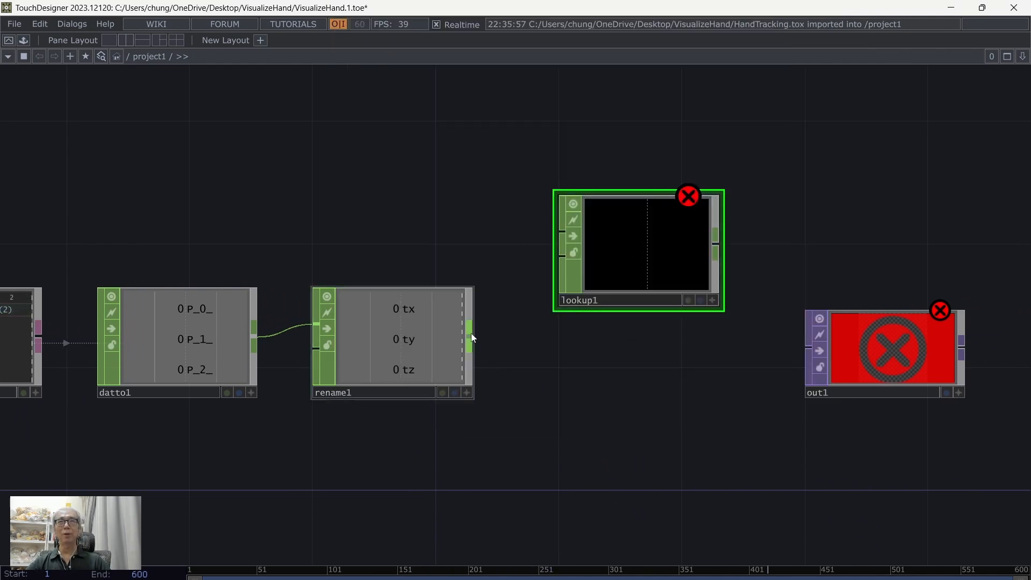
Step: Wire rename1 into the second input of lookup1, and feed the first input from a new Constant CHOP placed above rename1
drag(472, 336, 560, 256)
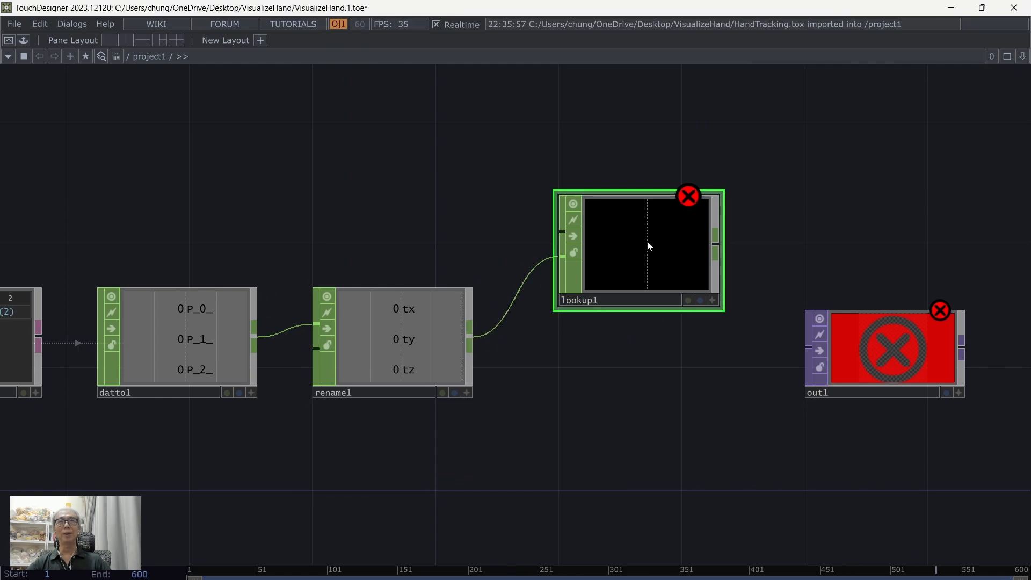
key(Tab)
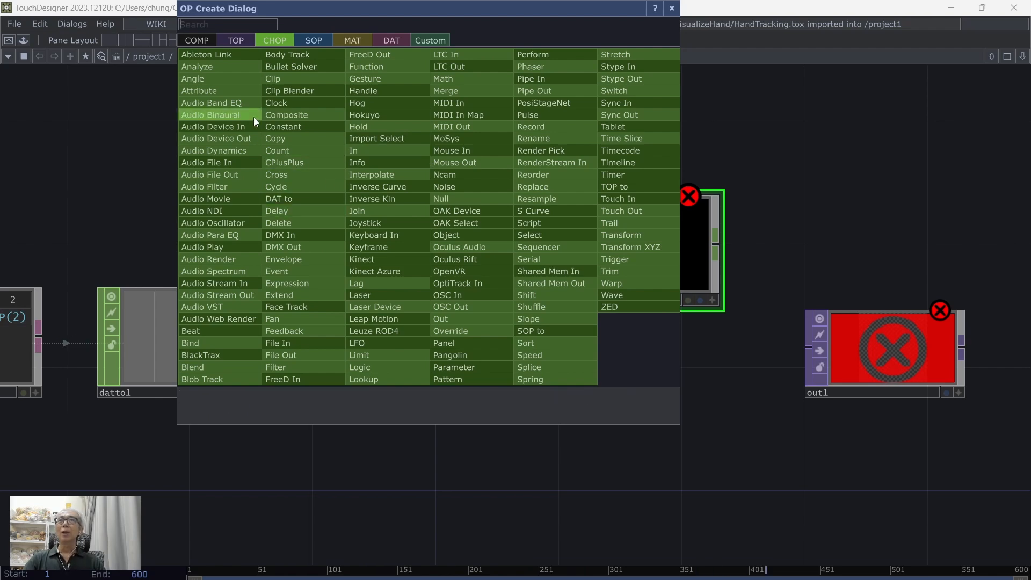
click(301, 127)
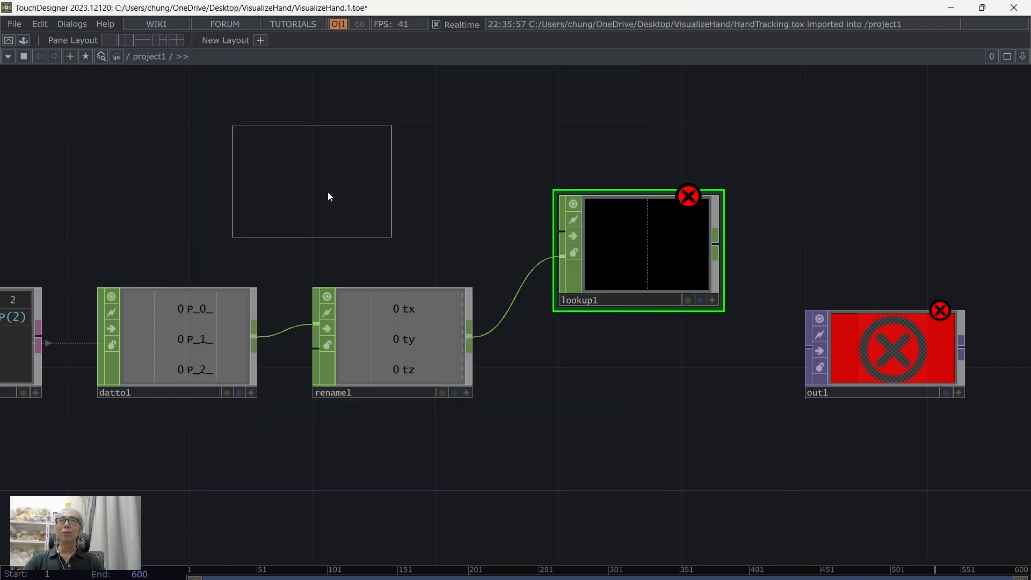
click(325, 173)
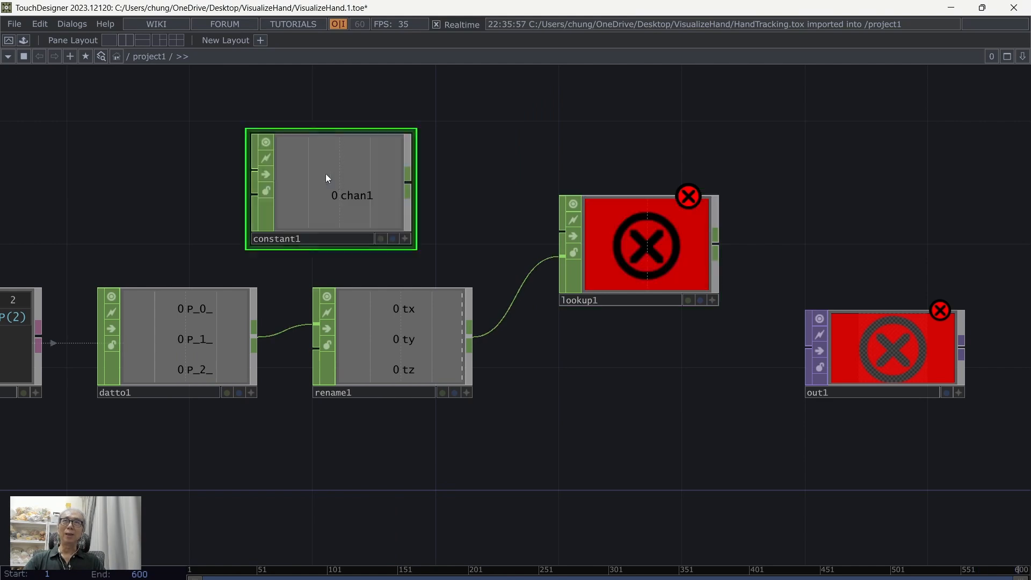
click(407, 183)
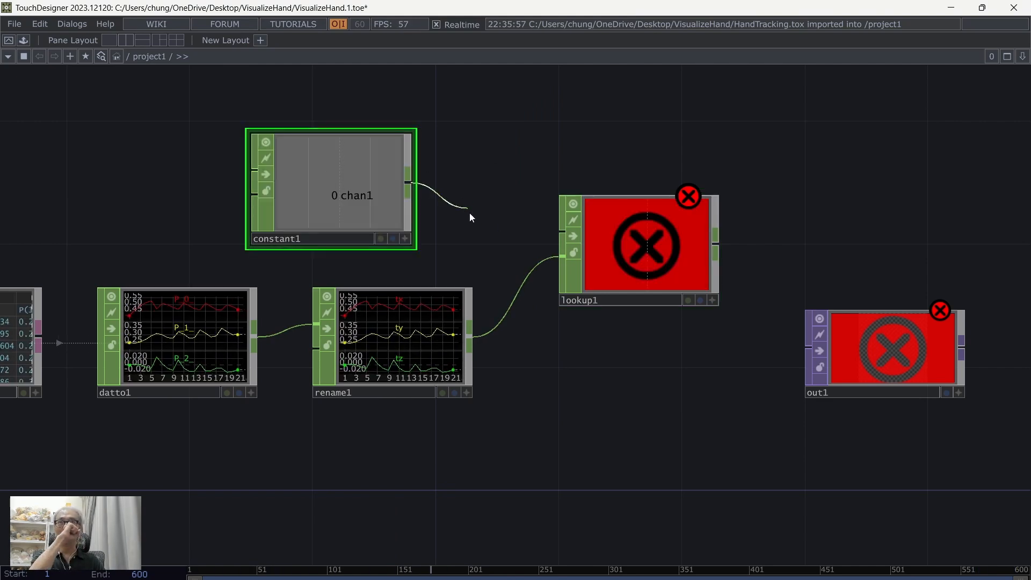
click(560, 232)
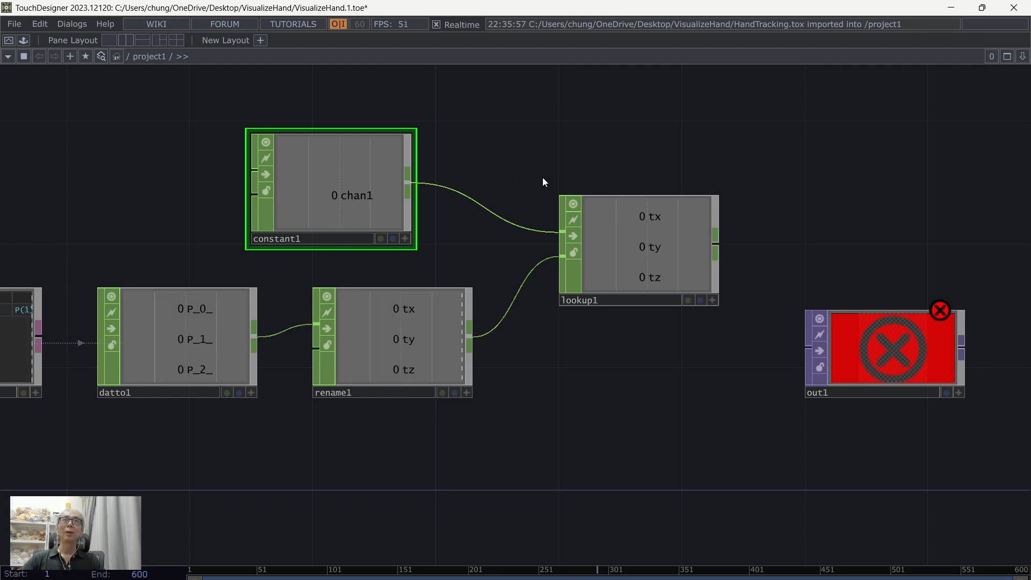
Step: Move out1 farther away from lookup1 to free up space, and display the parameters of lookup1
drag(561, 159, 496, 165)
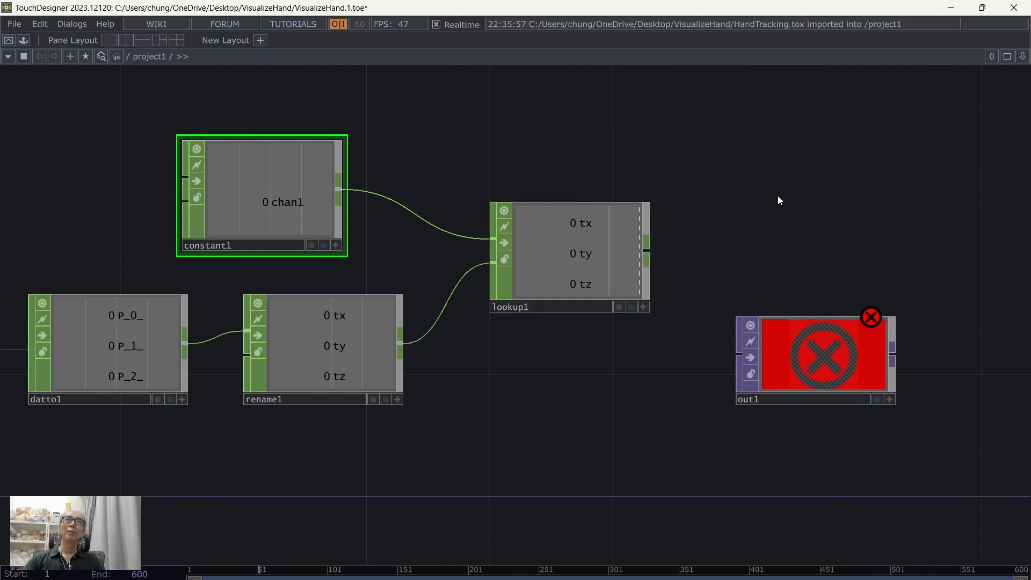
drag(778, 201, 737, 191)
drag(788, 346, 842, 404)
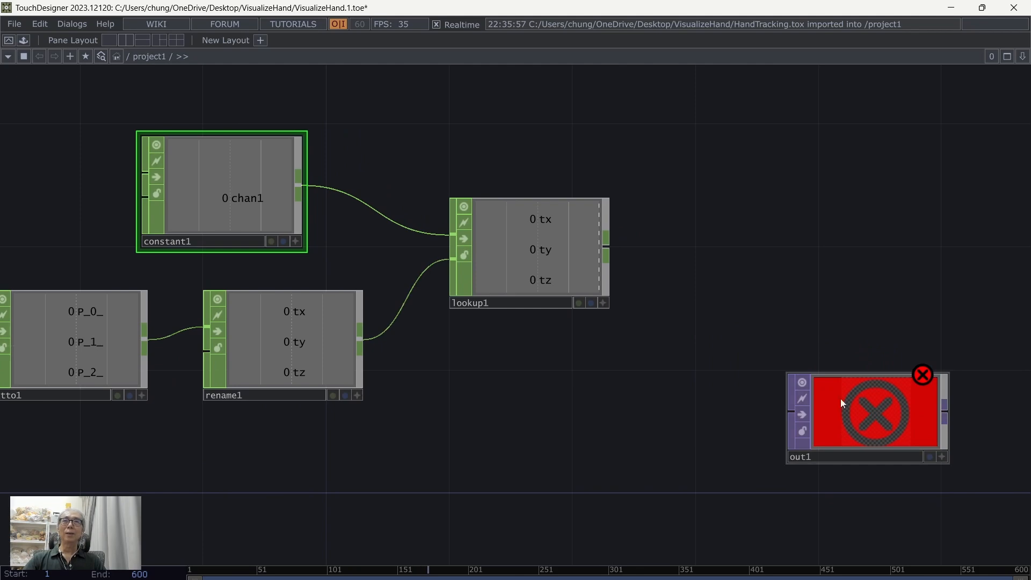
drag(756, 276, 795, 297)
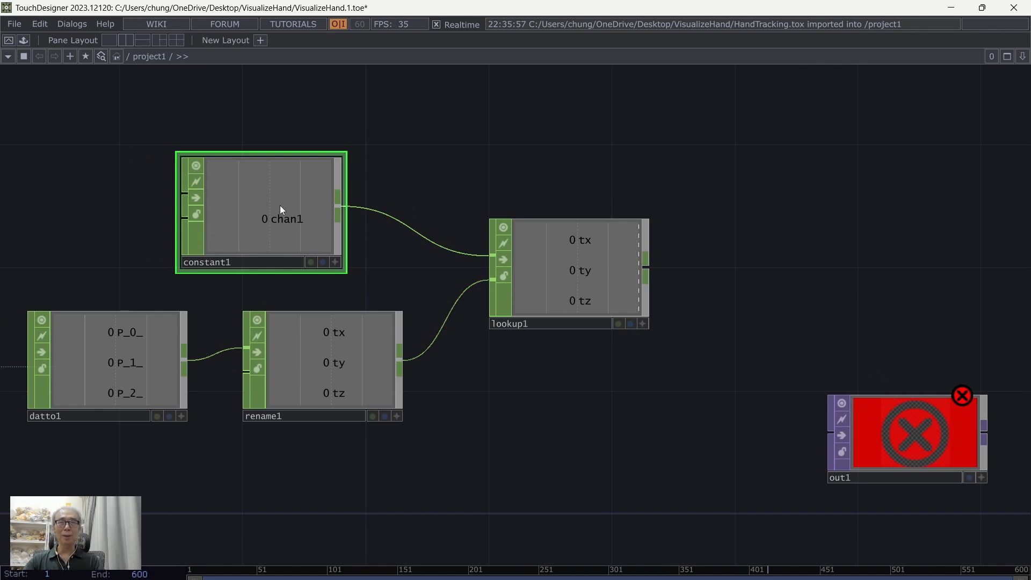
click(602, 291)
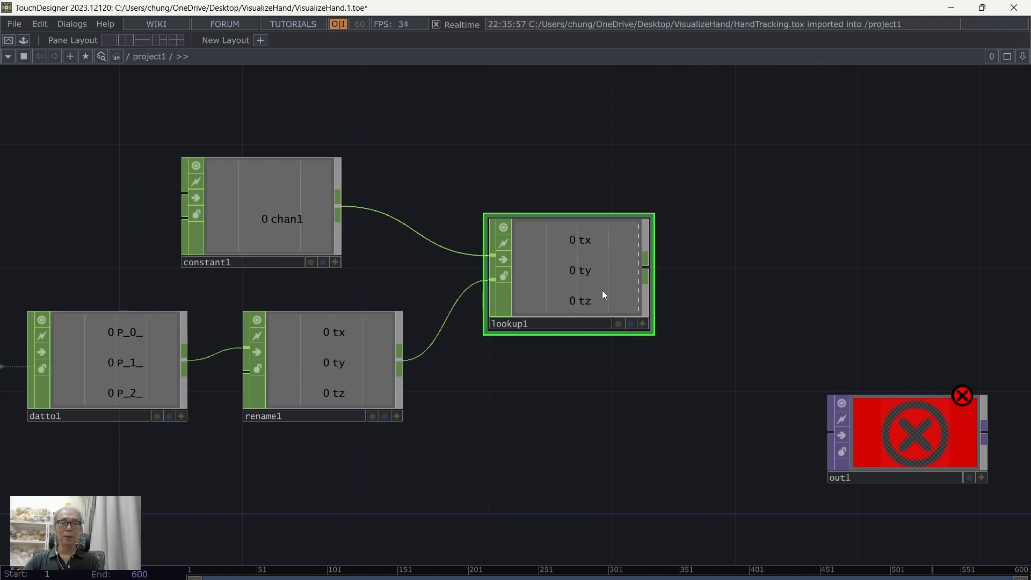
key(p)
drag(745, 300, 712, 321)
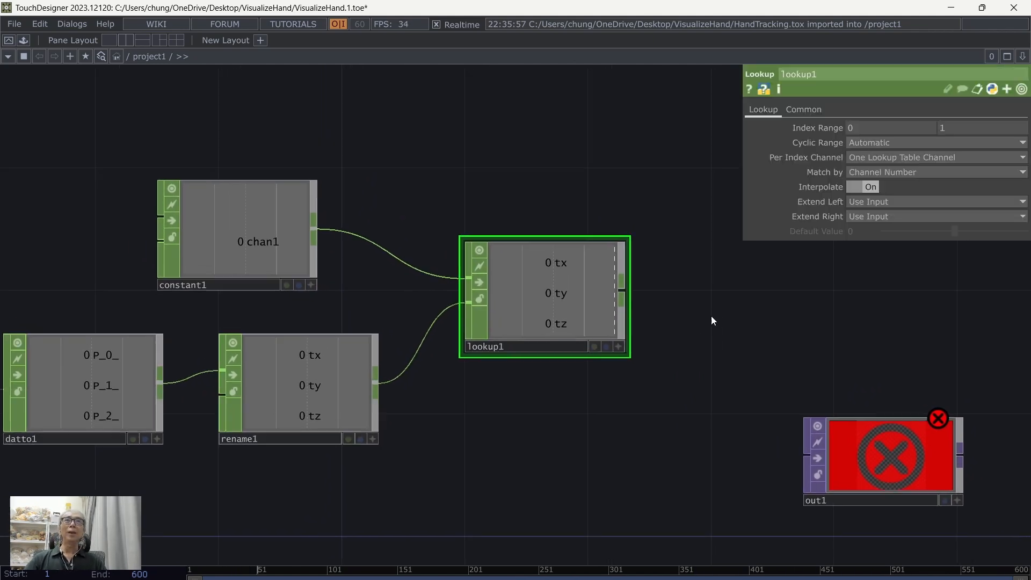
Step: Review the parameters of constant1 and datto1, and set the upper end of lookup1's Index Range to 20
click(256, 243)
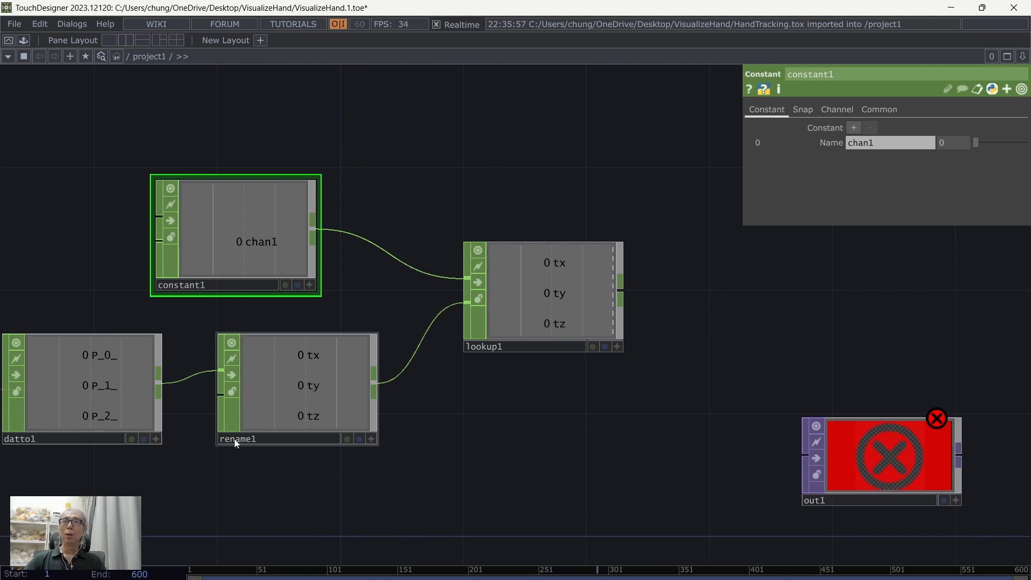
drag(293, 487, 519, 476)
drag(353, 483, 475, 477)
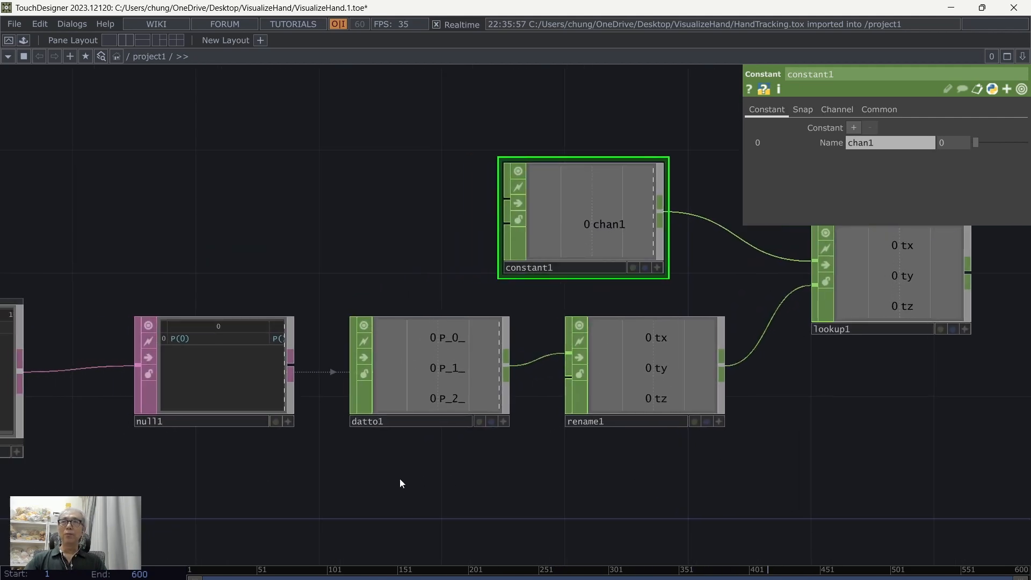
click(452, 355)
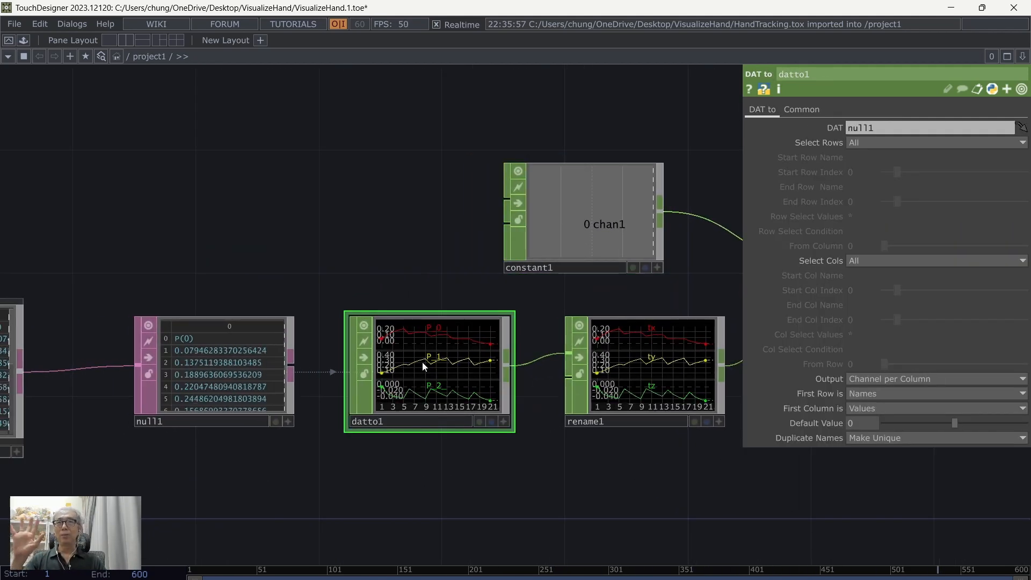
middle_drag(422, 362, 758, 511)
drag(364, 129, 153, 128)
drag(487, 144, 386, 144)
click(591, 247)
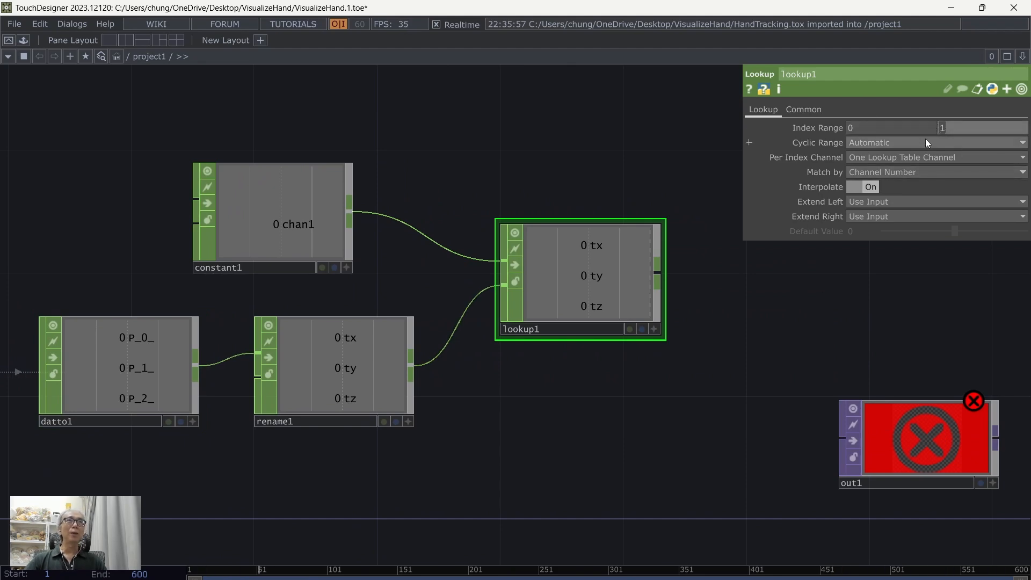
text(20)
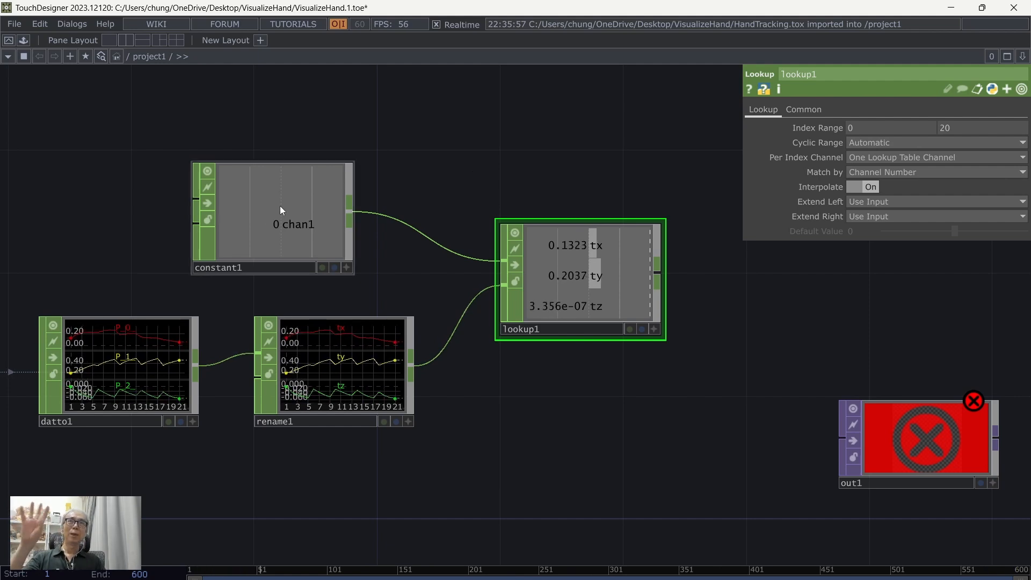
Step: Set the value of the chan1 channel in constant1 to 10
click(251, 202)
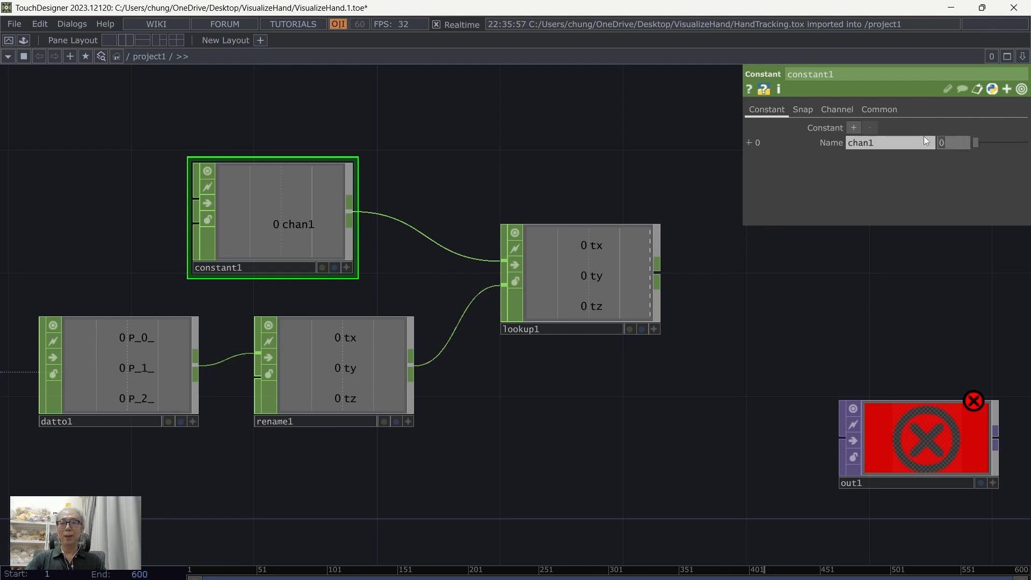
text(10)
key(Return)
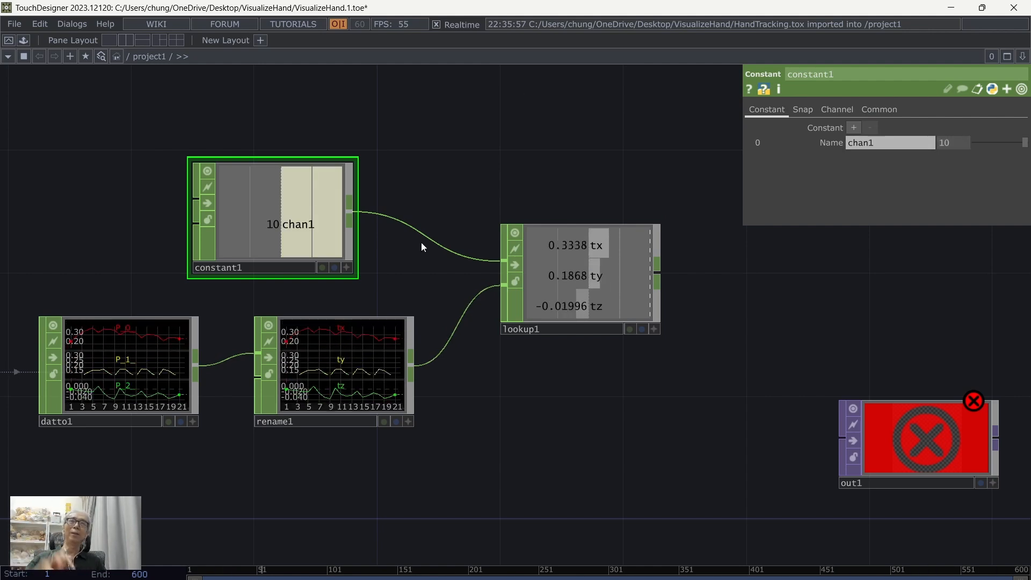
Step: Move constant1 higher above rename1, and define its channel as thumb with value 4, consulting the hand landmark diagram in the browser
drag(278, 207, 309, 146)
drag(501, 159, 502, 247)
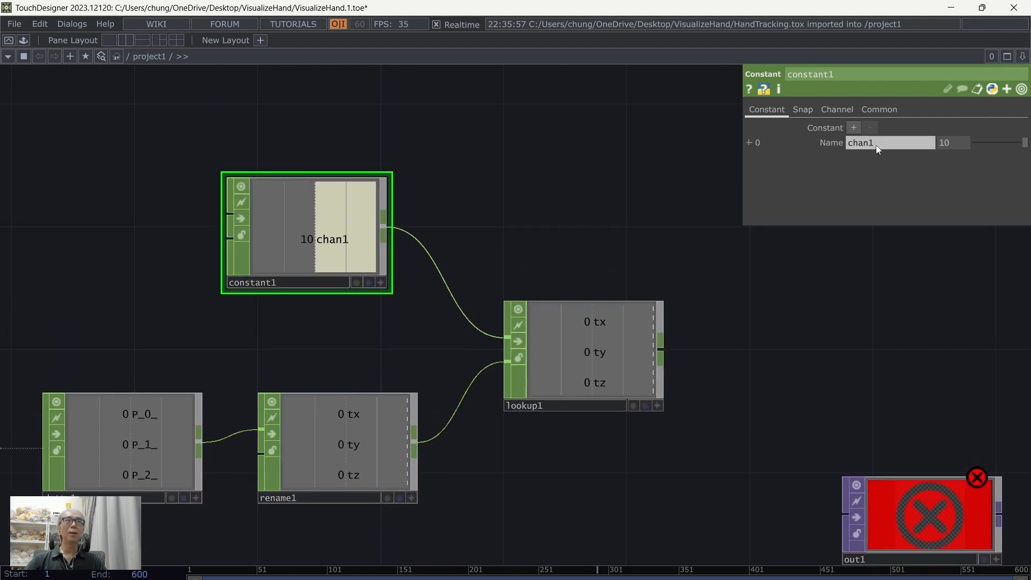
text(thumb)
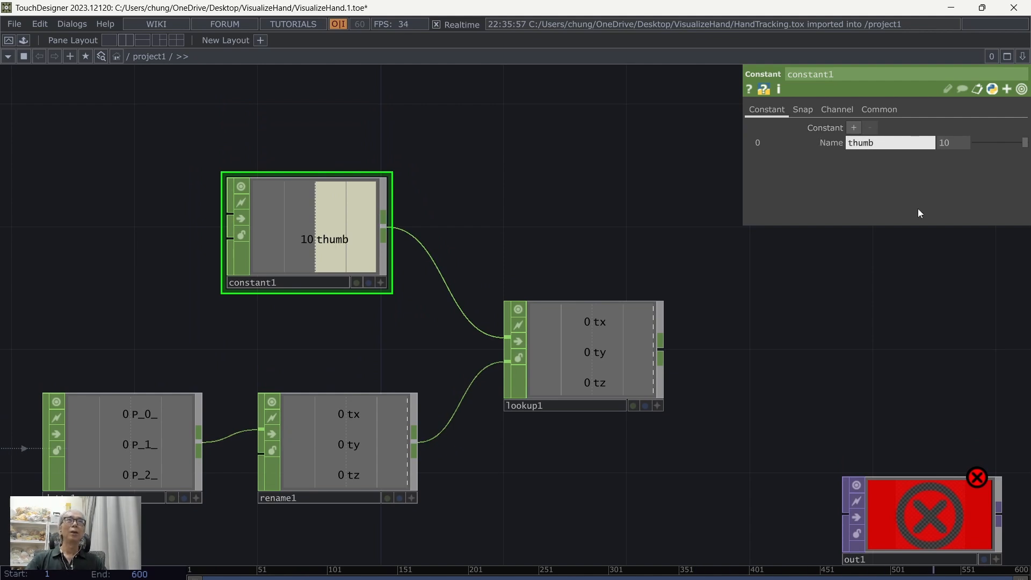
click(650, 579)
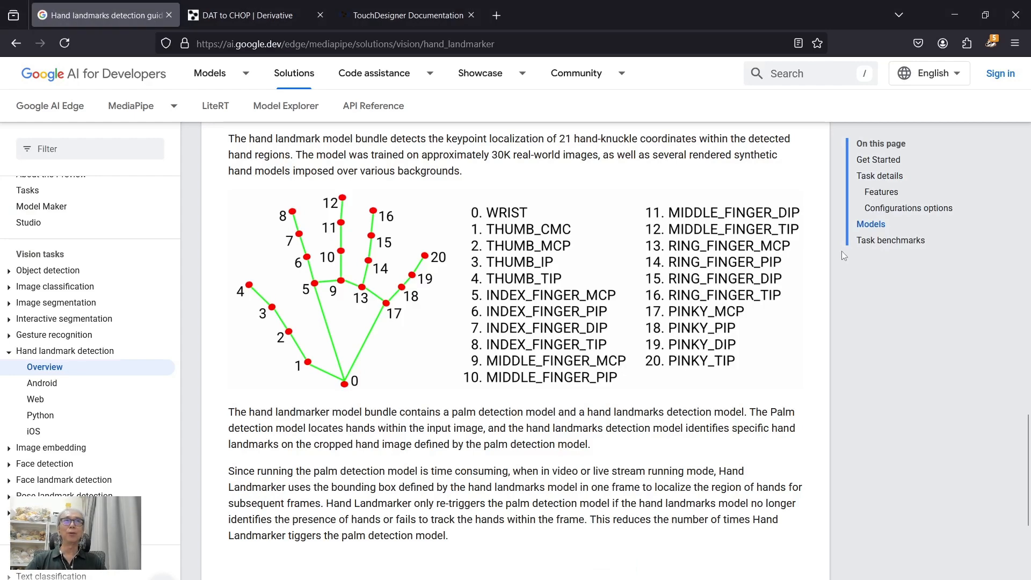
key(alt+Tab)
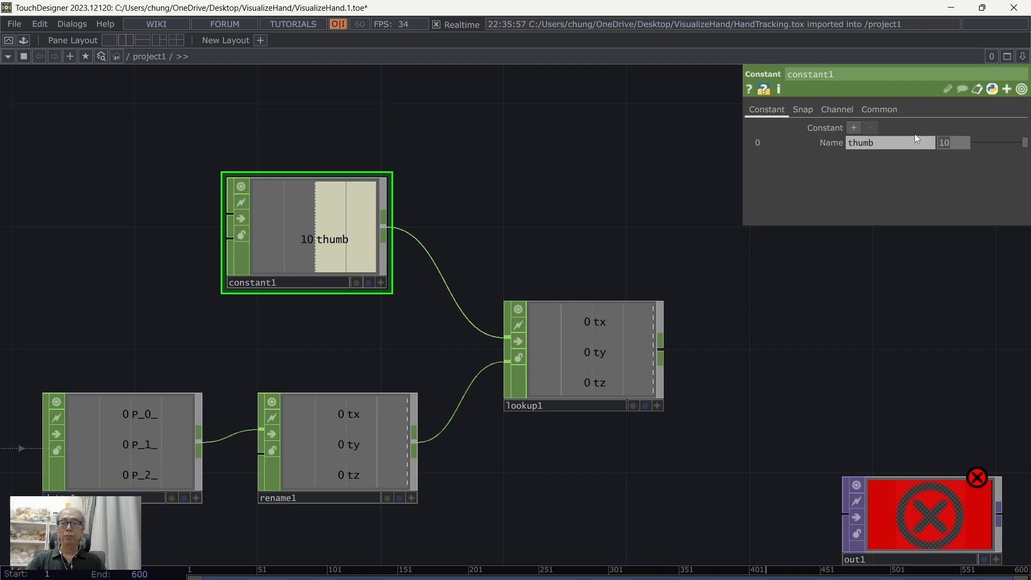
Step: Add a second channel to constant1, named index with the value 8
click(853, 129)
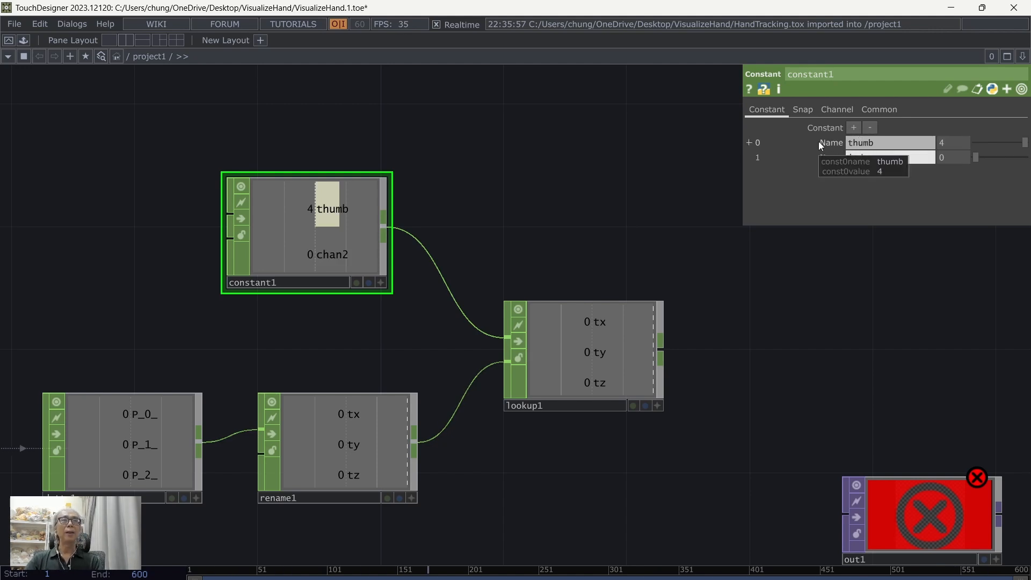
key(Return)
click(833, 314)
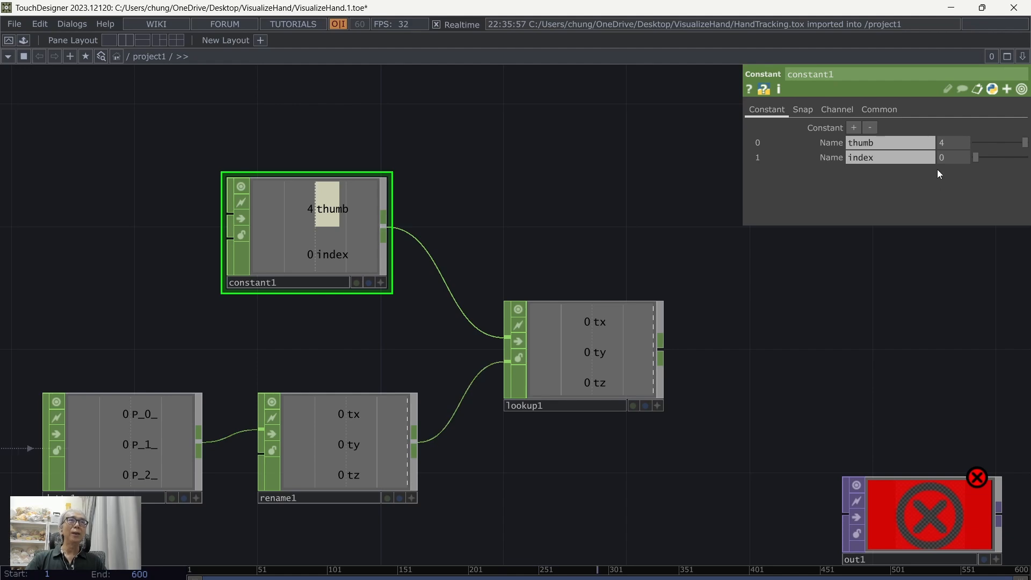
text(8)
key(Return)
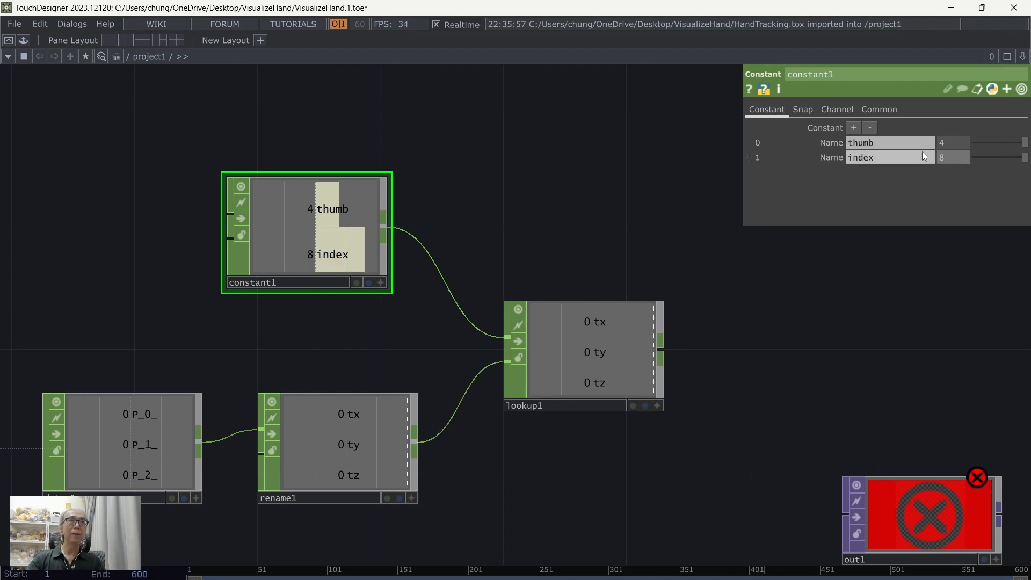
Step: Add a third channel to constant1, named middle with the value 12
click(853, 128)
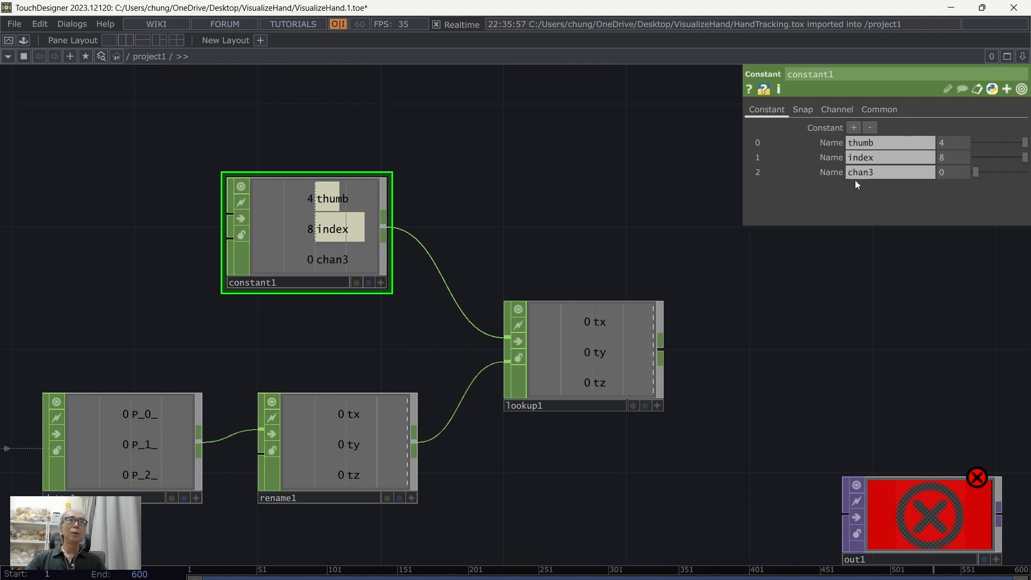
text(mi)
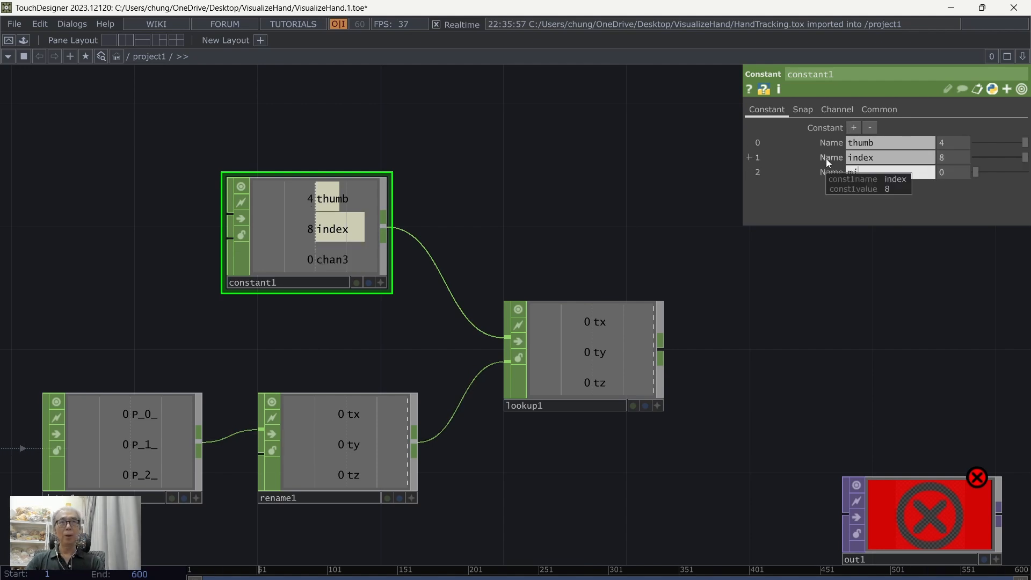
text(ddle)
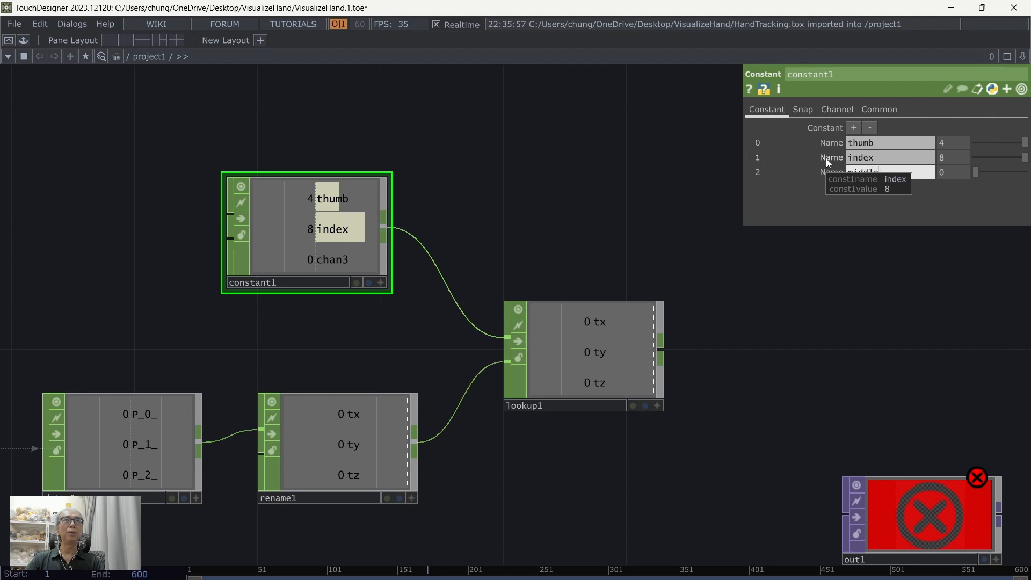
key(Return)
click(959, 173)
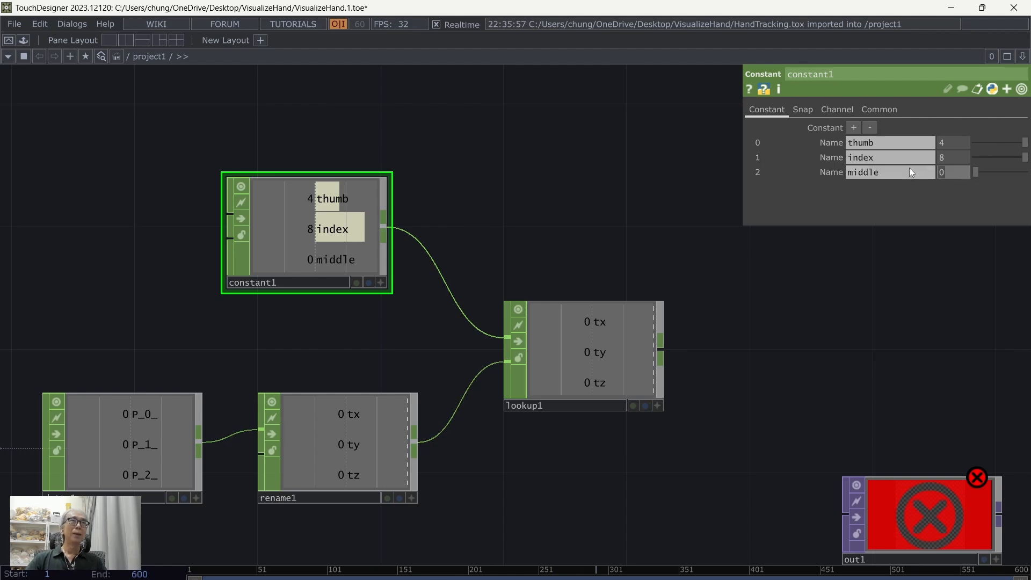
text(12)
key(Return)
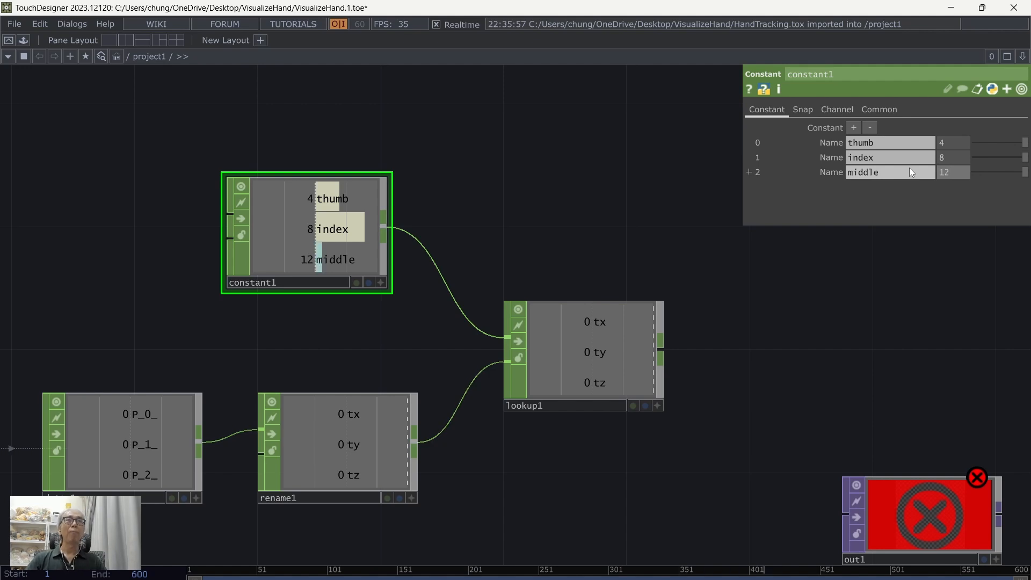
Step: Add a fourth channel to constant1, named ring with the value 16
click(853, 127)
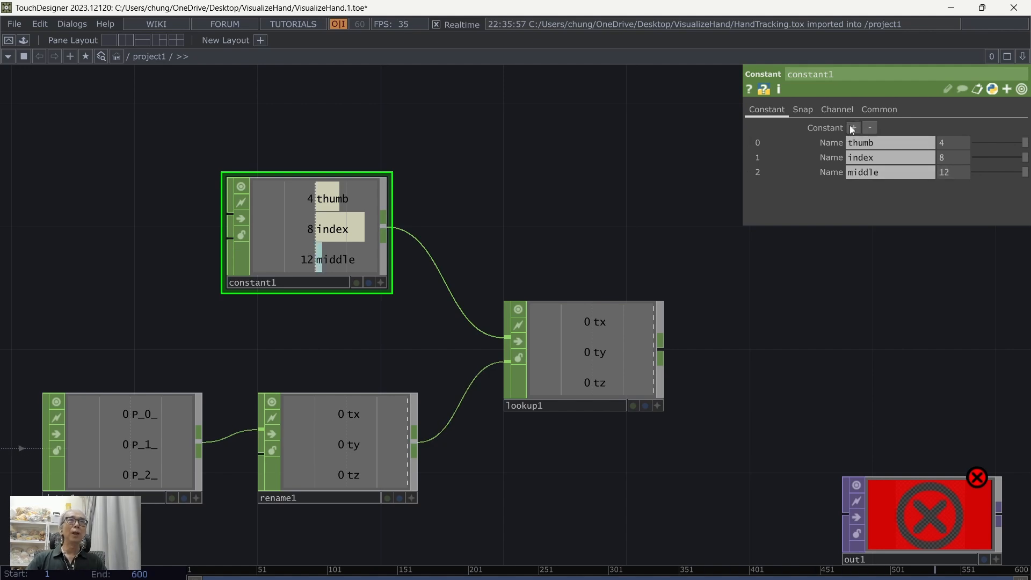
drag(874, 182, 806, 171)
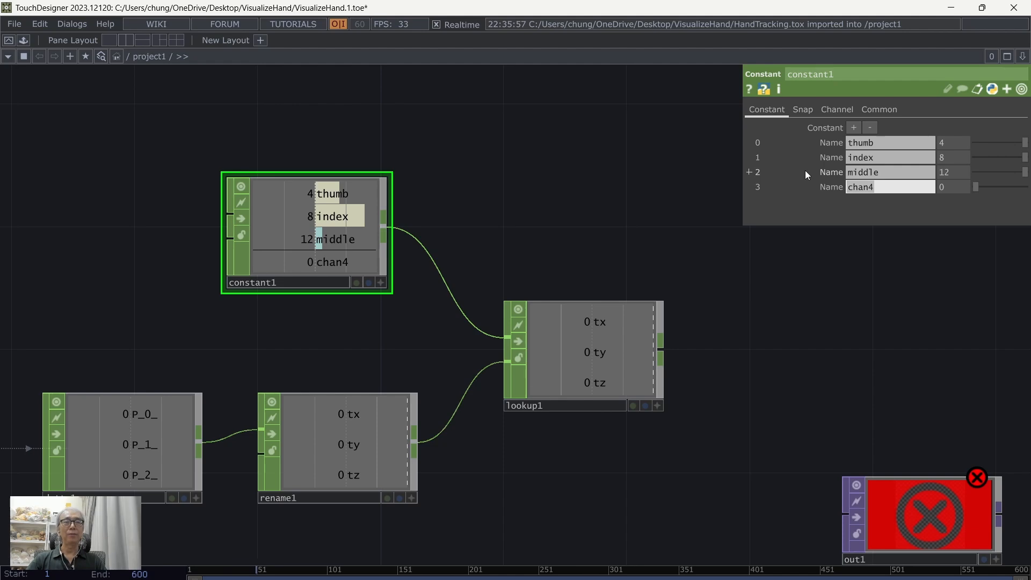
text(rng)
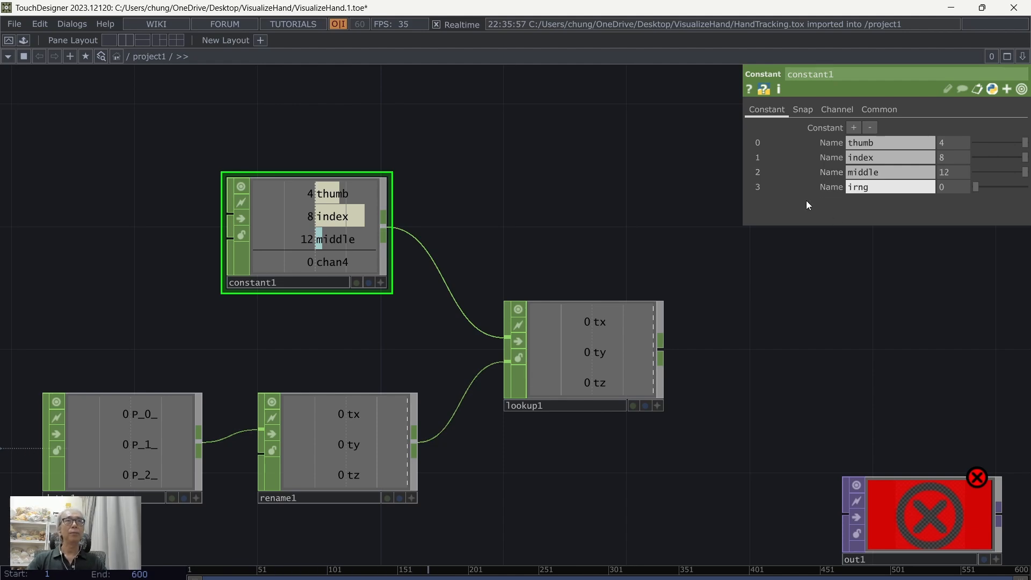
key(Return)
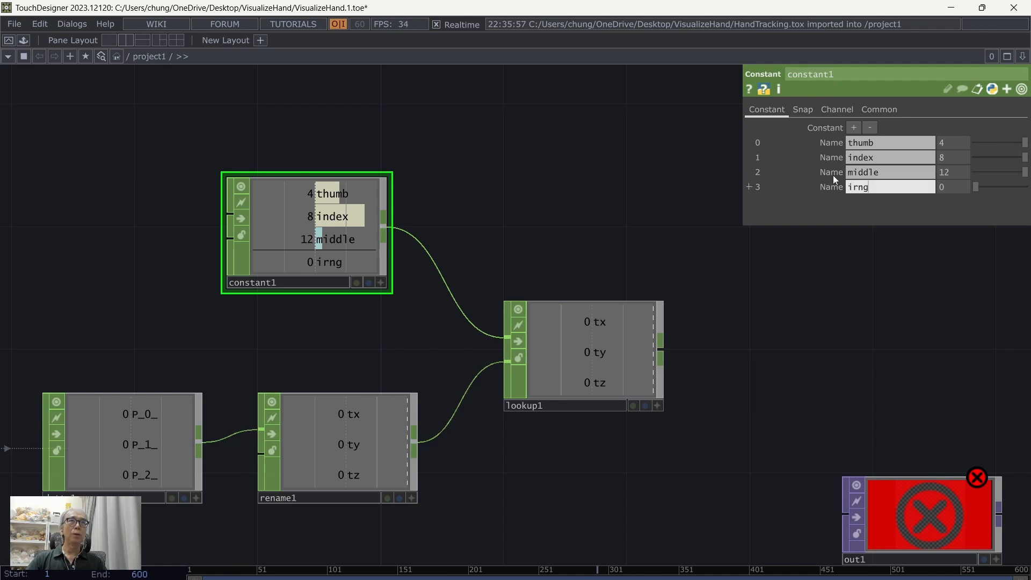
key(BackSpace)
key(BackSpace)
key(BackSpace)
key(BackSpace)
text(ring)
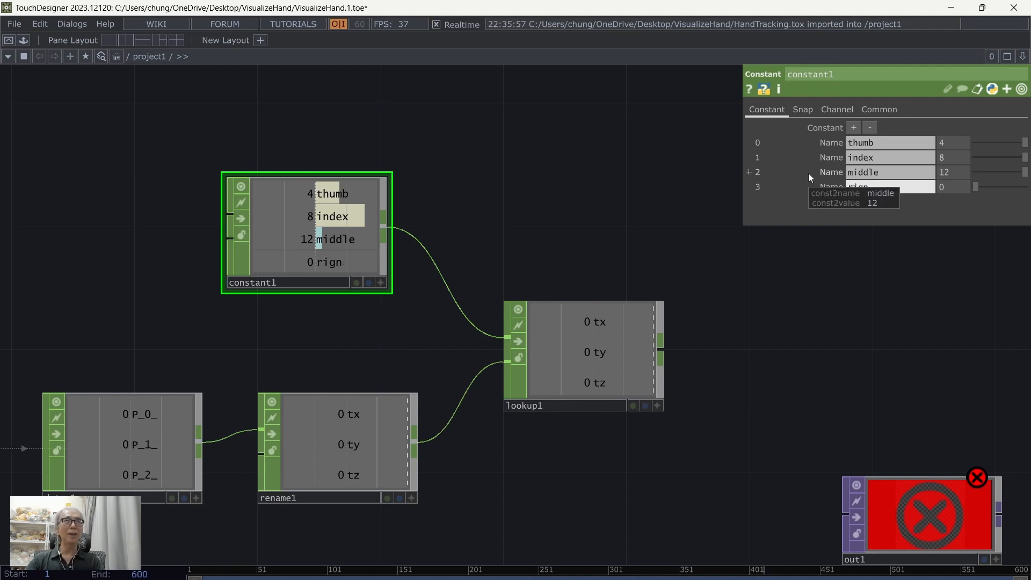
key(Return)
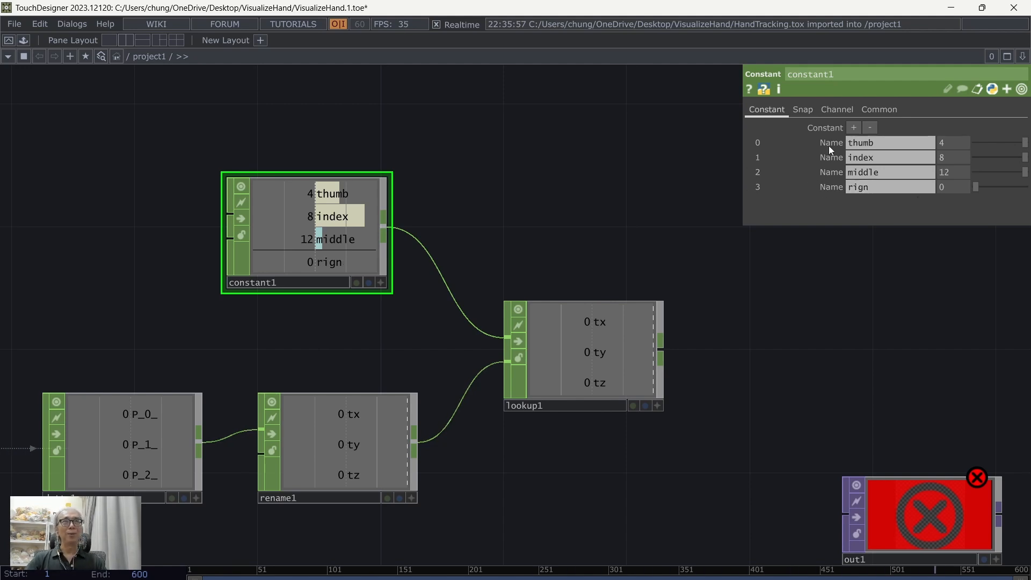
click(900, 188)
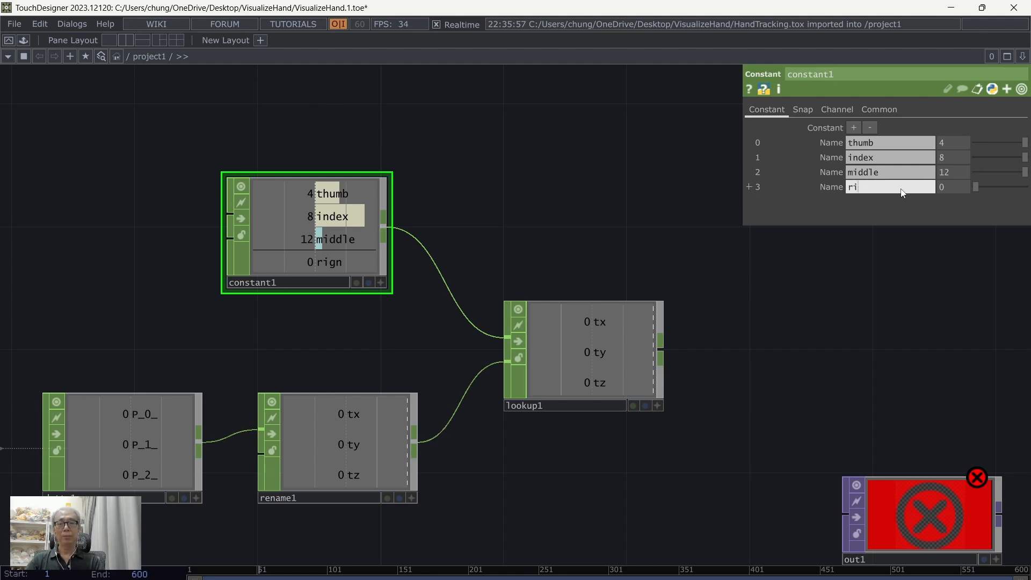
key(Return)
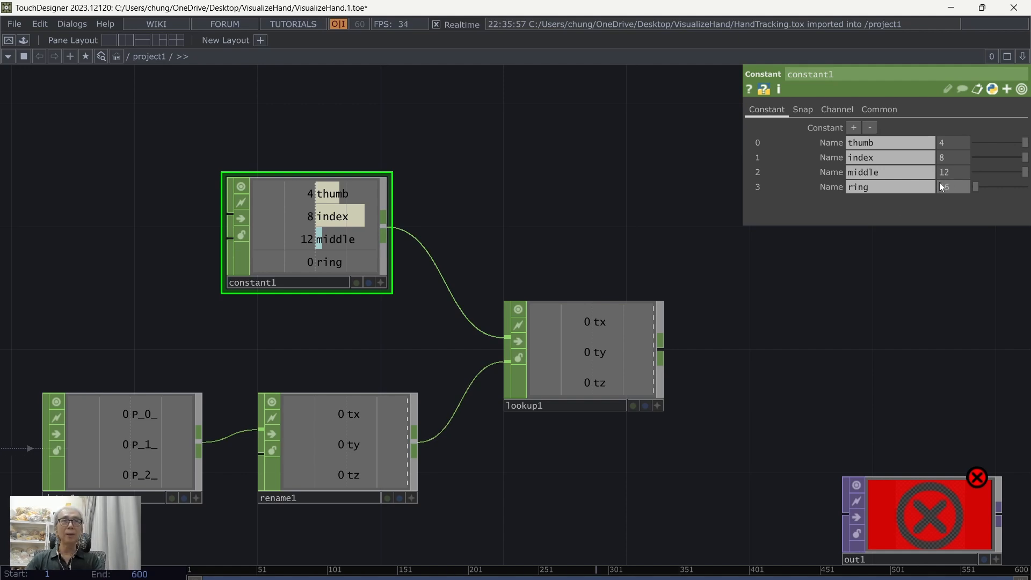
key(Return)
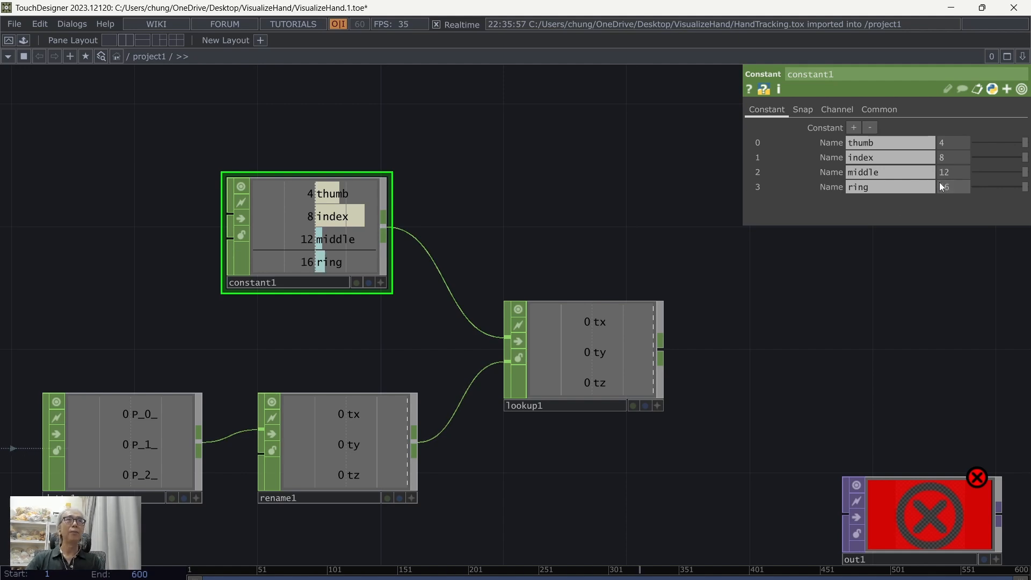
Step: Add a fifth channel to constant1, named pinky with the value 20
click(853, 127)
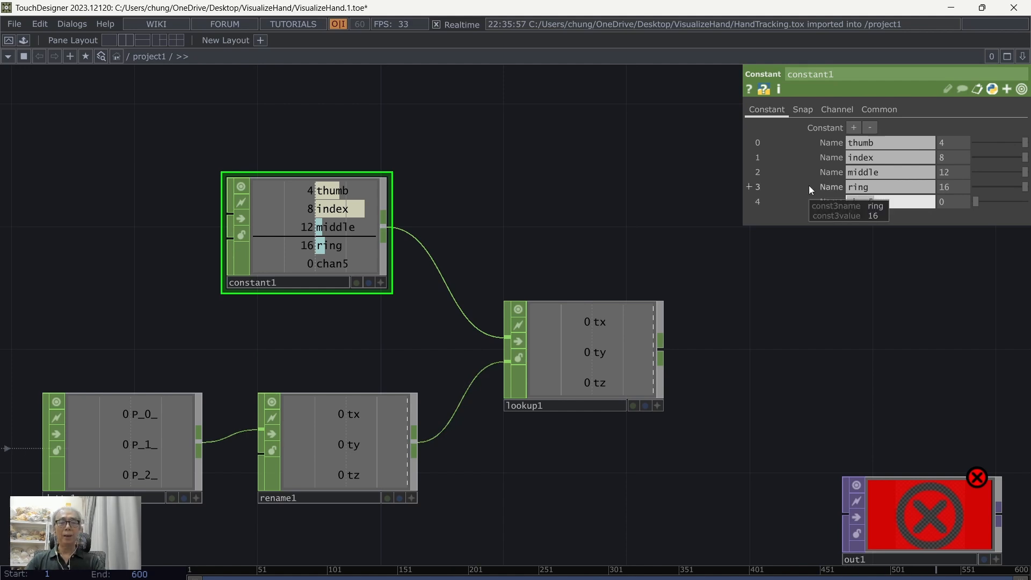
key(Return)
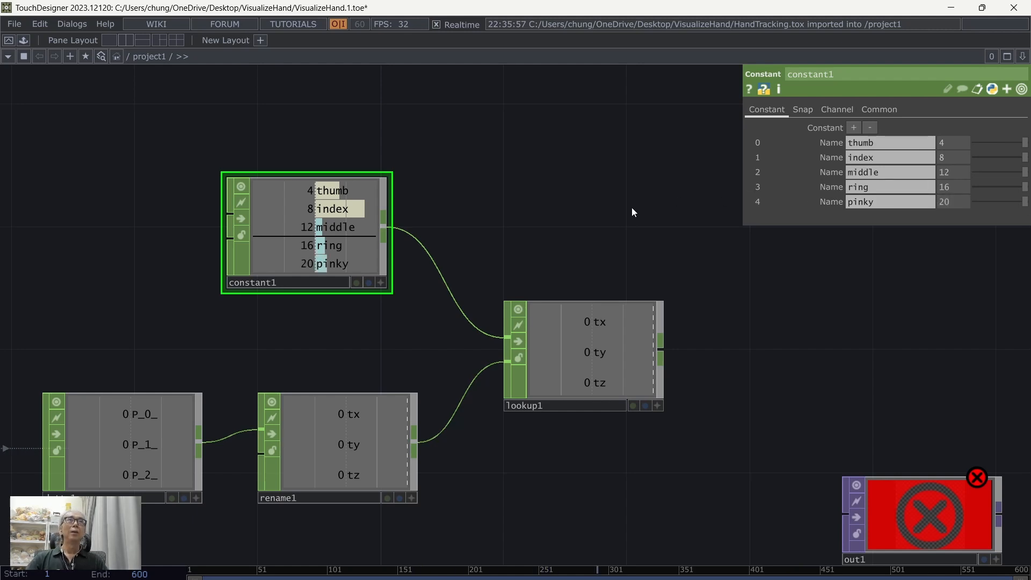
Step: Set lookup1's Per Index Channel to All Lookup Table Channels and inspect its fingertip channels
drag(631, 208, 569, 176)
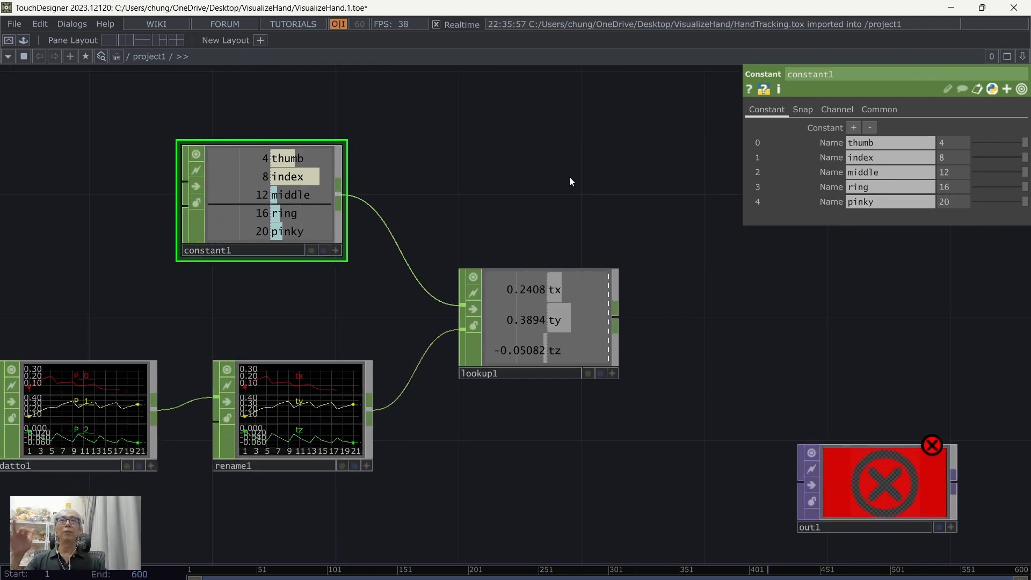
click(567, 313)
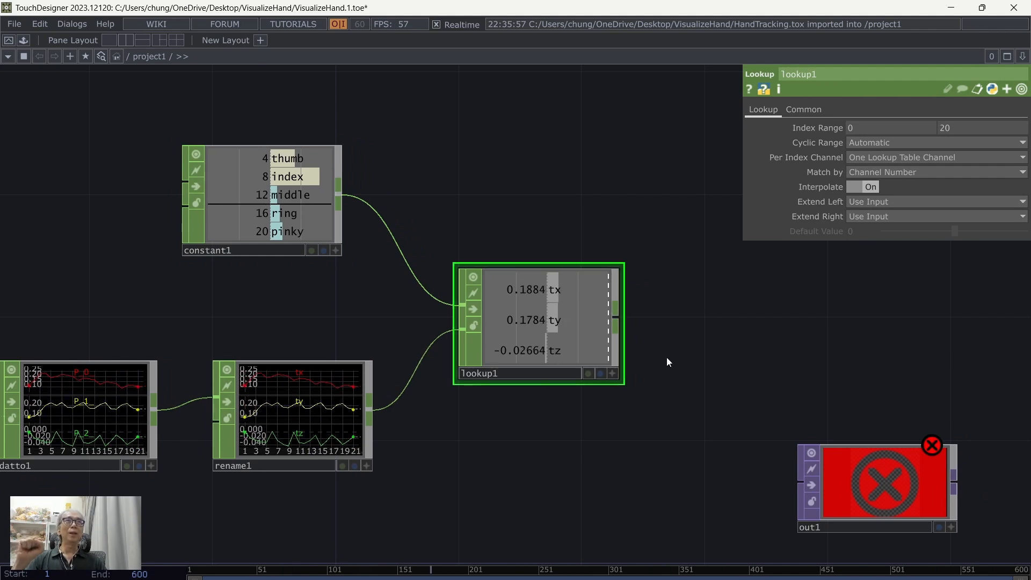
click(865, 156)
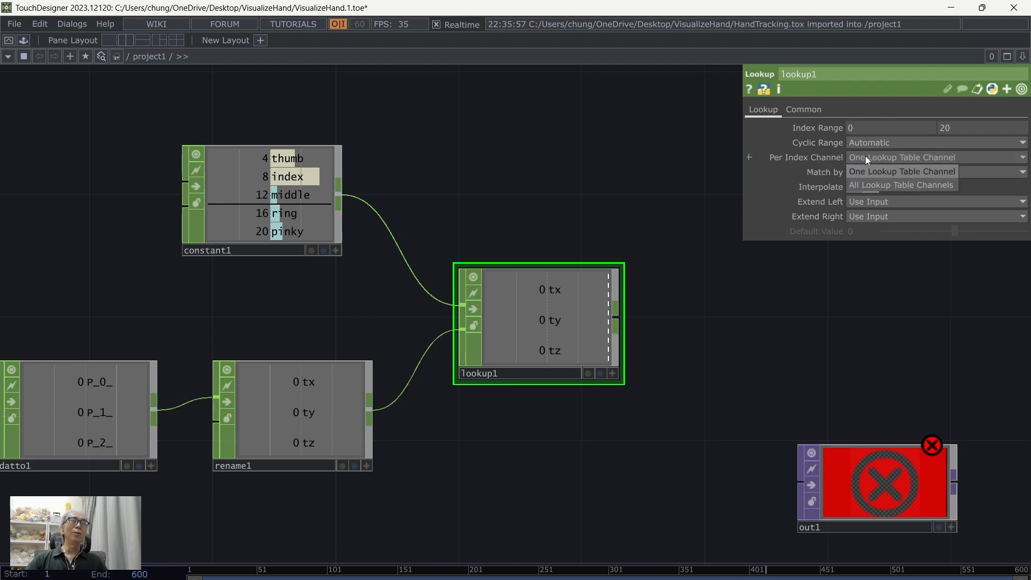
click(865, 186)
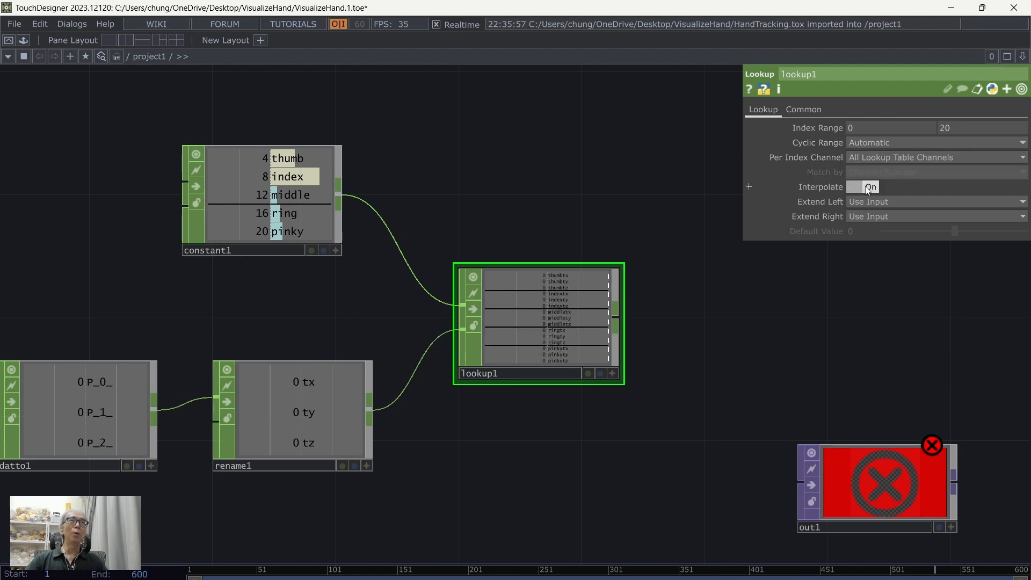
drag(749, 325, 663, 295)
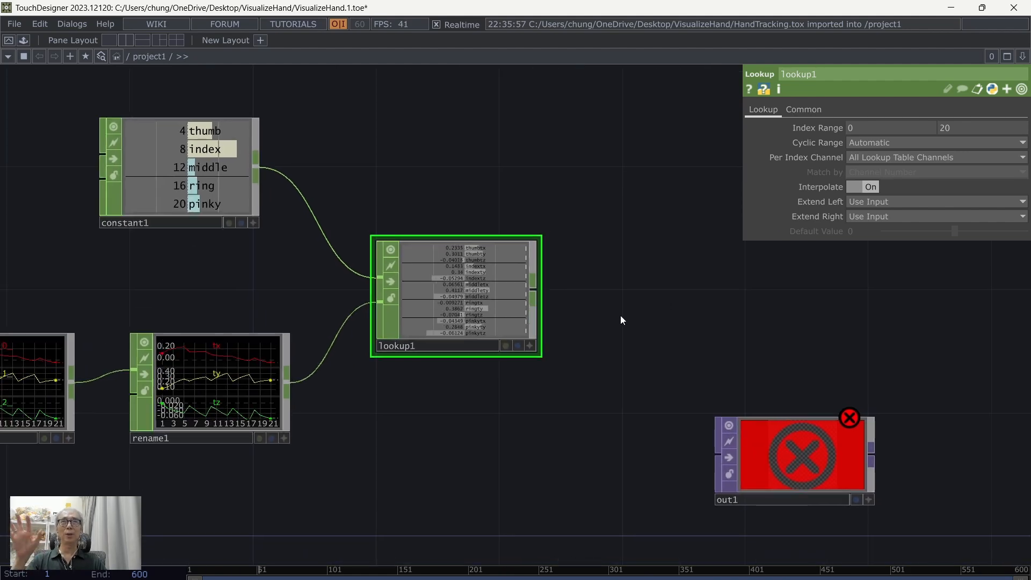
scroll(620, 315, up, 5)
scroll(664, 368, up, 3)
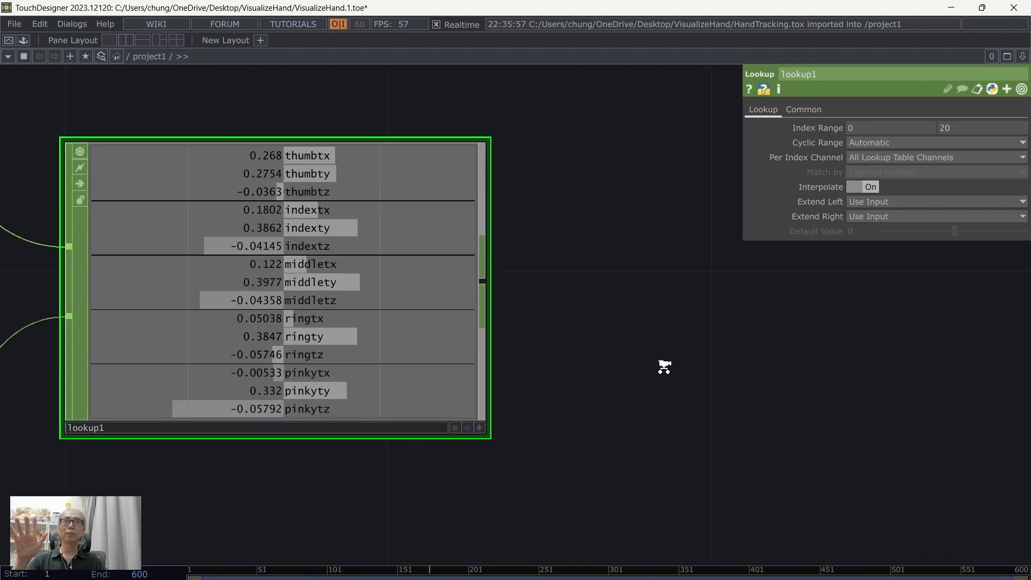
drag(651, 334, 713, 386)
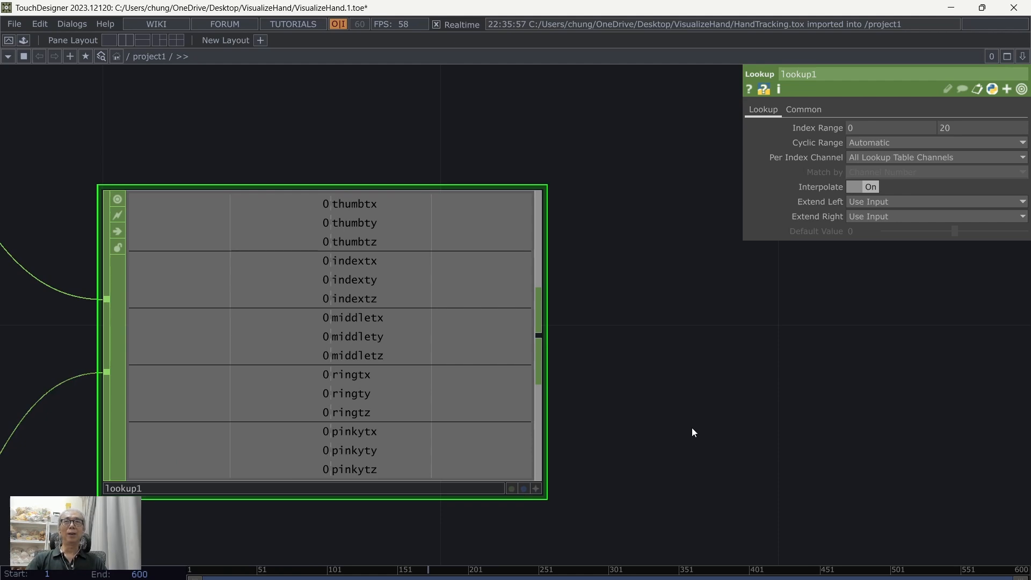
Step: Move lookup1 closer to constant1 and rename1, and move out1 farther away to free space between them
scroll(701, 424, down, 3)
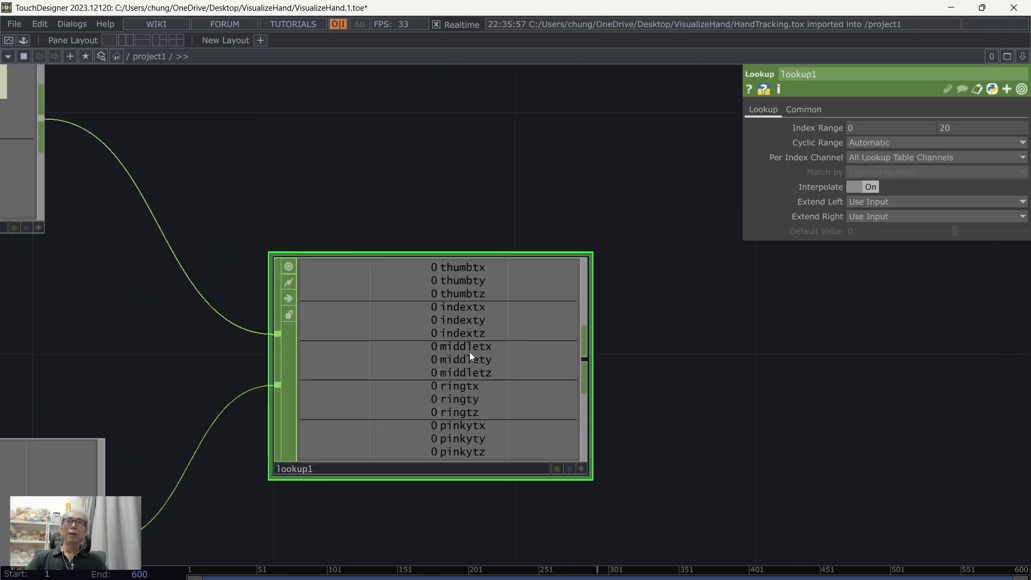
drag(469, 352, 434, 339)
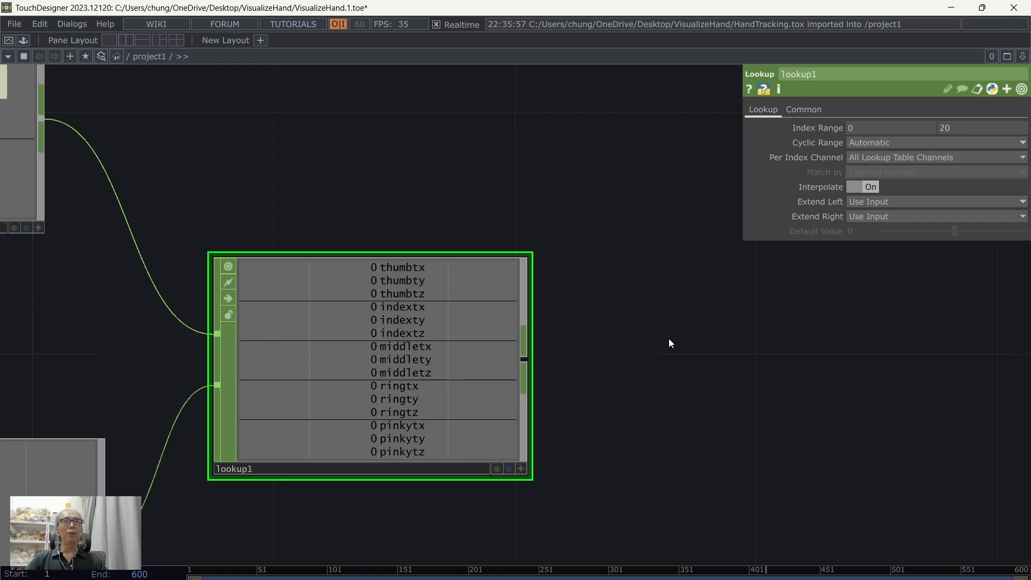
scroll(669, 343, down, 3)
drag(695, 354, 545, 349)
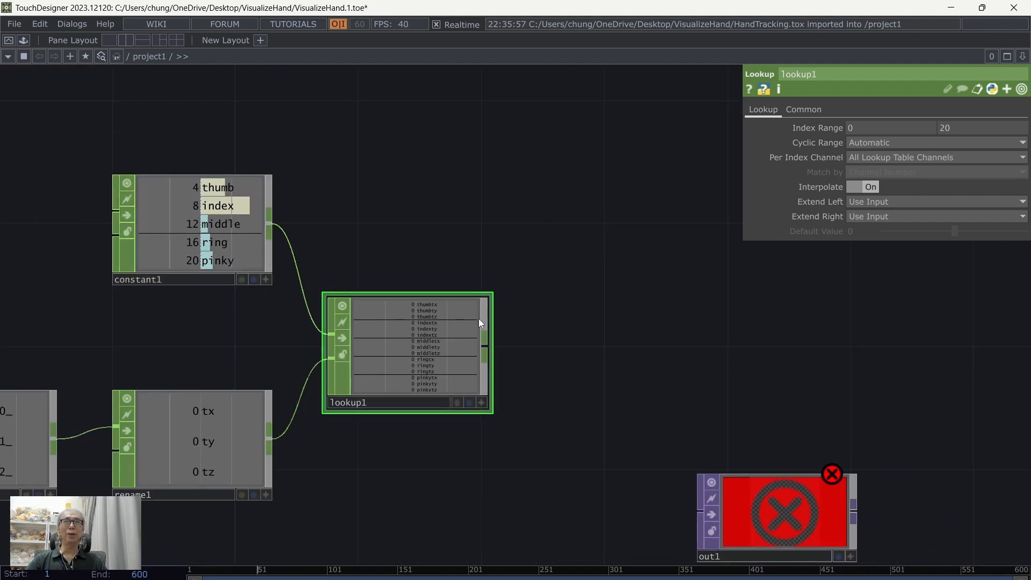
drag(635, 370, 543, 311)
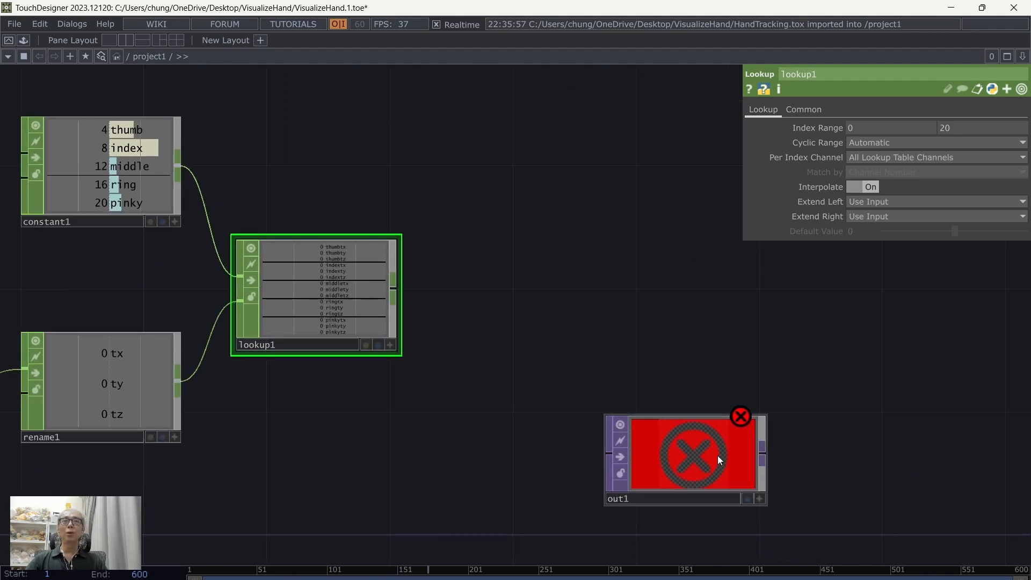
drag(745, 468, 869, 468)
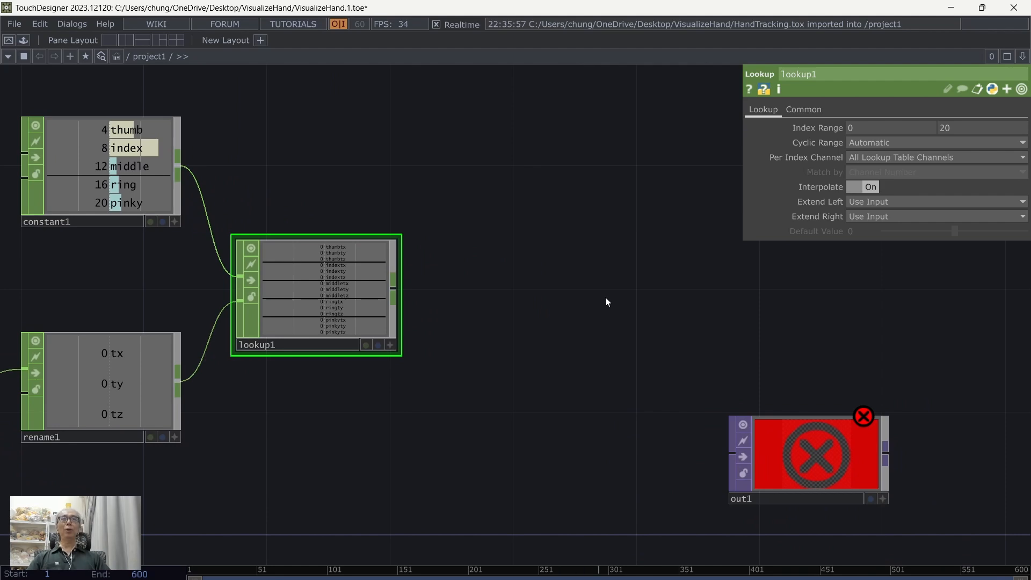
Step: Add a Shuffle CHOP after lookup1, connected to its output
scroll(605, 298, up, 3)
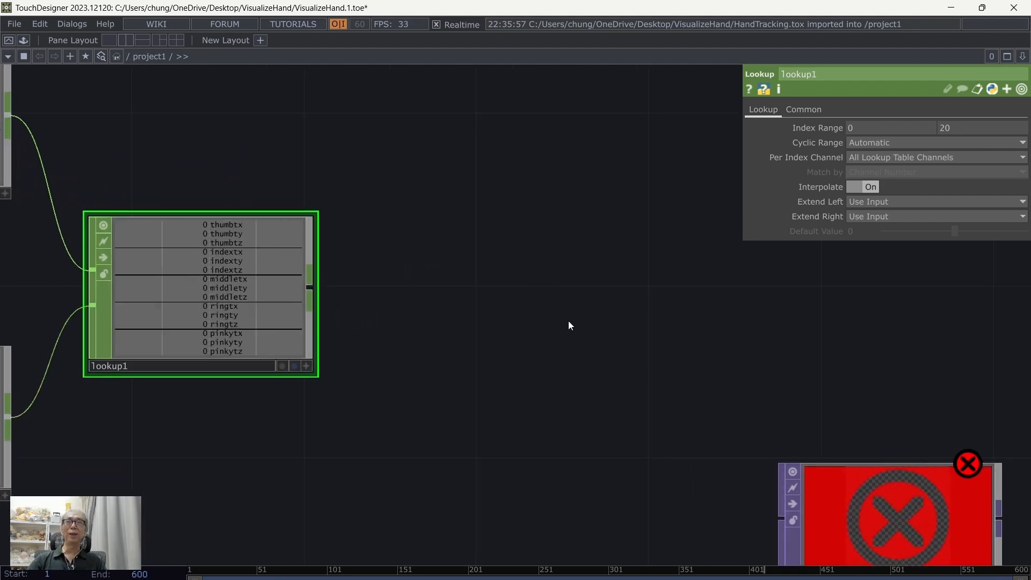
right_click(308, 292)
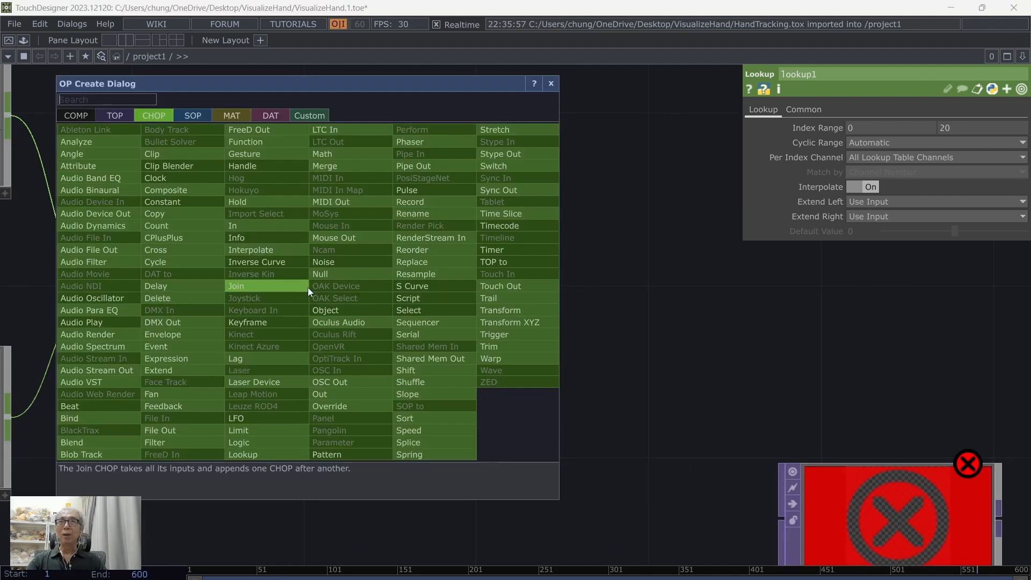
click(426, 382)
click(470, 298)
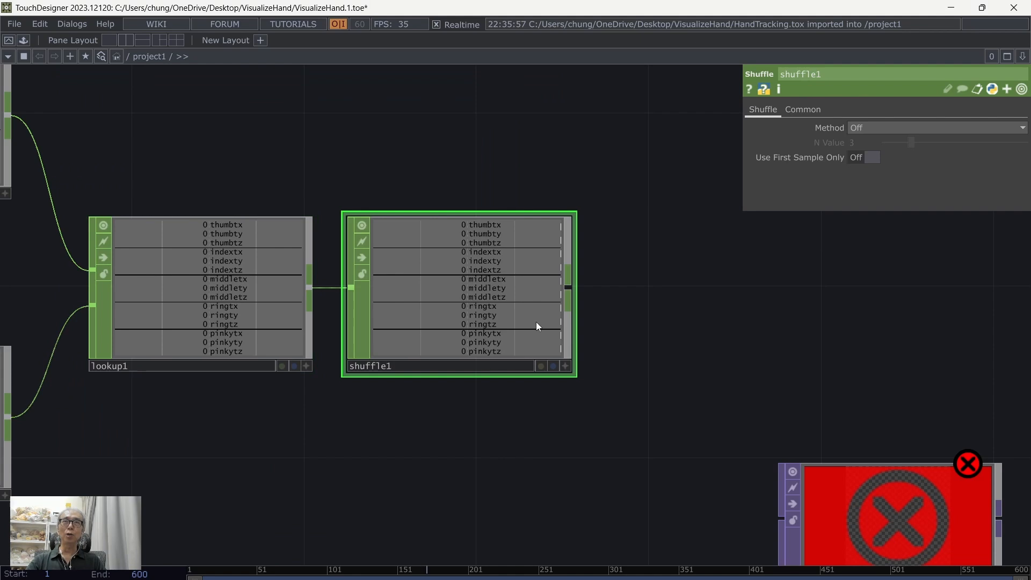
Step: Open the Method options of shuffle1
drag(755, 326, 704, 362)
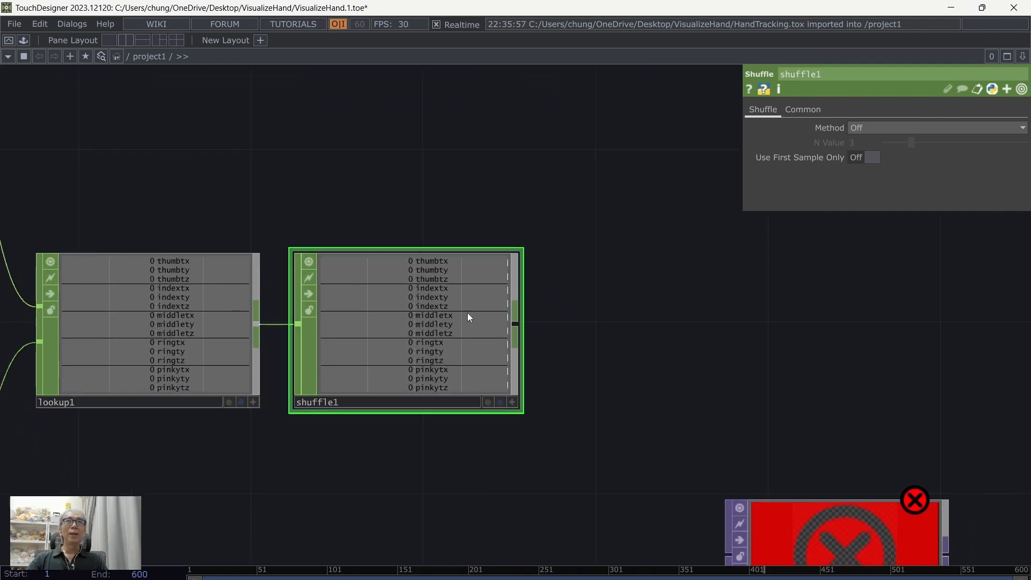
drag(646, 372, 684, 370)
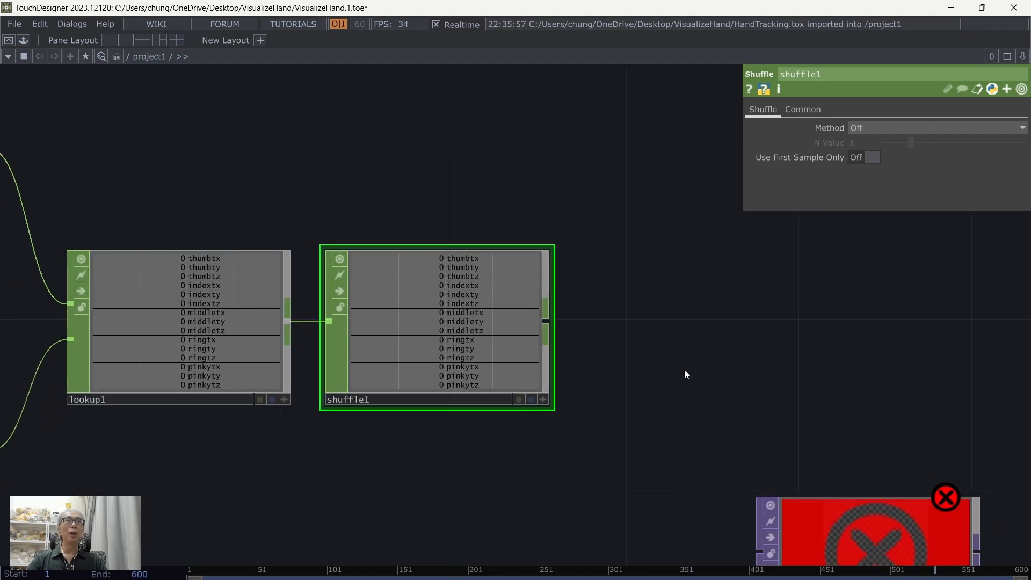
click(871, 129)
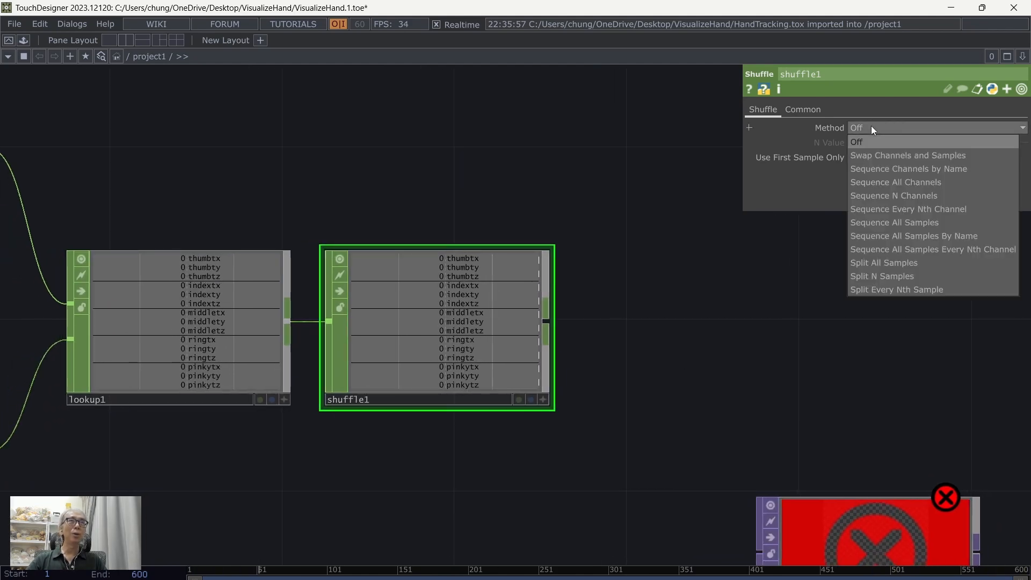
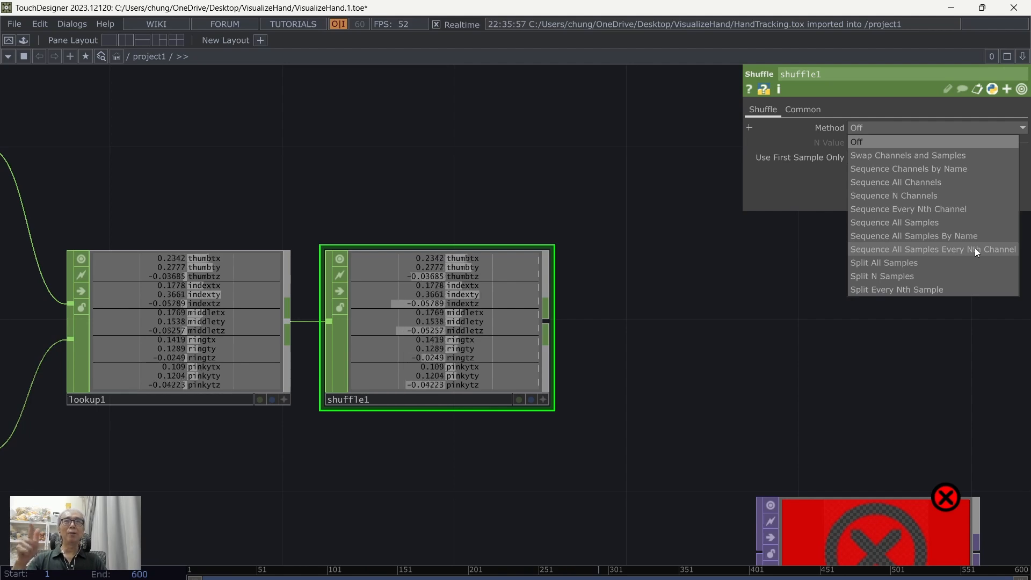
Step: Set shuffle1's Method to Sequence All Samples Every Nth Channel with an N Value of 3, and save the project
click(975, 249)
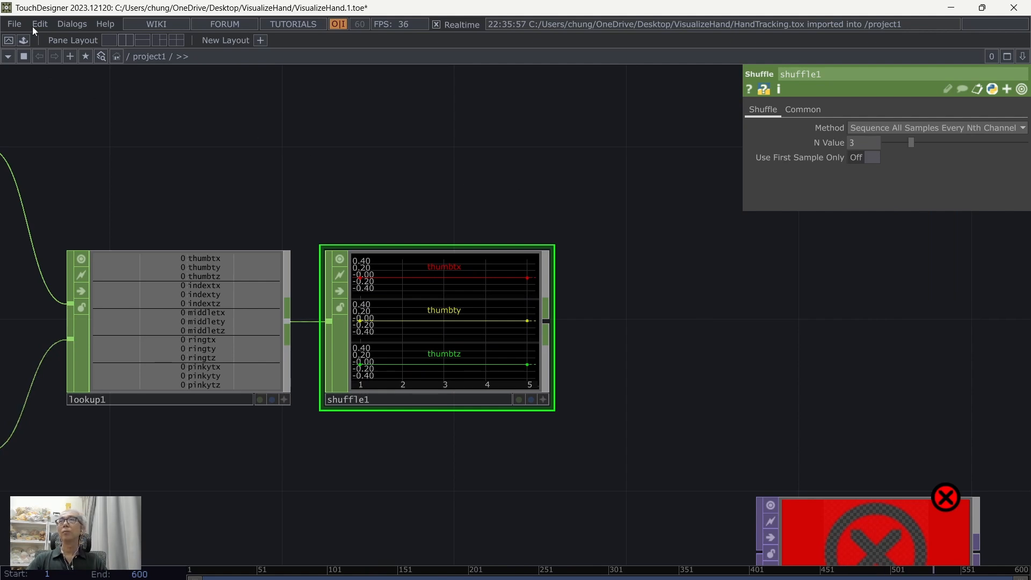
click(13, 26)
click(34, 88)
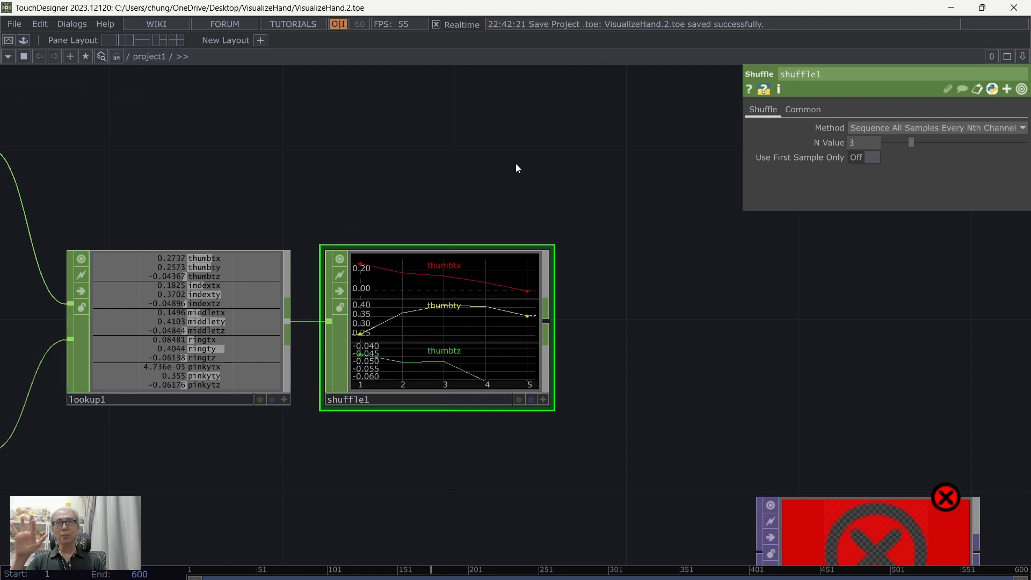
Step: Inspect the channel and sample information of shuffle1
drag(348, 146, 394, 111)
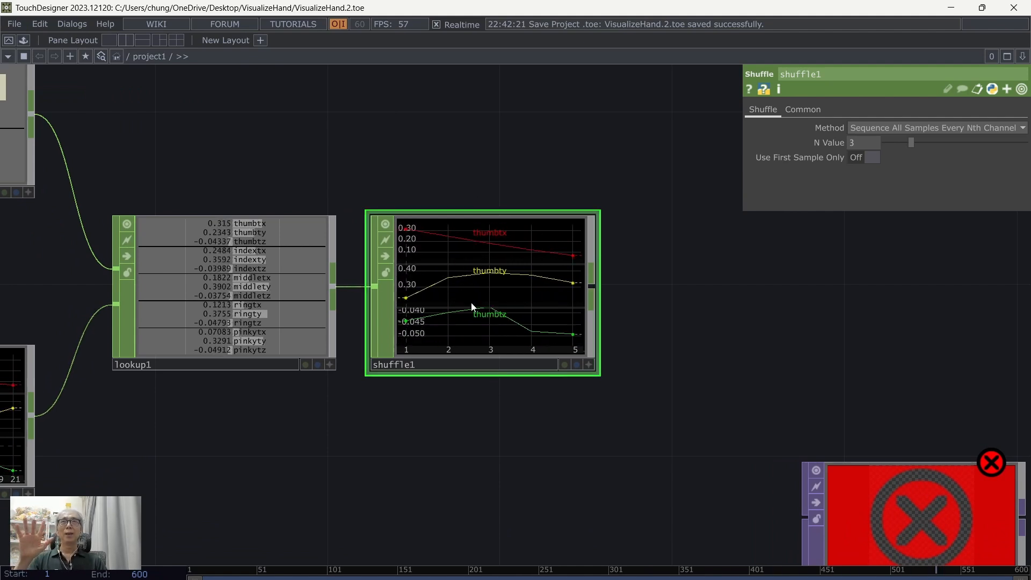
middle_click(514, 281)
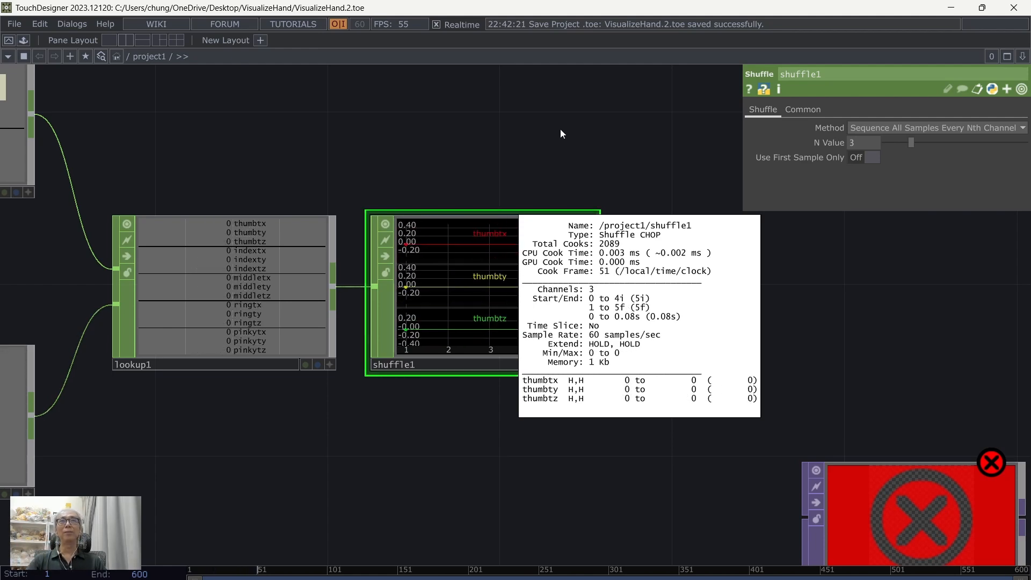
scroll(718, 325, down, 2)
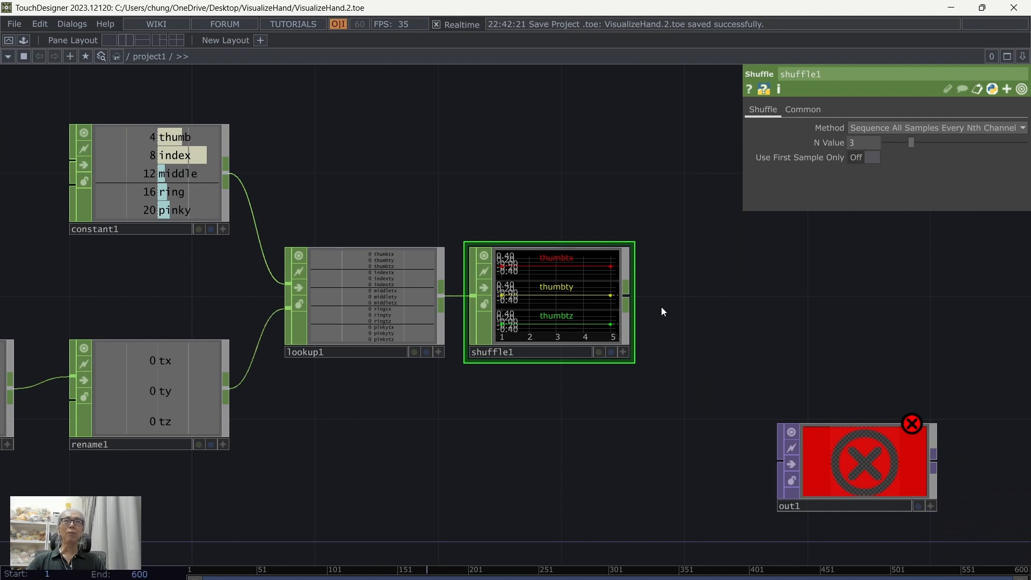
Step: Add a Rename CHOP after shuffle1 and rename all its channels to tx ty tz
drag(637, 296, 465, 275)
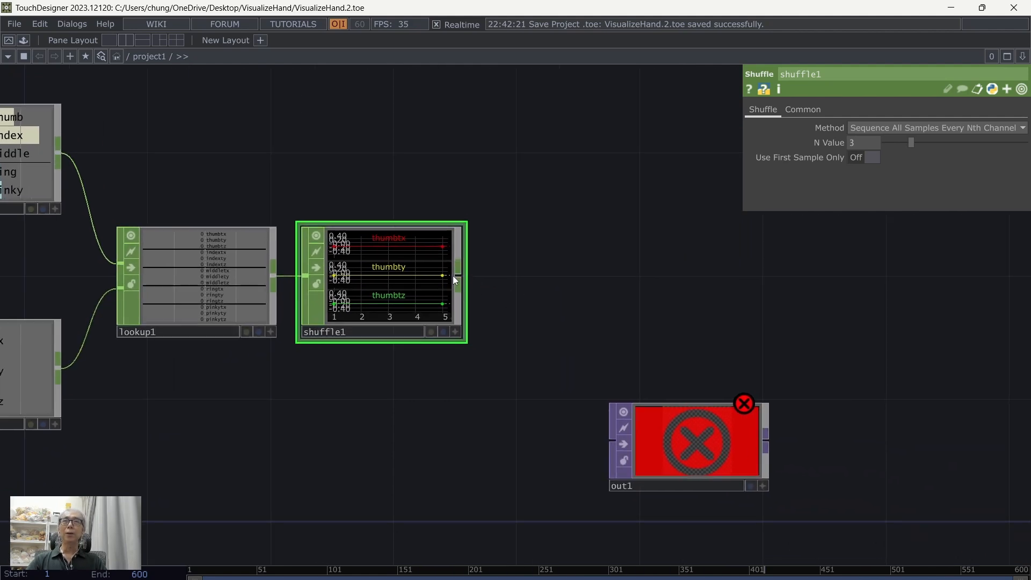
click(461, 276)
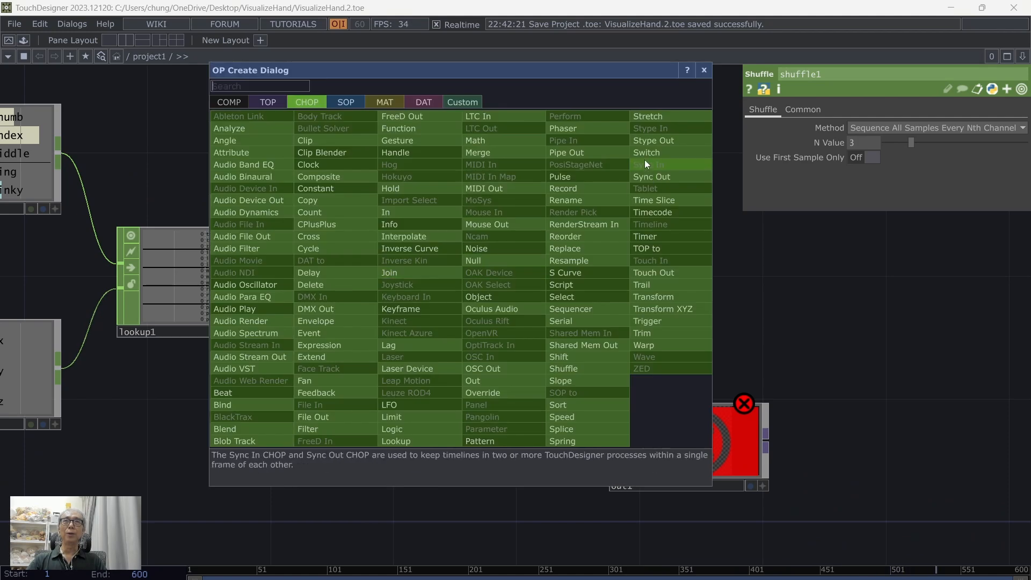
click(588, 200)
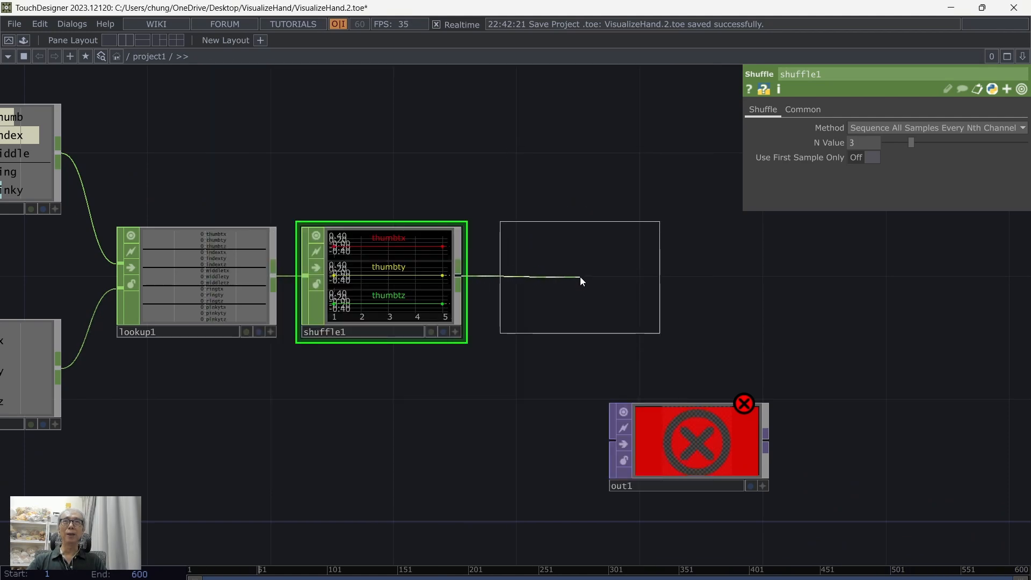
click(580, 278)
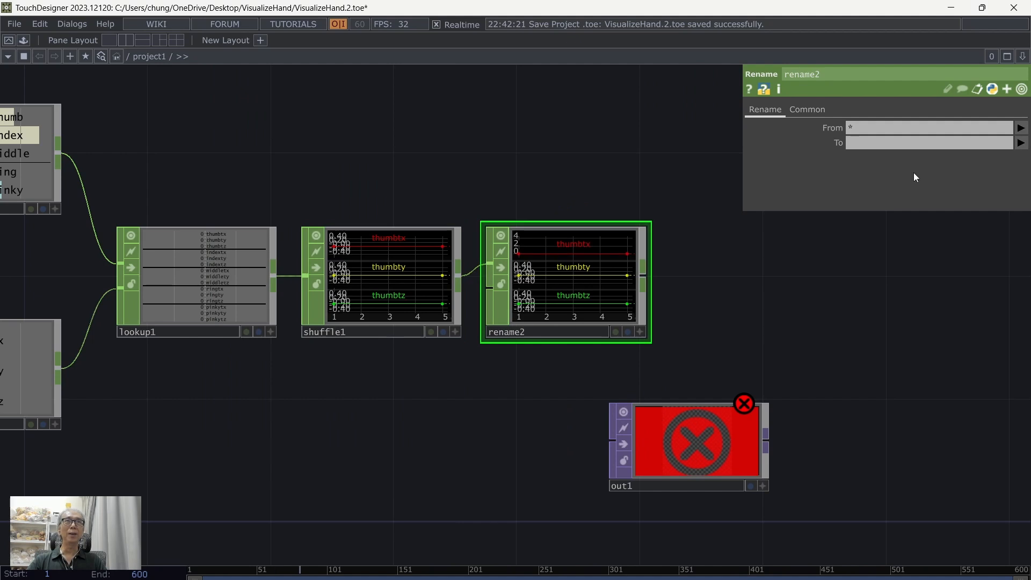
click(870, 144)
text(tx ty tz)
key(Return)
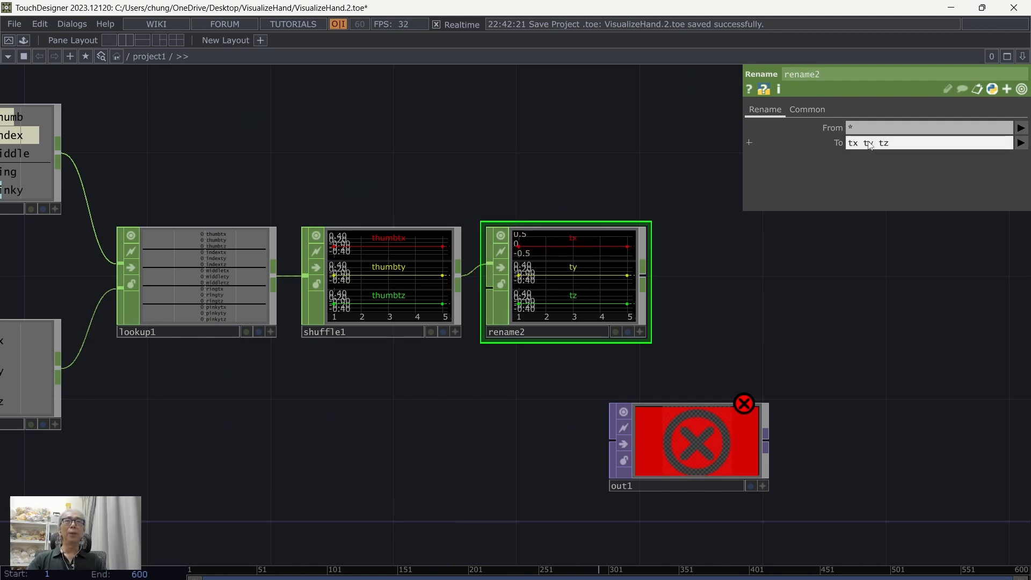
Step: Rename the new Rename CHOP operator as position
drag(756, 275, 570, 240)
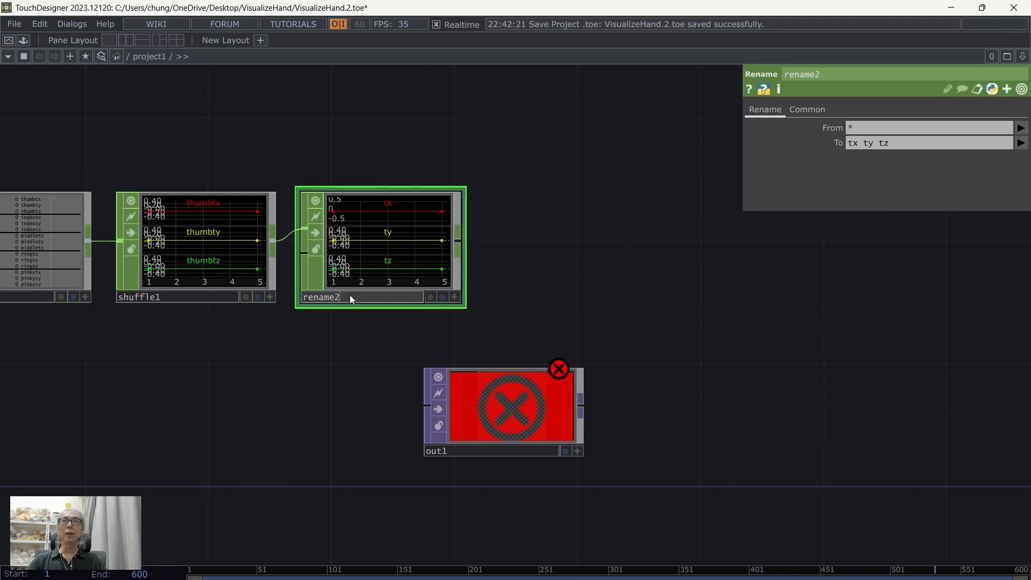
key(BackSpace)
key(BackSpace)
key(BackSpace)
key(BackSpace)
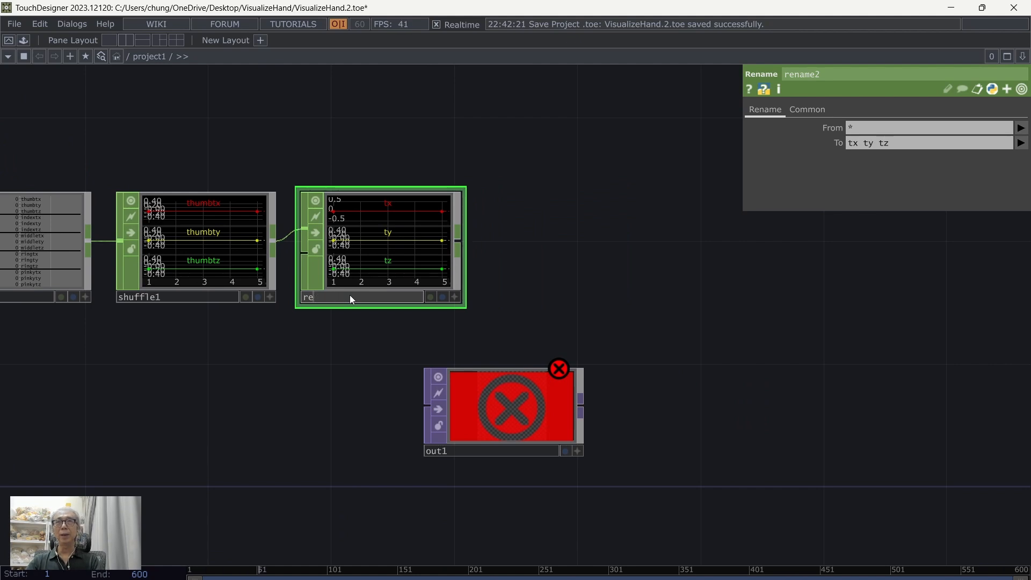
text(position)
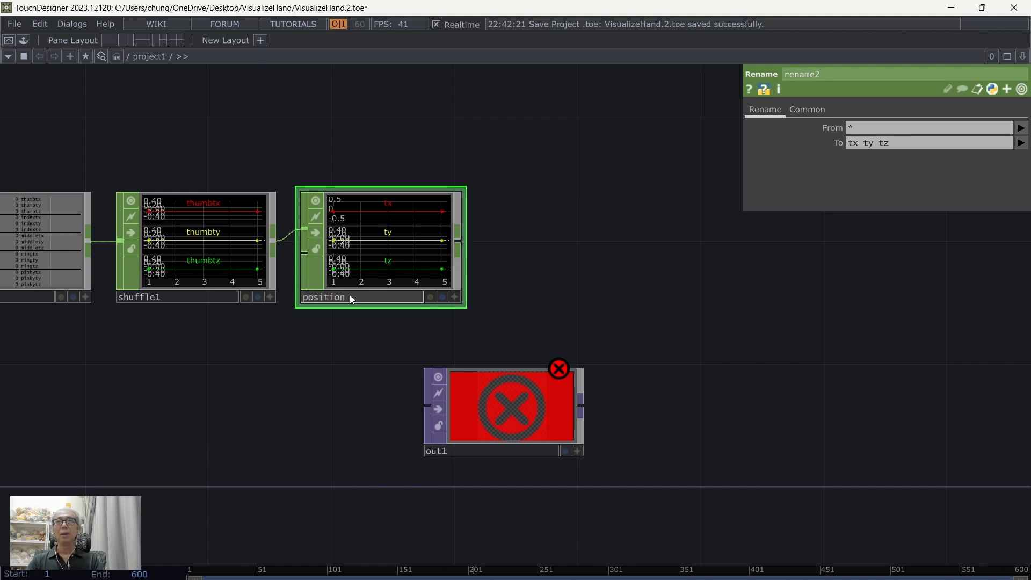
key(Return)
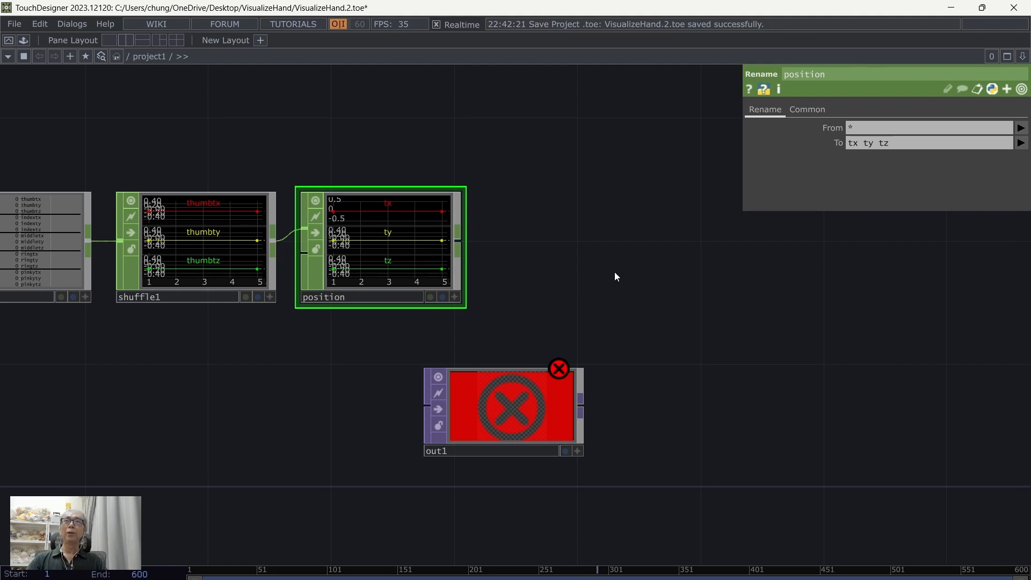
Step: Move out1 farther away from the position operator to free space in the network
drag(615, 285, 616, 349)
scroll(616, 346, down, 3)
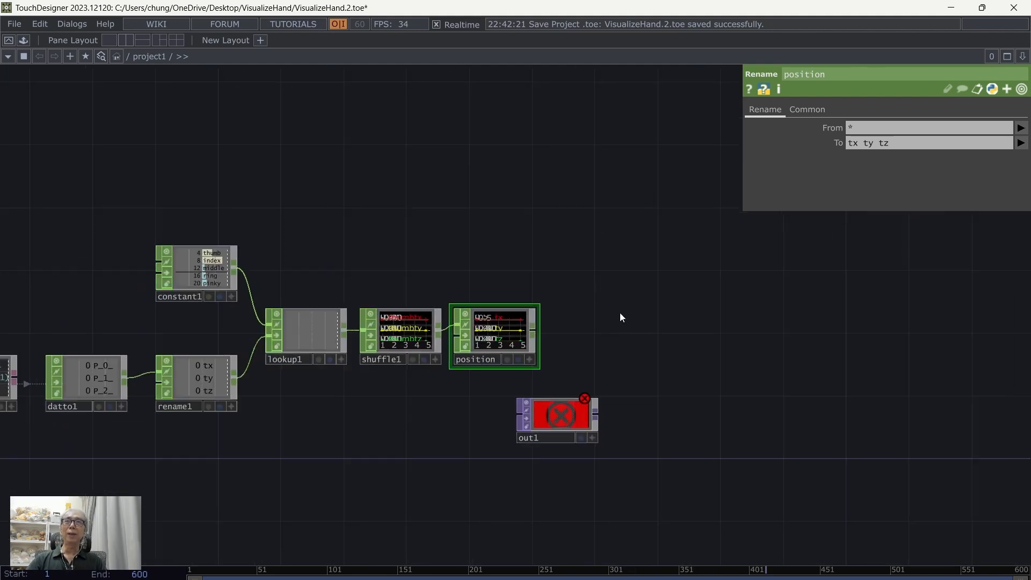
drag(567, 425, 741, 472)
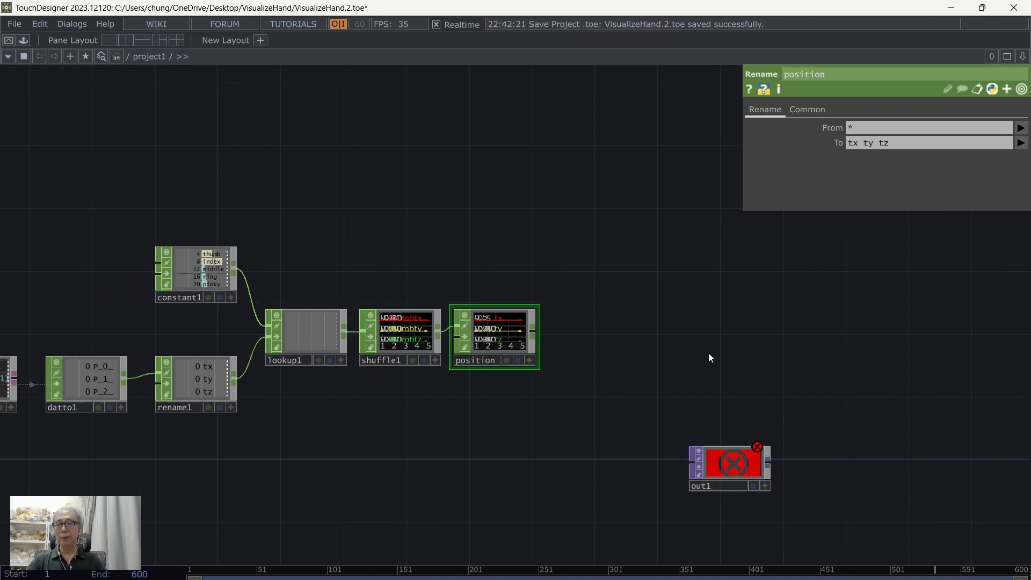
Step: Add a Circle SOP in the empty area above the CHOP chain
key(Tab)
click(594, 182)
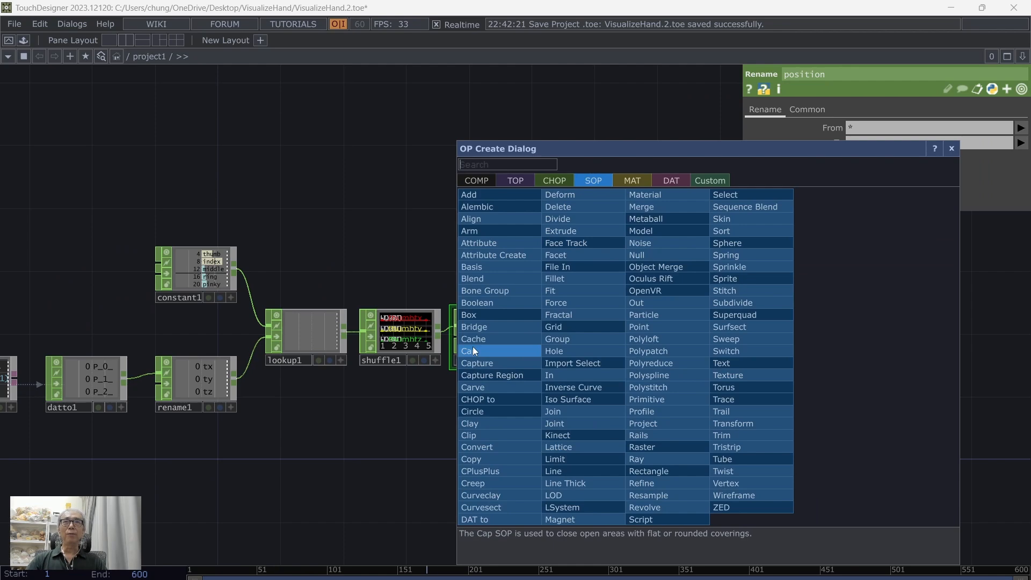
click(499, 410)
click(319, 171)
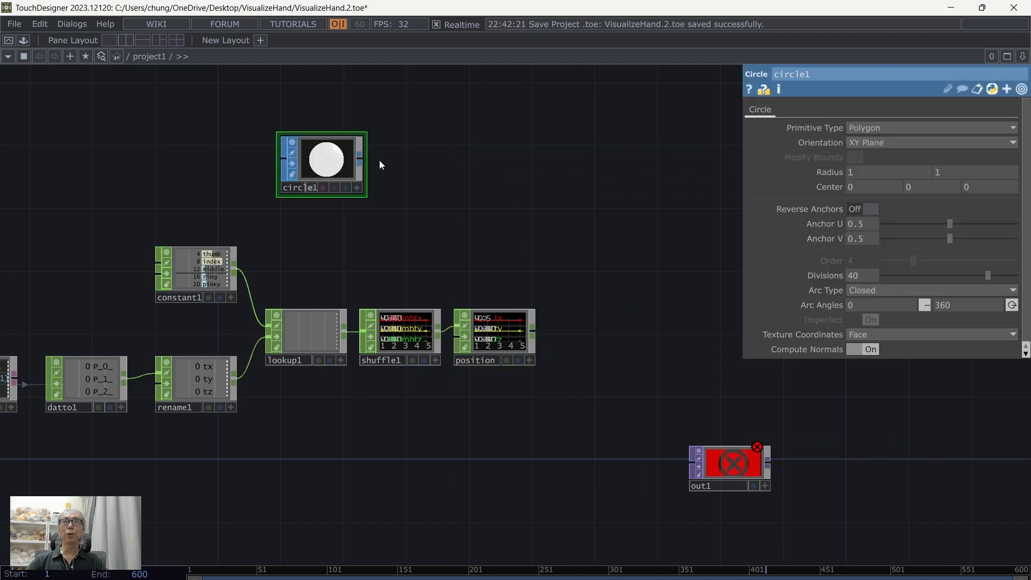
Step: Add a Transform SOP connected after circle1 and set its Uniform Scale to 0.02
key(Tab)
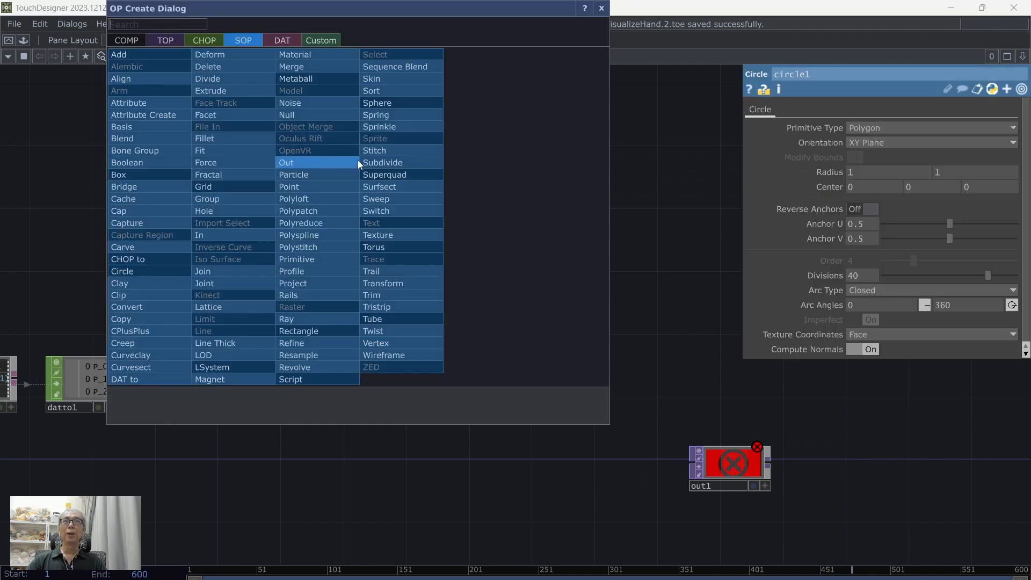
click(408, 282)
click(430, 166)
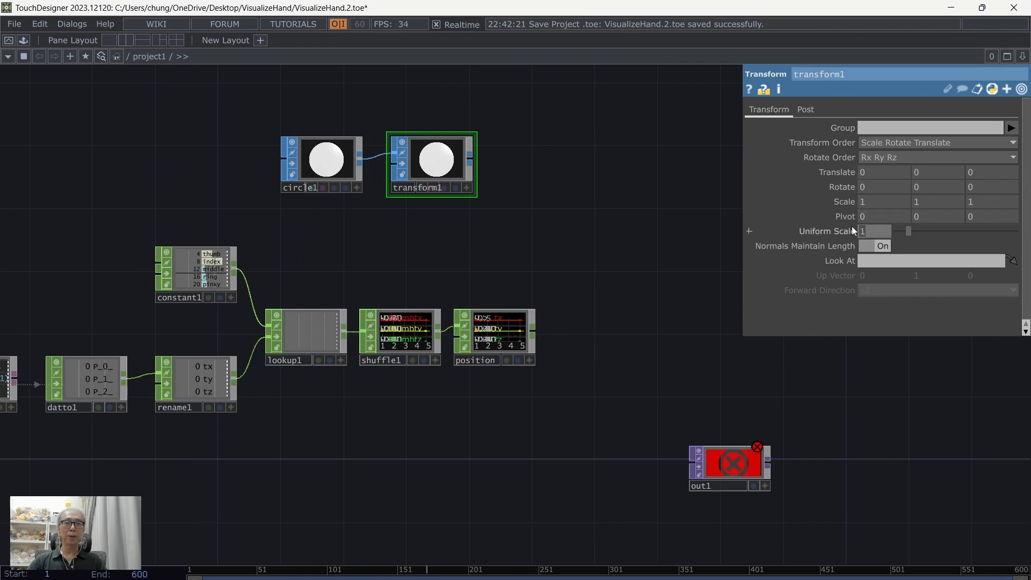
text(0.02)
key(Return)
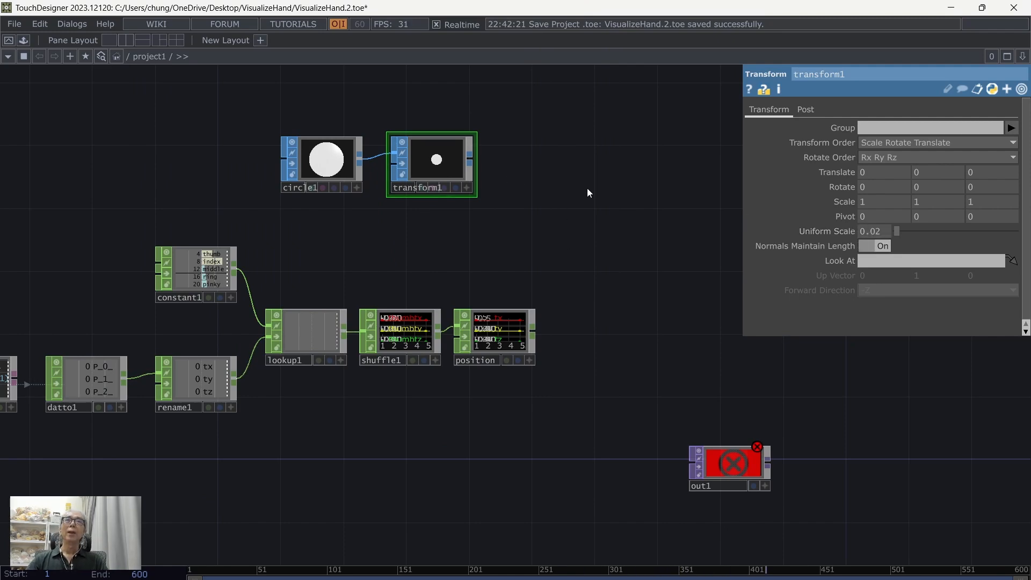
Step: Add a Geometry COMP after transform1, connected to its output
drag(587, 188, 378, 240)
click(277, 208)
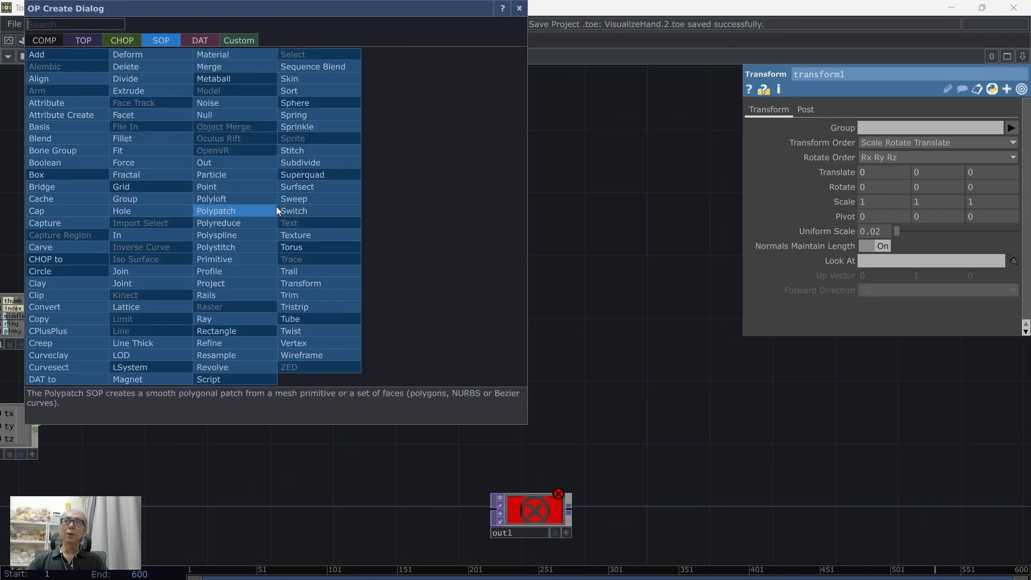
click(43, 41)
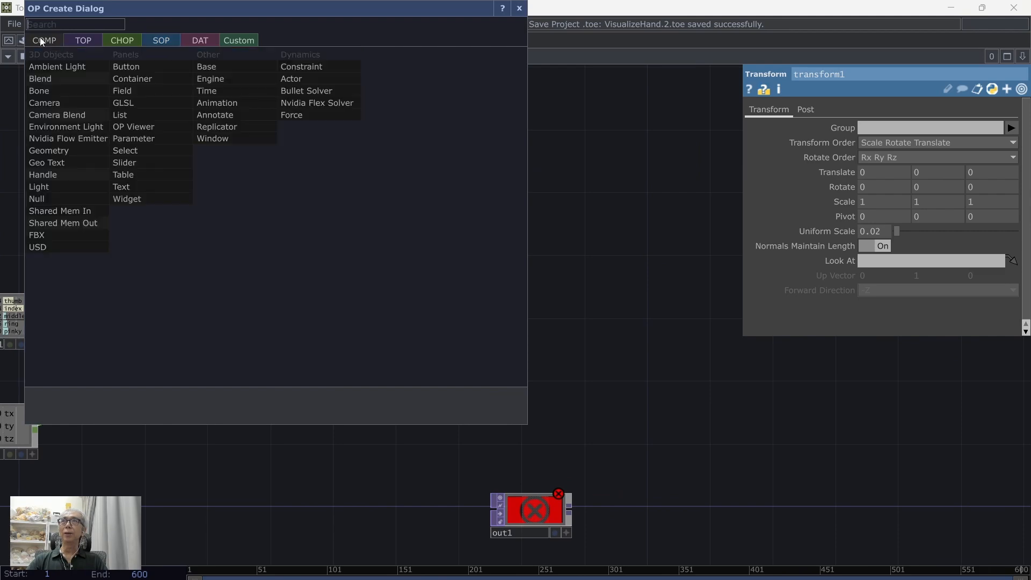
click(49, 151)
click(352, 208)
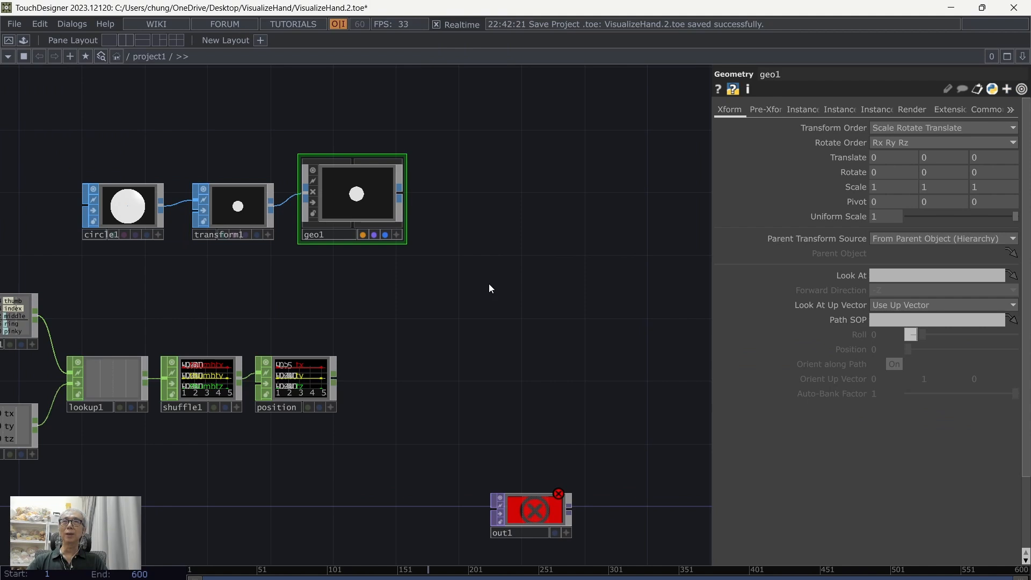
Step: Add a Camera COMP and a Light COMP in a row beside geo1
key(Tab)
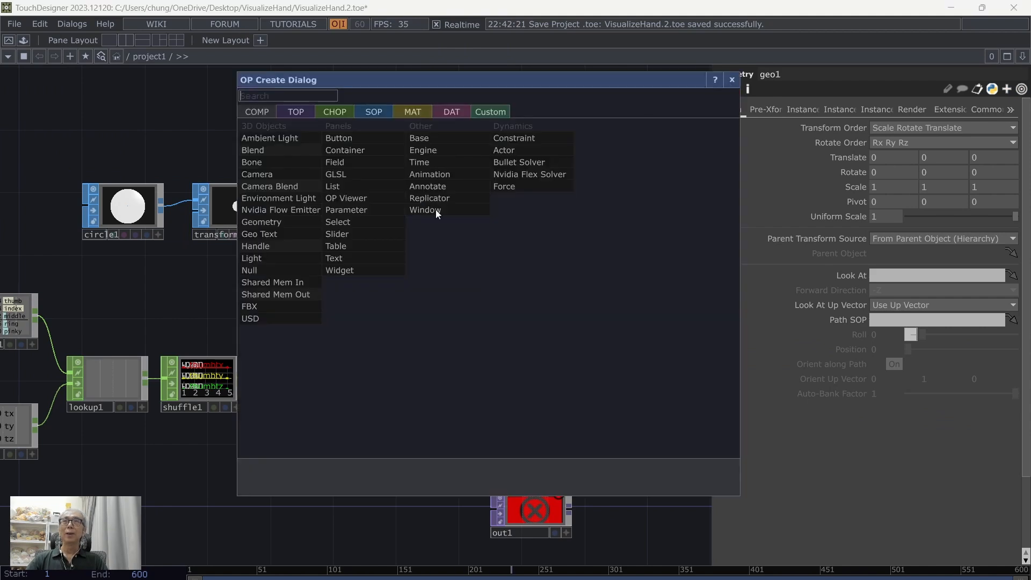
click(256, 174)
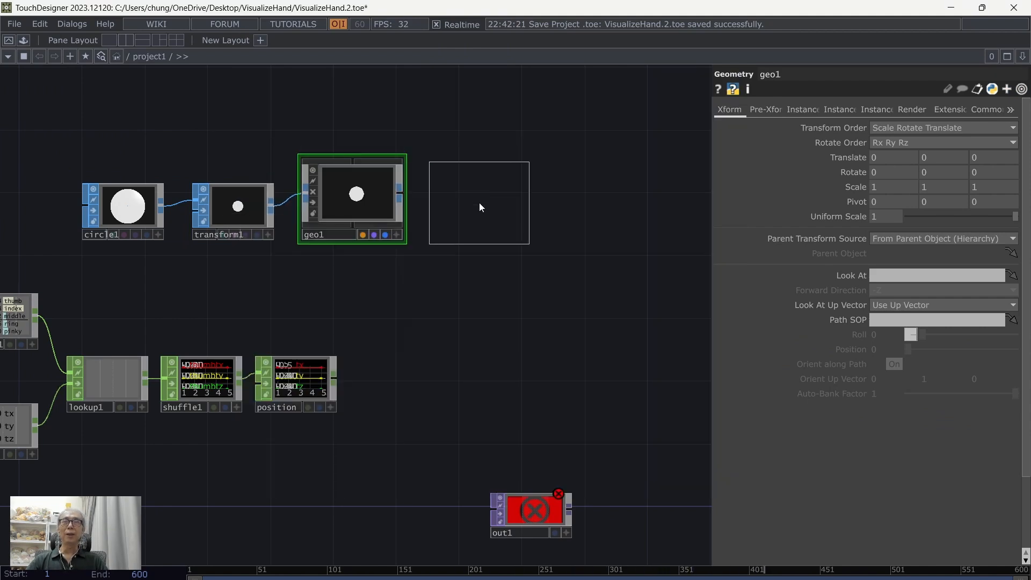
click(479, 202)
key(Tab)
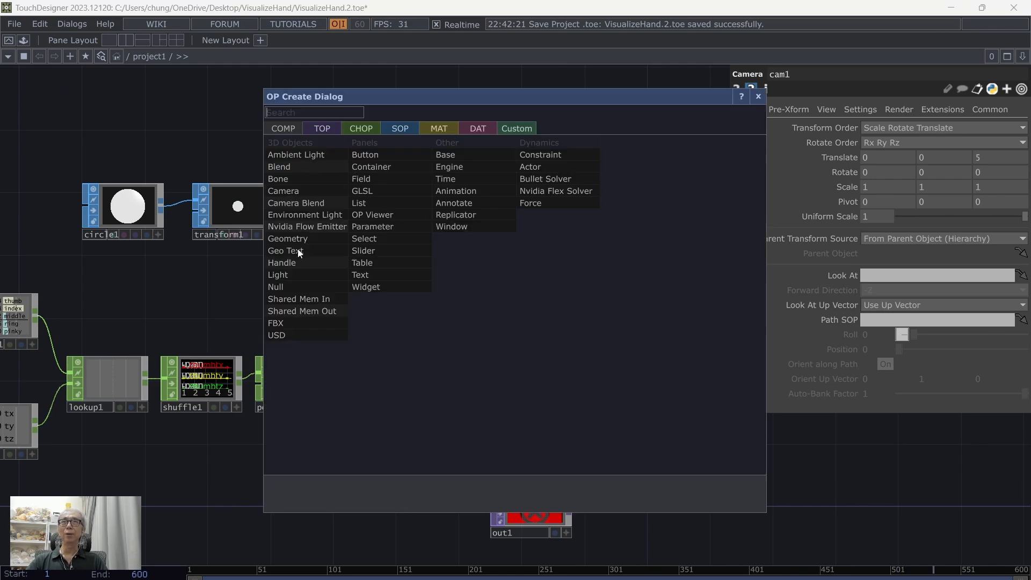
click(289, 274)
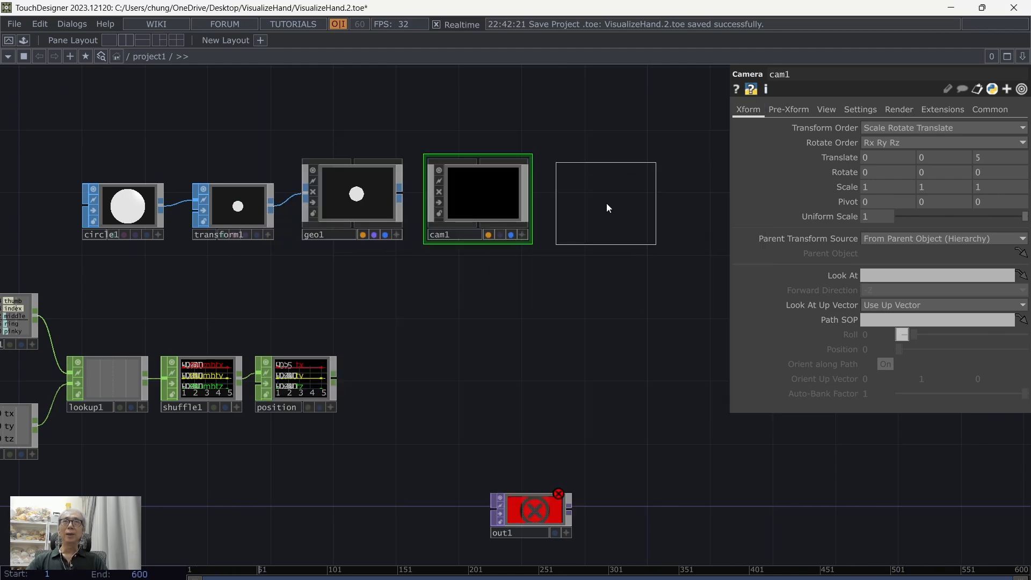
click(607, 203)
Step: Add a Render TOP above the geometry, camera and light components
drag(517, 314, 499, 357)
key(Tab)
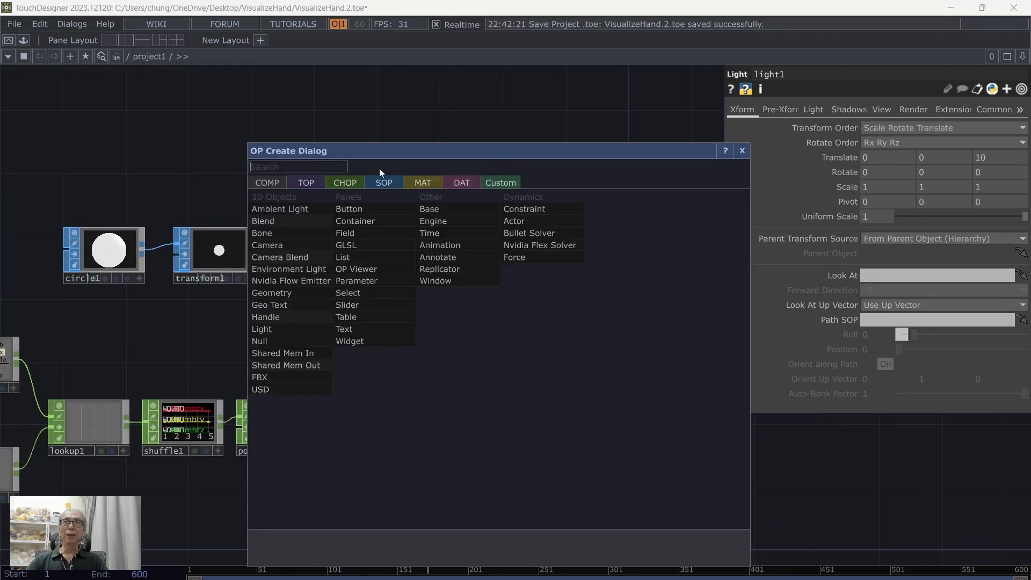
click(303, 183)
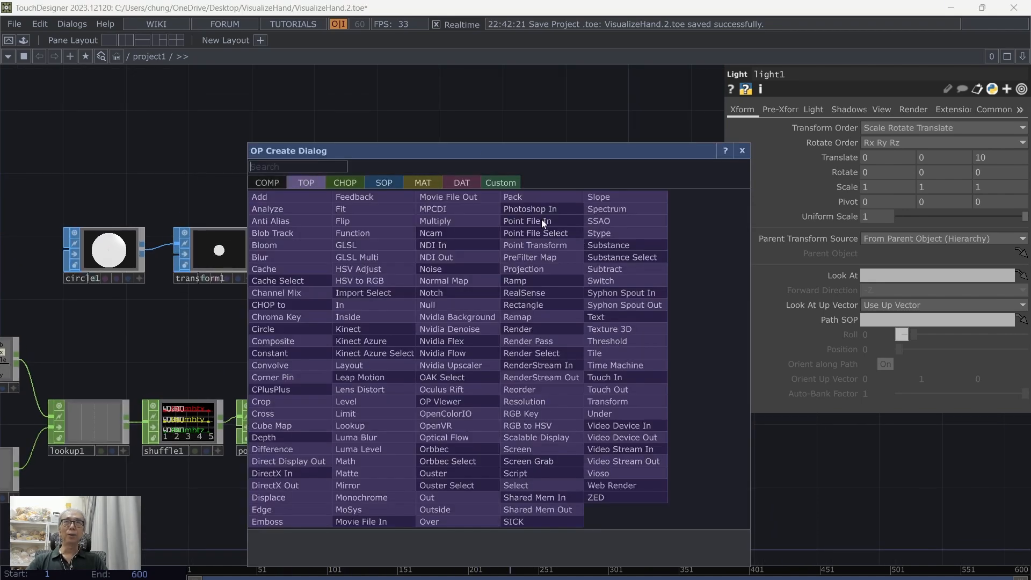
click(538, 326)
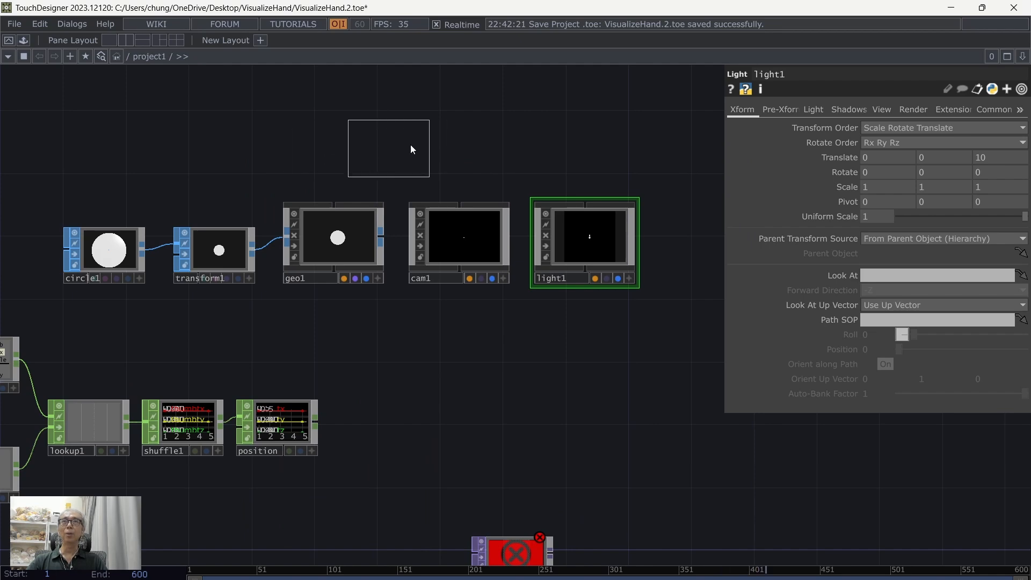
click(460, 147)
Step: Turn on Instancing for geo1 and assign the position CHOP as its Translate OP
drag(575, 381, 481, 373)
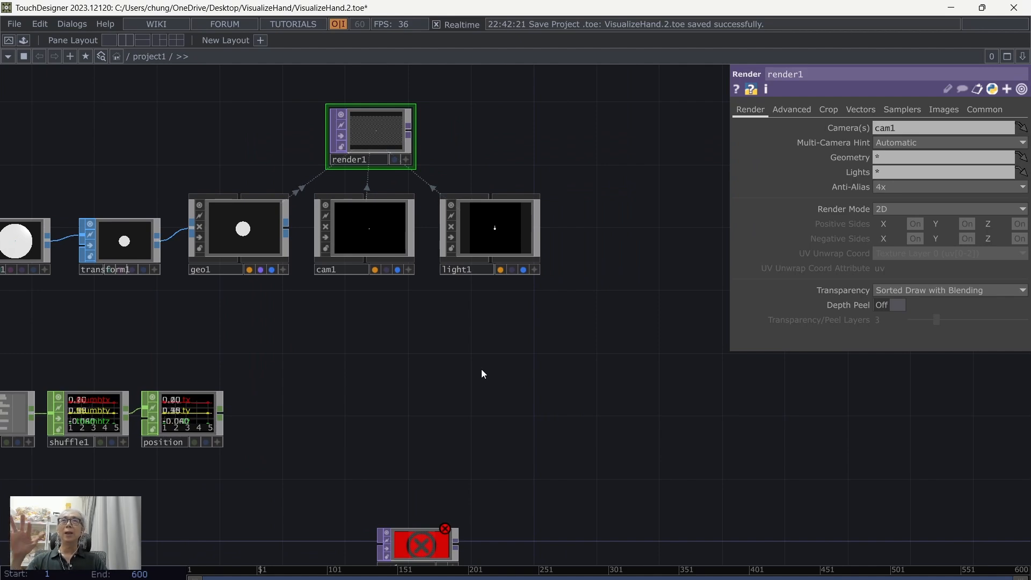
drag(337, 348, 438, 322)
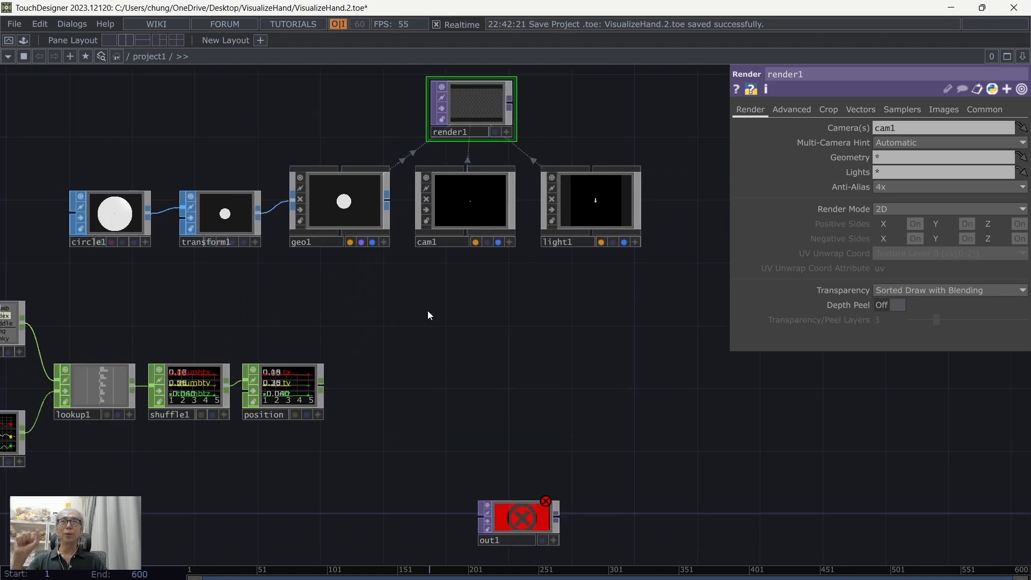
click(356, 210)
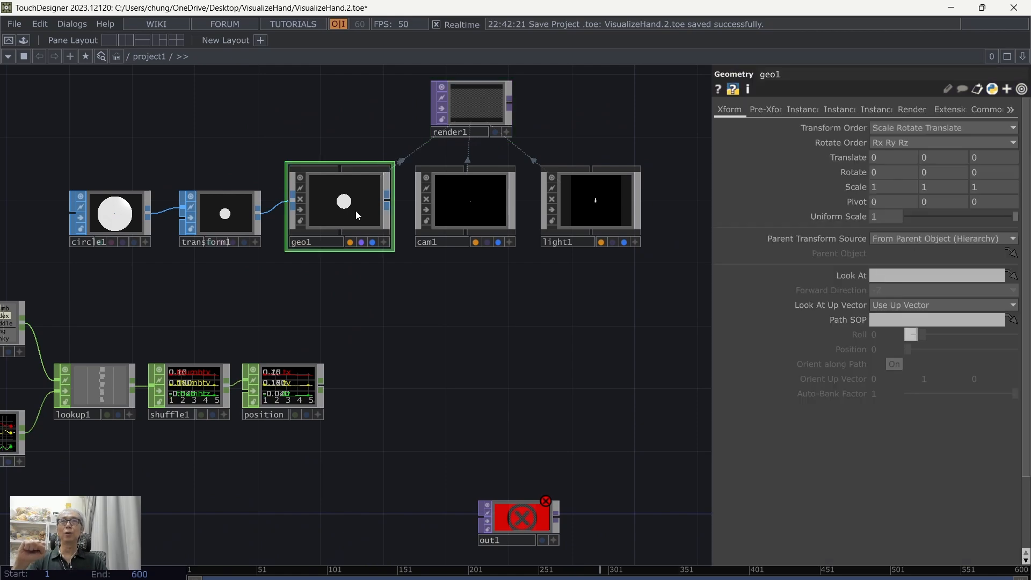
click(802, 111)
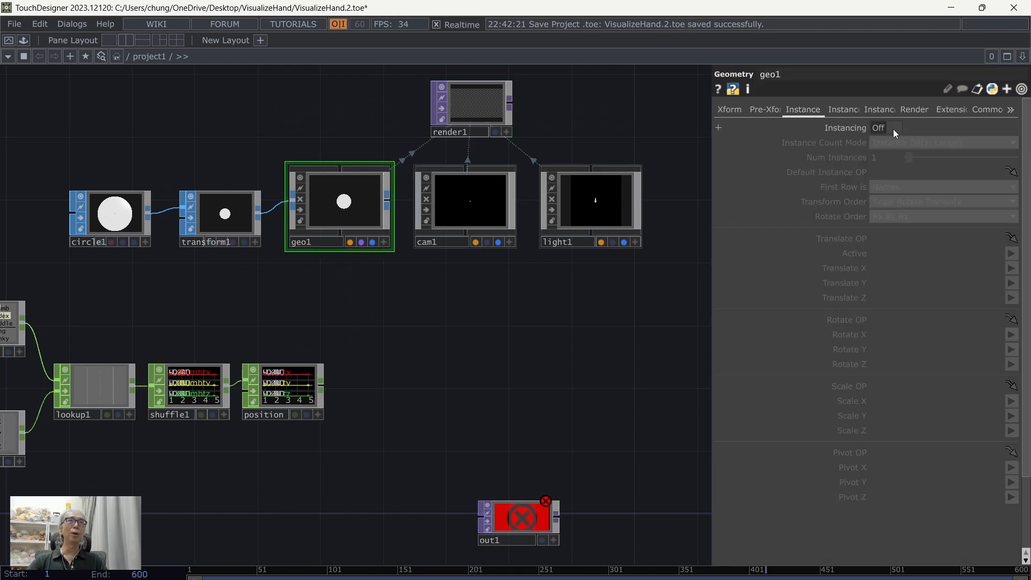
click(876, 127)
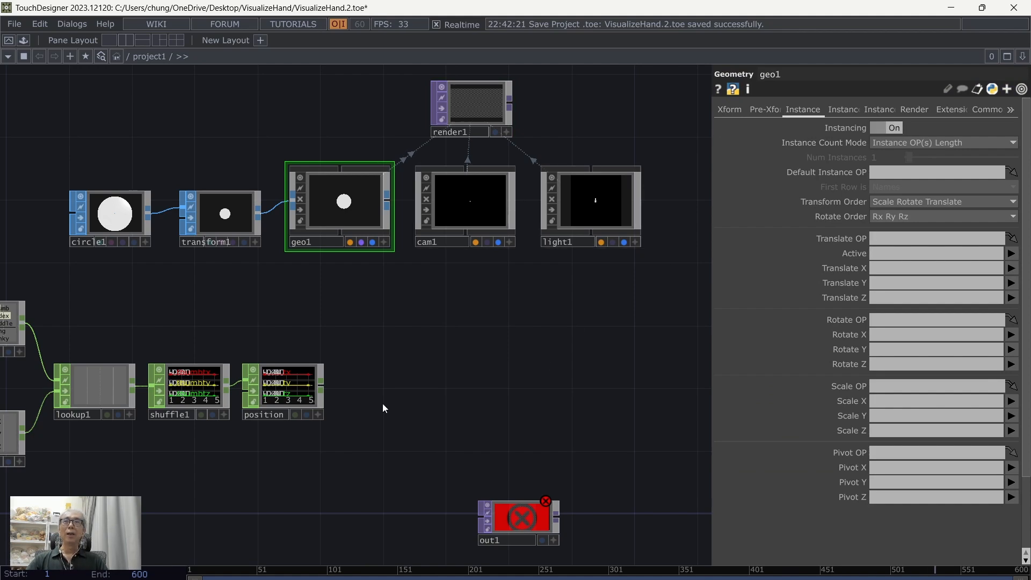
drag(382, 404, 497, 343)
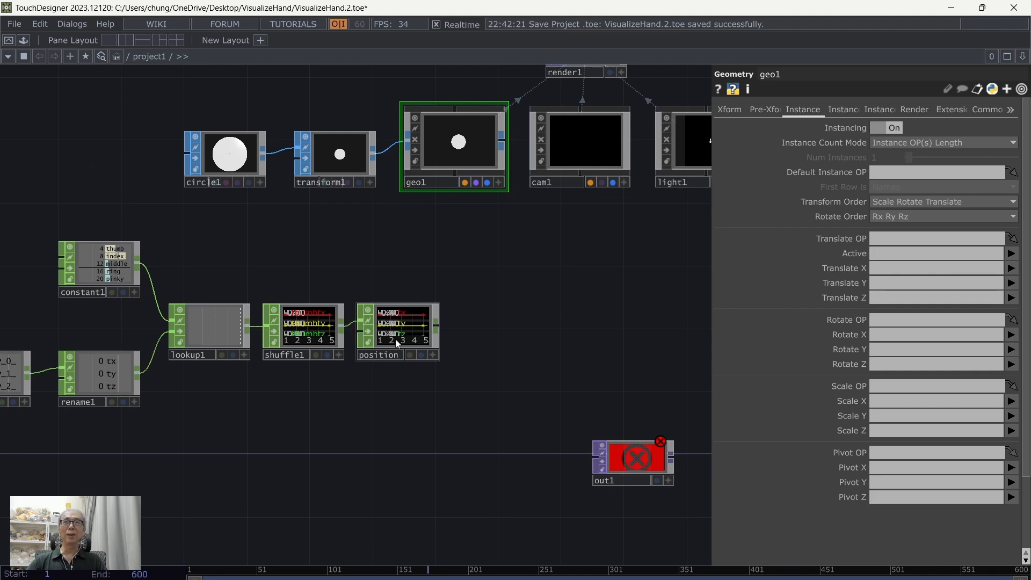
drag(404, 332, 897, 237)
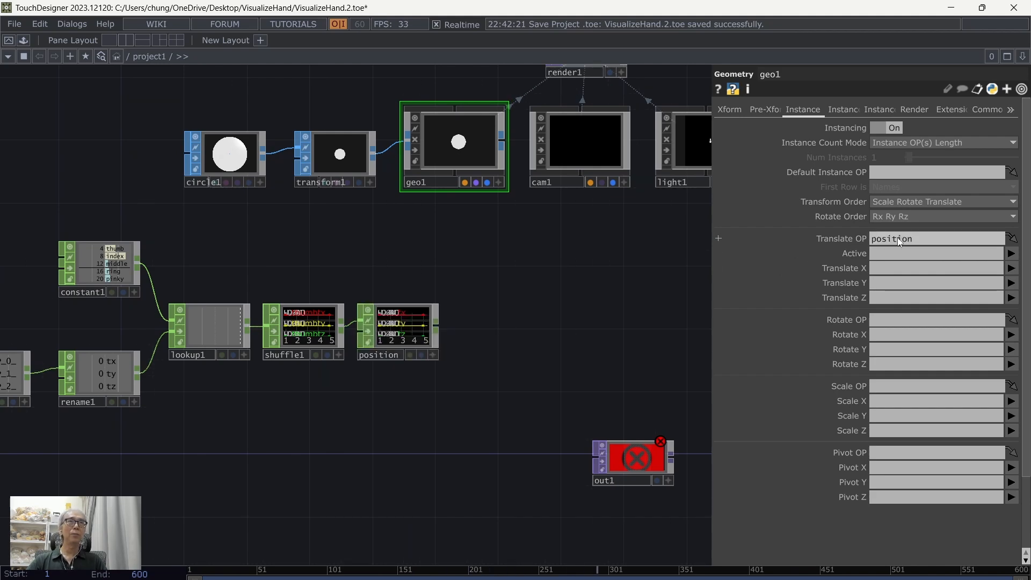
Step: Set geo1's instance Translate X, Y and Z to the channels tx, ty and tz
click(1011, 268)
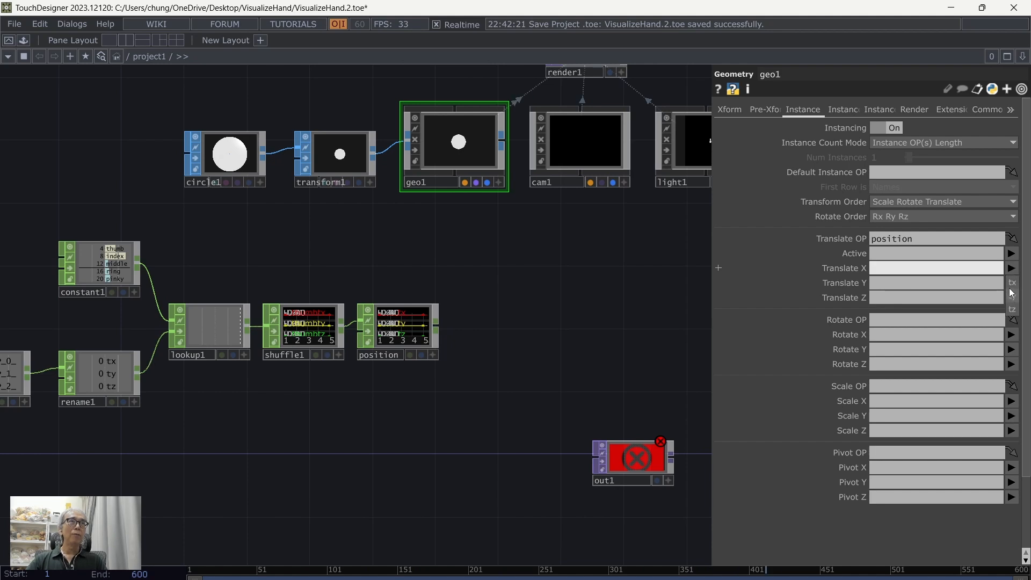
click(1011, 283)
click(1012, 283)
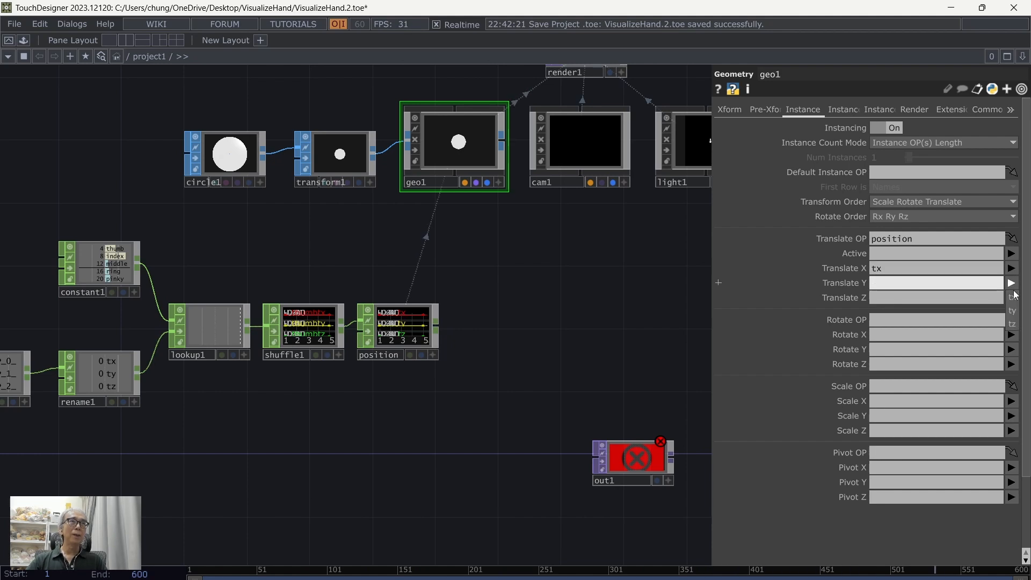
click(1016, 312)
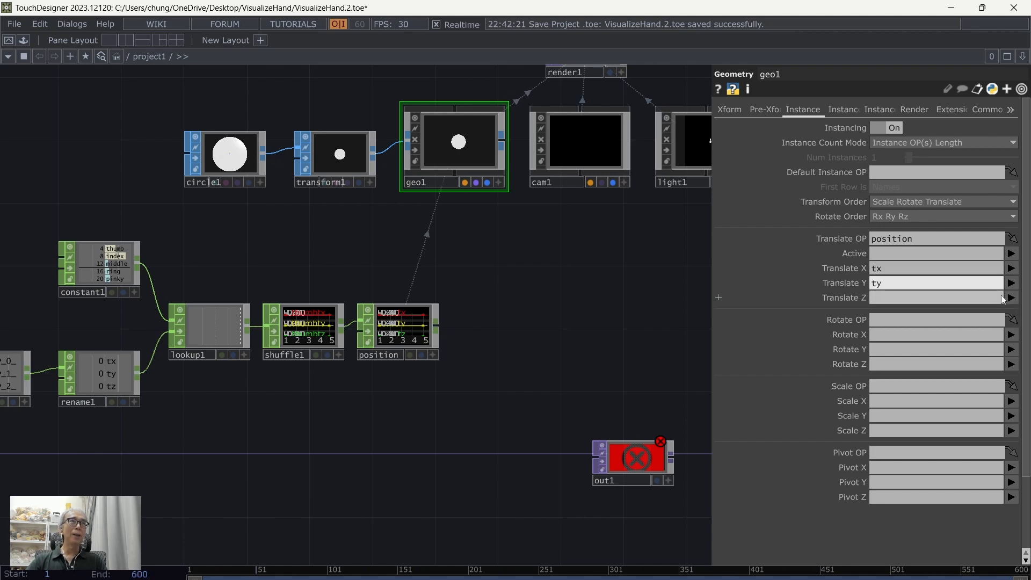
click(1014, 298)
click(1016, 339)
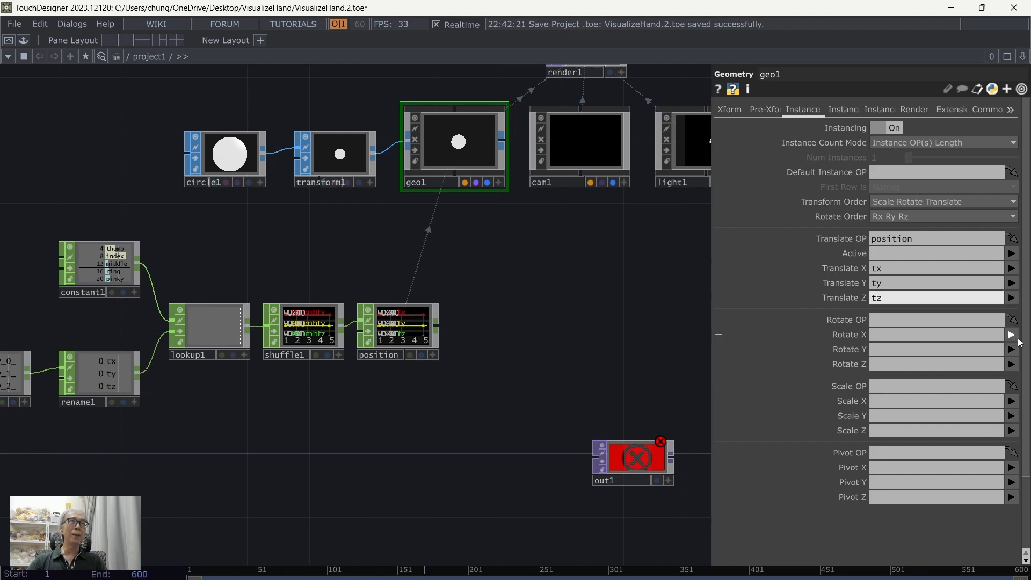
Step: Examine the instanced circles in geo1's viewer while a hand moves in front of the camera
drag(580, 284, 482, 362)
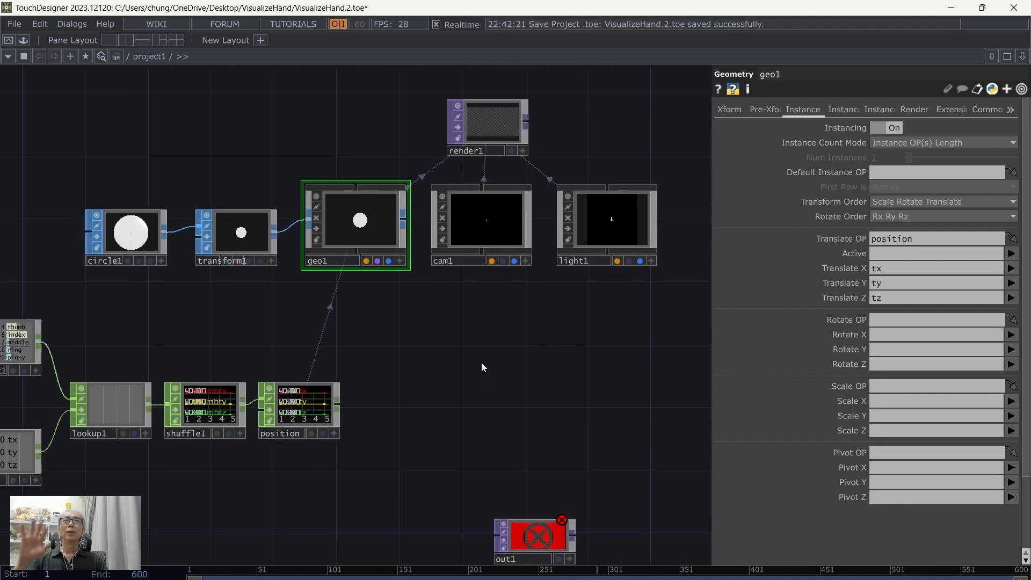
scroll(481, 333, down, 3)
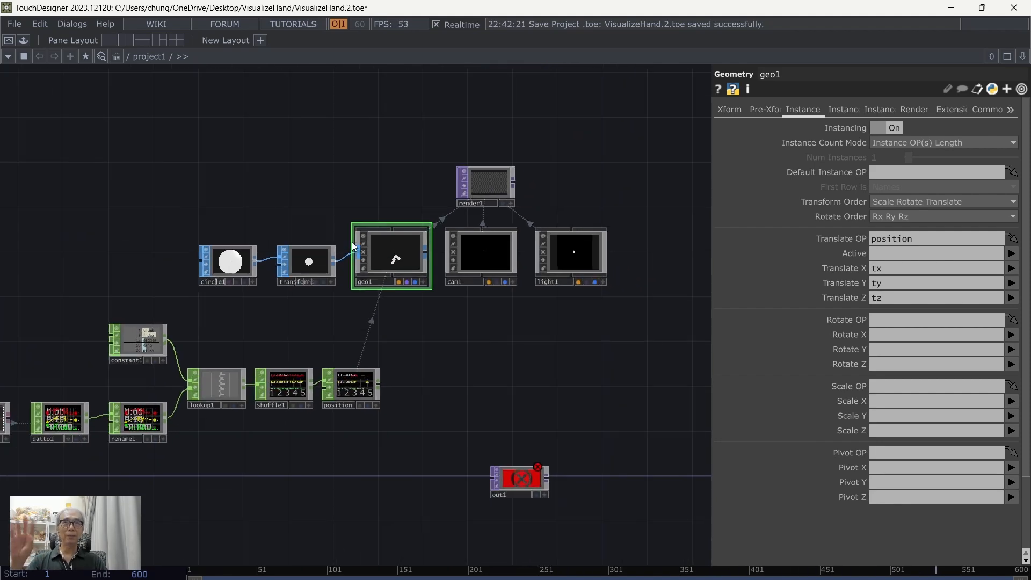
scroll(483, 404, up, 3)
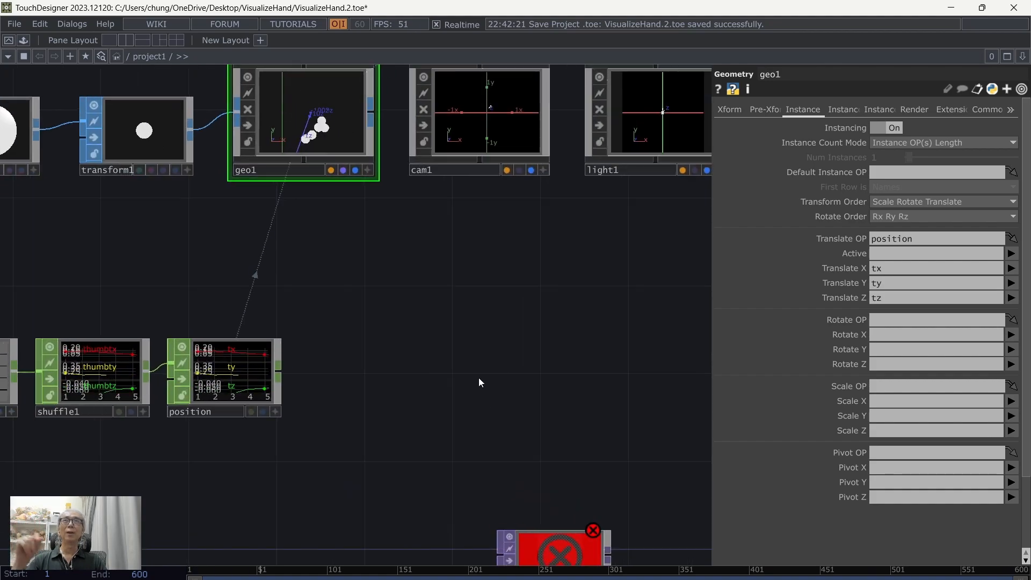
scroll(479, 378, down, 2)
scroll(479, 378, down, 2)
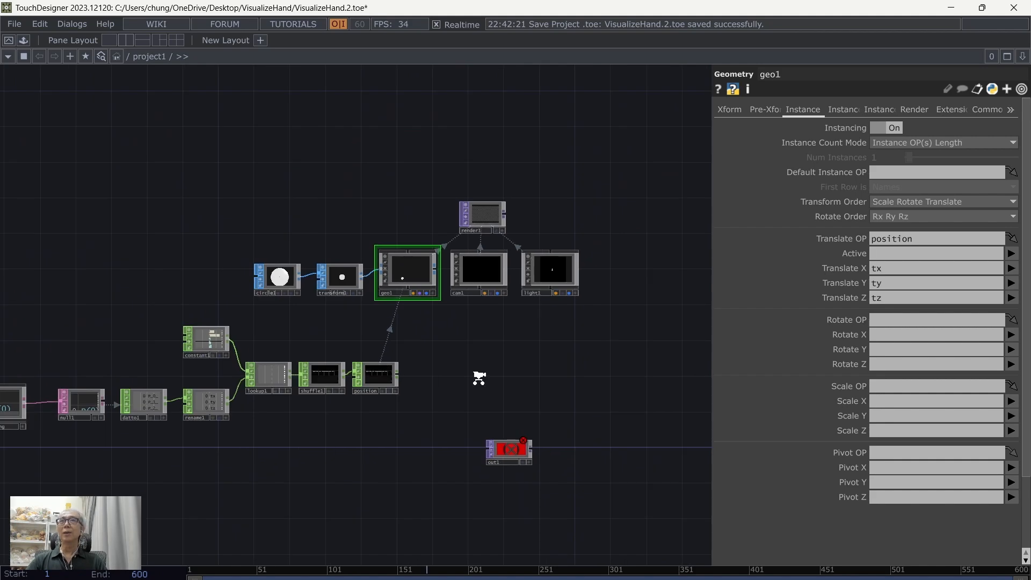
scroll(479, 378, down, 2)
Step: Add a Composite TOP above the geometry and render part of the network
middle_drag(478, 367, 546, 385)
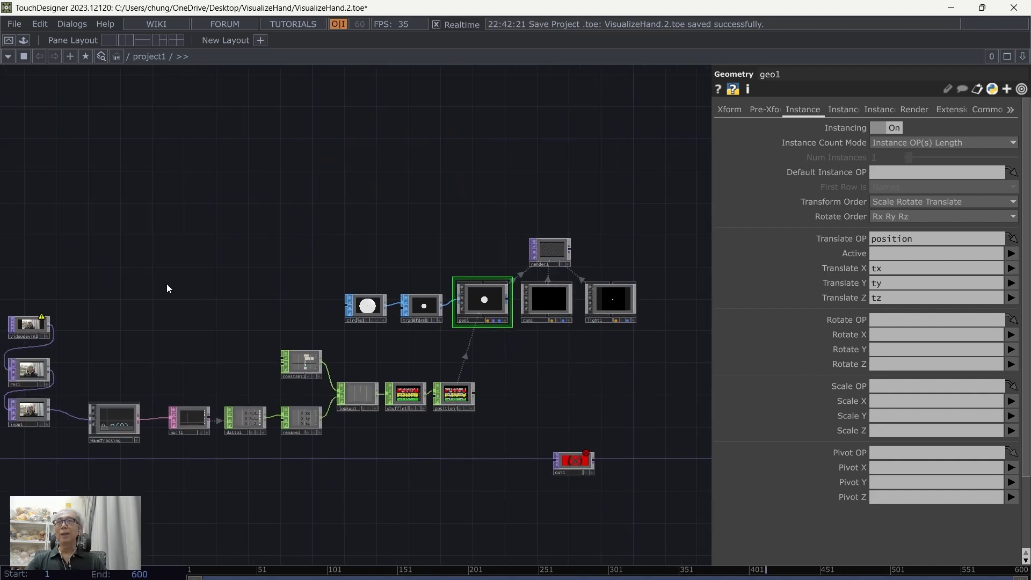
scroll(166, 285, up, 2)
drag(229, 325, 418, 213)
drag(275, 314, 250, 307)
key(Tab)
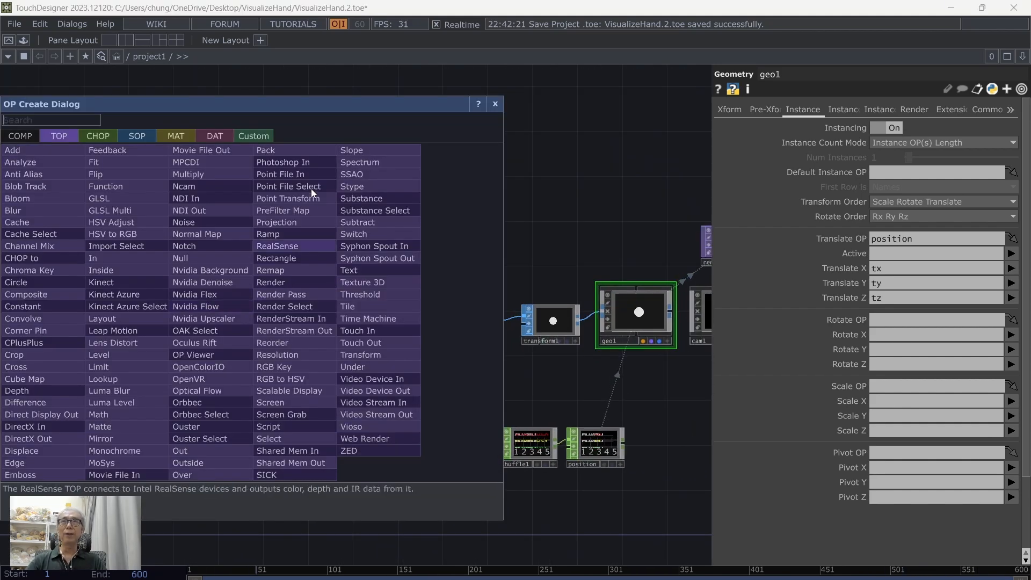
click(55, 290)
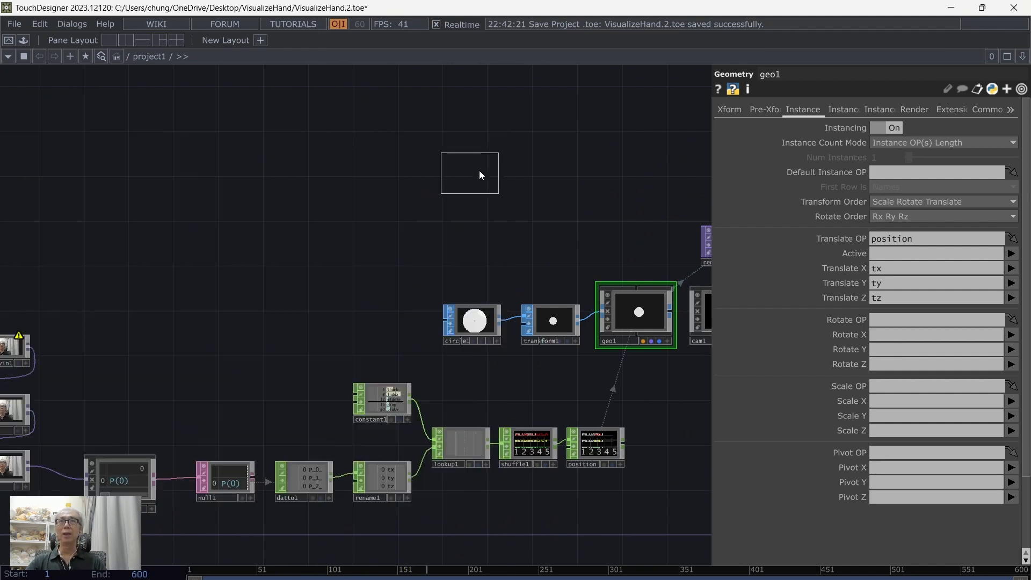
click(611, 137)
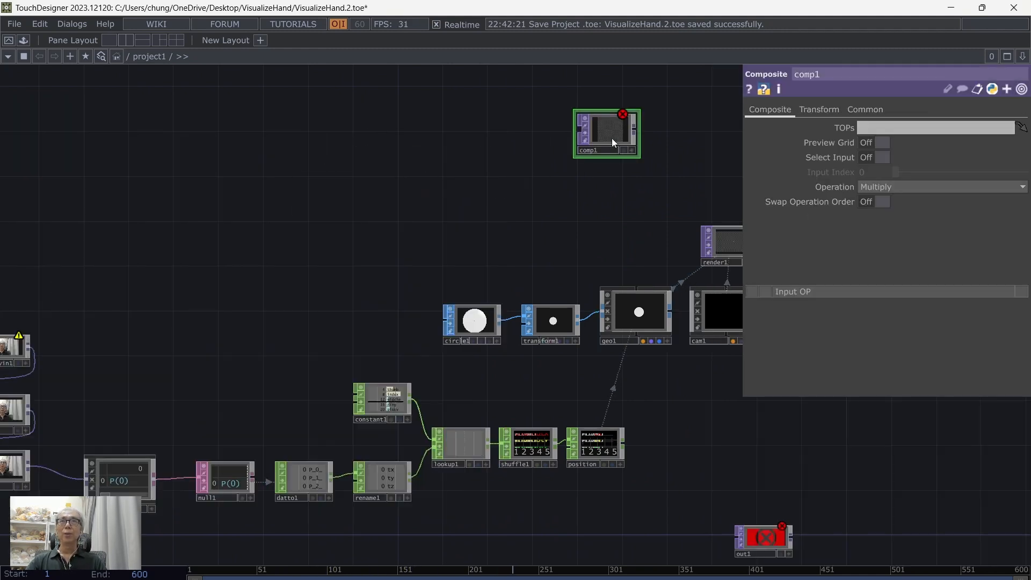
Step: Connect the output of videodevin1 to comp1 as its first input
click(30, 410)
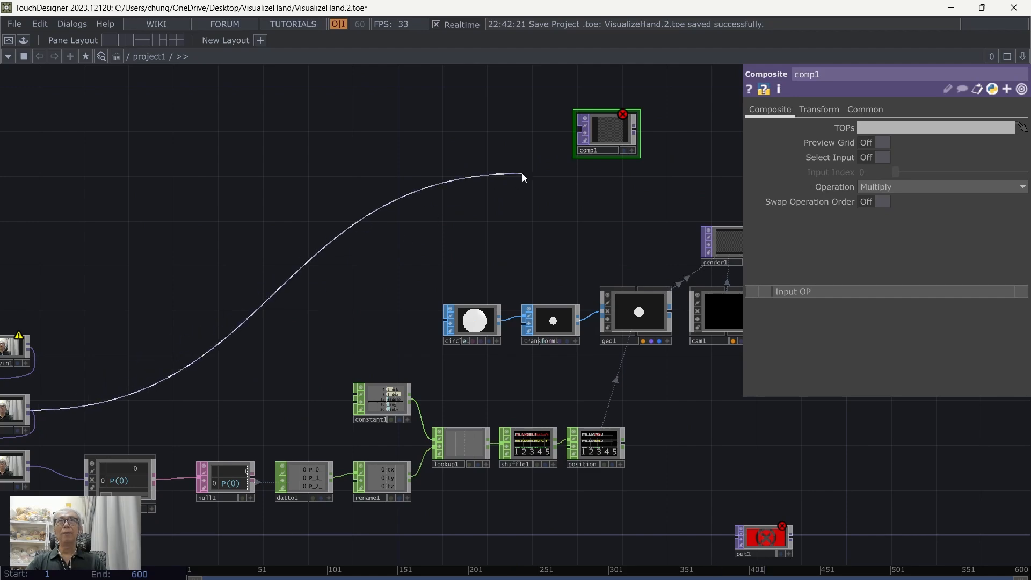
click(479, 186)
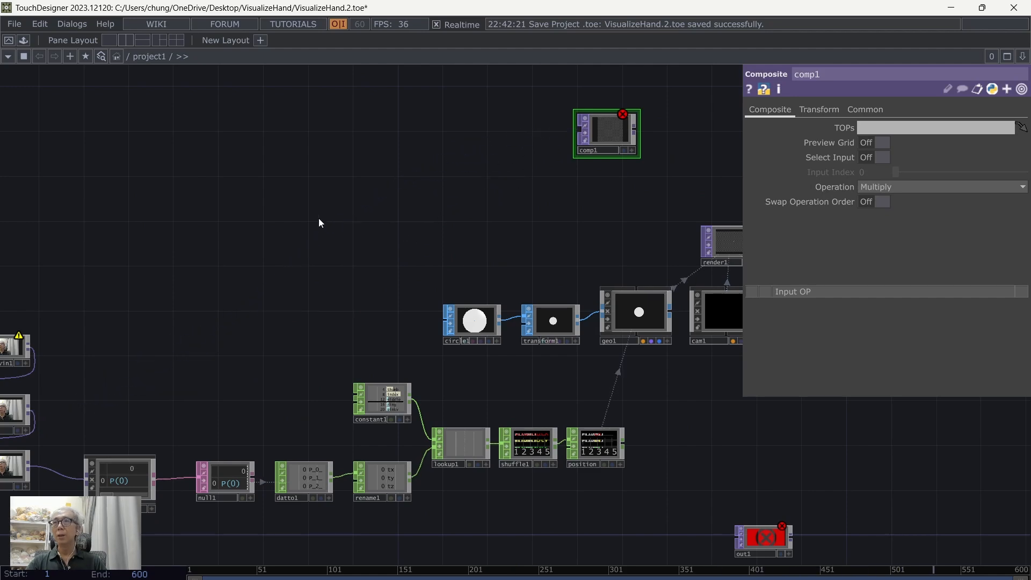
drag(307, 294, 422, 273)
drag(251, 294, 163, 296)
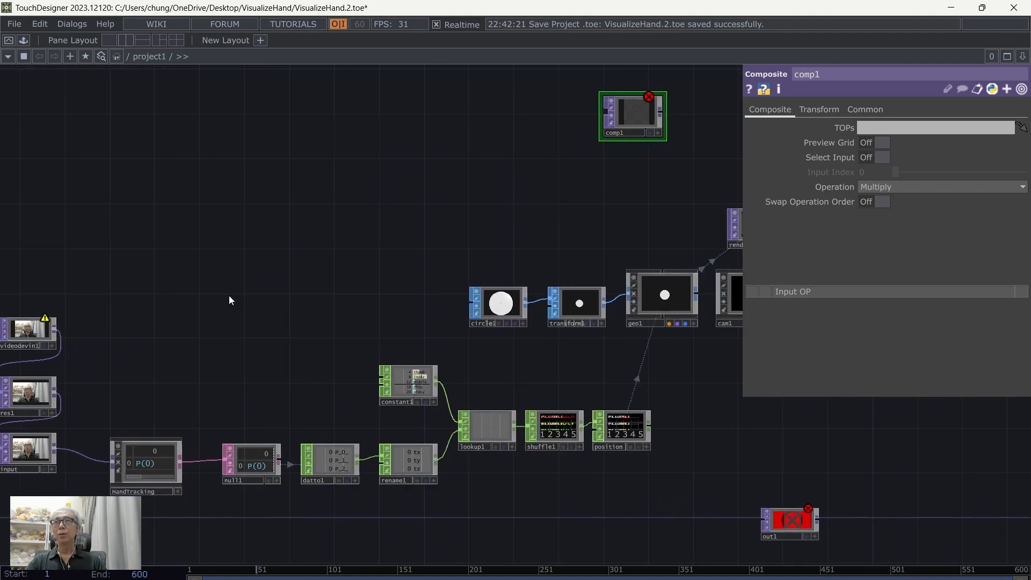
click(55, 329)
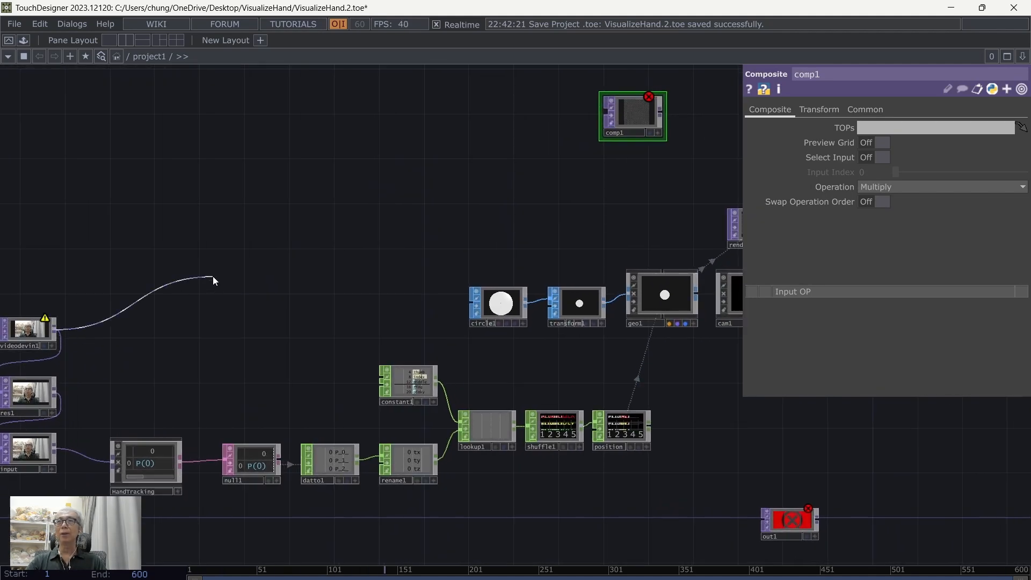
click(604, 124)
Step: Move comp1 above render1 and connect render1 to it as the second input
drag(604, 172, 370, 214)
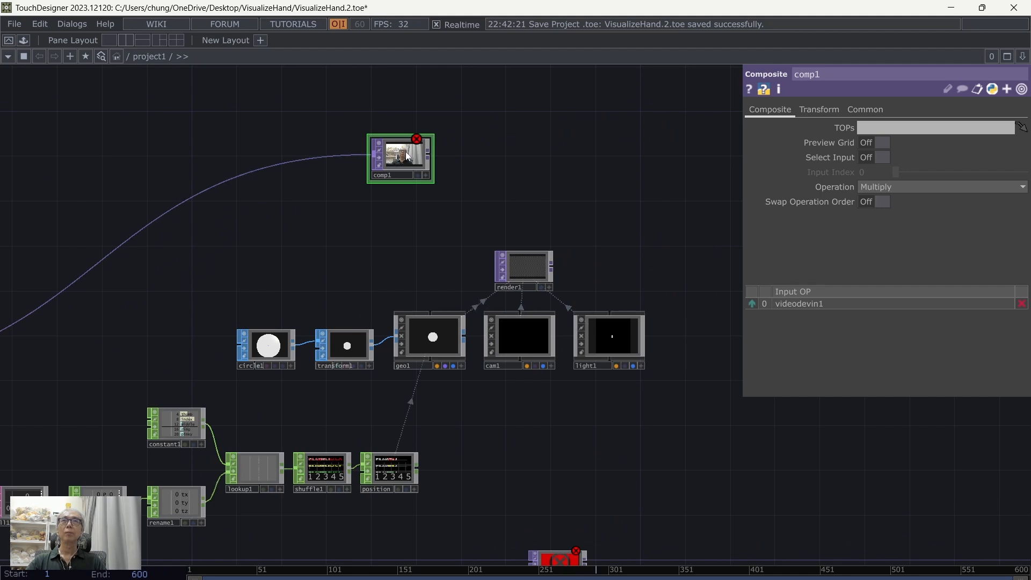
drag(404, 151, 561, 161)
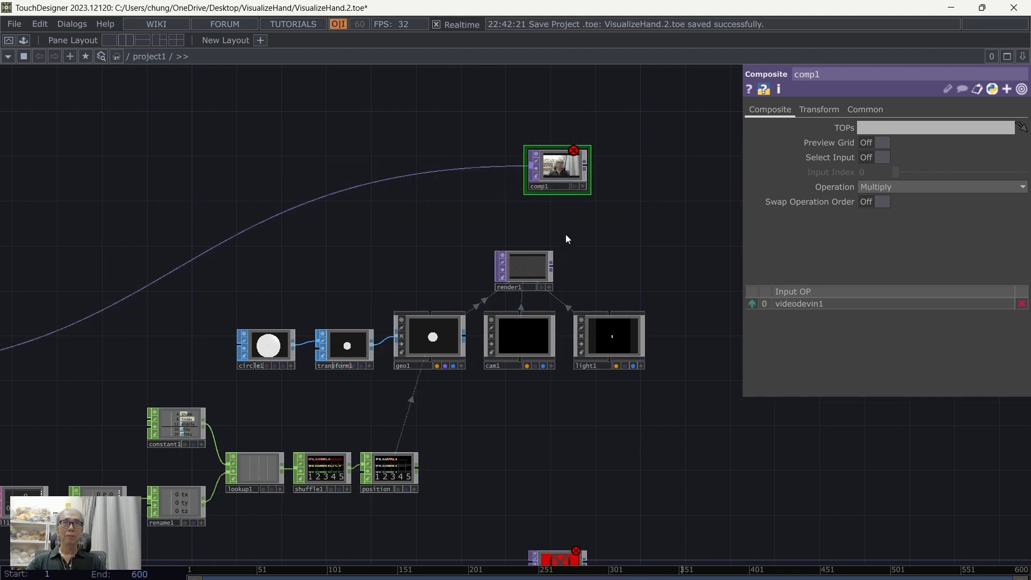
click(551, 263)
click(530, 177)
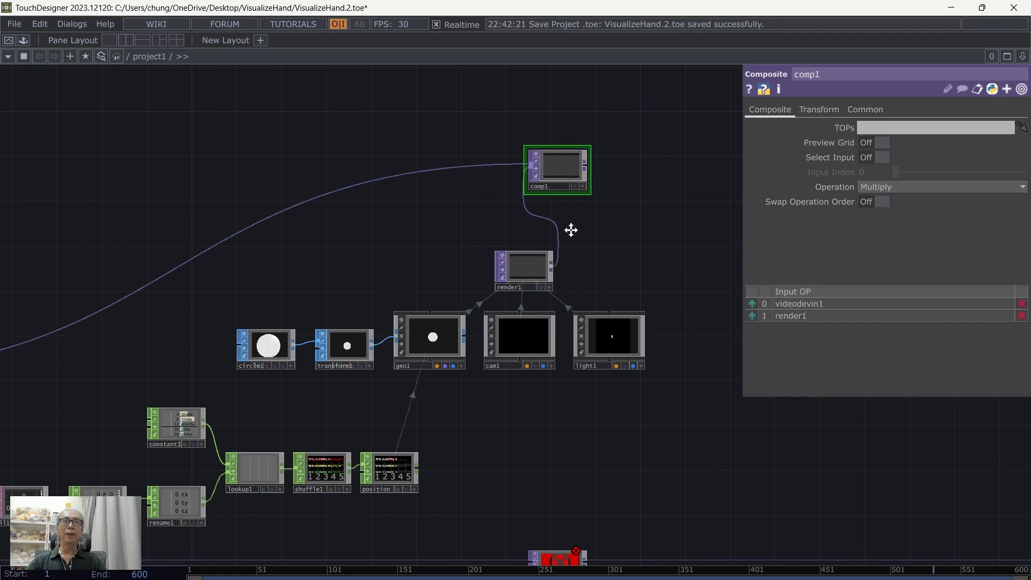
Step: Set comp1's Operation to Under
drag(571, 230, 517, 229)
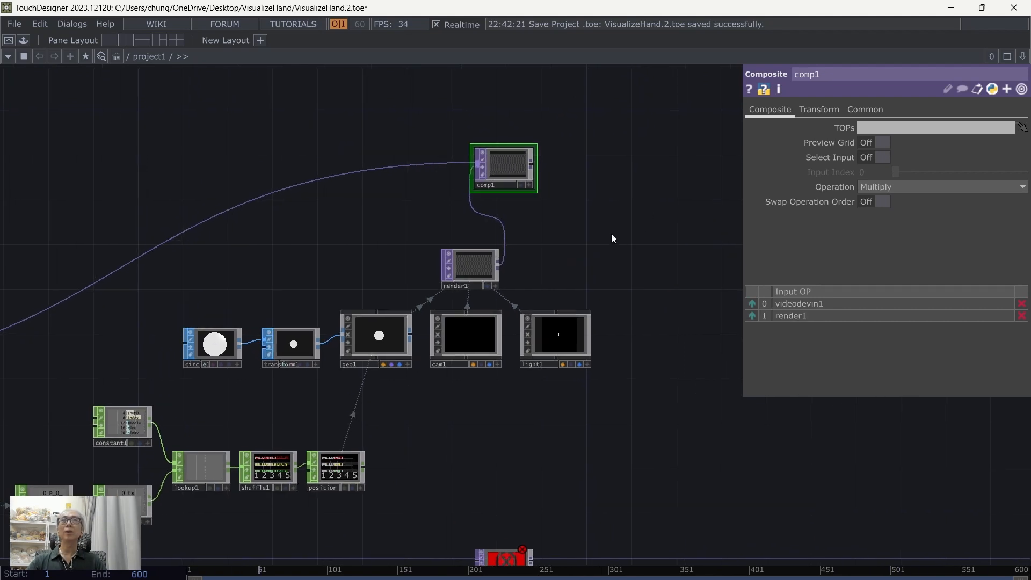
click(922, 187)
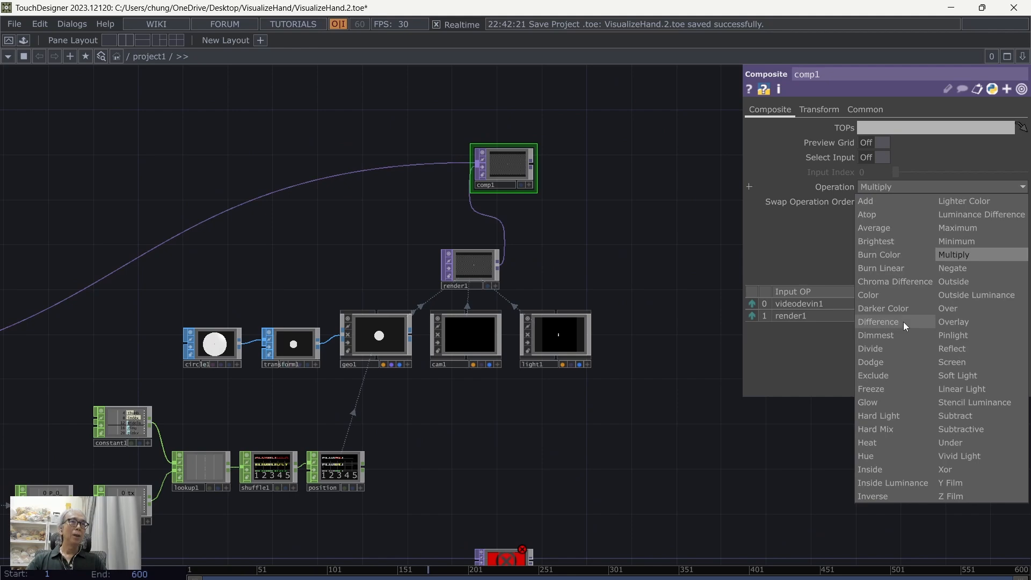
click(951, 443)
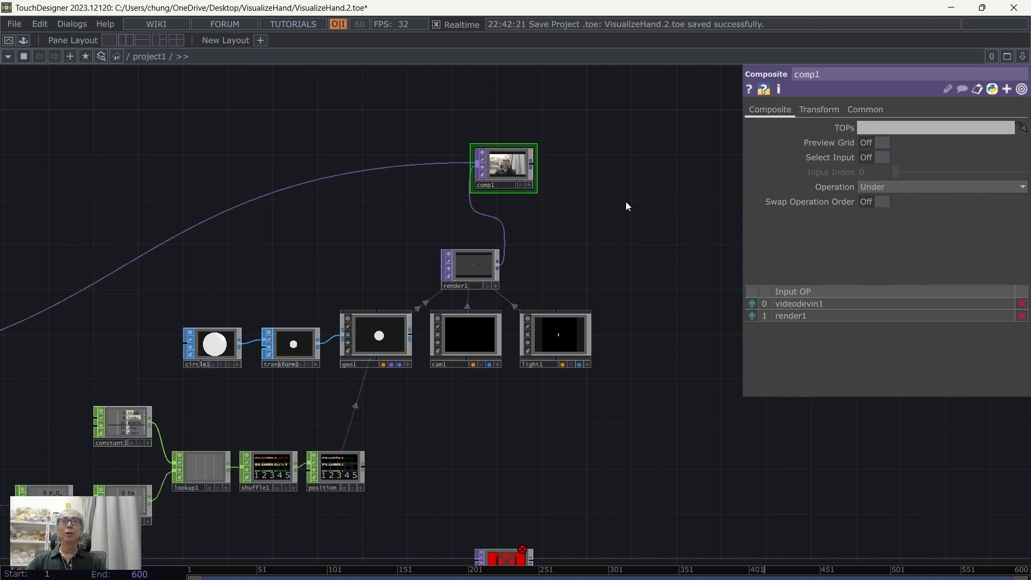
Step: Move out1 beside comp1 and connect comp1's output to it
drag(597, 190, 545, 173)
drag(462, 546, 585, 153)
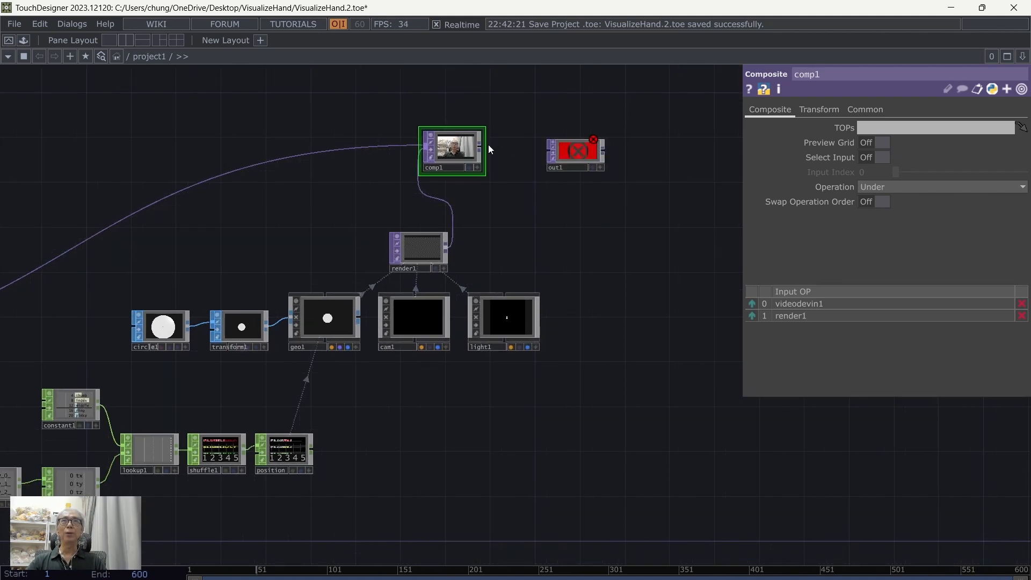
drag(480, 146, 551, 151)
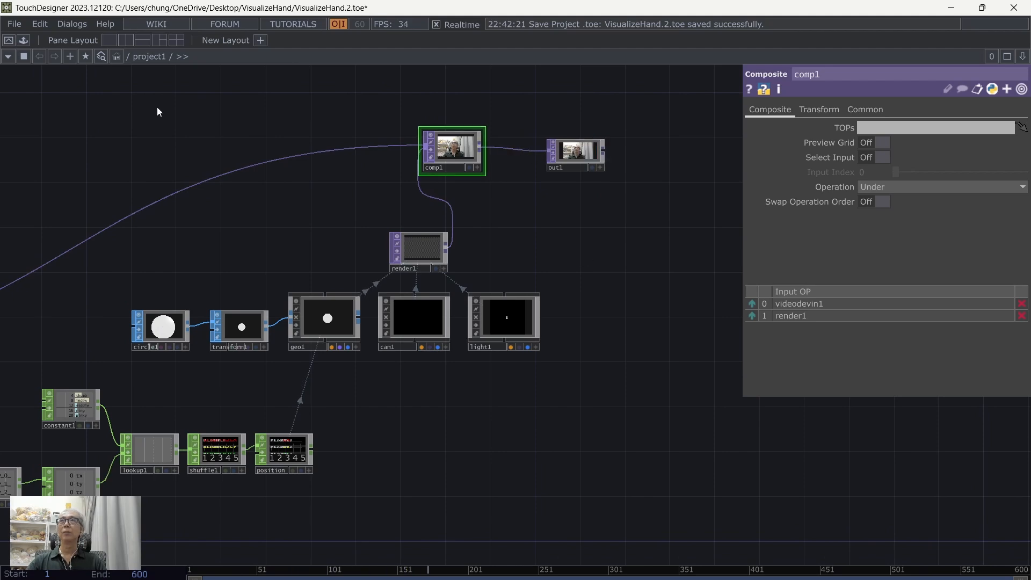
Step: Display comp1 as the network background to check the circles against the fingertips, and turn the display off again
click(467, 166)
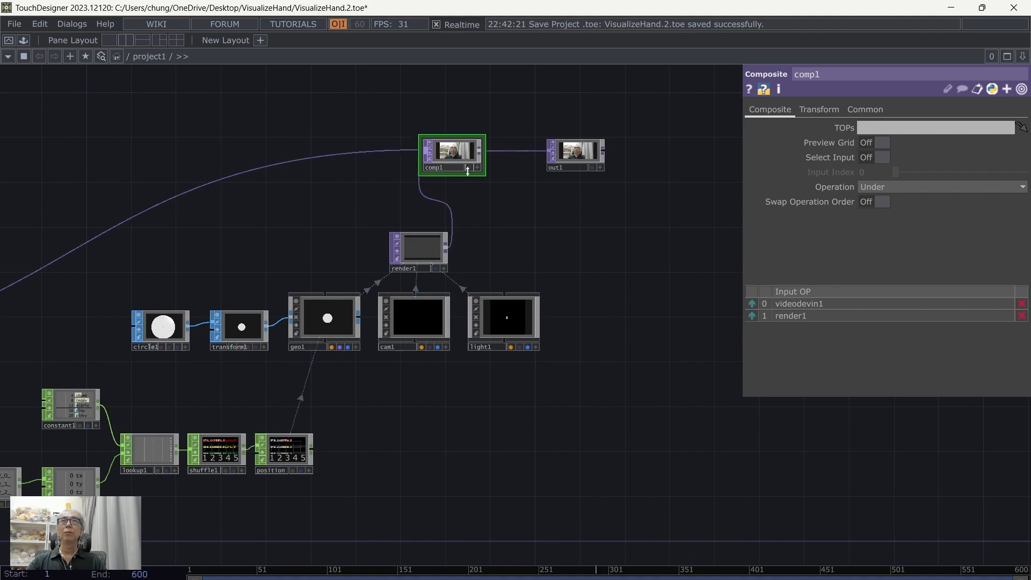
click(469, 168)
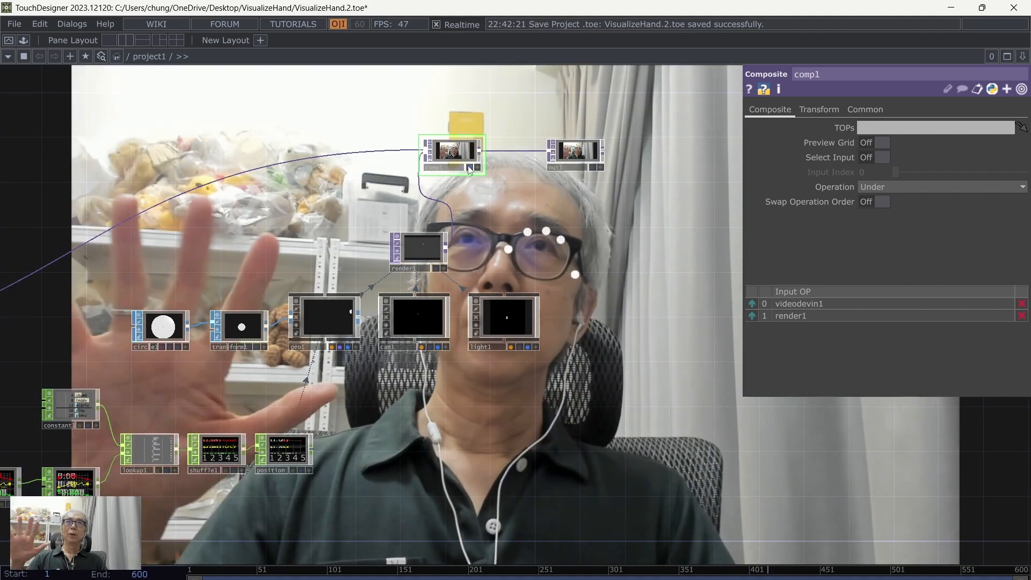
drag(395, 394, 437, 396)
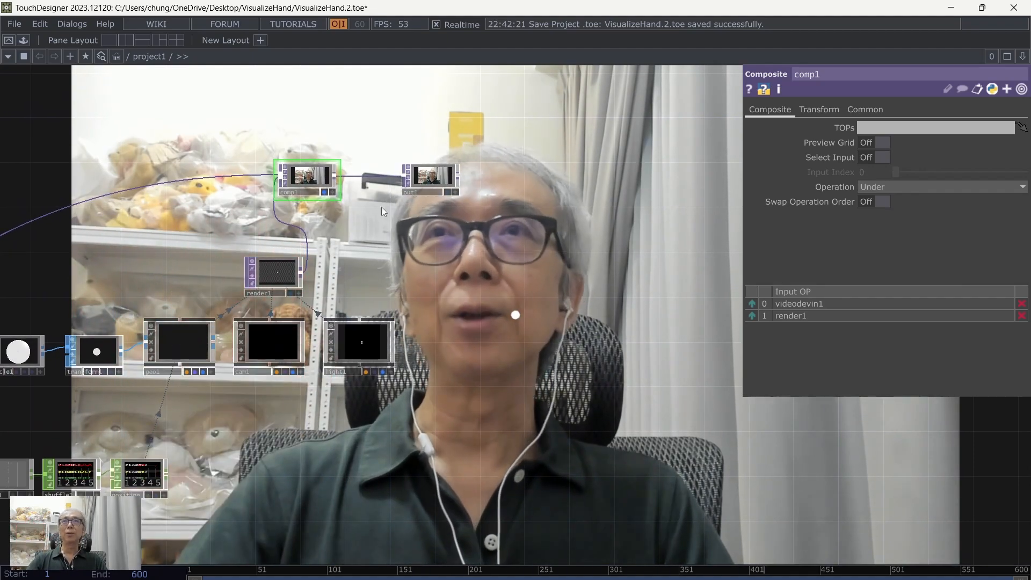
click(326, 192)
drag(445, 221, 551, 185)
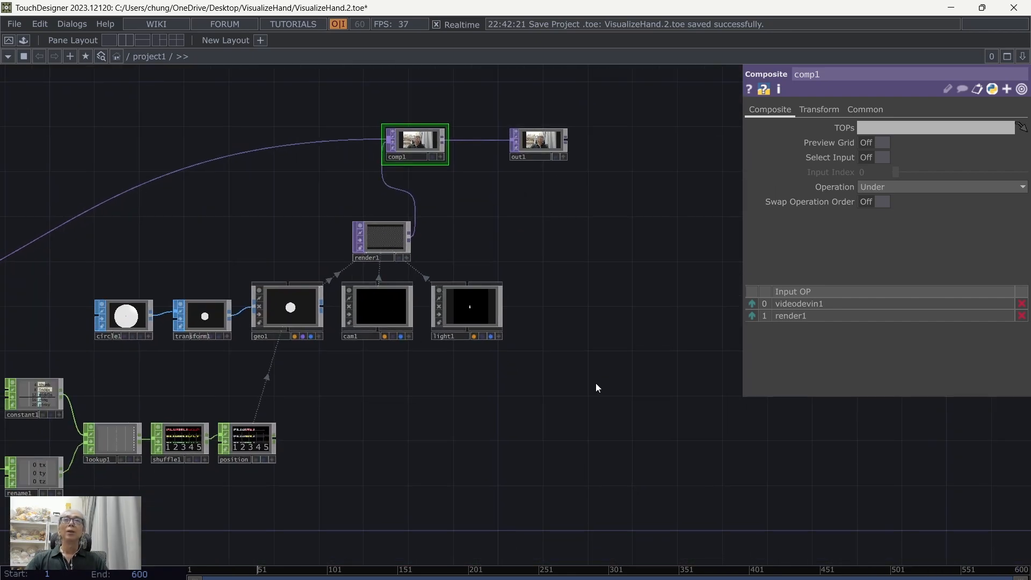
Step: Switch cam1's Projection to Orthographic and set its Ortho Width to 1
scroll(580, 378, up, 3)
click(297, 279)
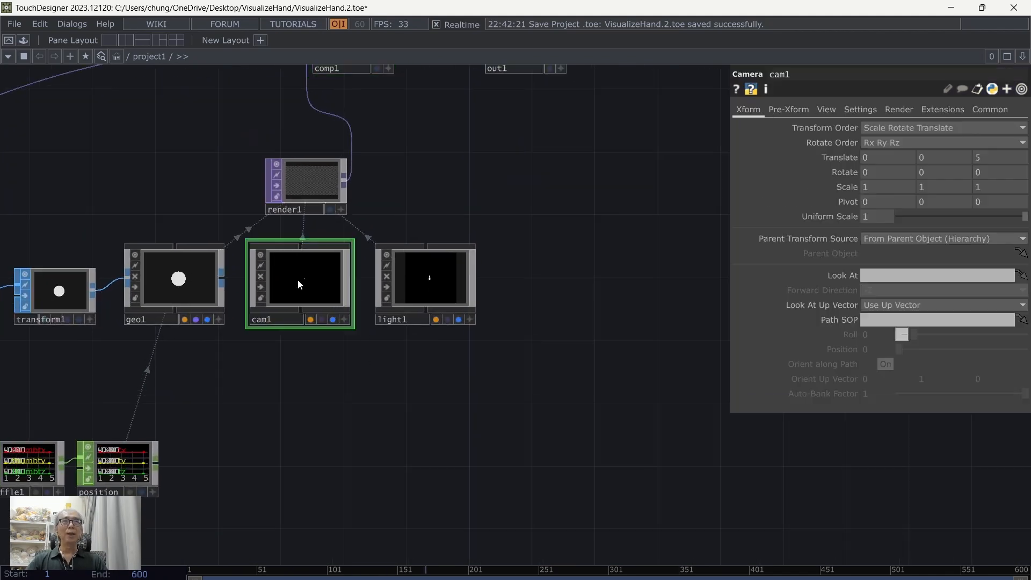
drag(442, 426, 569, 427)
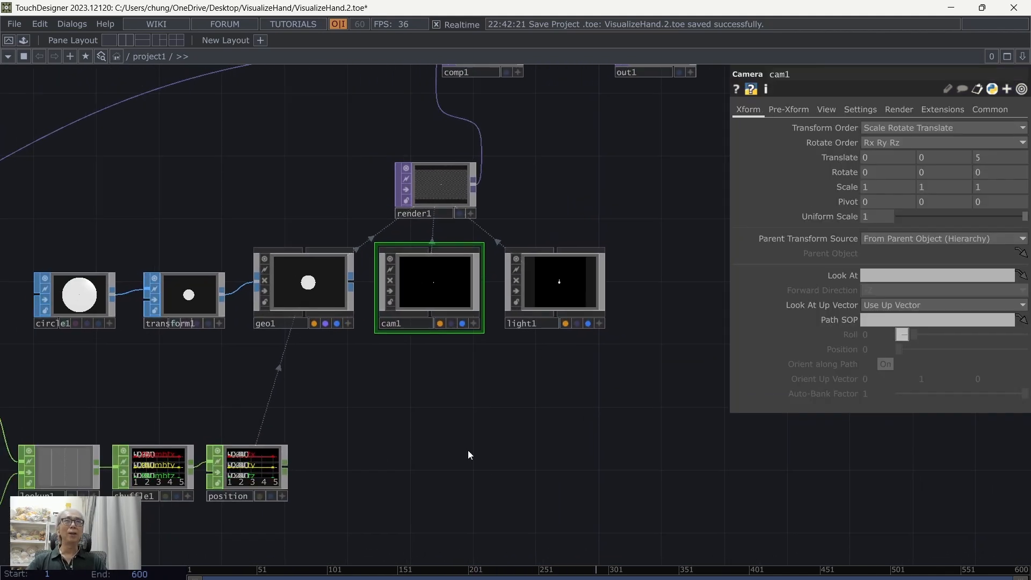
click(826, 109)
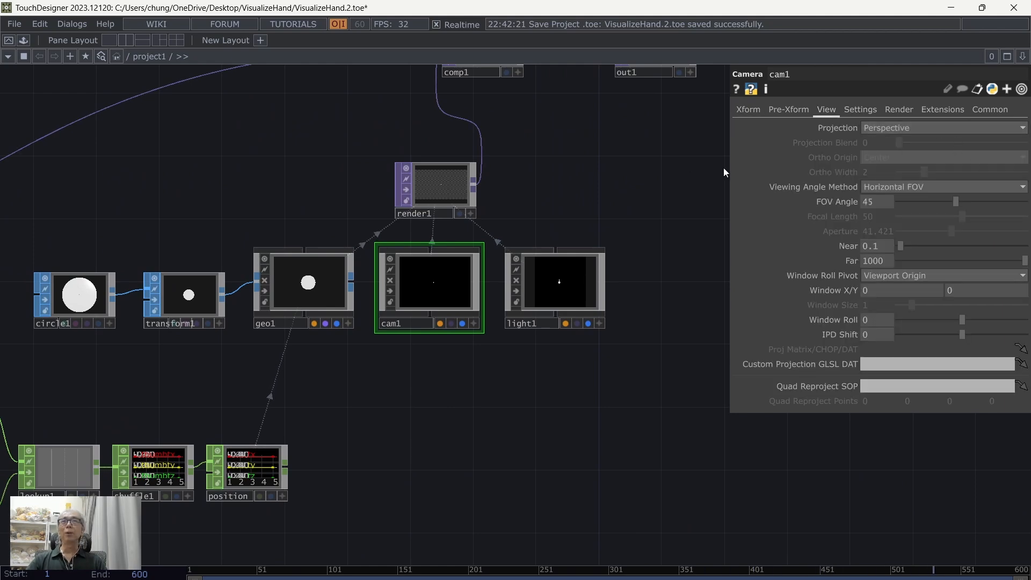
drag(665, 162, 675, 171)
click(879, 128)
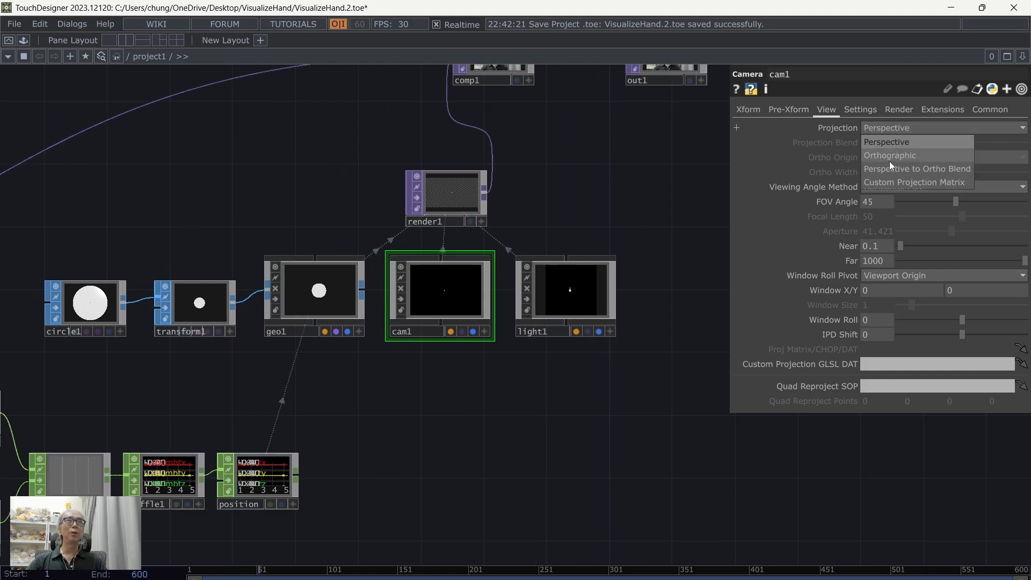
click(890, 155)
drag(570, 184, 569, 214)
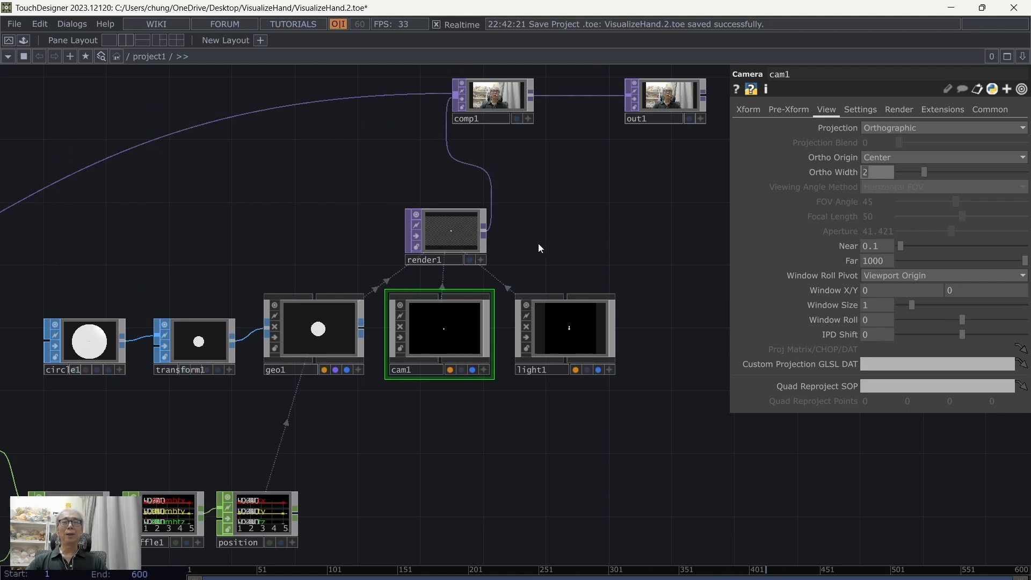
text(1)
key(Return)
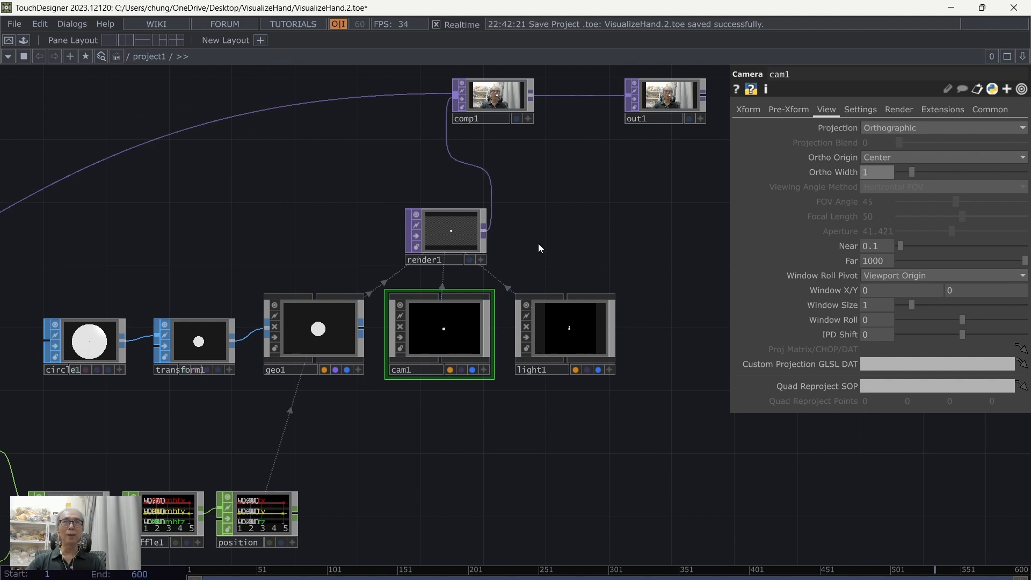
Step: Set cam1's Ortho Origin to Bottom-Left and save the project
click(872, 156)
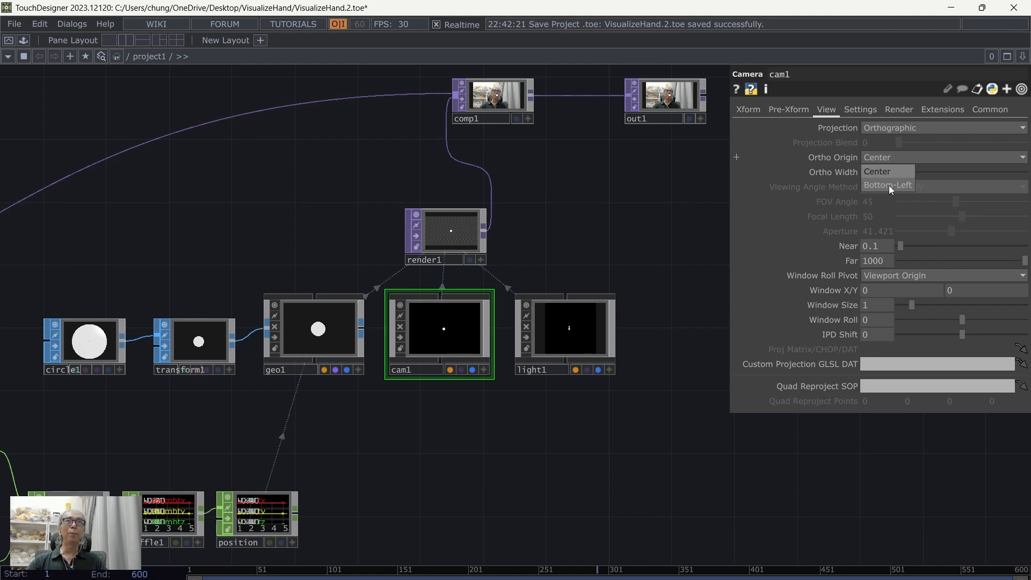
drag(622, 188, 621, 235)
click(15, 24)
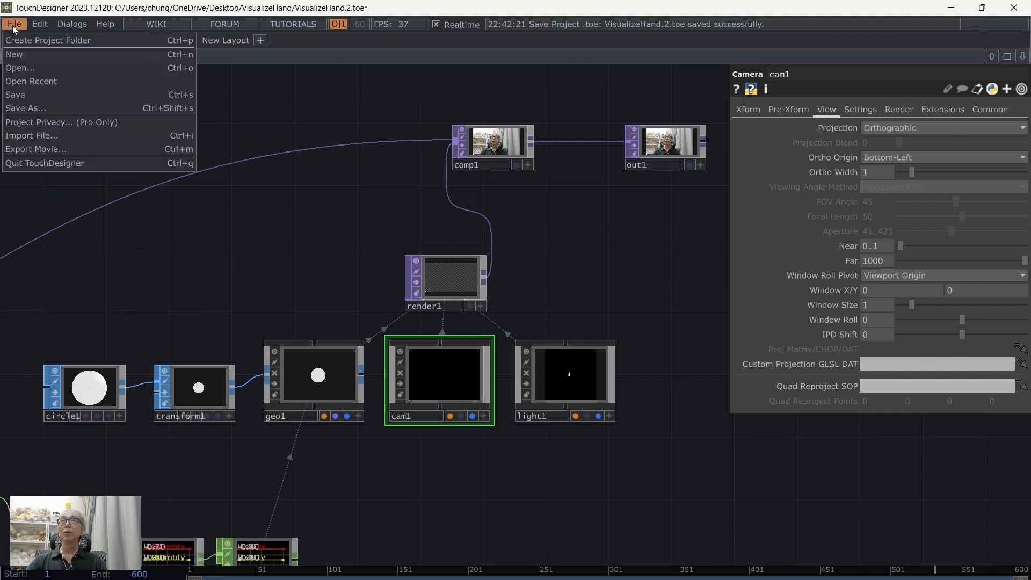
click(33, 93)
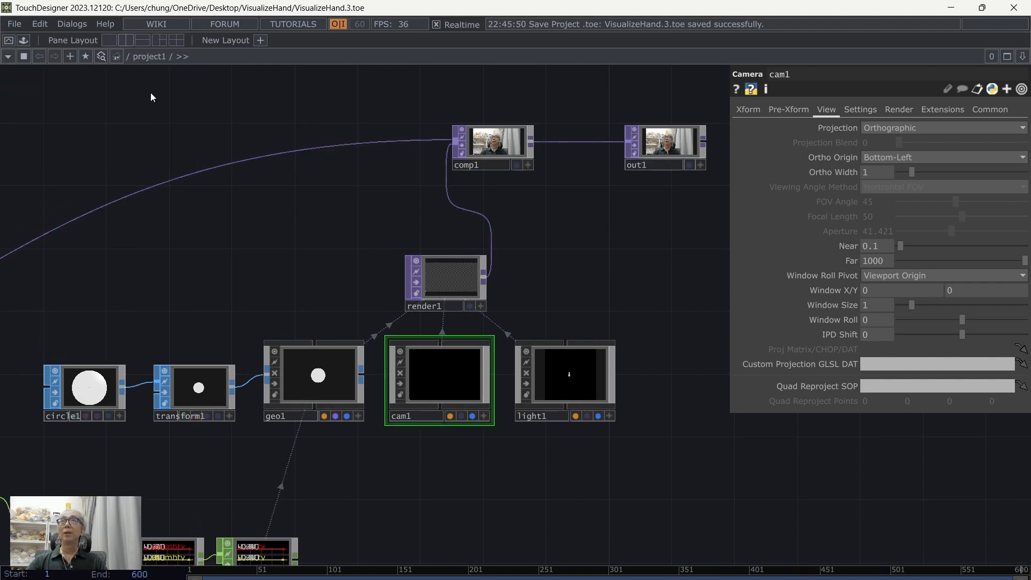
Step: In the root network, set the perform window's Opening Size to Fill and turn its Borders off
click(126, 57)
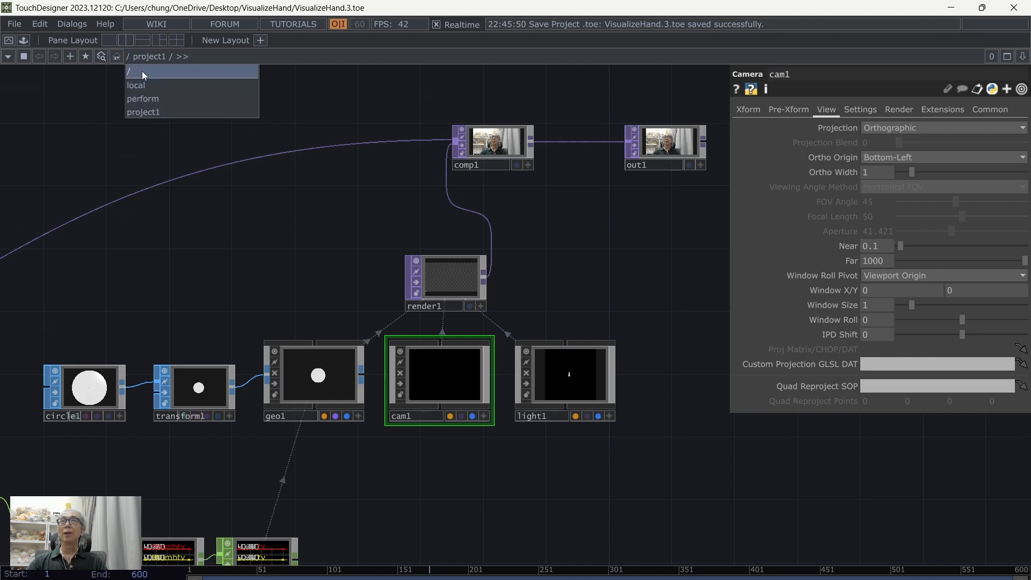
click(142, 71)
click(248, 204)
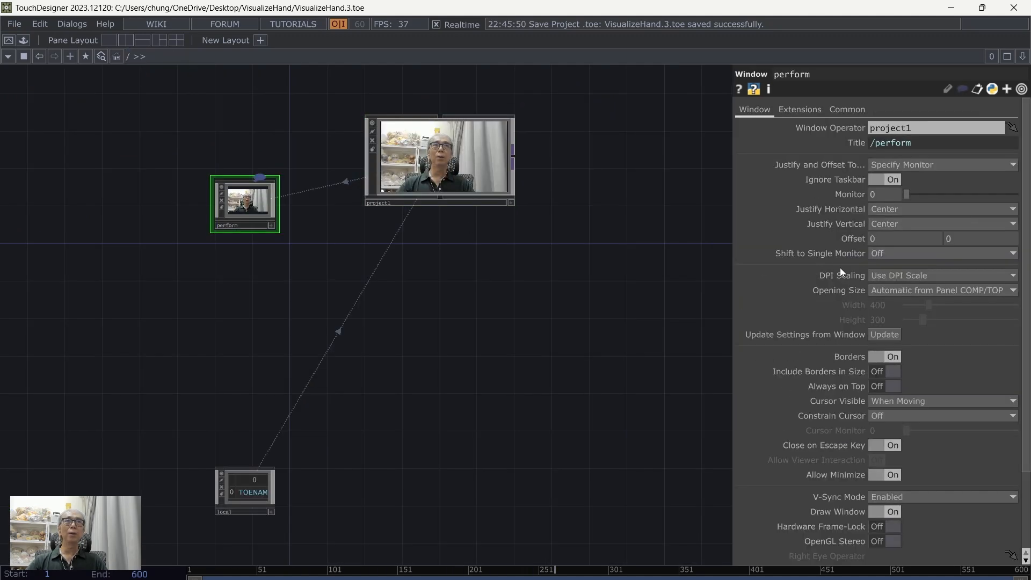
click(896, 291)
click(878, 318)
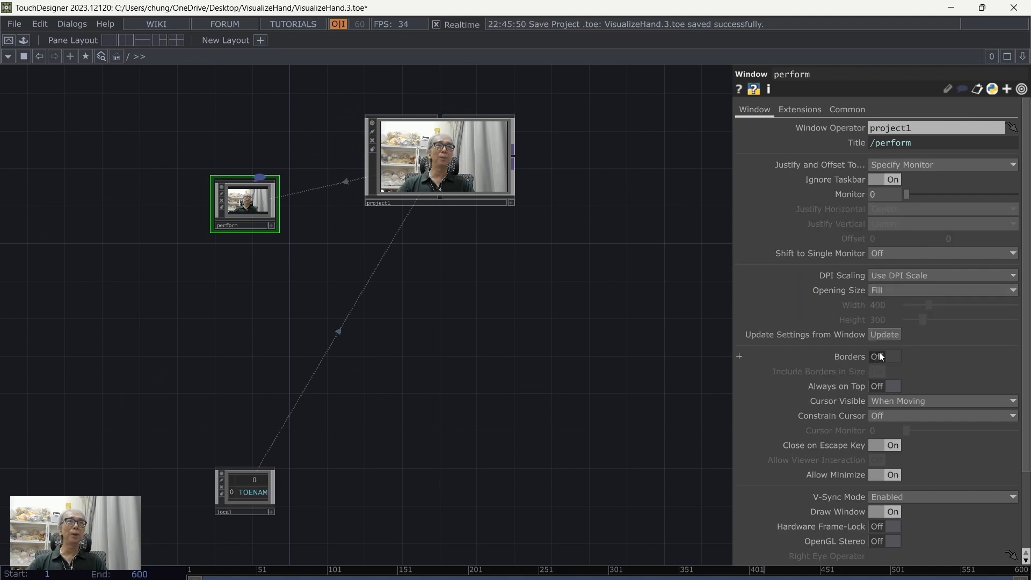
Step: Return inside project1 and save the project
double_click(449, 163)
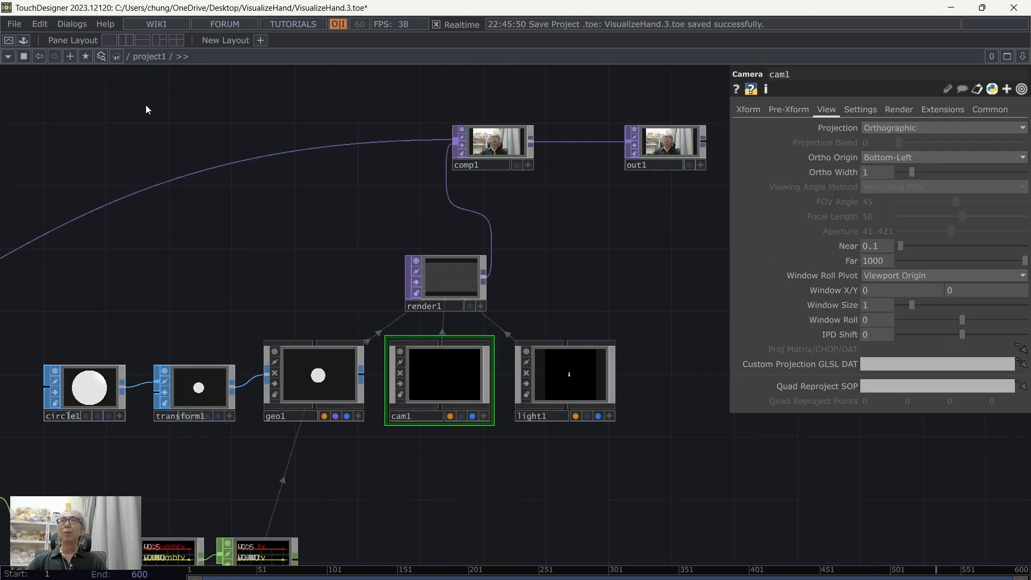
click(15, 23)
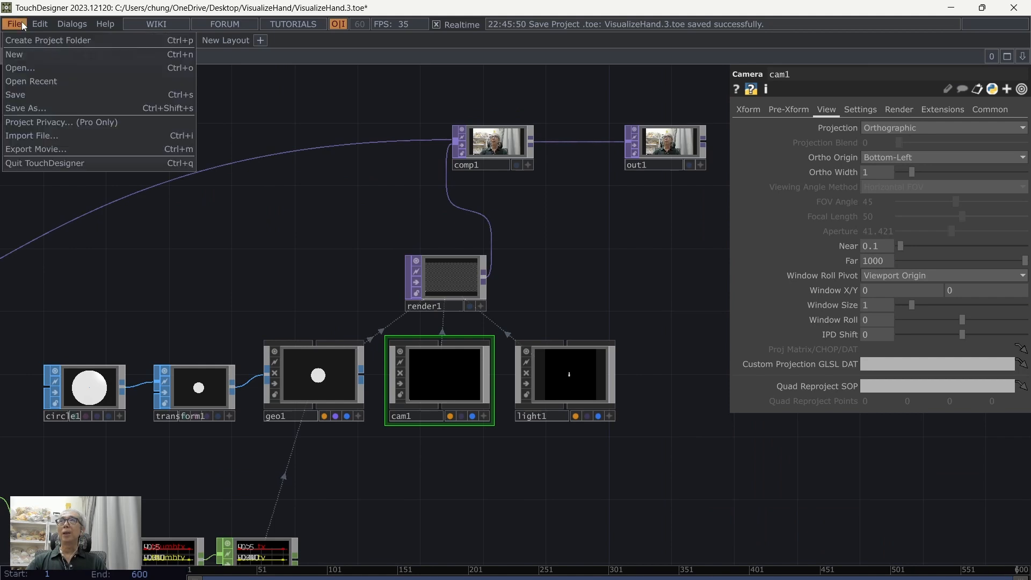
click(22, 95)
Step: Open the full-screen perform window to check the circles against the raised fingertips, and close it again
key(p)
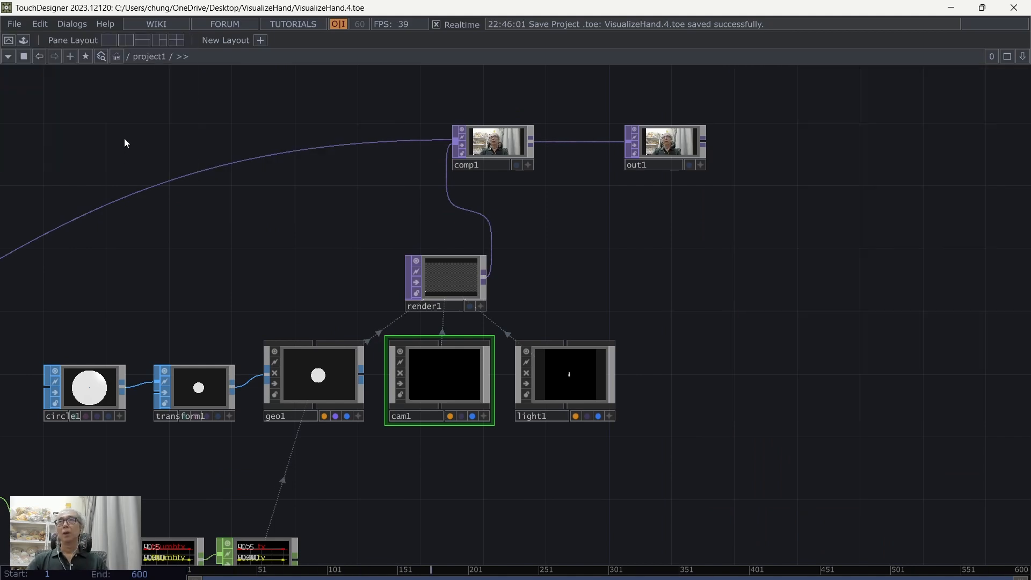
drag(124, 148, 209, 152)
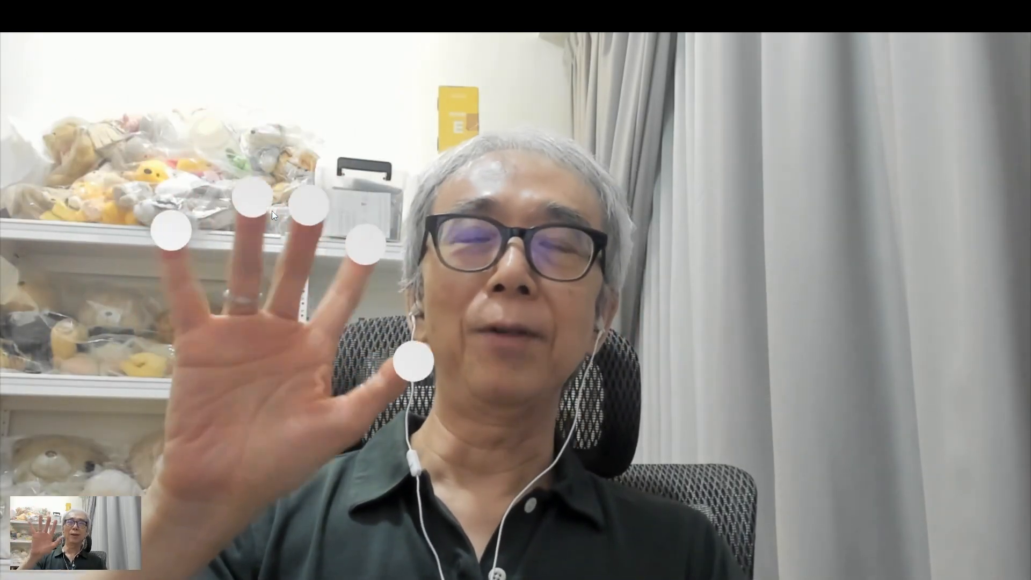
key(Escape)
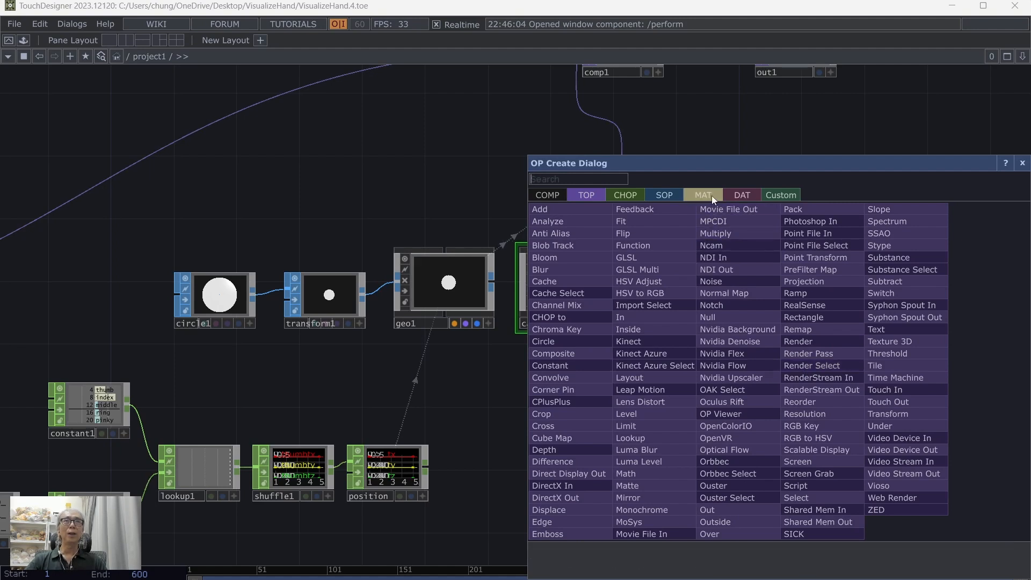
Step: Add a Constant MAT above geo1
click(711, 196)
click(571, 208)
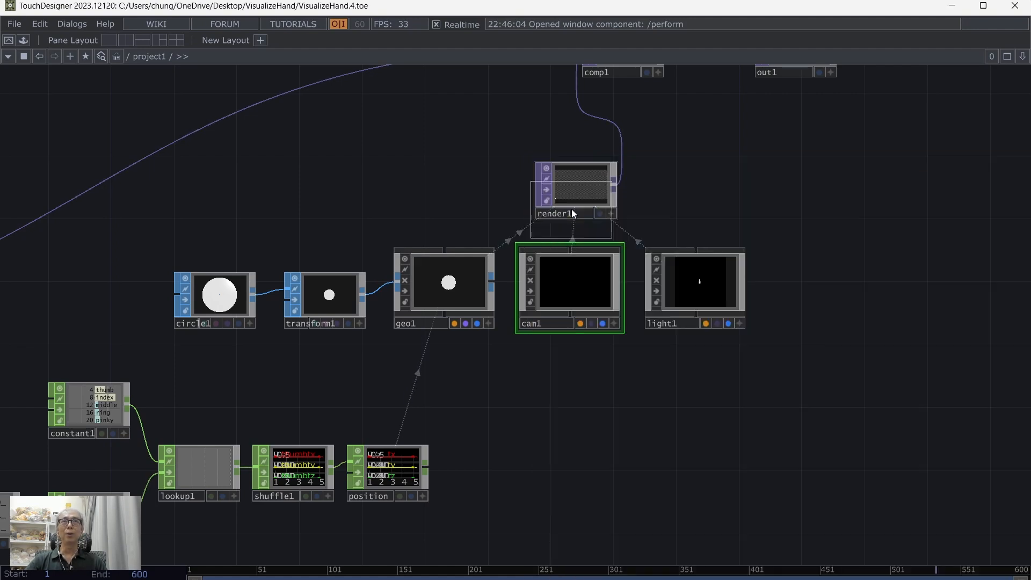
click(452, 180)
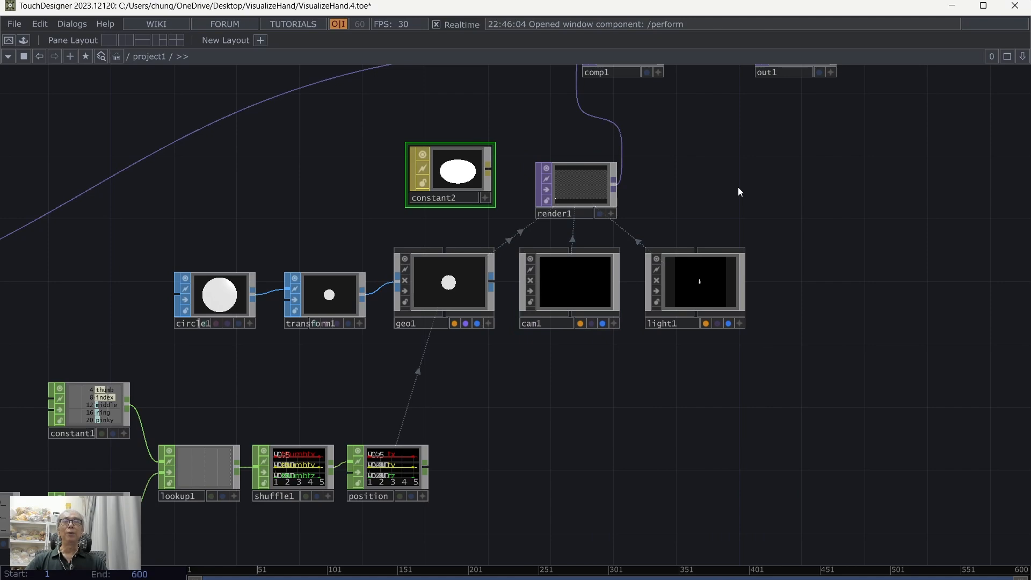
Step: Assign constant2 to geo1 as its Material and move it level with render1
drag(456, 170, 456, 290)
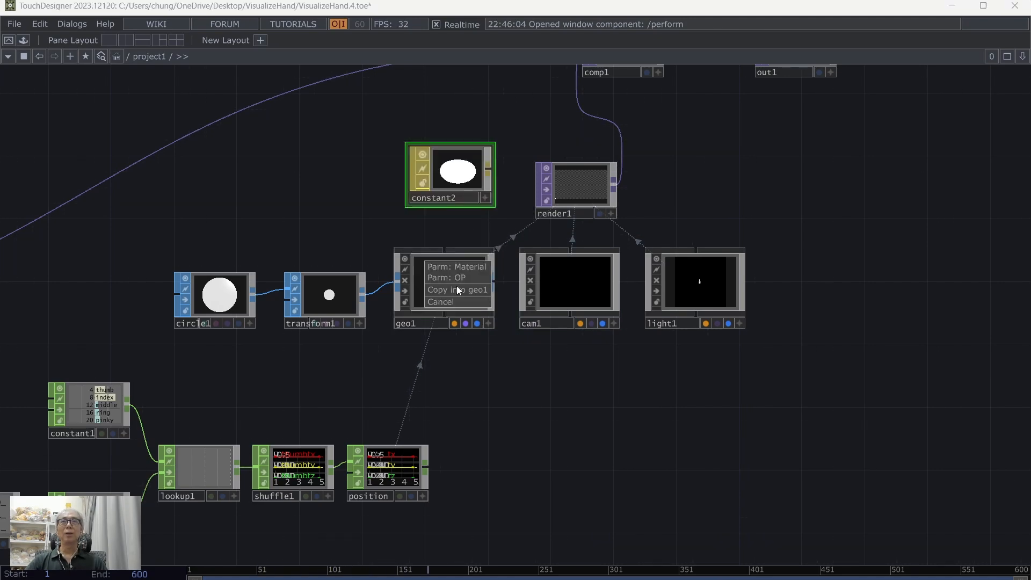
click(468, 266)
drag(570, 414, 585, 391)
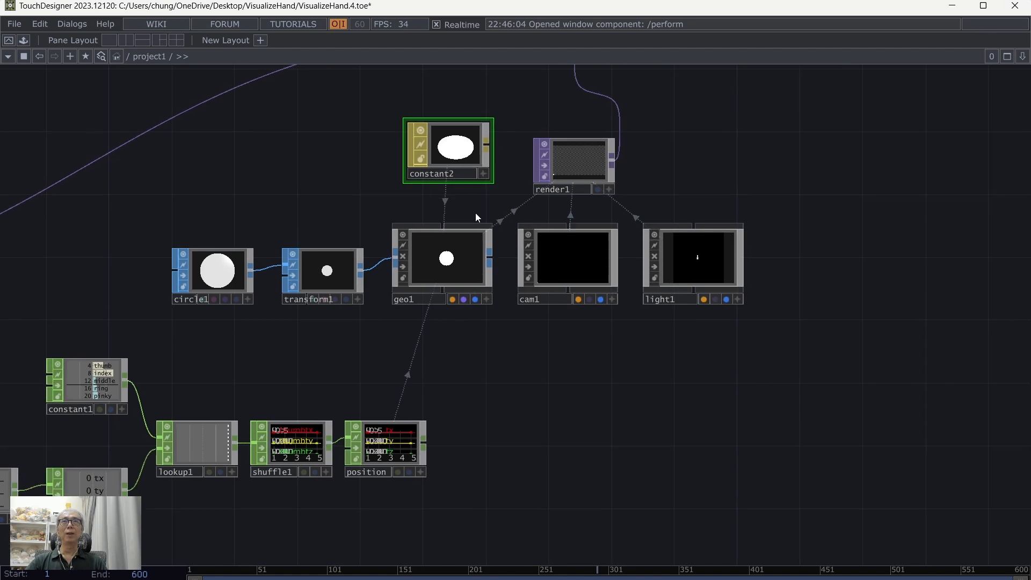
drag(453, 161, 454, 178)
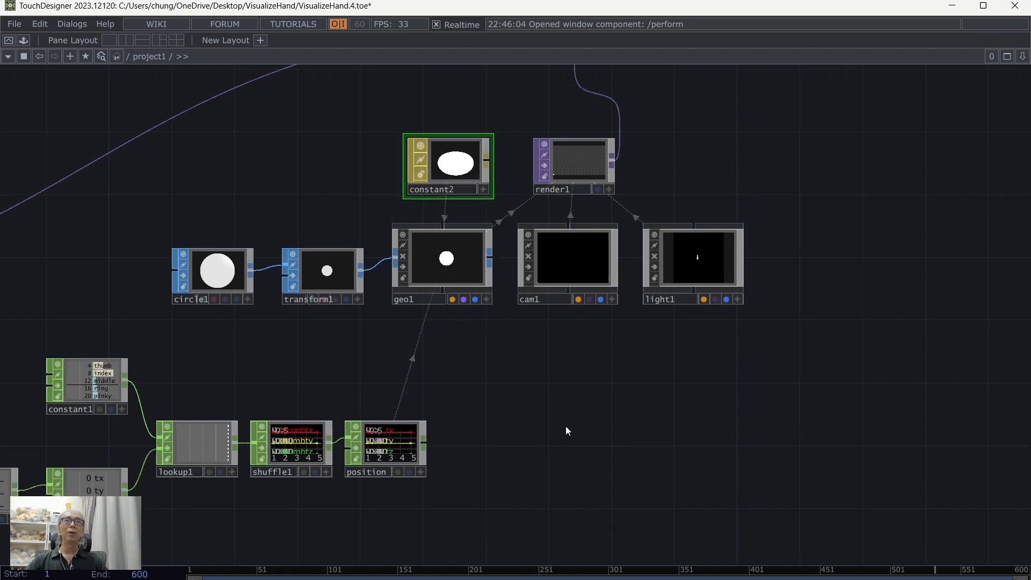
Step: Add a Ramp TOP below cam1
scroll(617, 446, up, 5)
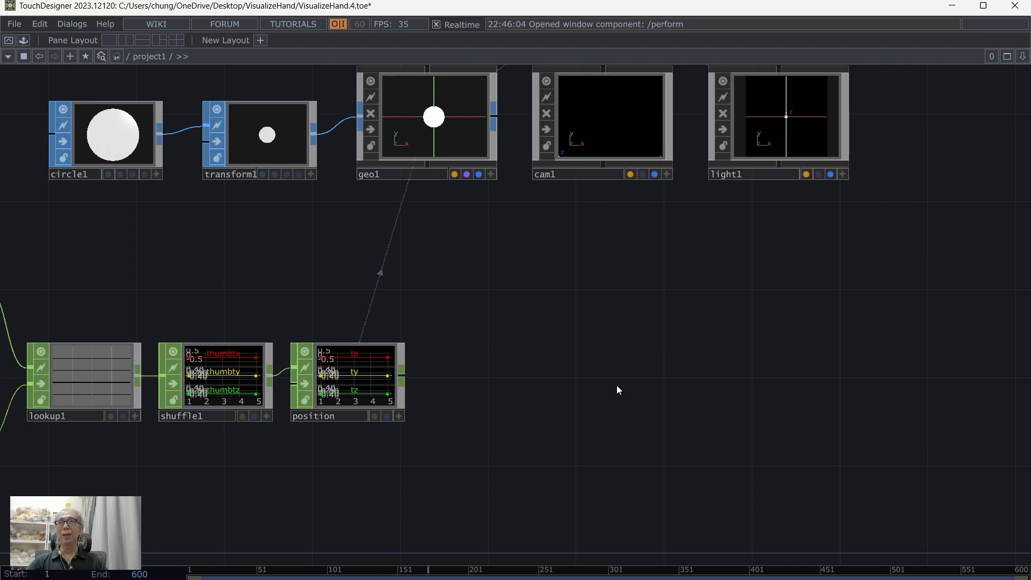
scroll(617, 377, down, 3)
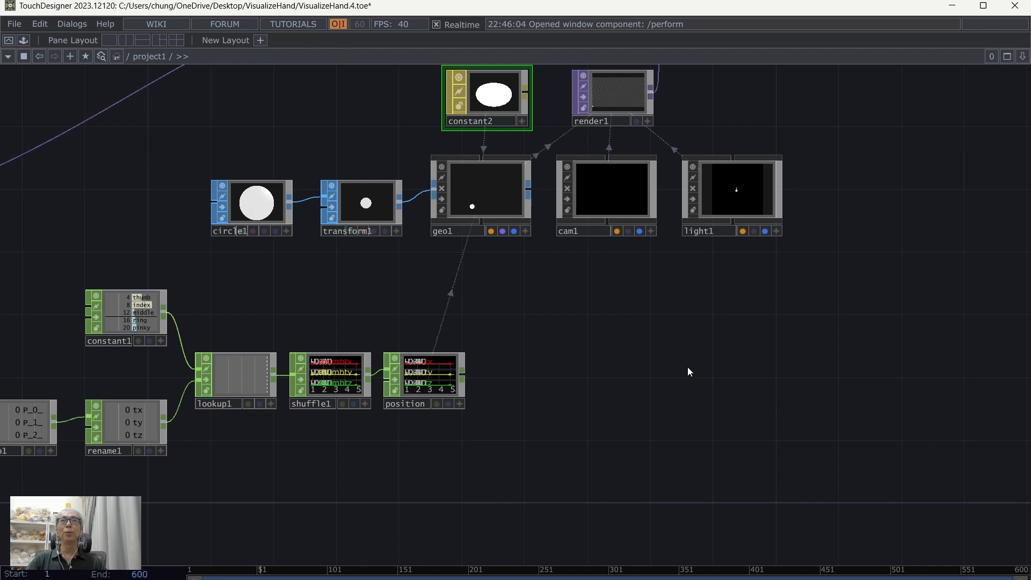
key(Tab)
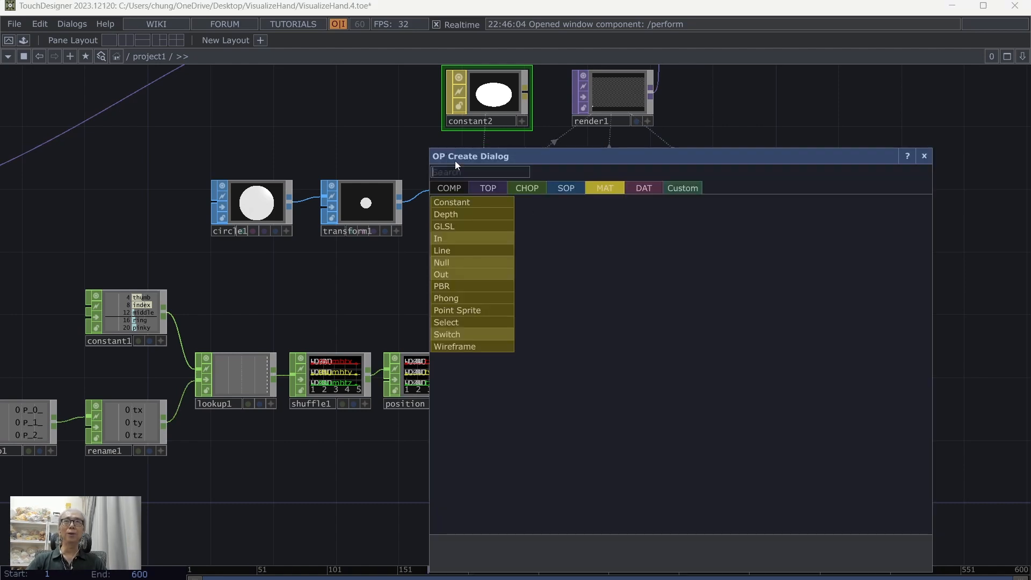
click(493, 188)
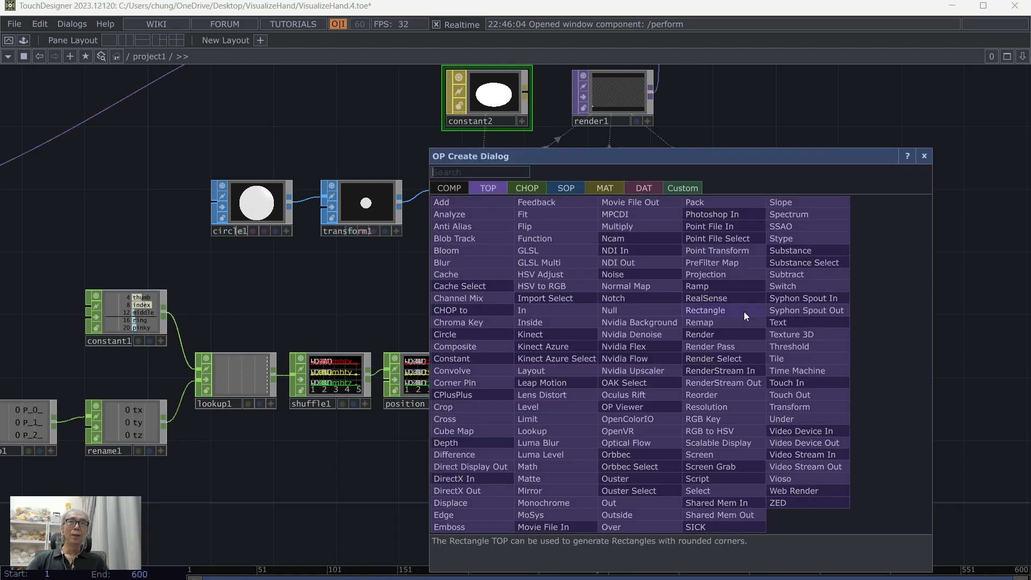
click(729, 285)
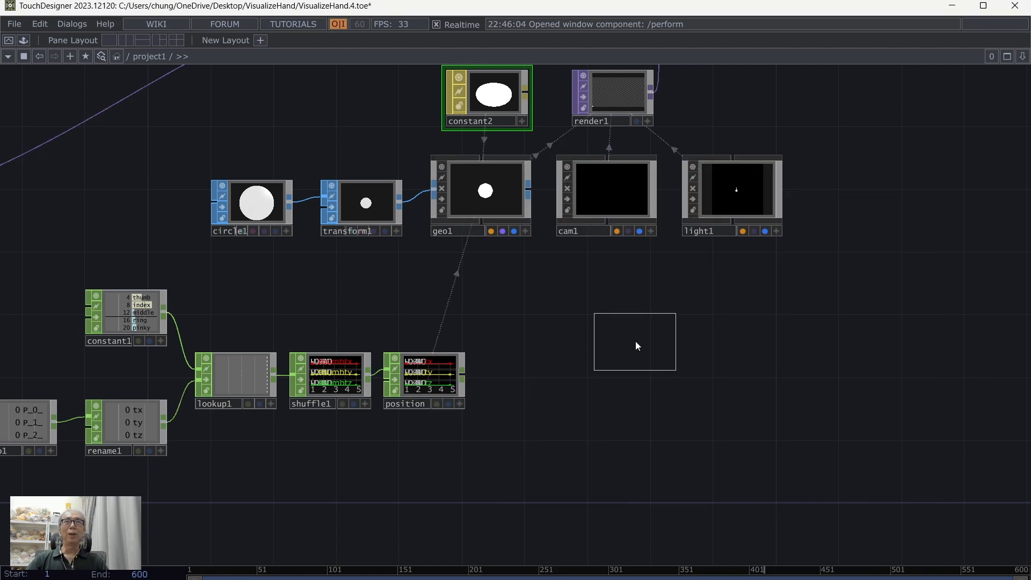
click(608, 315)
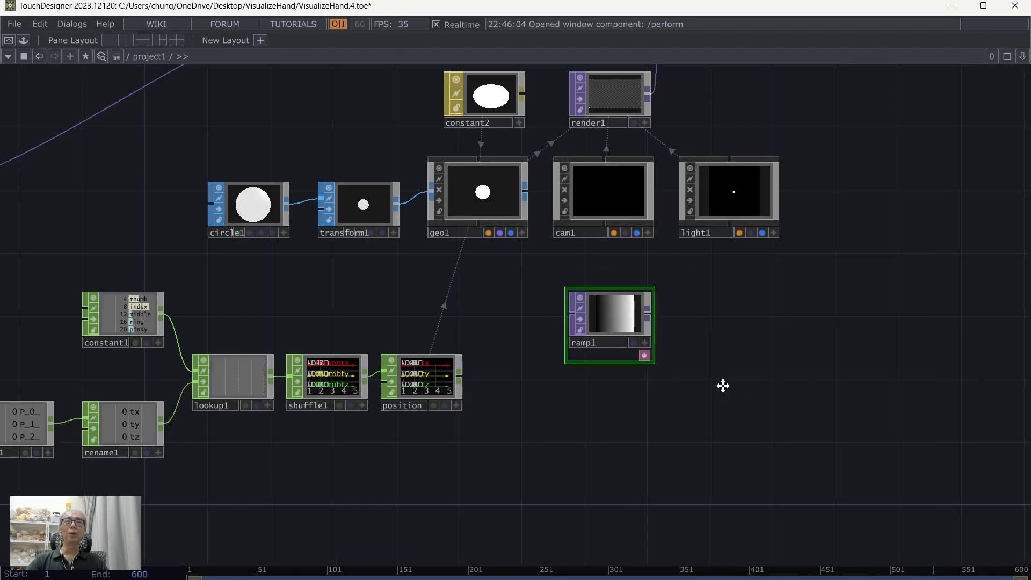
Step: Set ramp1's Output Resolution to Custom Resolution at 5 by 1 pixels
drag(723, 385, 579, 386)
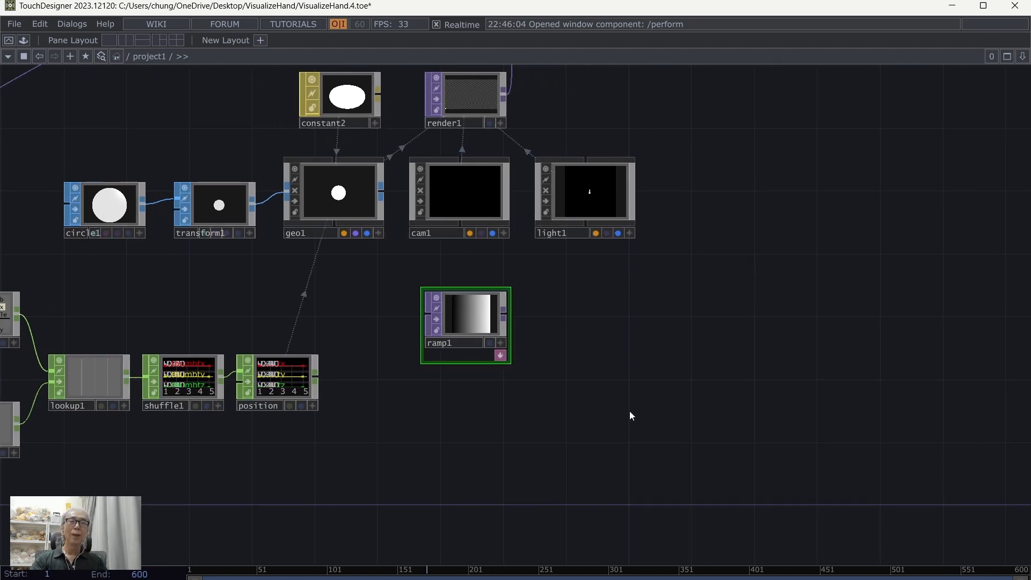
key(p)
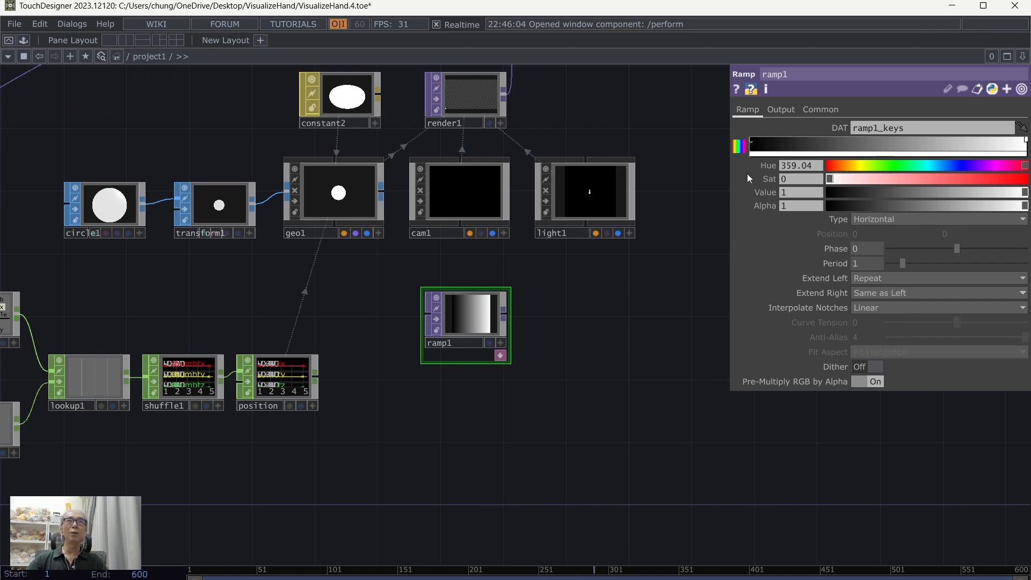
click(826, 110)
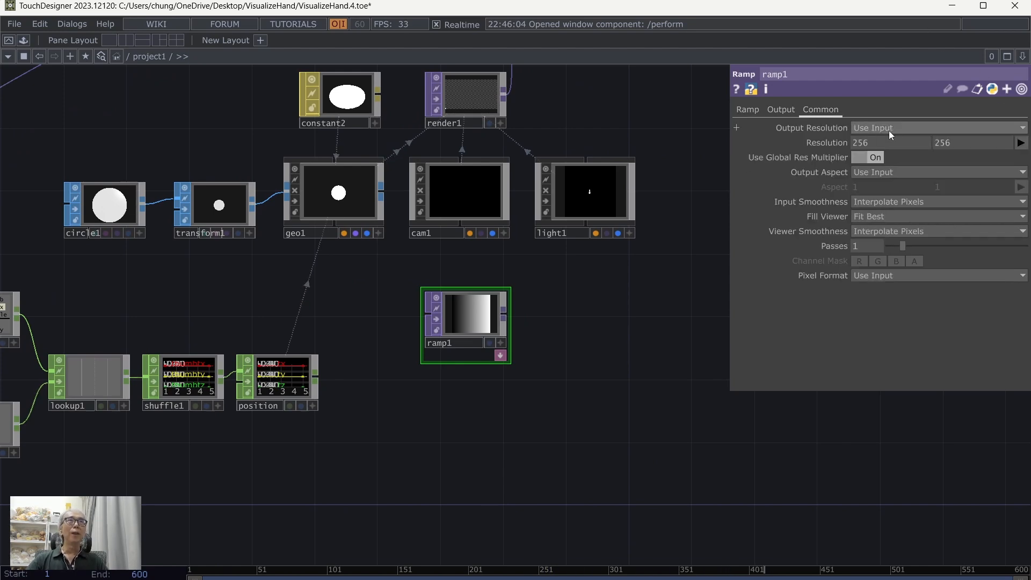
click(888, 129)
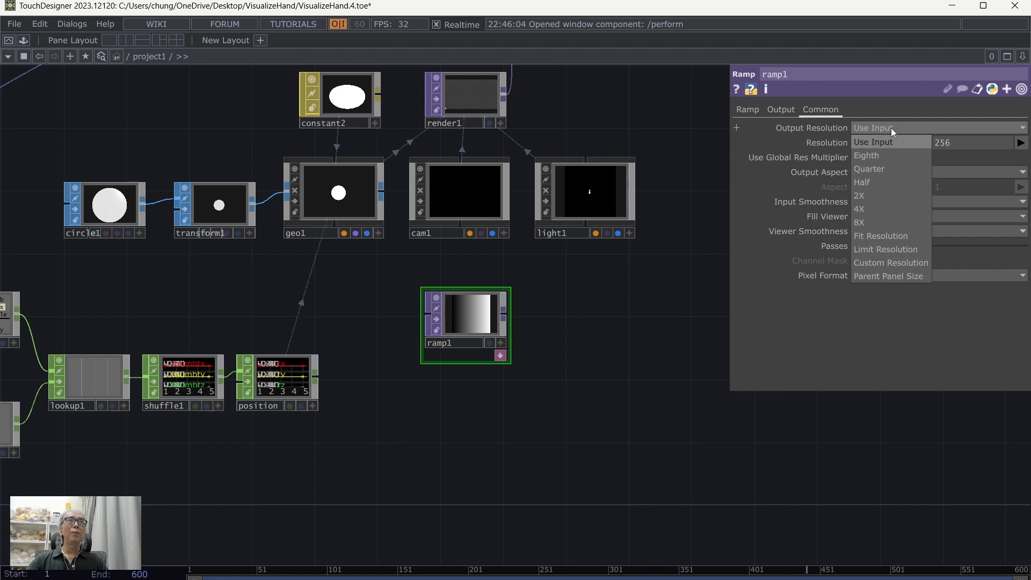
click(893, 266)
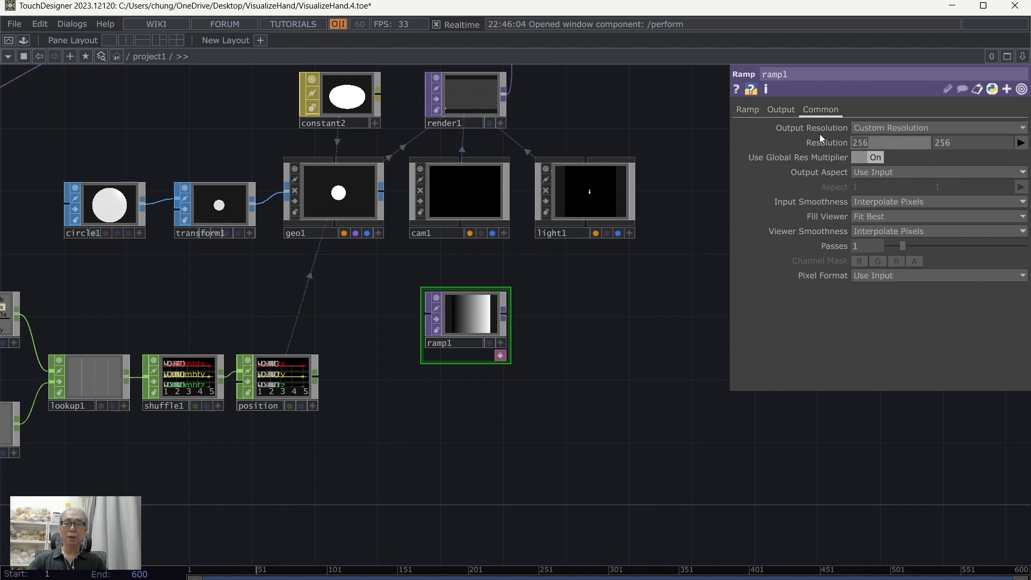
text(5)
drag(959, 142, 914, 135)
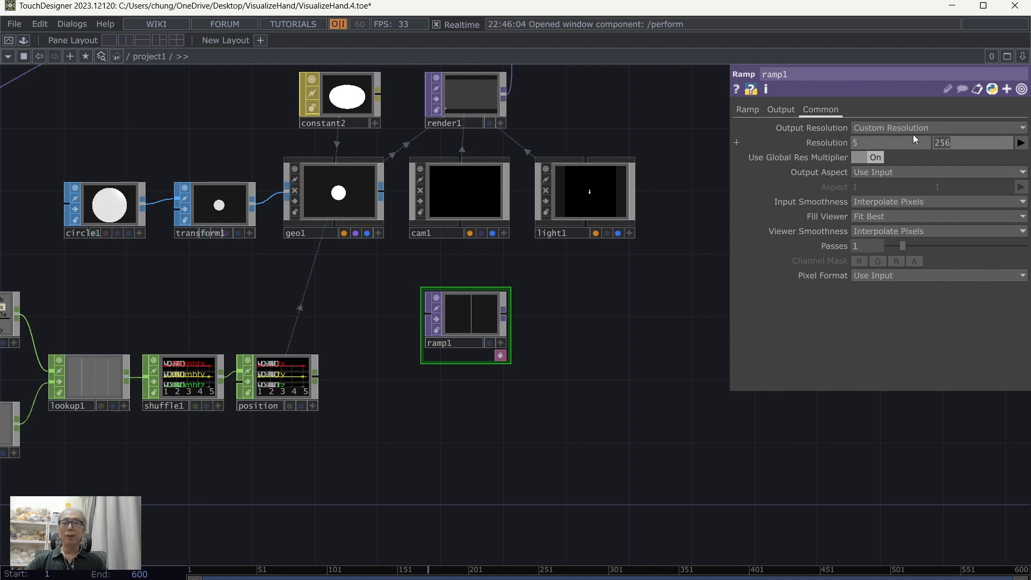
text(1)
key(Return)
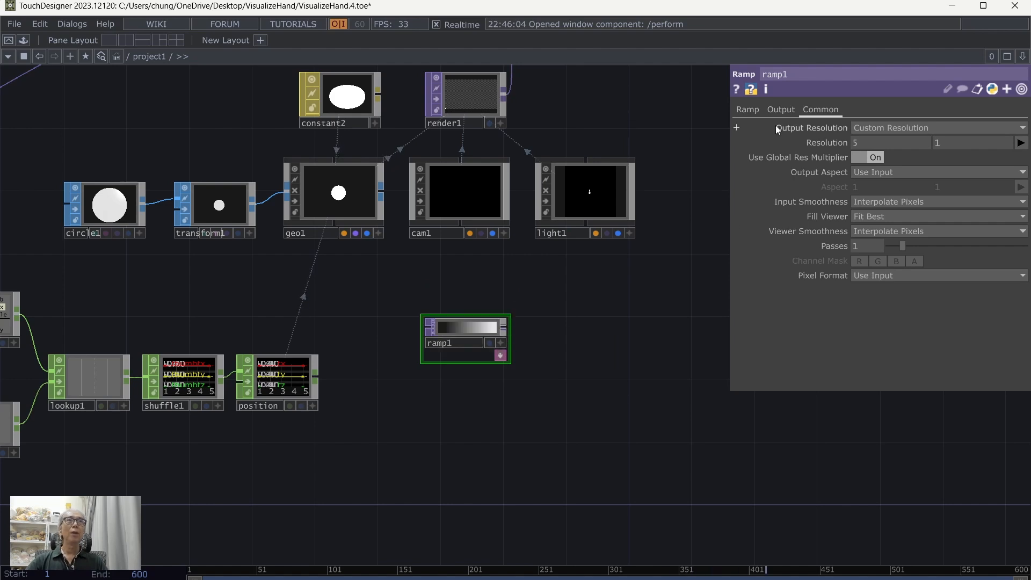
Step: Colour ramp1 with a full-value red start key, a yellow end key of hue 60 and a new middle cyan key of hue 181
click(741, 110)
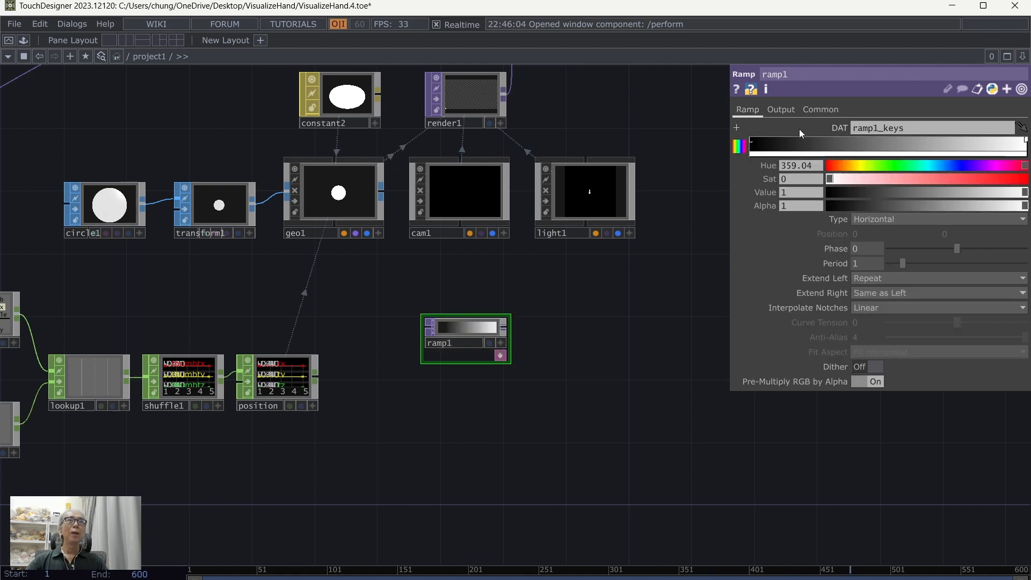
click(751, 143)
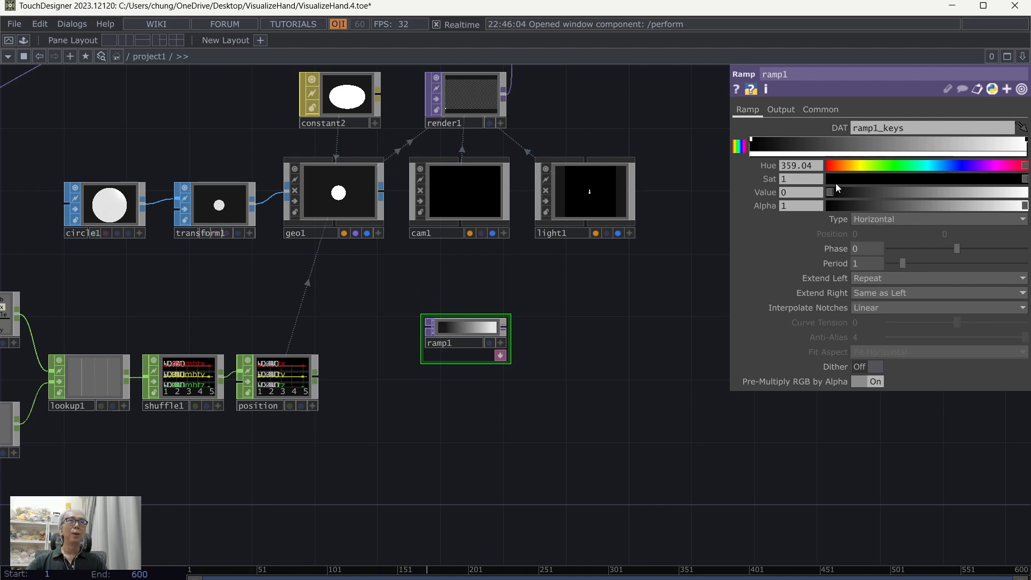
drag(830, 191, 1025, 191)
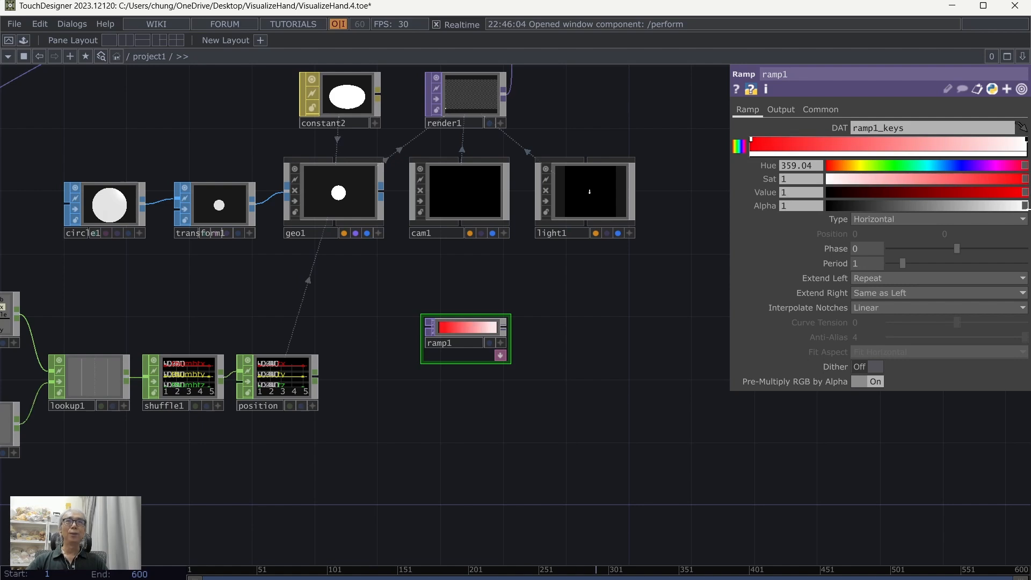
click(1026, 142)
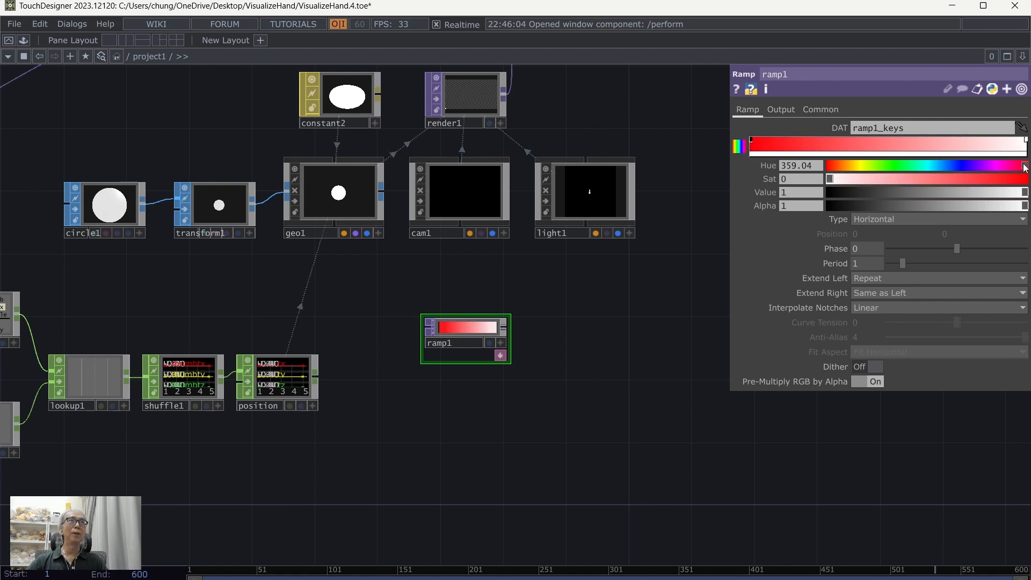
drag(1025, 167, 950, 179)
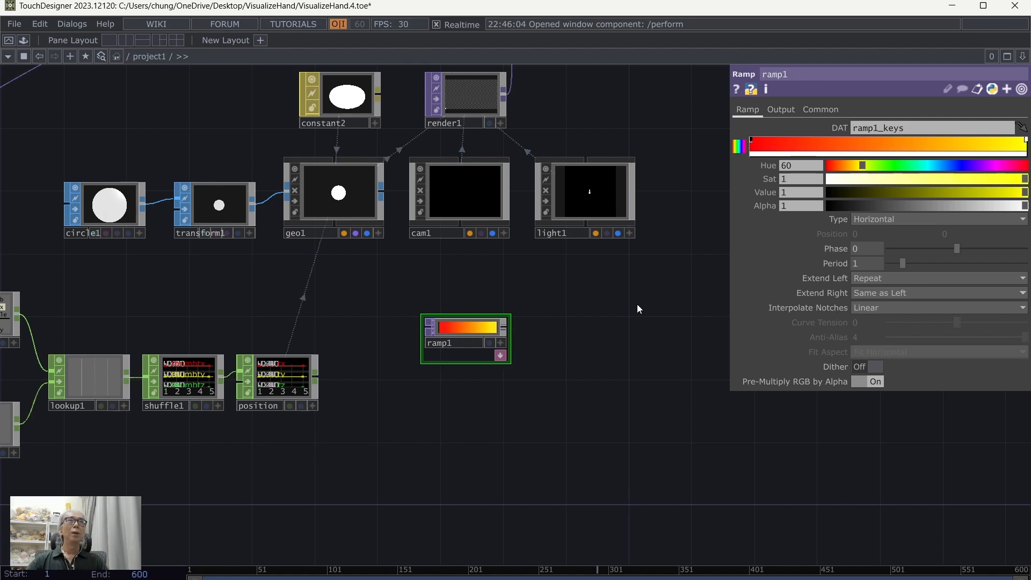
click(887, 144)
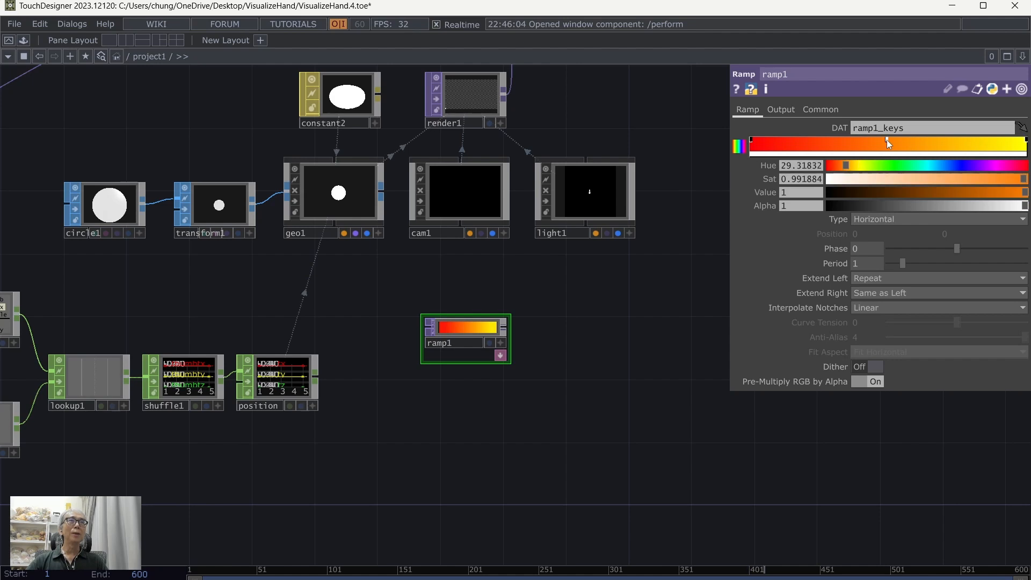
drag(861, 163, 930, 178)
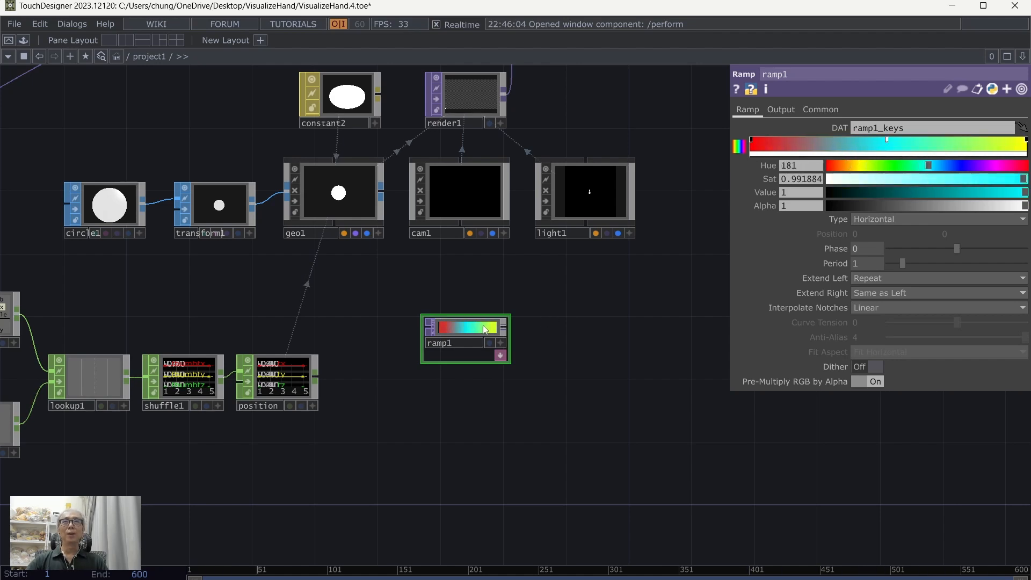
Step: Set ramp1's Viewer Smoothness to Nearest Pixel
click(822, 109)
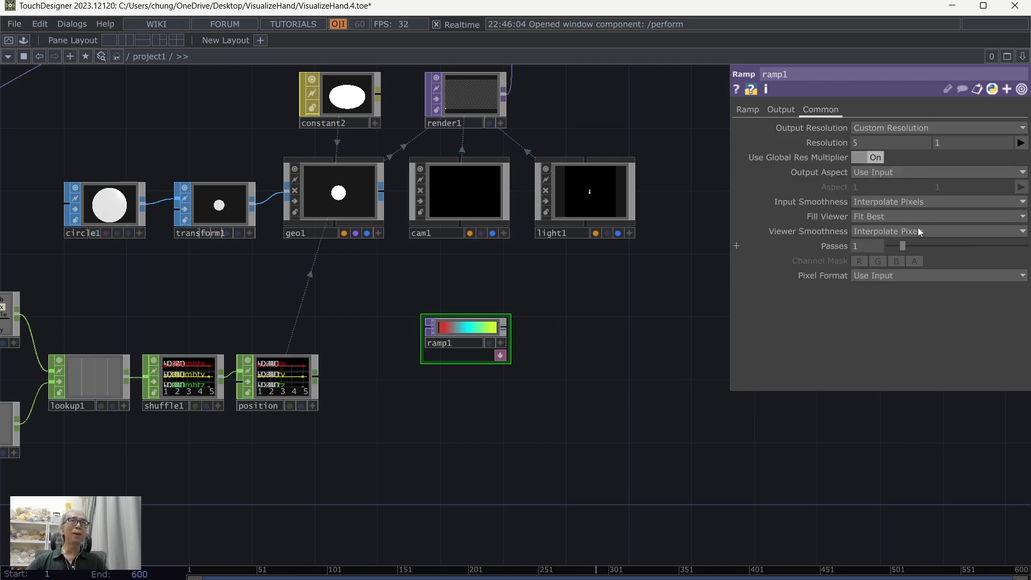
click(892, 230)
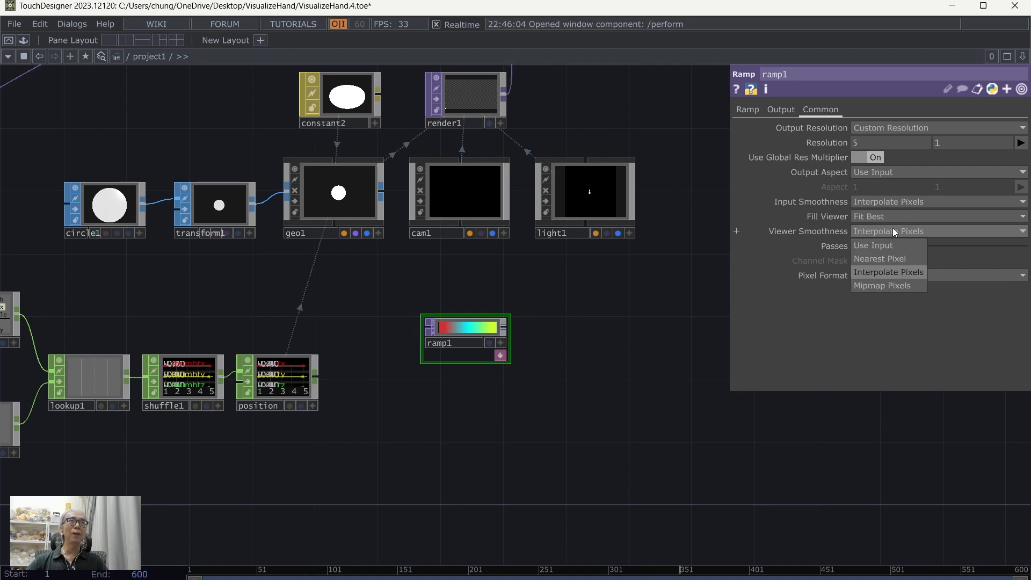
click(892, 259)
scroll(556, 318, up, 4)
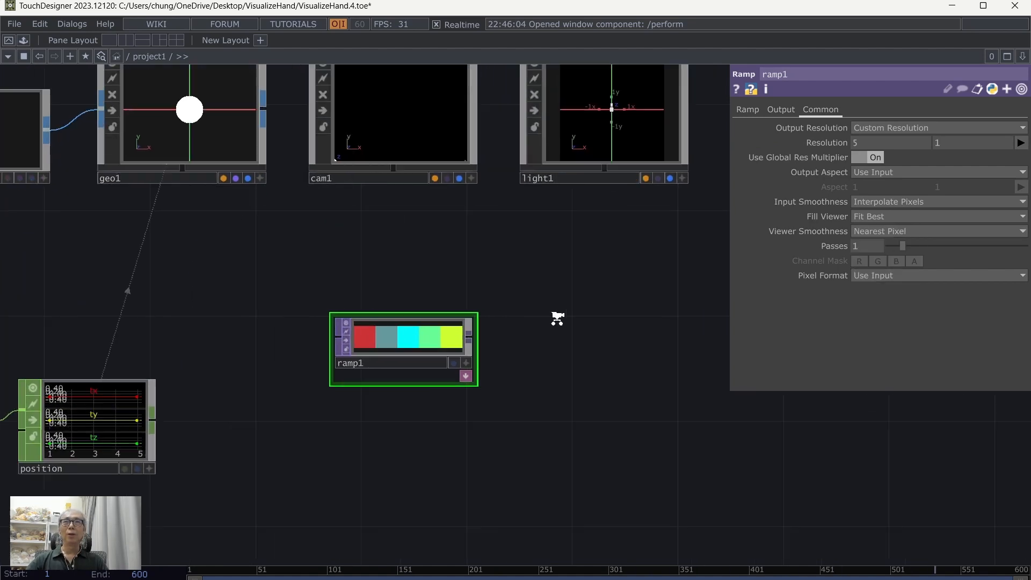
scroll(583, 341, down, 4)
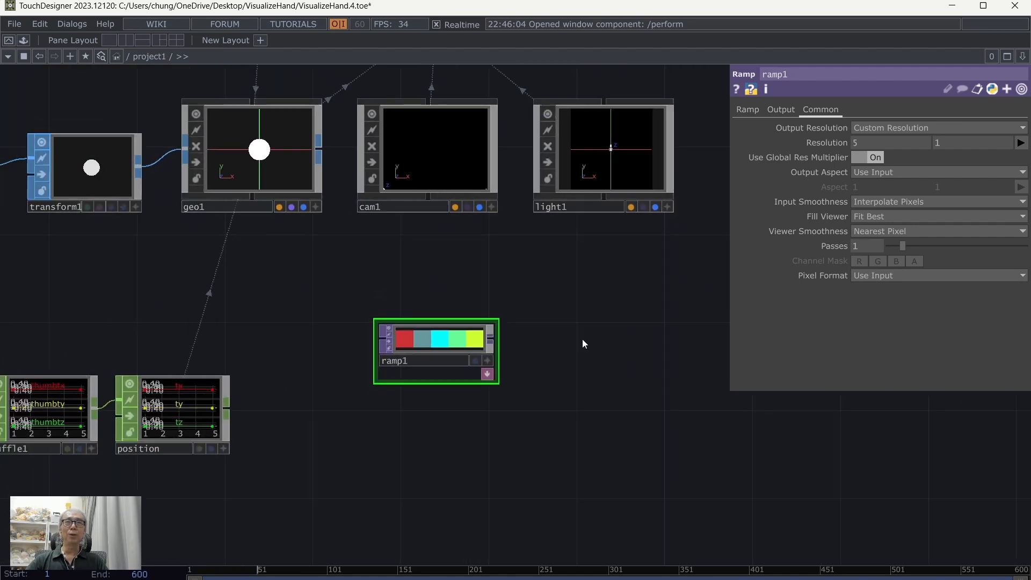
Step: Move ramp1 below geo1, connect a Null TOP to its output and rename the Null colour
drag(489, 338, 363, 293)
right_click(394, 294)
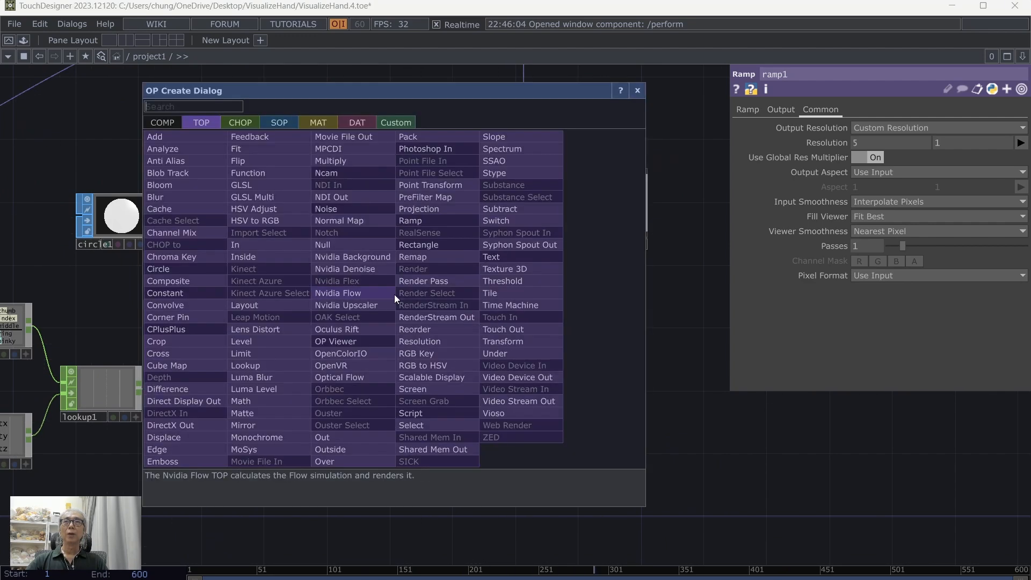
click(369, 245)
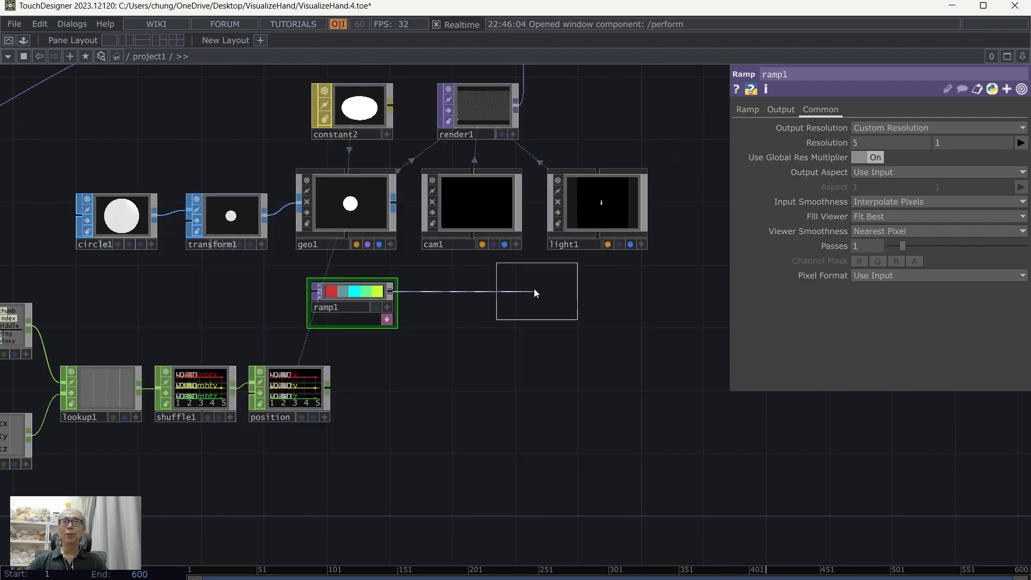
click(470, 320)
key(BackSpace)
key(BackSpace)
key(BackSpace)
key(BackSpace)
key(BackSpace)
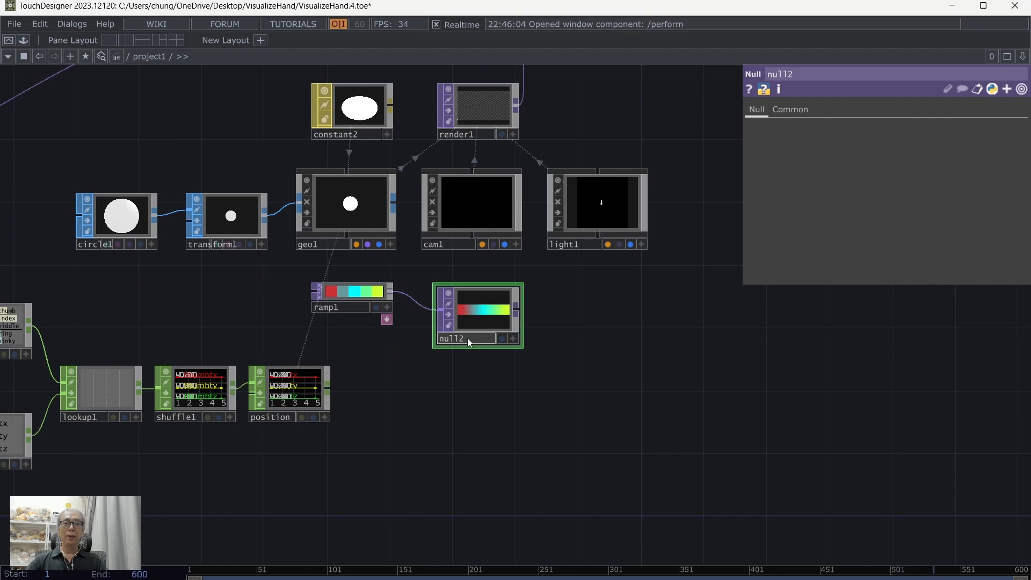
text(colour)
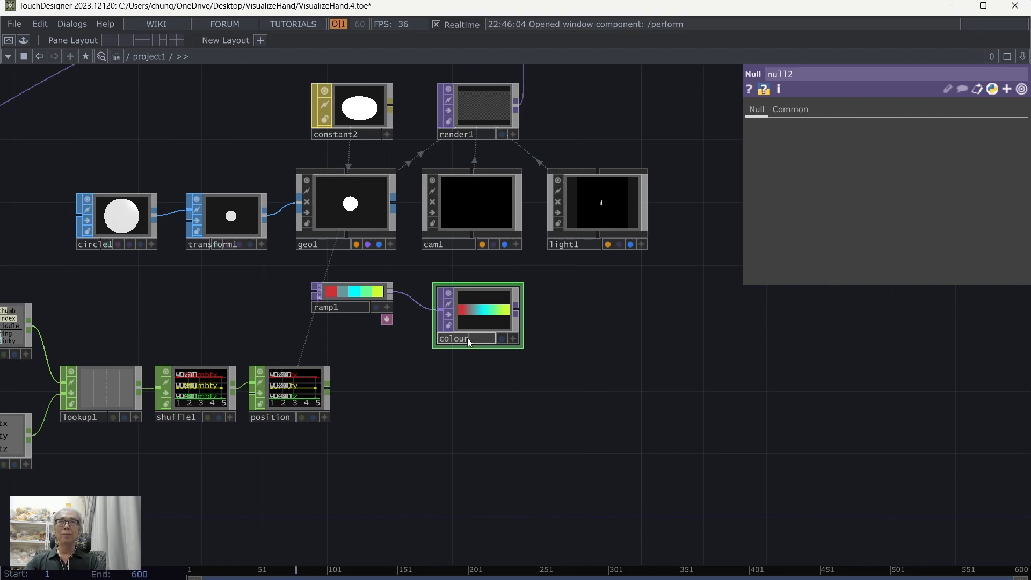
key(Return)
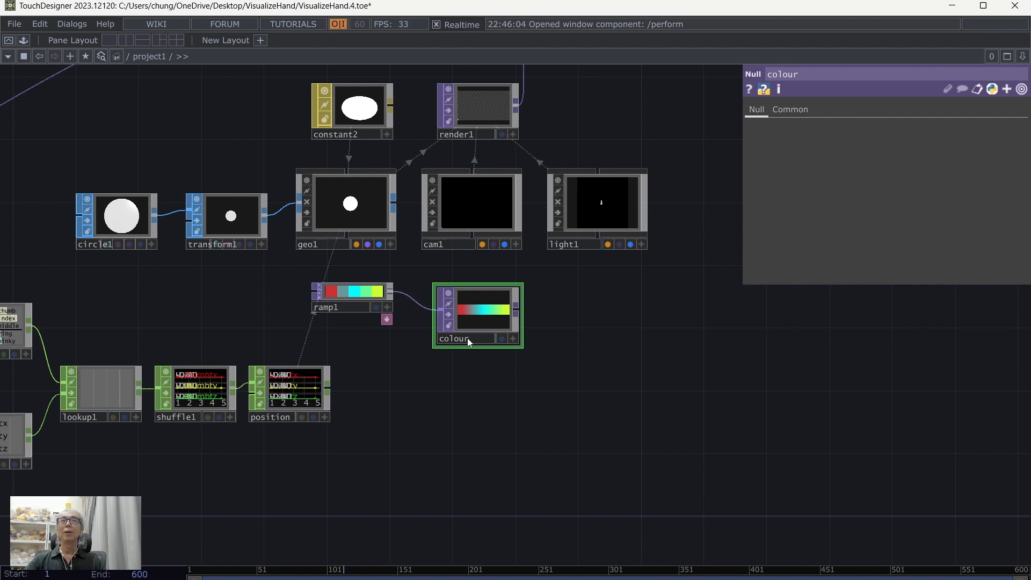
Step: Assign colour as geo1's instance Color OP and map R, G and B to its r, g and b channels
click(374, 208)
click(840, 110)
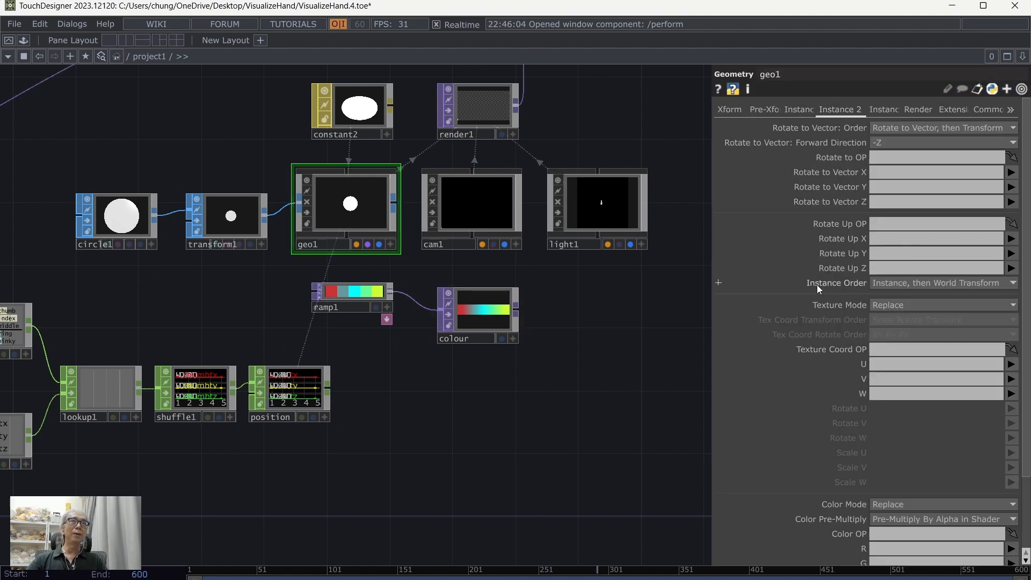
scroll(896, 194, down, 3)
scroll(897, 194, down, 1)
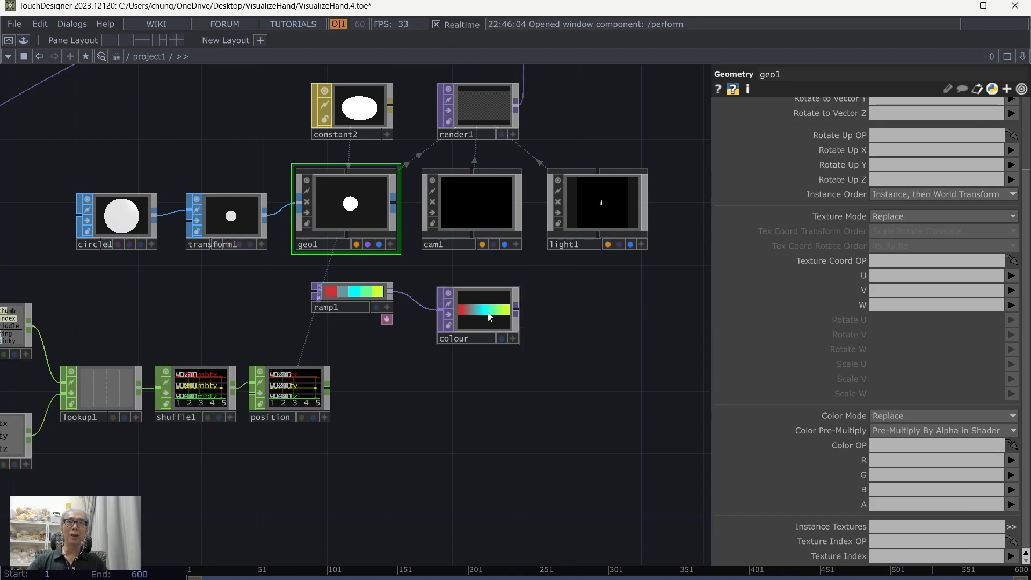
drag(489, 317, 891, 446)
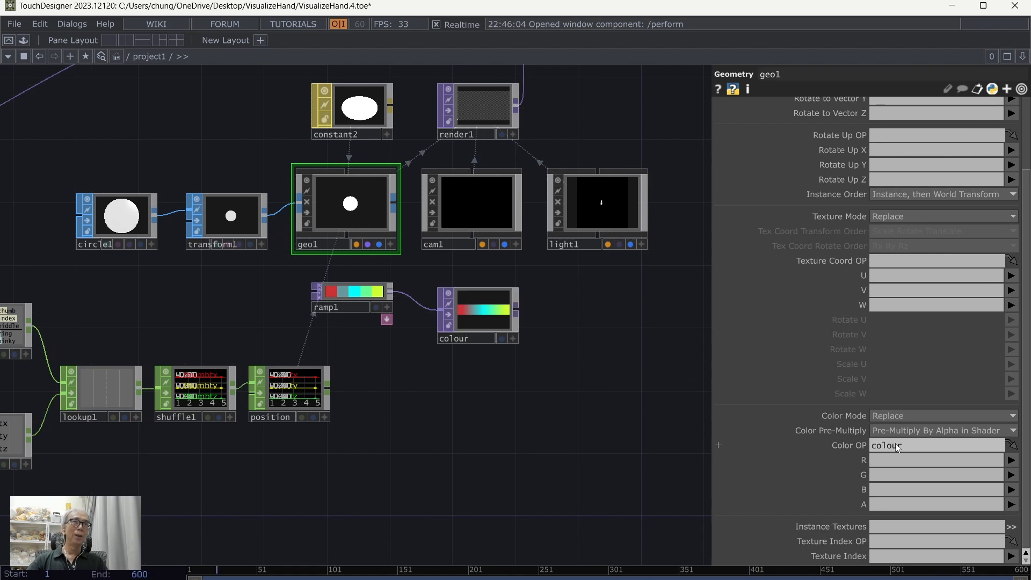
click(1012, 463)
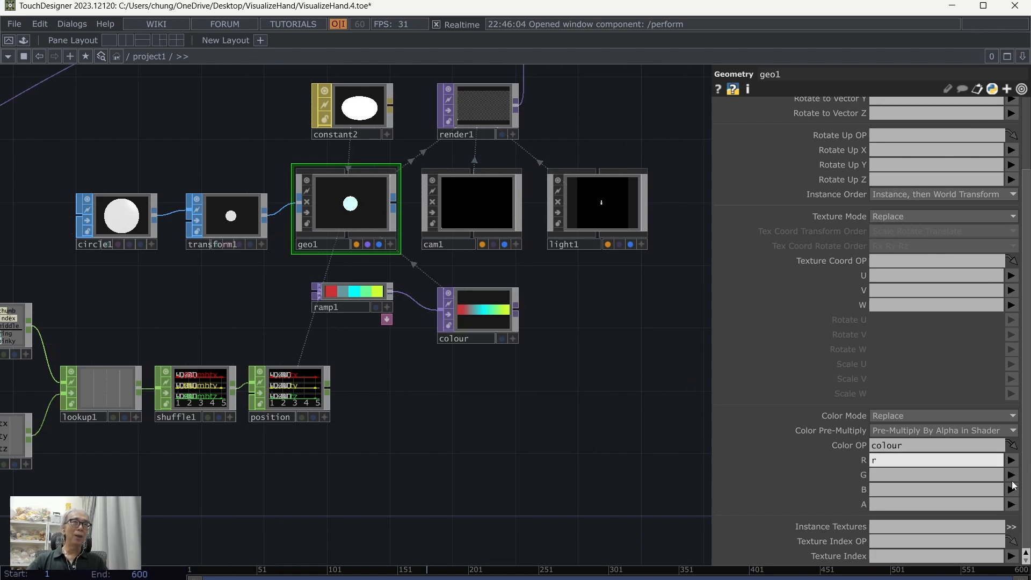
click(1012, 475)
click(1013, 504)
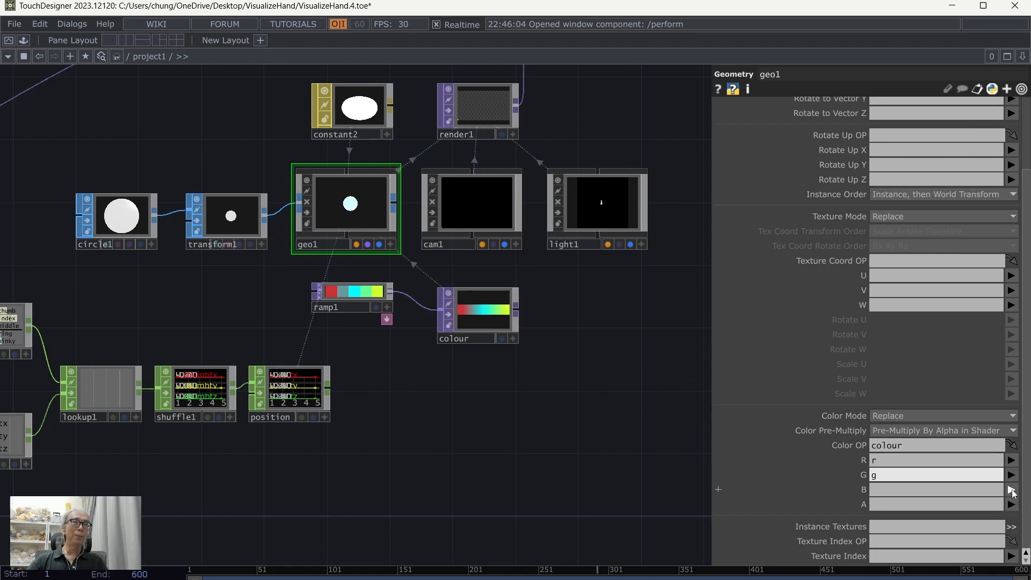
click(1011, 489)
click(1012, 531)
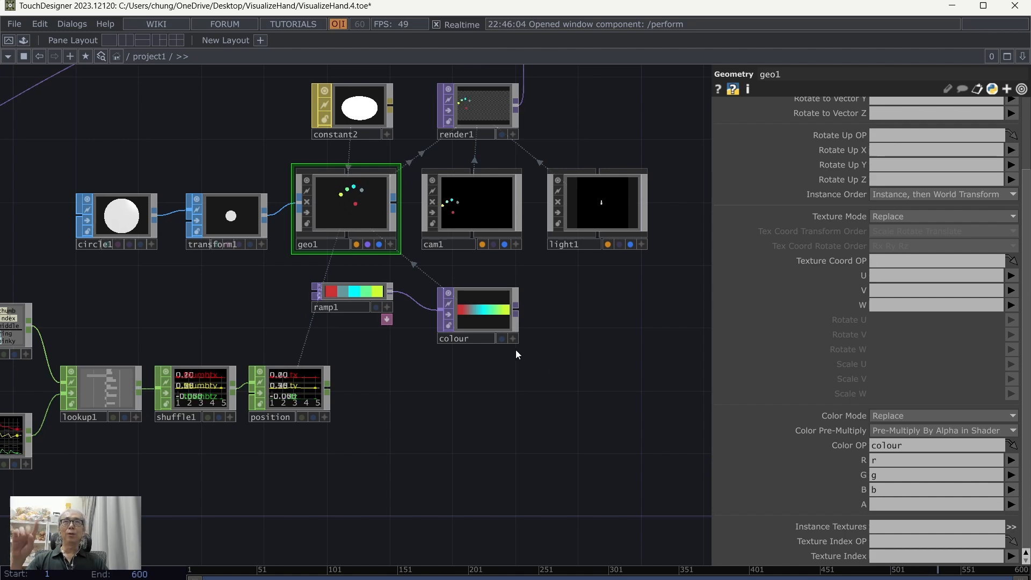
Step: Save the project
drag(413, 421, 458, 441)
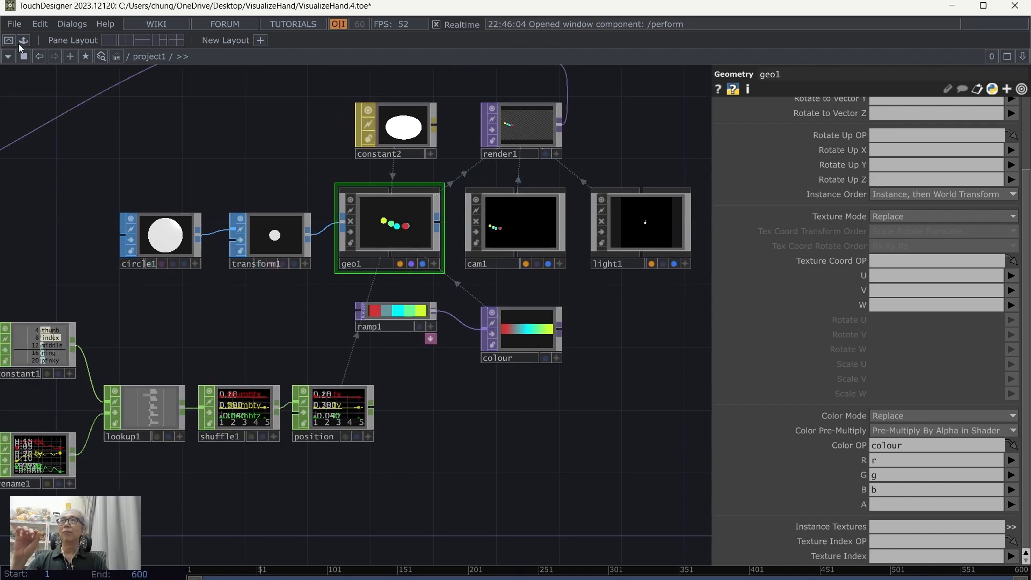
click(14, 24)
click(27, 99)
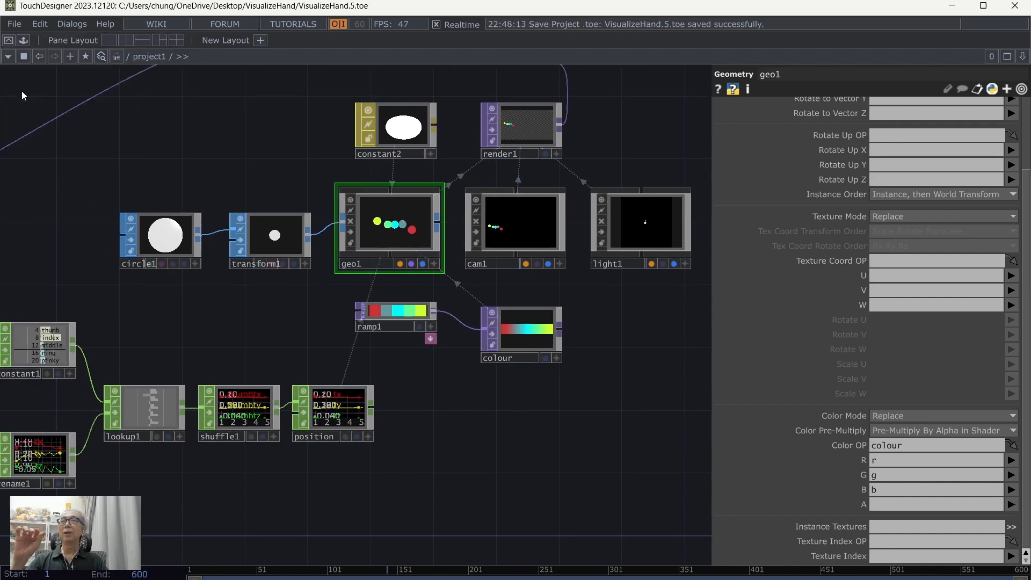
Step: Preview the coloured fingertip circles in full-screen perform mode and return to the network
click(9, 42)
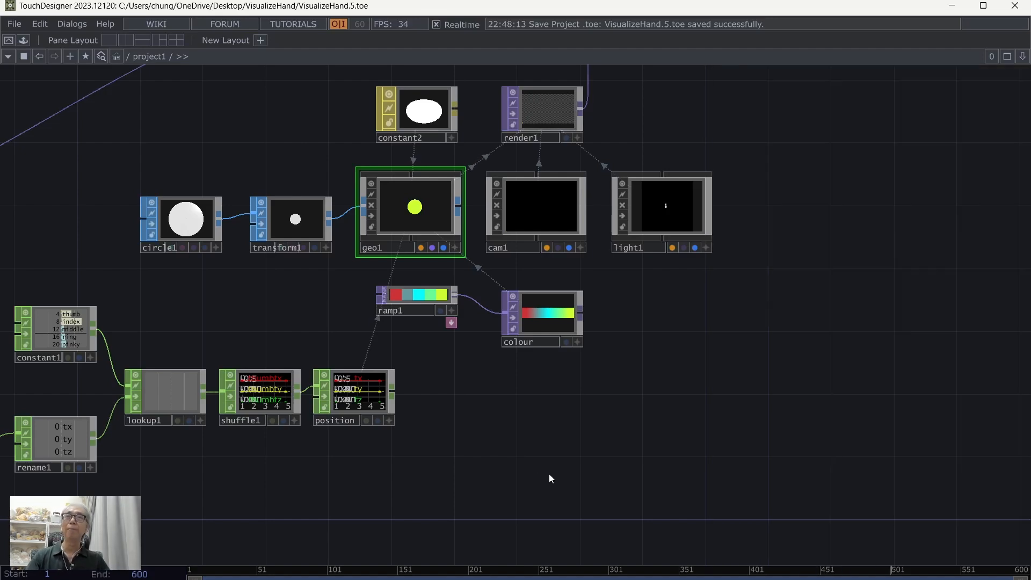
drag(582, 450, 654, 425)
middle_drag(655, 424, 650, 448)
drag(650, 448, 620, 427)
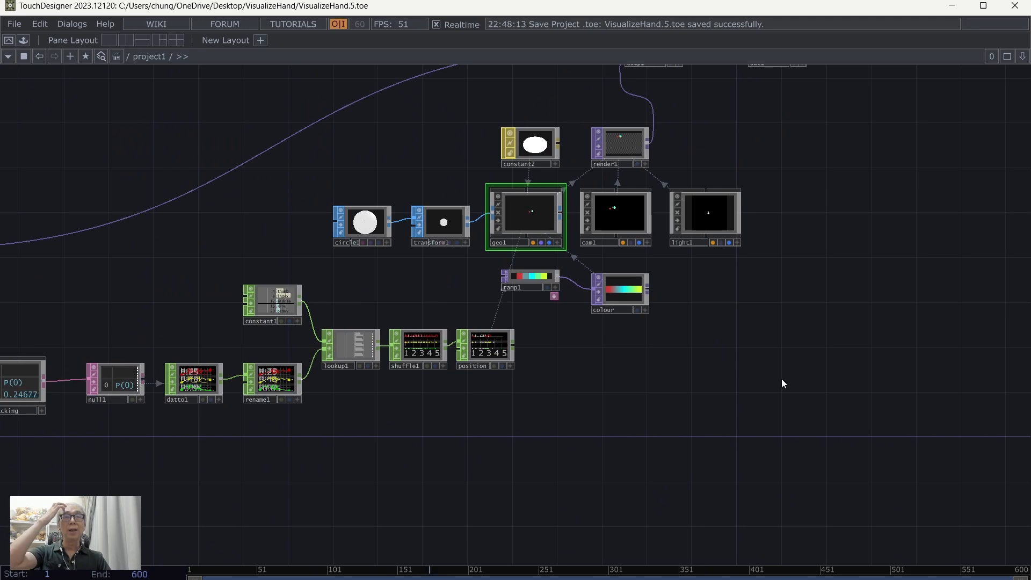
Step: Display the parameters of the constant2 material
drag(782, 379, 684, 391)
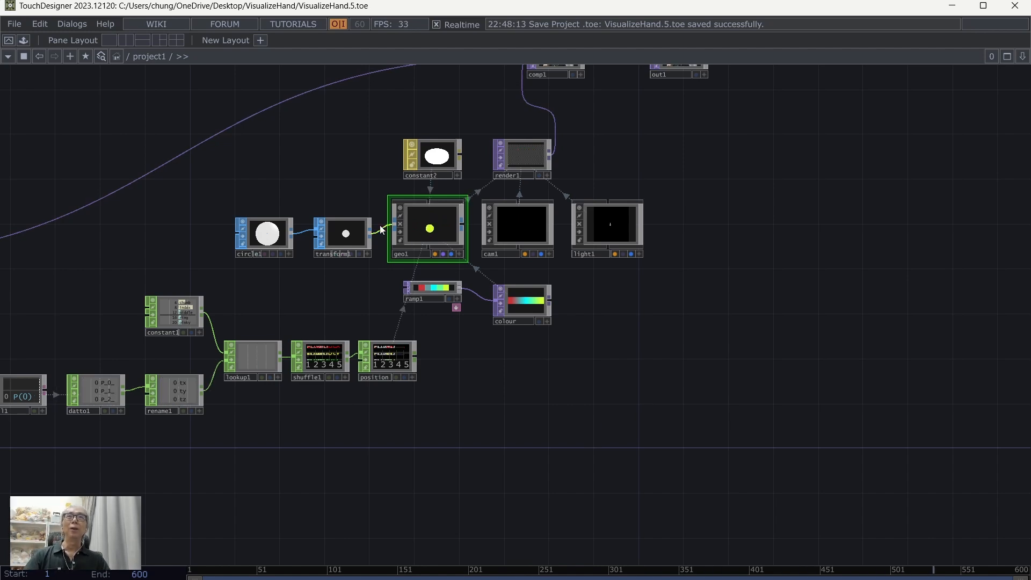
click(437, 157)
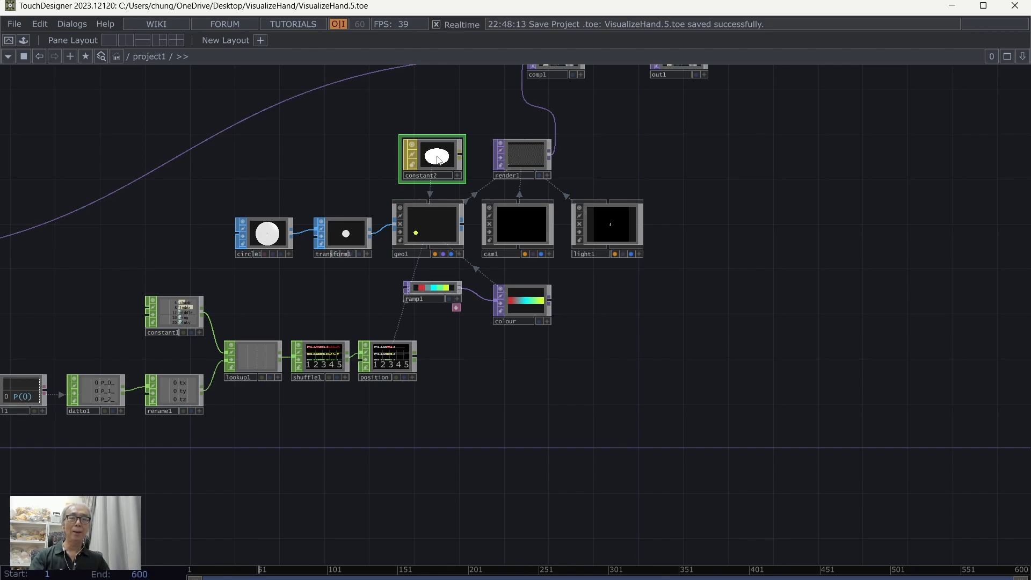
key(p)
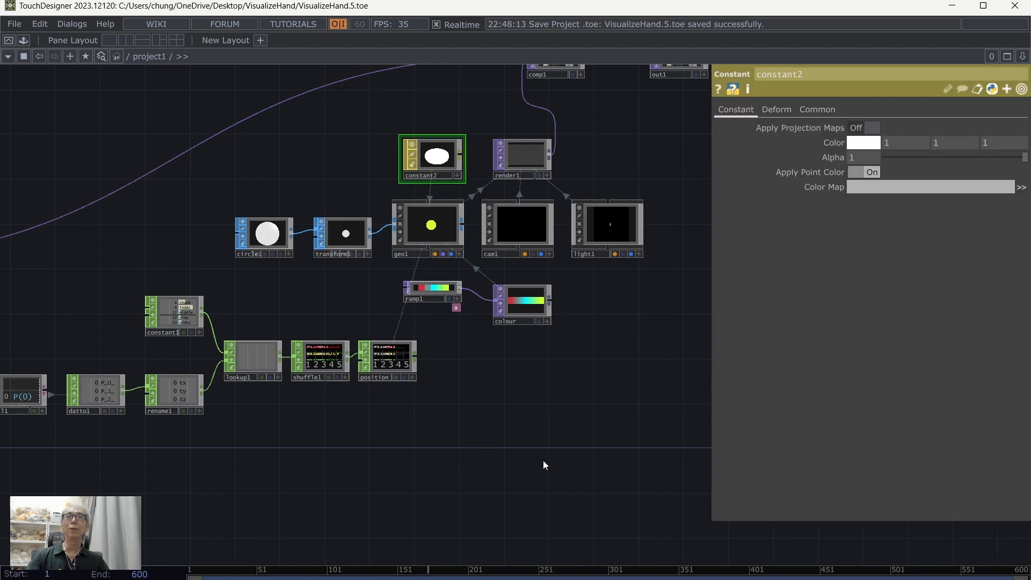
drag(543, 461, 622, 349)
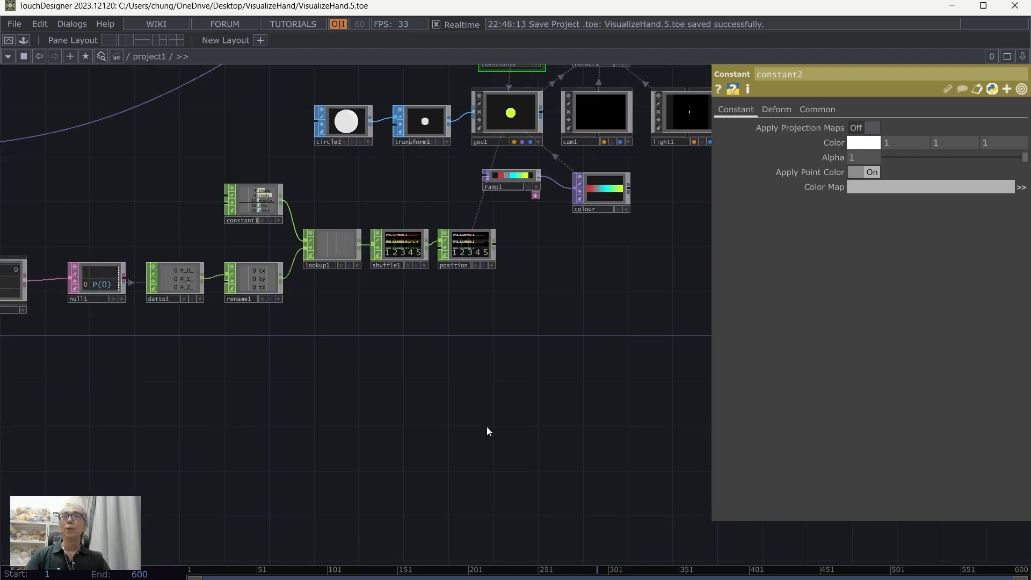
scroll(528, 381, down, 3)
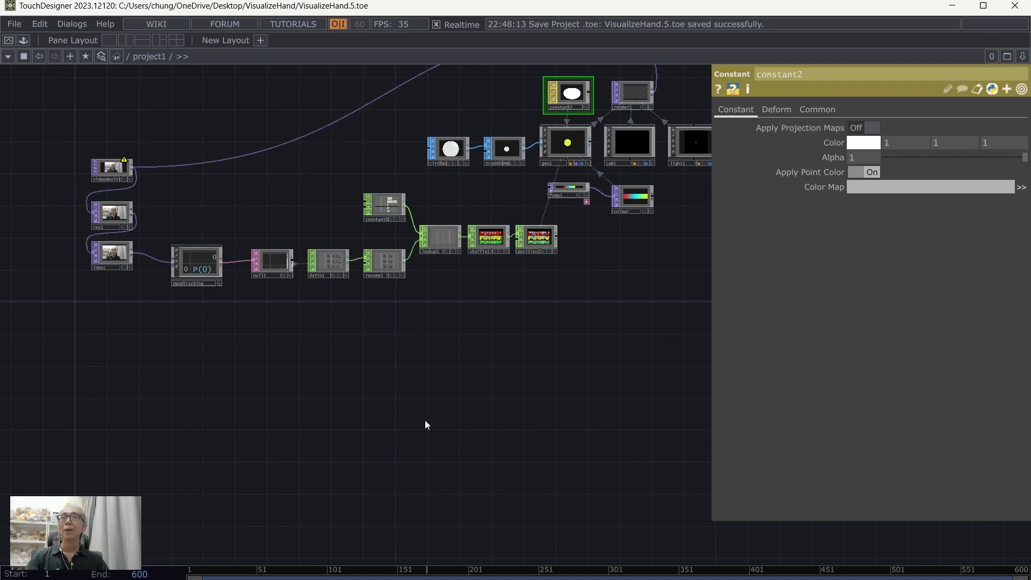
scroll(459, 386, up, 5)
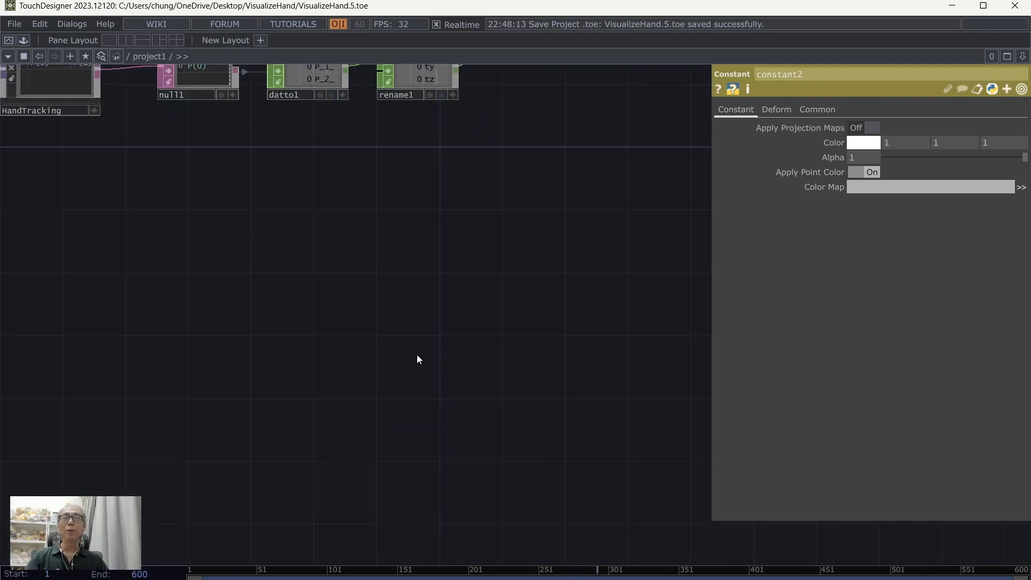
drag(398, 344, 445, 346)
scroll(463, 260, down, 2)
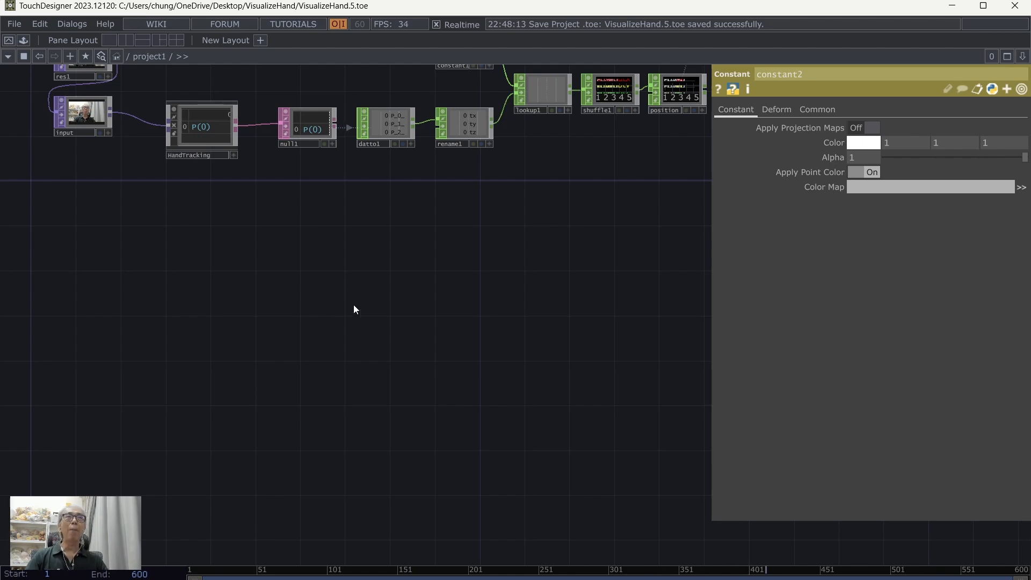
drag(317, 293, 389, 332)
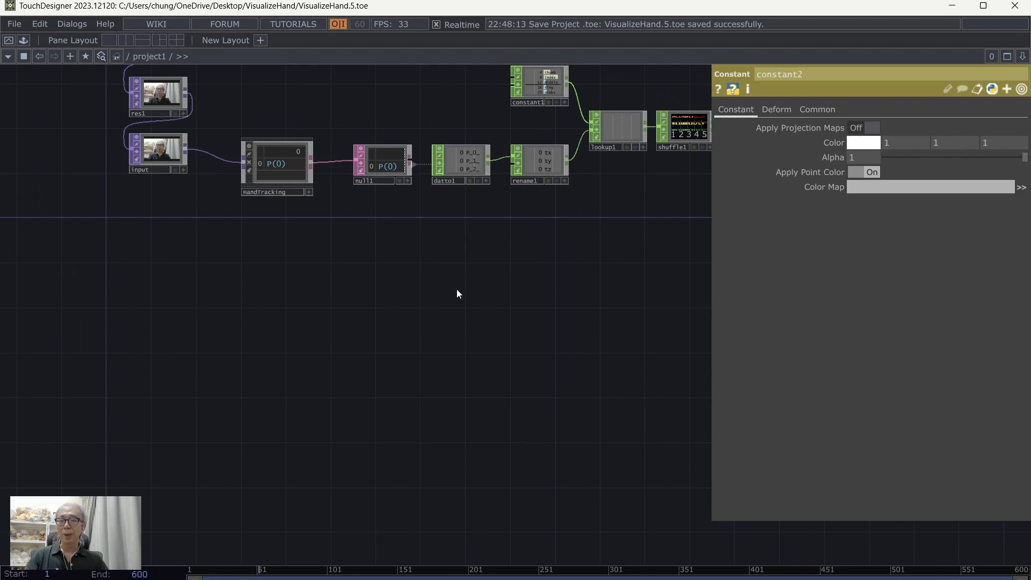
scroll(389, 289, up, 2)
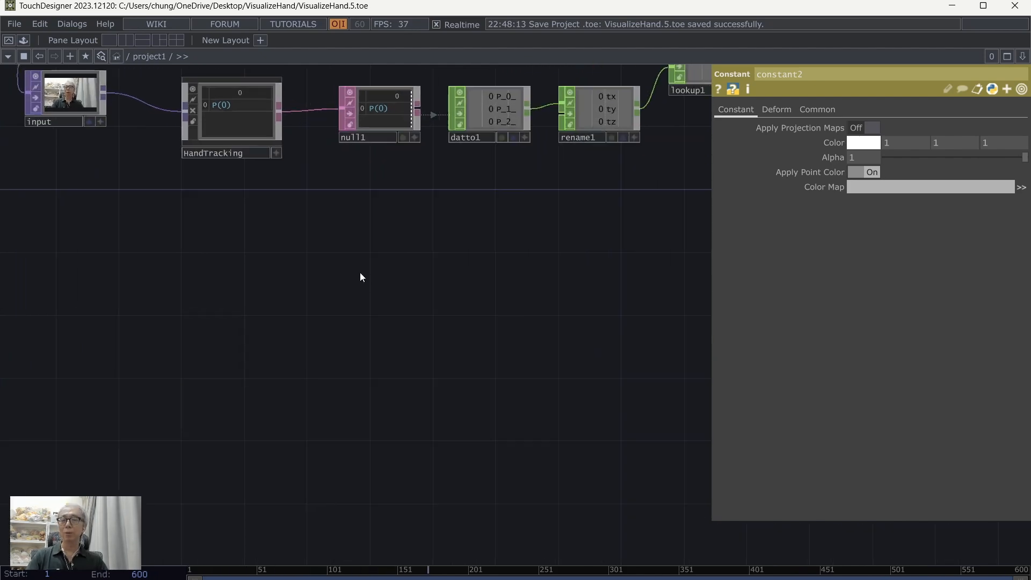
Step: Add a Table DAT in the empty network area below the HandTracking chain
key(Tab)
click(323, 100)
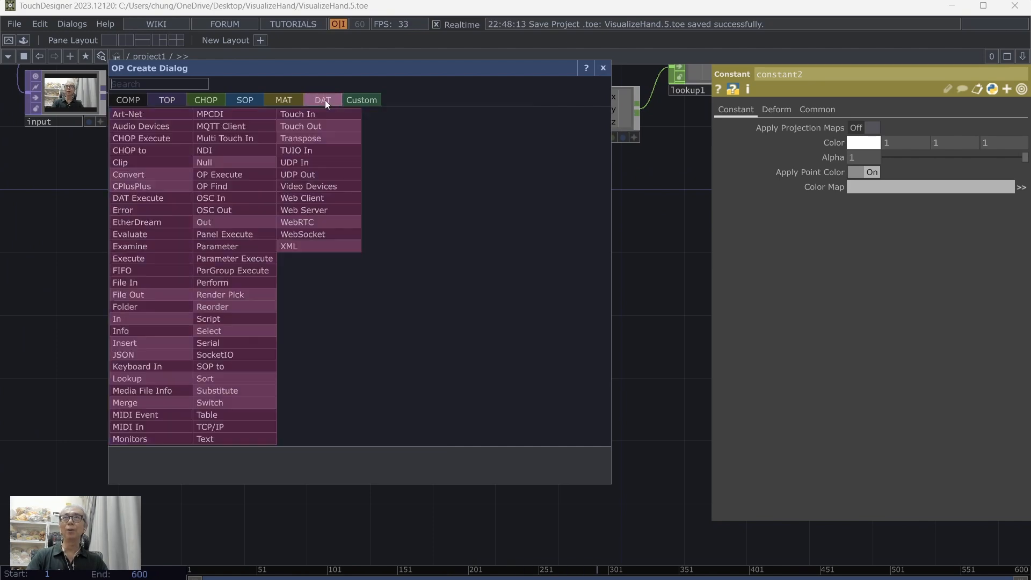
click(233, 414)
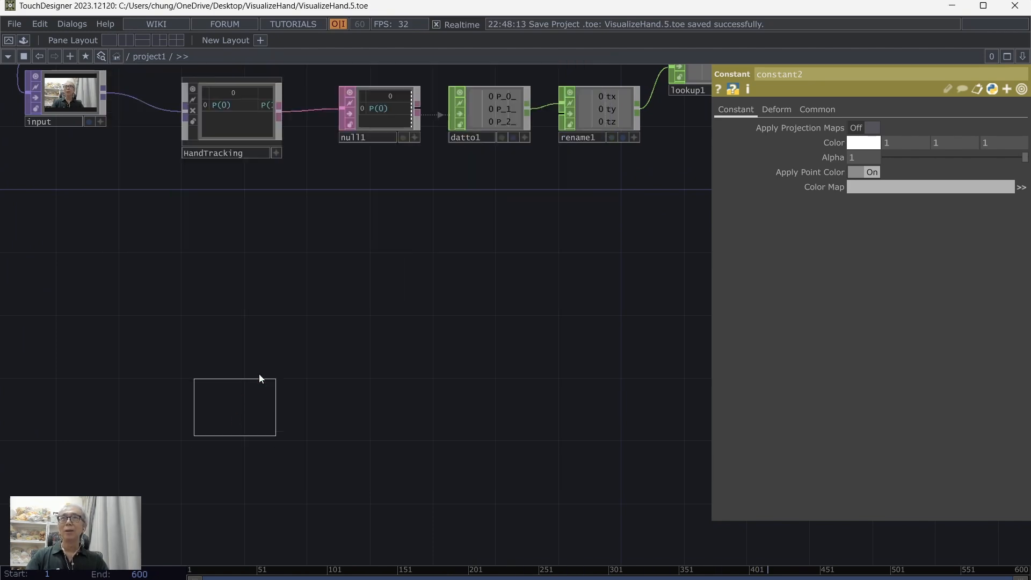
click(235, 297)
scroll(363, 345, up, 3)
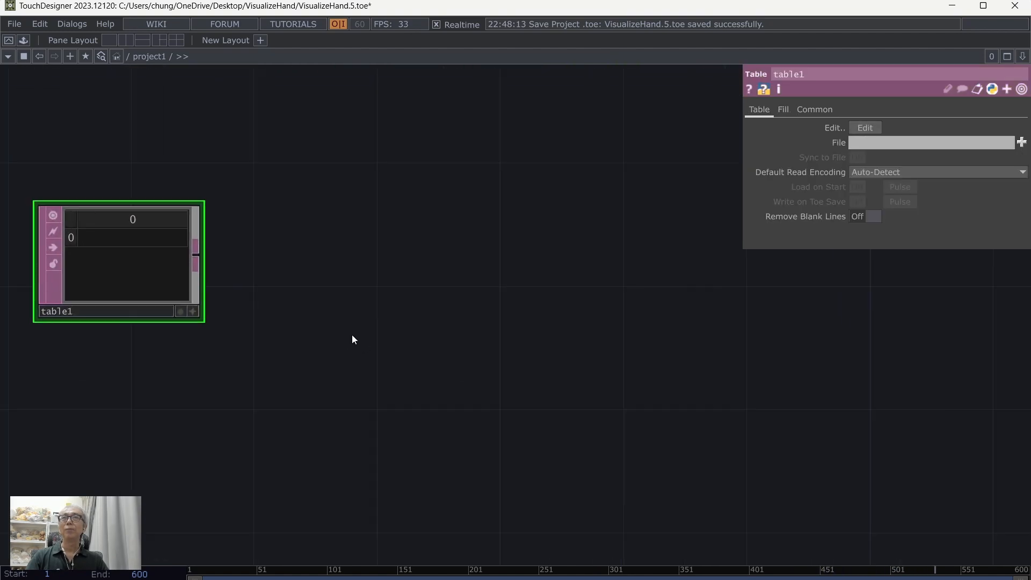
drag(353, 335, 603, 337)
scroll(513, 349, up, 3)
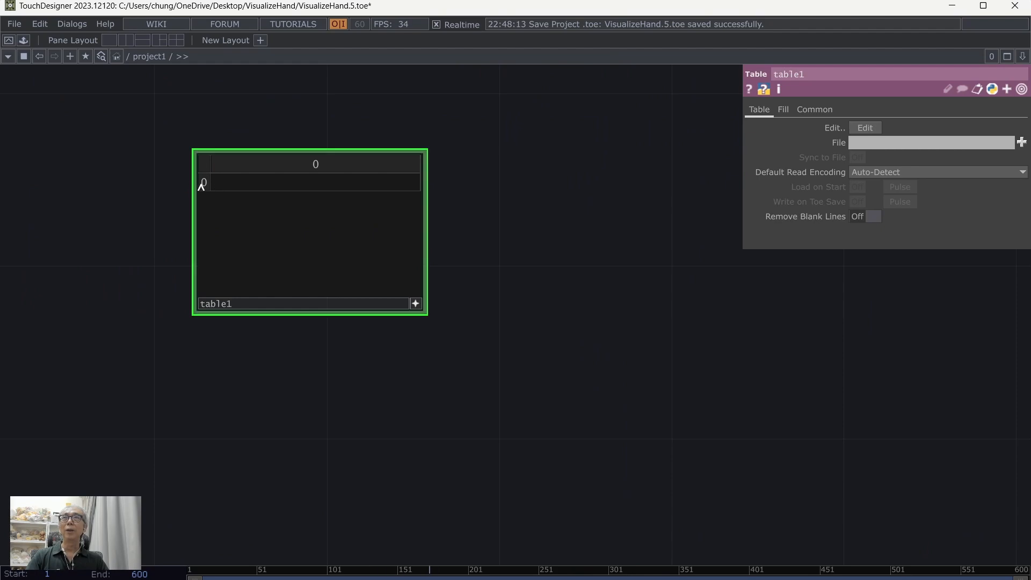
Step: Insert four more rows in table1 below row 0, giving five rows in total
right_click(205, 184)
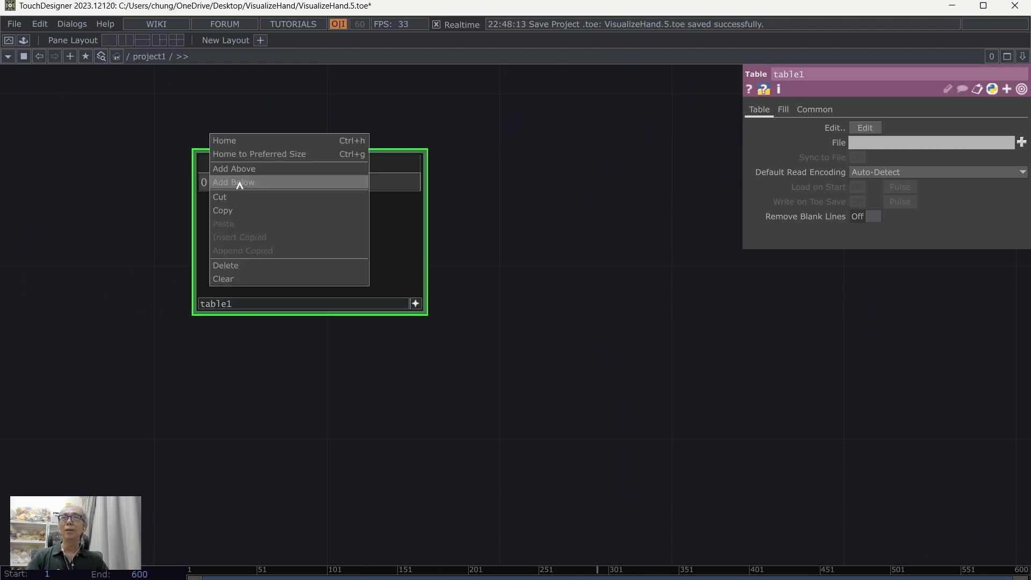
click(212, 182)
right_click(205, 182)
click(242, 185)
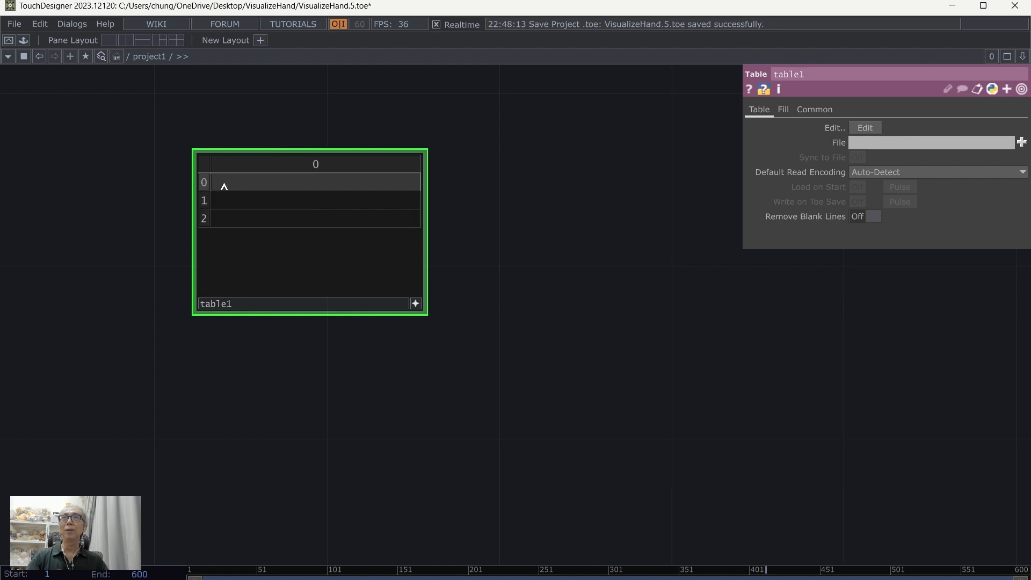
right_click(199, 186)
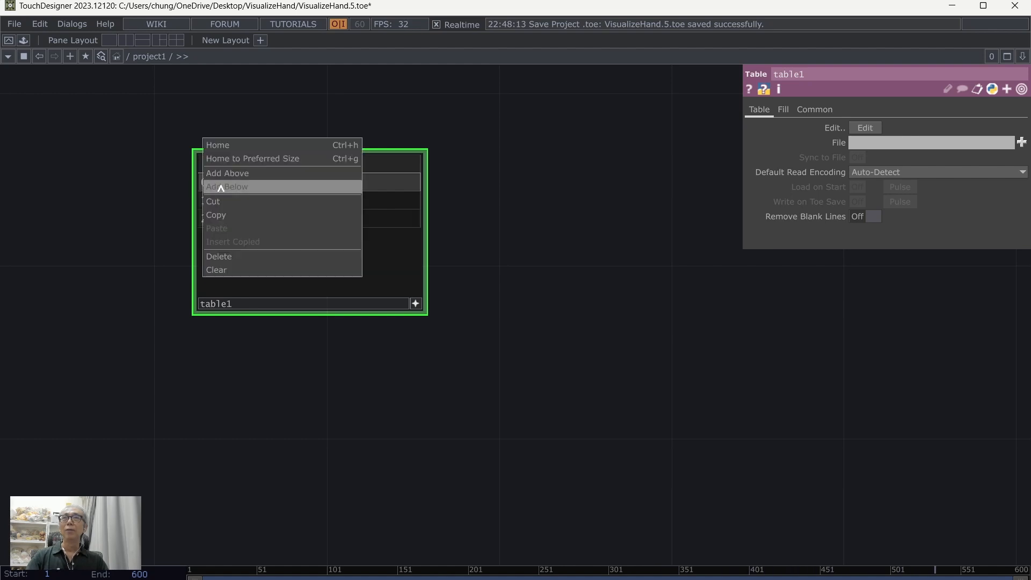
click(213, 186)
right_click(200, 186)
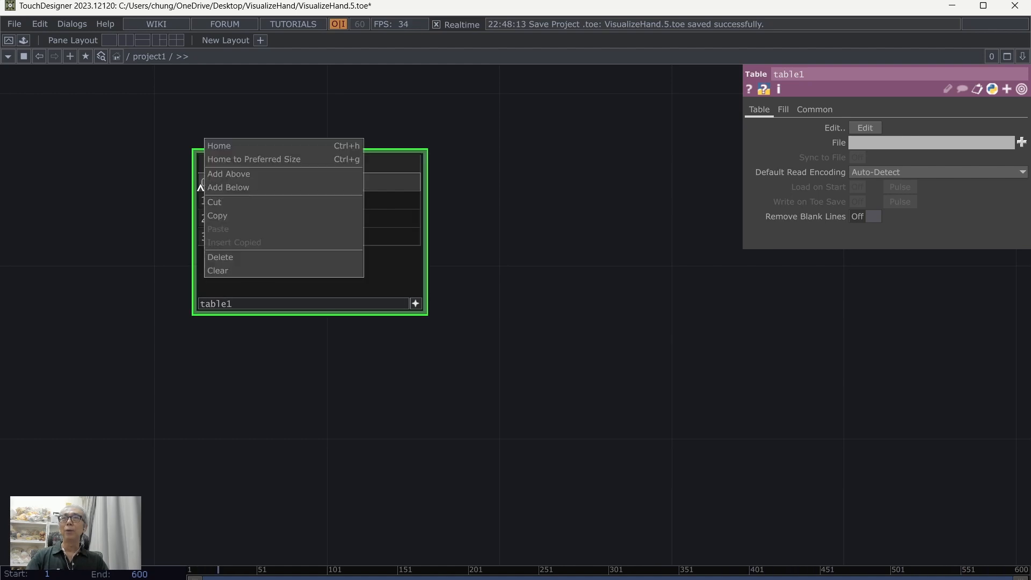
click(234, 188)
Step: Fill table1's rows 0 to 4 with Thumb, Index, Middle, Ring and Pinky, and leave cell editing
click(244, 186)
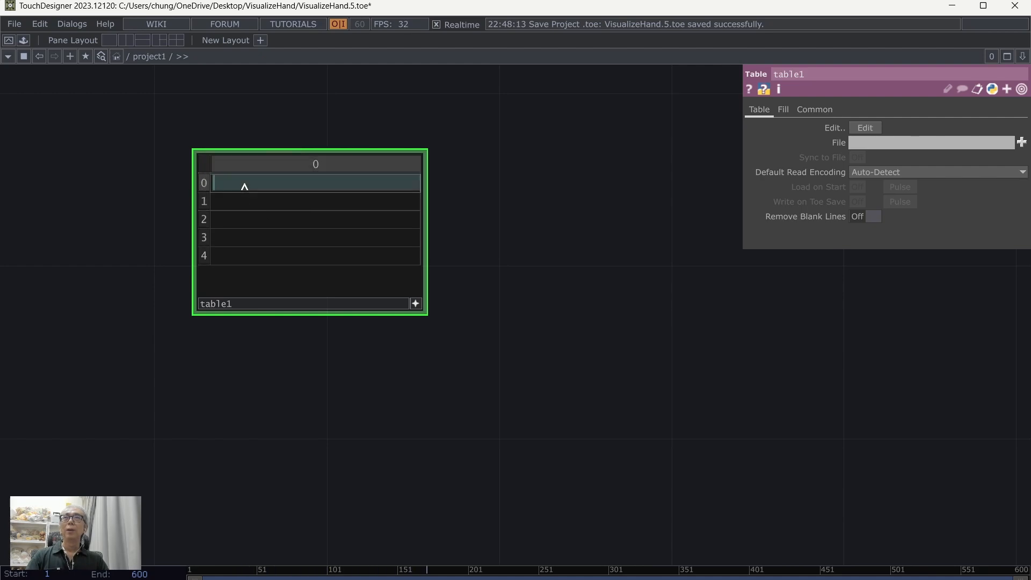
text(T)
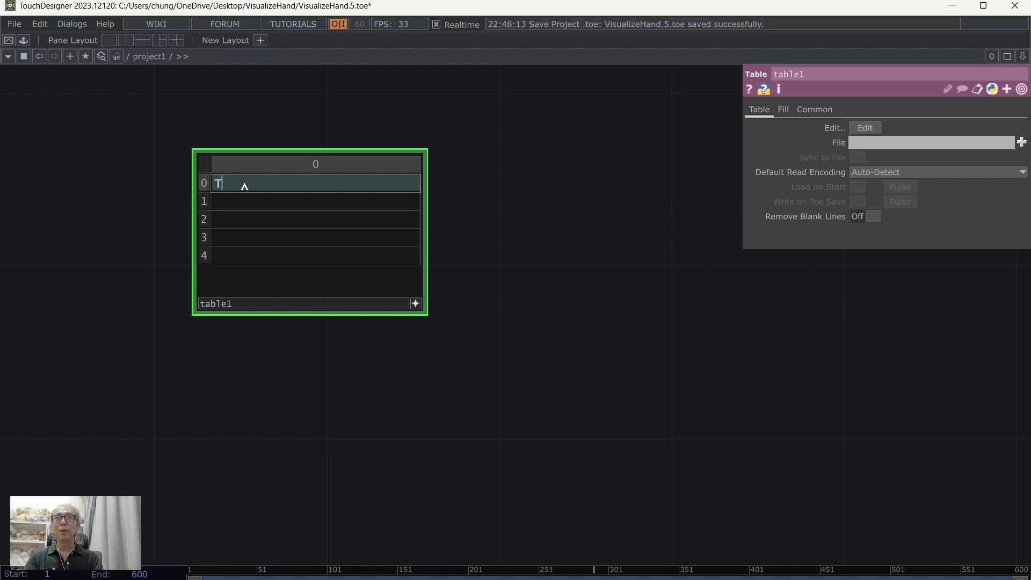
text(humb)
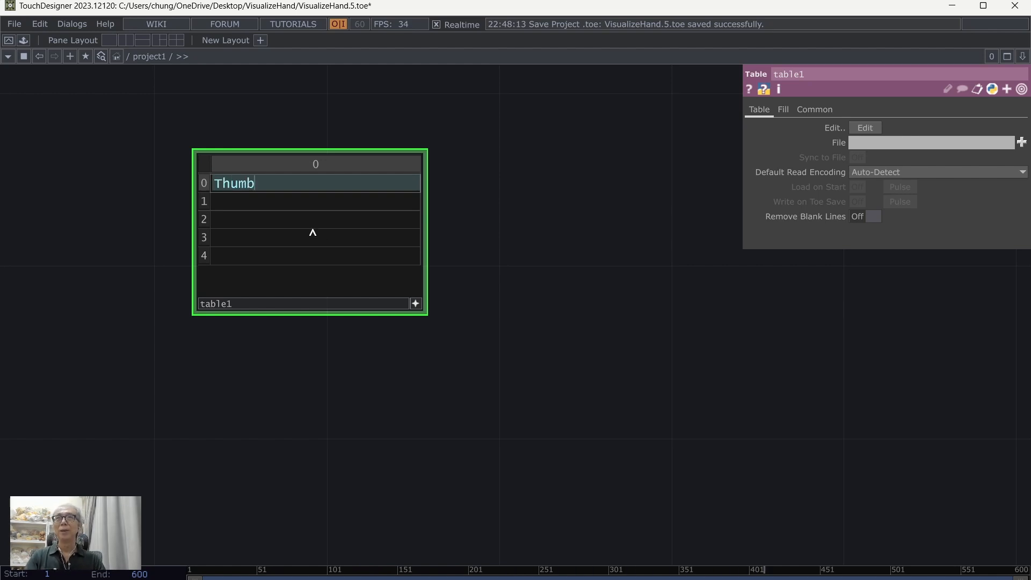
click(294, 208)
text(Index)
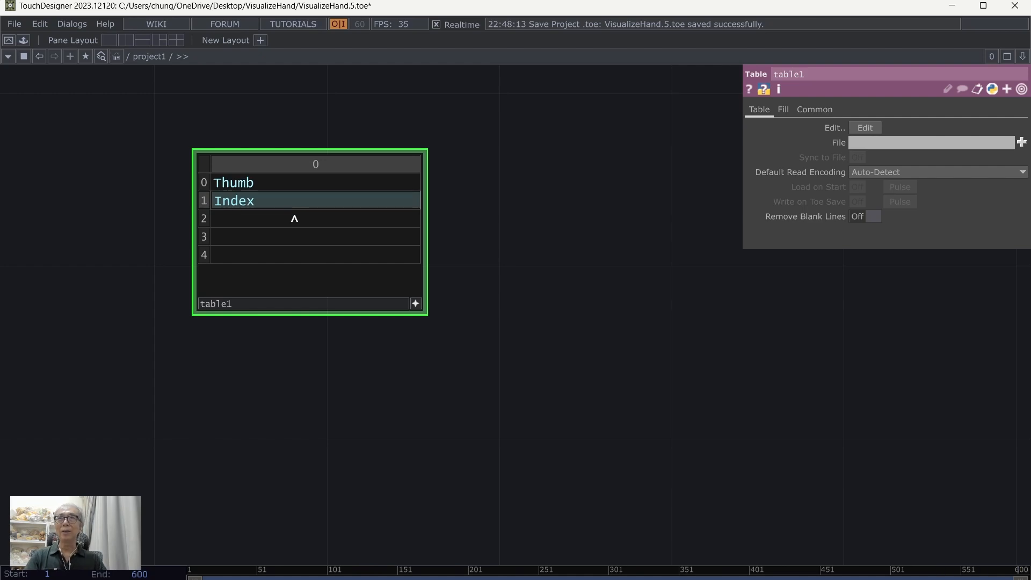
click(295, 222)
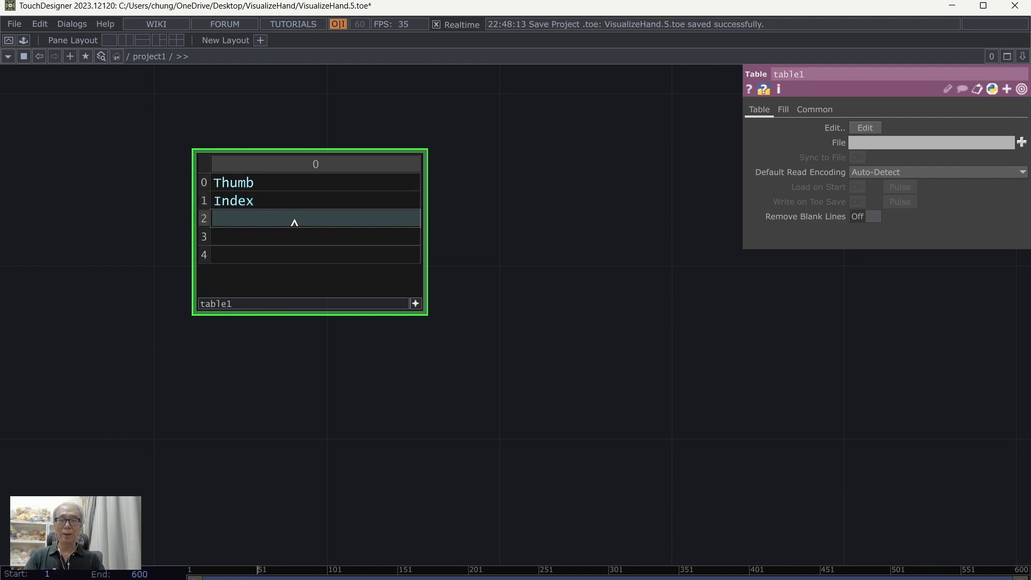
text(Middle)
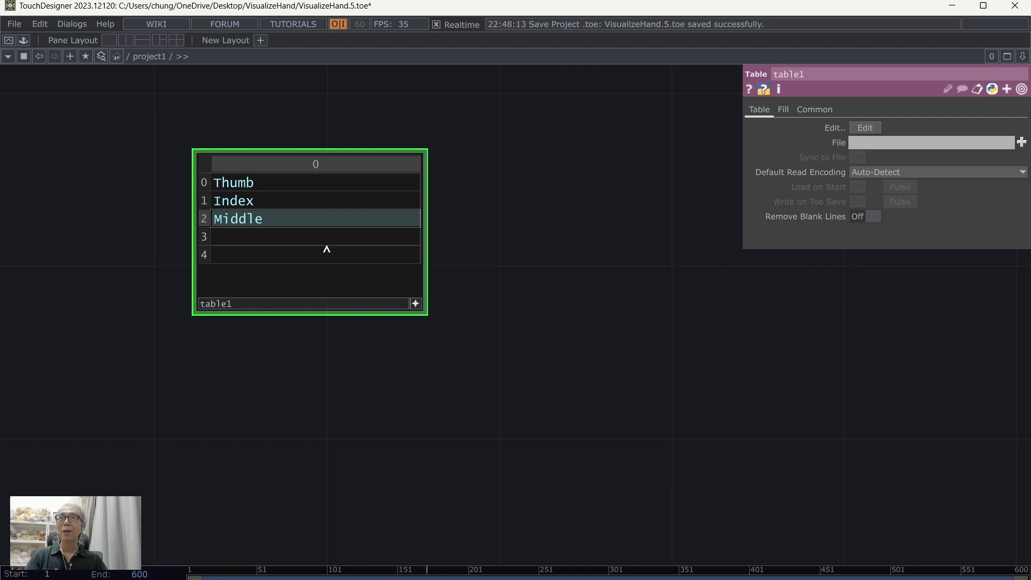
click(315, 243)
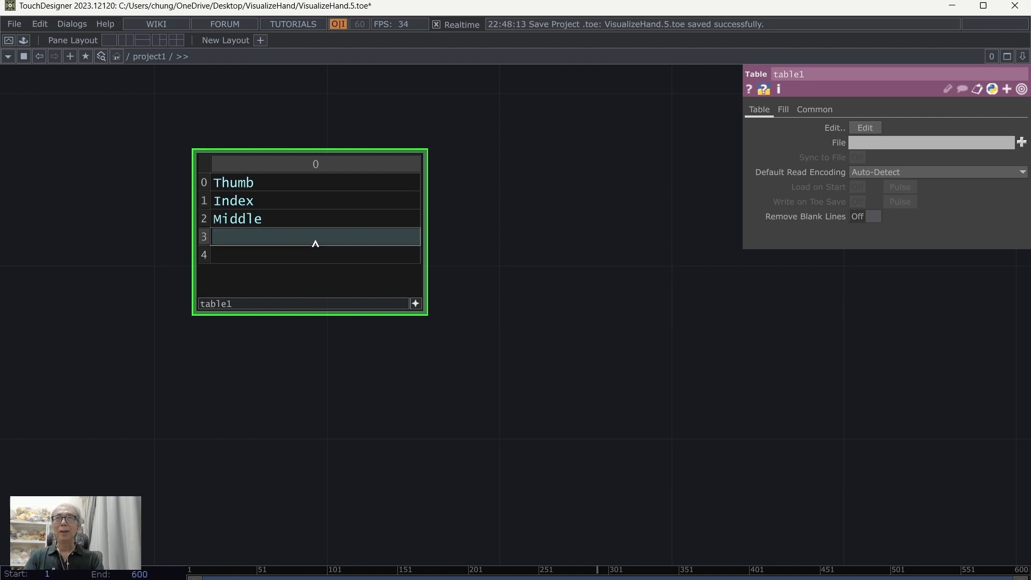
text(Ring)
click(293, 257)
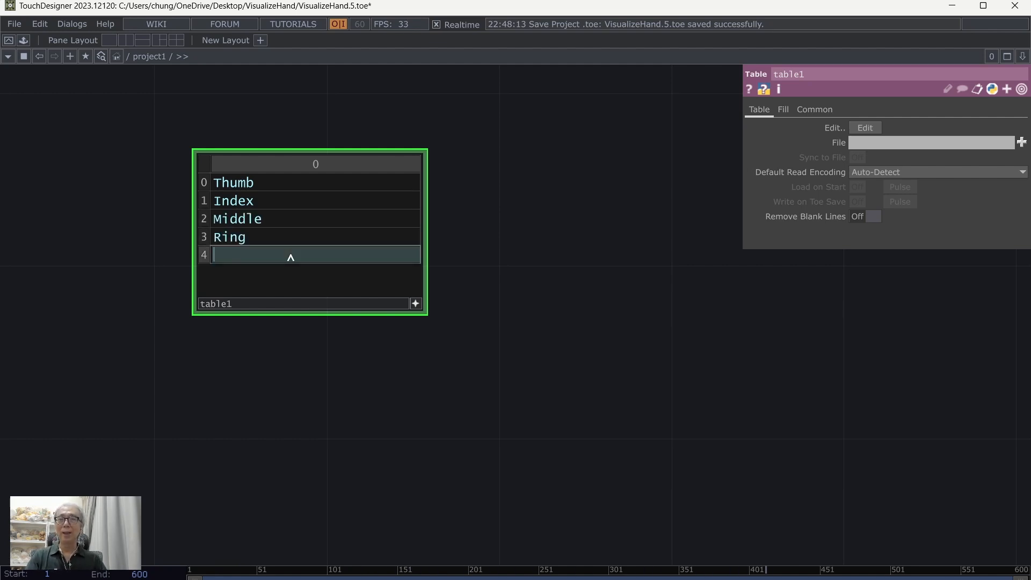
text(Pinky)
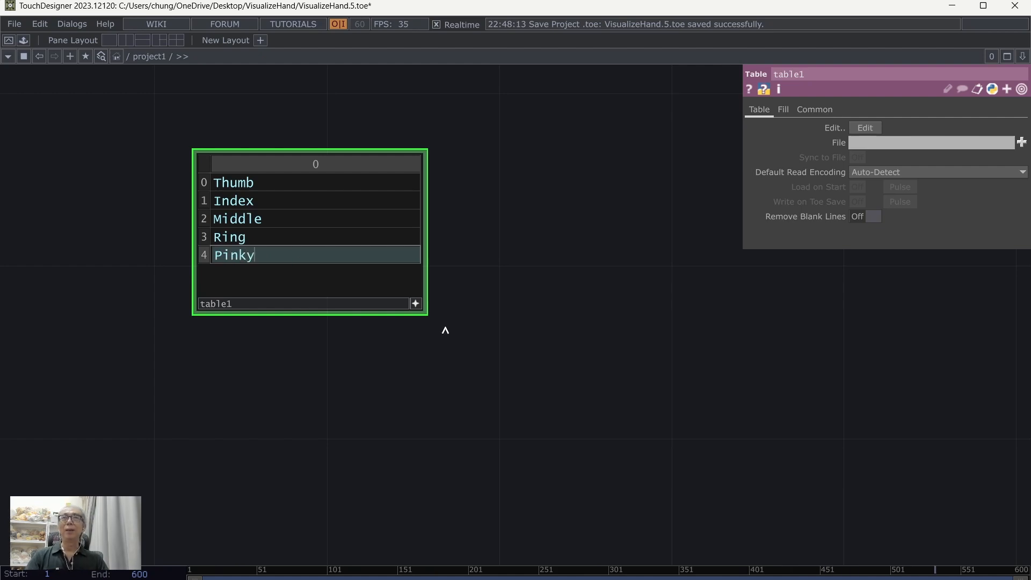
click(548, 350)
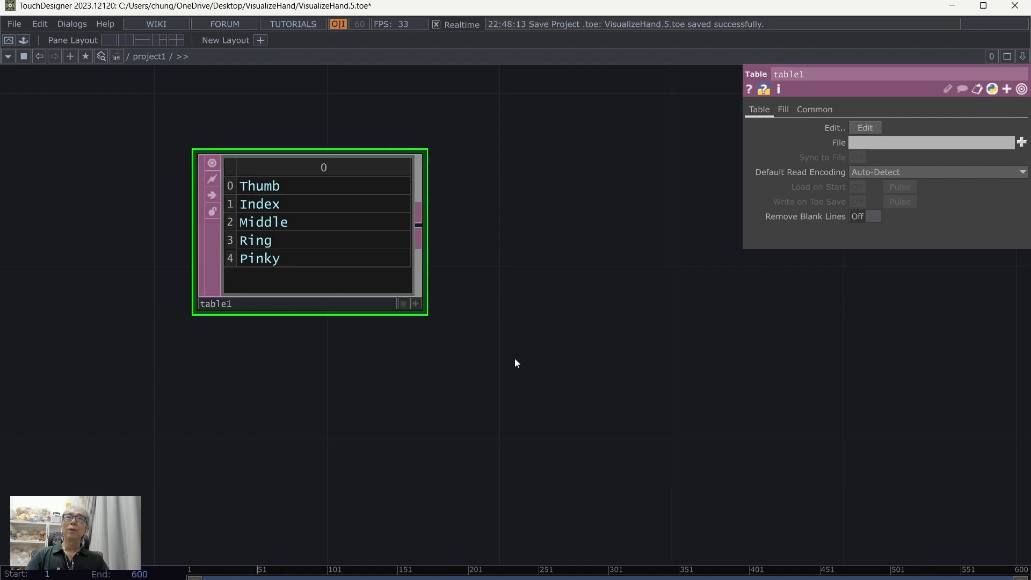
Step: Add a Select DAT to the right of table1, wired to its output
scroll(516, 359, down, 3)
drag(518, 361, 337, 314)
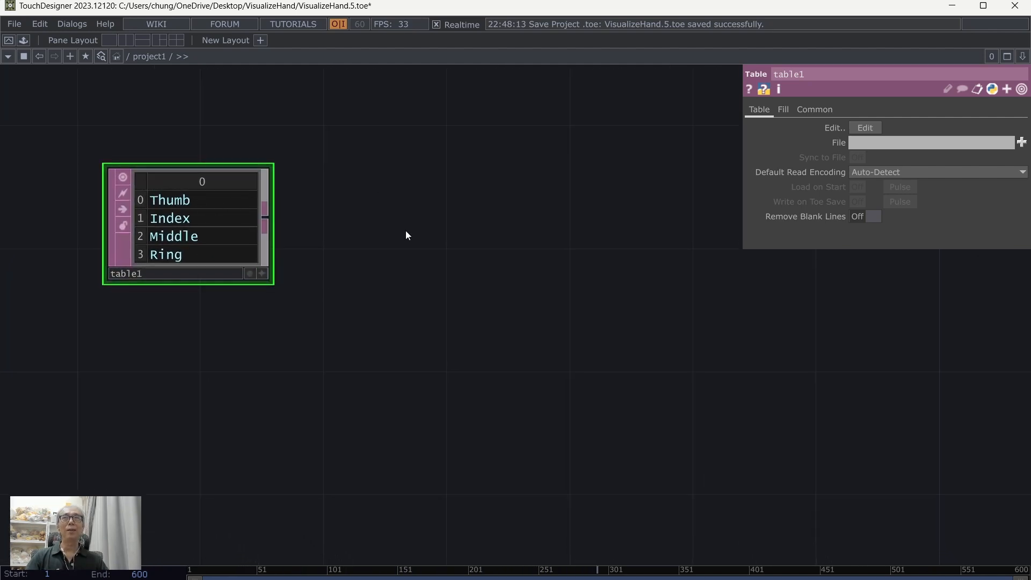
drag(405, 230, 392, 224)
scroll(392, 223, down, 2)
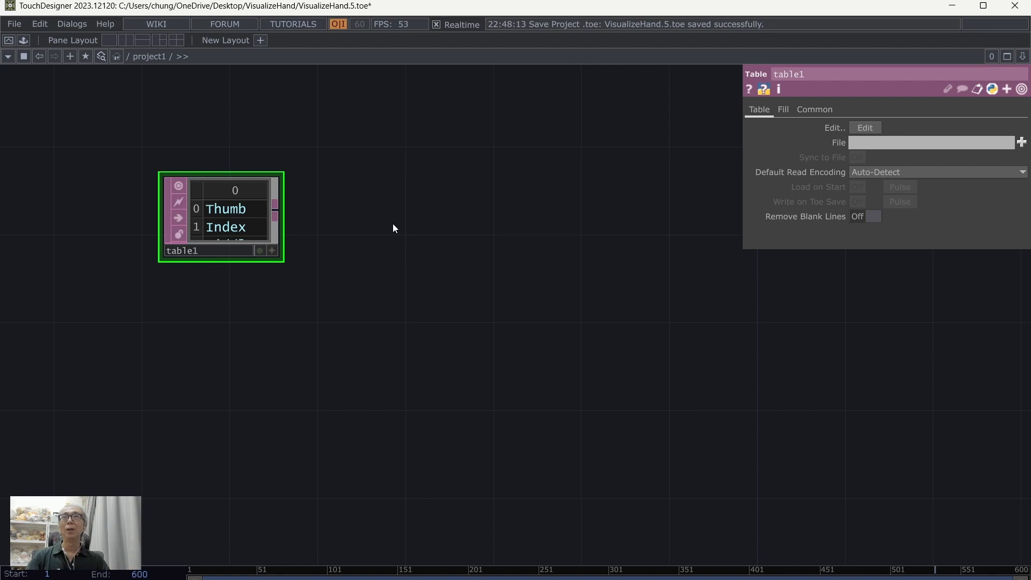
right_click(276, 209)
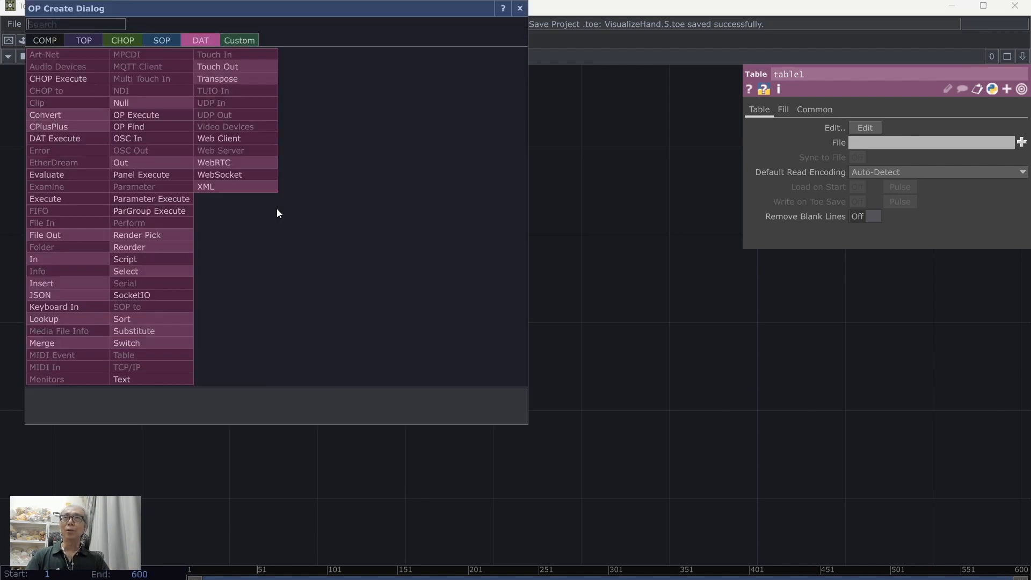
click(156, 271)
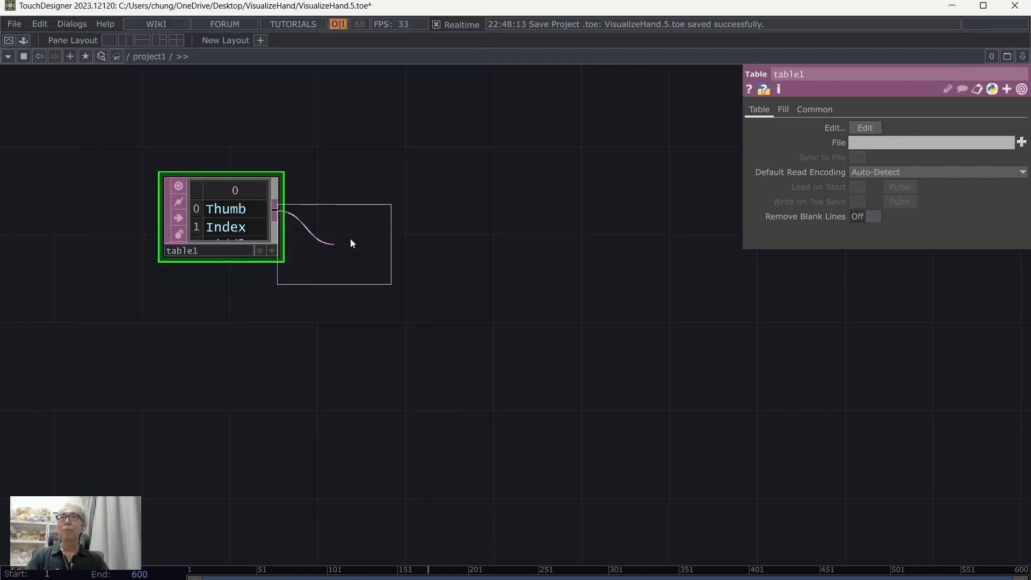
click(402, 220)
scroll(456, 306, up, 2)
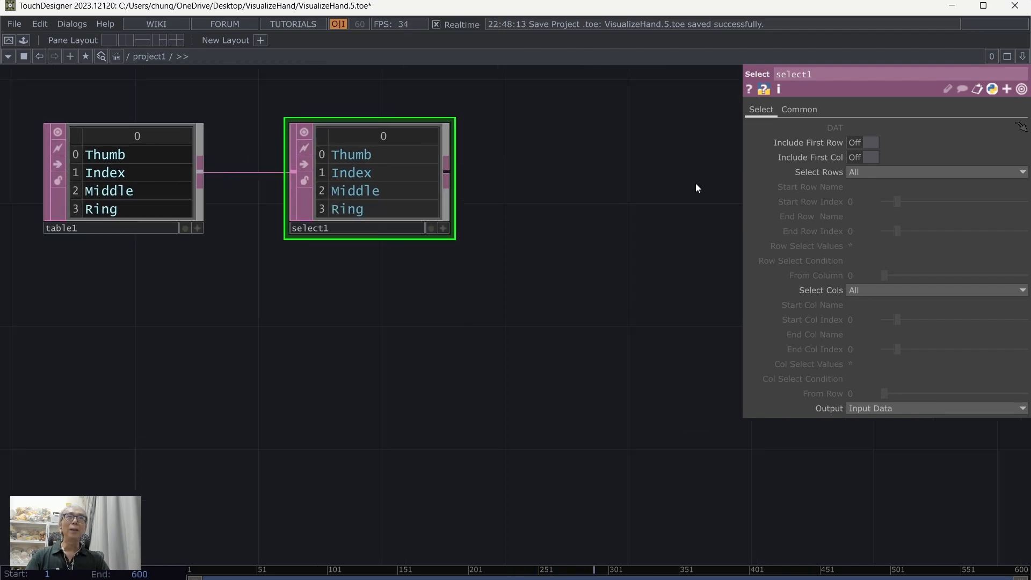
Step: Make select1 select rows by Index and set its End Row Index to the constant 0
click(862, 172)
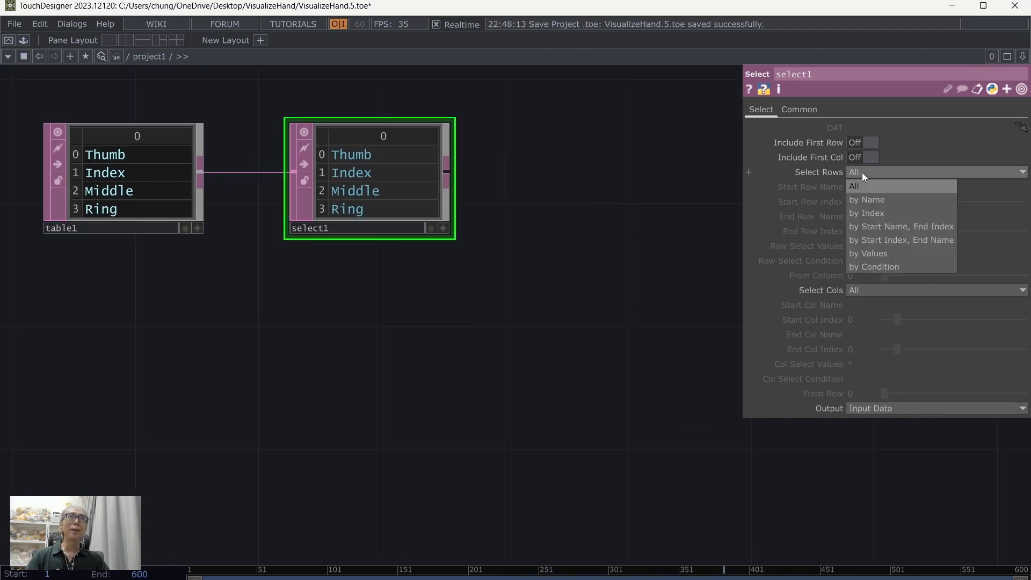
click(862, 213)
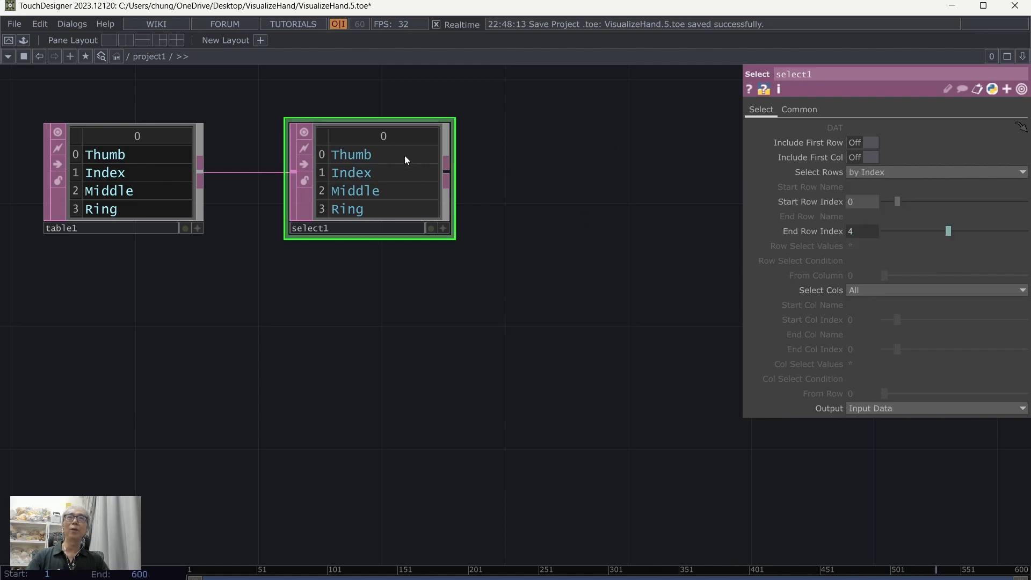
click(875, 230)
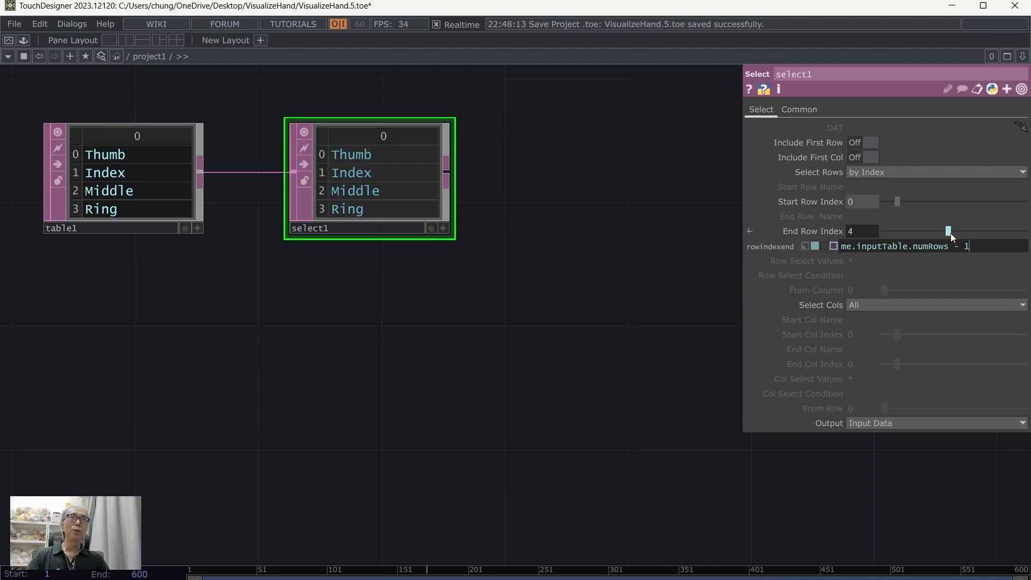
drag(950, 233, 902, 231)
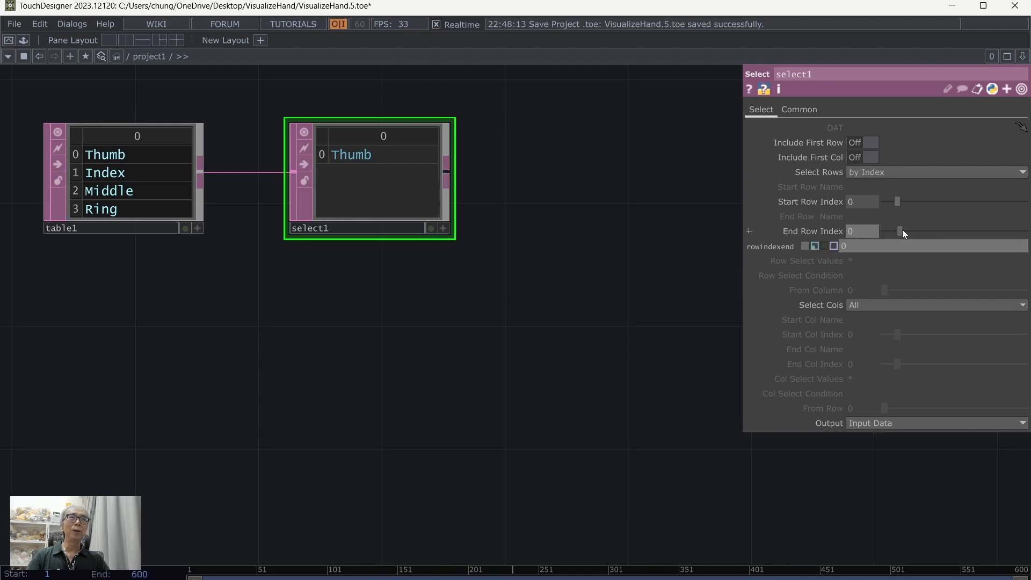
click(575, 306)
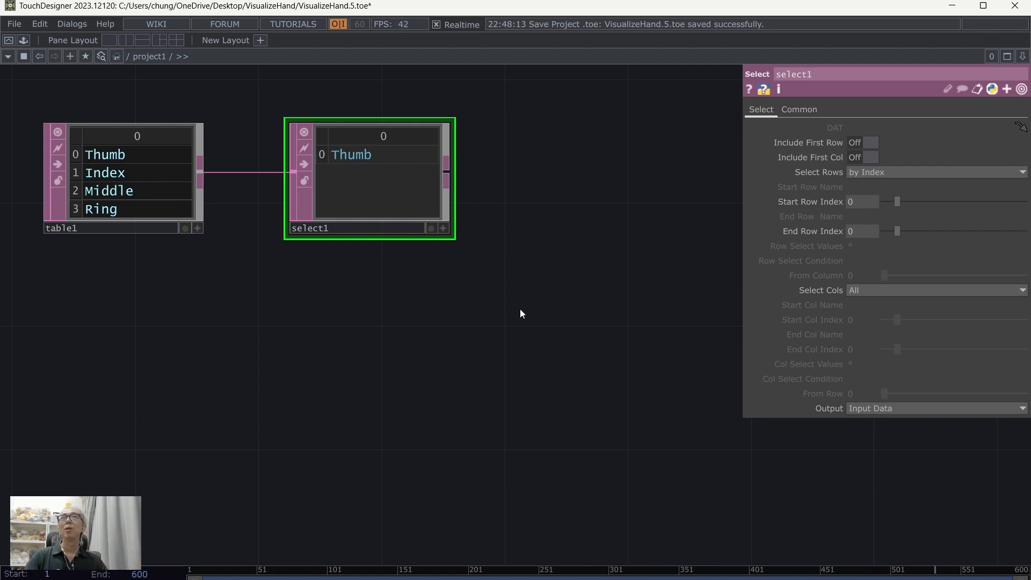
Step: Add a Text TOP to the right of select1
scroll(520, 313, down, 2)
drag(535, 333, 379, 357)
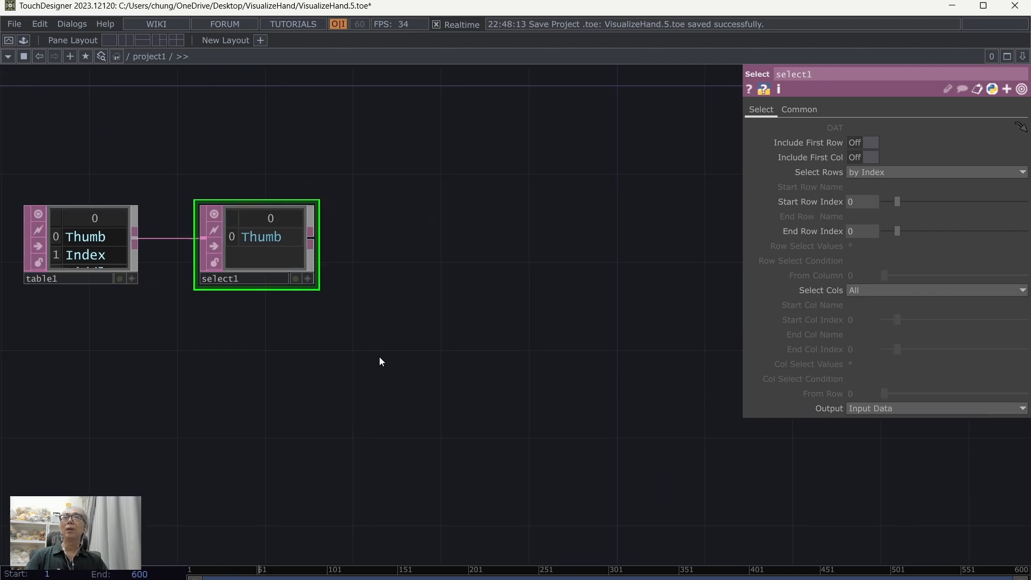
key(Tab)
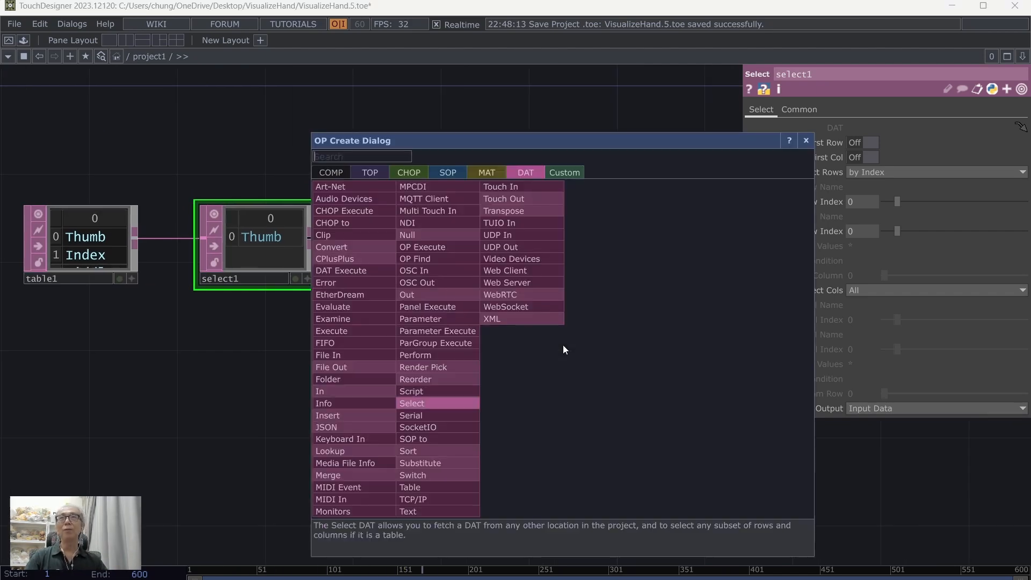
click(376, 172)
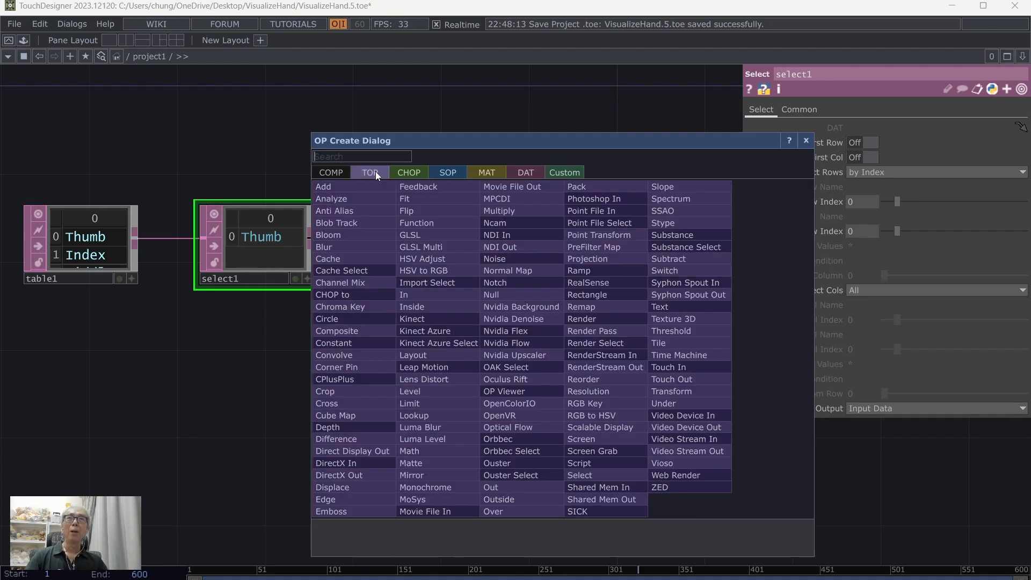
click(684, 304)
click(421, 214)
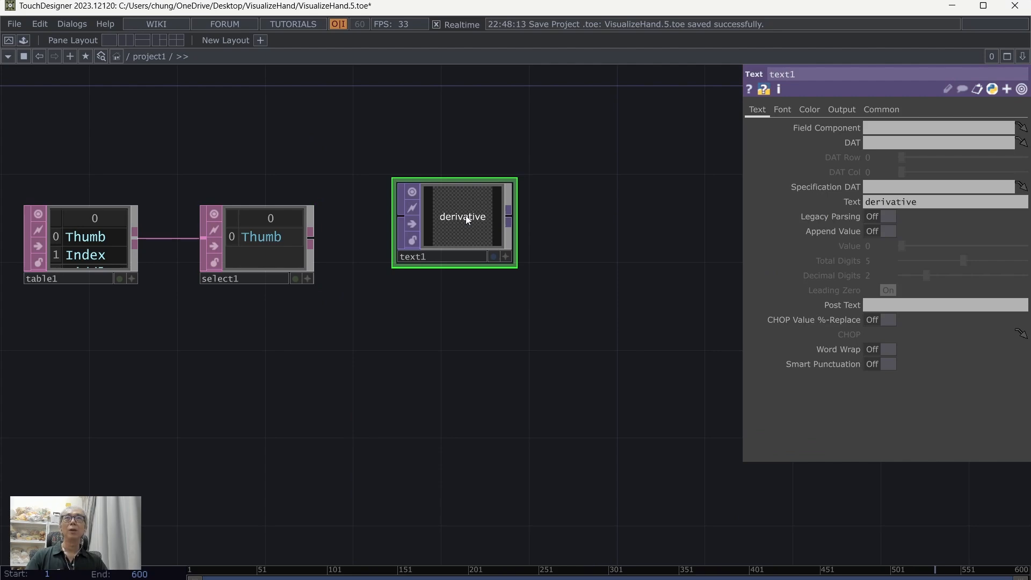
Step: Give text1 a custom output resolution of 512 x 512
click(888, 108)
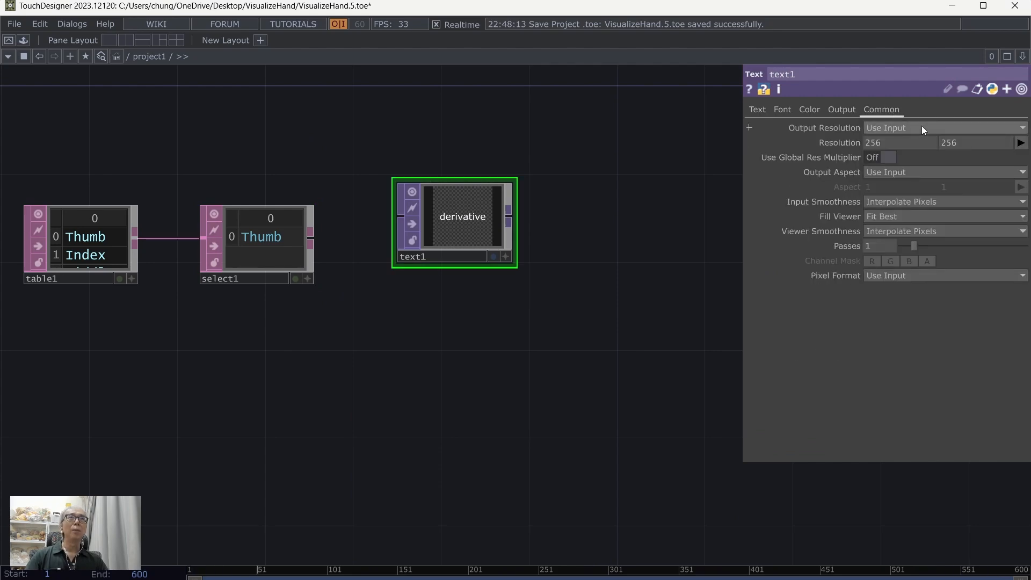
click(921, 127)
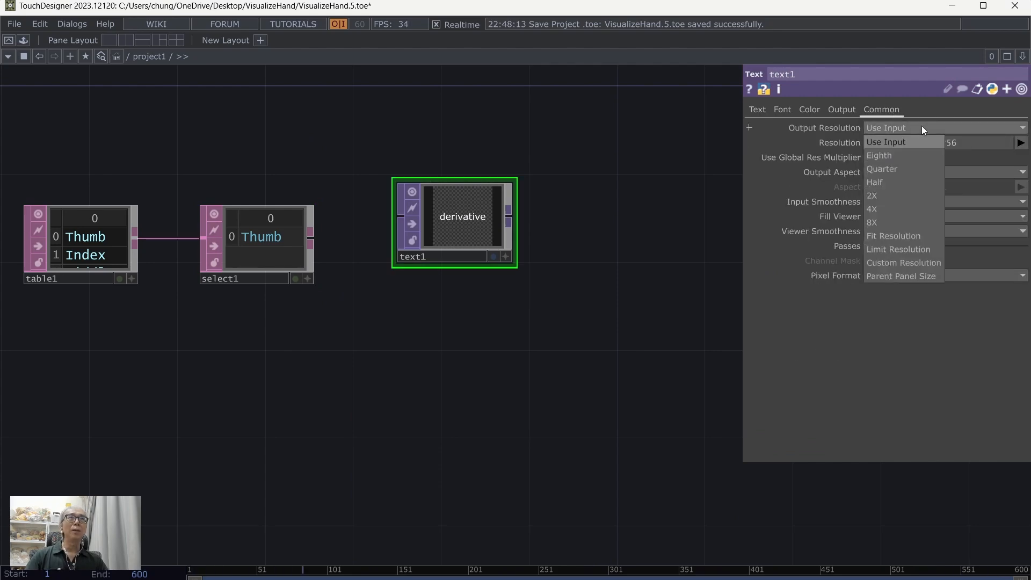
click(914, 265)
click(1020, 142)
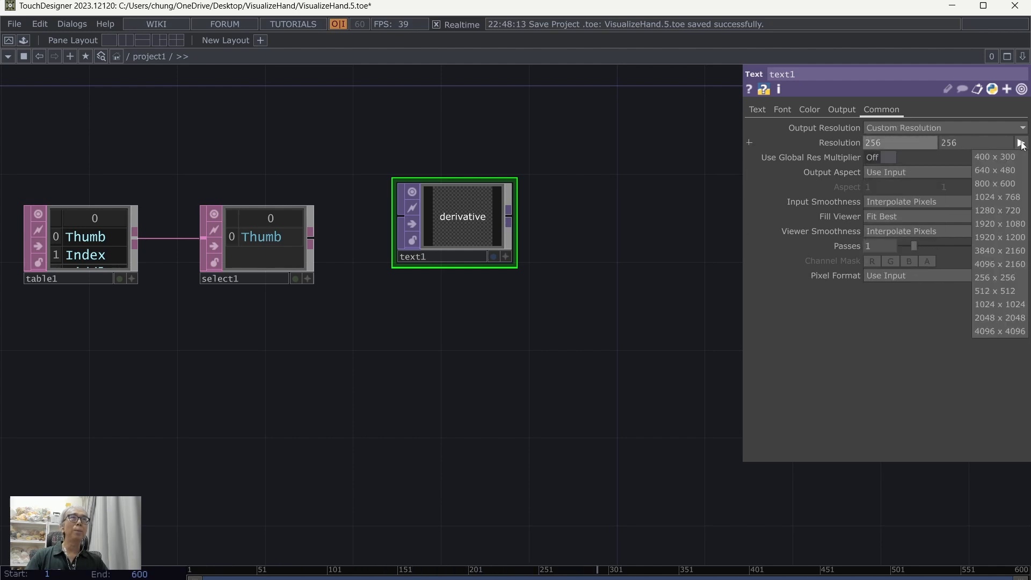
click(994, 291)
Step: Clear text1's default text and use select1 as its DAT source
click(757, 110)
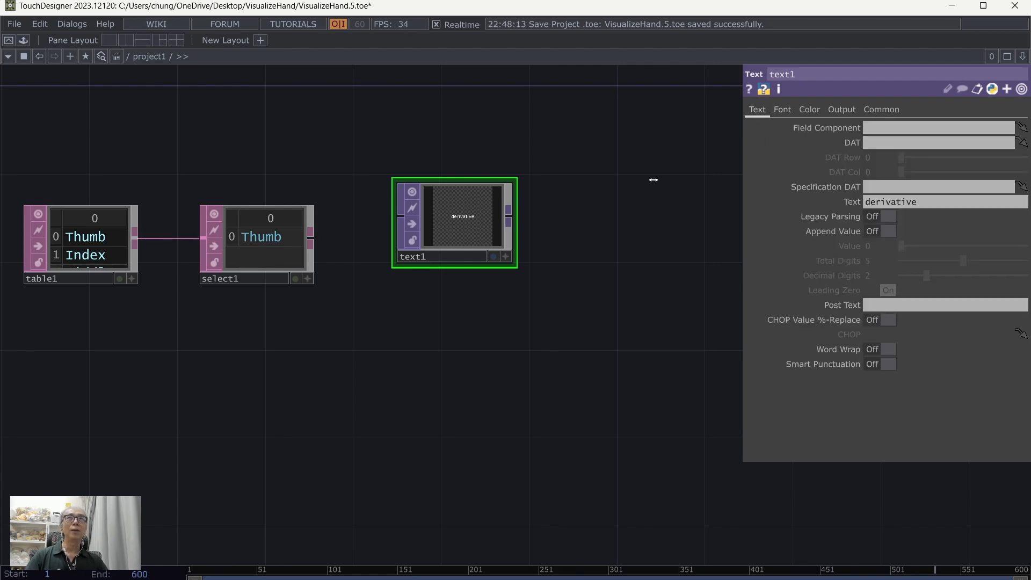
scroll(538, 239, up, 2)
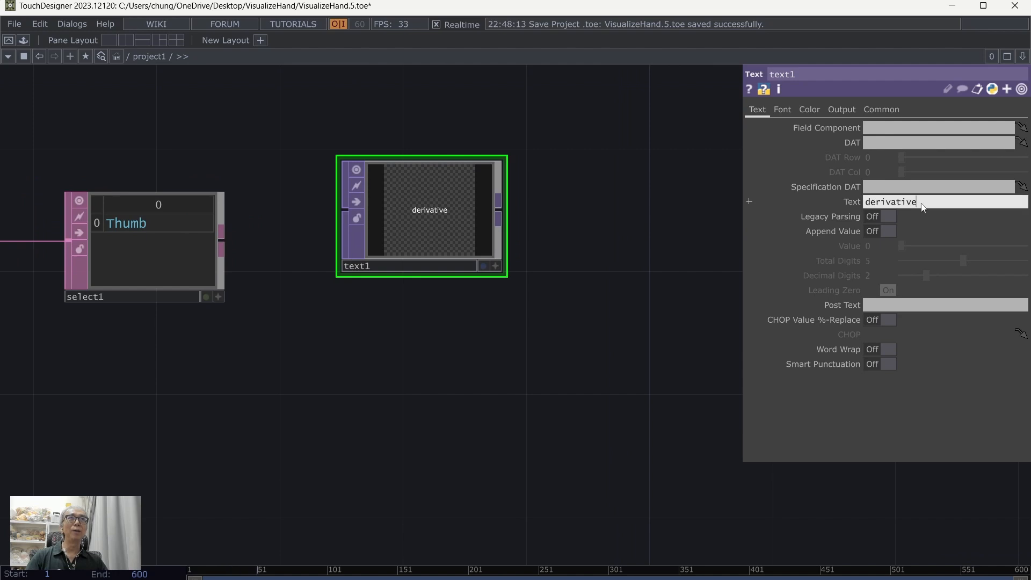
key(BackSpace)
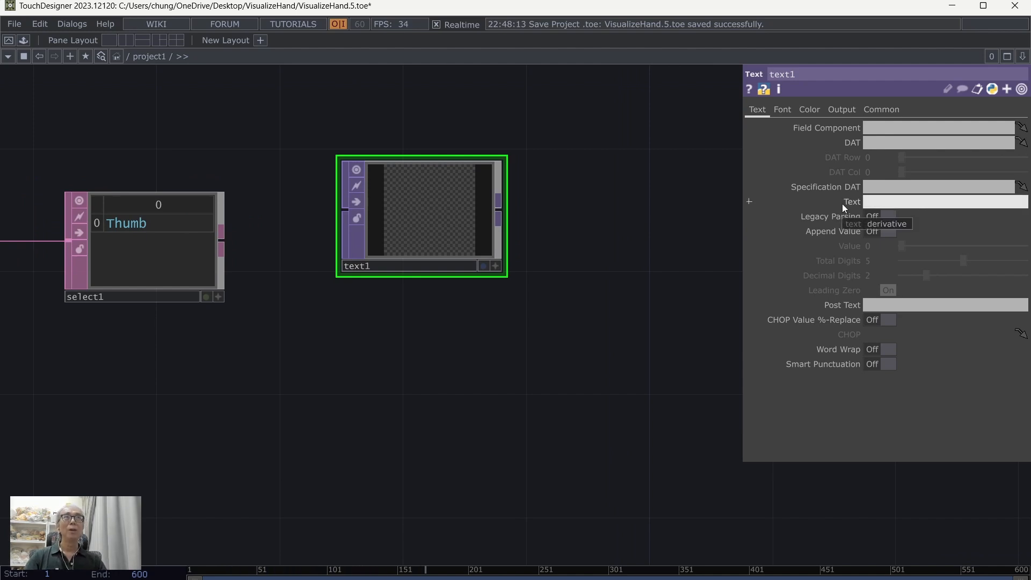
scroll(270, 371, down, 2)
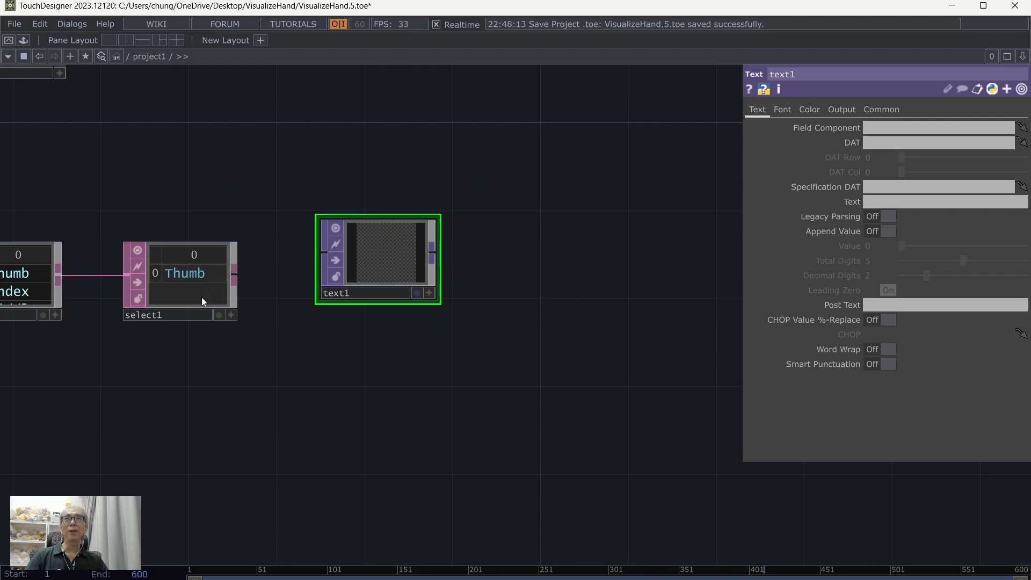
drag(191, 276, 889, 145)
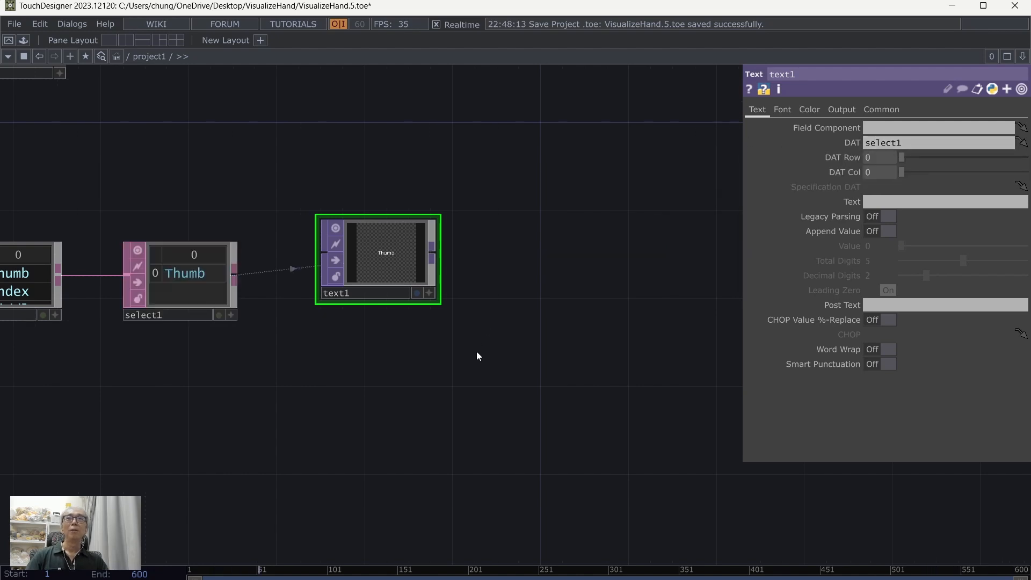
Step: Set text1's font to Arial and its Font Size X to 80 points
scroll(438, 282, up, 3)
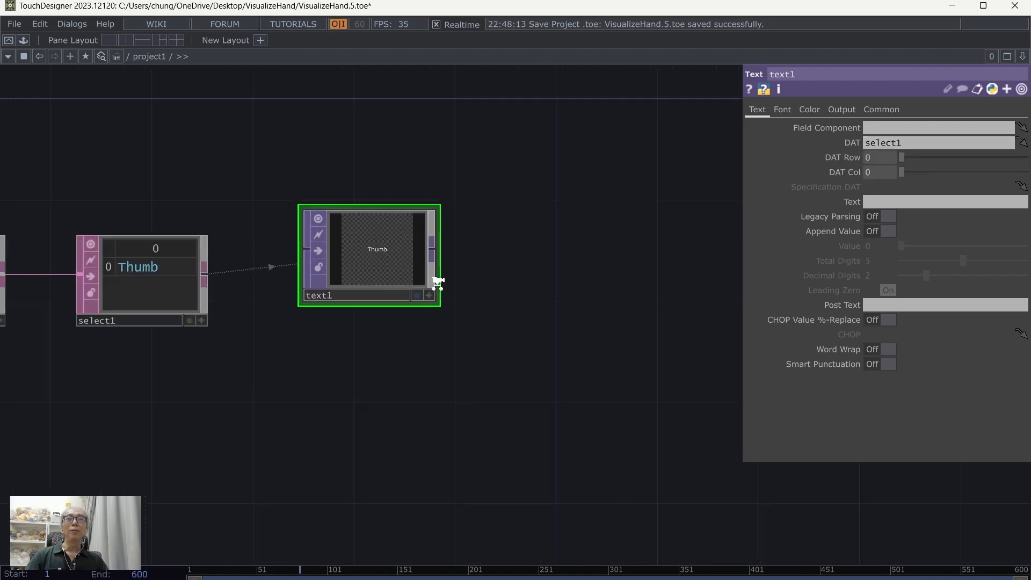
click(776, 109)
click(898, 144)
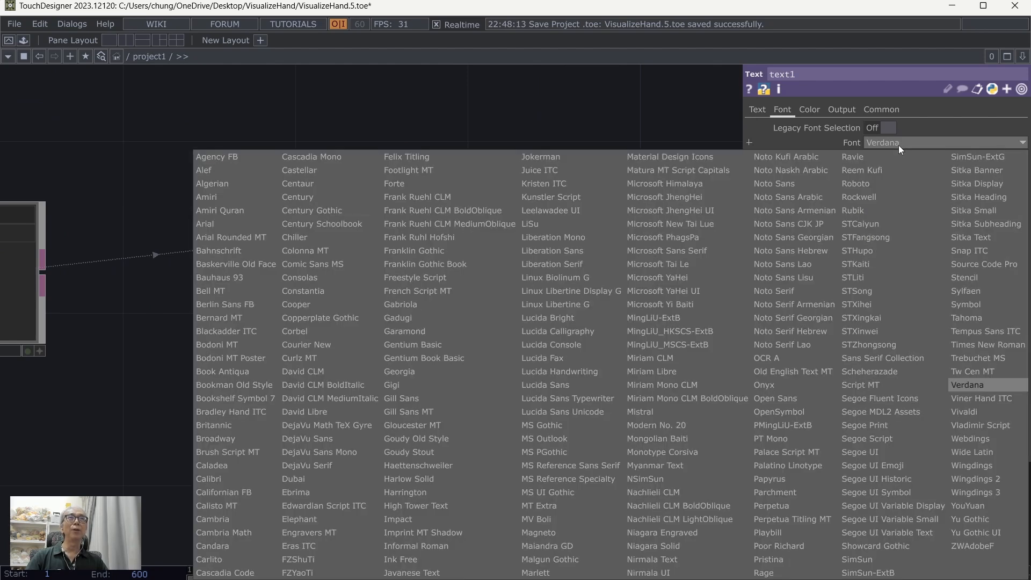
click(217, 223)
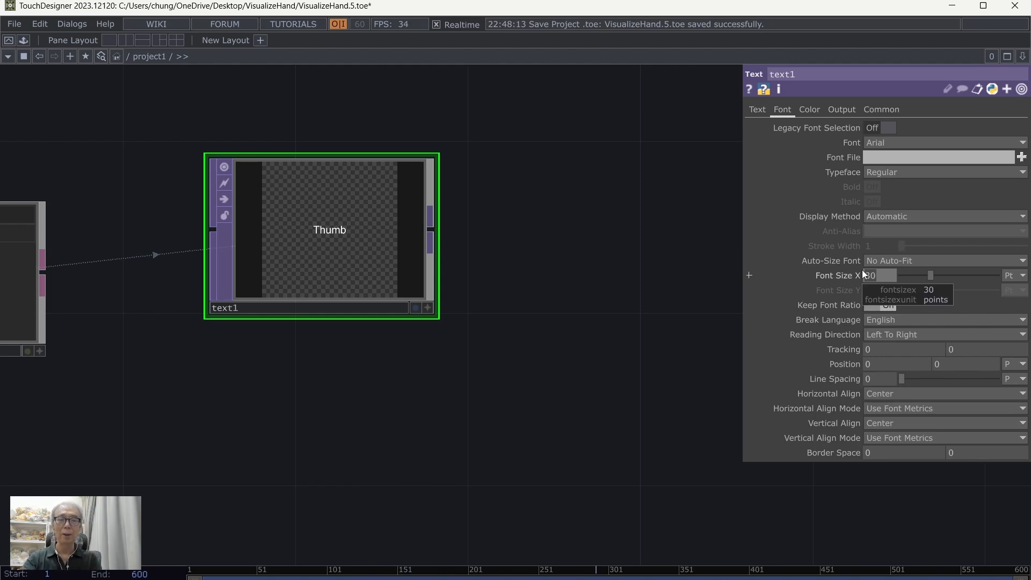
text(80)
key(Return)
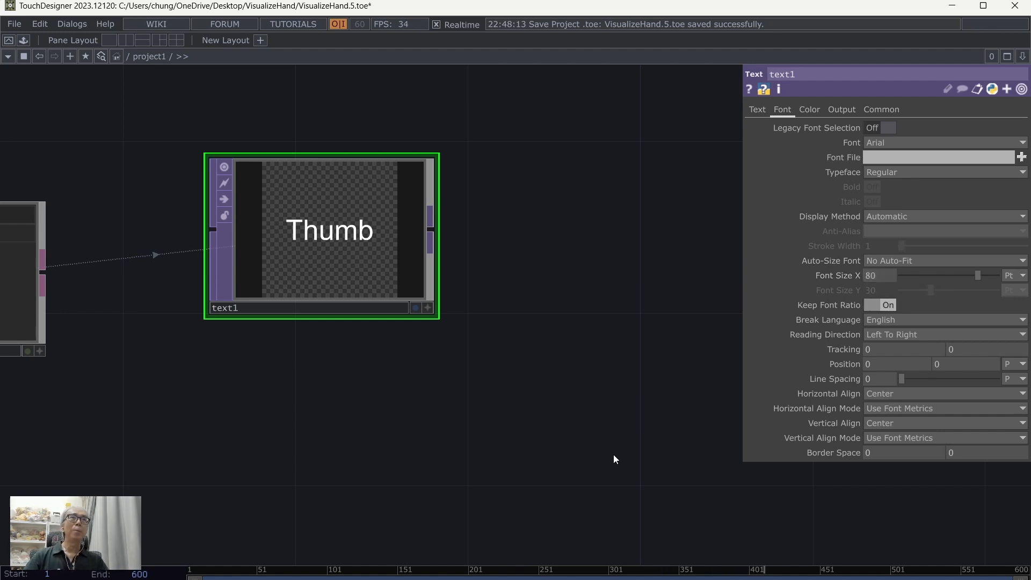
Step: Change text1's font color to blue (0, 0.18431, 1) and close the color picker
scroll(614, 459, down, 2)
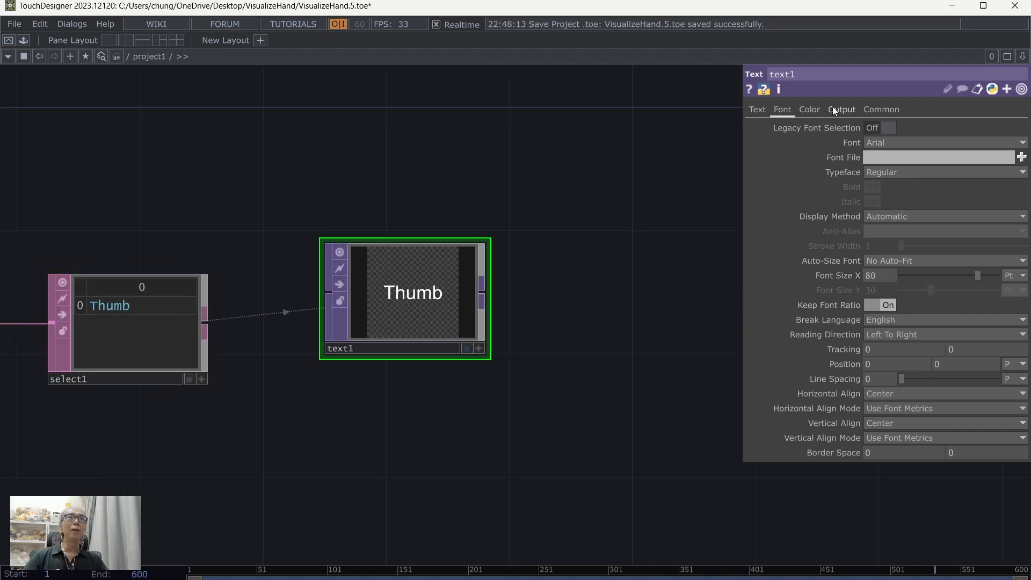
click(811, 109)
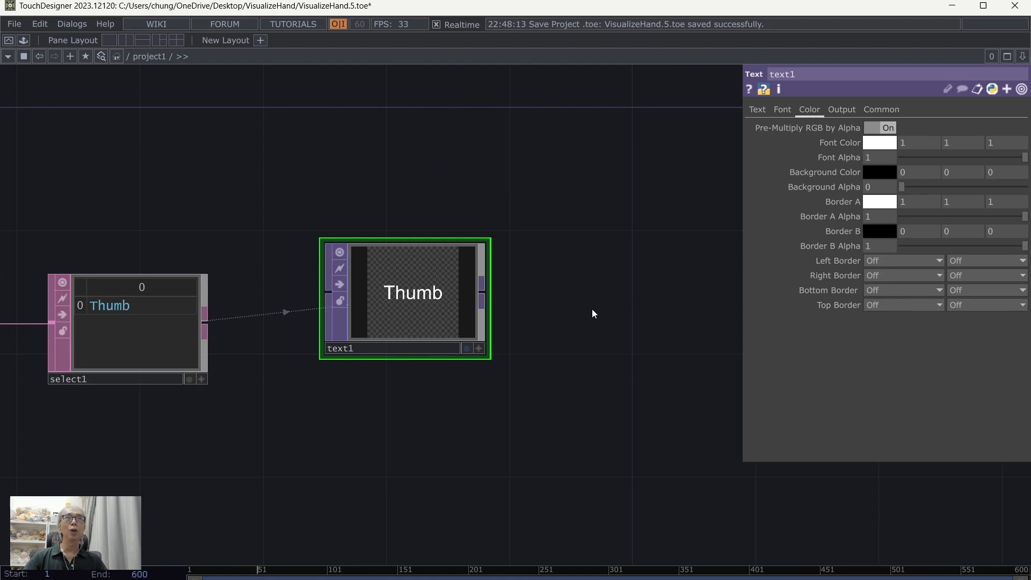
scroll(561, 244, down, 3)
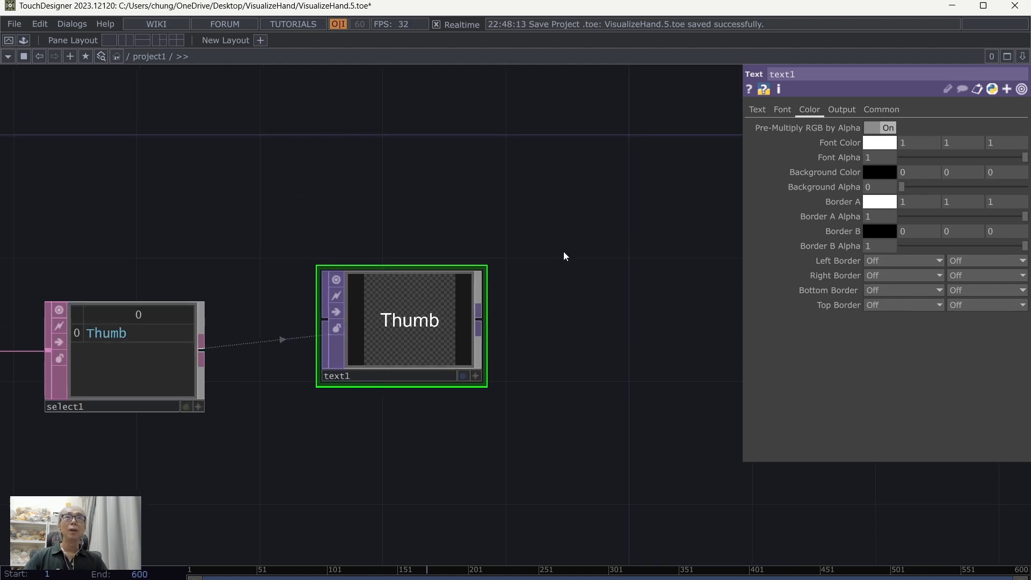
drag(600, 243, 576, 407)
drag(644, 209, 417, 202)
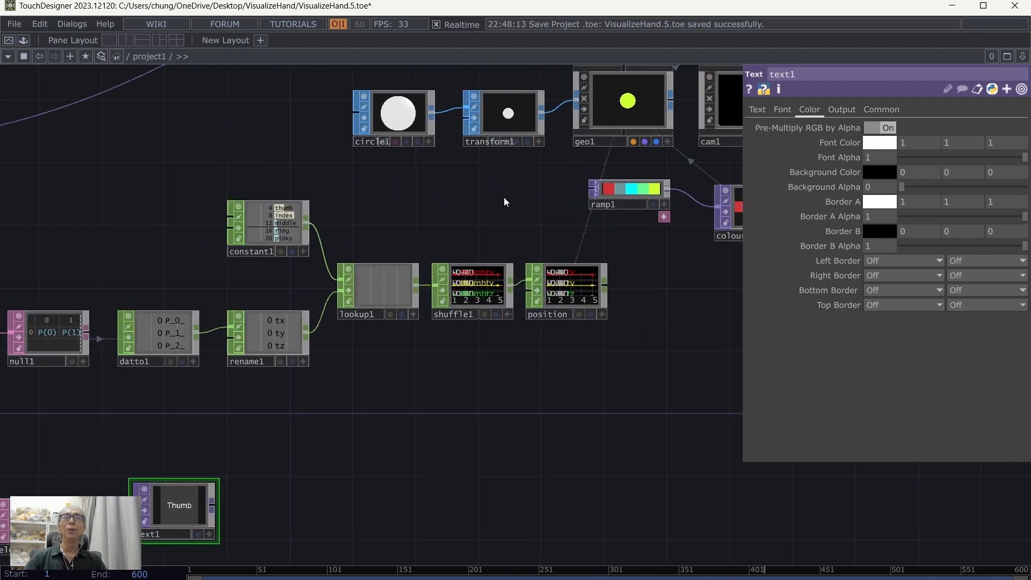
drag(504, 198, 473, 235)
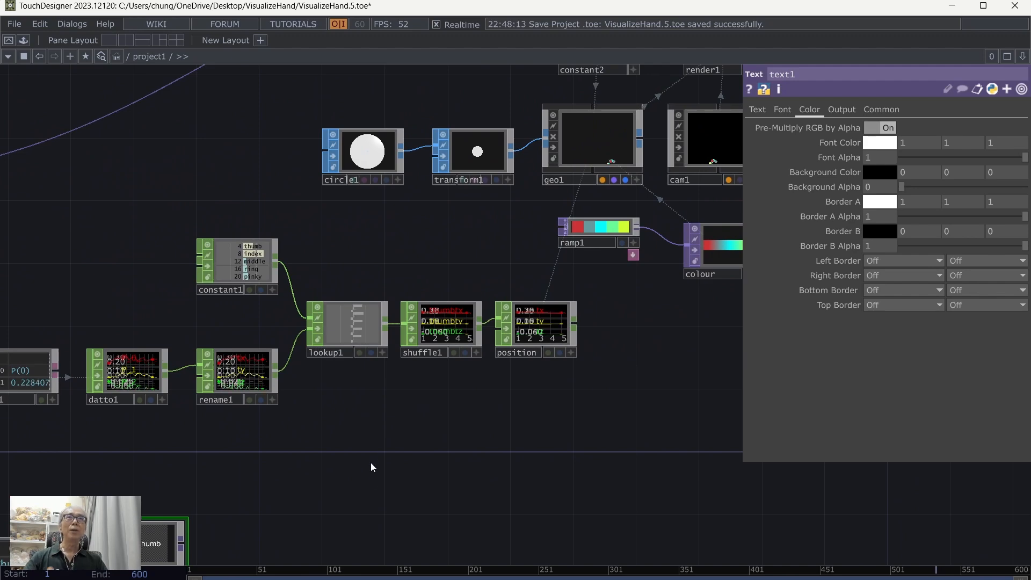
drag(371, 462, 433, 394)
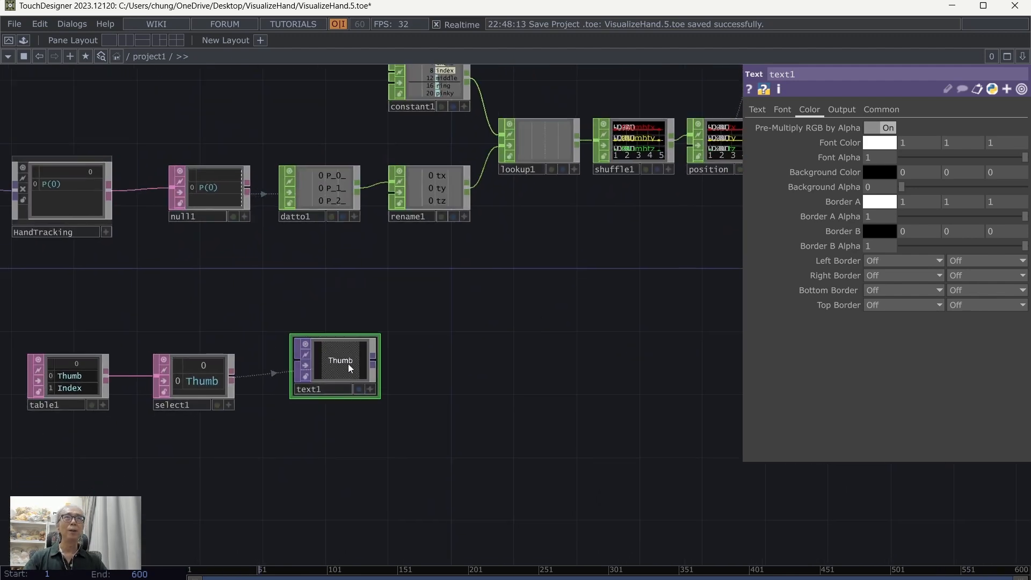
drag(581, 311, 606, 279)
scroll(605, 279, up, 3)
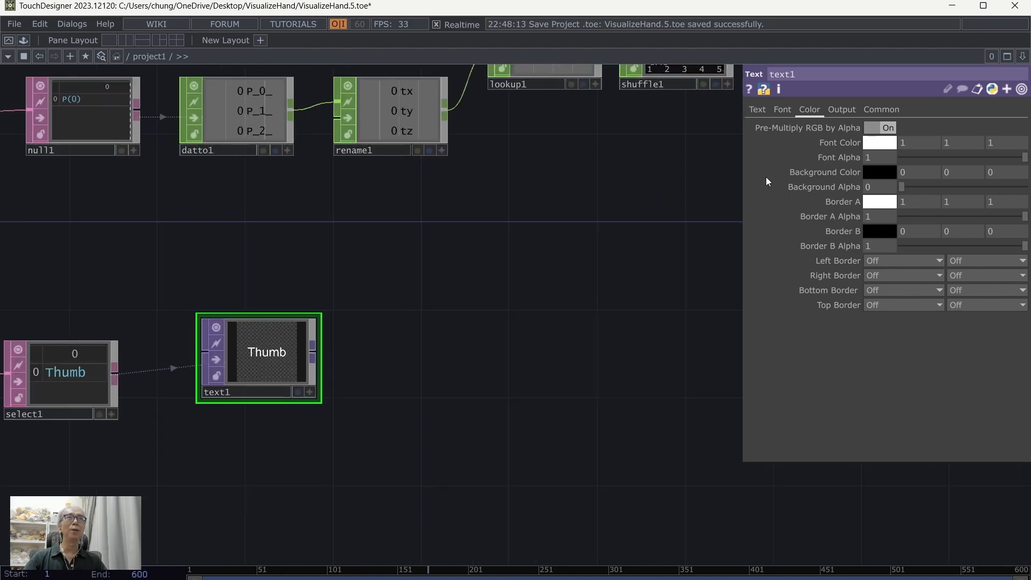
click(881, 143)
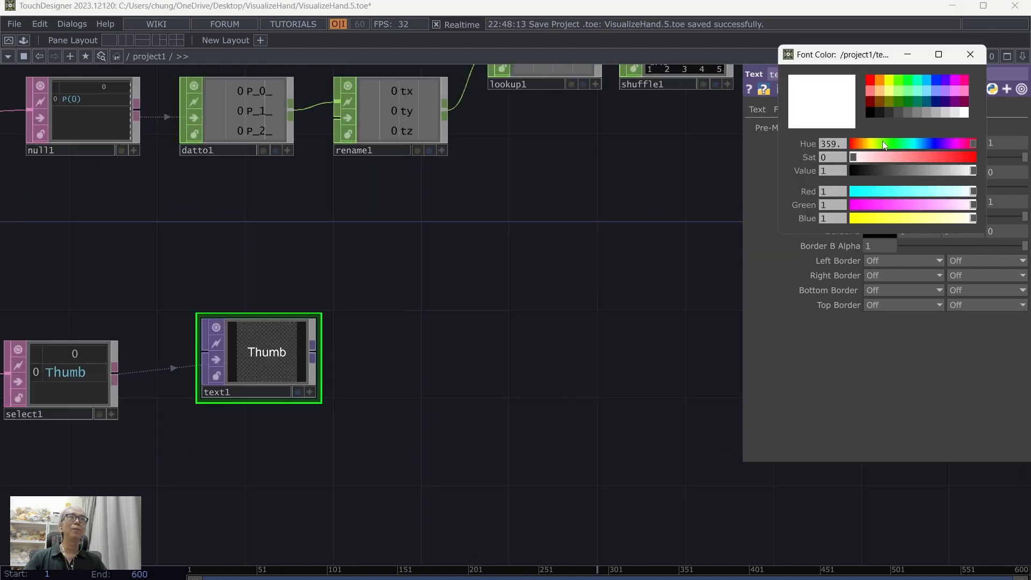
click(936, 82)
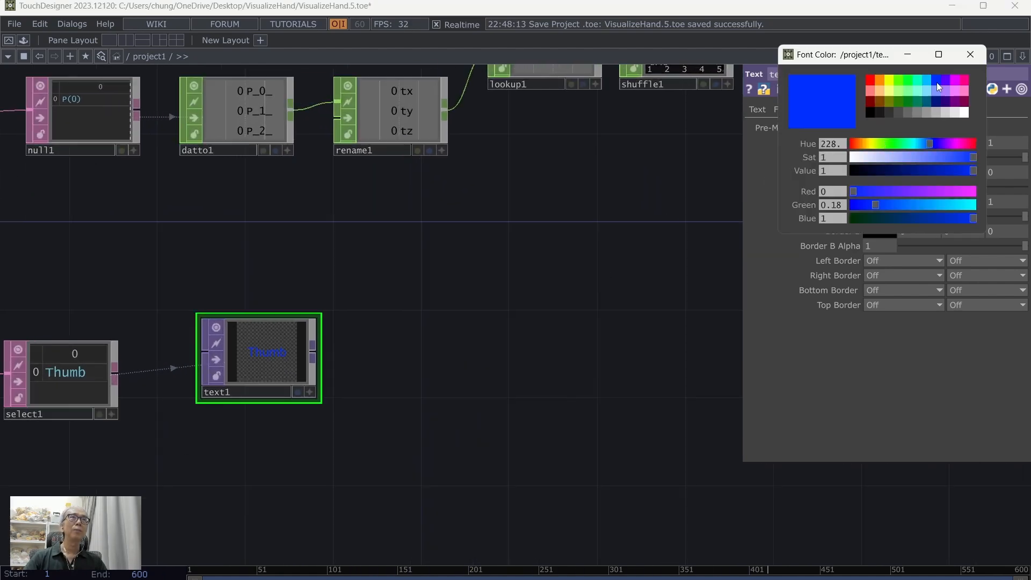
click(970, 55)
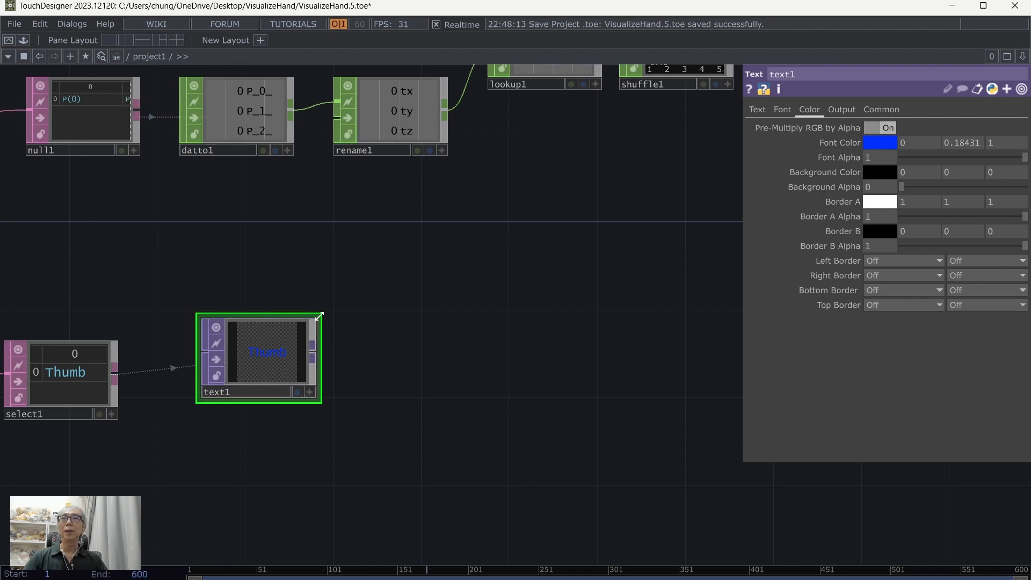
scroll(552, 323, down, 4)
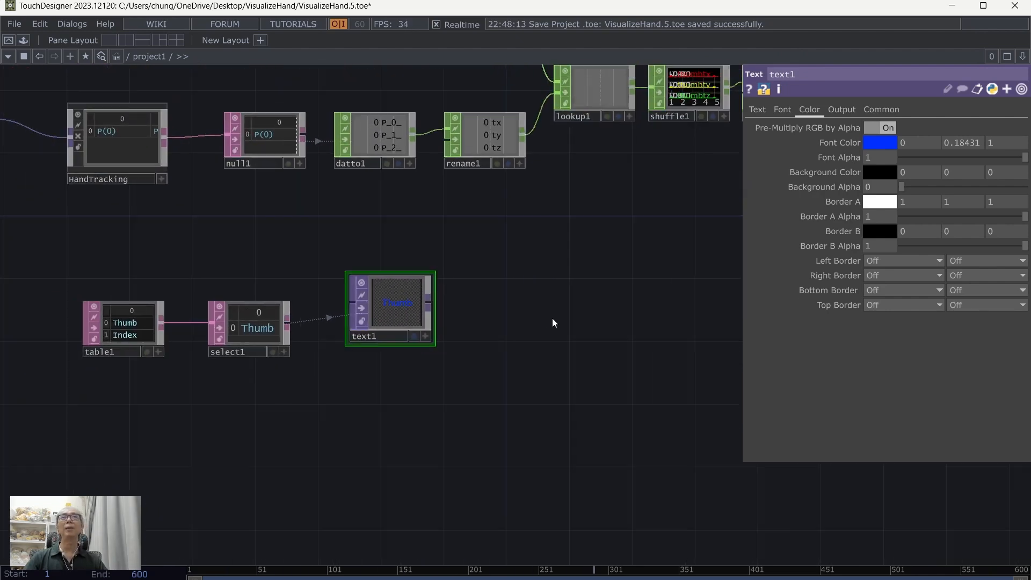
scroll(552, 286, down, 5)
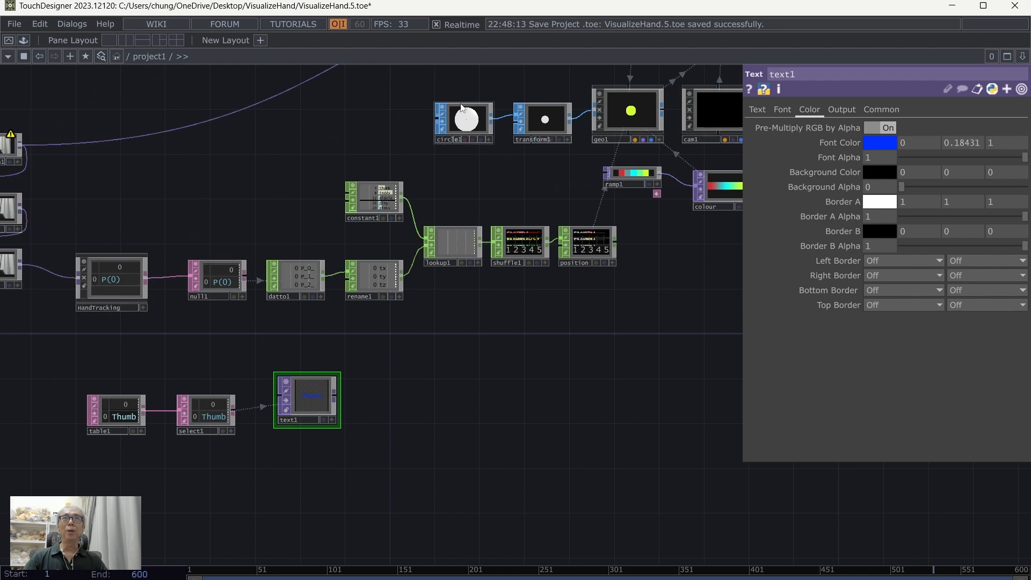
drag(513, 374, 516, 353)
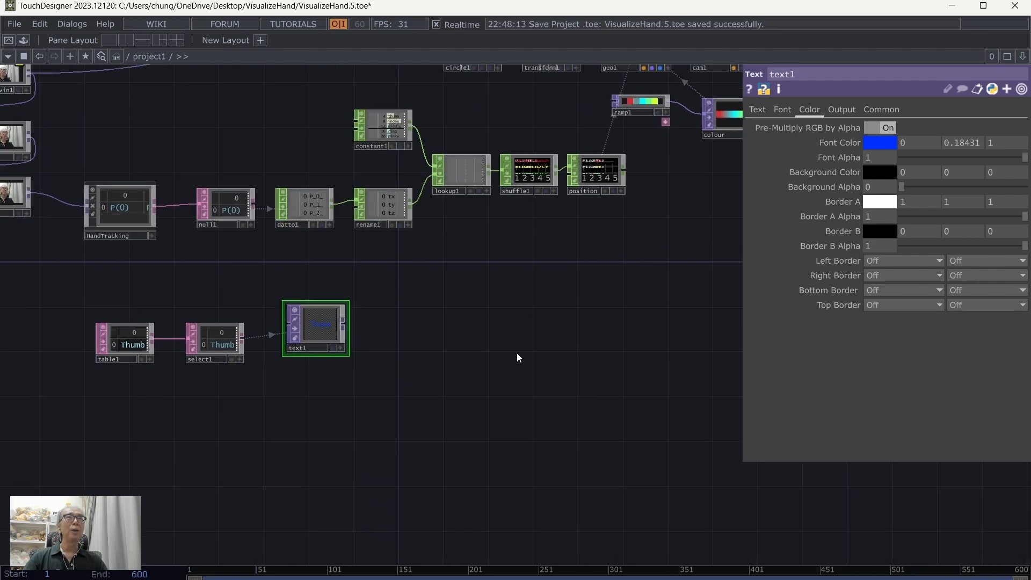
scroll(517, 353, up, 2)
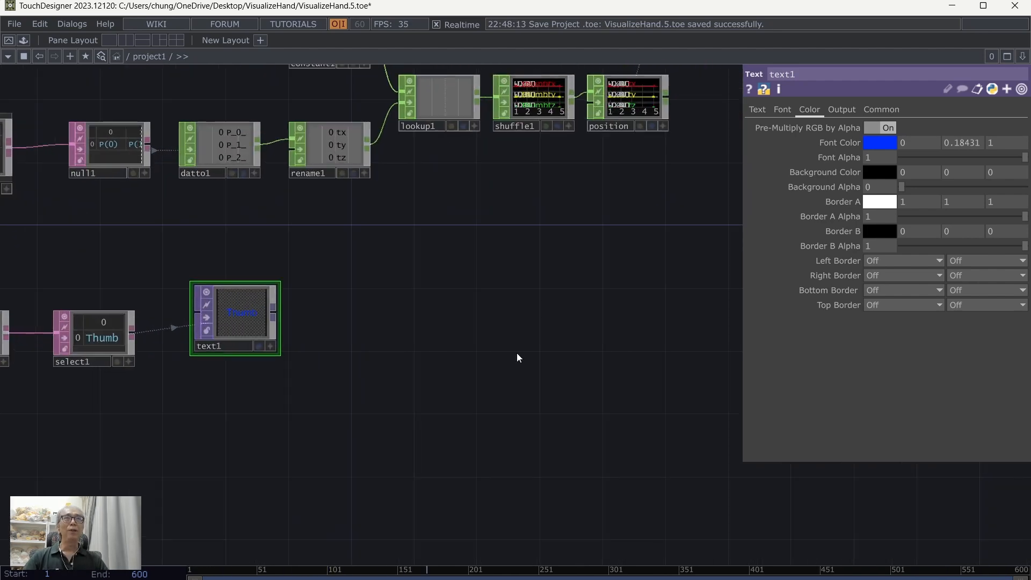
drag(372, 435, 428, 399)
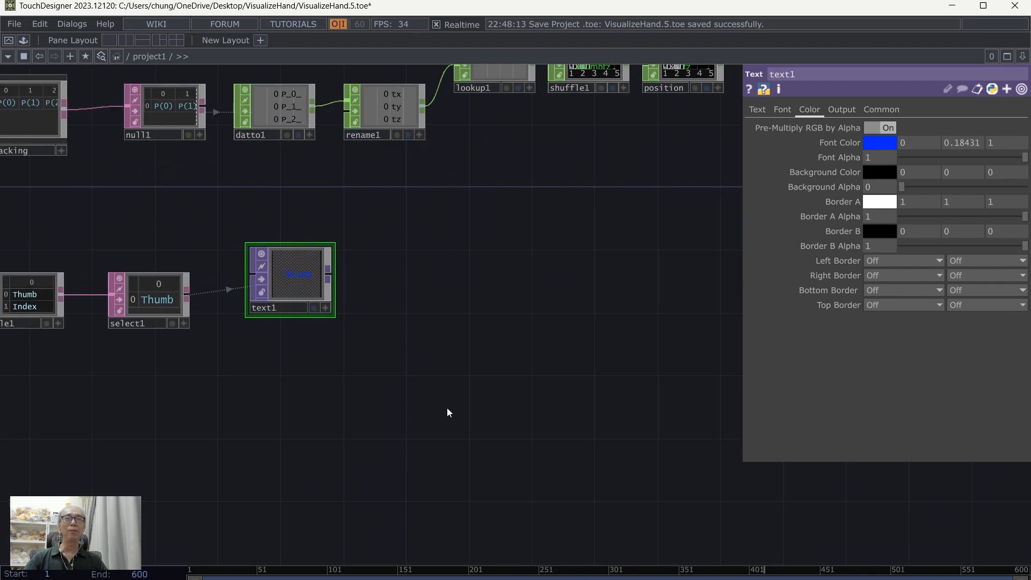
scroll(532, 348, down, 2)
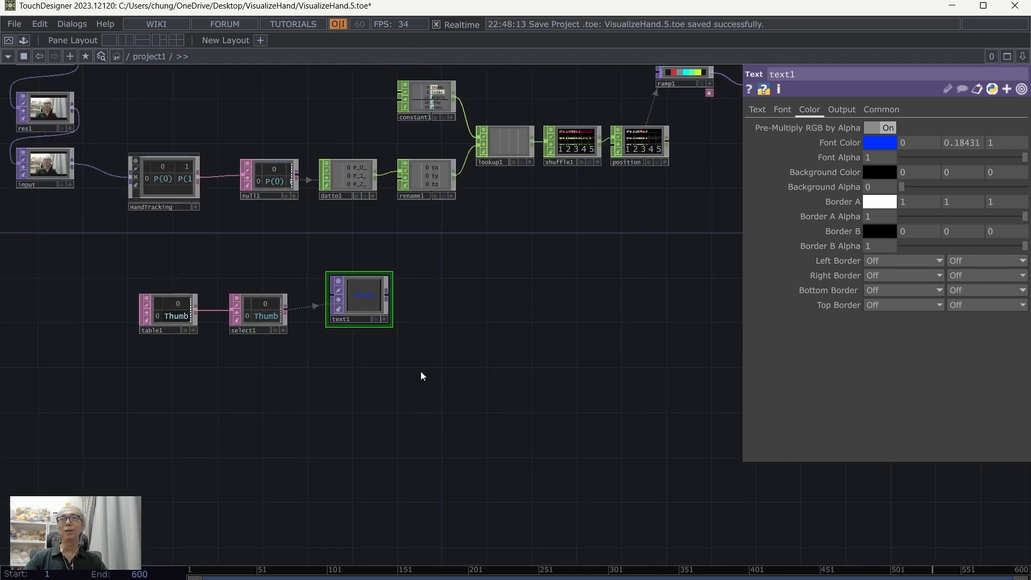
scroll(230, 392, up, 3)
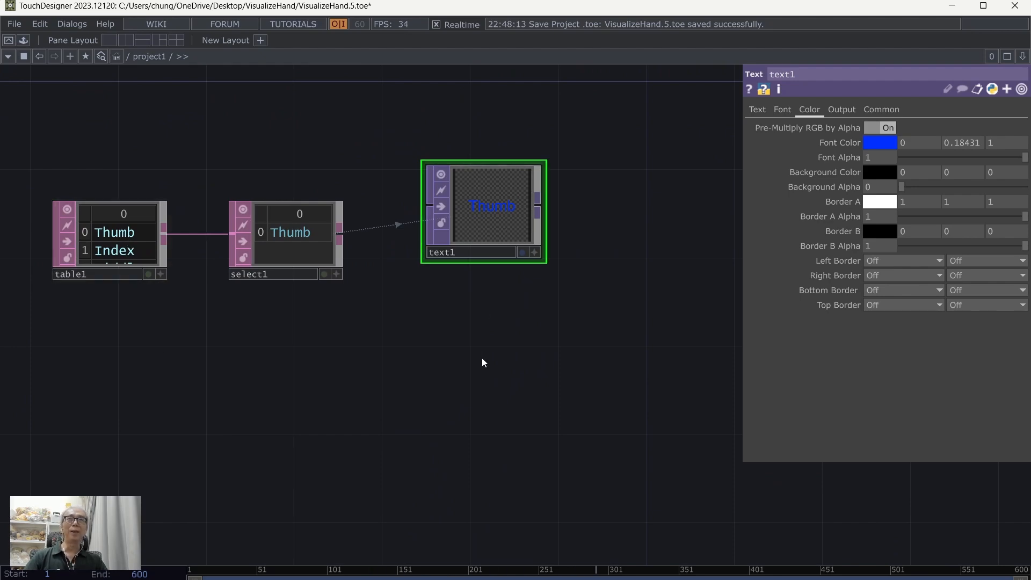
scroll(483, 362, down, 2)
Step: Add a Texture 3D TOP to the right of text1, wired to its output, and move it slightly closer to text1
drag(638, 365, 552, 372)
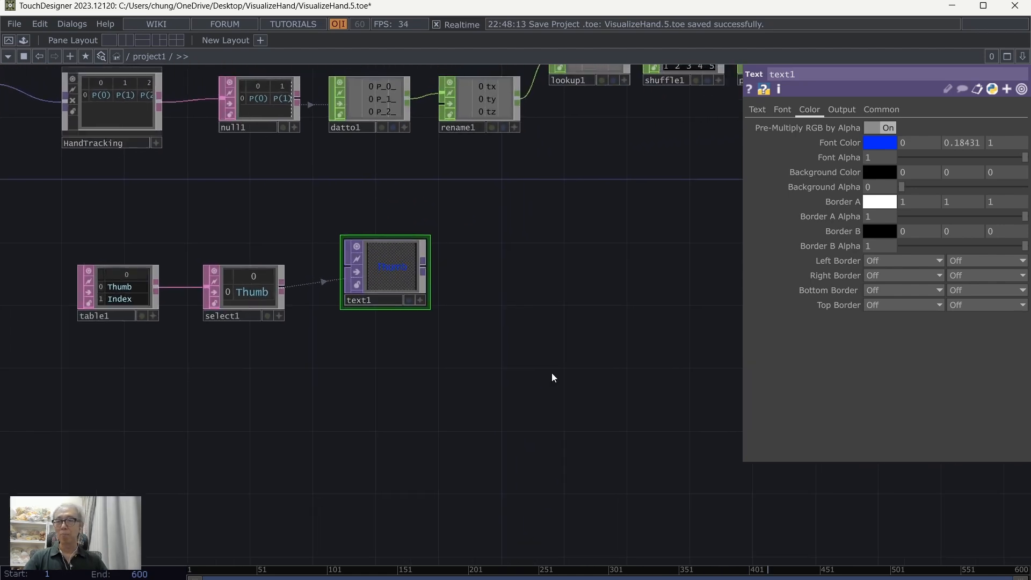
key(Tab)
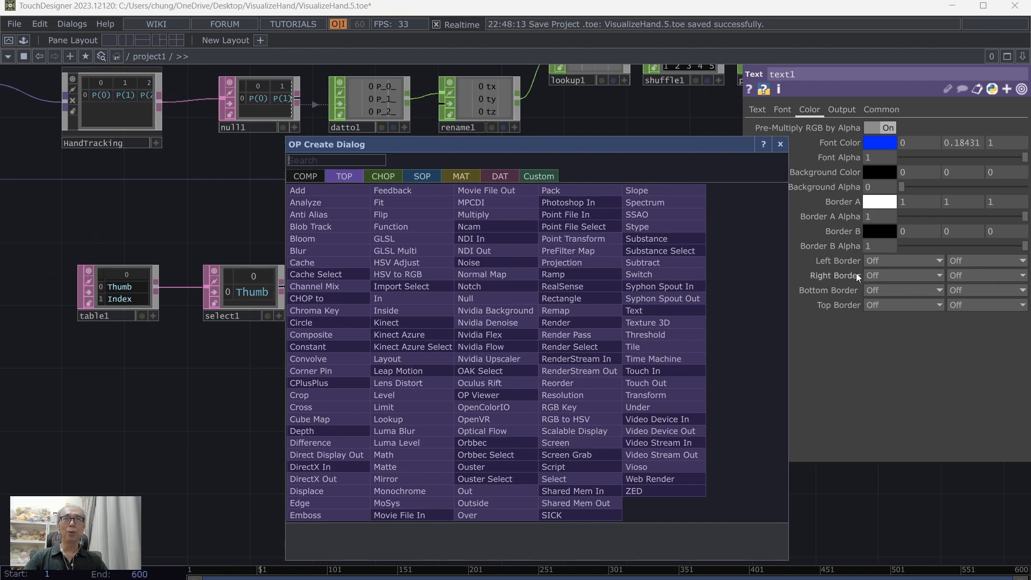
click(666, 321)
click(529, 272)
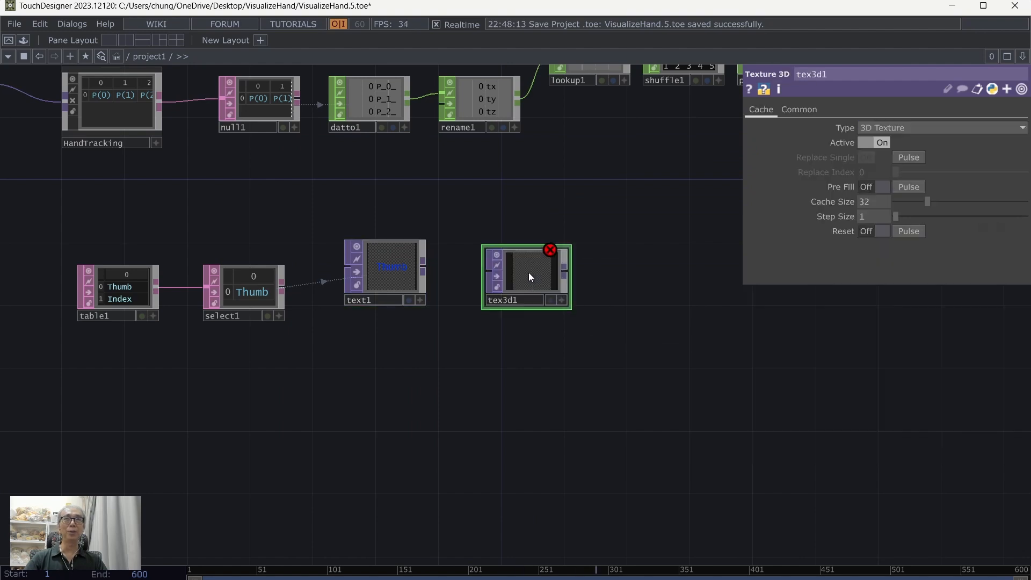
drag(444, 270, 487, 284)
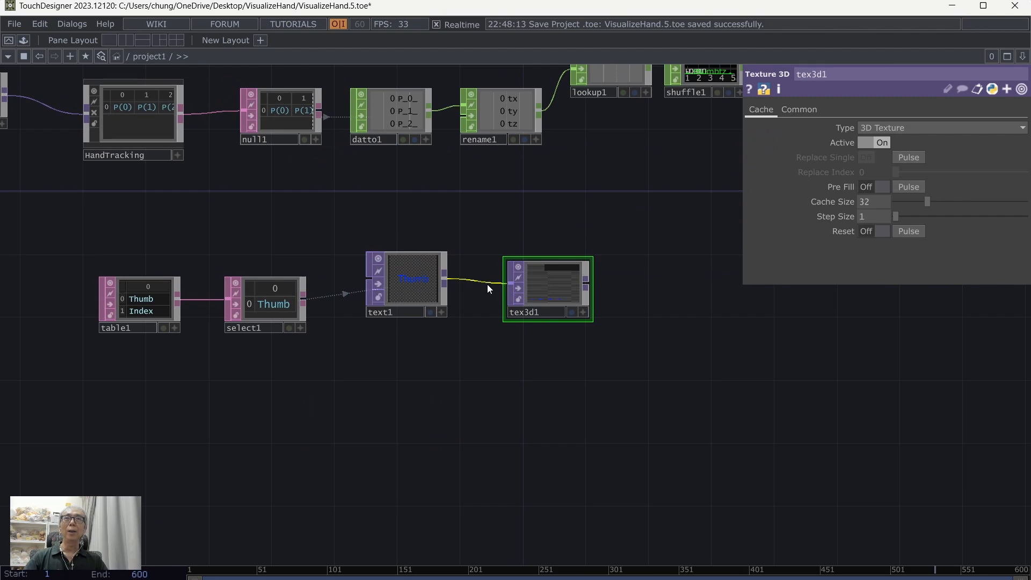
scroll(574, 290, up, 2)
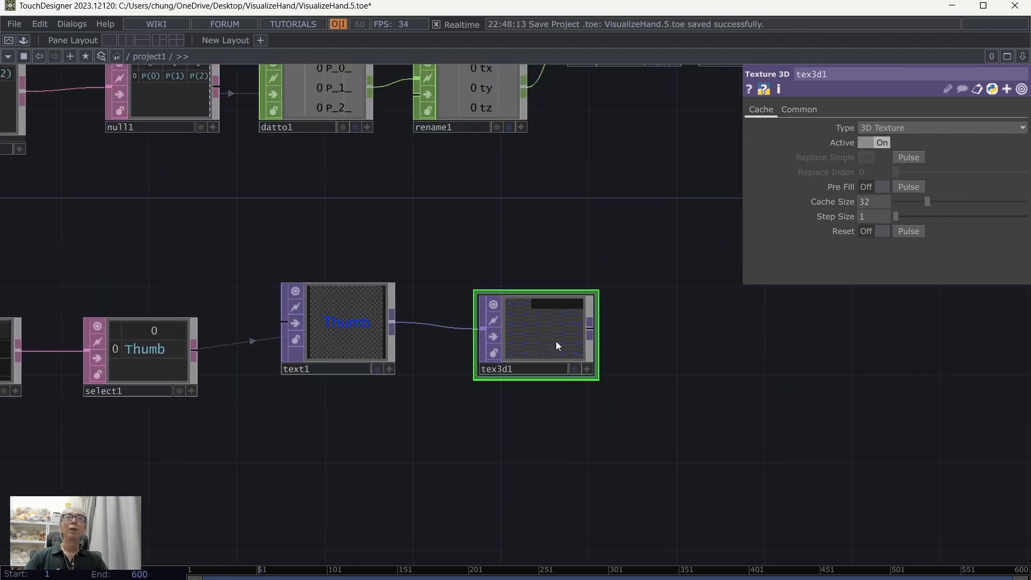
drag(555, 343, 536, 326)
scroll(603, 392, up, 2)
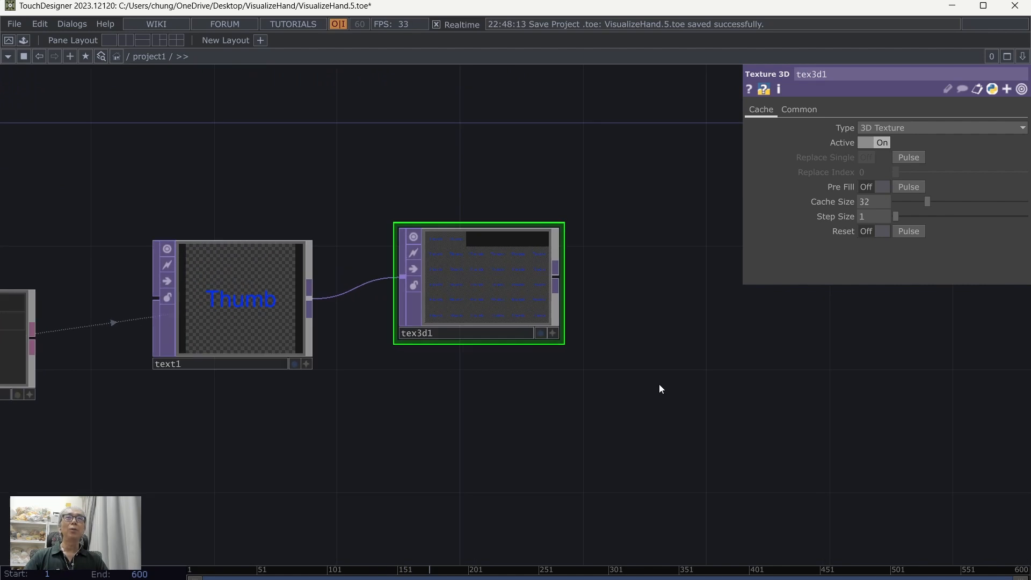
Step: Configure tex3d1 as a 2D Texture Array with Active turned off and a Cache Size of 5
drag(647, 411, 636, 453)
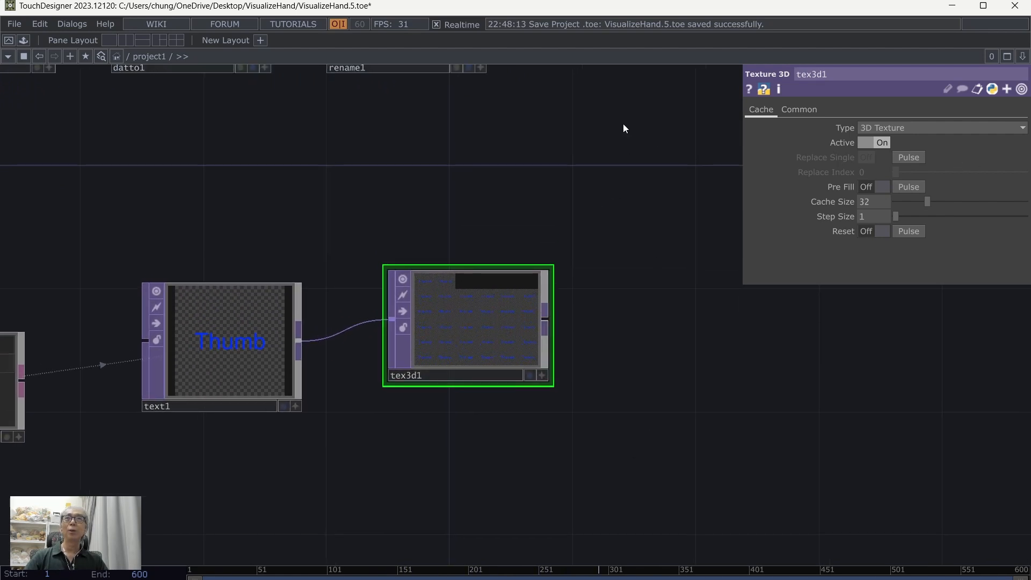
scroll(616, 366, up, 2)
drag(616, 366, 620, 343)
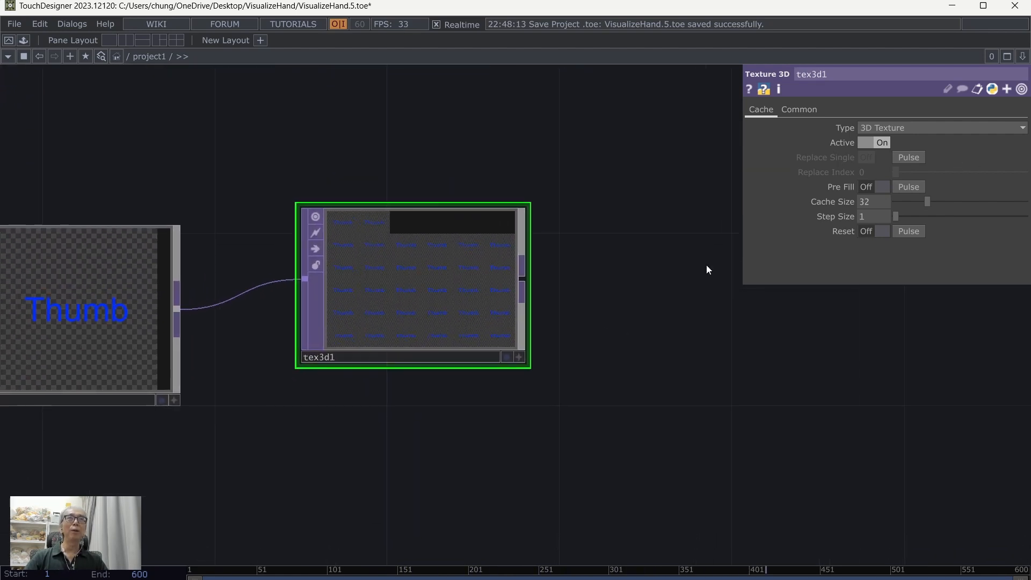
click(881, 128)
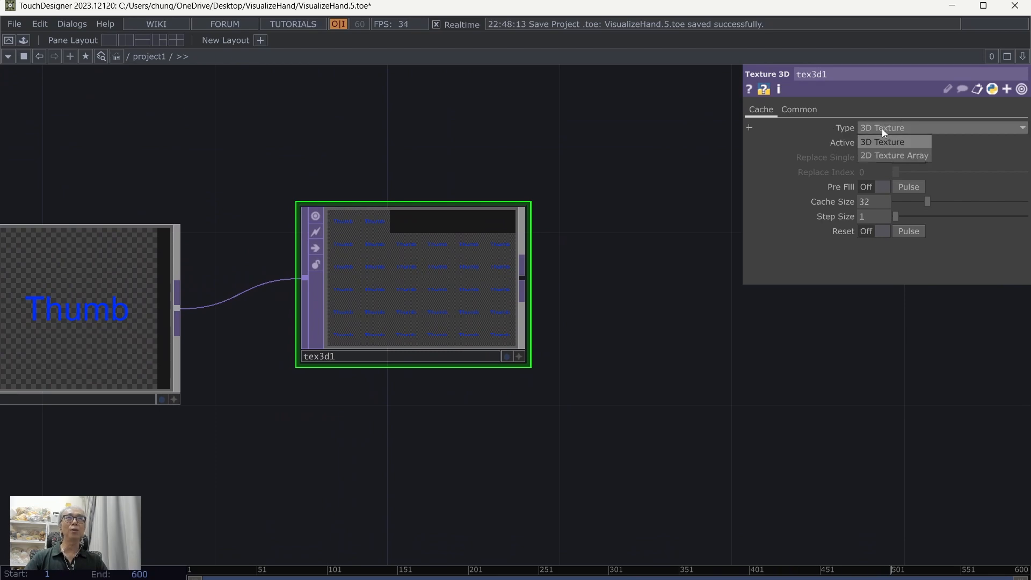
click(881, 157)
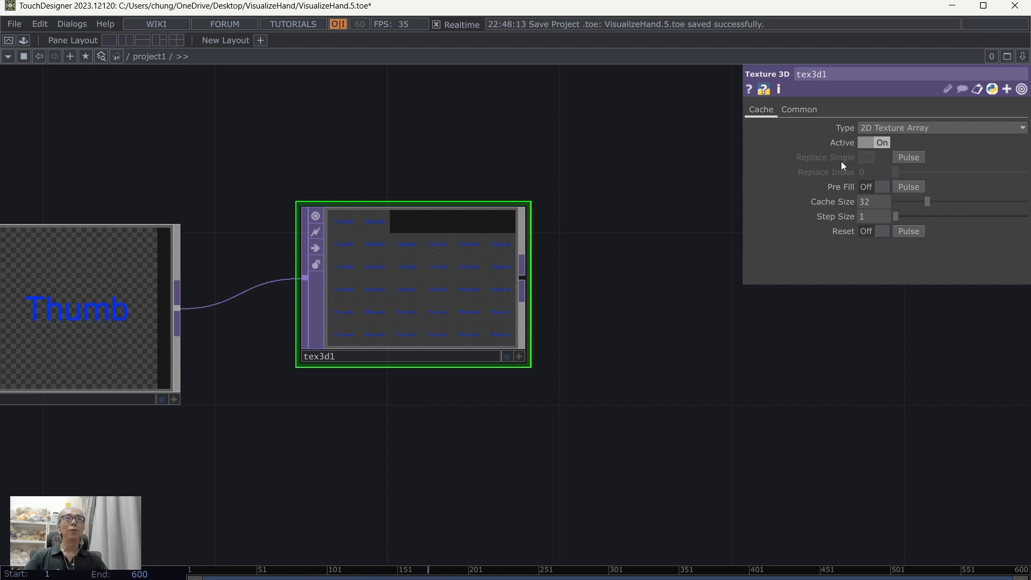
click(866, 143)
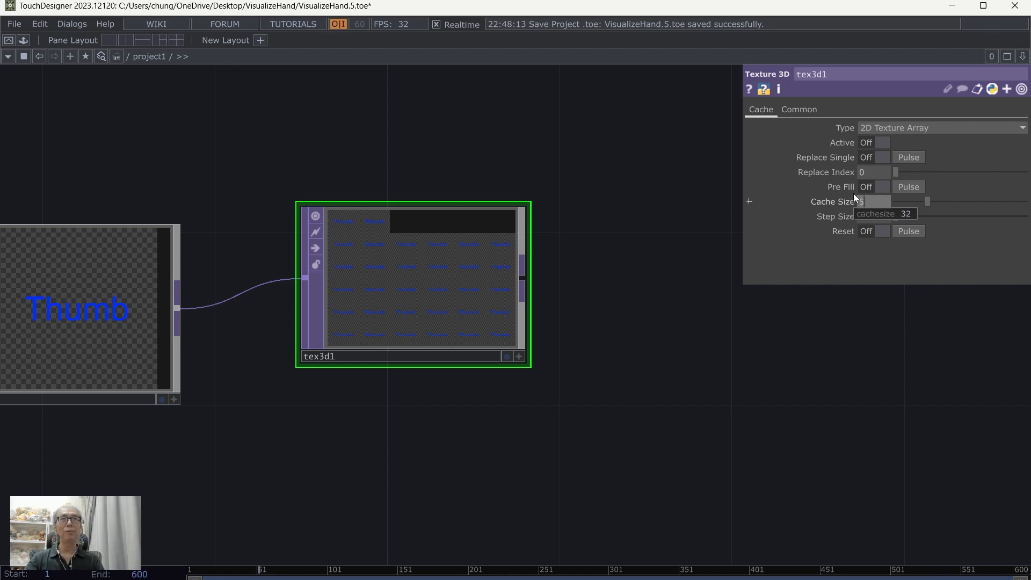
text(5)
key(Return)
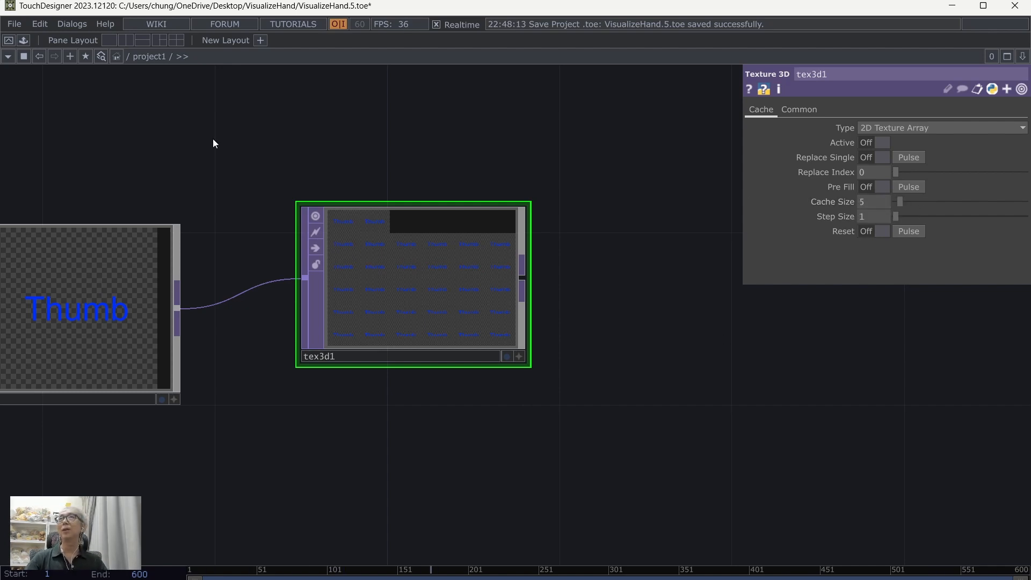
Step: Save the project and reset the cached images in tex3d1
click(15, 24)
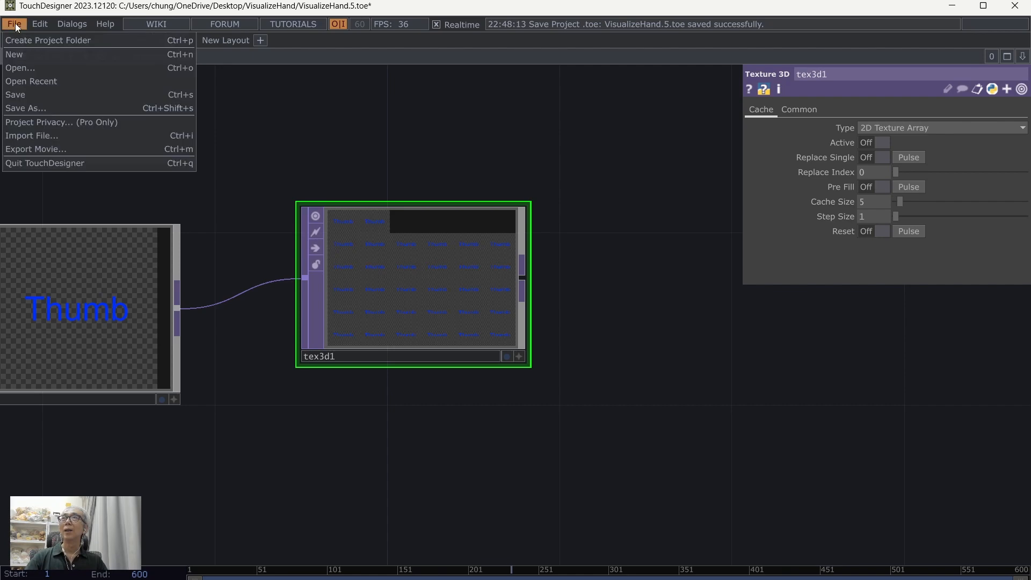
click(31, 98)
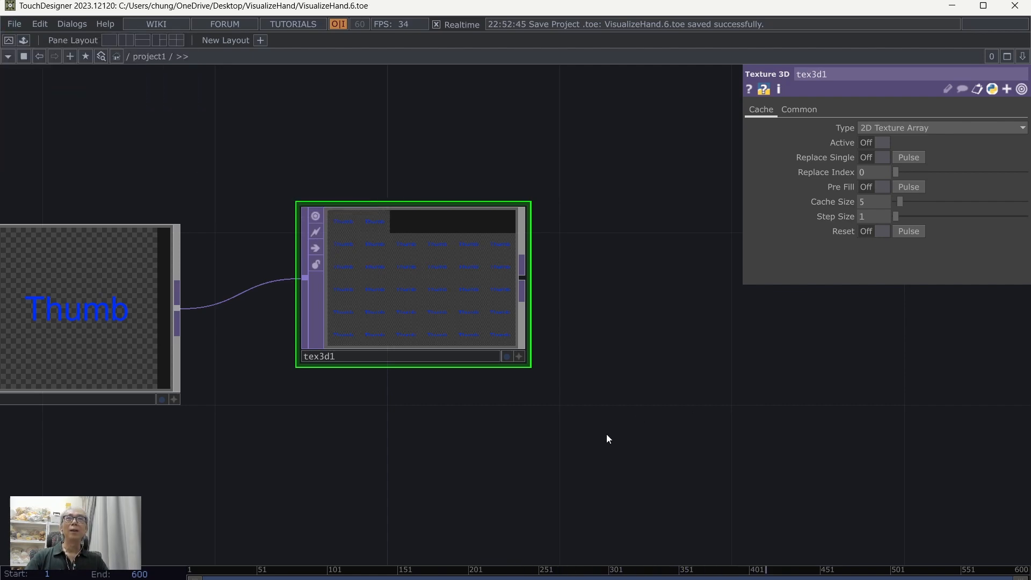
scroll(607, 444, up, 2)
scroll(572, 458, down, 2)
drag(647, 457, 752, 456)
click(909, 232)
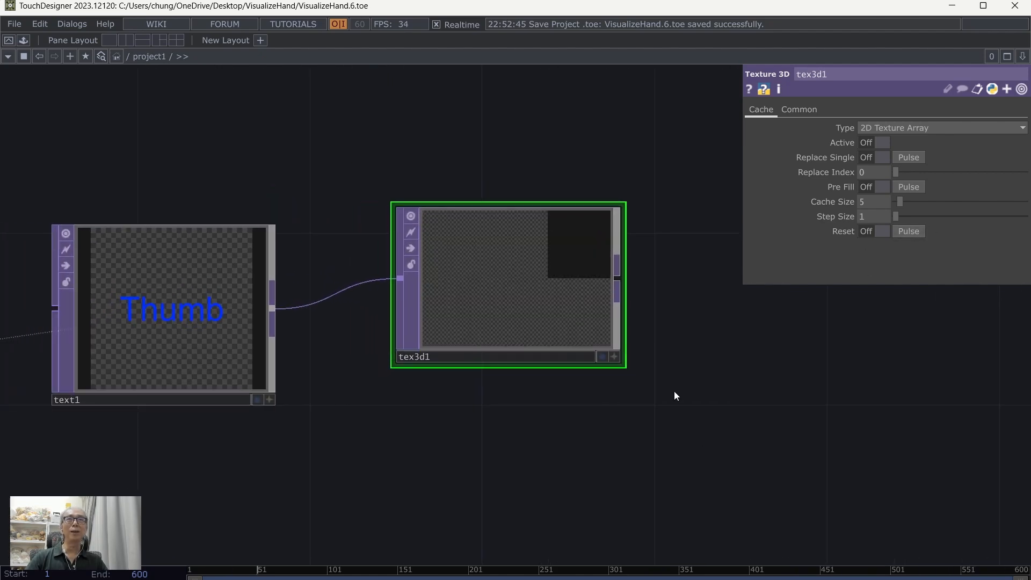
Step: Store the Thumb label in tex3d1 at Replace Index 0 with a one-time Replace Single
drag(639, 454, 669, 442)
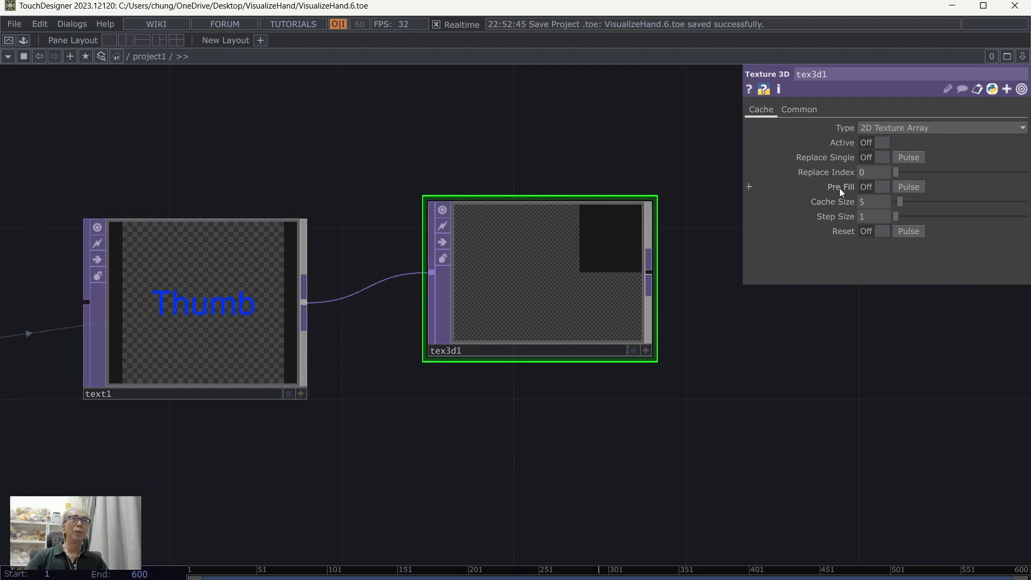
click(909, 157)
scroll(528, 312, down, 3)
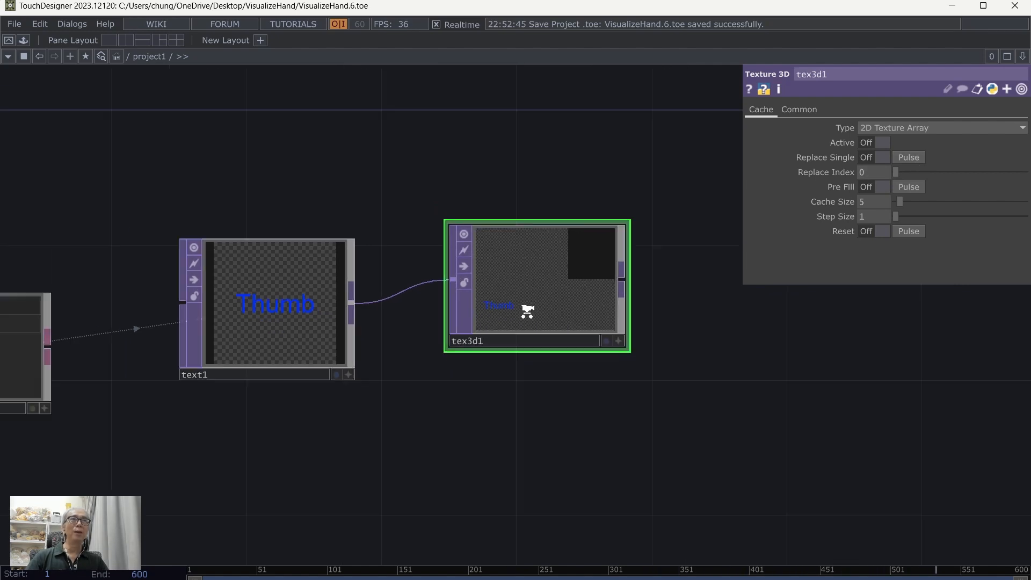
Step: Set both the Start Row Index and End Row Index of select1 to 1
drag(446, 409, 527, 425)
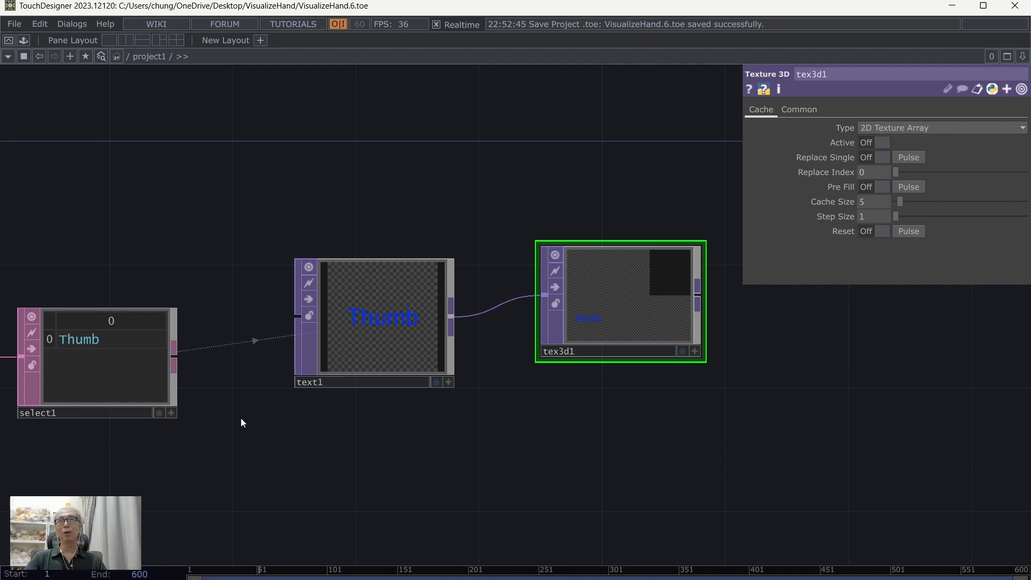
scroll(240, 423, down, 3)
drag(120, 472, 217, 470)
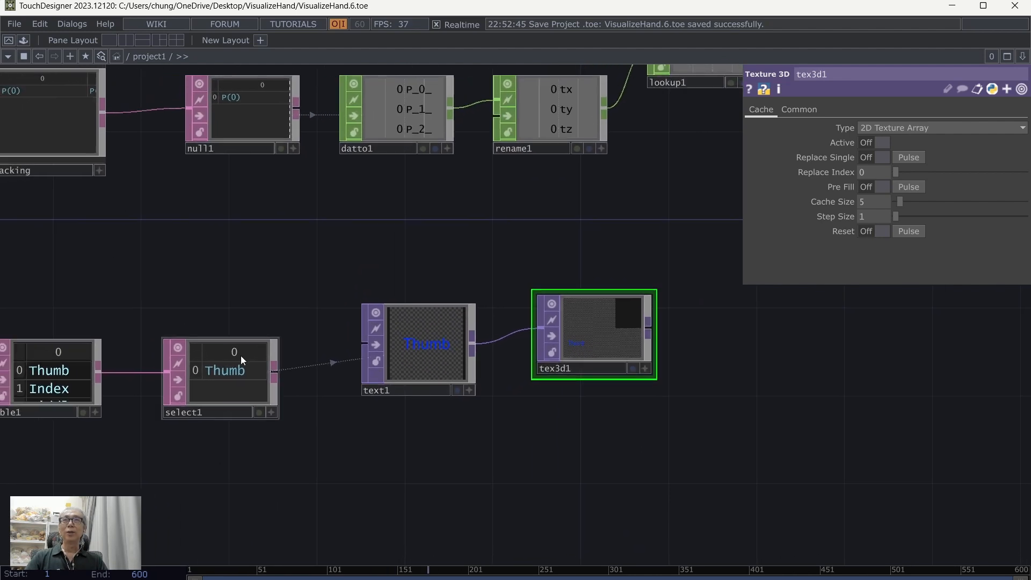
click(240, 356)
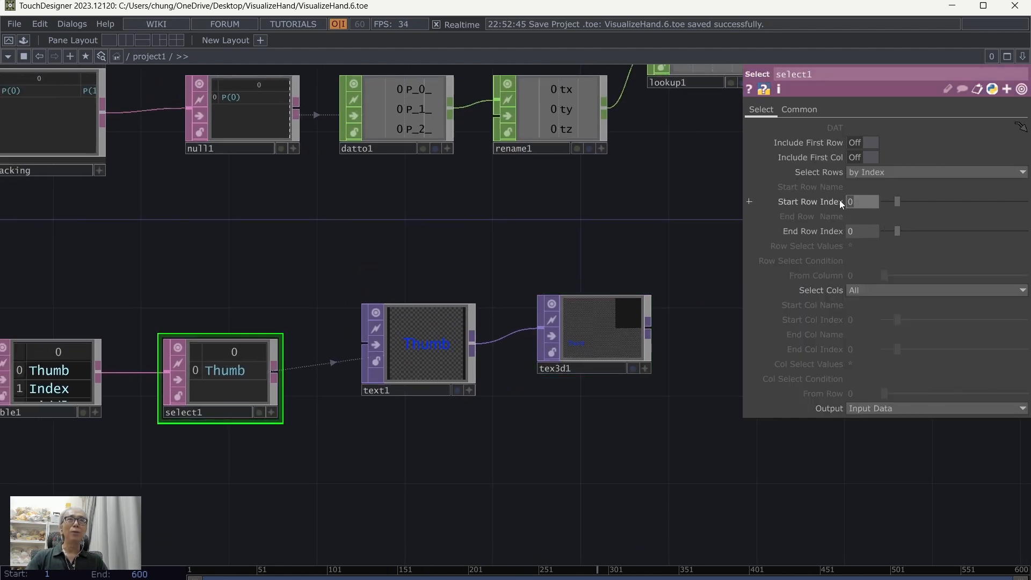
text(1)
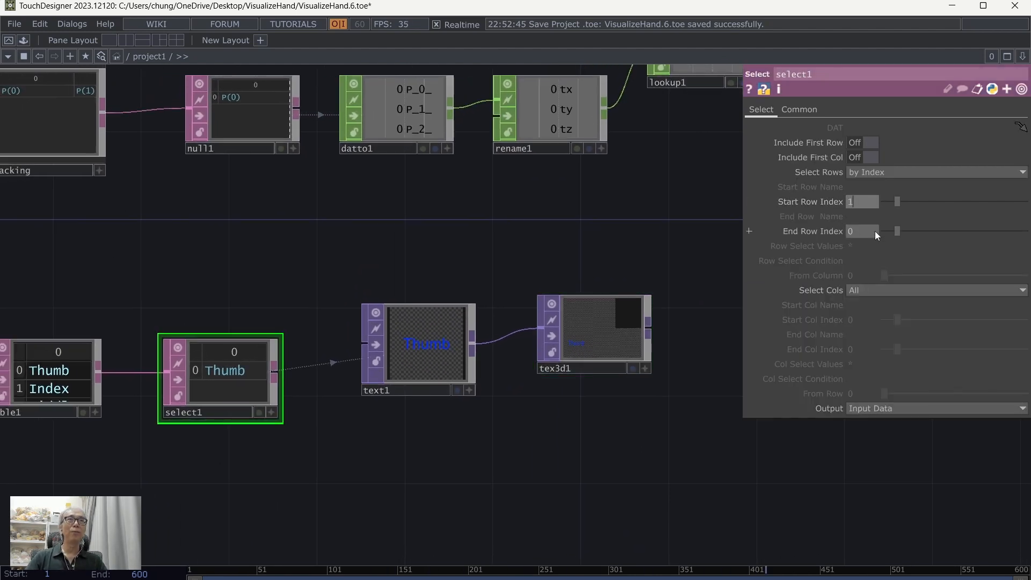
drag(874, 232, 848, 230)
text(1)
key(Return)
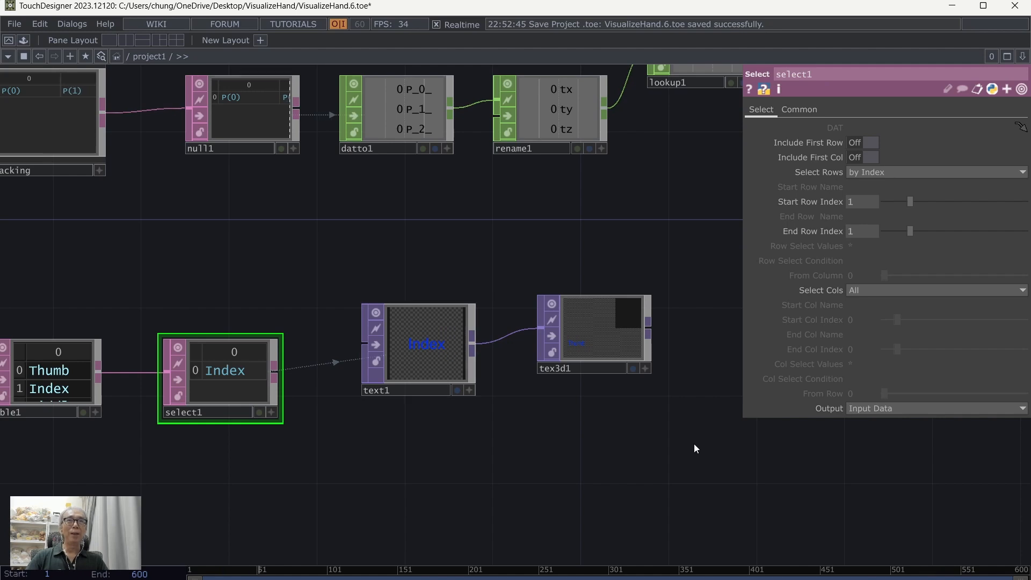
Step: Set tex3d1's Replace Index to 1 and store the Index label there with a one-time Replace Single
click(606, 324)
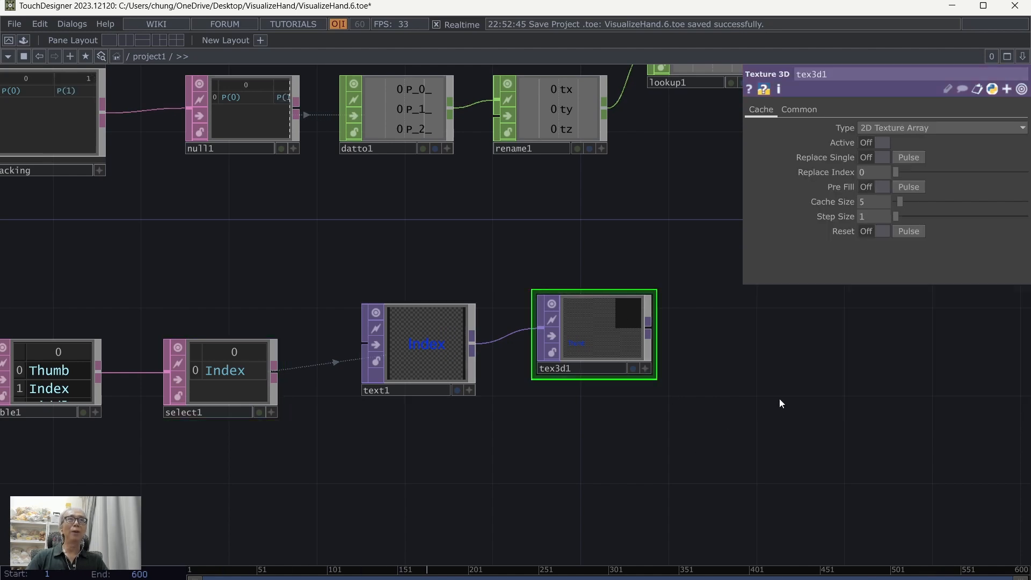
drag(779, 404, 737, 423)
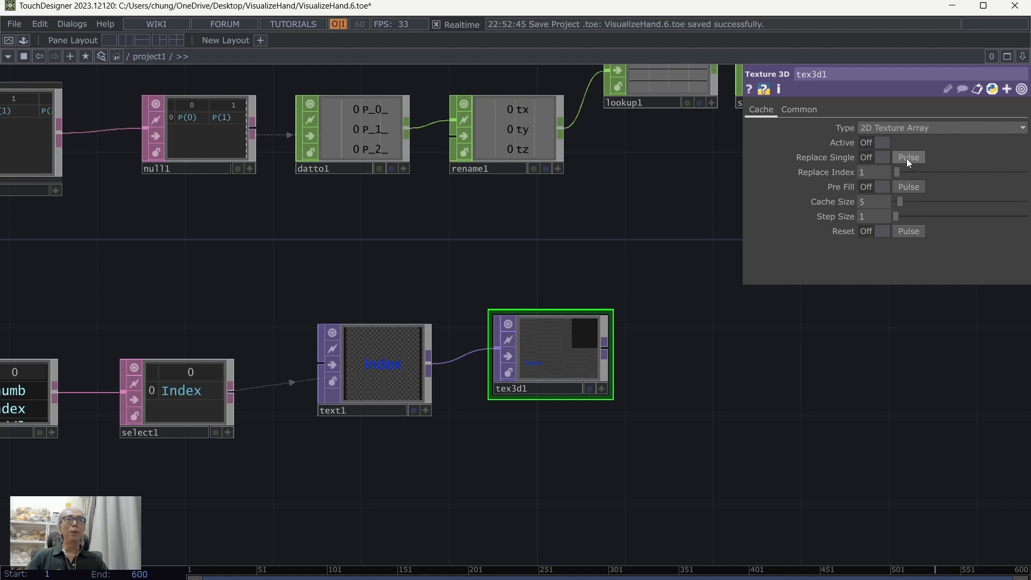
scroll(723, 449, up, 5)
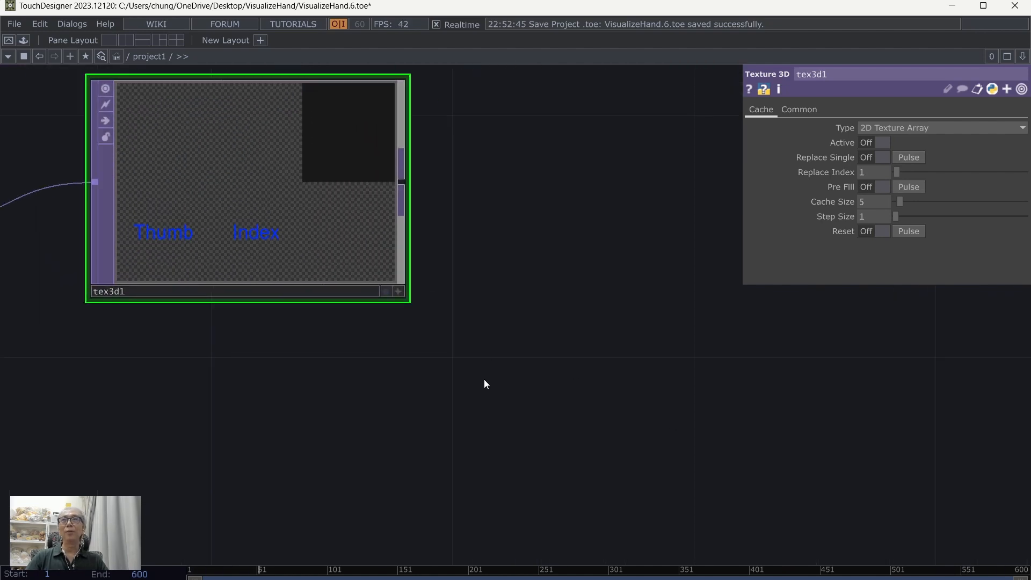
drag(484, 384, 597, 440)
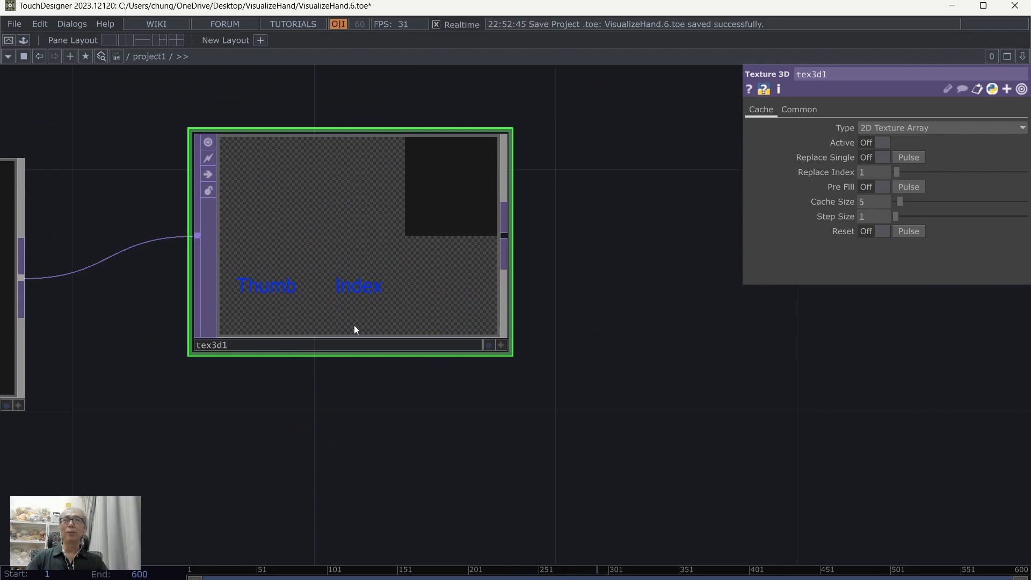
scroll(353, 328, down, 3)
scroll(465, 433, down, 3)
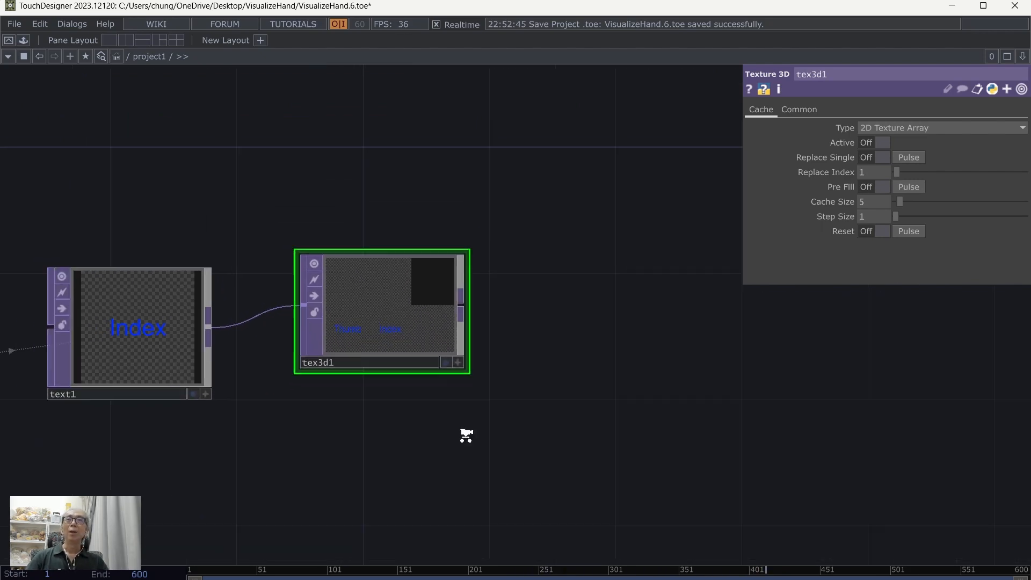
scroll(467, 467, down, 5)
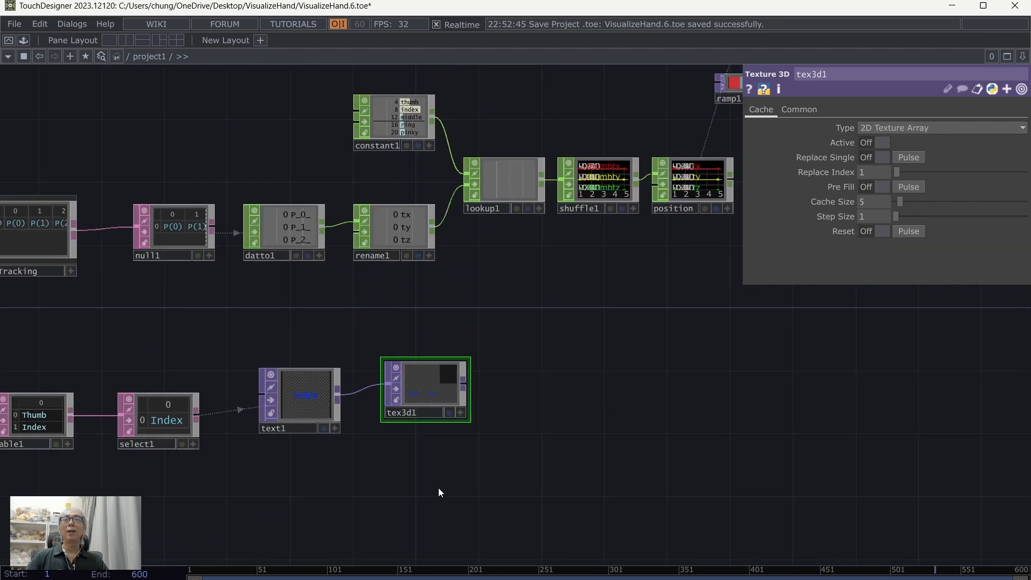
drag(438, 487, 534, 417)
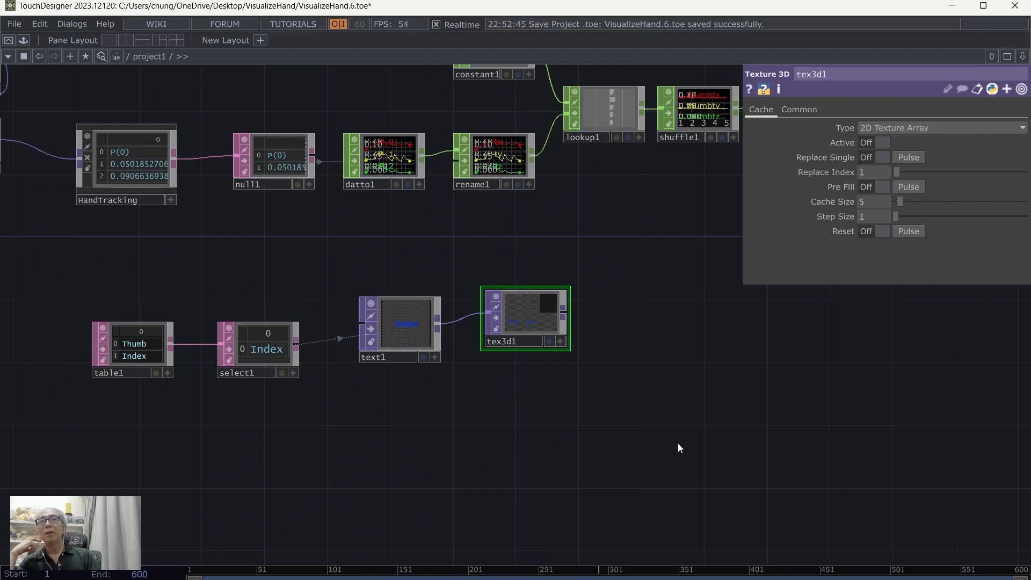
scroll(677, 443, up, 2)
drag(552, 437, 688, 371)
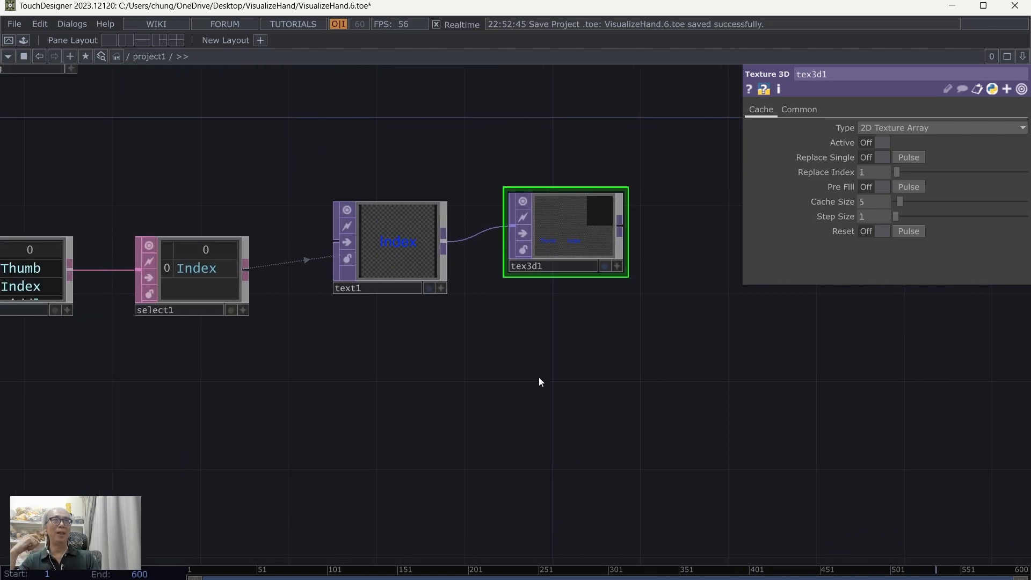
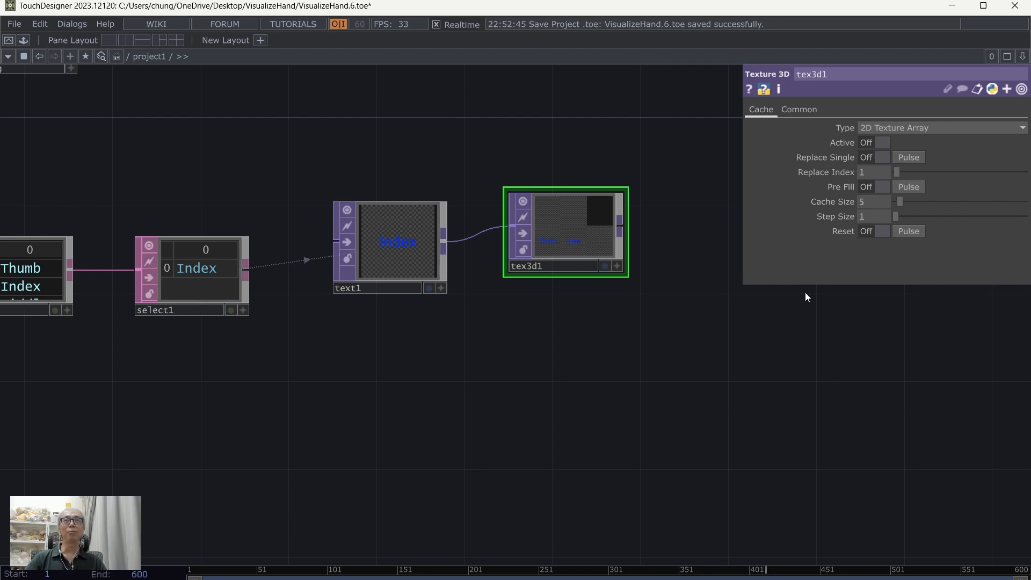
Step: Add a Text DAT in the empty network area below select1
key(h)
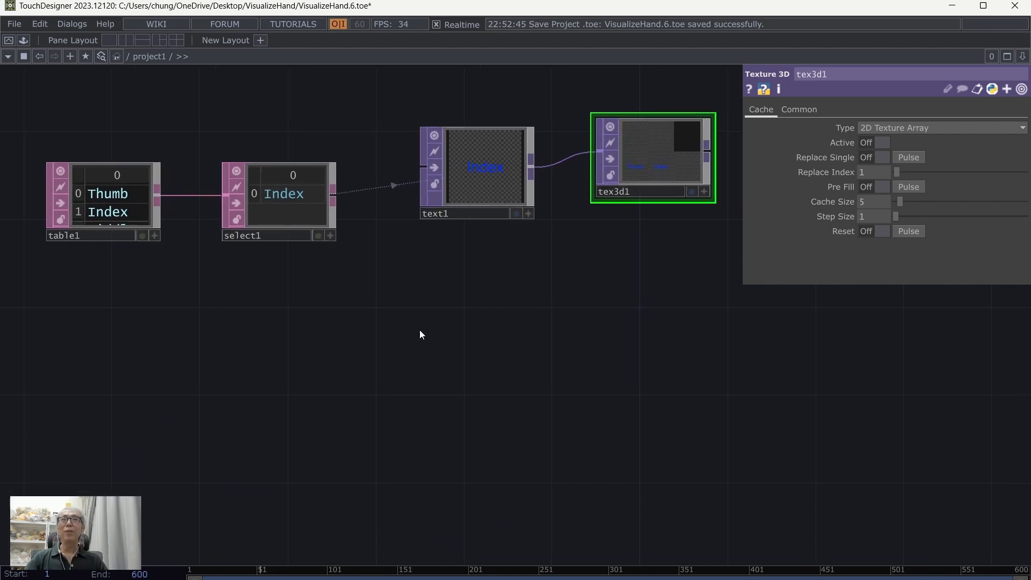
key(Tab)
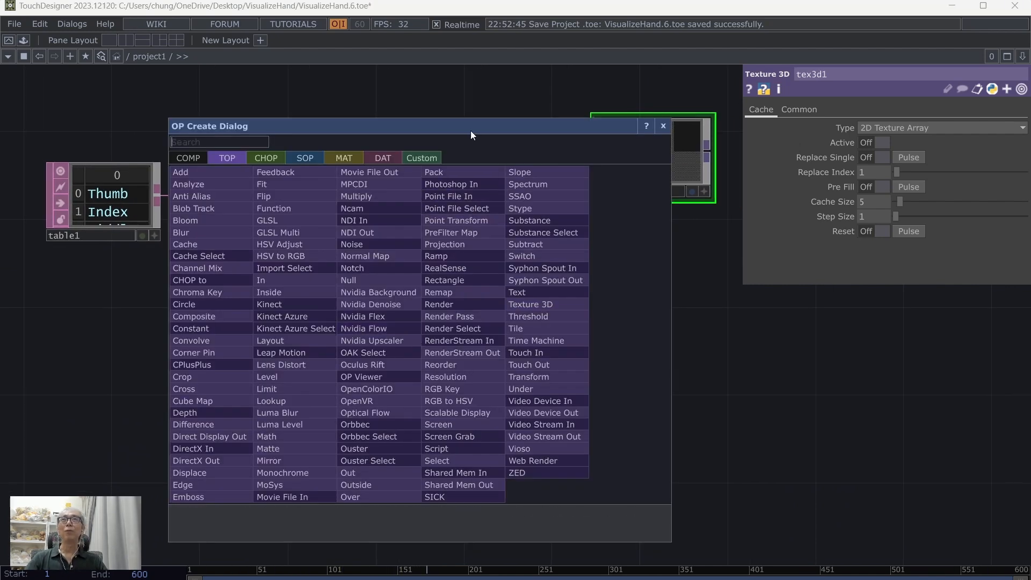
drag(470, 131, 612, 129)
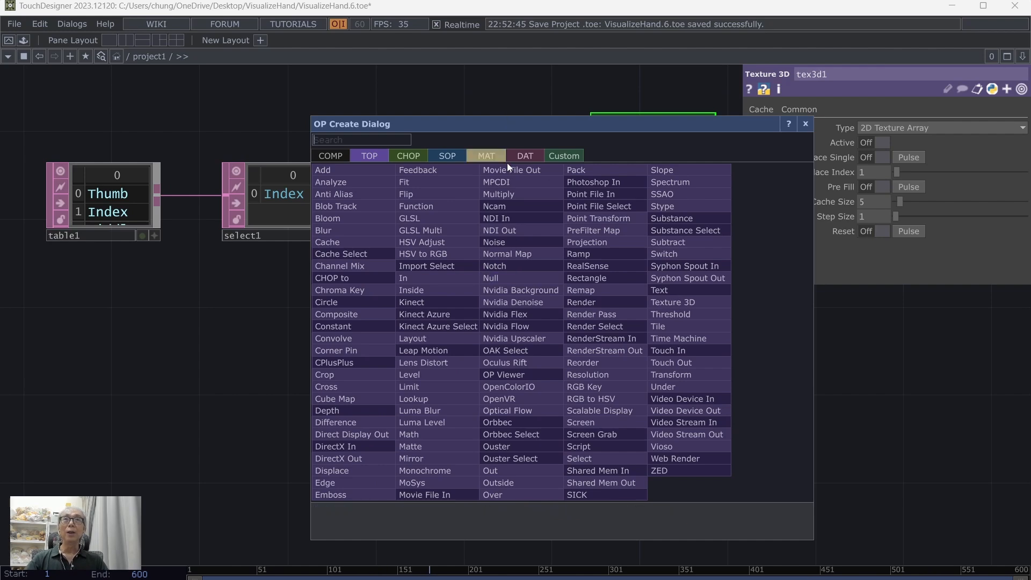
click(527, 154)
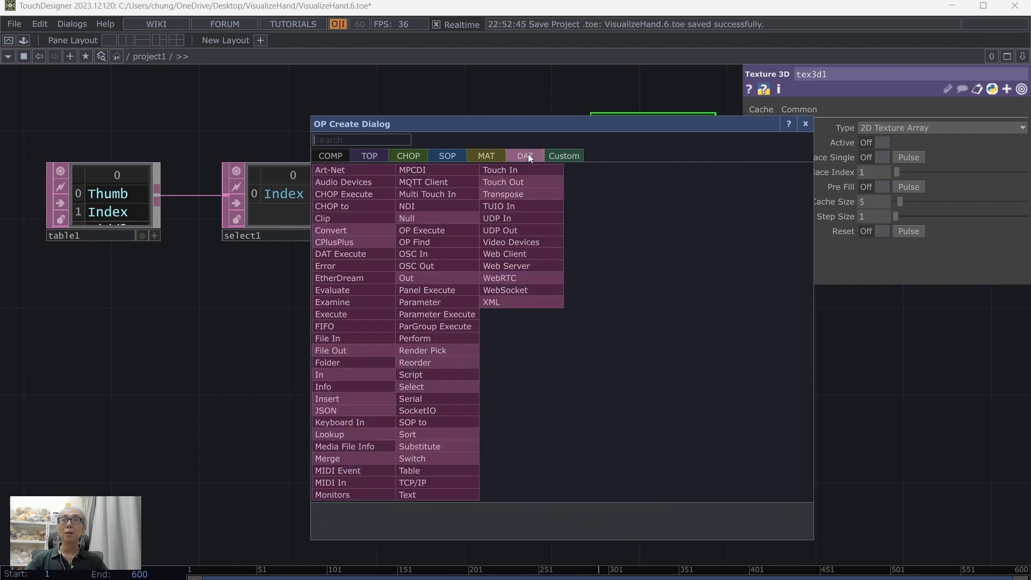
click(436, 494)
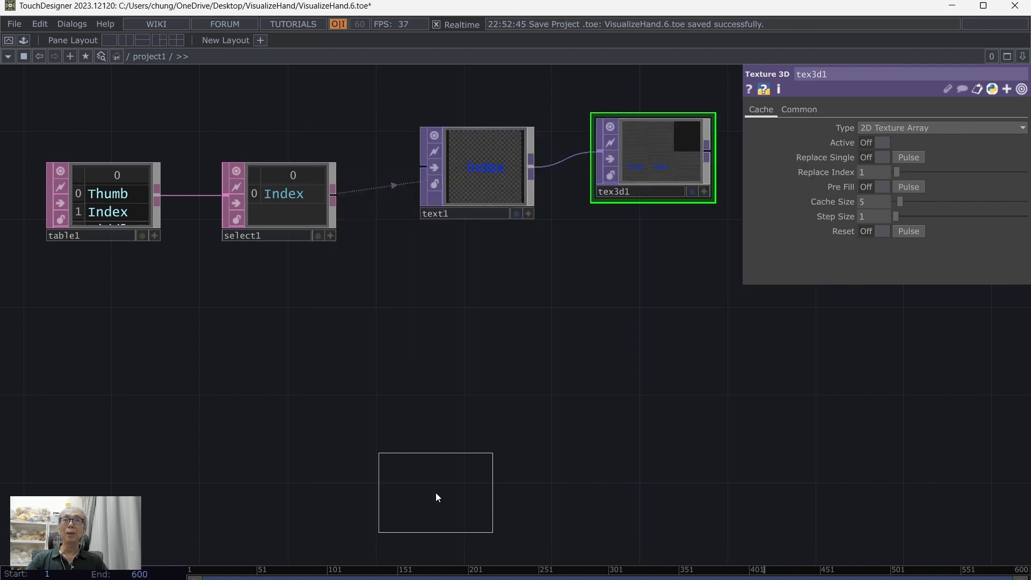
click(306, 392)
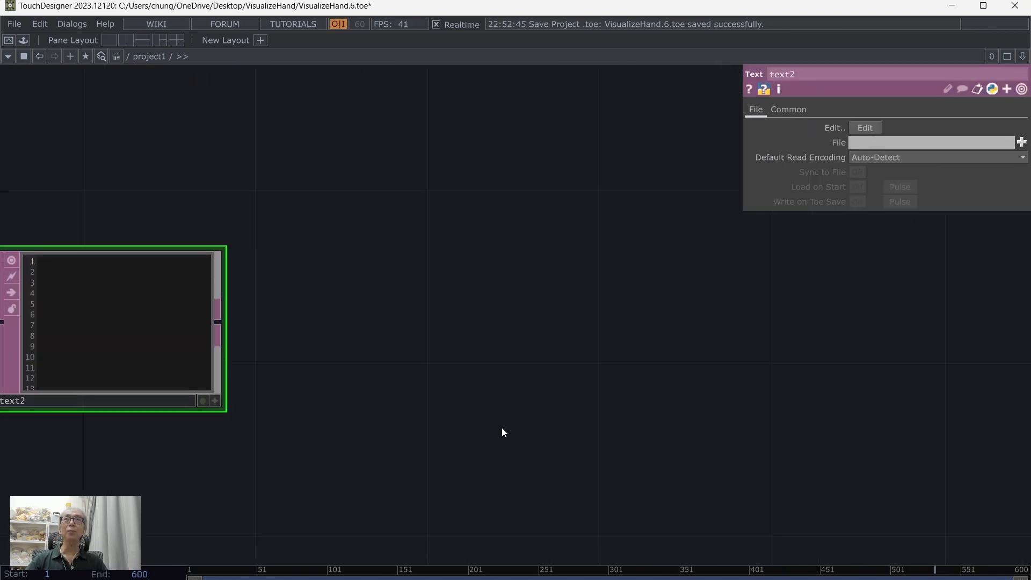
drag(501, 413, 600, 471)
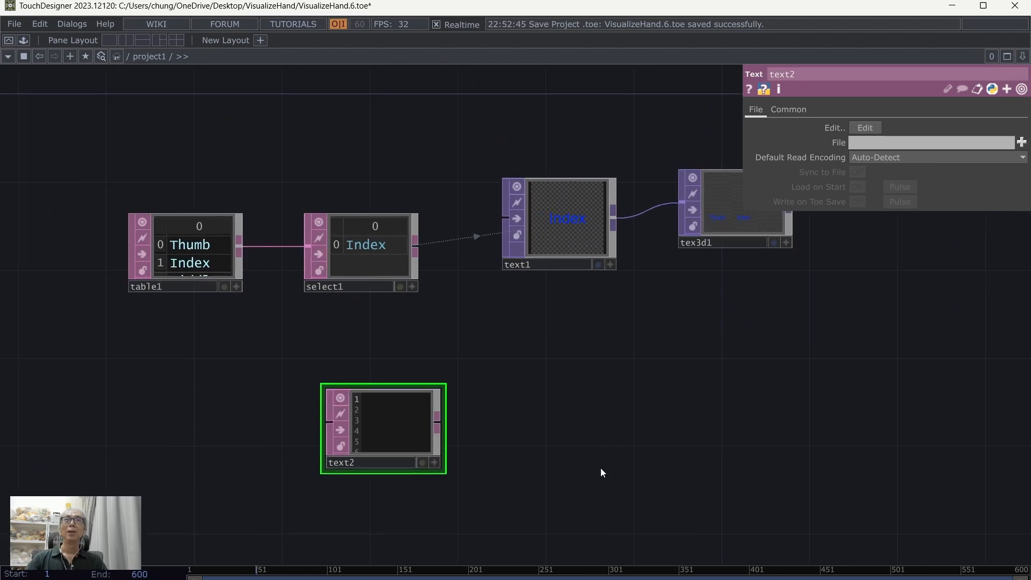
Step: Expand the Reset parameter of tex3d1 to show its scripting names
scroll(599, 462, up, 5)
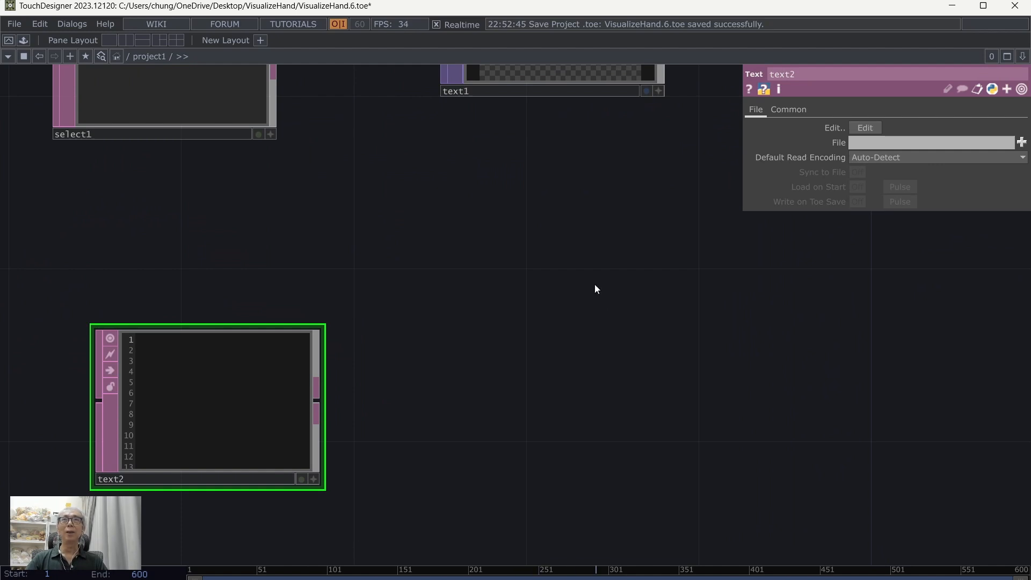
scroll(529, 366, down, 5)
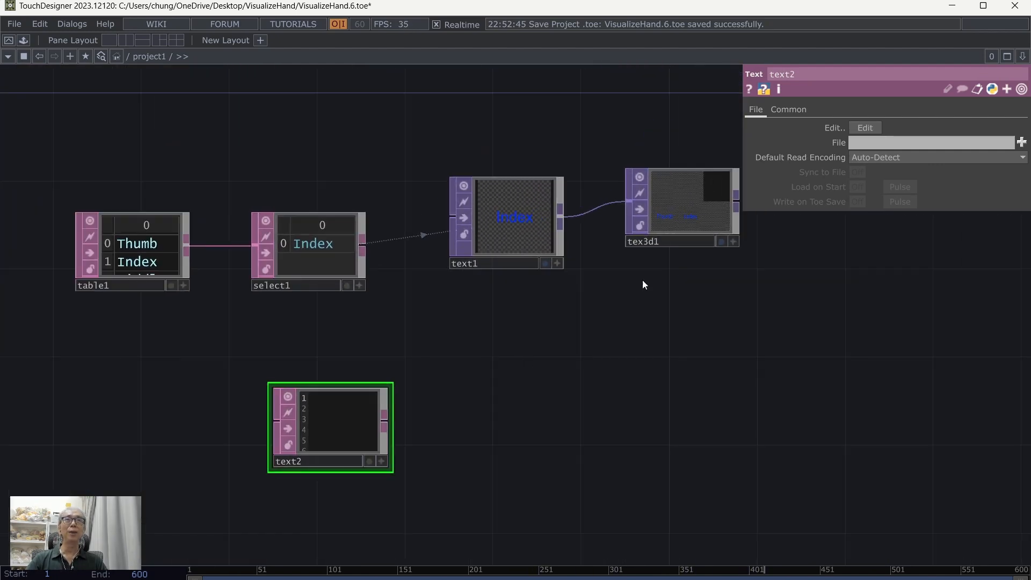
click(669, 211)
drag(766, 375, 713, 359)
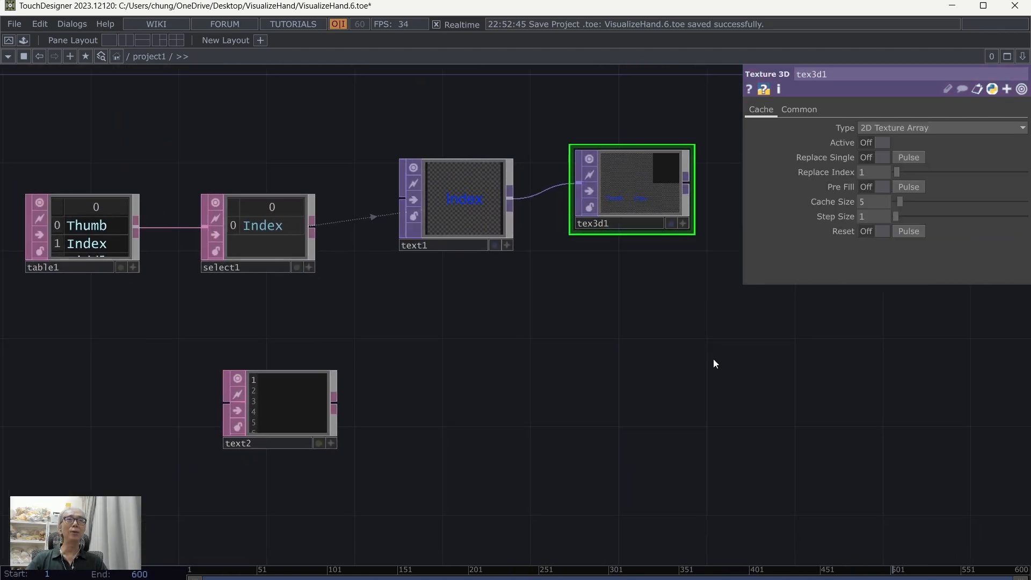
click(748, 231)
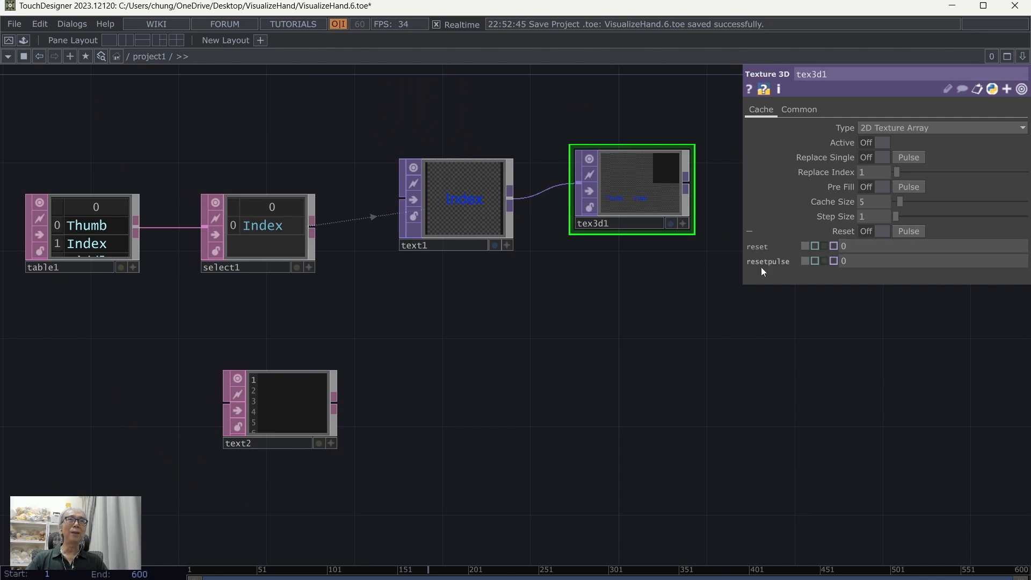
Step: Write the script op("tex3d1").par.resetpulse.pulse() in the text2 DAT and finish editing it
scroll(561, 374, up, 4)
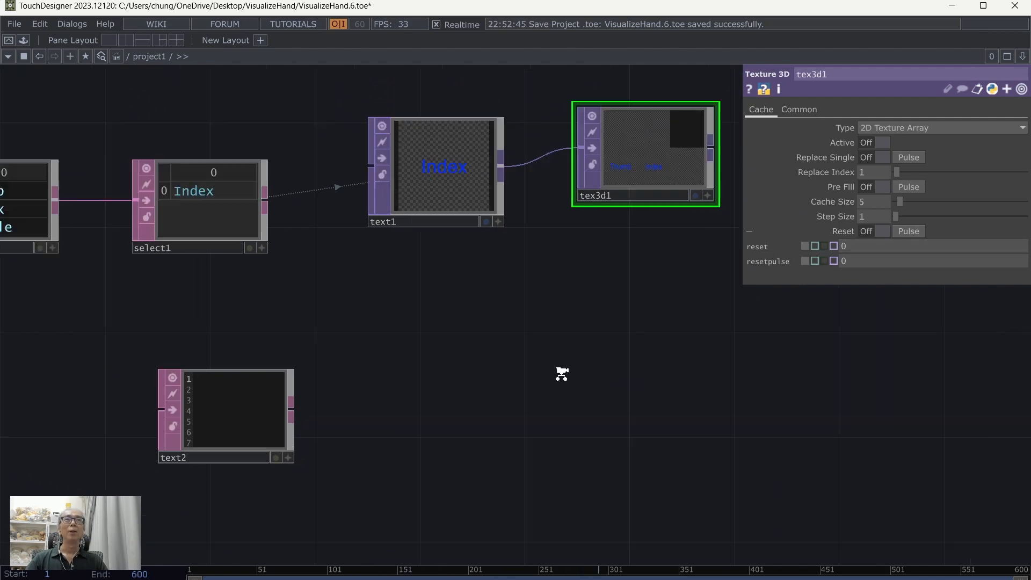
scroll(597, 423, down, 3)
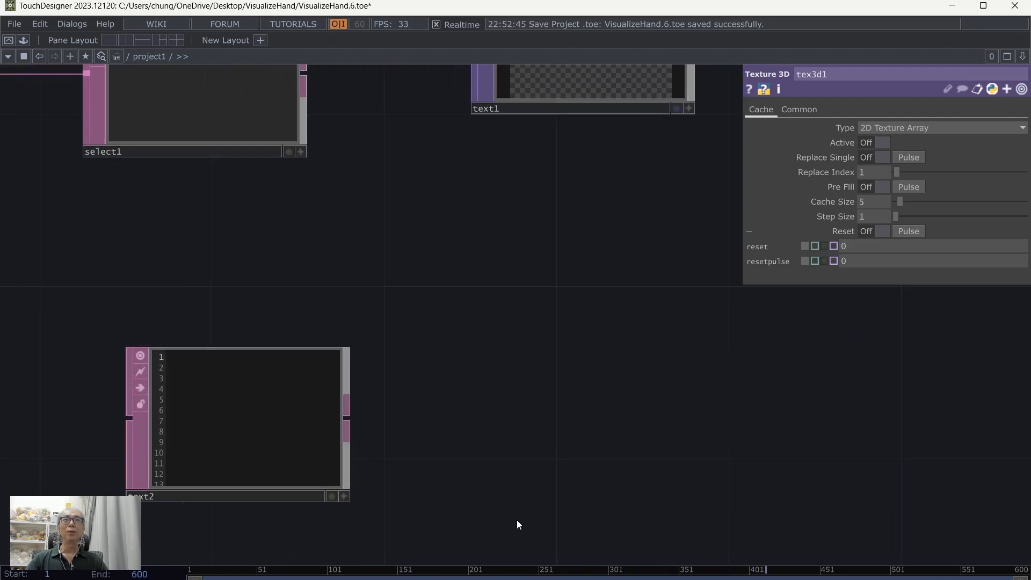
drag(516, 519, 684, 468)
scroll(684, 468, up, 3)
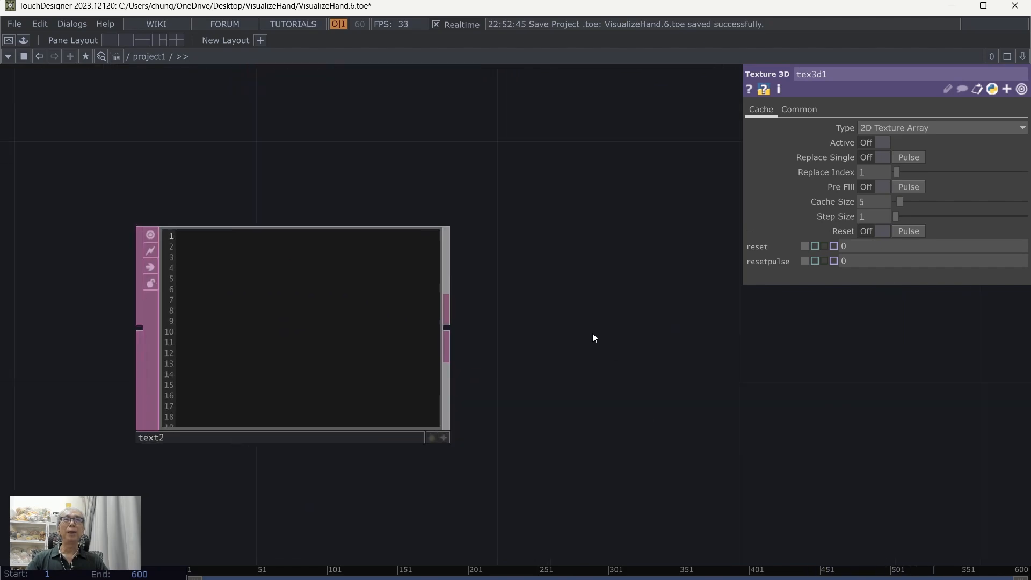
drag(580, 352, 751, 362)
click(619, 445)
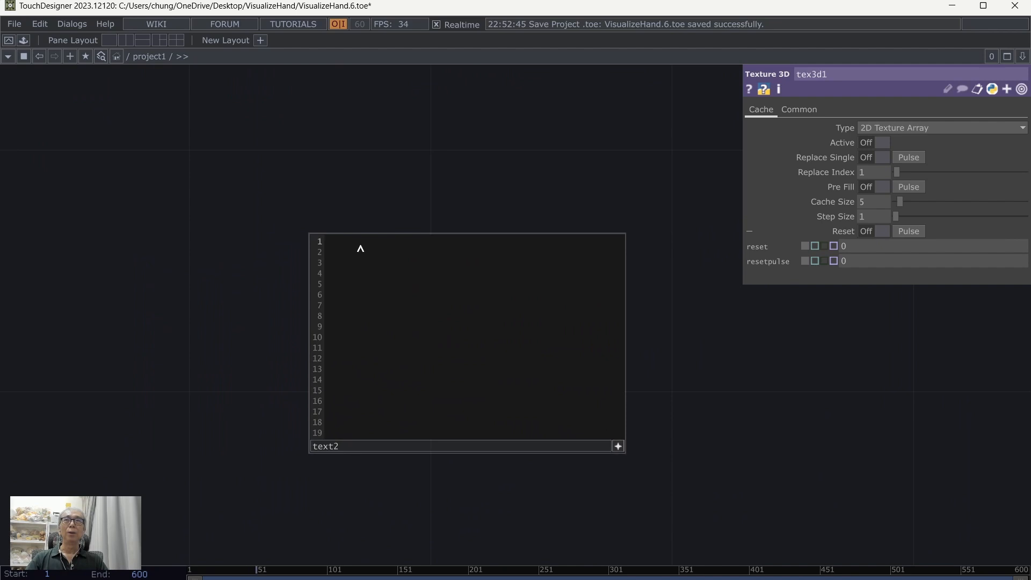
text(op()
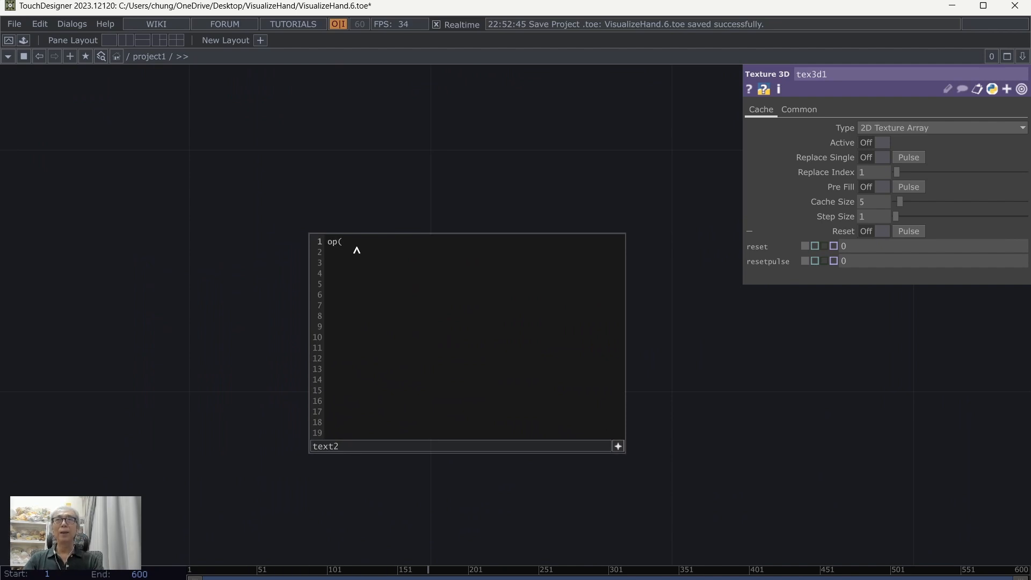
text("tex)
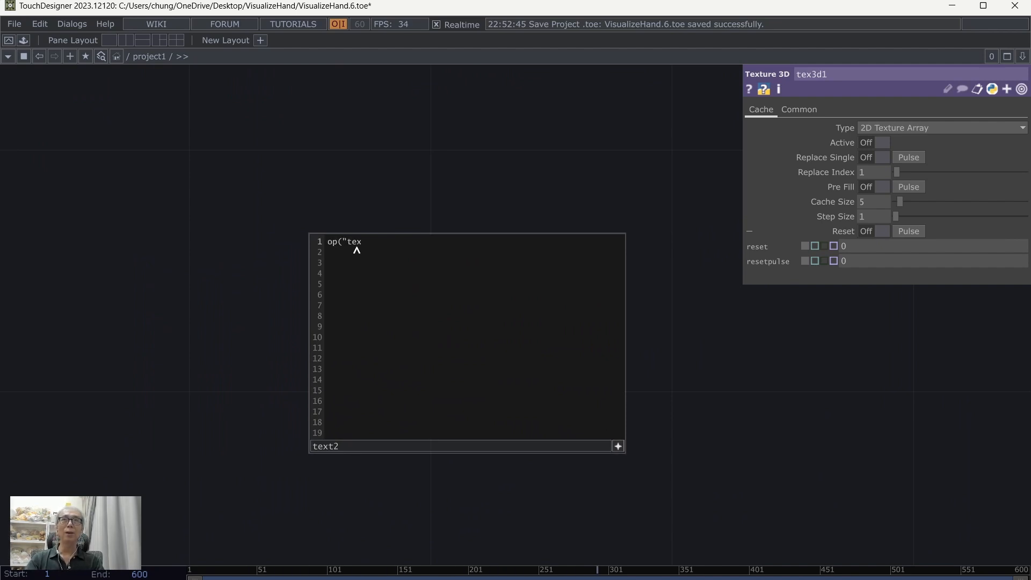
text(3d1")
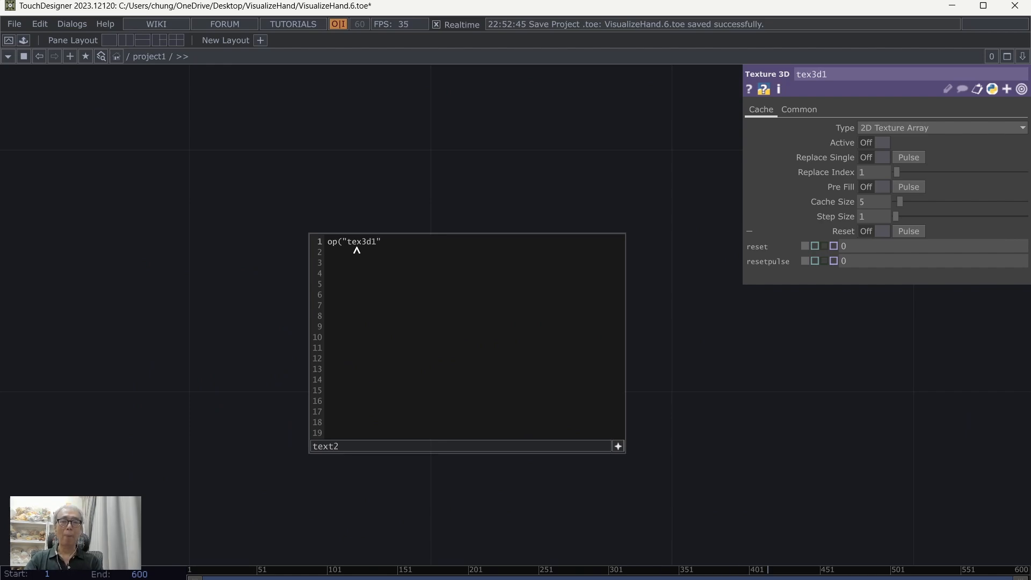
text().par.)
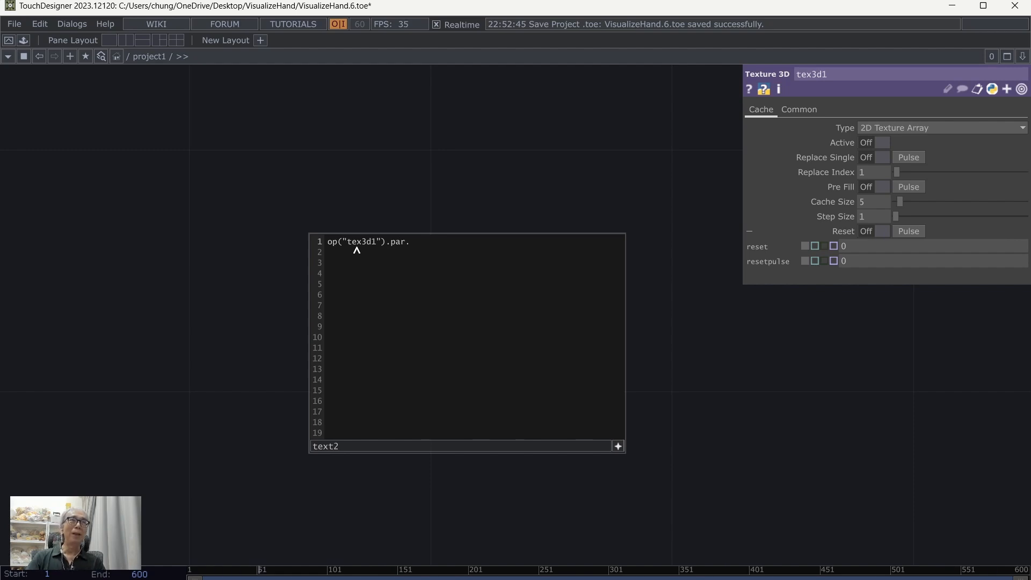
text(resetpu)
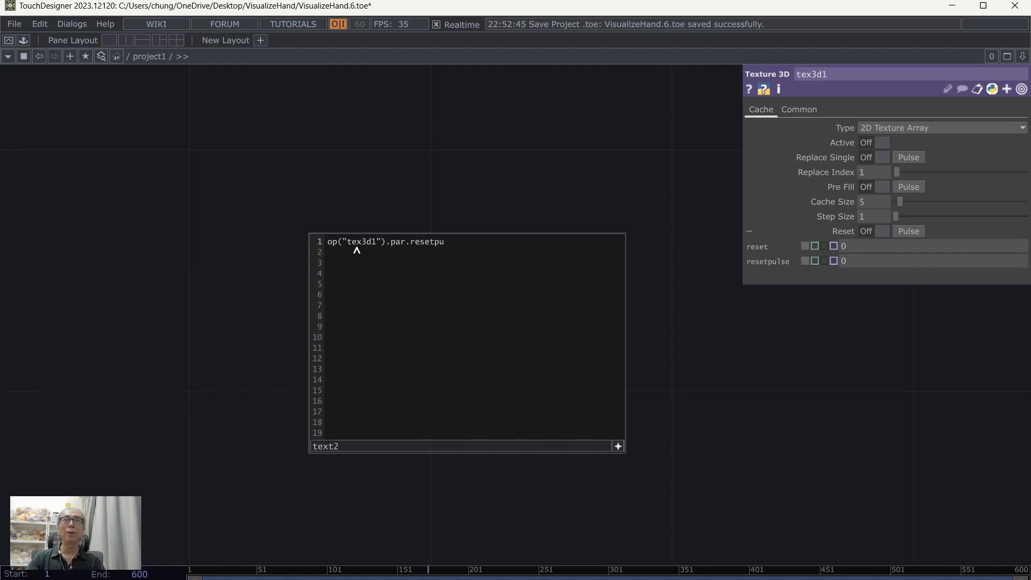
text(lse.pulse()
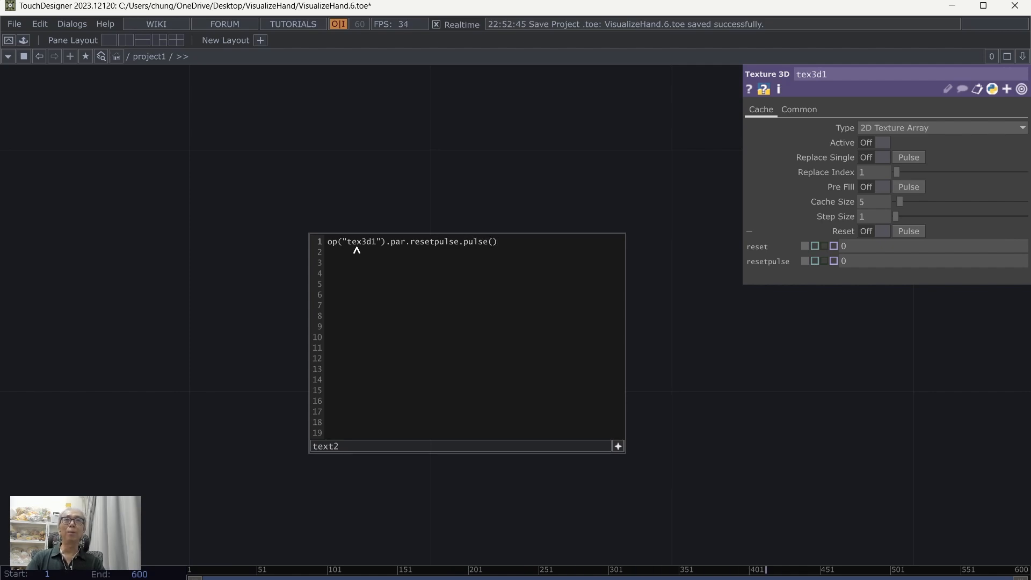
click(622, 447)
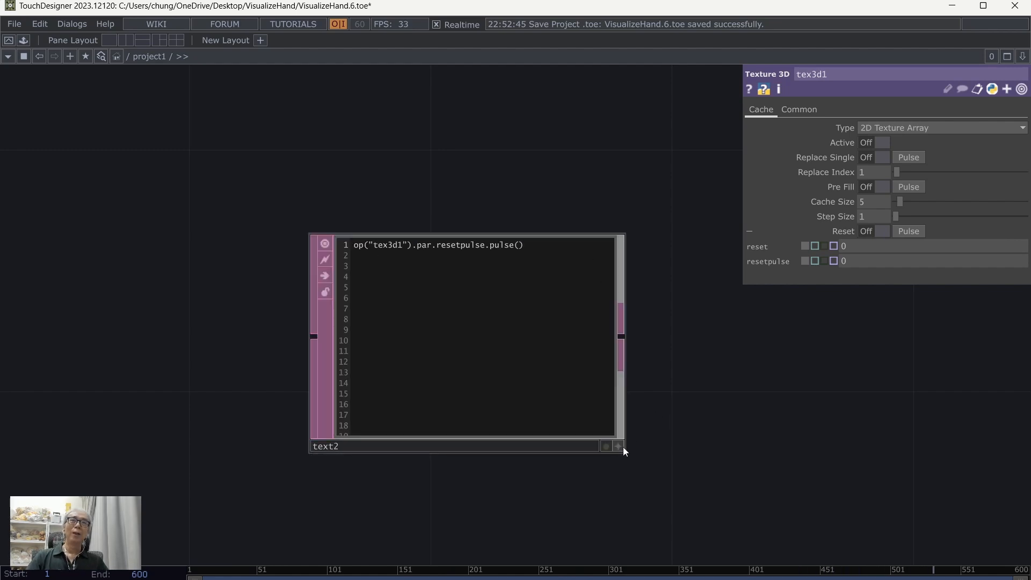
Step: Run the text2 script to reset the cached images in tex3d1
scroll(830, 415, down, 3)
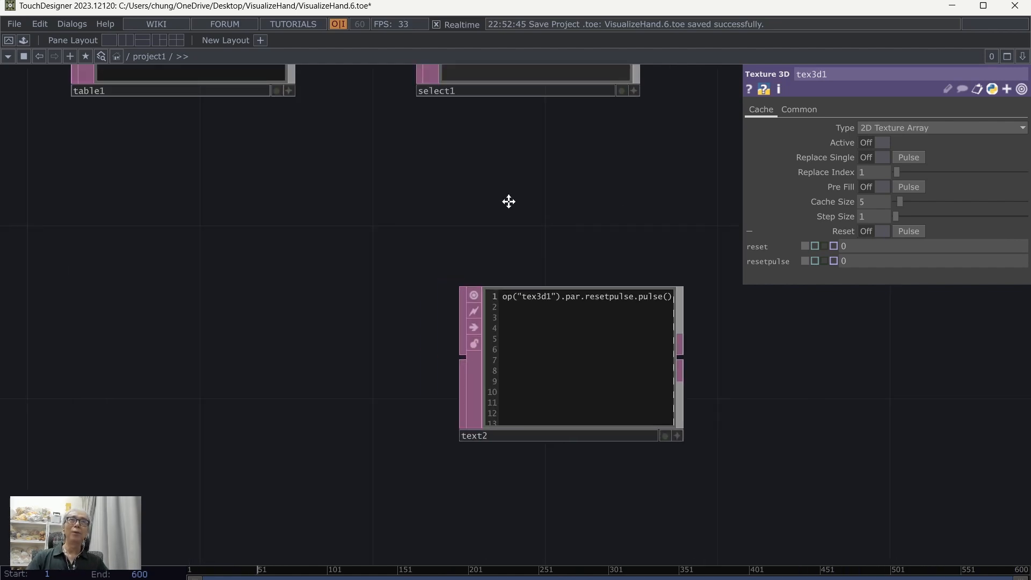
drag(508, 201, 434, 219)
scroll(434, 219, down, 3)
drag(624, 218, 433, 284)
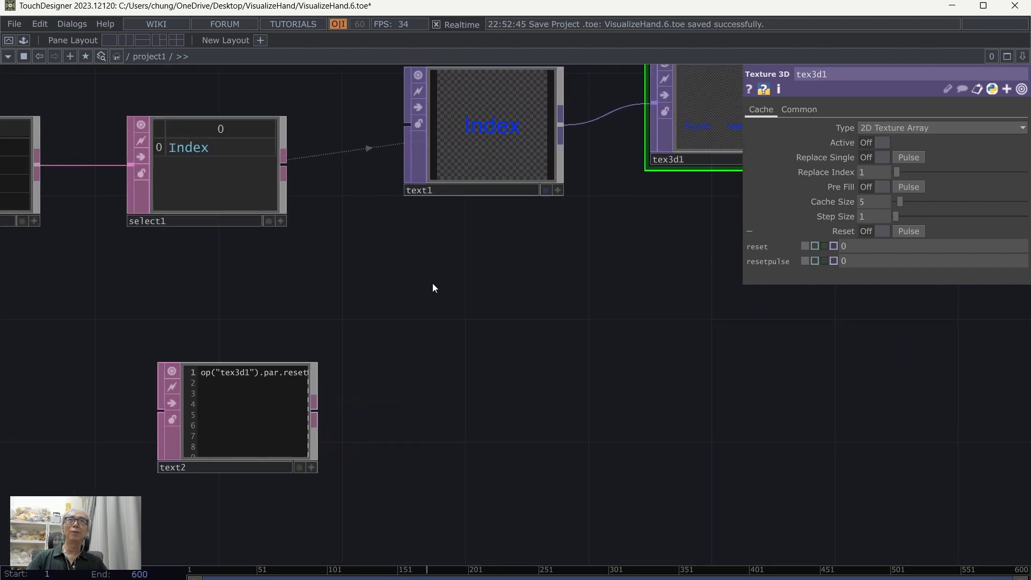
scroll(433, 284, down, 4)
drag(495, 290, 436, 291)
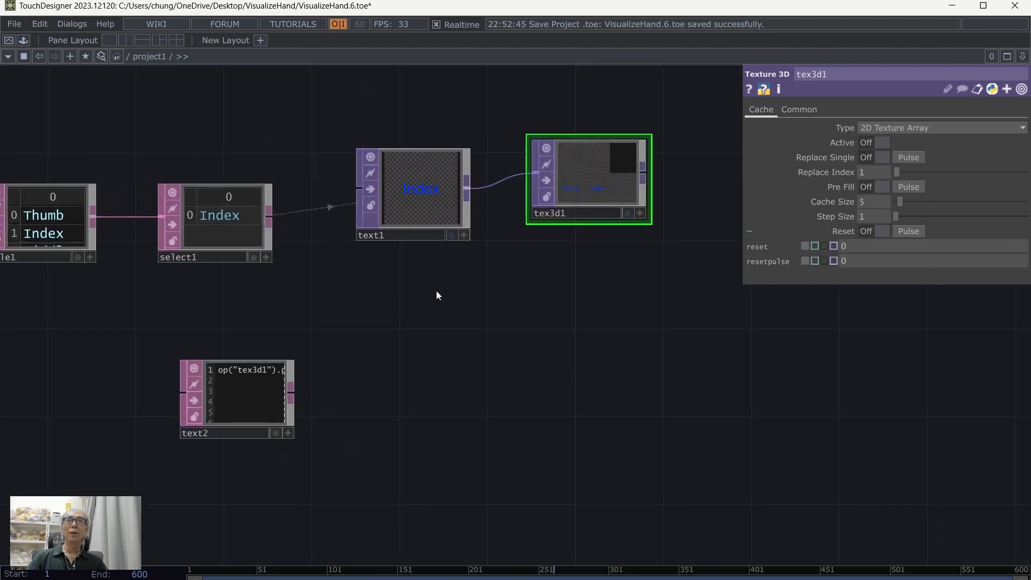
right_click(237, 401)
click(287, 464)
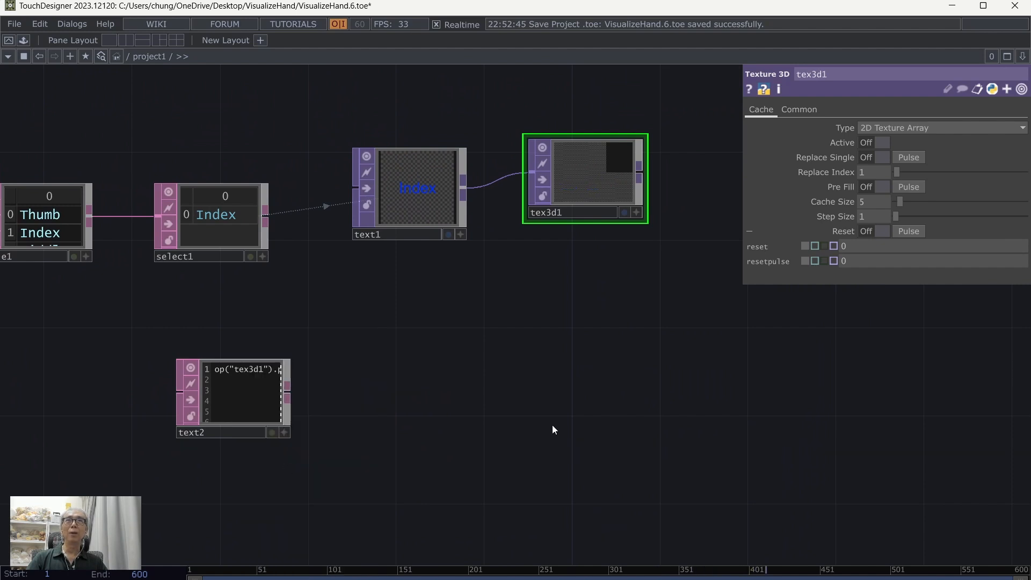
Step: Save the project with the reset script in place
scroll(552, 424, up, 3)
drag(407, 353, 594, 361)
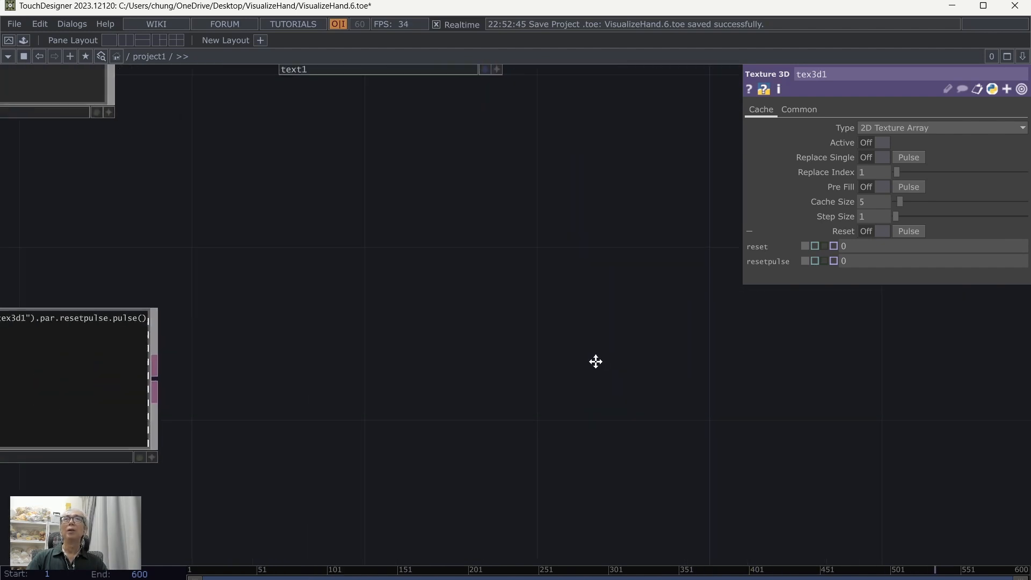
click(15, 28)
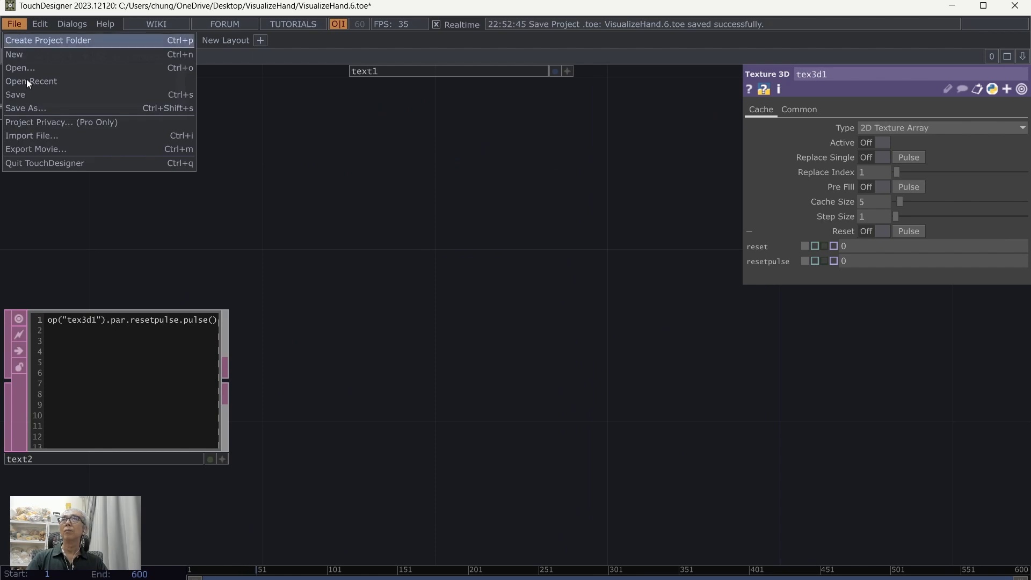
click(27, 95)
Step: Open the Textport to check for script output, clear its contents and close it
drag(347, 296, 481, 338)
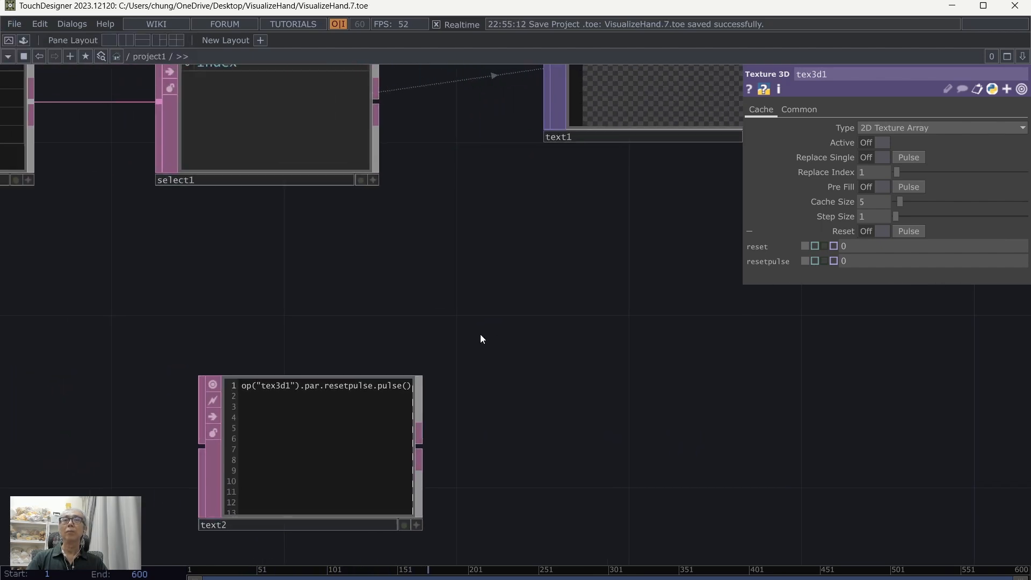
scroll(481, 335, down, 3)
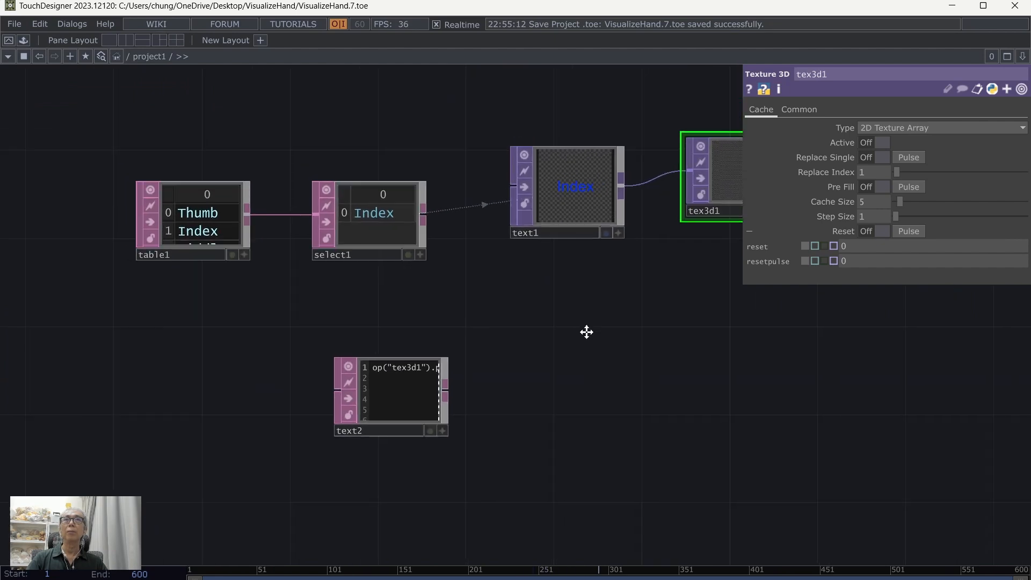
click(67, 21)
click(88, 54)
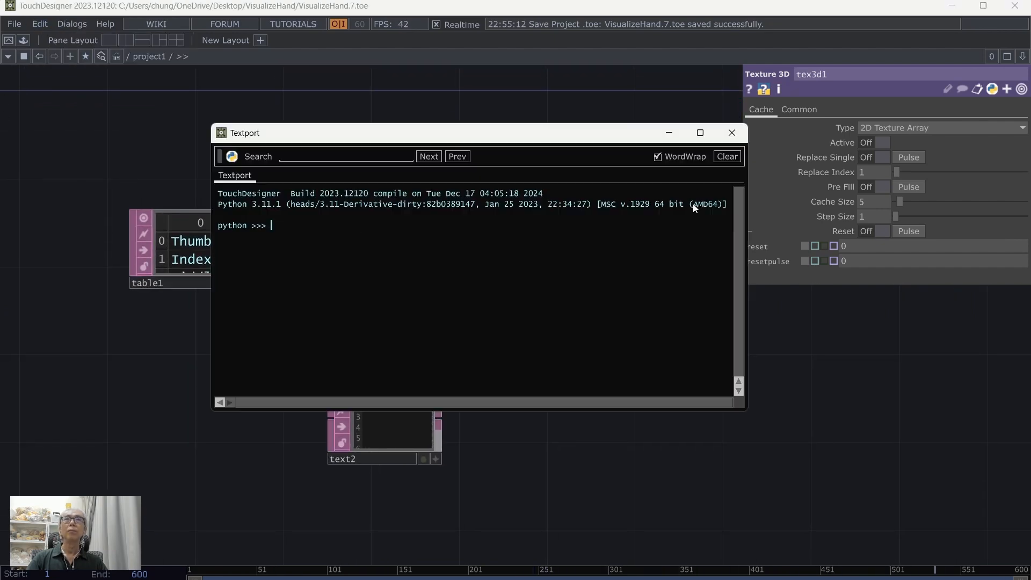
click(725, 157)
click(732, 133)
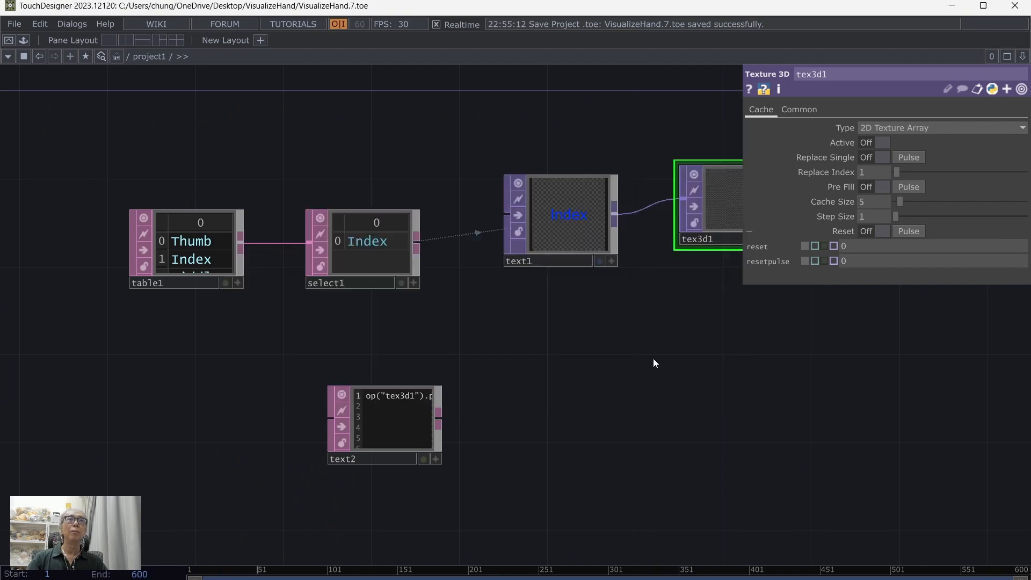
Step: Move the text2 script DAT directly beneath text1
scroll(707, 407, up, 3)
drag(619, 400, 510, 455)
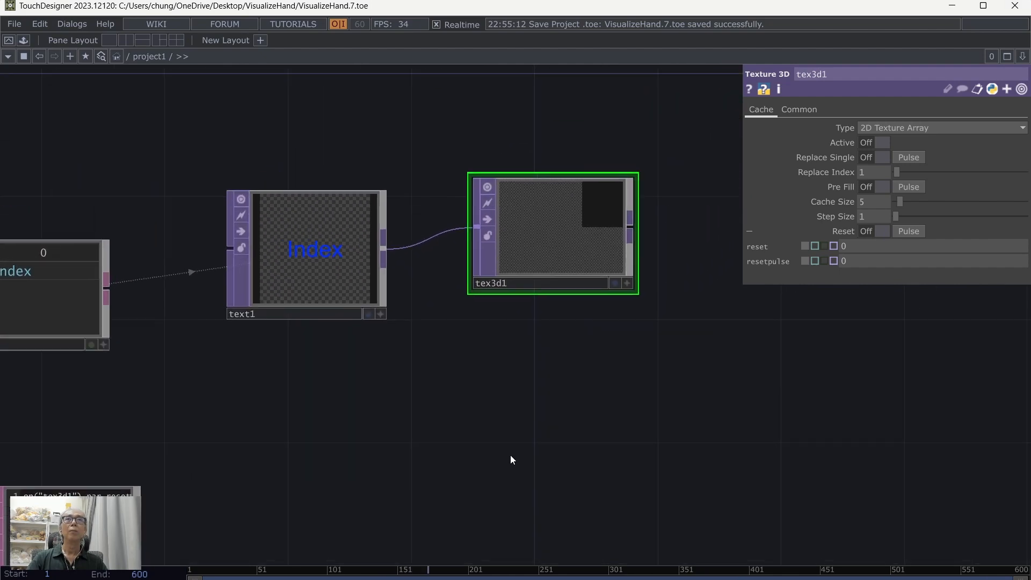
scroll(510, 459, up, 2)
scroll(578, 398, down, 4)
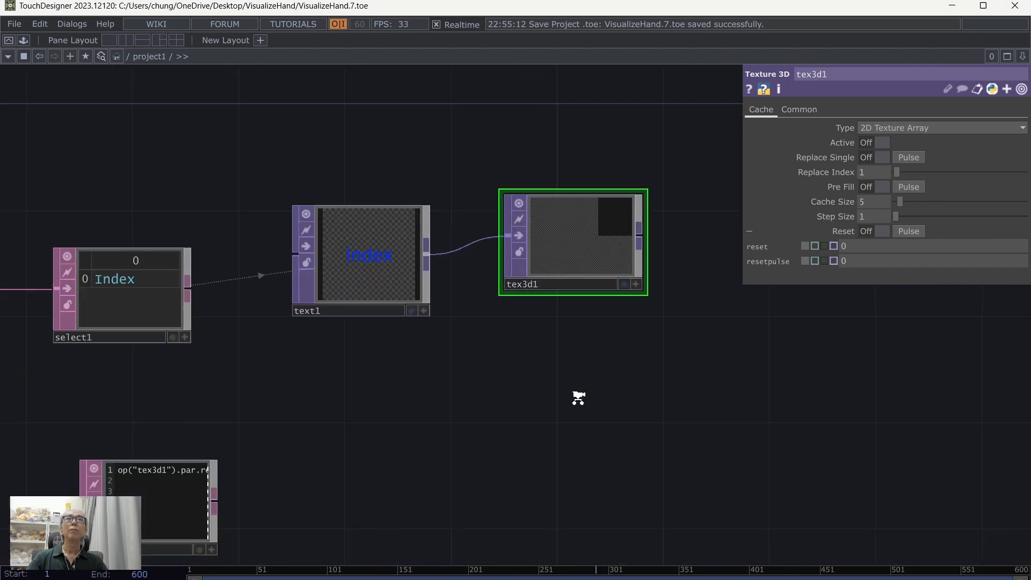
drag(465, 420, 548, 359)
drag(346, 420, 525, 332)
scroll(572, 374, up, 2)
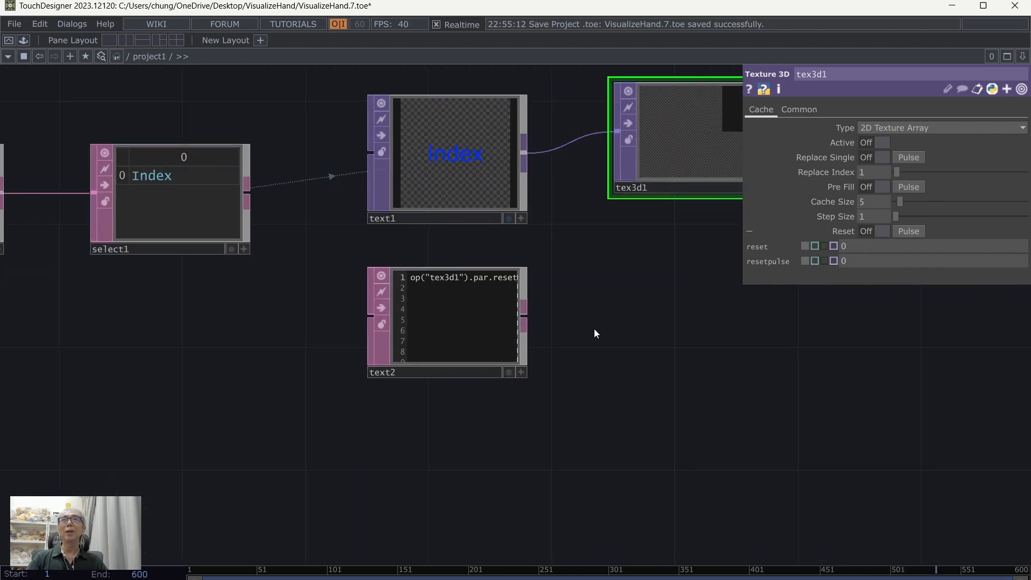
Step: Examine the label chain from select1 to text1 together with the text2 script beneath it
drag(594, 328, 665, 414)
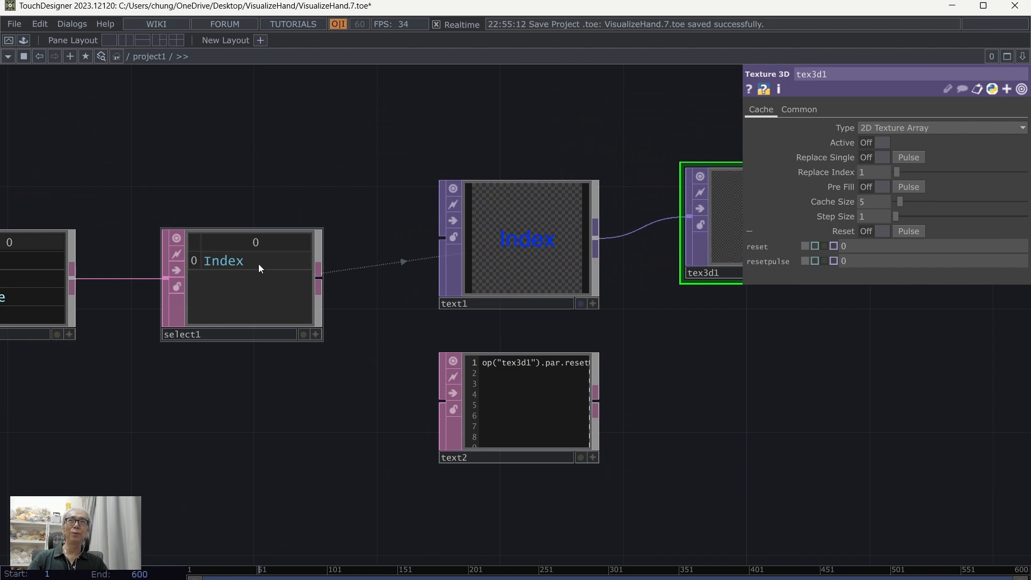
scroll(713, 392, up, 4)
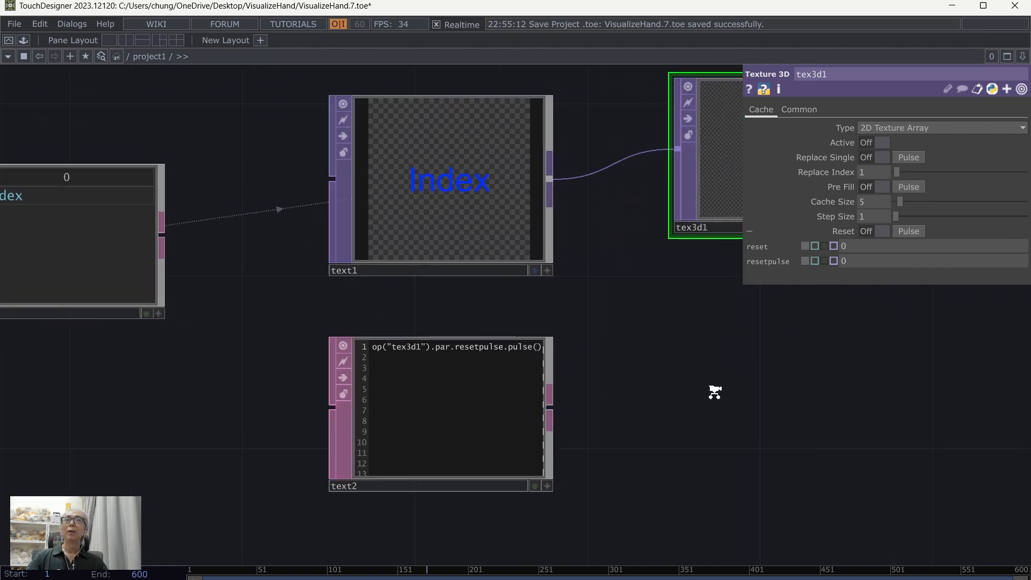
mouse_move(681, 410)
mouse_down()
mouse_move(828, 419)
mouse_move(859, 400)
mouse_up()
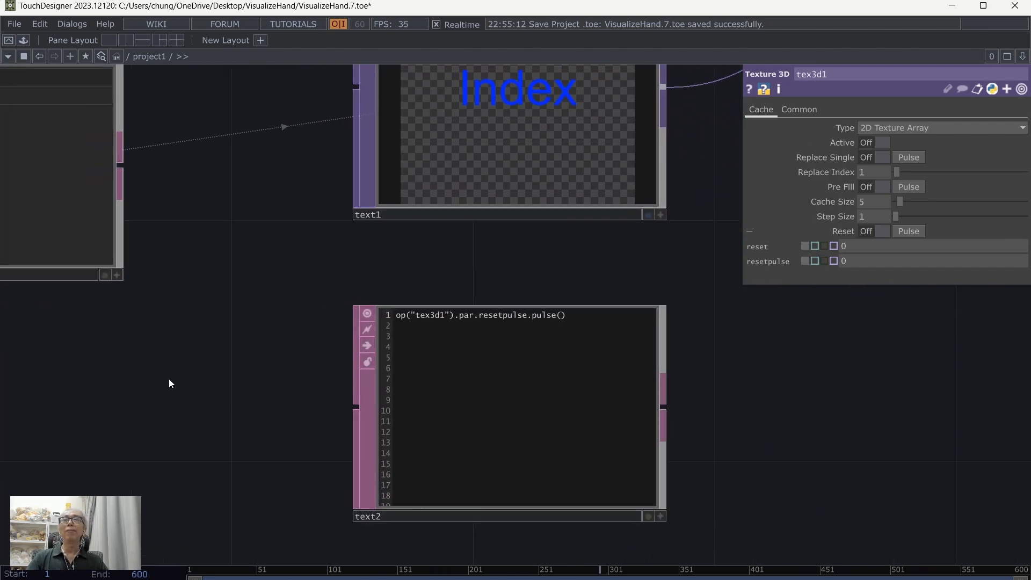
drag(162, 386, 373, 365)
scroll(374, 371, down, 4)
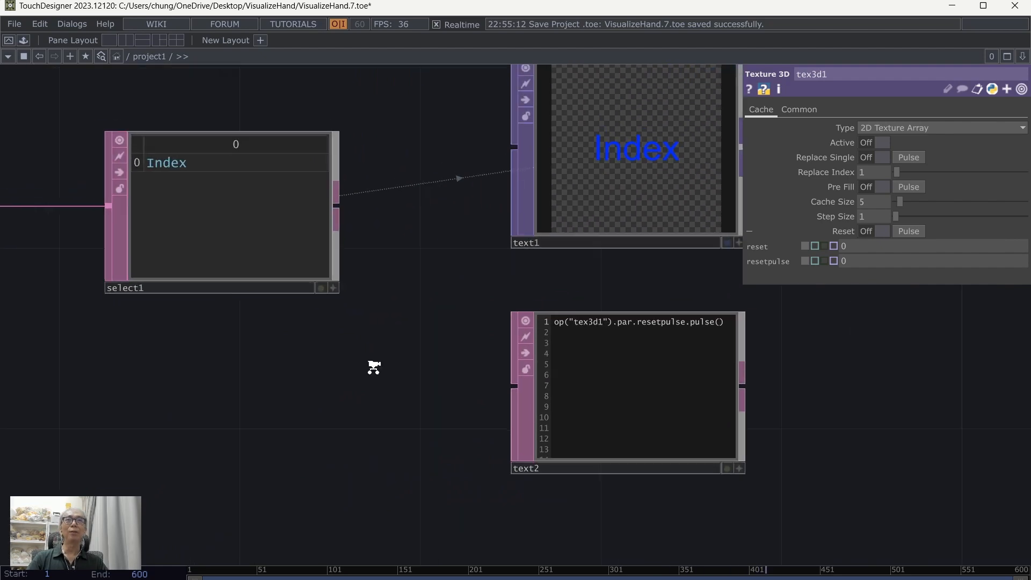
drag(199, 411, 303, 389)
scroll(303, 390, up, 2)
drag(607, 432, 304, 437)
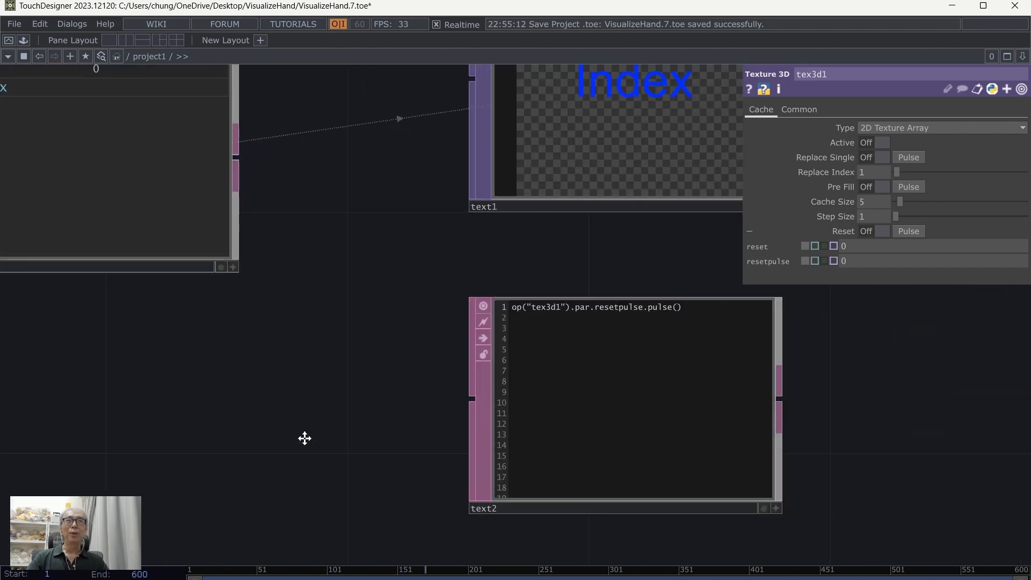
Step: Add the line cnt = op("table1").numRows to the text2 script, separated from the reset line by a blank line
click(724, 505)
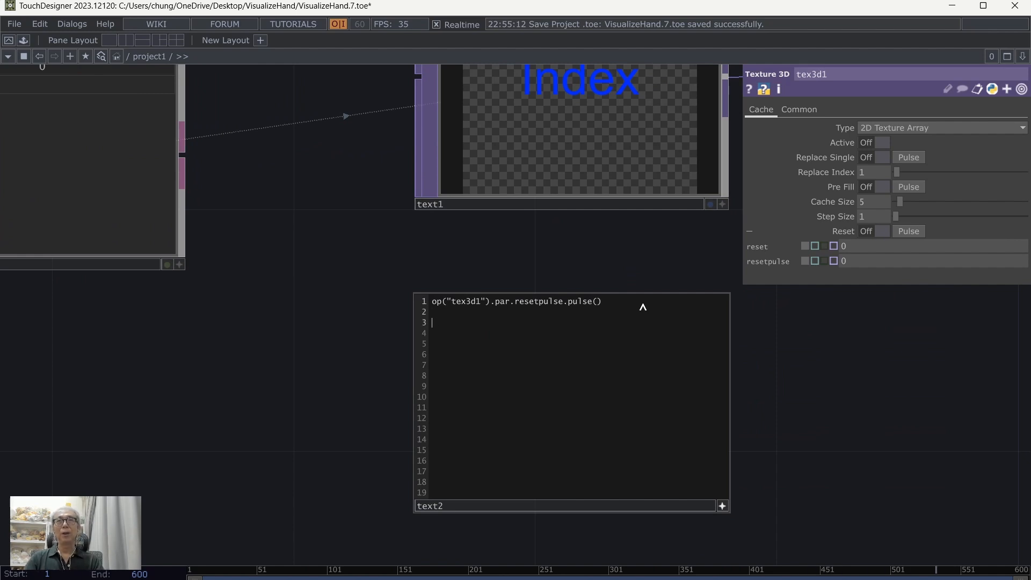
text(cnt = op)
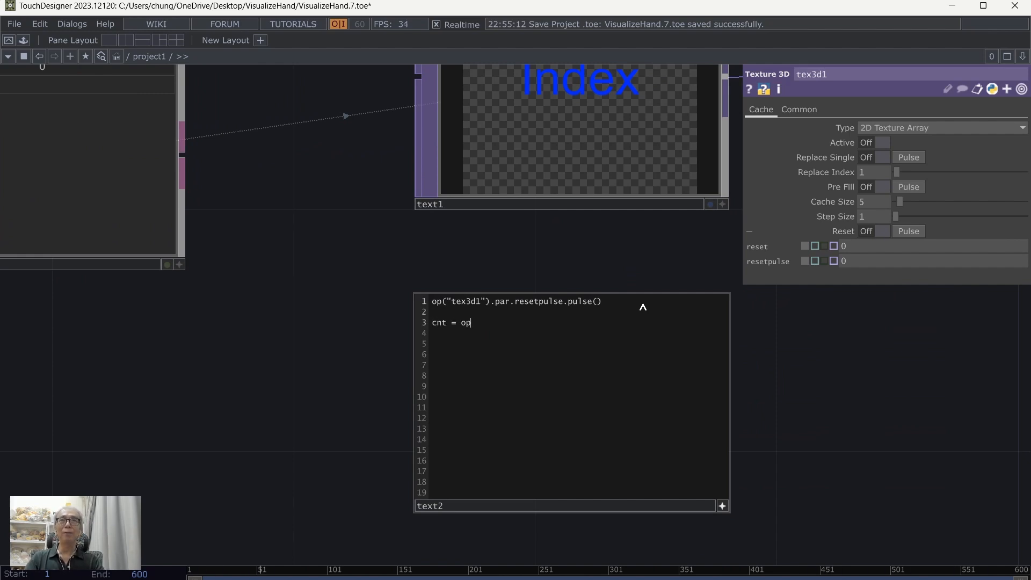
text((")
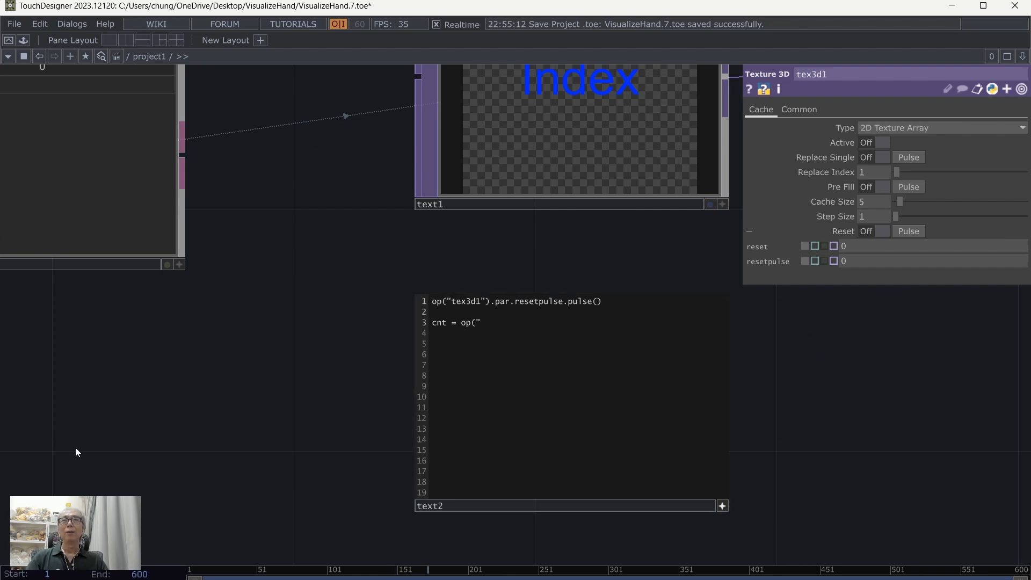
drag(78, 451, 540, 442)
drag(486, 385, 791, 397)
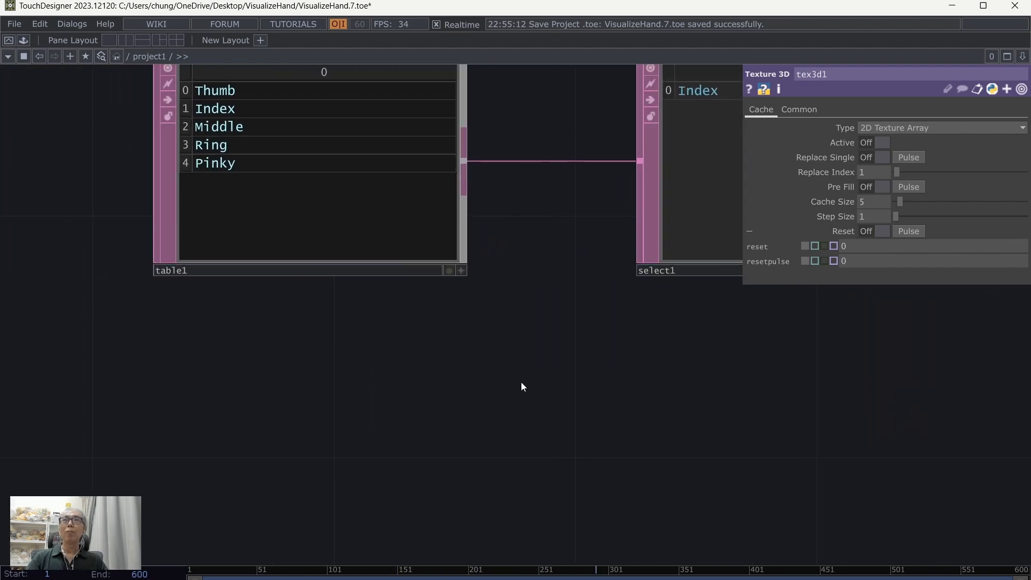
drag(652, 428, 276, 395)
text(ta)
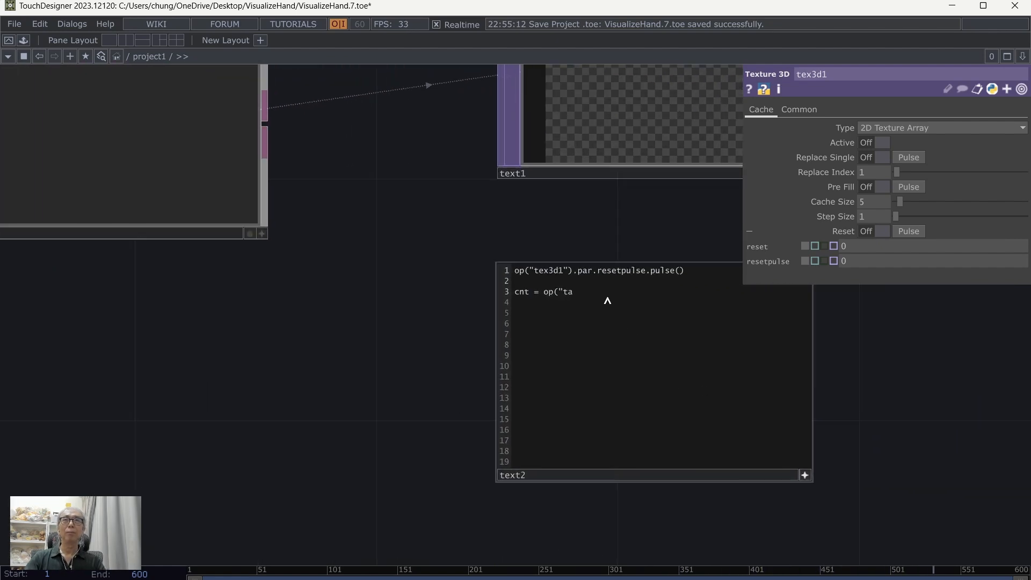
text(ble1"))
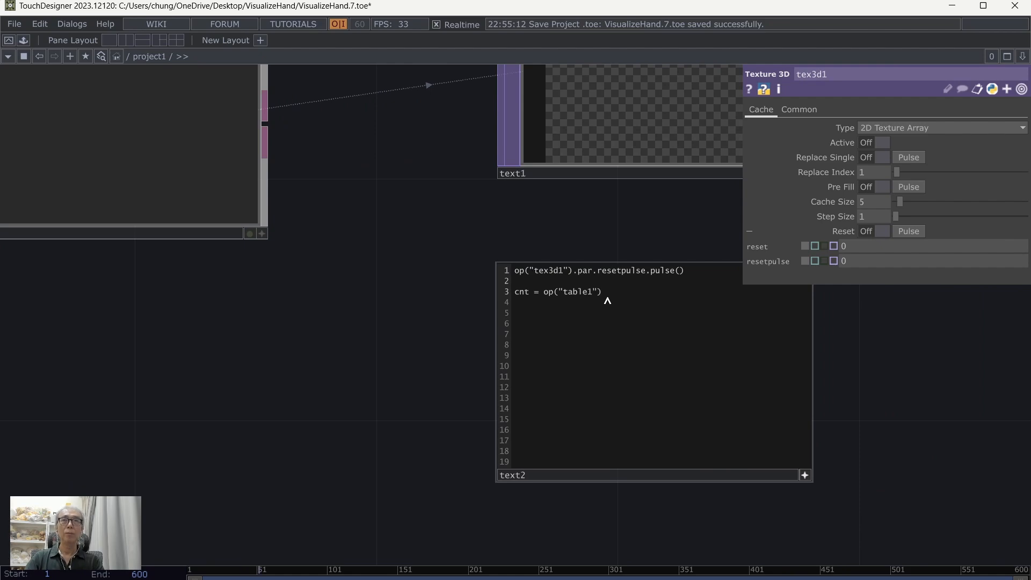
text(.numRows)
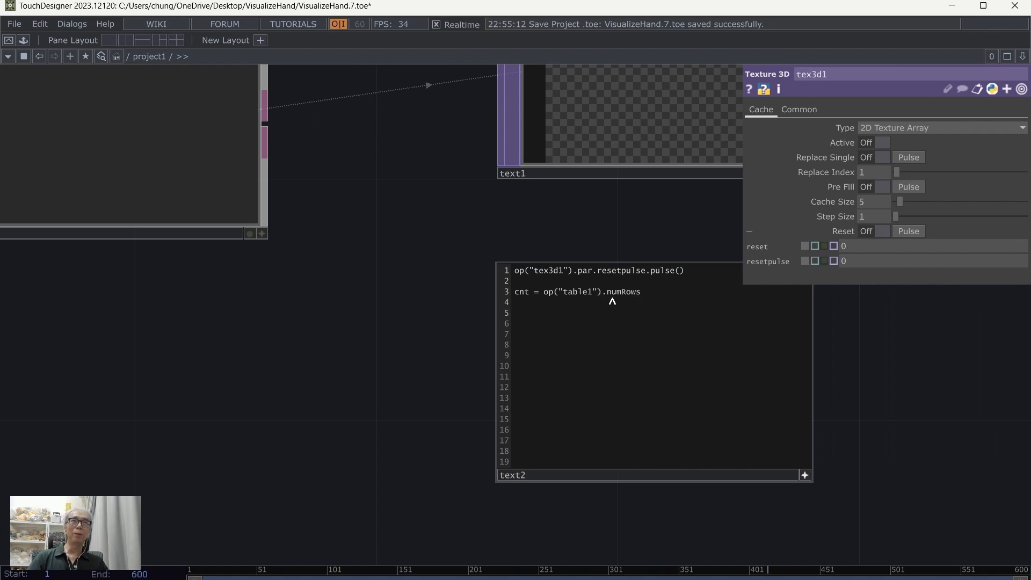
Step: Start a loop in text2 below the count variable with for i in range(cnt):
text(for i)
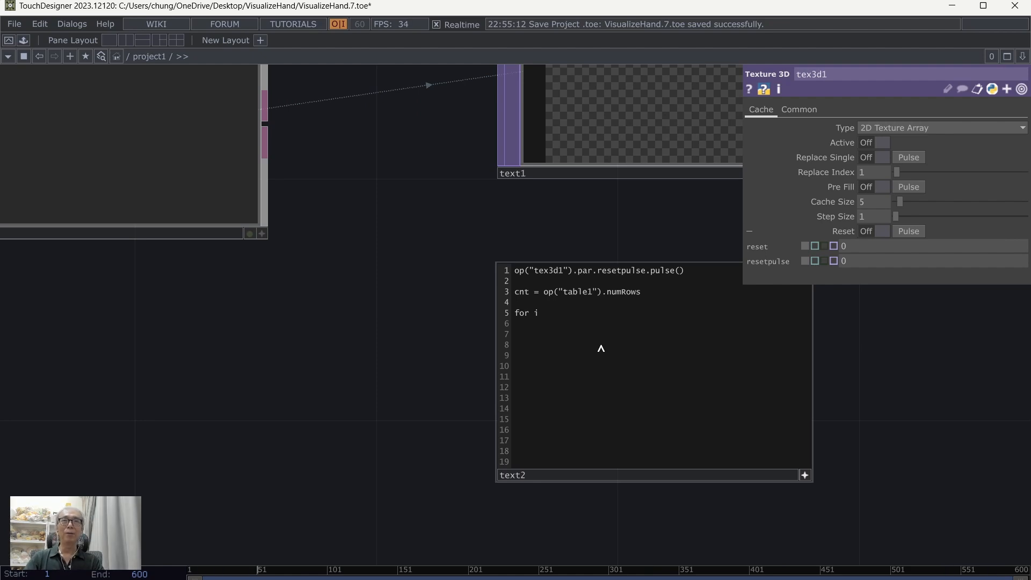
text( in )
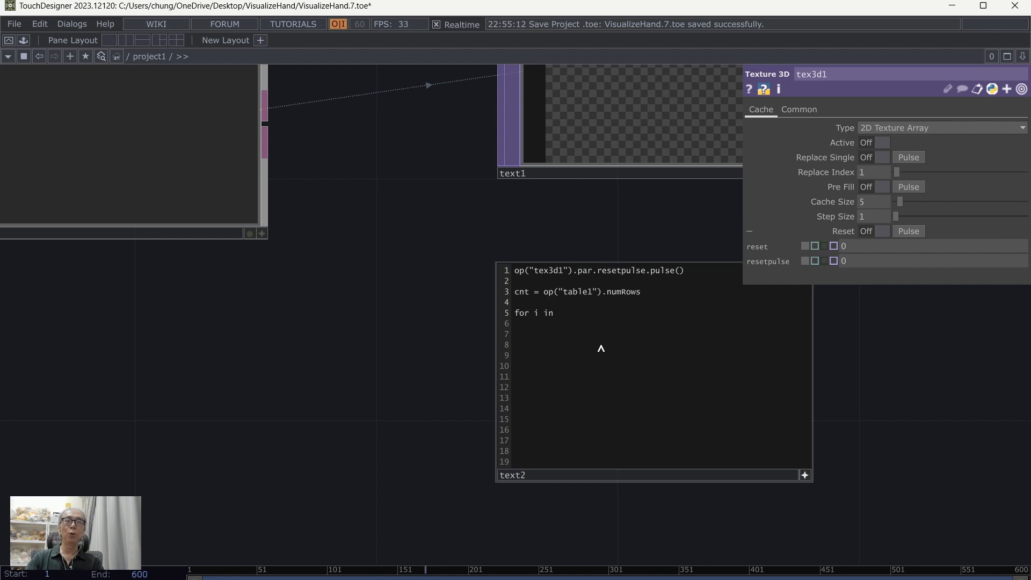
text(range)
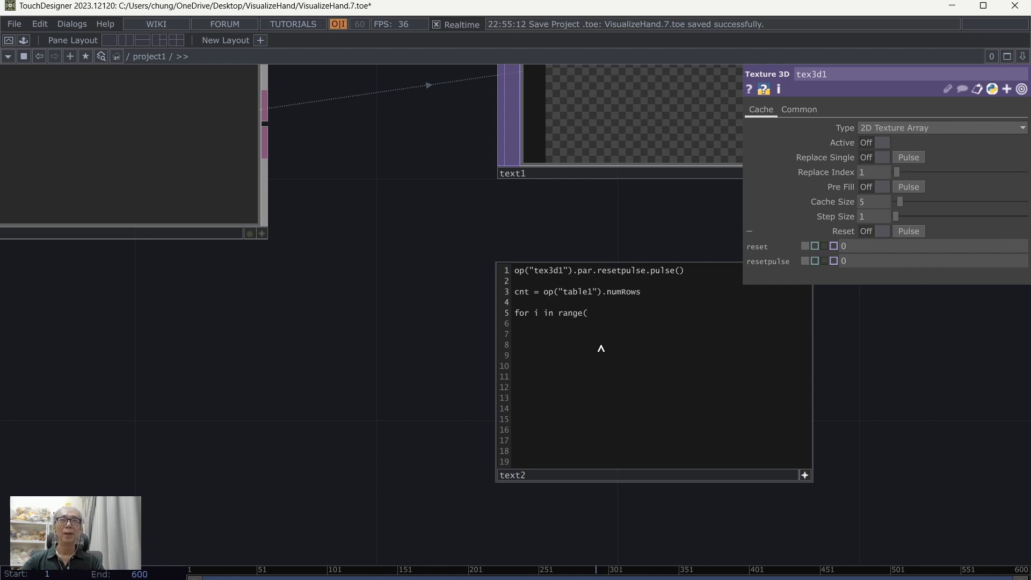
text(()
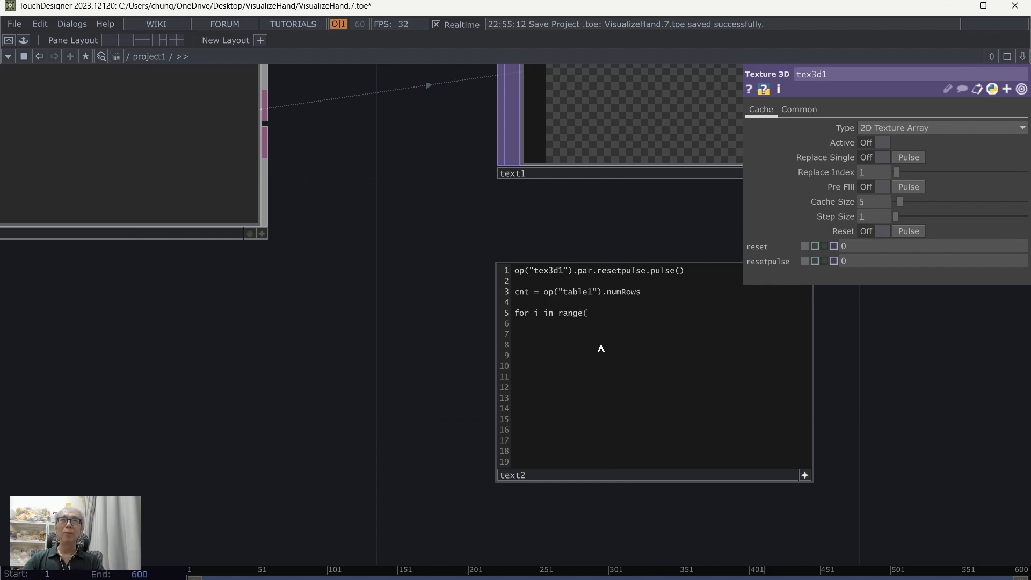
text(cnt):)
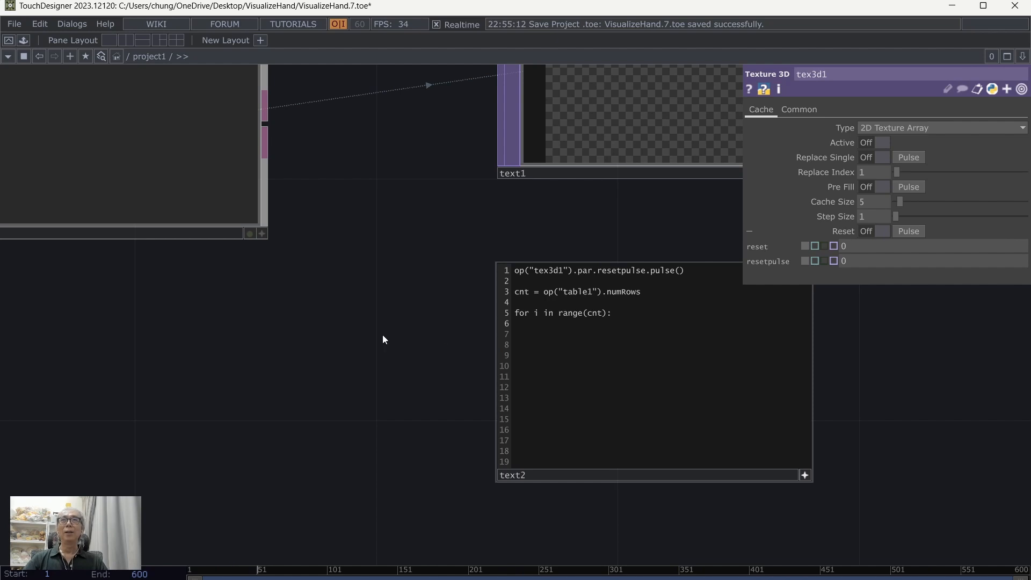
Step: Select select1 to show its parameters and begin the loop body in text2 with op("select1").par
drag(285, 363, 318, 396)
click(223, 190)
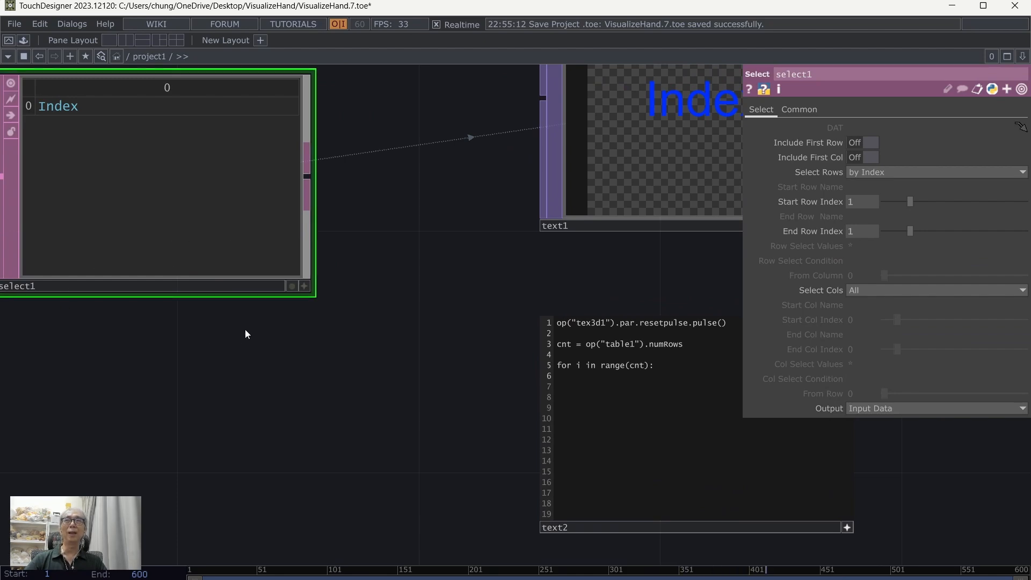
drag(245, 330, 163, 333)
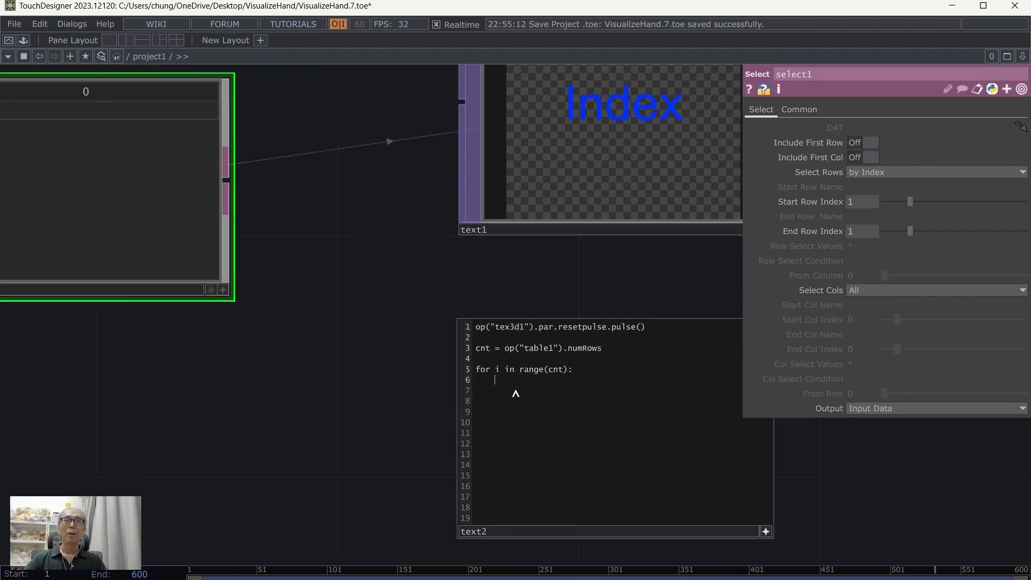
text(op(")
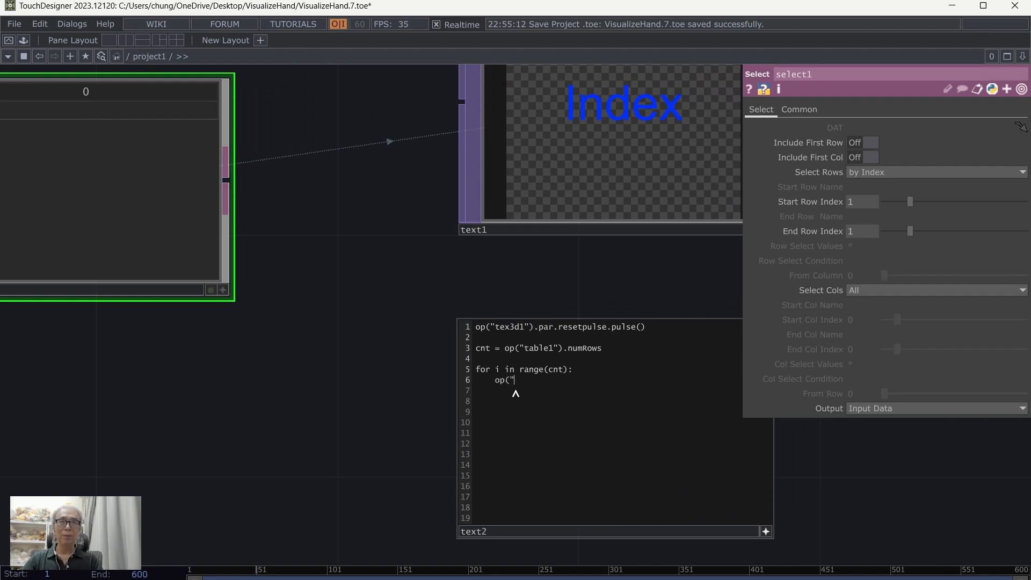
text(select1)
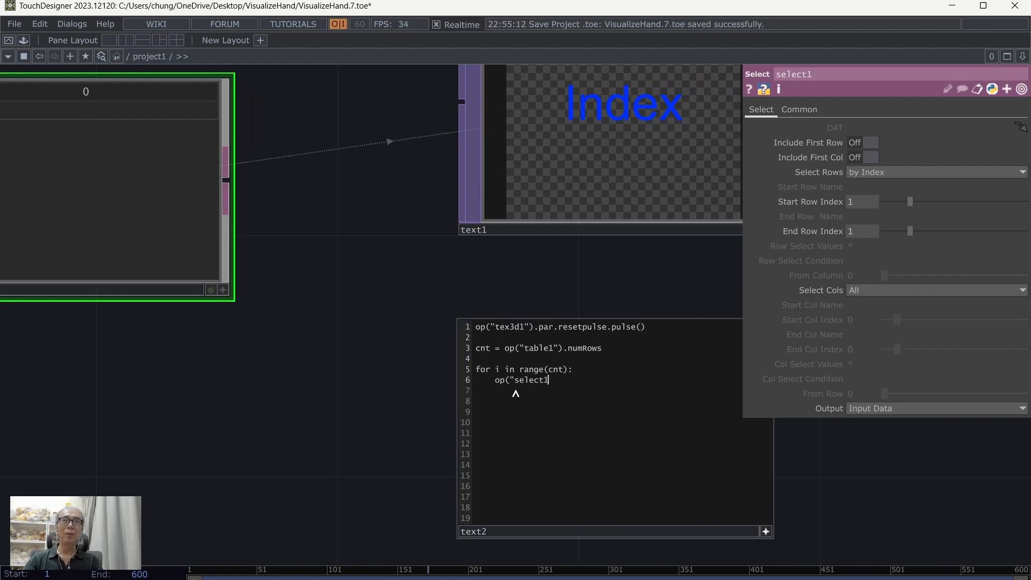
text(").)
scroll(348, 384, up, 2)
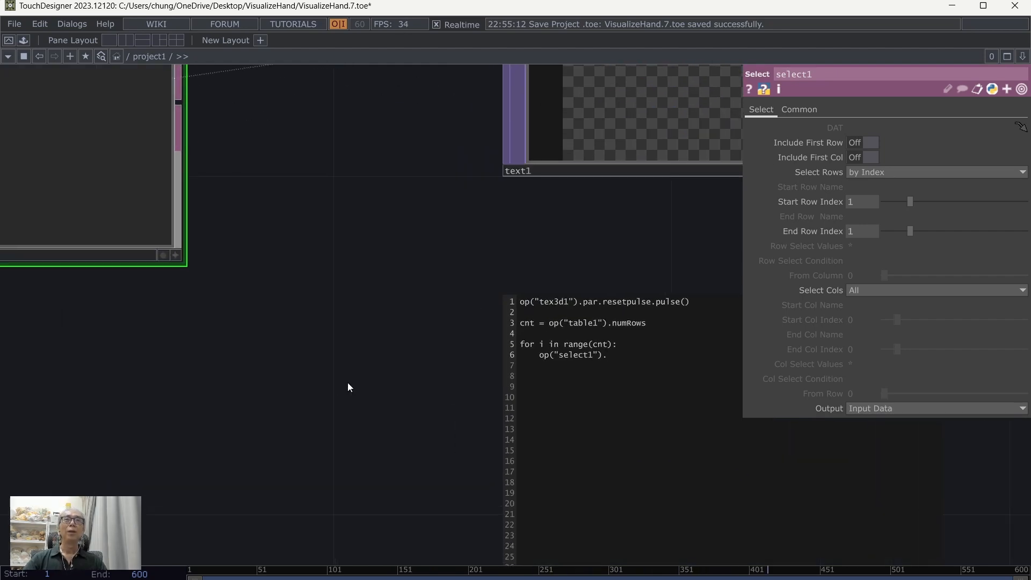
drag(347, 383, 136, 323)
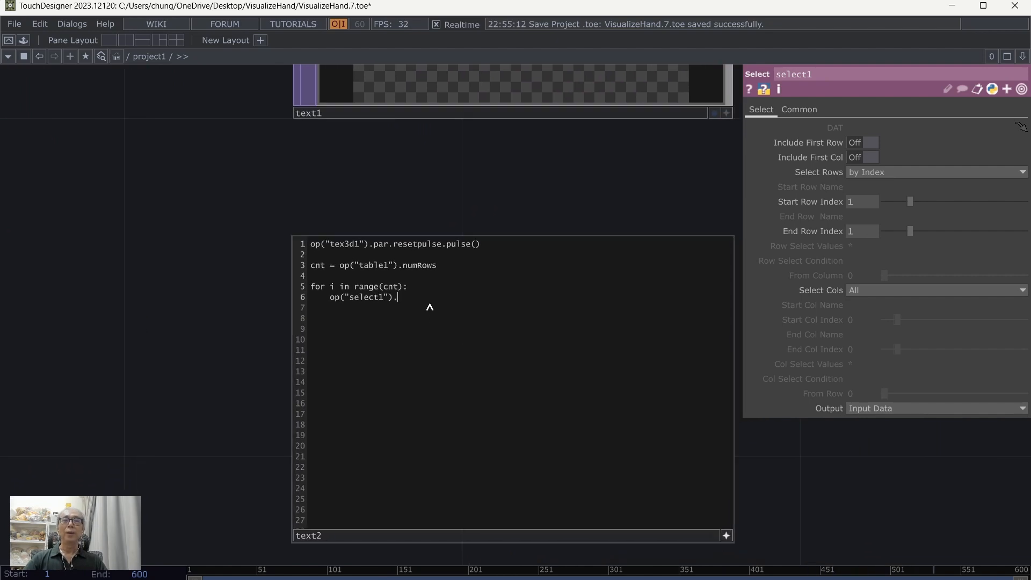
text(par)
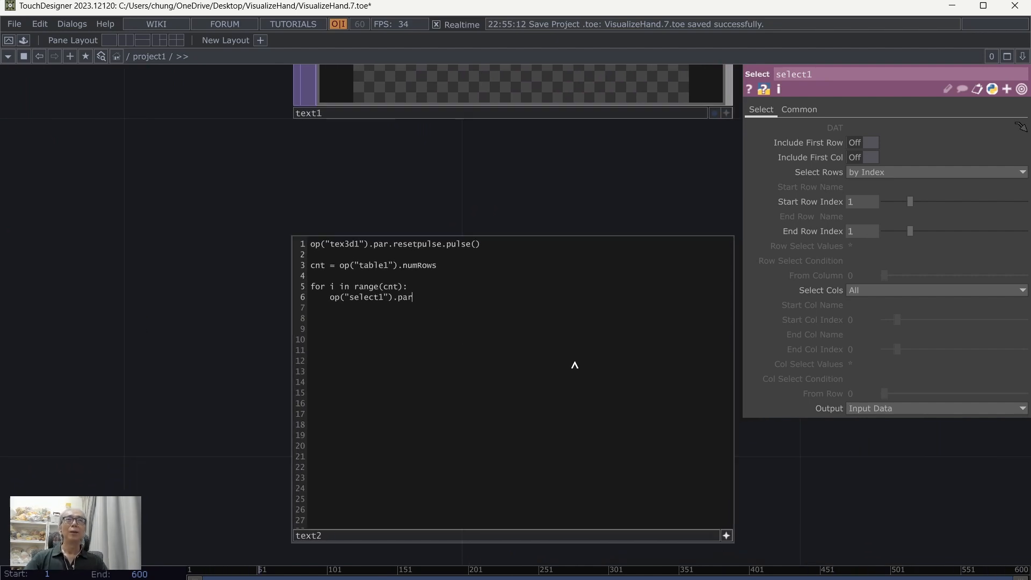
Step: Reveal the scripting names of select1's Start Row Index and End Row Index parameters
drag(794, 501, 666, 482)
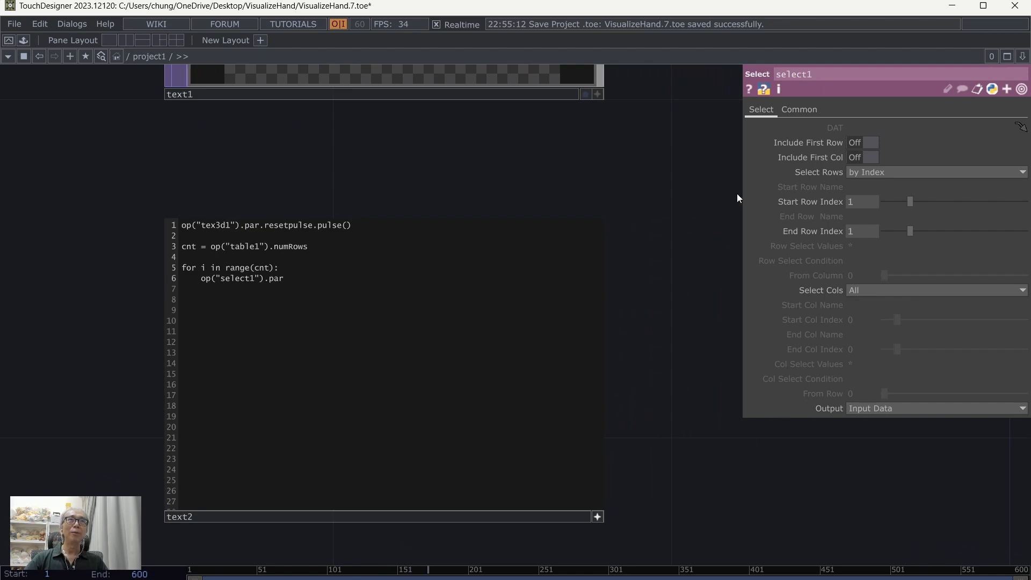
click(750, 202)
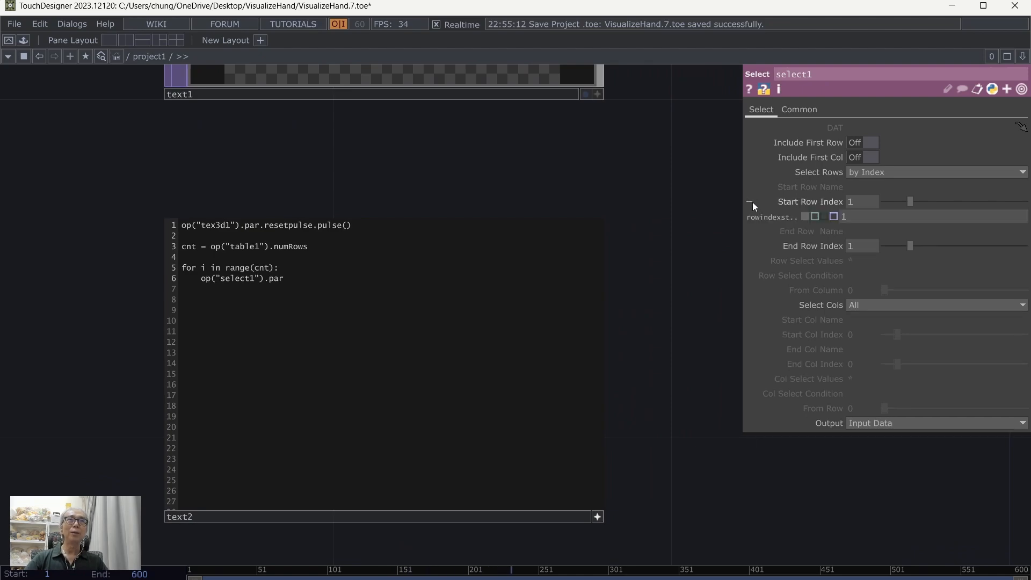
click(750, 246)
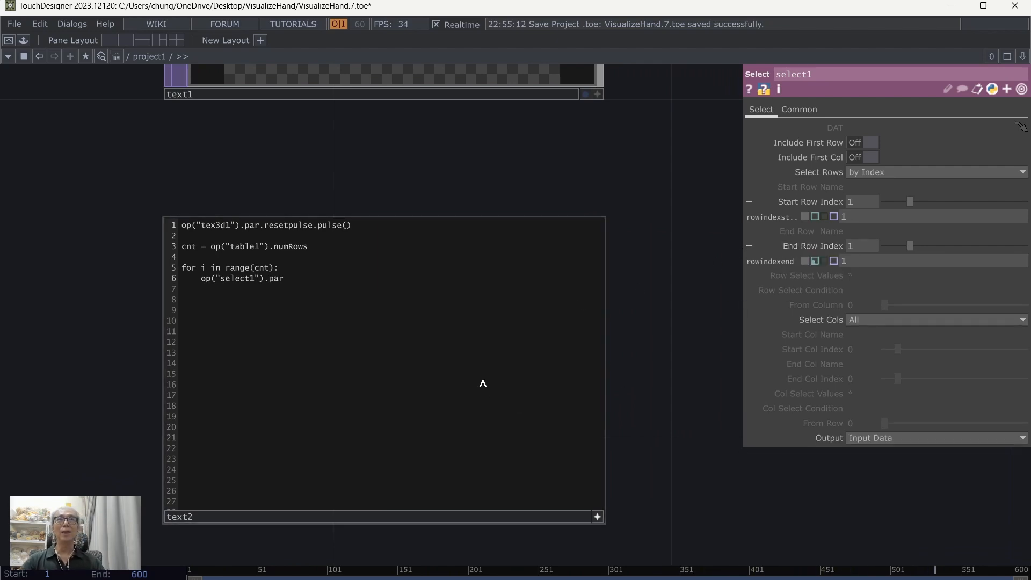
Step: Complete the first loop statement as op("select1").par.rowindexstart = i
text(.)
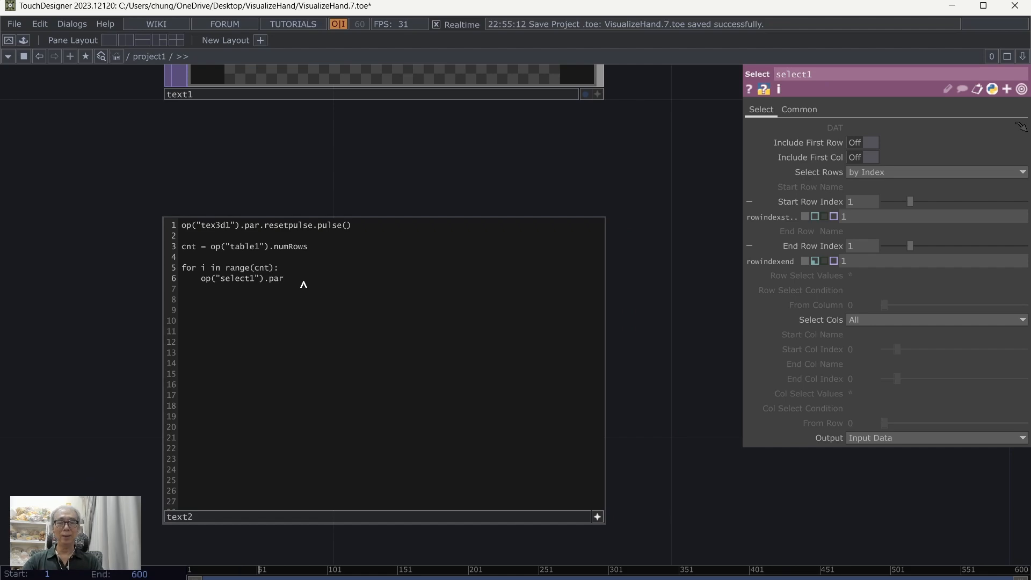
text(rowi)
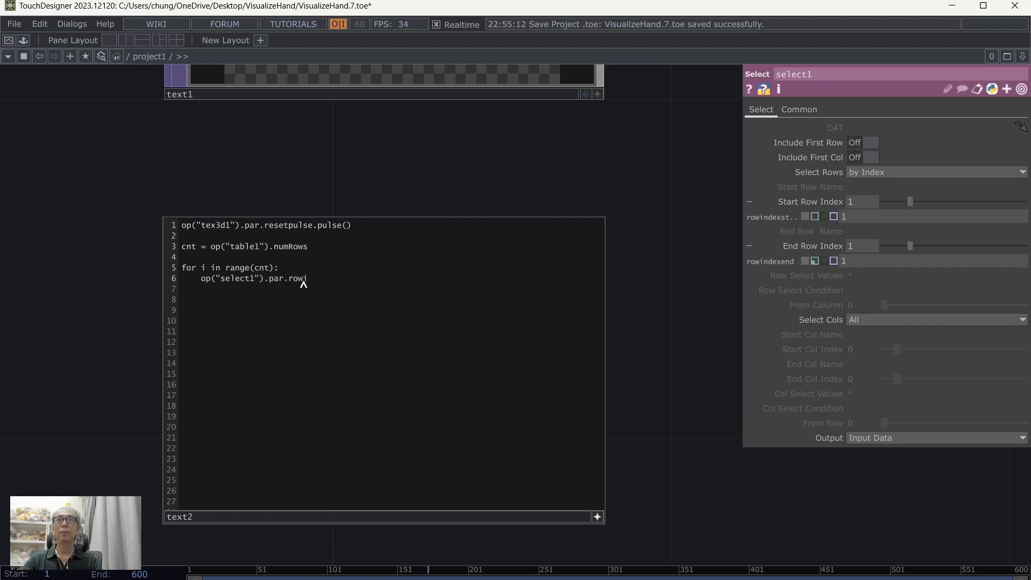
text(ndexstart )
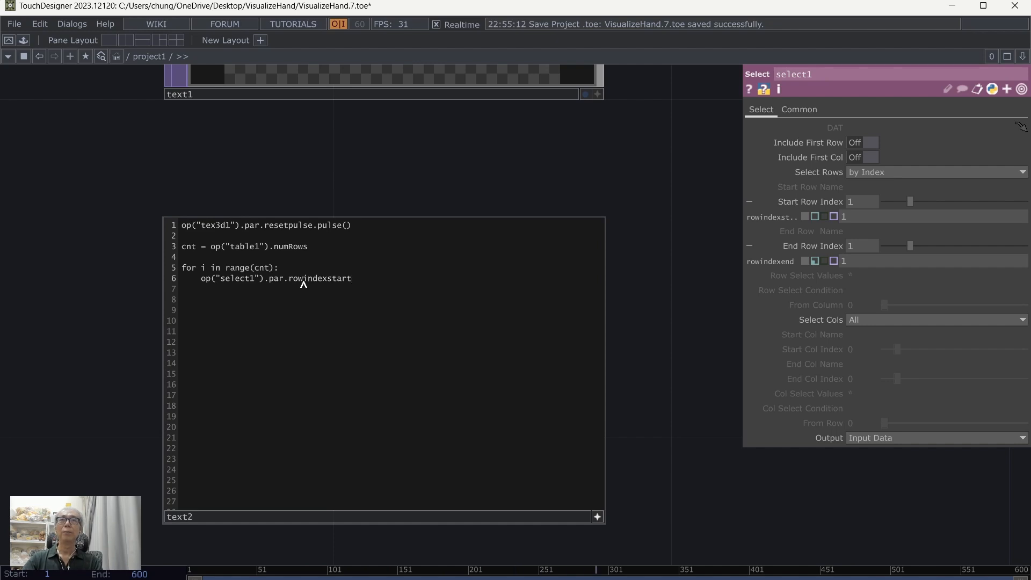
text(= i)
Step: Add op("select1").par.rowindexend = i as the second loop statement and collapse select1's Start Row Index details
key(Return)
text(o)
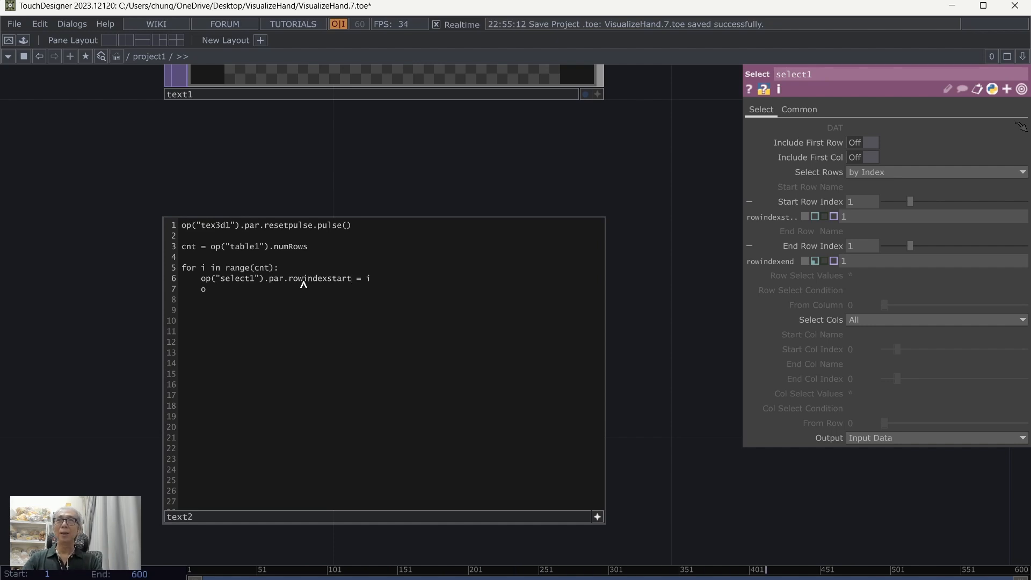
text(p("select1").par.row)
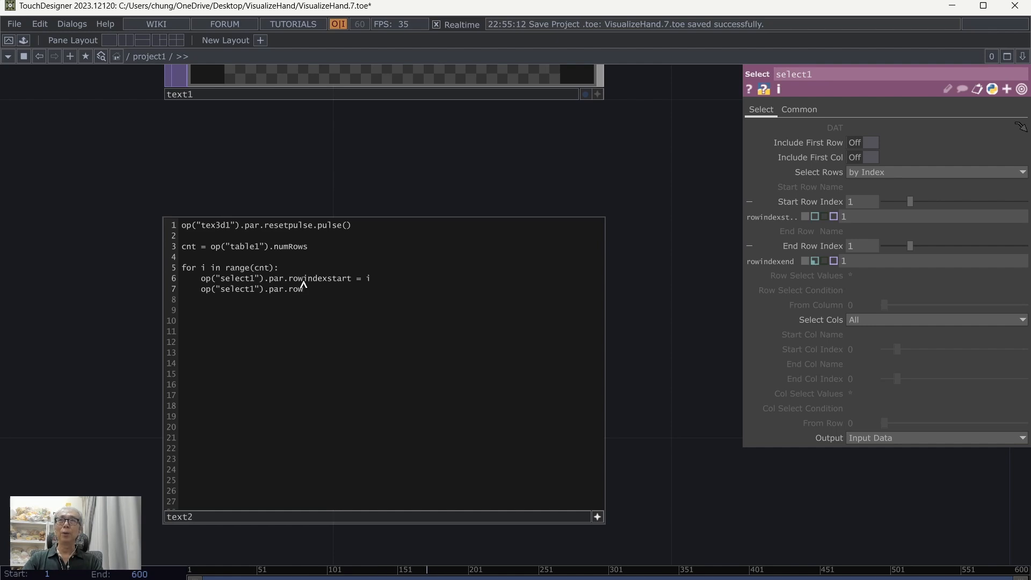
text(indexend)
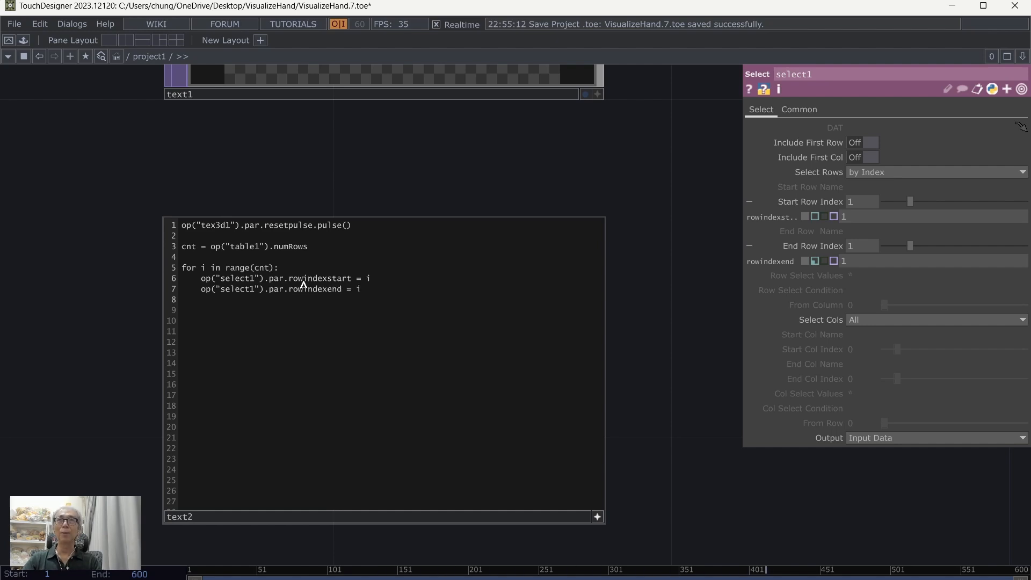
key(Return)
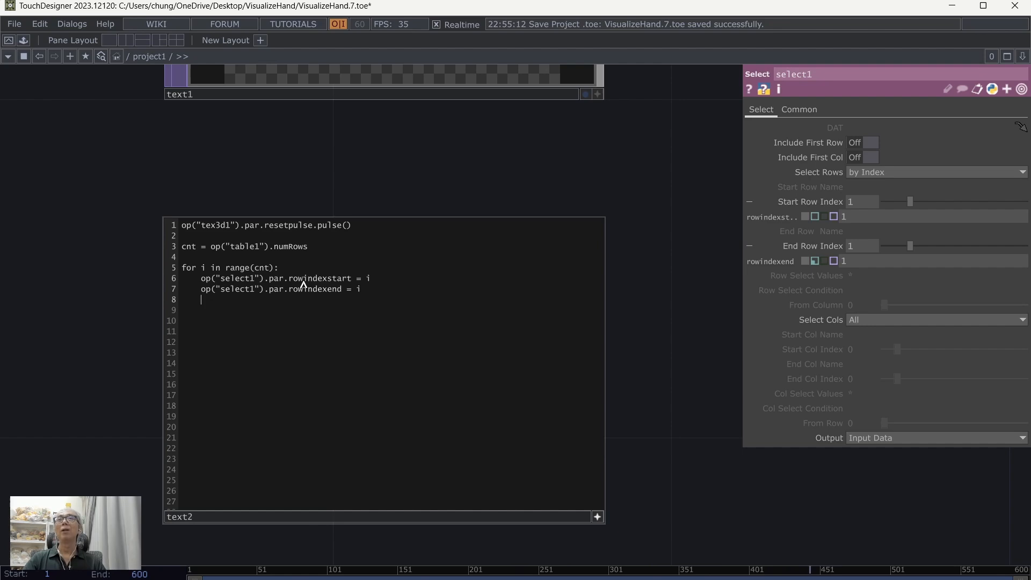
click(748, 202)
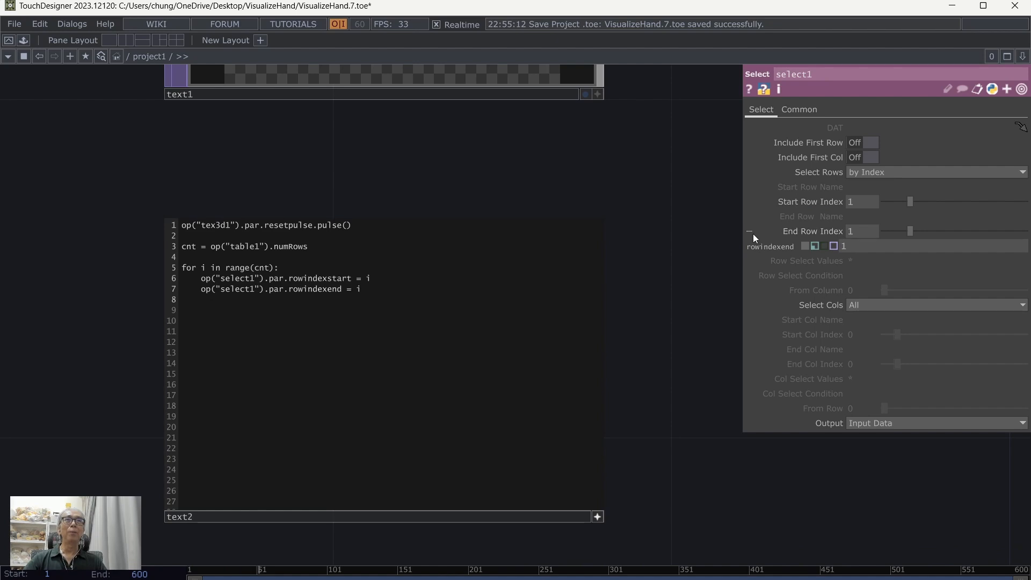
Step: Collapse select1's End Row Index details, select tex3d1, and reveal the scripting name of its Replace Index parameter
click(750, 231)
scroll(621, 176, down, 3)
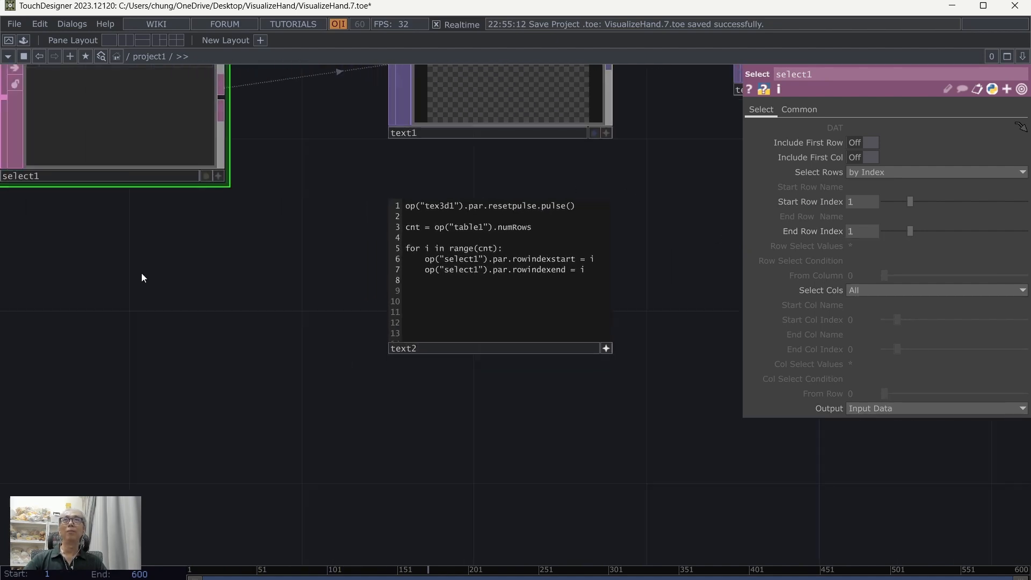
drag(142, 276, 55, 397)
drag(633, 359, 576, 359)
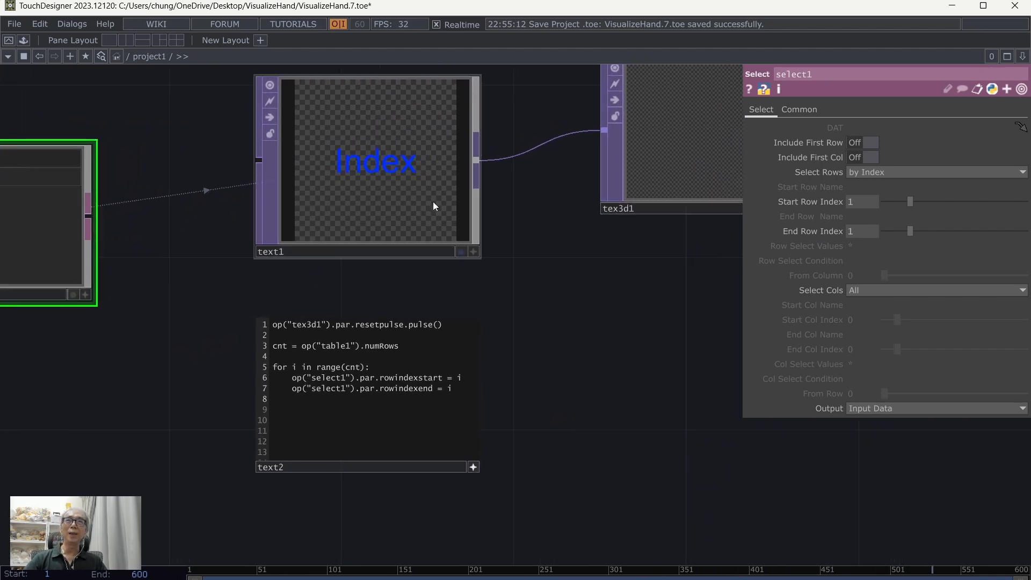
scroll(641, 314, up, 3)
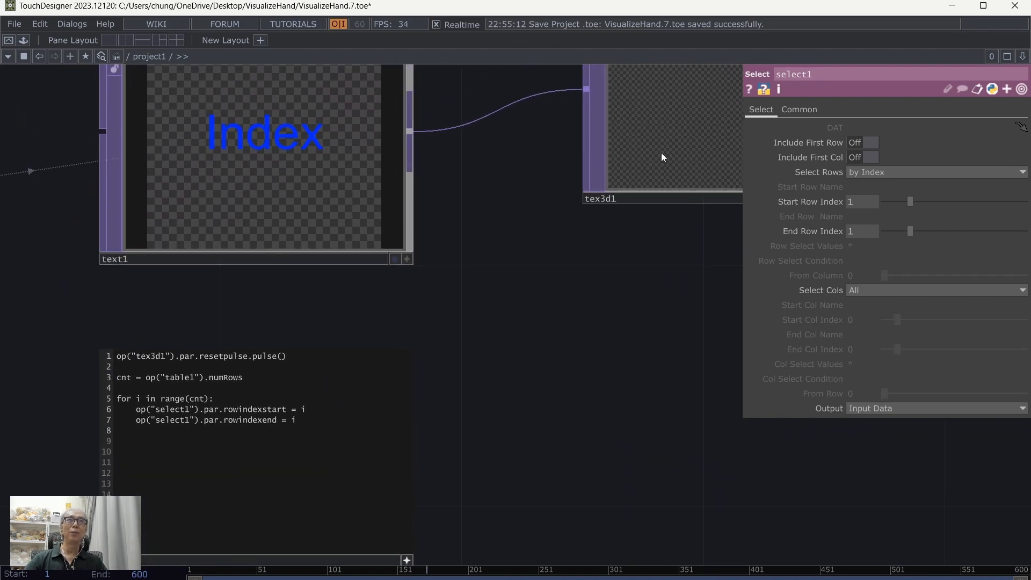
click(665, 124)
drag(651, 354, 736, 304)
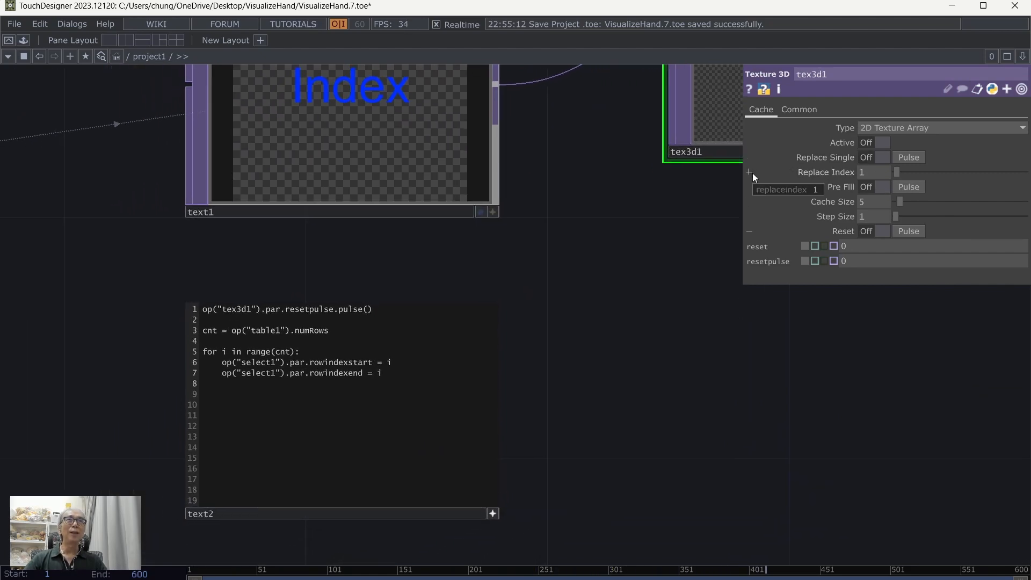
click(749, 172)
scroll(679, 366, up, 2)
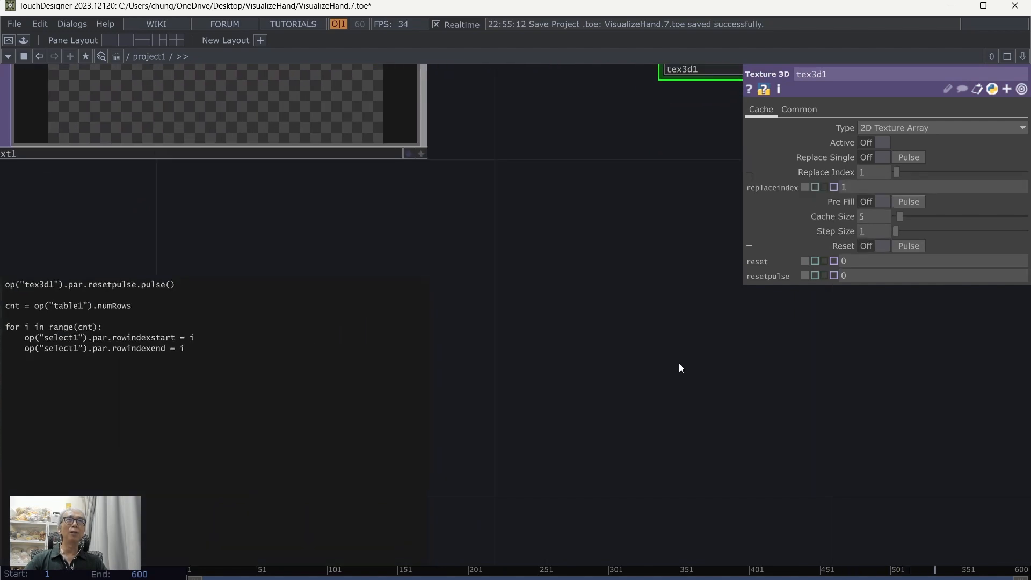
drag(639, 445, 819, 361)
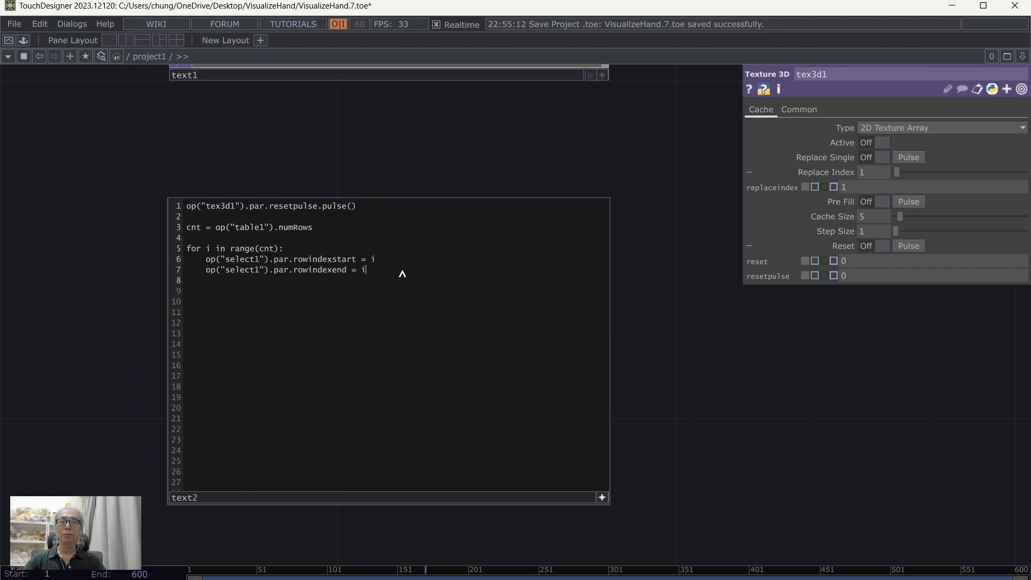
Step: Add op("tex3d1").par.replaceindex = i as the third statement of the loop in text2
key(Return)
text(op()
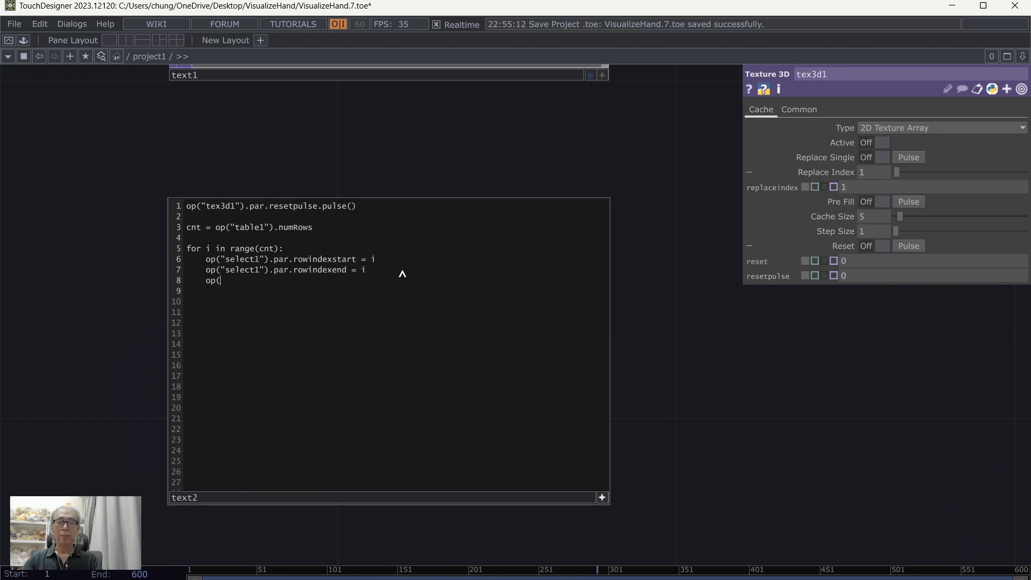
text("tex3d1)
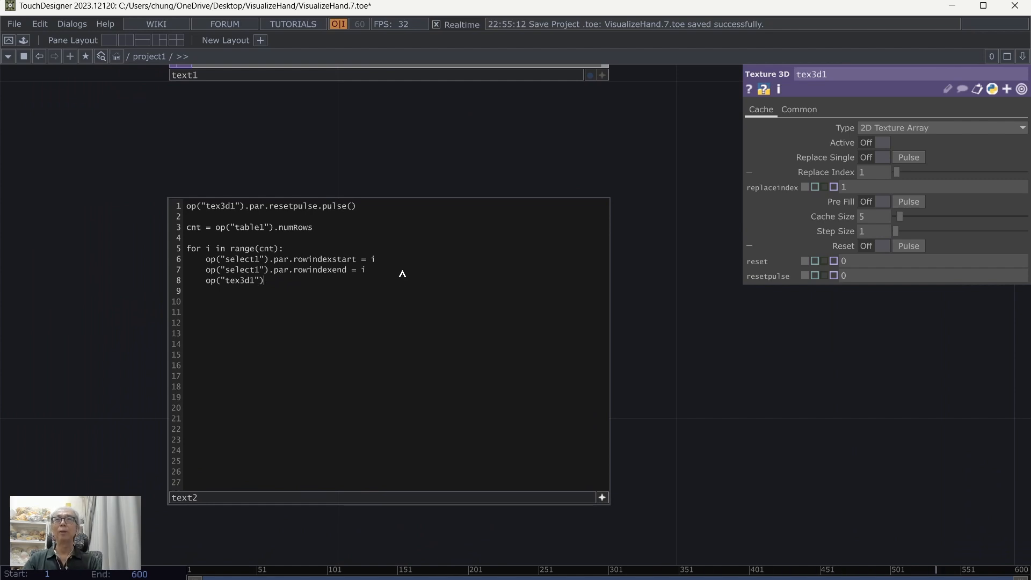
text(").par.)
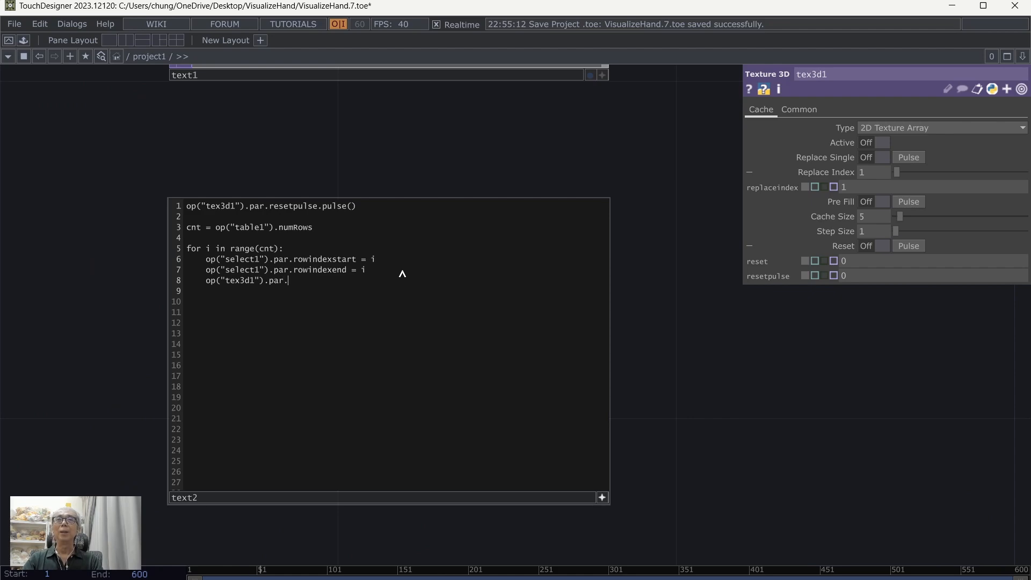
text(replace)
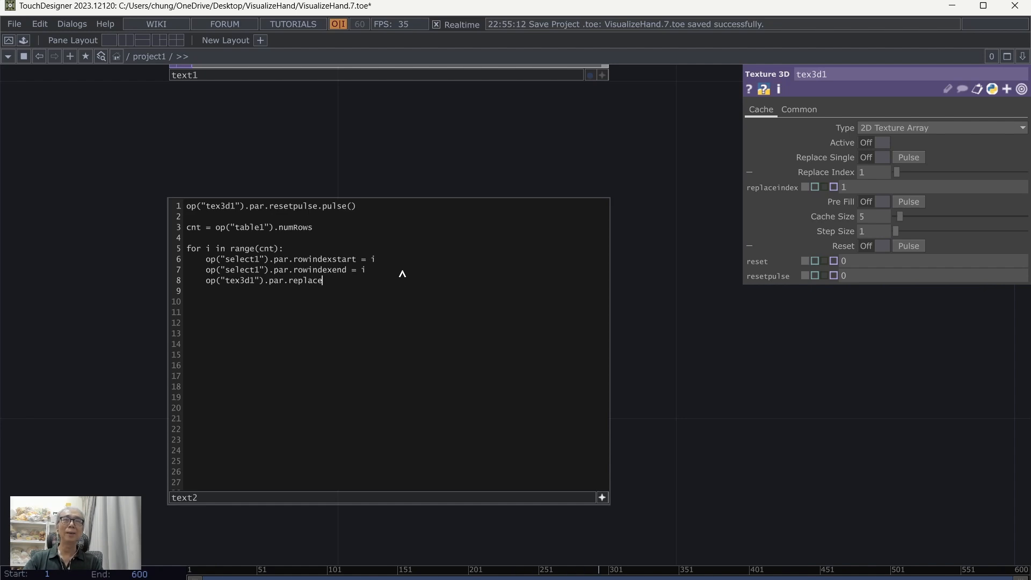
text(index)
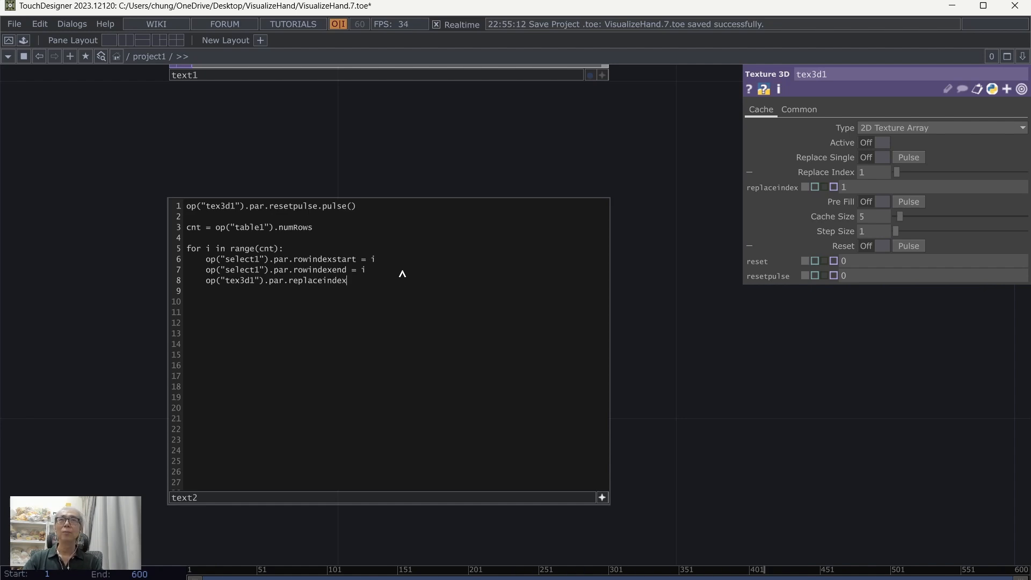
text( = i)
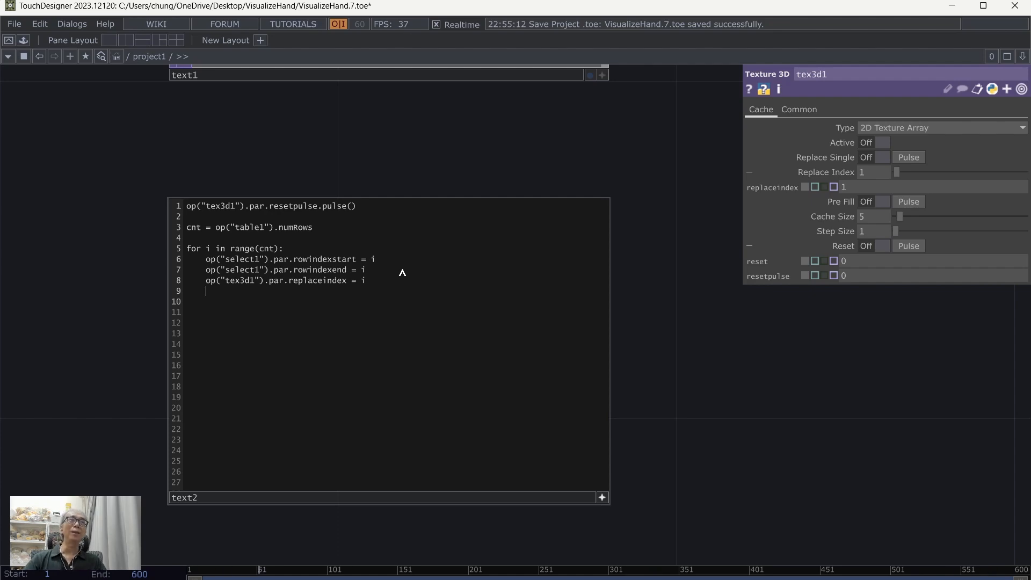
click(810, 417)
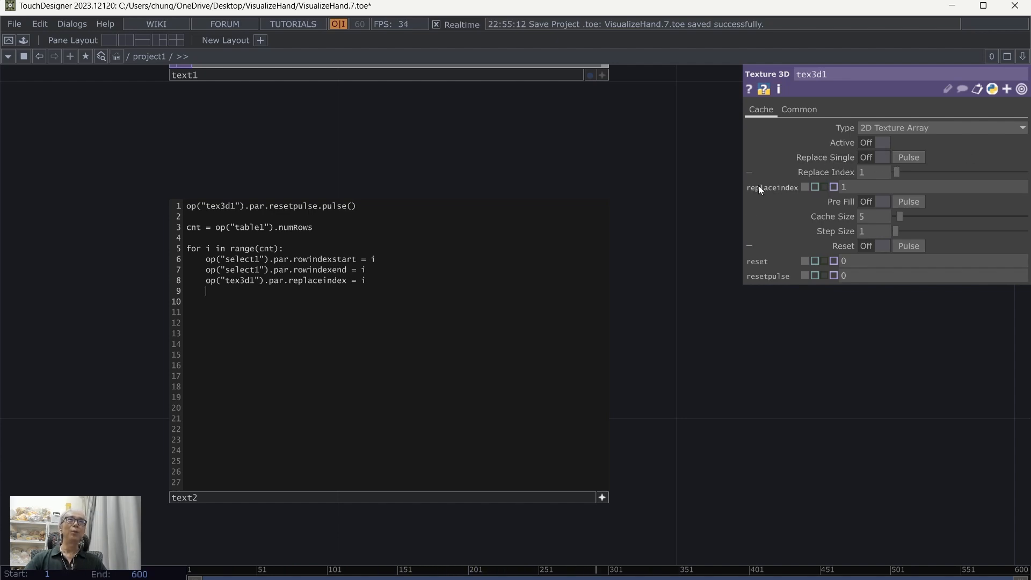
Step: Reveal tex3d1's Replace Single scripting names and add op("tex3d1").par.replacesinglepulse.pulse() to the loop after a blank line
click(750, 172)
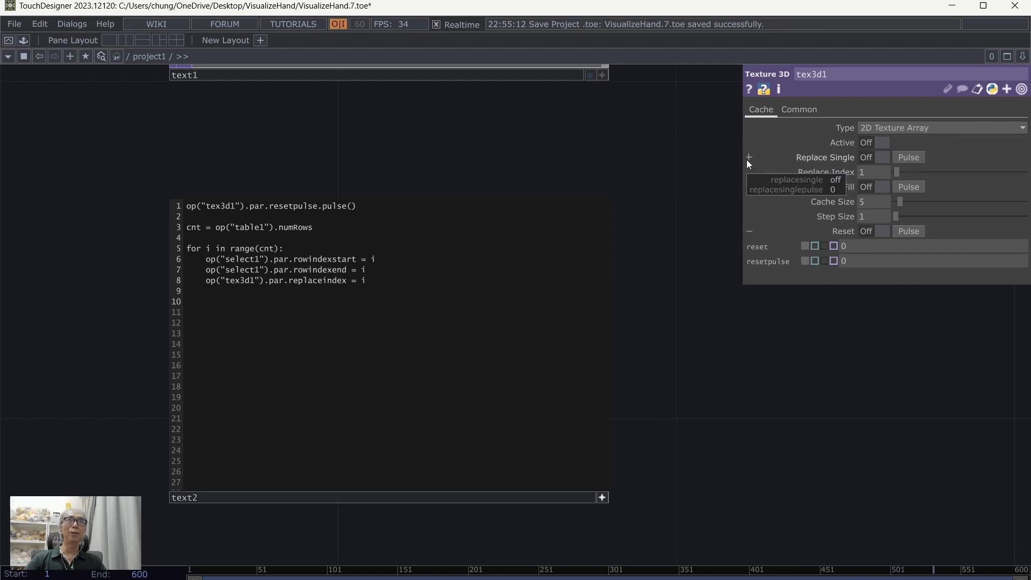
click(749, 158)
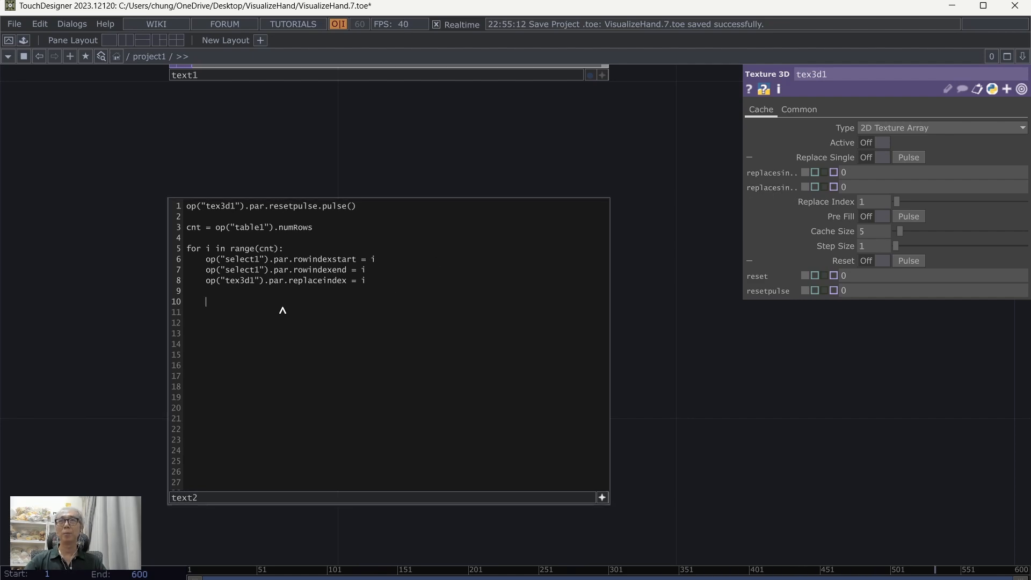
text(op()
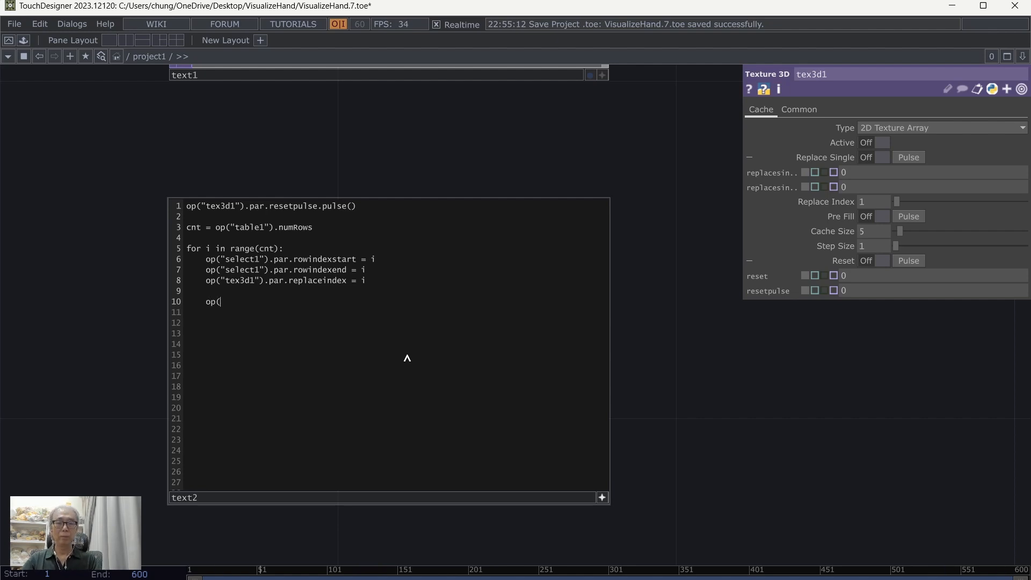
text("tex3d)
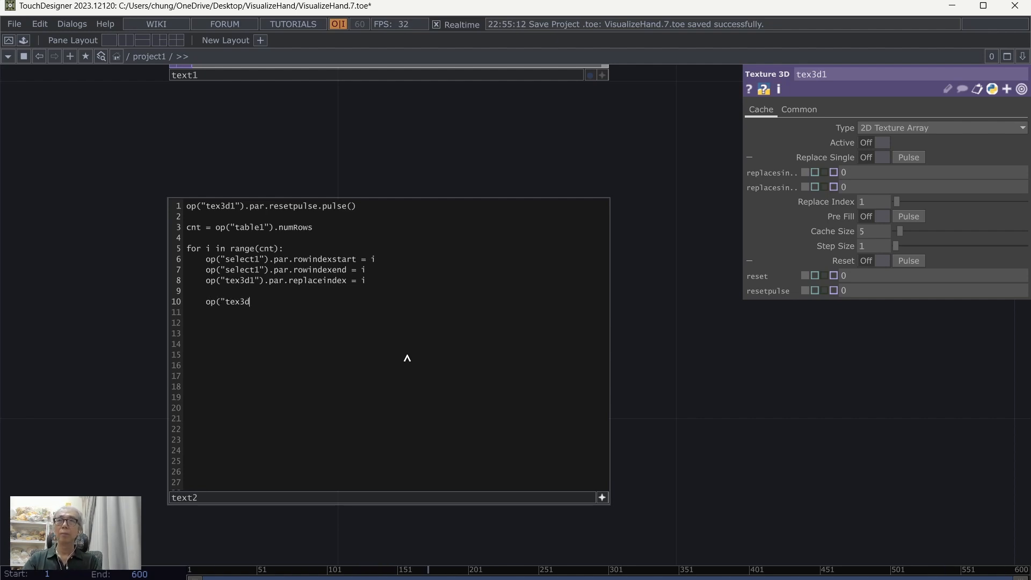
text(1").)
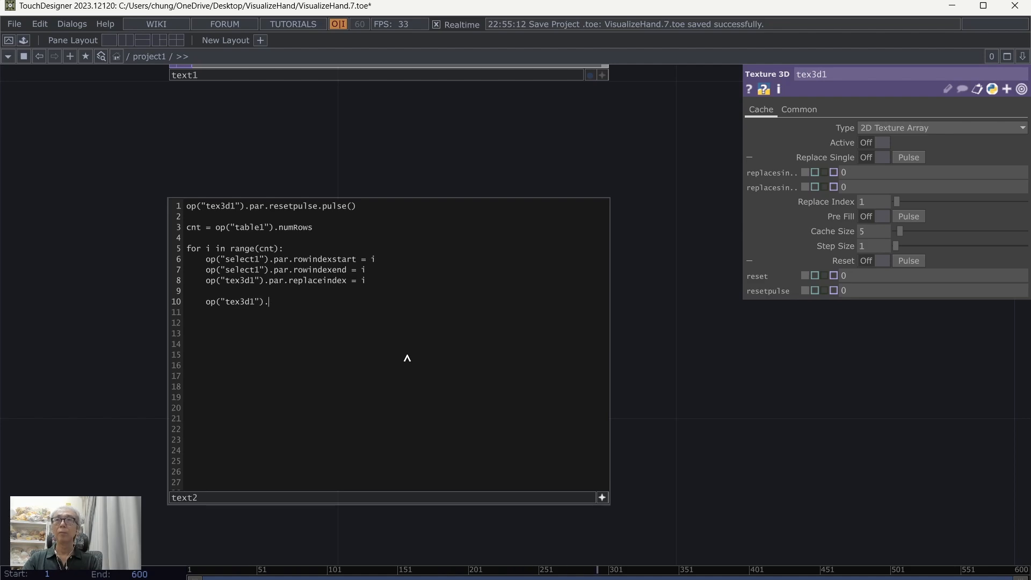
text(par.replacesingle)
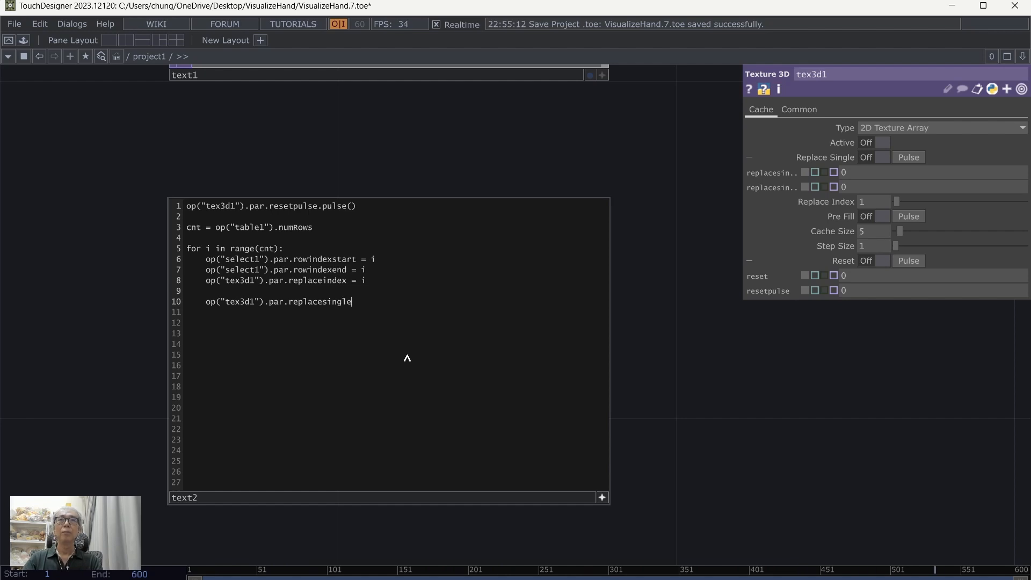
text(pulse.pulse())
key(Return)
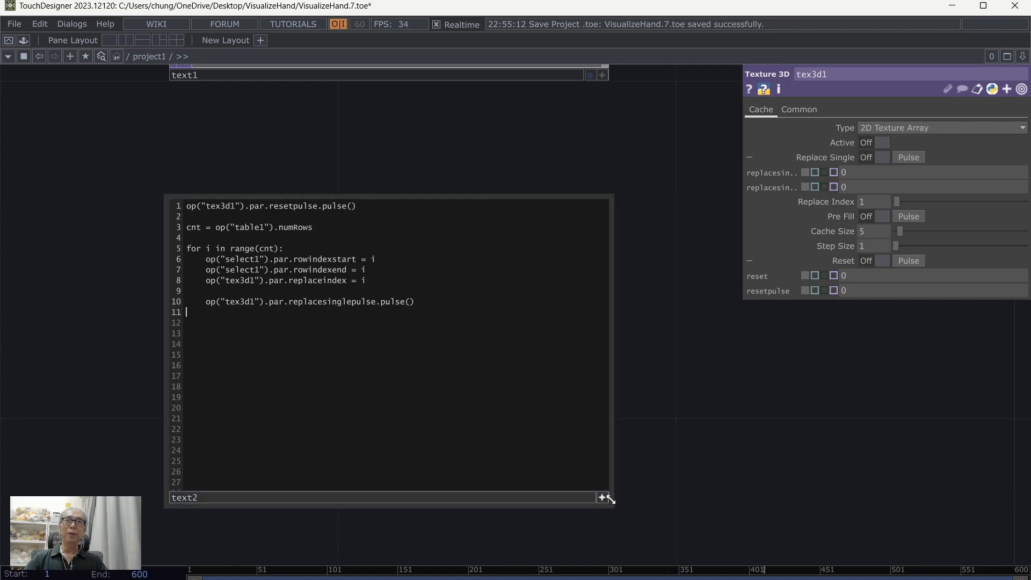
Step: Run the text2 script to write the finger-name labels into tex3d1
scroll(774, 459, down, 3)
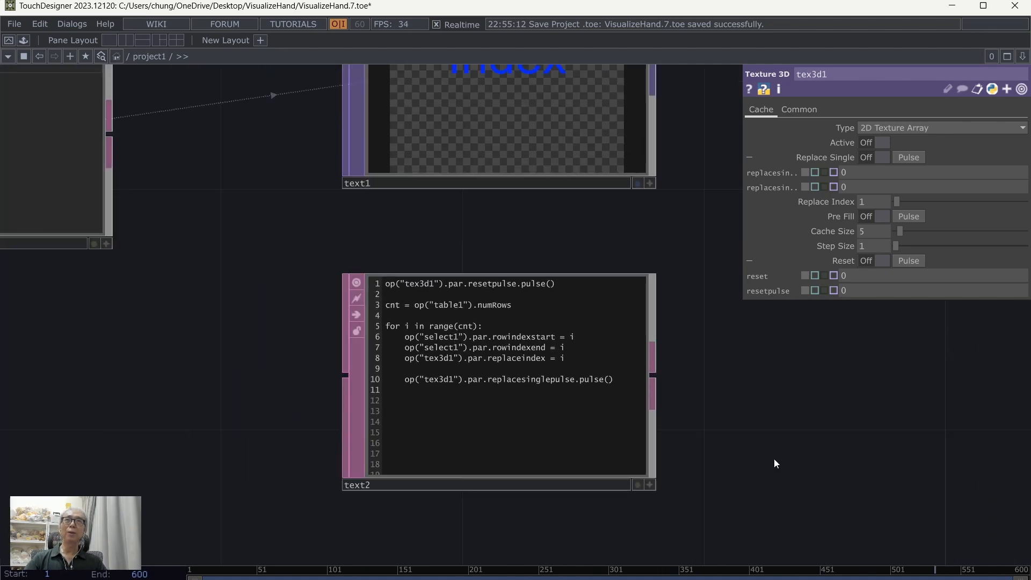
drag(851, 416, 559, 436)
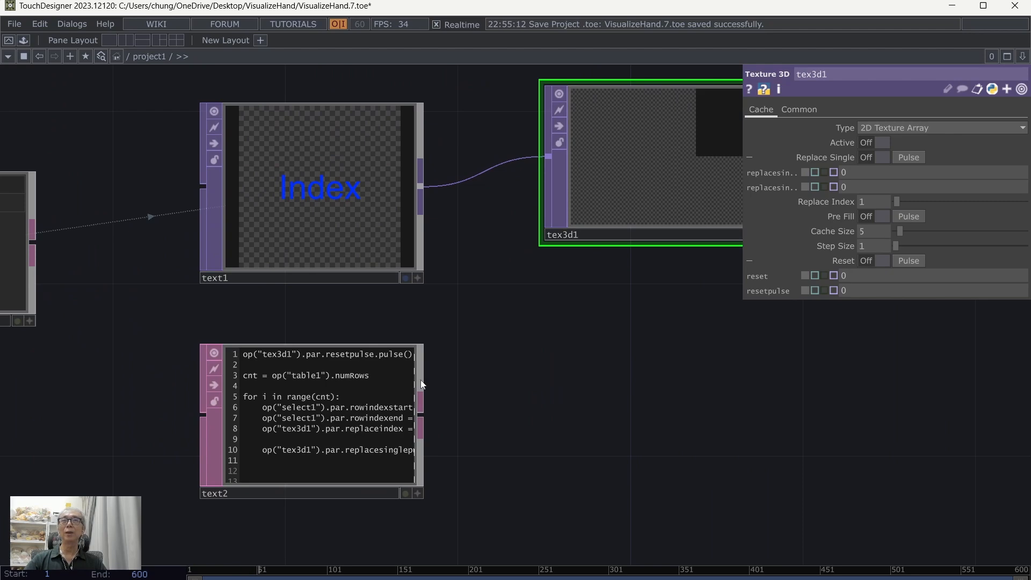
drag(515, 386, 447, 400)
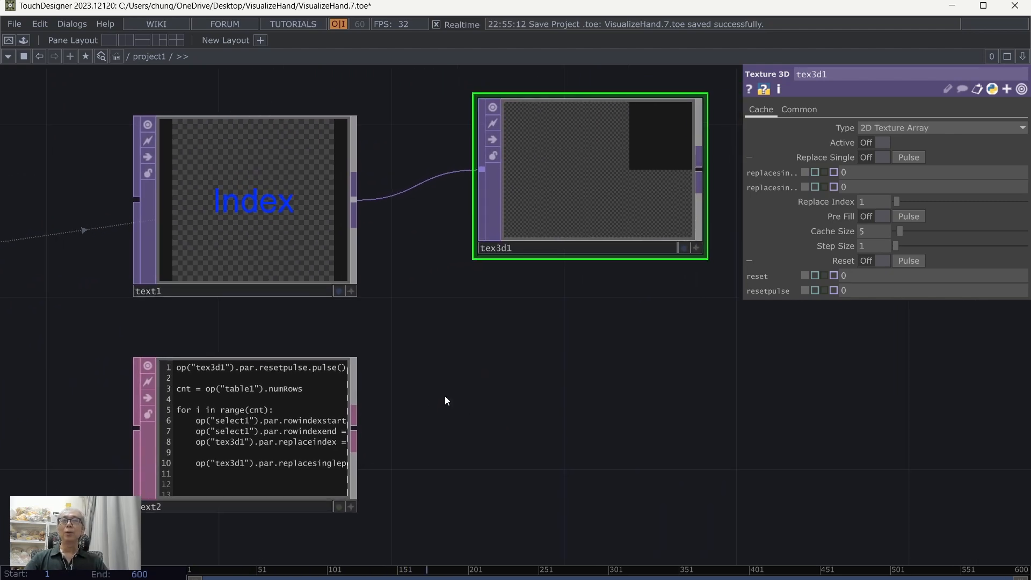
right_click(250, 415)
click(307, 475)
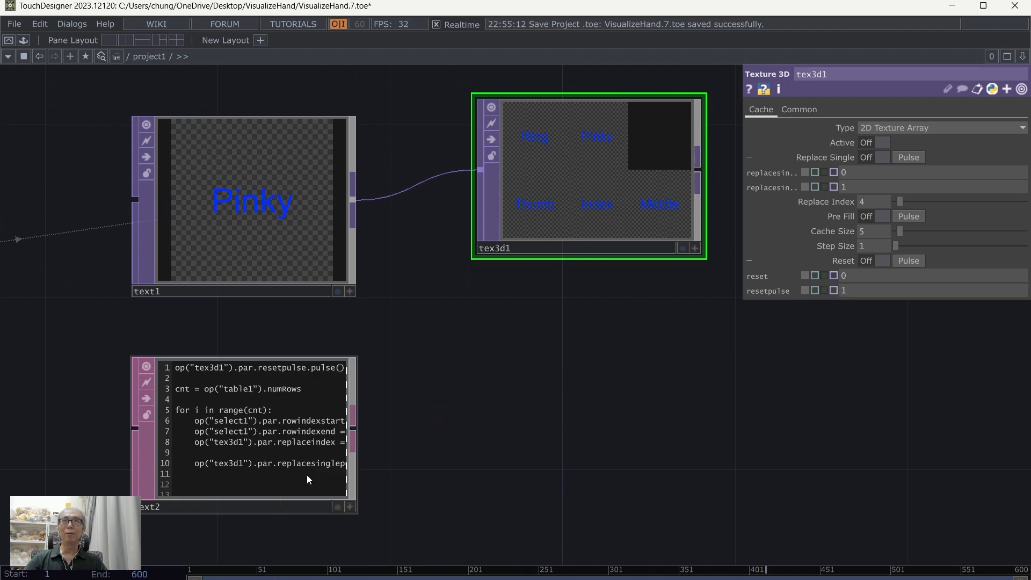
Step: Inspect the label slices in tex3d1 and save the project
scroll(578, 350, up, 3)
drag(505, 396, 409, 500)
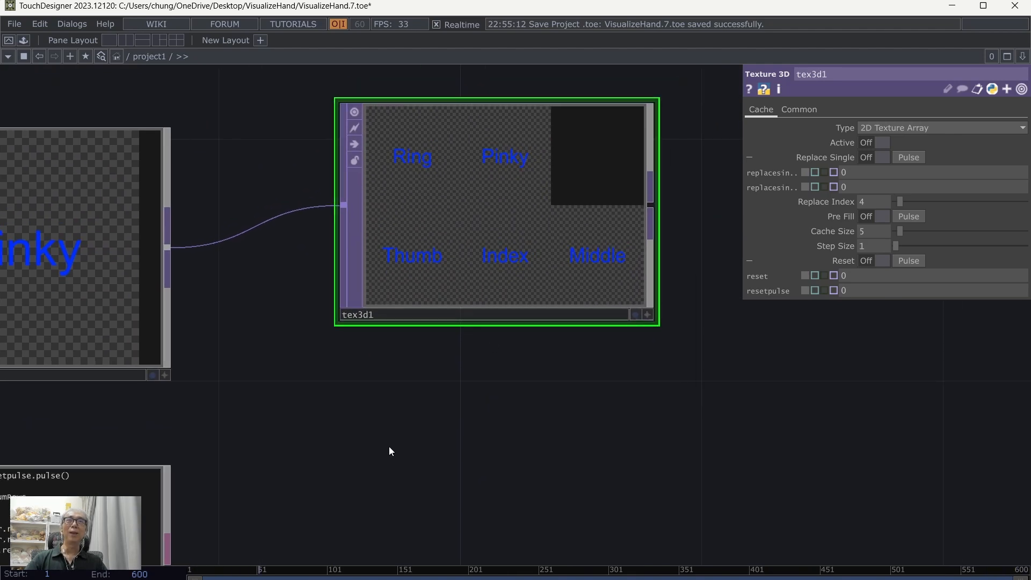
scroll(388, 447, down, 3)
drag(476, 420, 394, 406)
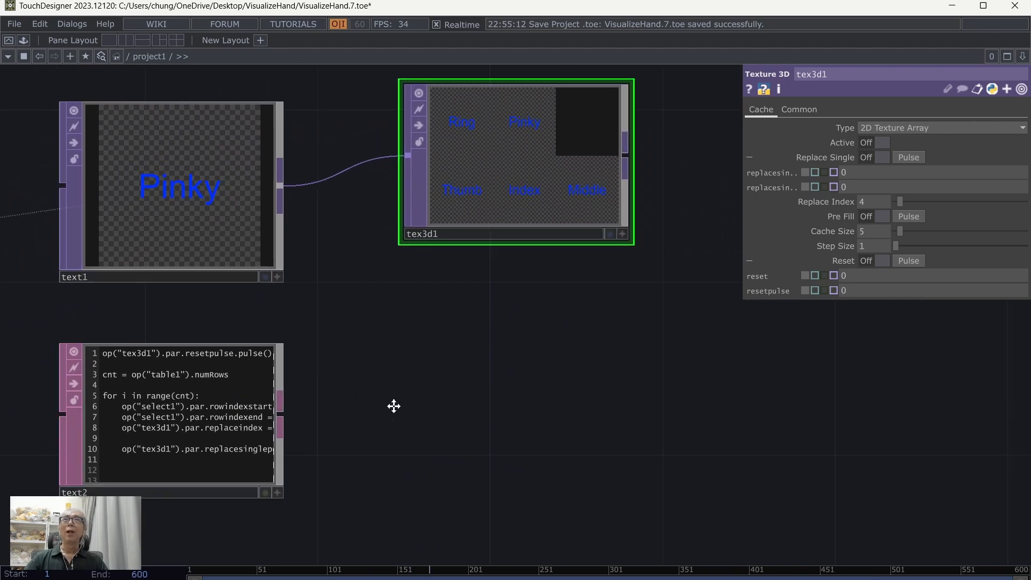
click(20, 23)
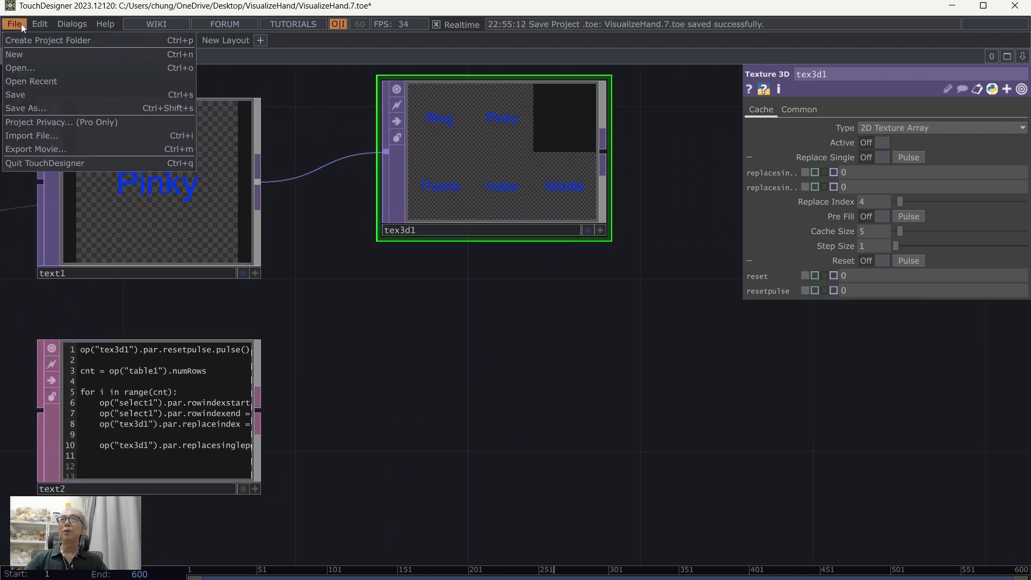
click(21, 89)
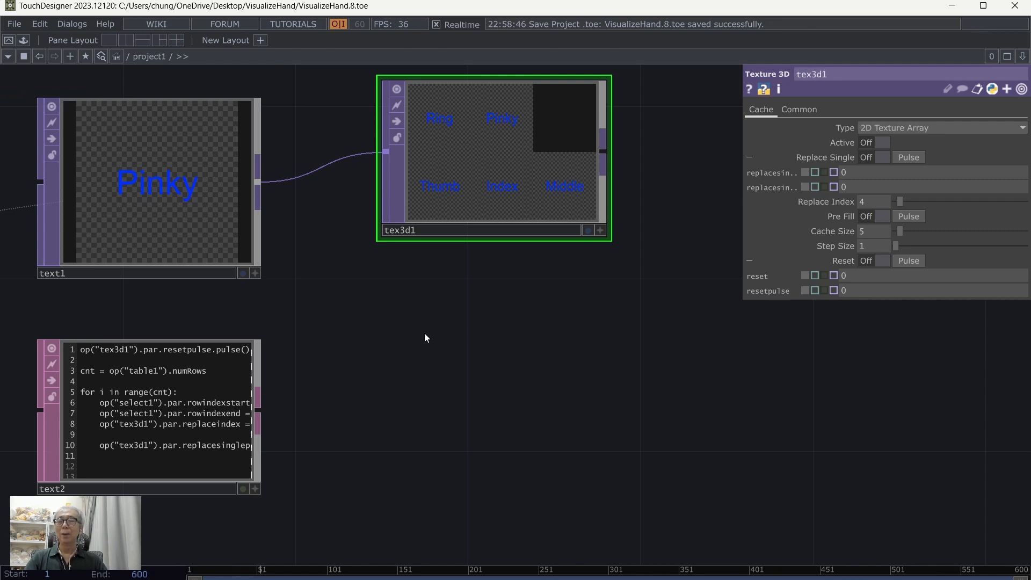
Step: Add an Execute DAT below tex3d1, beside the text2 script
key(Tab)
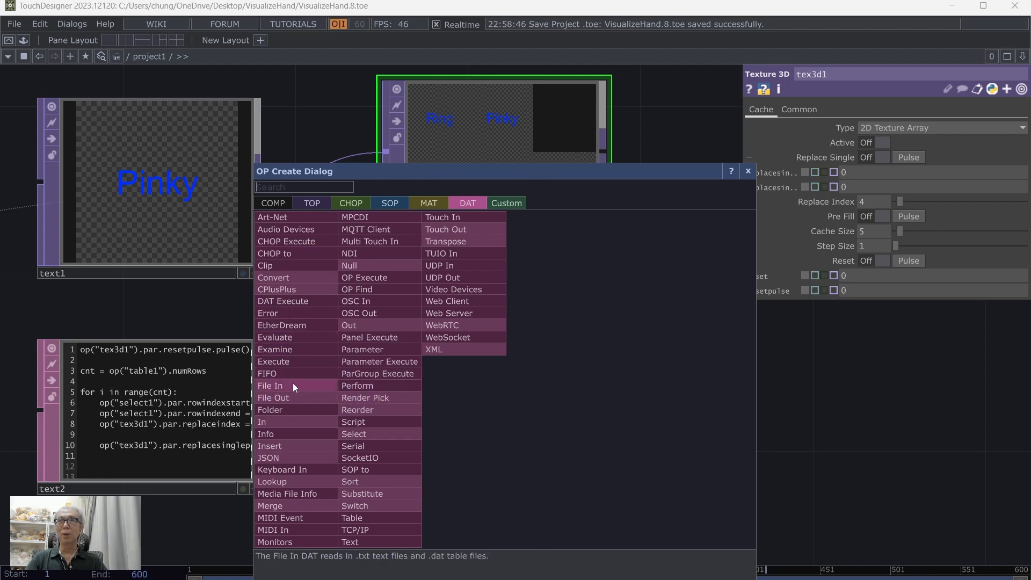
click(285, 361)
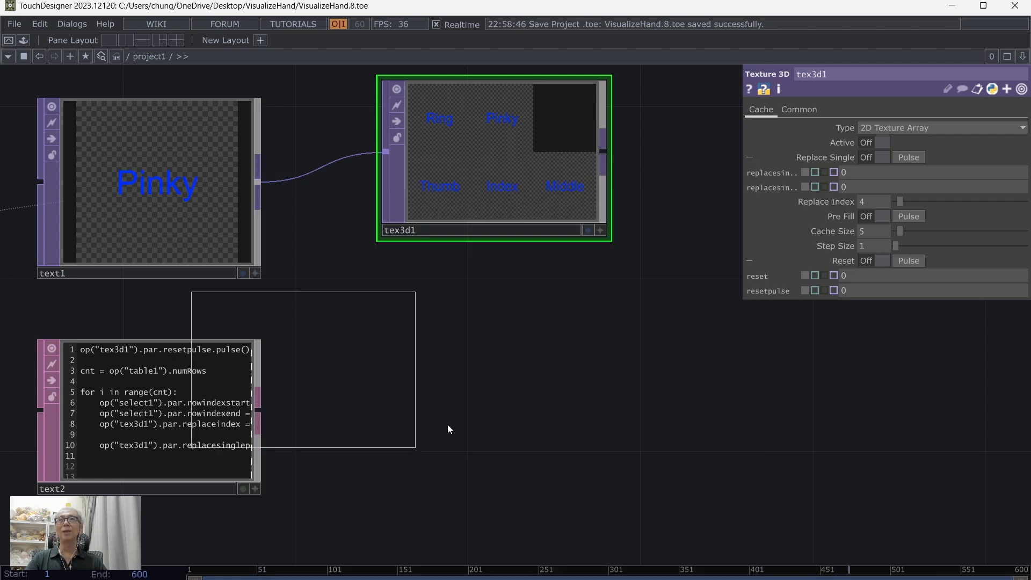
click(498, 422)
scroll(750, 466, up, 3)
drag(751, 464, 921, 460)
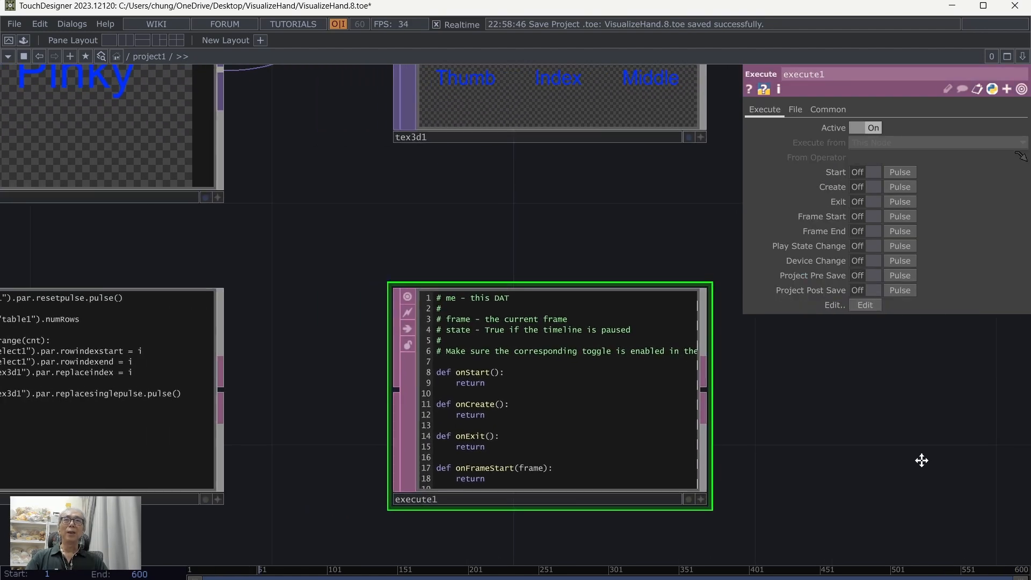
Step: Rename the text2 script DAT to init
drag(815, 463, 870, 458)
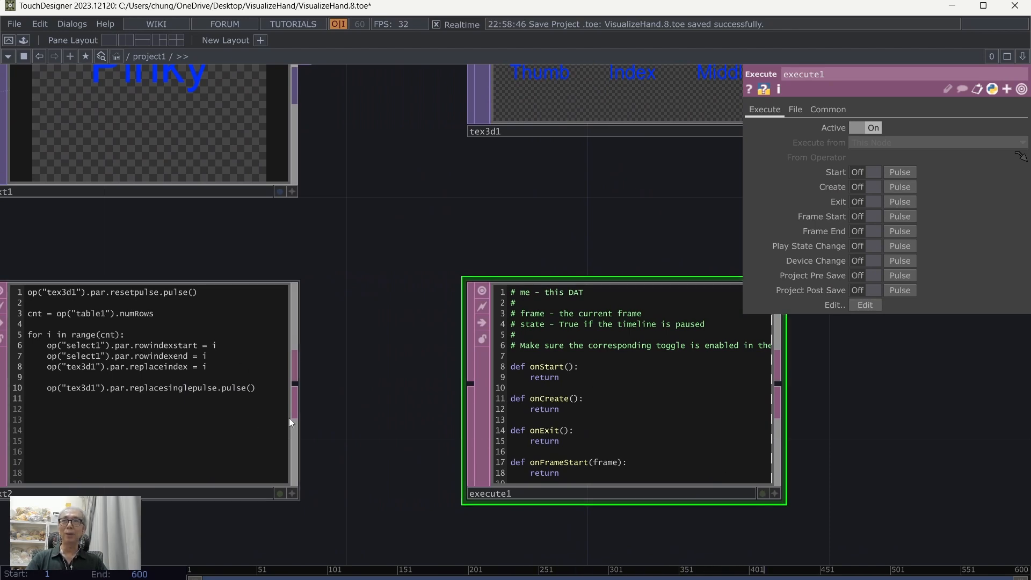
drag(345, 492, 380, 490)
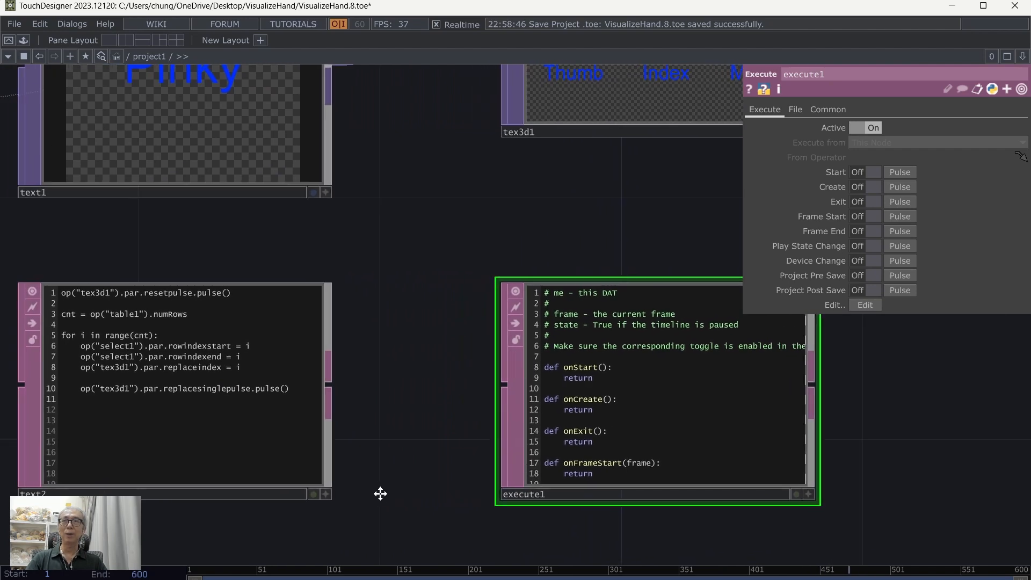
click(99, 493)
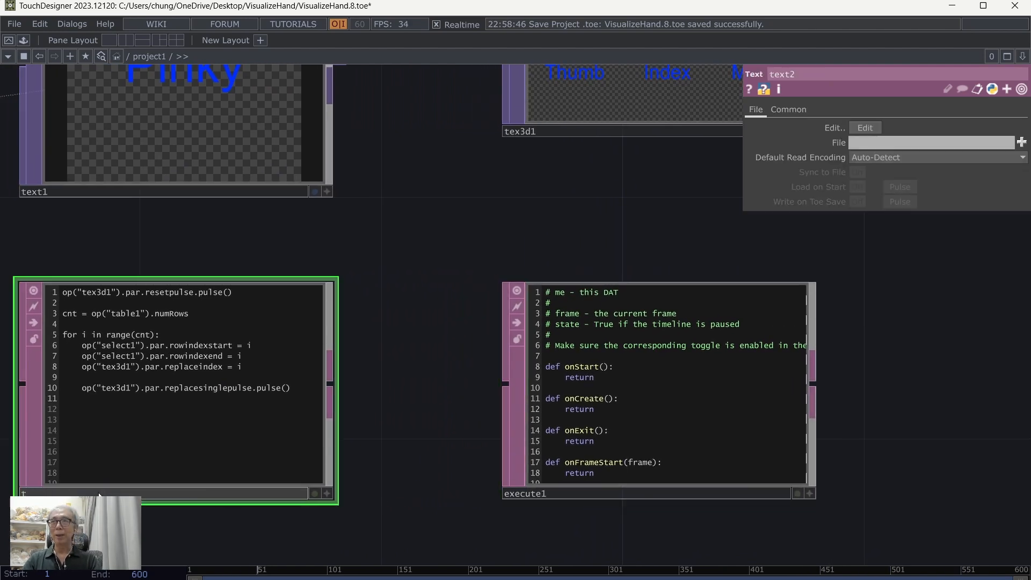
text(init)
key(Return)
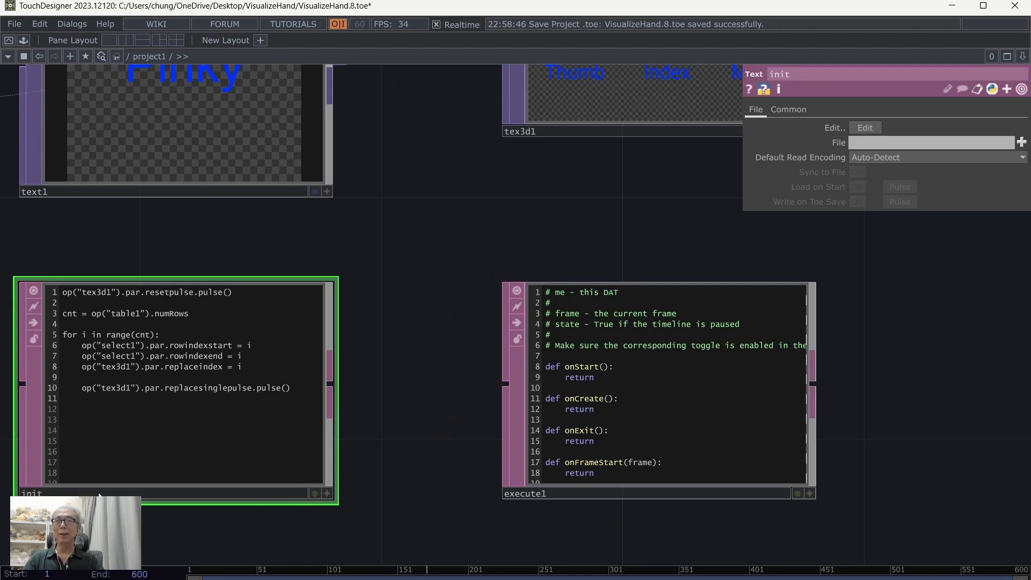
Step: Make the onStart callback of execute1 run the init script with op("init").run()
click(810, 493)
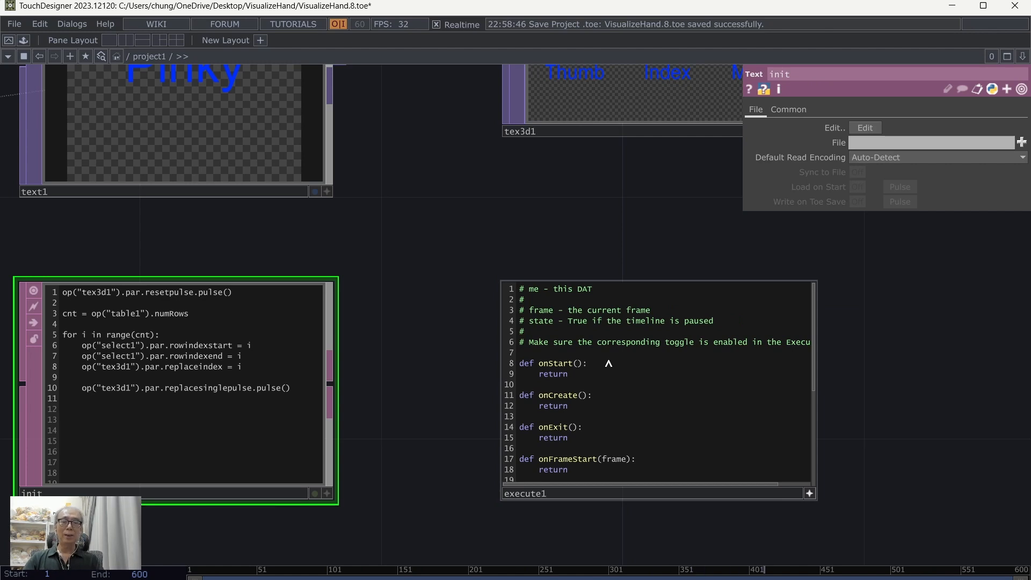
key(Return)
text(op("init").run()
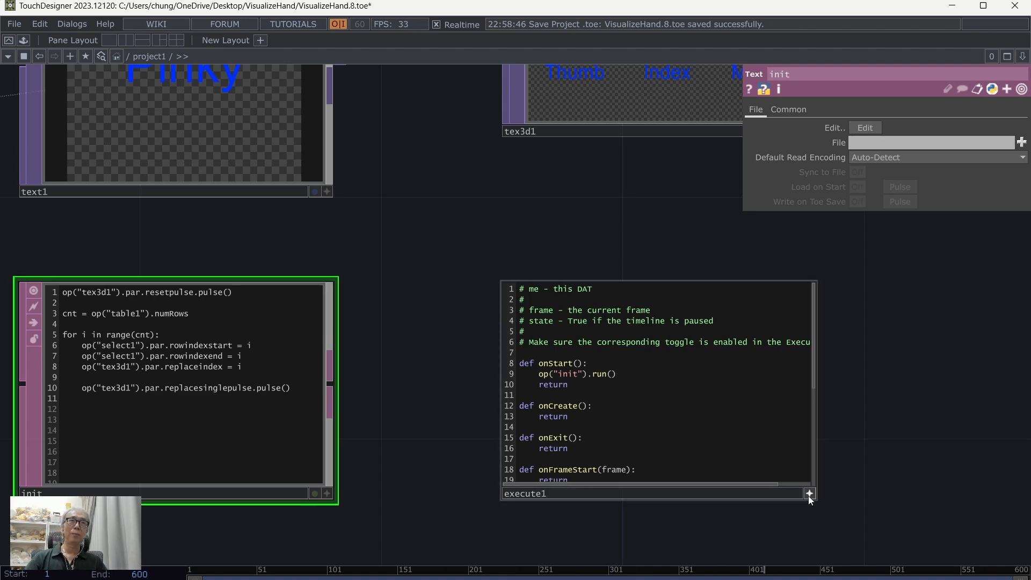
drag(968, 419, 841, 437)
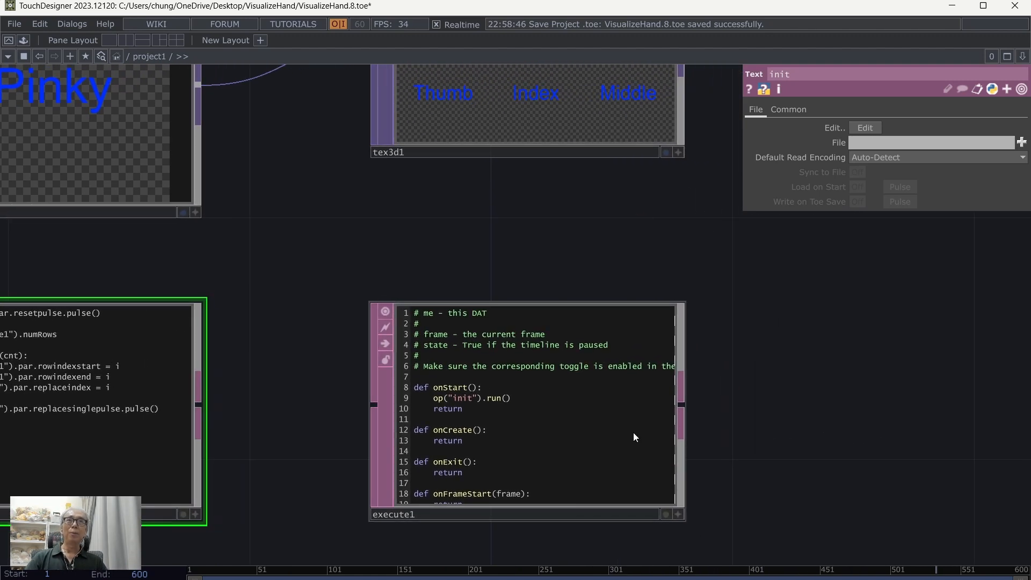
Step: Select the execute1 DAT and save the project
click(634, 433)
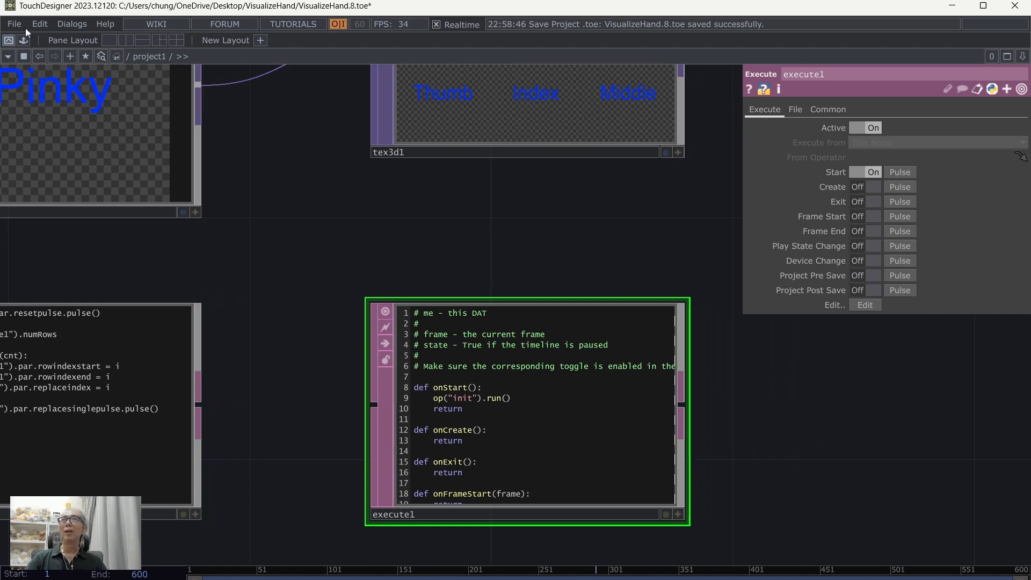
click(11, 24)
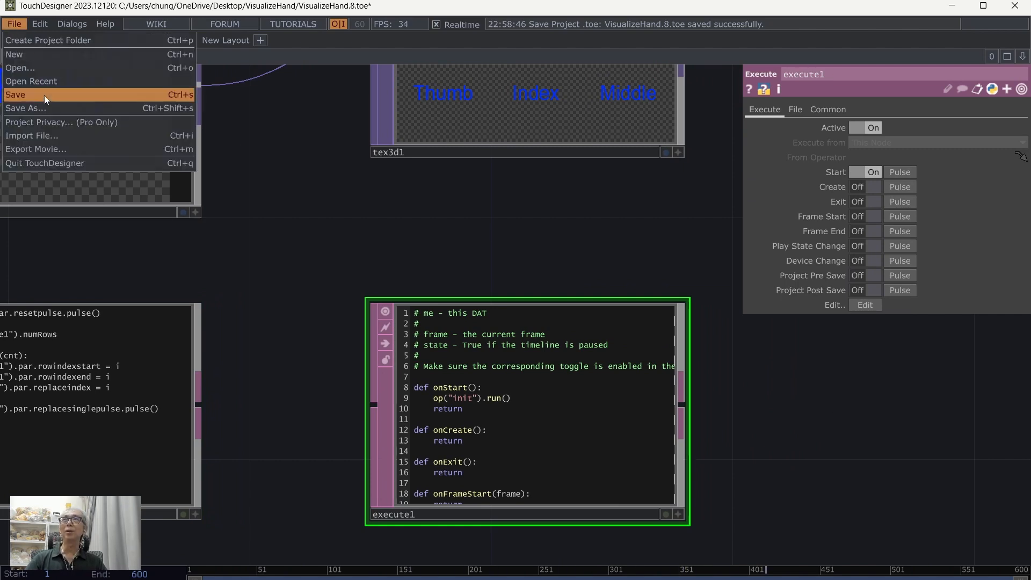
click(44, 95)
Step: Trigger execute1's Start callback manually to test the automatic label filling of tex3d1
scroll(385, 215, down, 2)
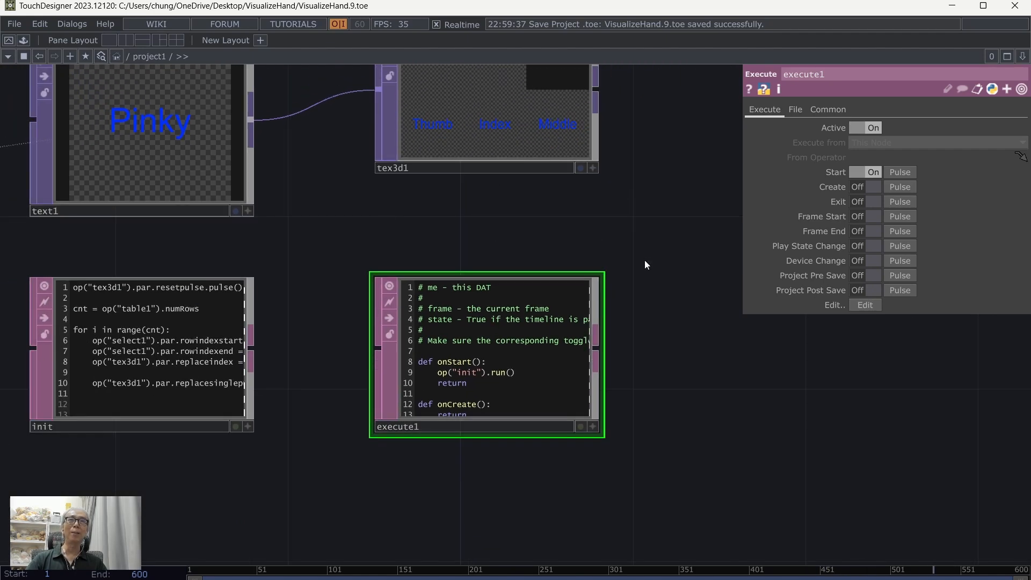
drag(644, 260, 574, 335)
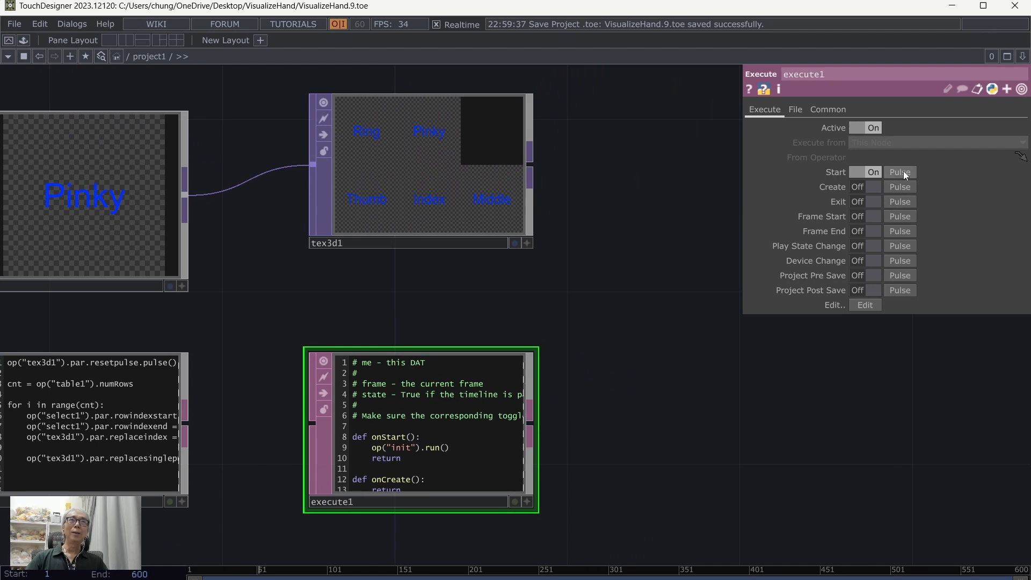
click(900, 173)
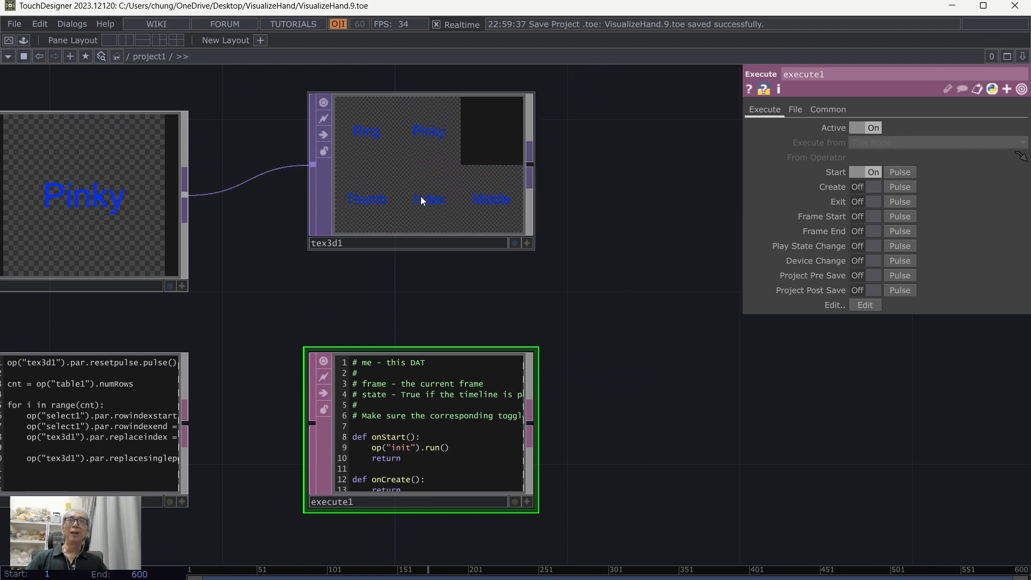
scroll(646, 302, down, 2)
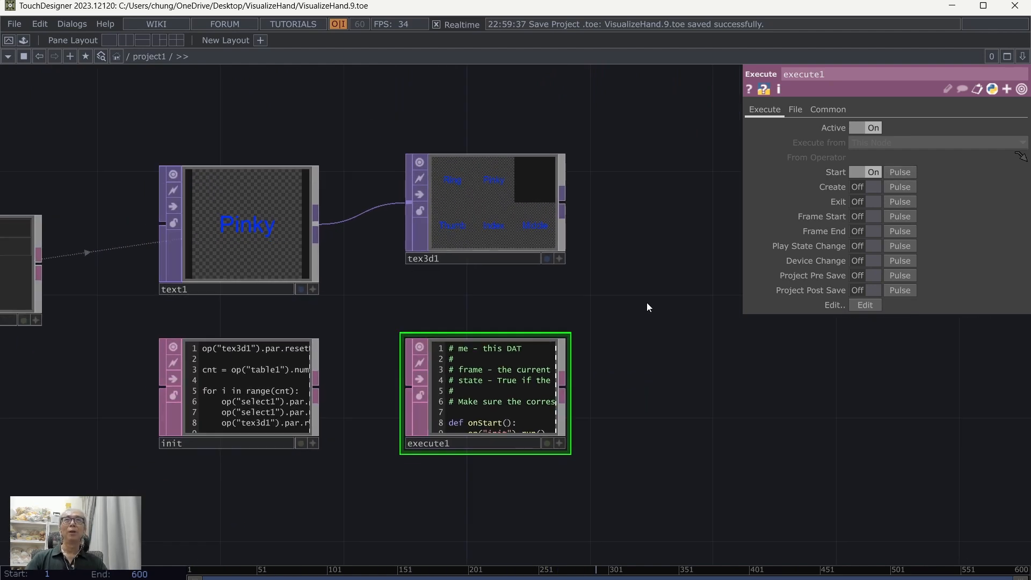
Step: Move the constant2 material from above geo1 down to the area beside tex3d1
scroll(658, 249, down, 2)
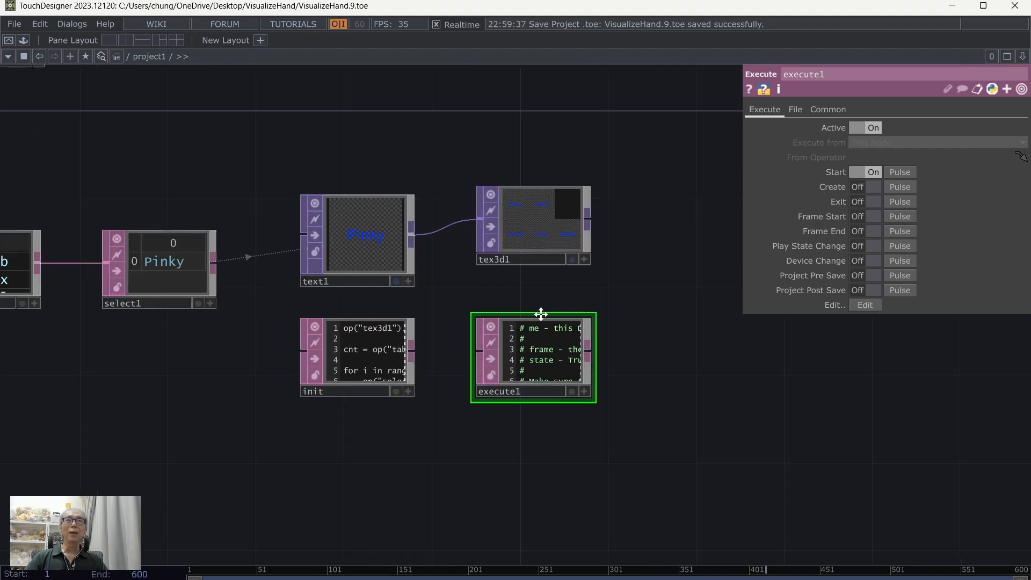
drag(658, 249, 493, 356)
drag(543, 280, 374, 358)
scroll(373, 358, down, 2)
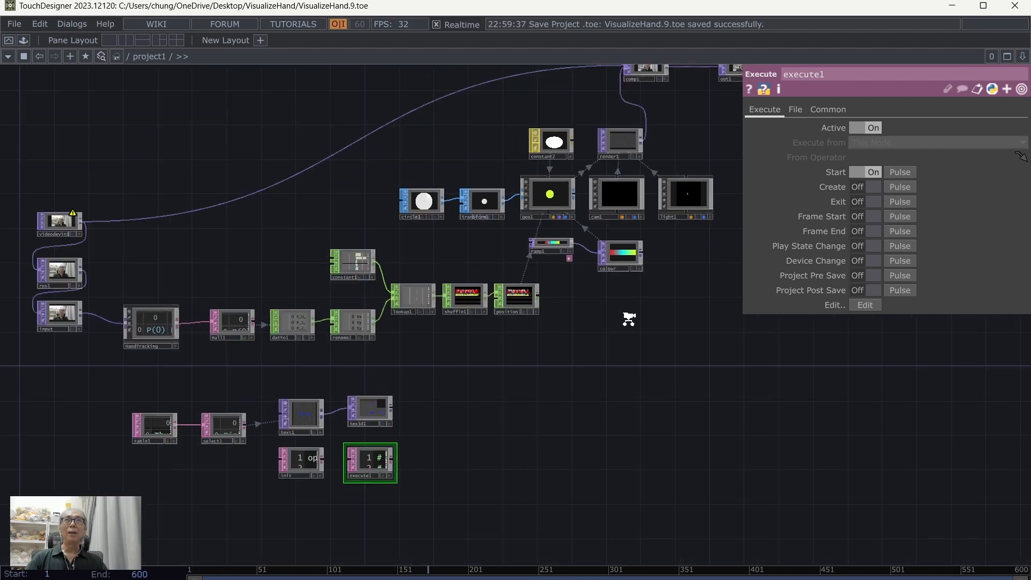
scroll(630, 322, down, 2)
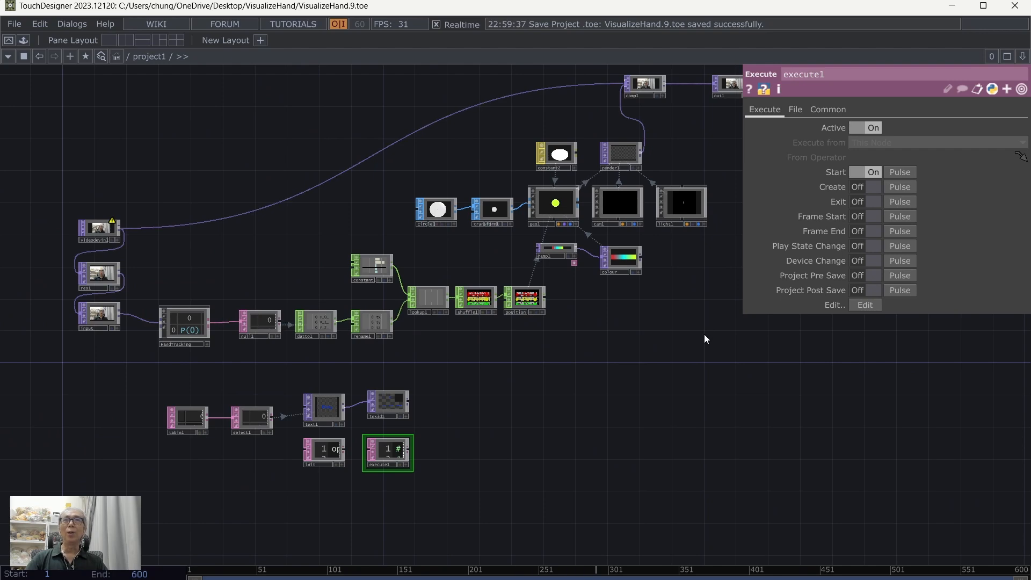
drag(704, 334, 684, 381)
scroll(684, 380, up, 2)
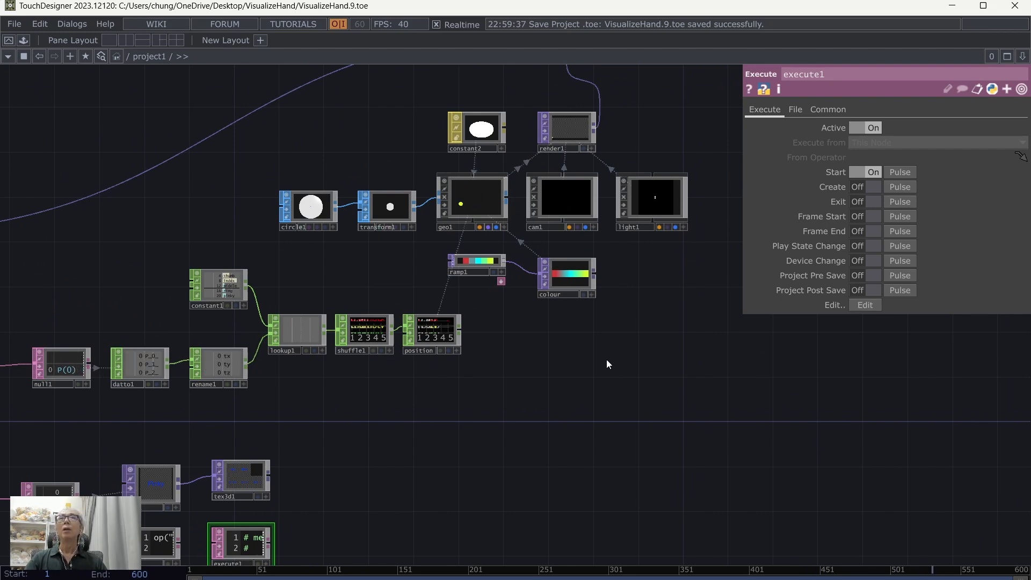
drag(482, 143, 479, 460)
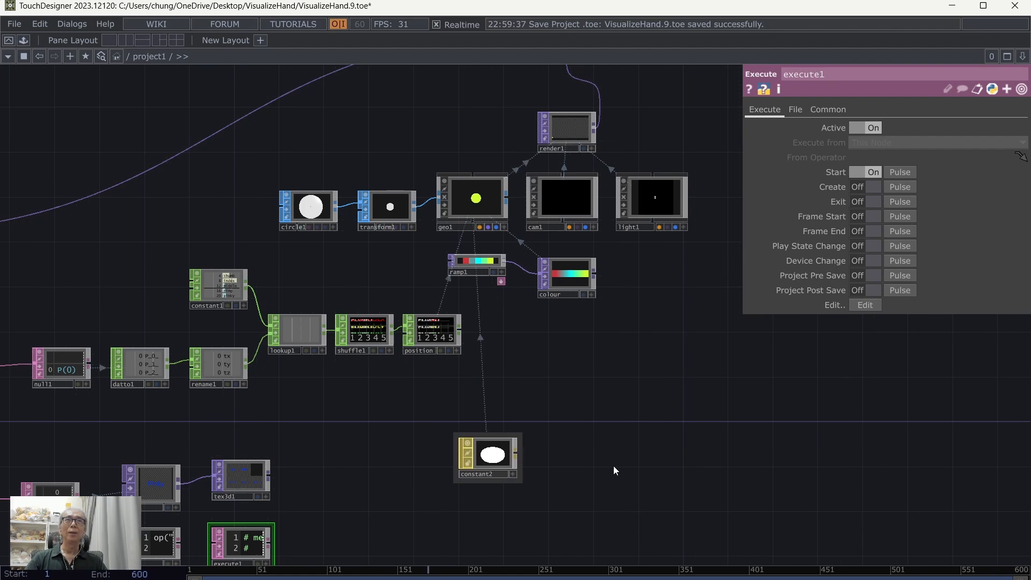
drag(614, 469, 676, 410)
Step: Assign tex3d1 as the Color Map of constant2, nudge the material closer to it, and save the project
click(571, 396)
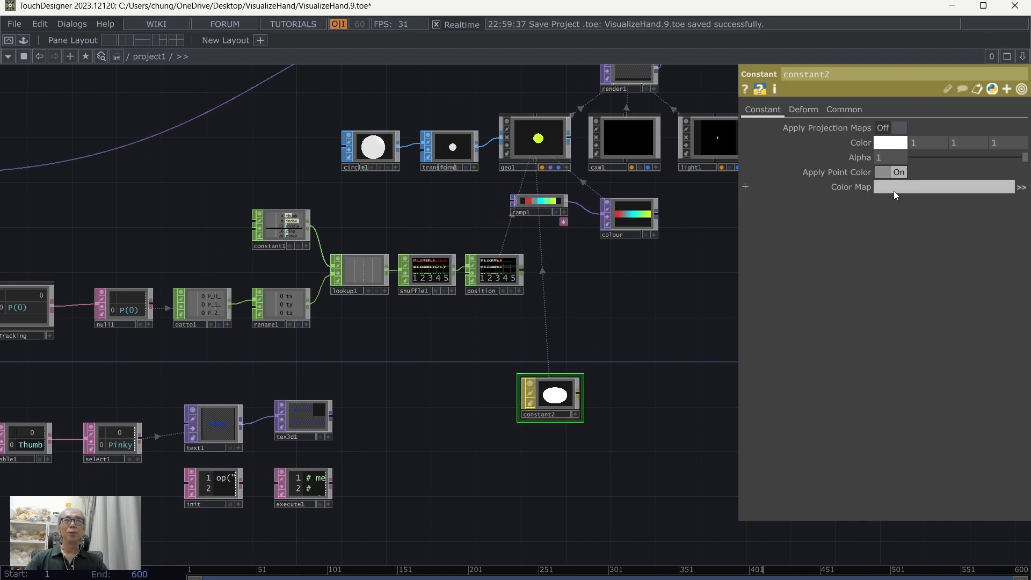
drag(309, 411, 897, 186)
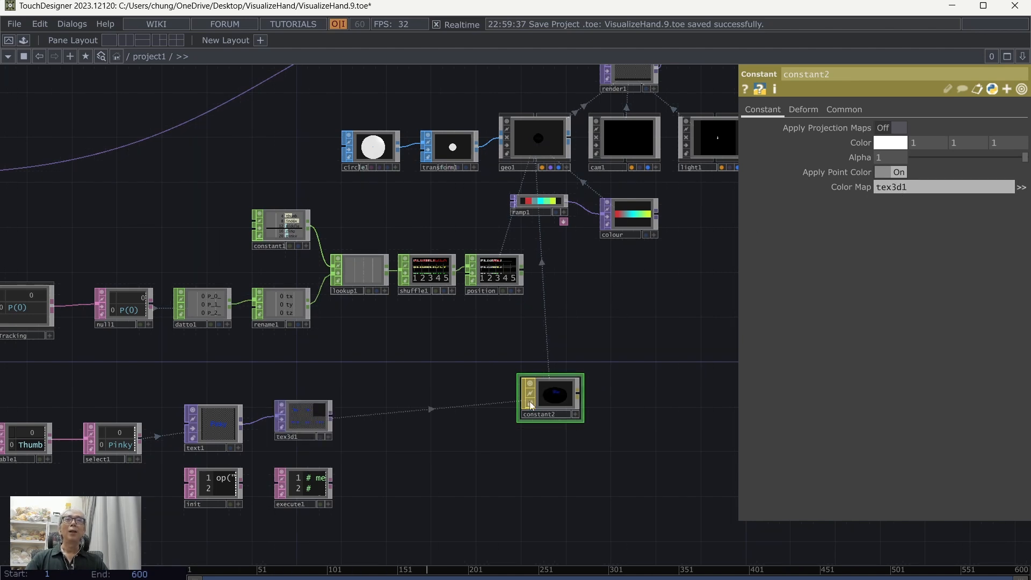
drag(534, 403, 526, 382)
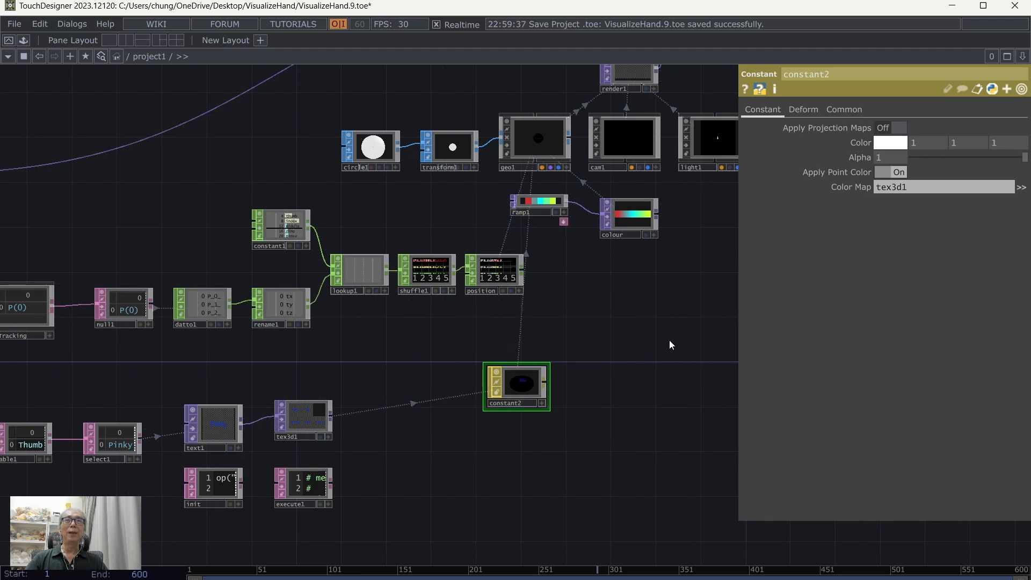
click(13, 24)
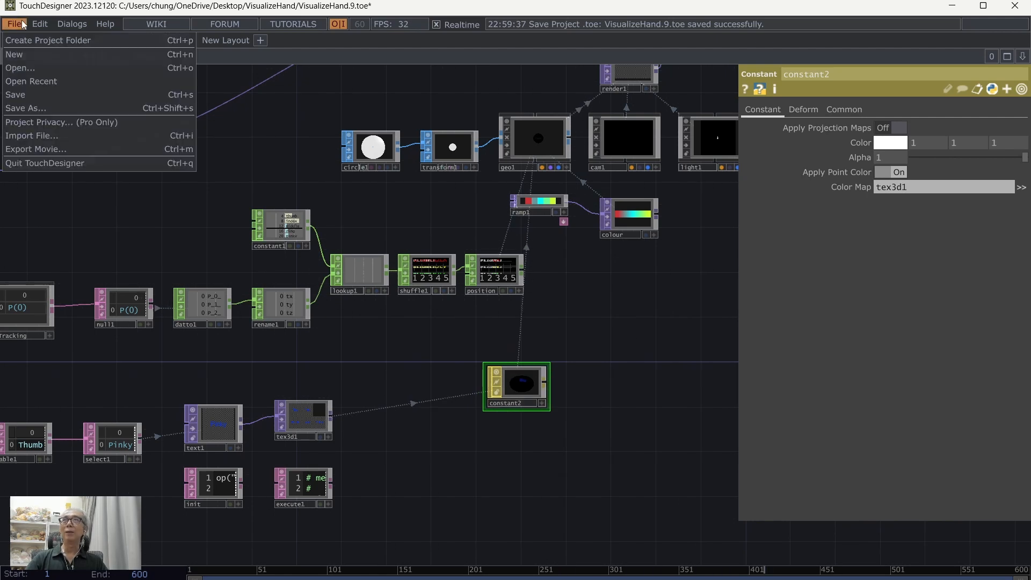
click(37, 98)
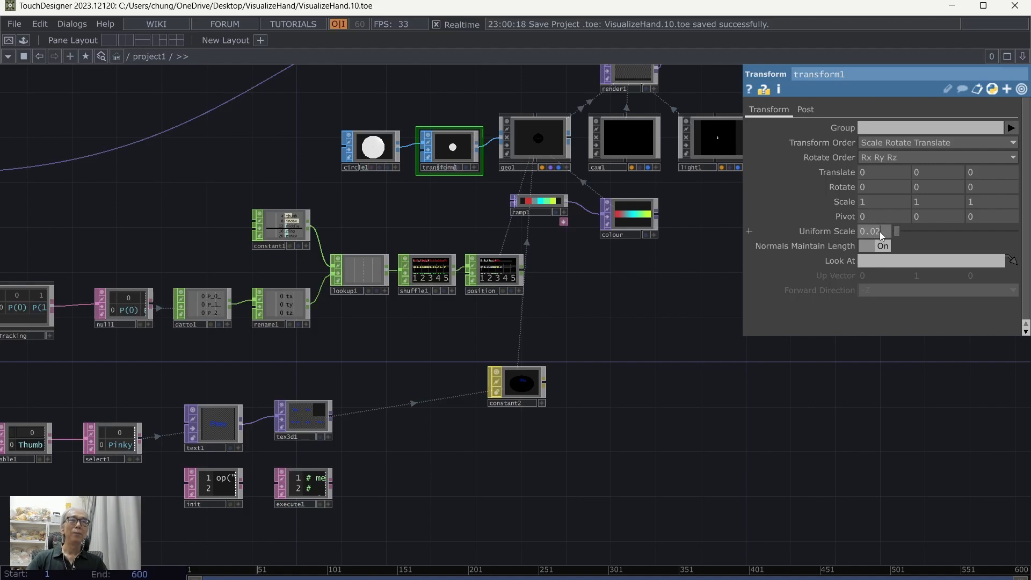
Step: Set the Uniform Scale of transform1 to 0.04 and save the project
text(4)
key(Return)
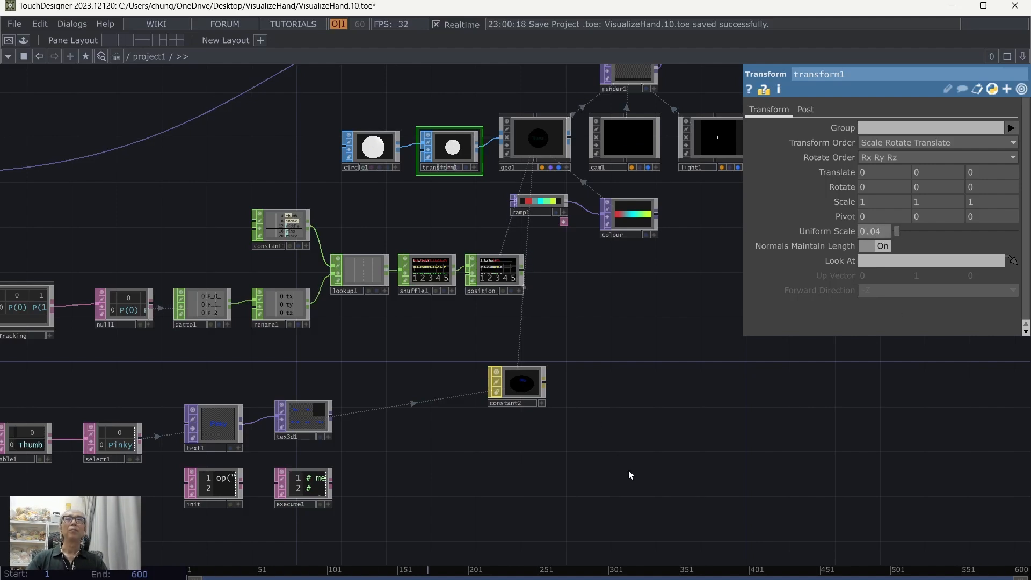
click(14, 24)
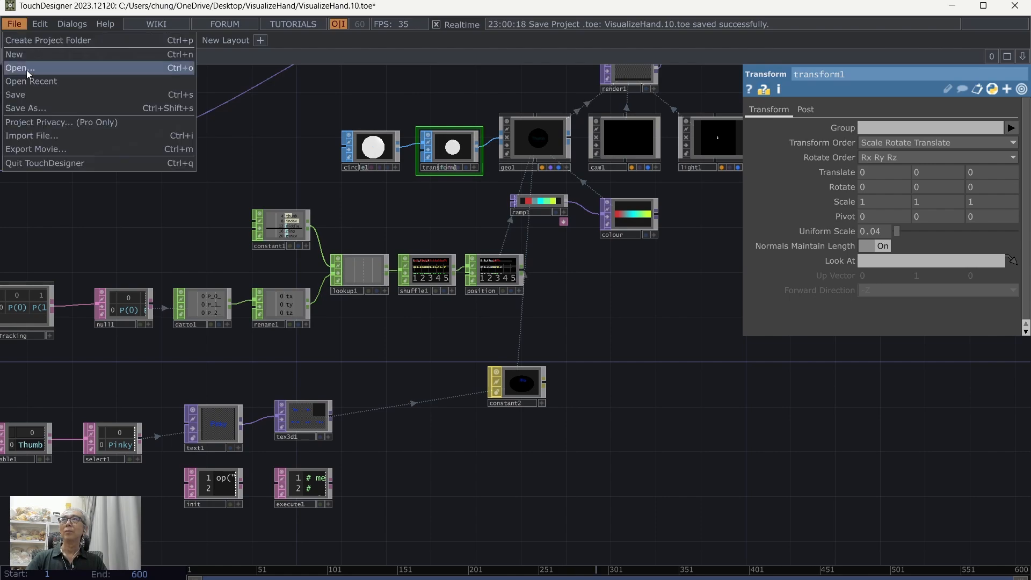
click(23, 100)
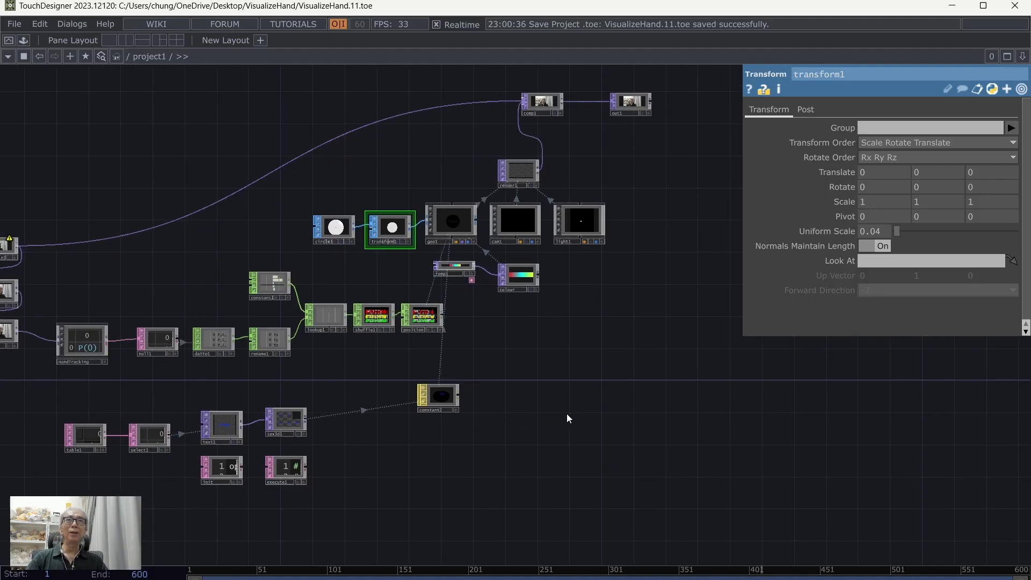
Step: Examine geo1's instancing parameters, including the translate channels and the texture coordinate settings
click(460, 224)
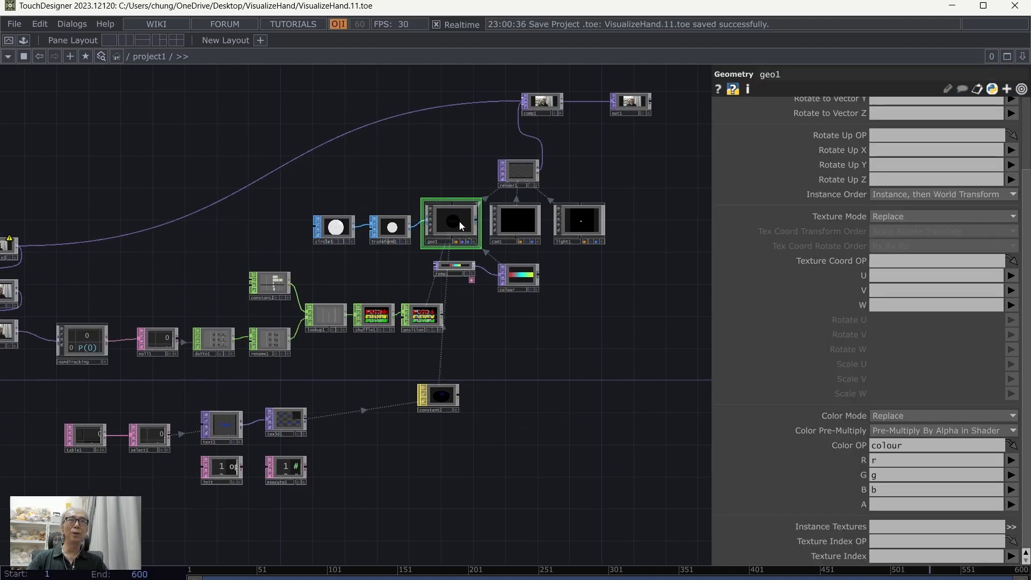
scroll(938, 249, up, 3)
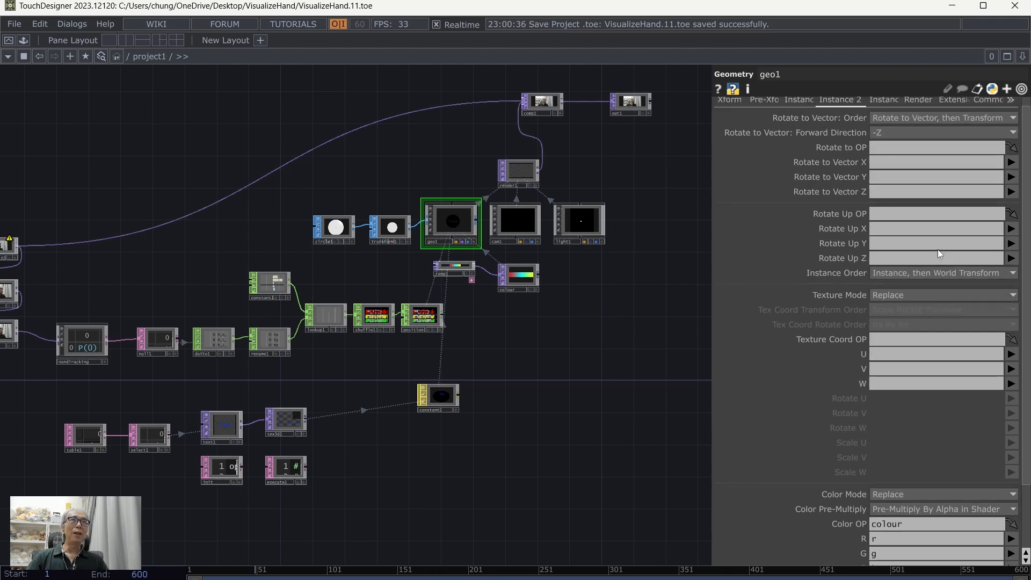
scroll(938, 250, up, 1)
click(803, 110)
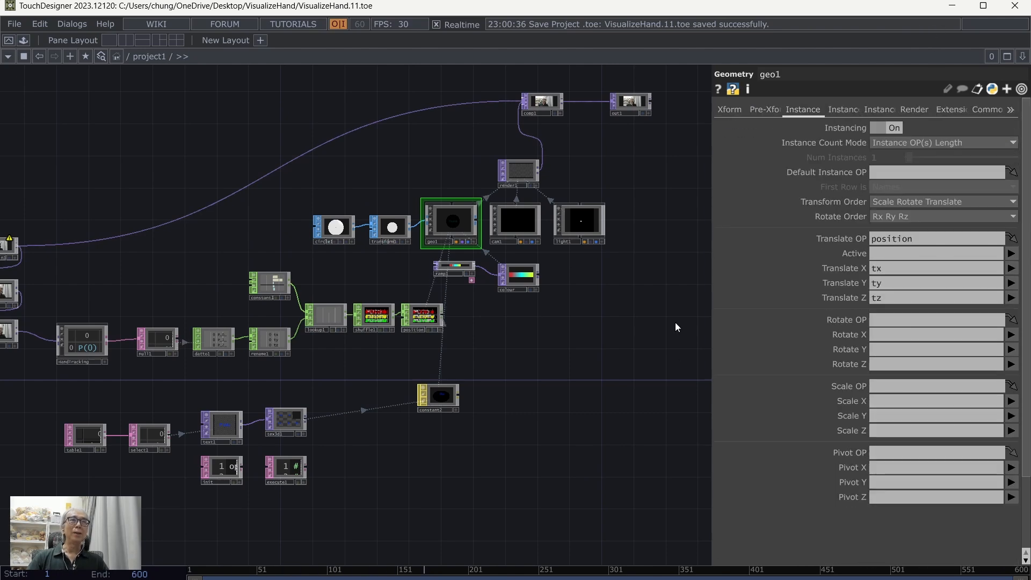
click(839, 109)
scroll(614, 410, down, 2)
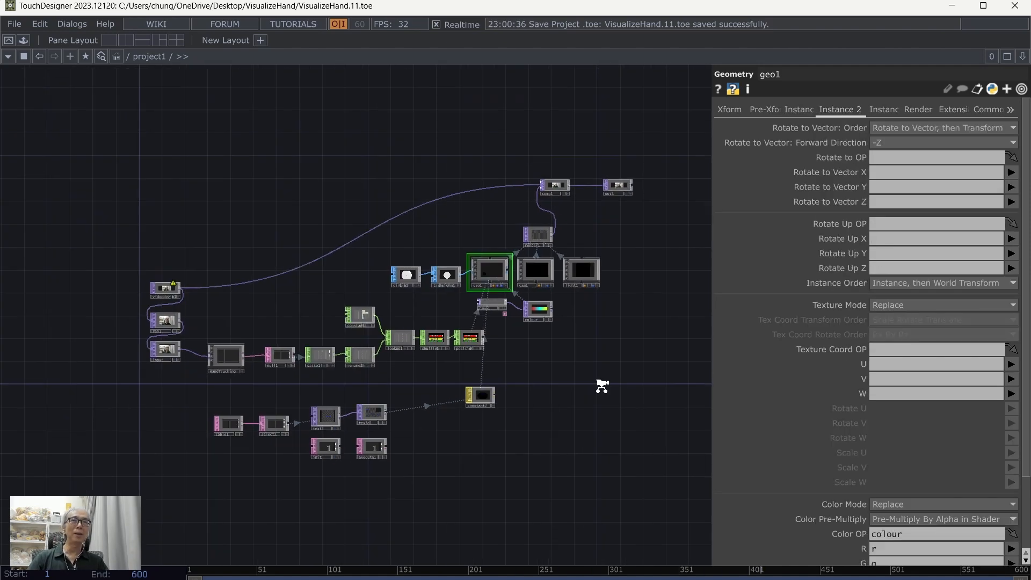
Step: Add a Pattern CHOP below the colour operator
scroll(602, 384, up, 4)
scroll(602, 386, up, 1)
drag(611, 445, 566, 475)
drag(507, 374, 475, 376)
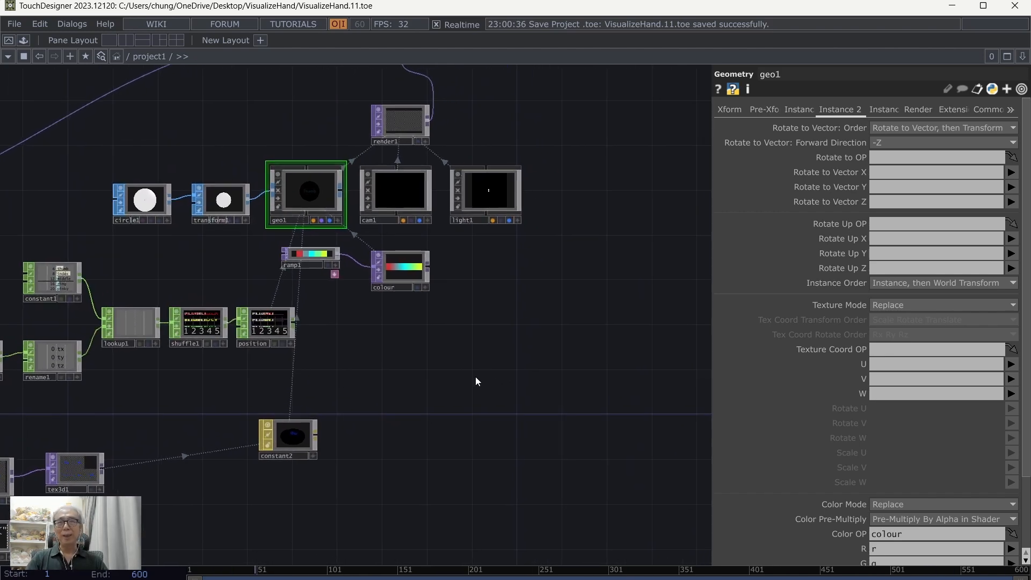
key(Tab)
click(325, 204)
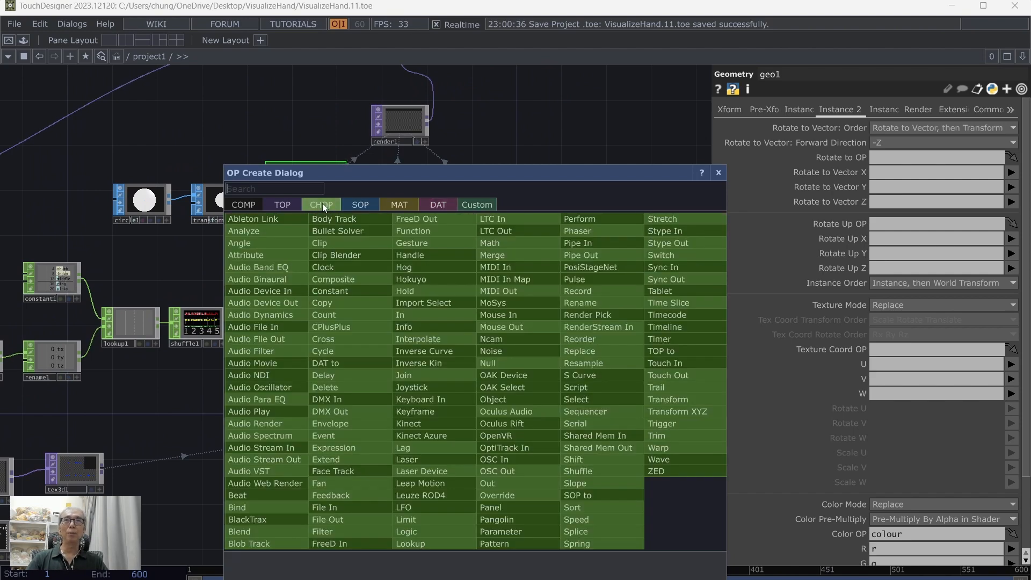
click(518, 545)
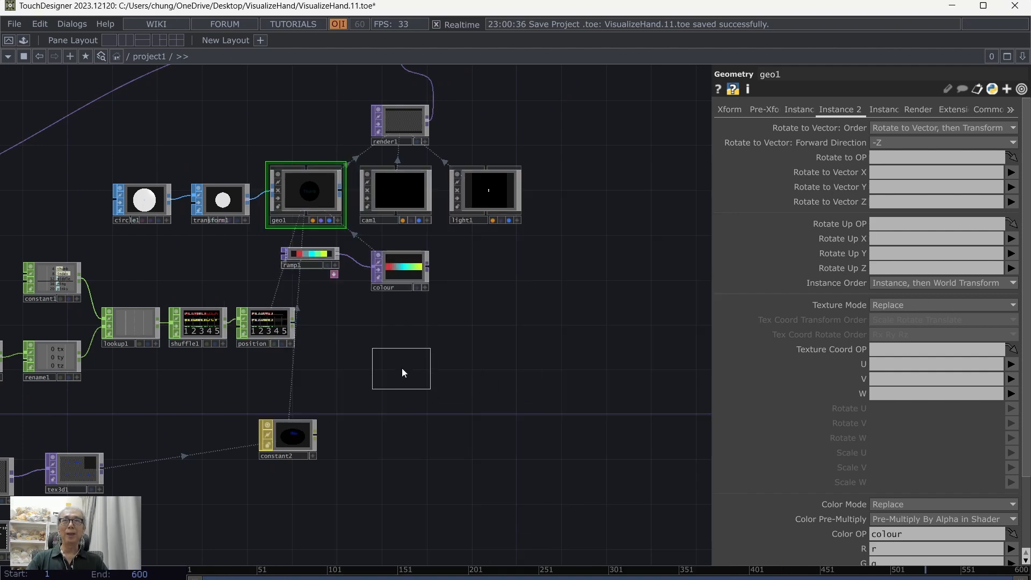
click(402, 369)
Step: Configure pattern1 as a Ramp with a length of 5 and an amplitude of 4
scroll(482, 383, up, 2)
click(919, 127)
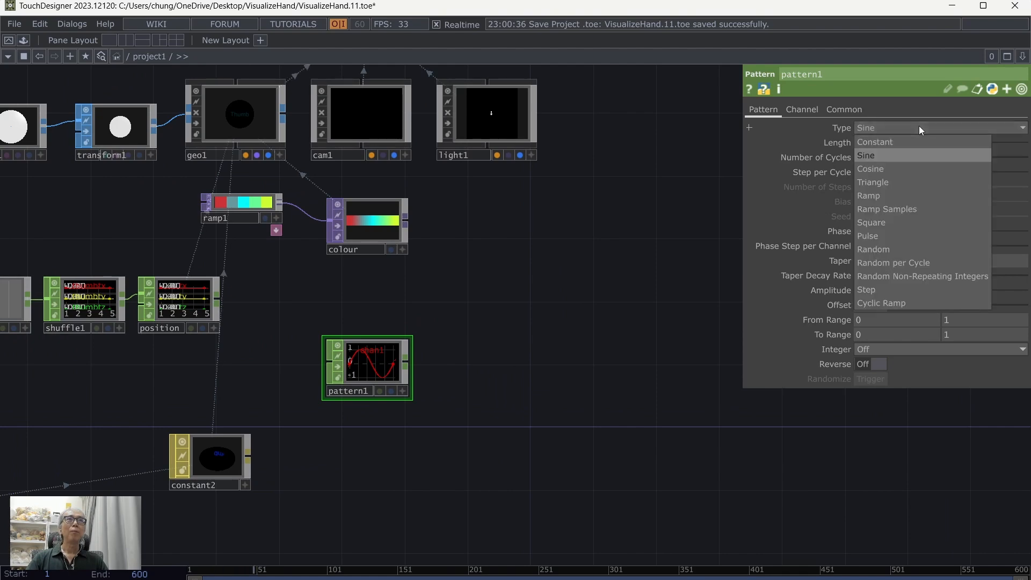
click(880, 196)
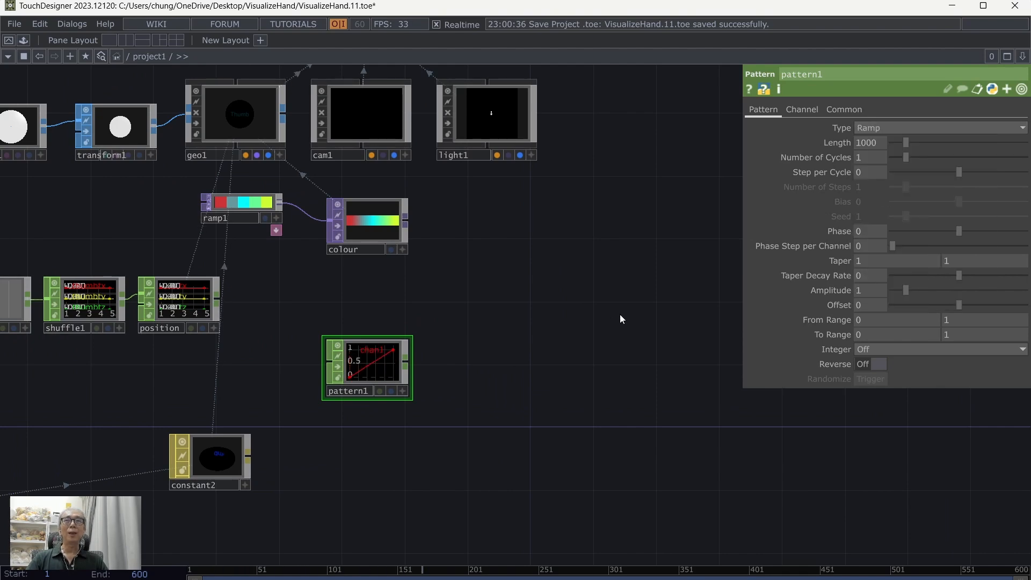
drag(582, 391, 640, 401)
scroll(640, 401, up, 2)
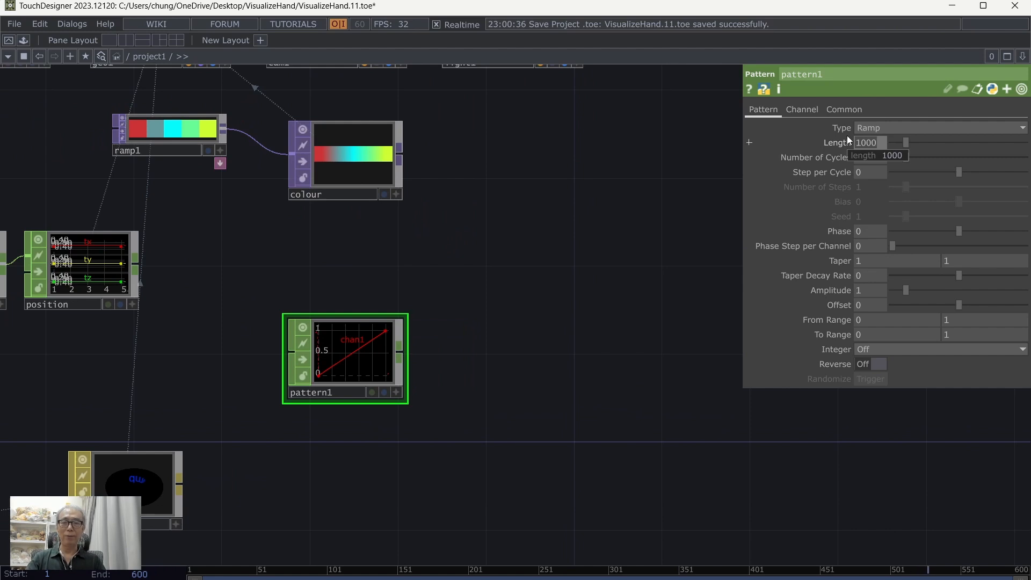
text(5)
key(Return)
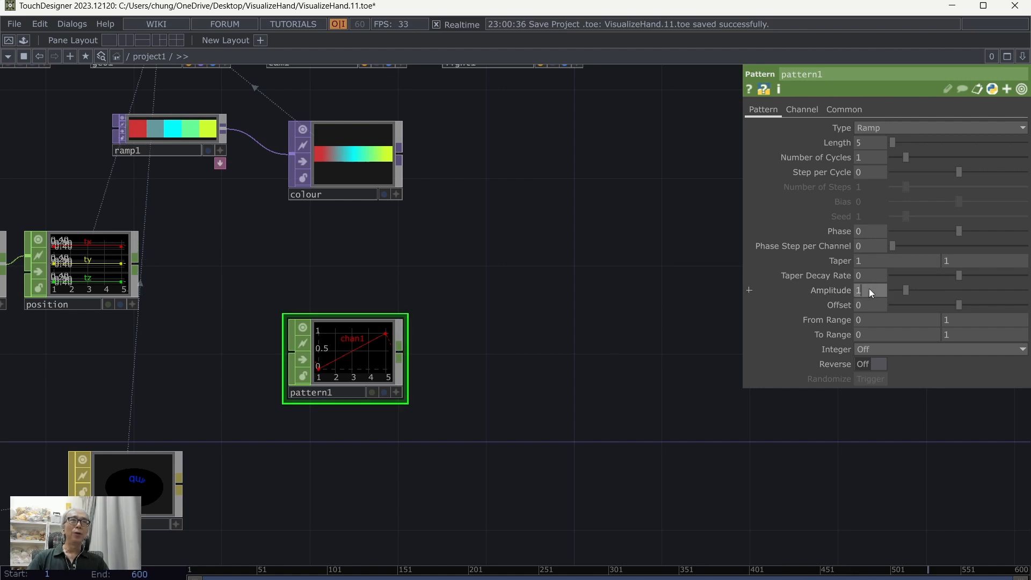
text(4)
key(Return)
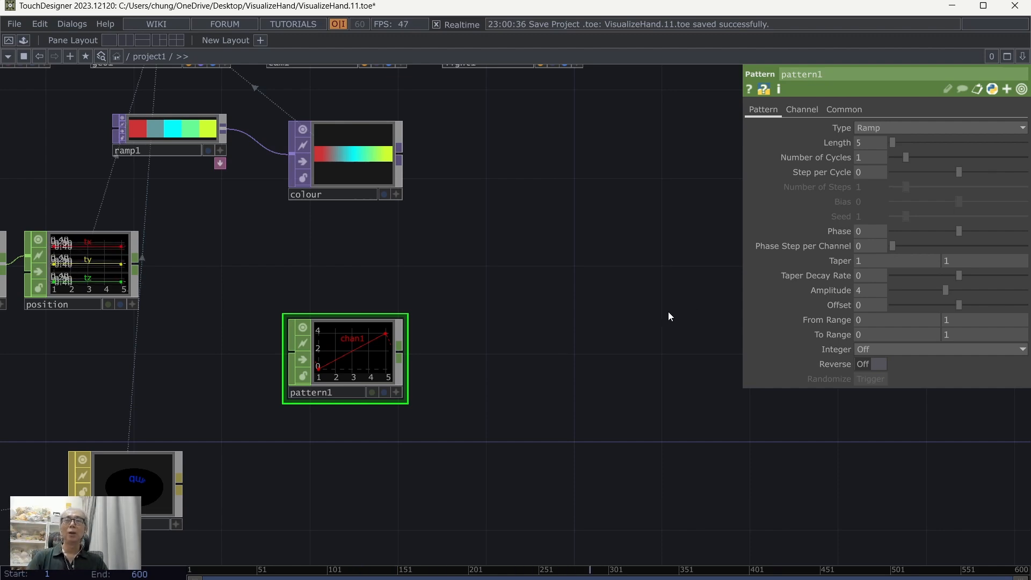
scroll(668, 313, down, 2)
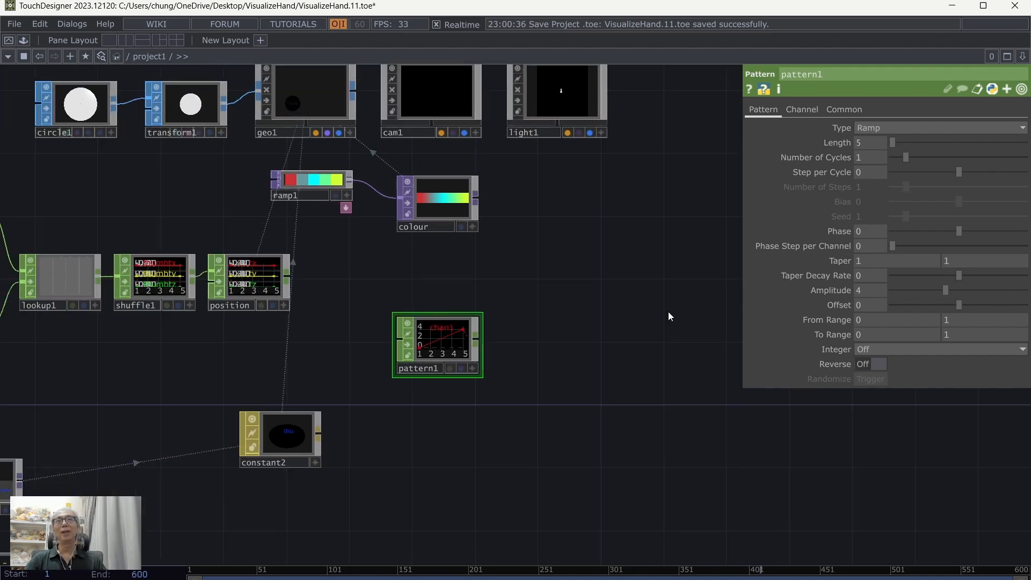
Step: Move pattern1 up, connect a Null CHOP to its output and rename that null as texture
drag(439, 352, 440, 305)
right_click(475, 292)
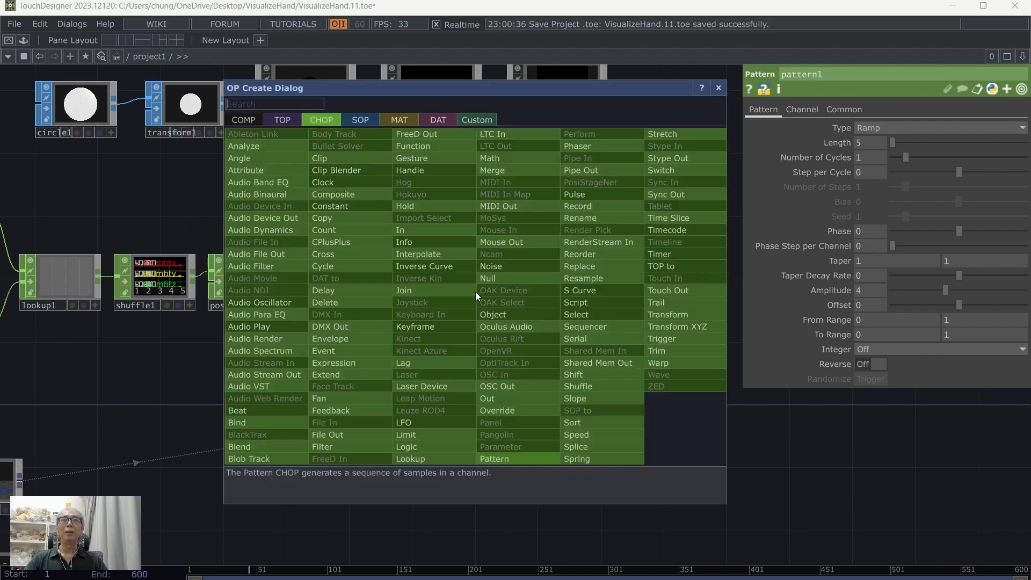
click(475, 287)
click(561, 305)
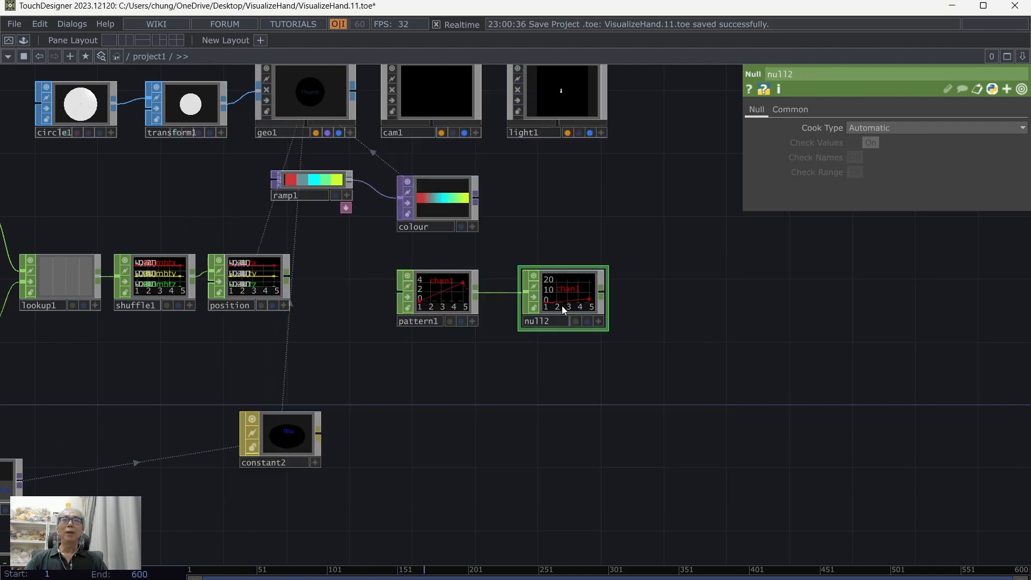
text(nu)
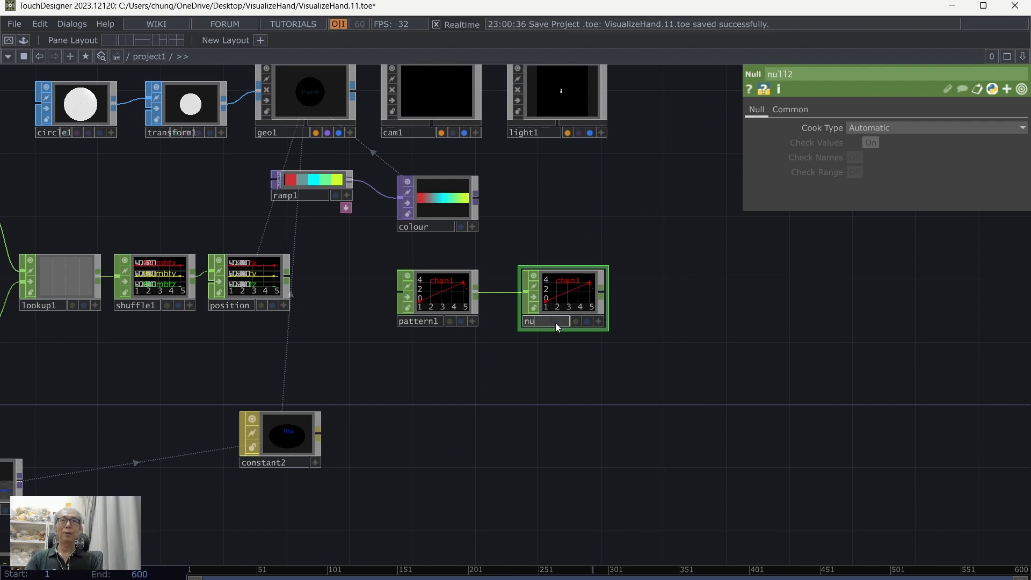
text(xture)
key(Return)
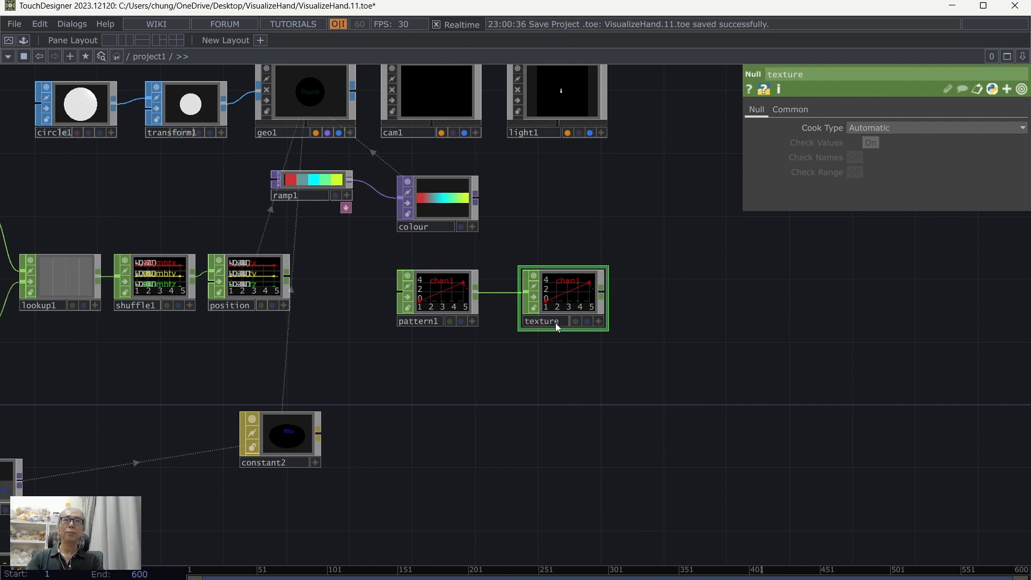
Step: Set geo1's Texture Coord OP to texture with chan1 as the W channel, and save the project
drag(544, 278, 507, 298)
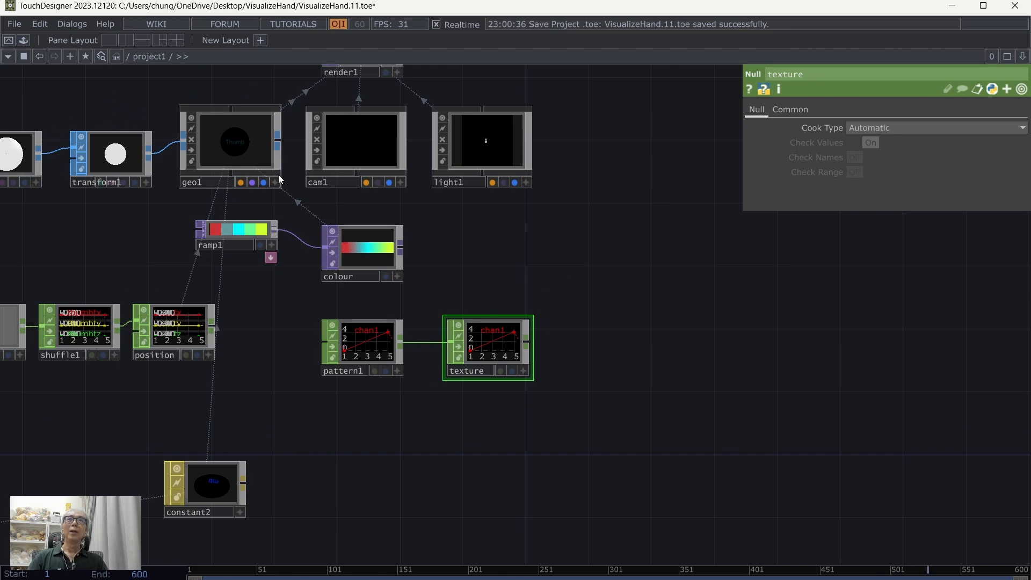
click(223, 133)
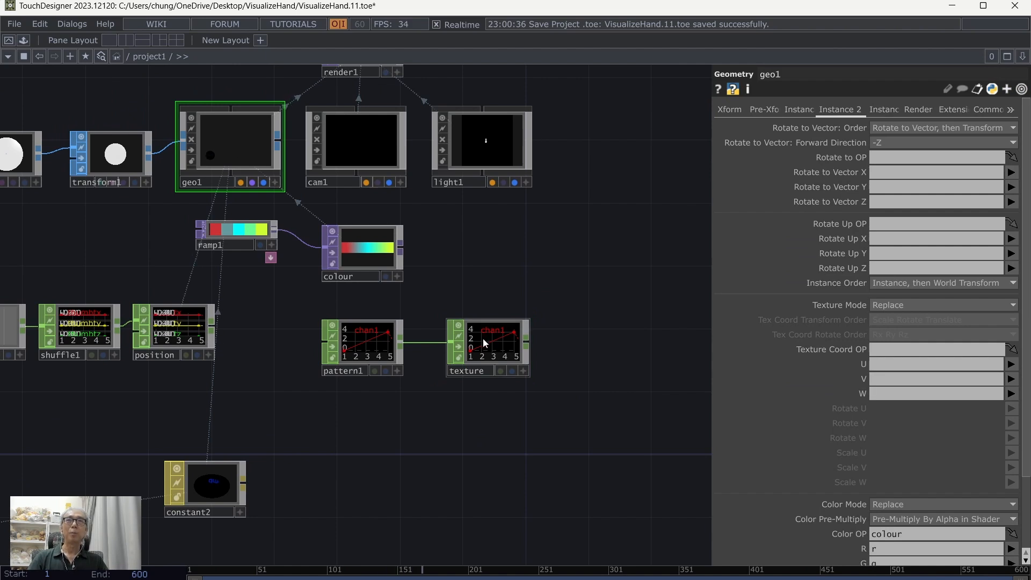
drag(482, 337, 891, 350)
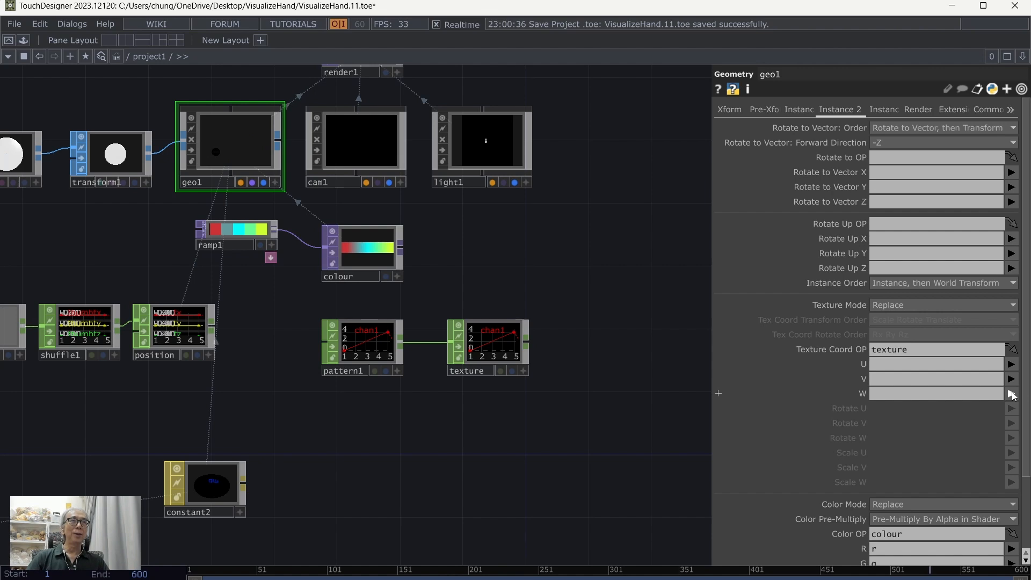
click(1012, 409)
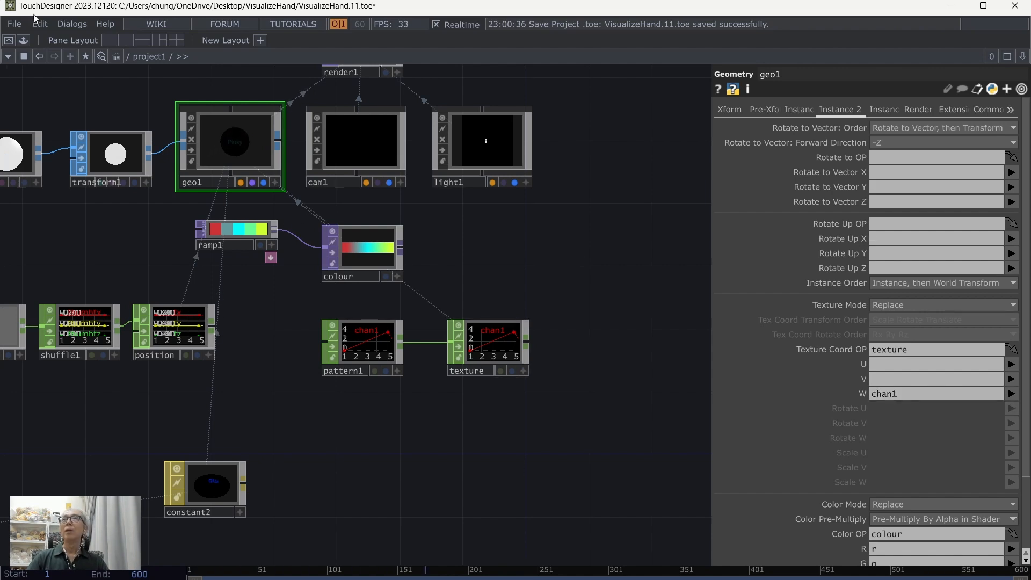
click(8, 27)
click(8, 94)
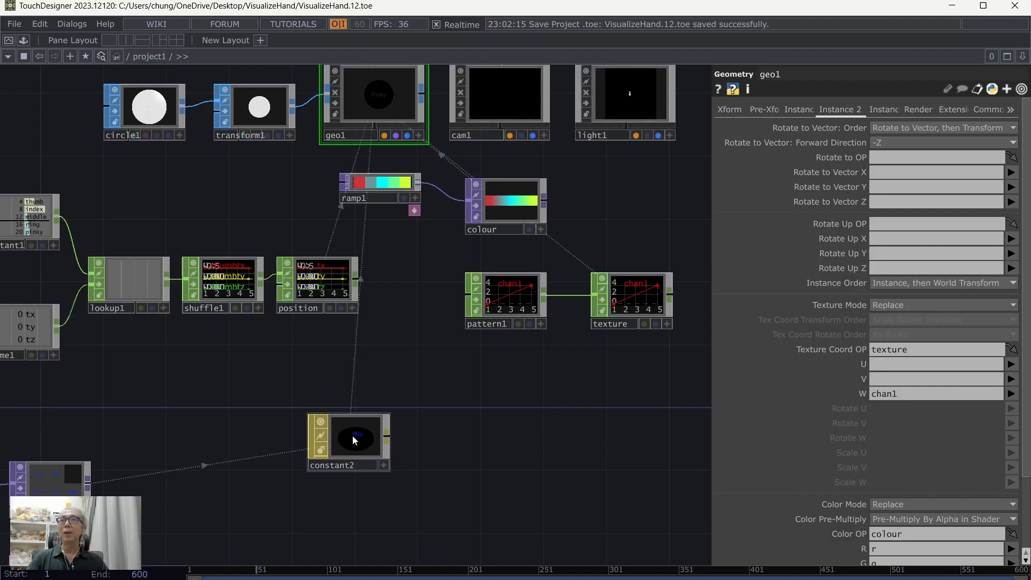
Step: Move constant2 and tex3d1 further right to free space after text1
drag(352, 435, 542, 422)
drag(318, 400, 438, 390)
drag(298, 416, 367, 395)
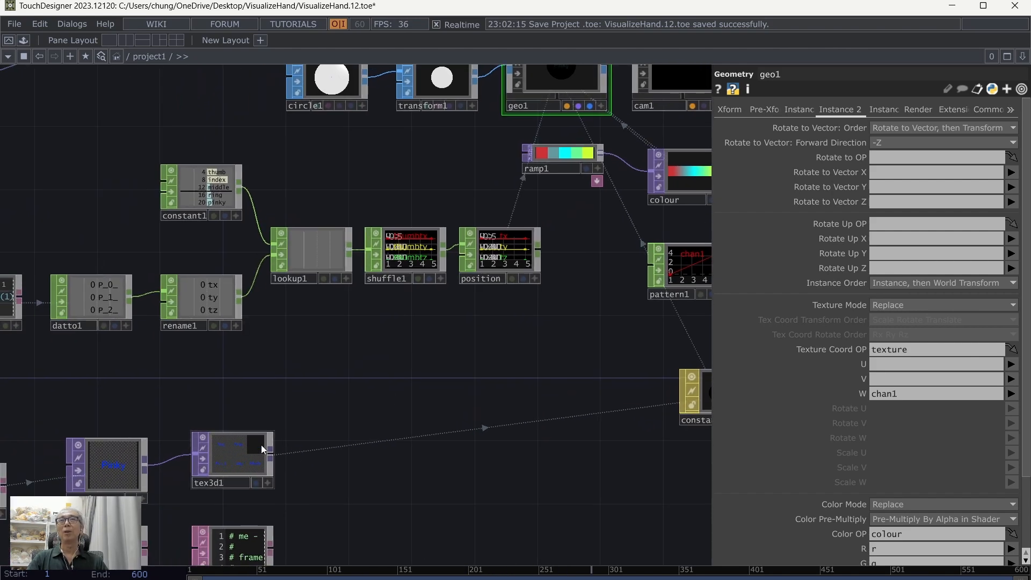
drag(261, 445, 544, 444)
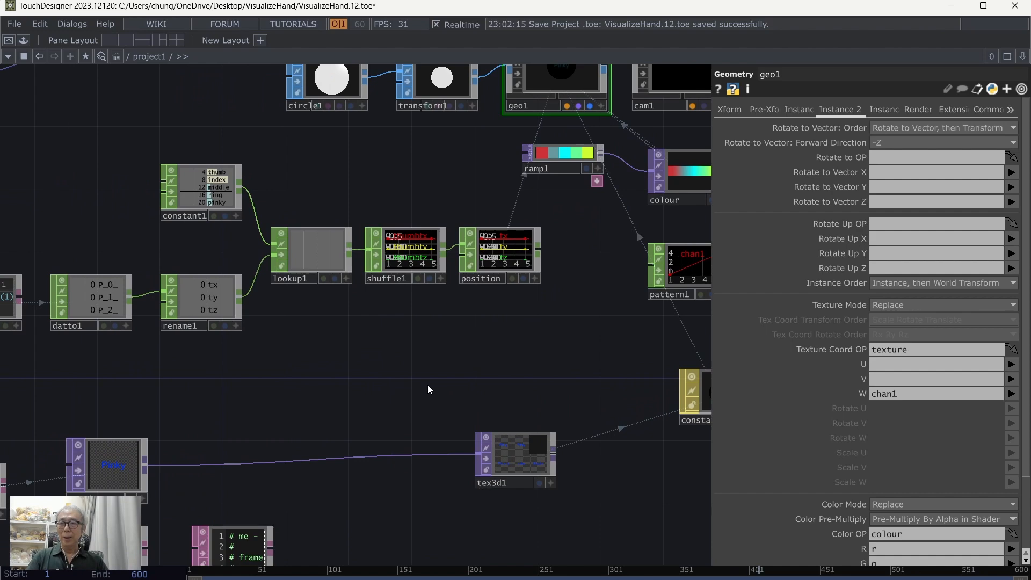
Step: Add a Circle TOP above text1 and give it a custom output resolution of 512 by 512
key(Tab)
click(246, 212)
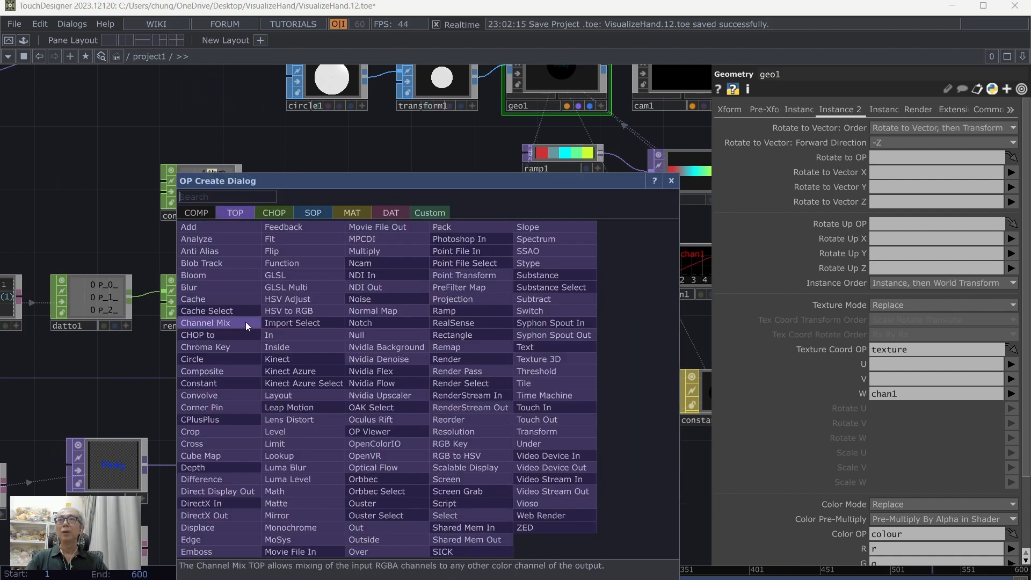
click(224, 360)
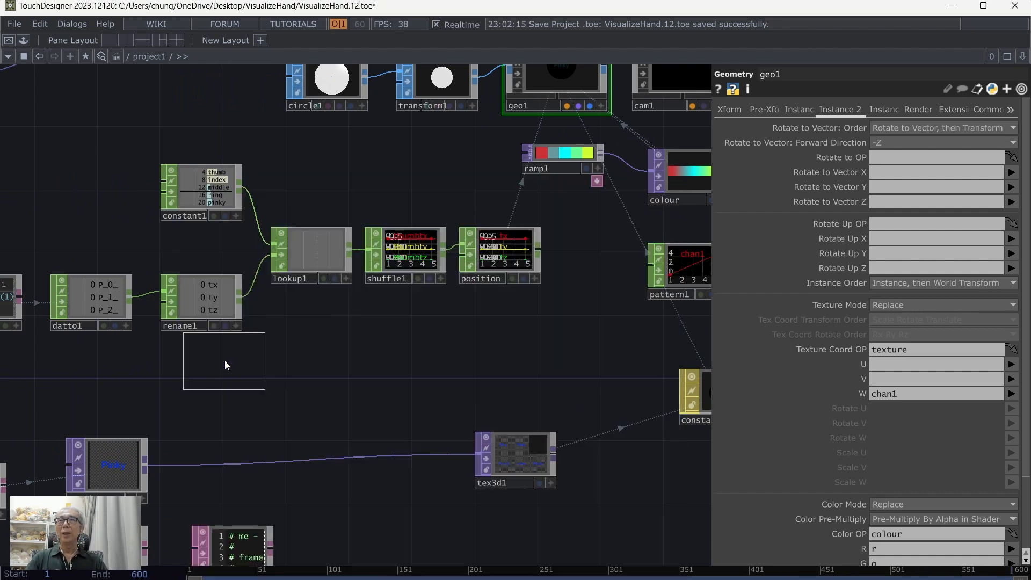
click(107, 382)
click(850, 110)
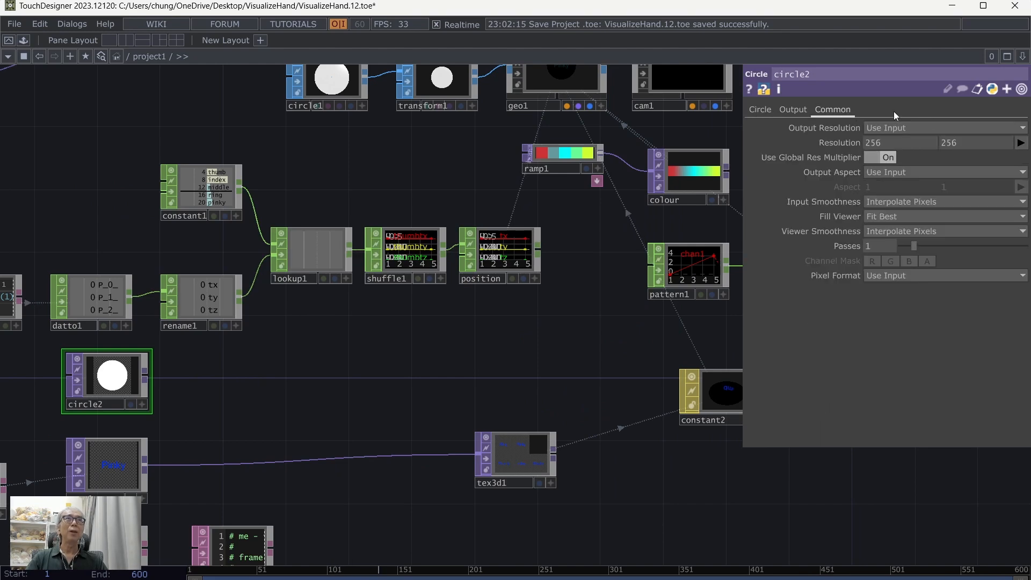
click(929, 127)
click(912, 267)
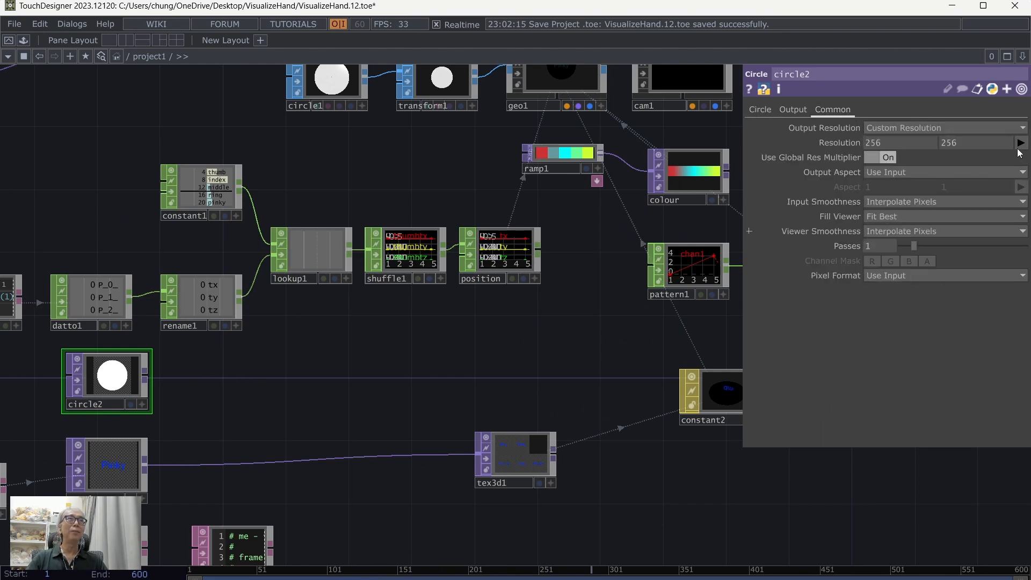
click(1020, 142)
click(1009, 291)
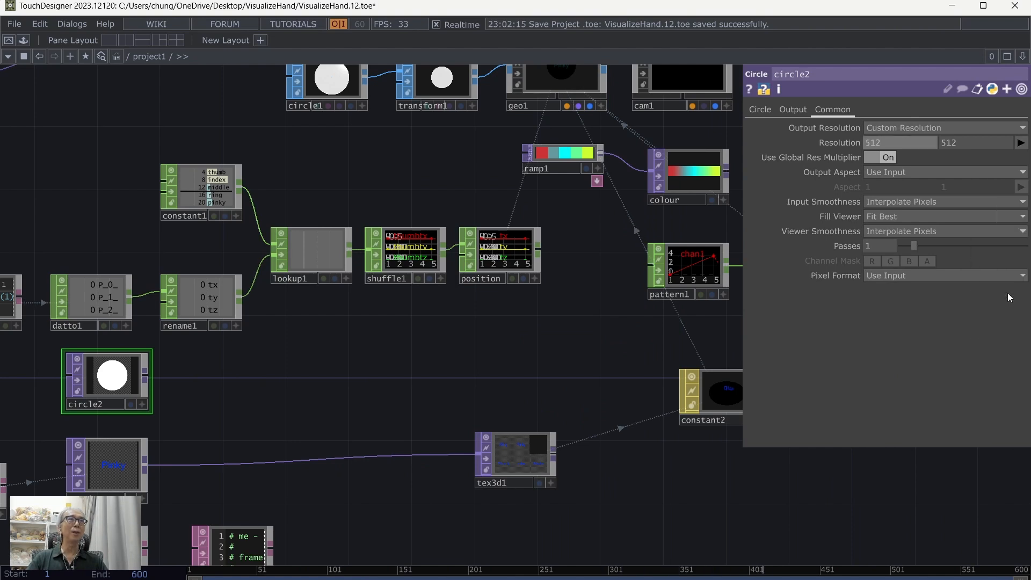
Step: Set both radius values of circle2 to 0.5
click(752, 110)
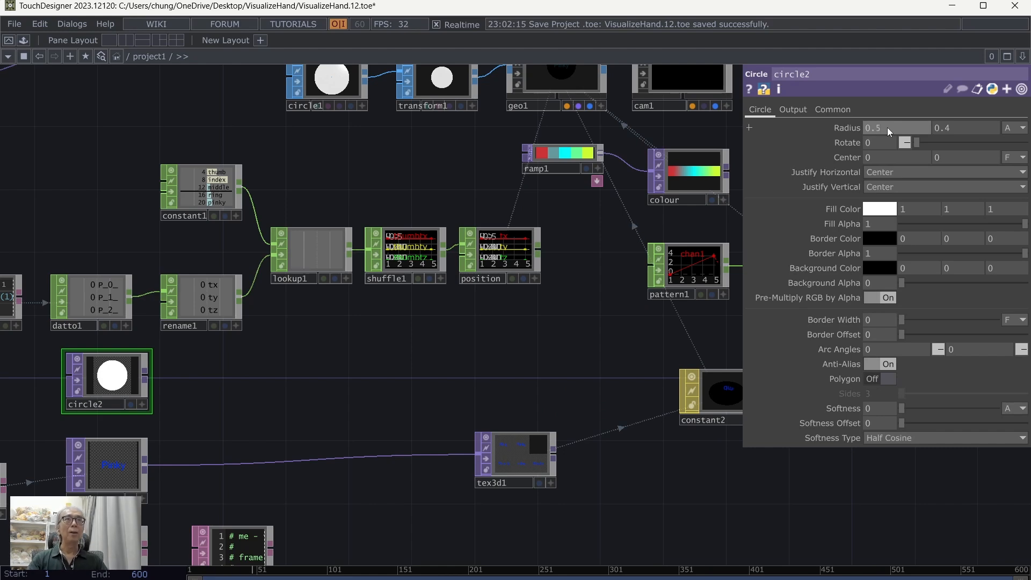
drag(887, 127, 958, 125)
click(958, 125)
text(0.)
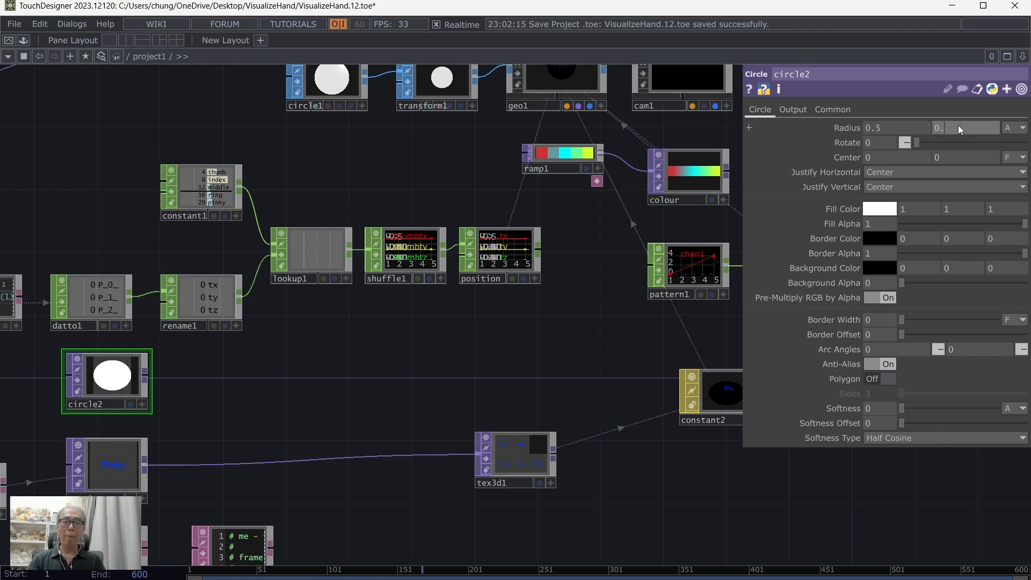
text(5)
key(Return)
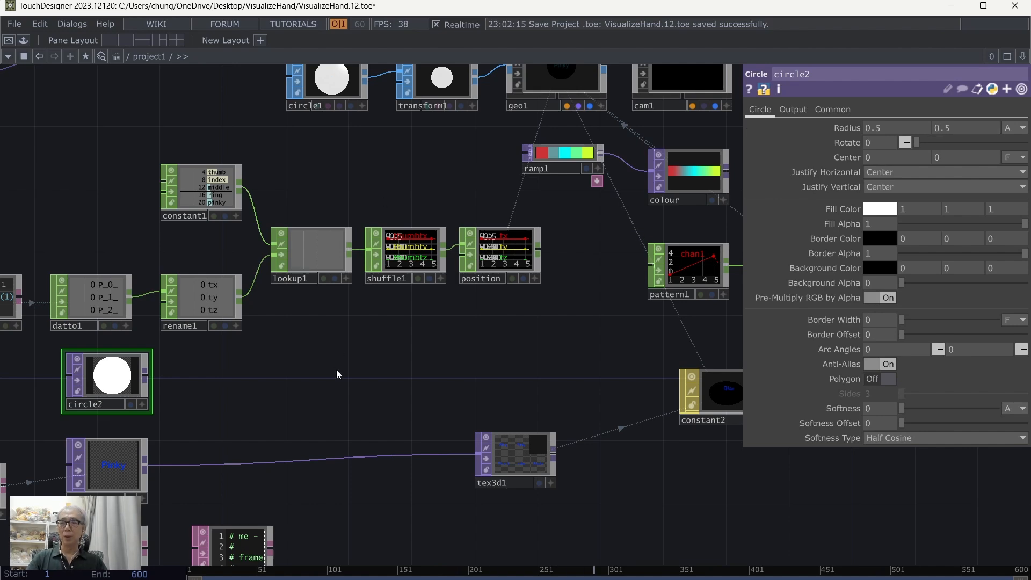
Step: Add a Composite TOP fed by circle2 and text1, and connect its output to tex3d1 in place of text1
key(Tab)
click(133, 355)
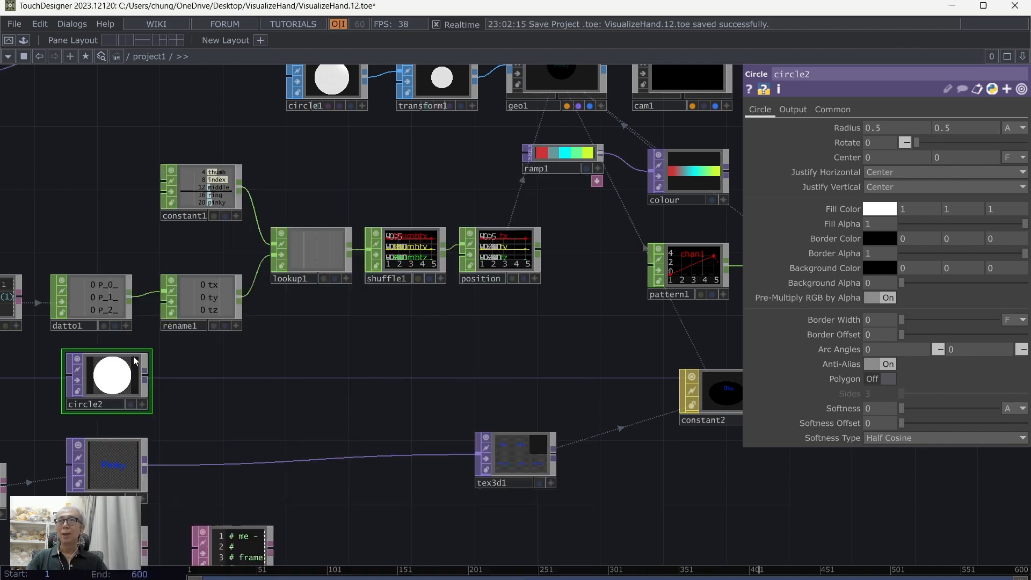
click(284, 388)
drag(149, 378, 243, 374)
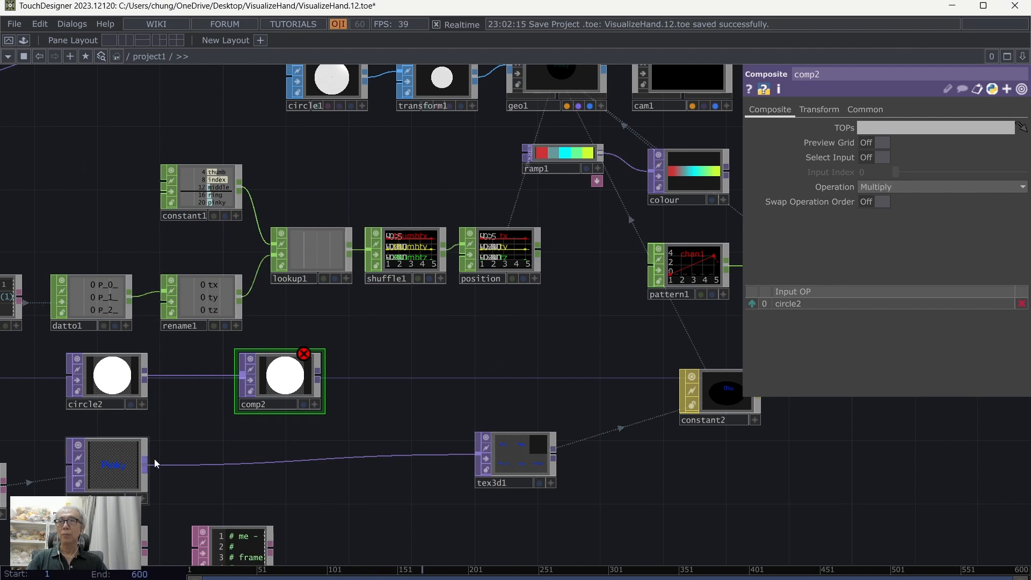
drag(145, 460, 242, 384)
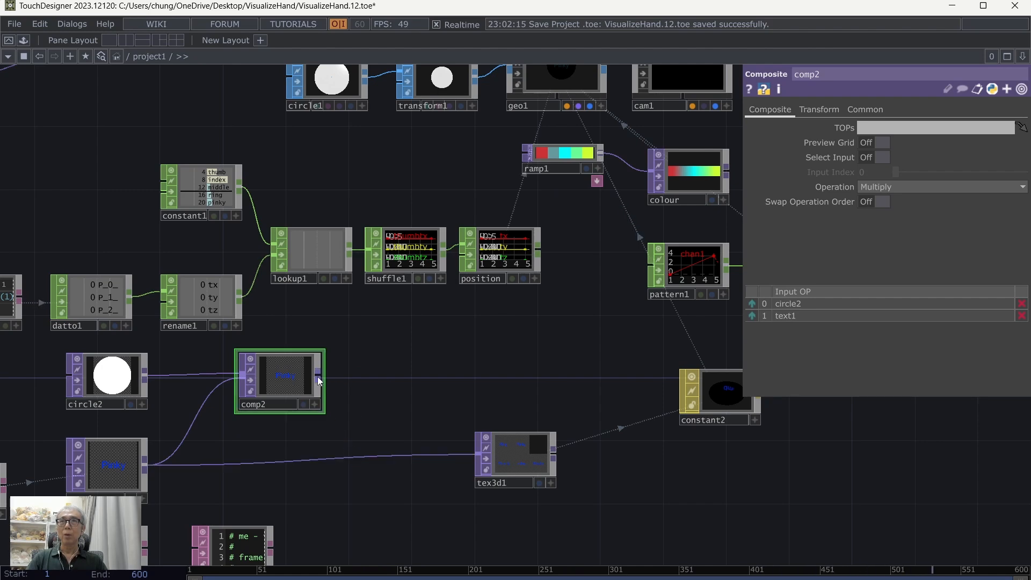
drag(317, 376, 366, 457)
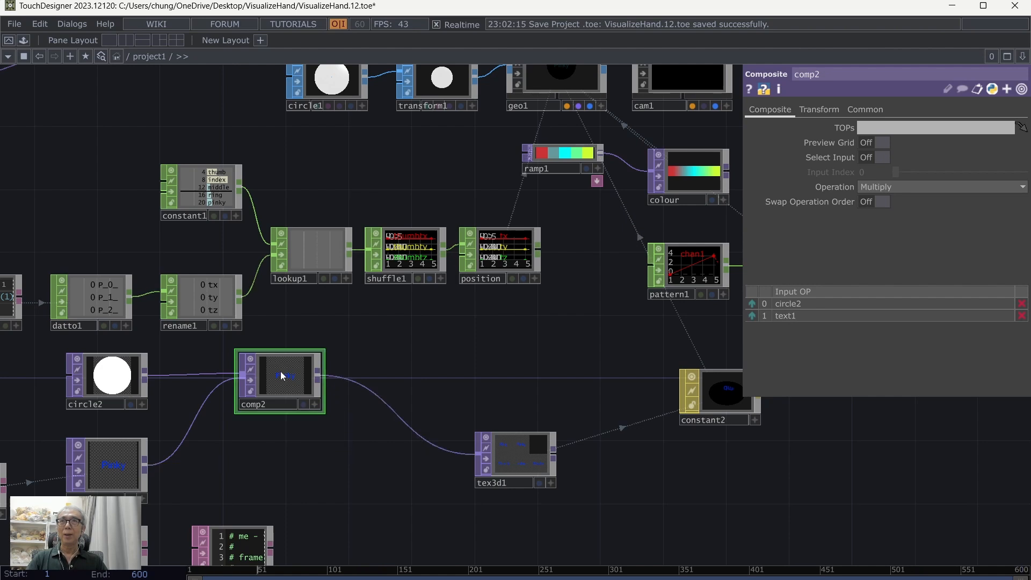
Step: Set comp2's Operation to Under and save the project
click(951, 188)
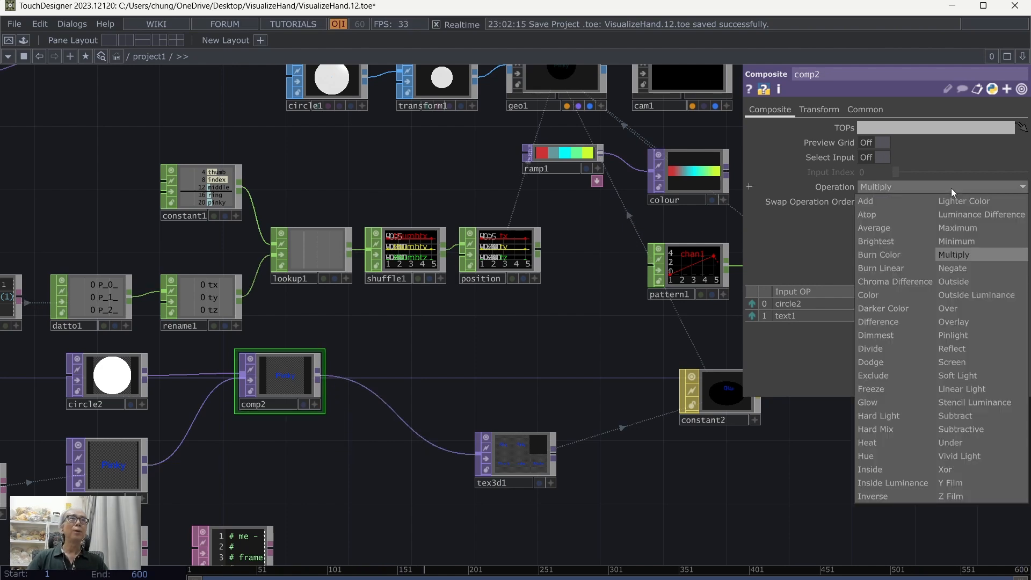
click(950, 442)
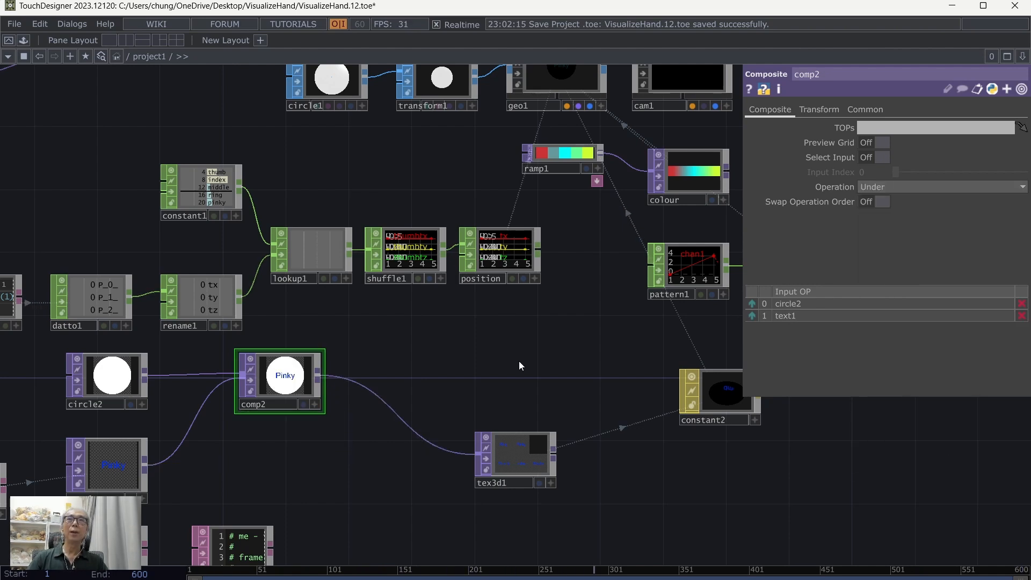
click(16, 25)
click(24, 93)
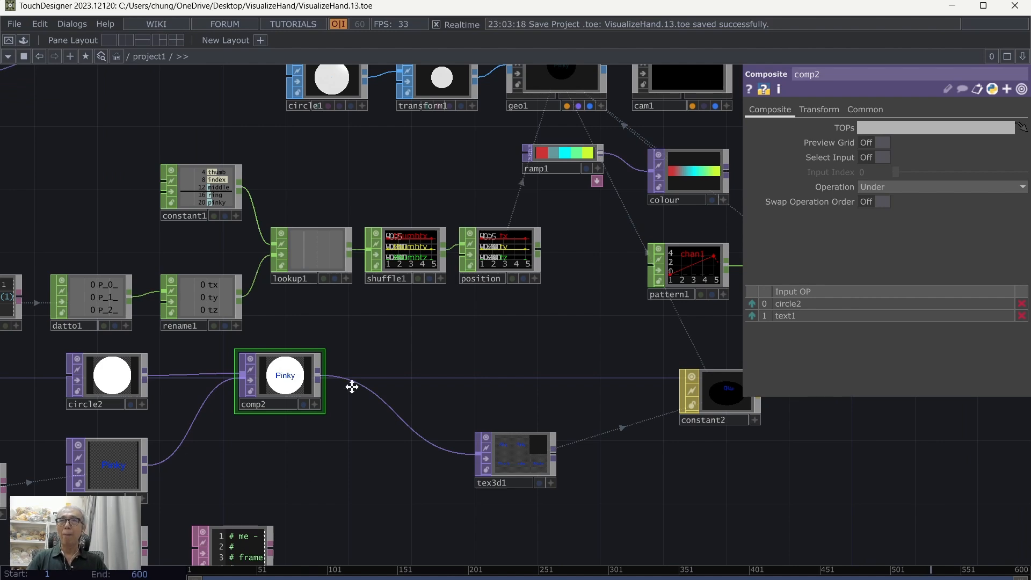
Step: Pulse the Start callback of execute1 to refill the tex3d1 texture array
drag(351, 386, 397, 276)
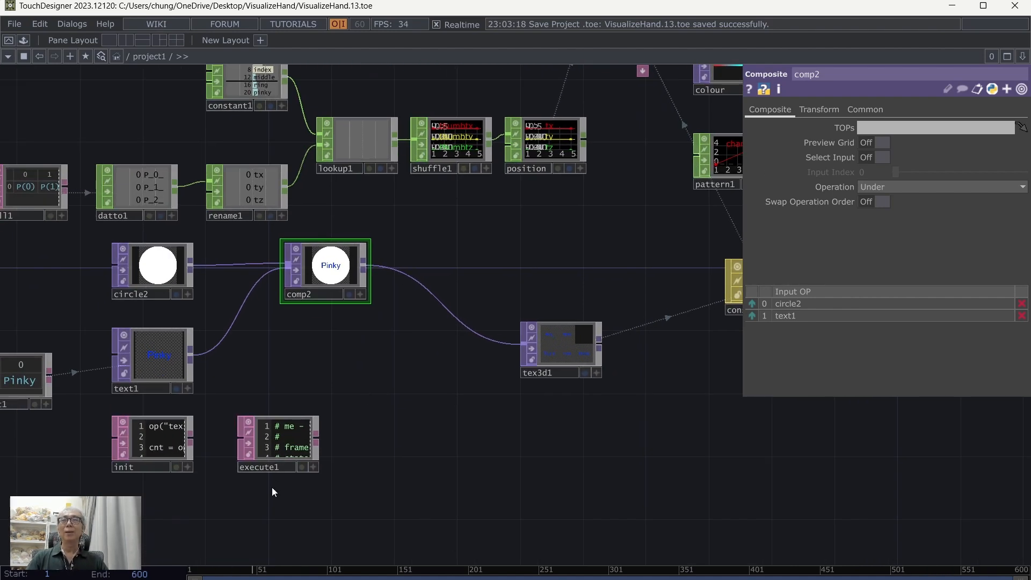
click(287, 444)
drag(617, 453, 492, 476)
click(901, 173)
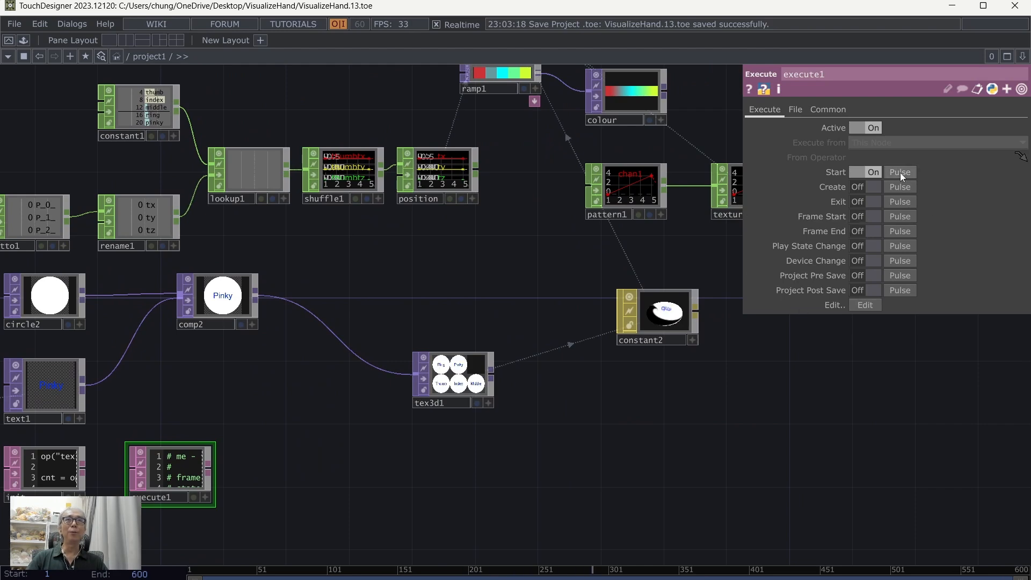
Step: Examine the finger labels in tex3d1 and their use in constant2 and the instanced geometry
drag(587, 494, 667, 490)
scroll(668, 491, up, 3)
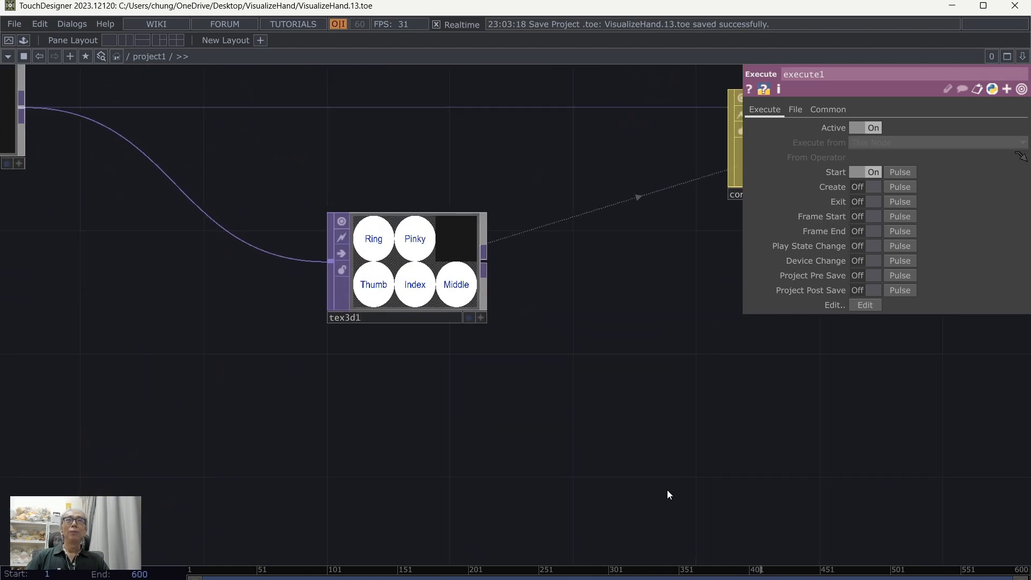
scroll(577, 390, up, 3)
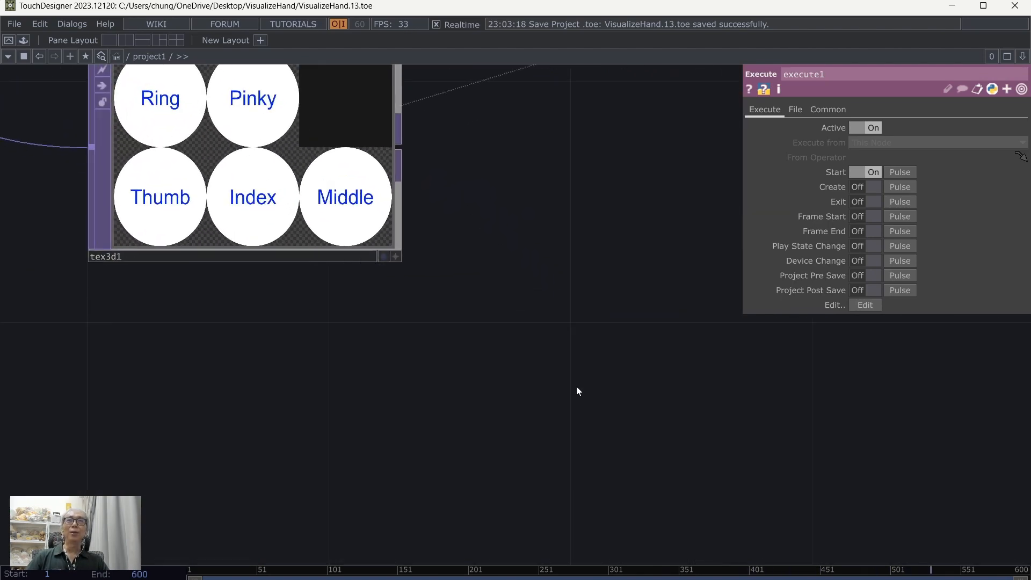
drag(620, 268, 619, 395)
scroll(502, 410, down, 6)
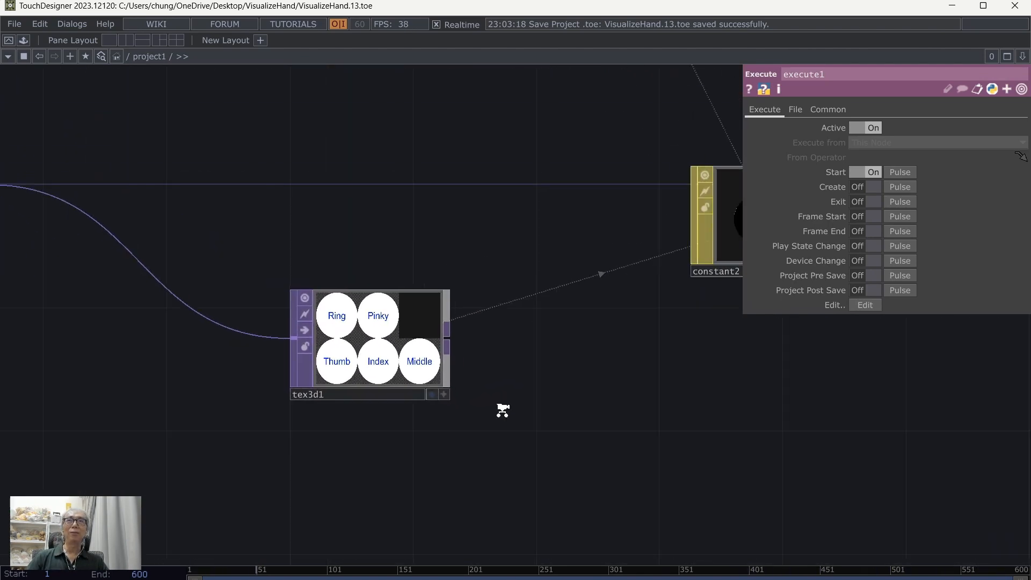
drag(640, 442, 546, 468)
drag(669, 410, 702, 452)
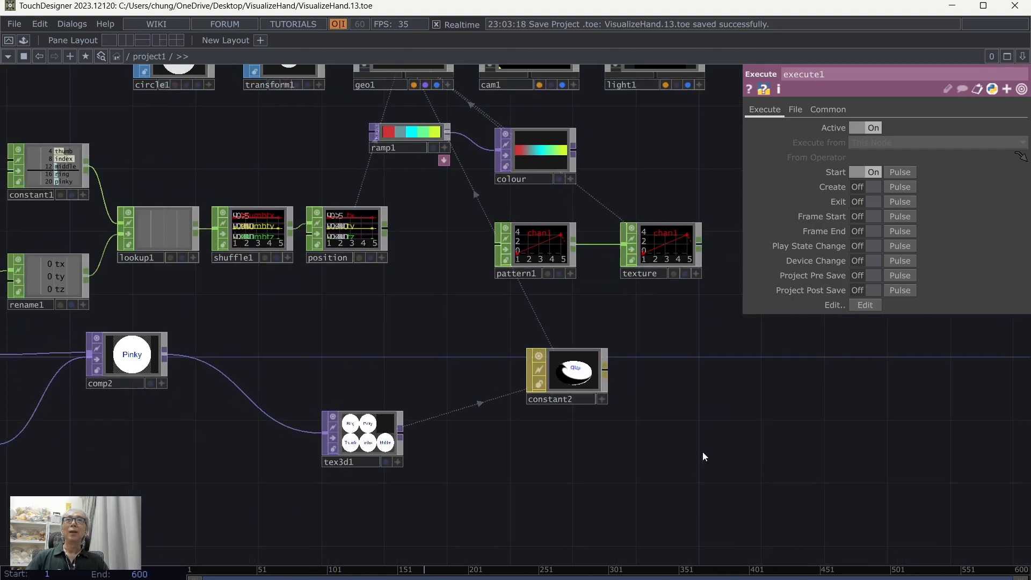
drag(420, 336, 520, 355)
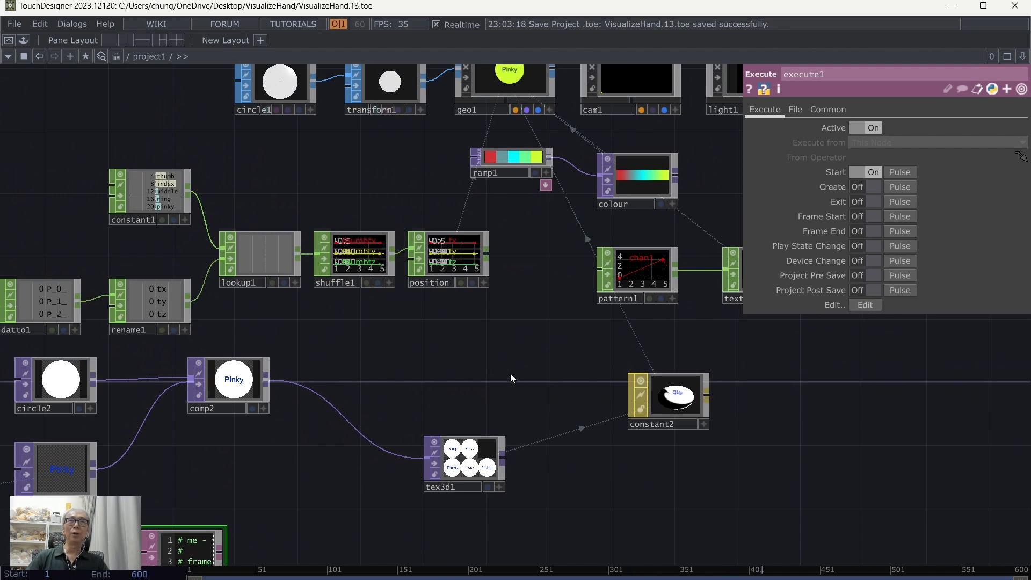
Step: Set the Uniform Scale of transform1 to 0.03
drag(511, 378, 596, 362)
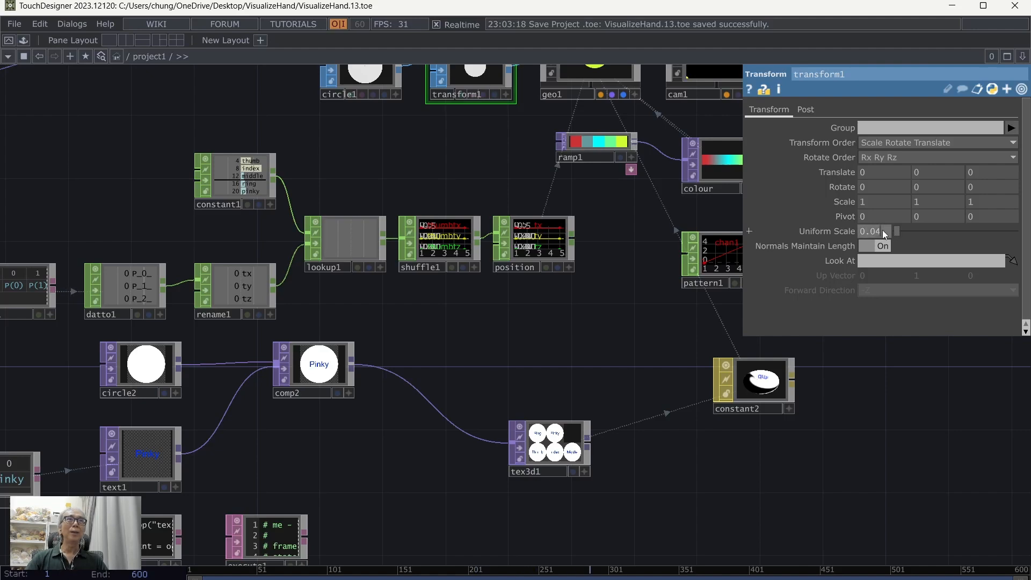
text(3)
key(Return)
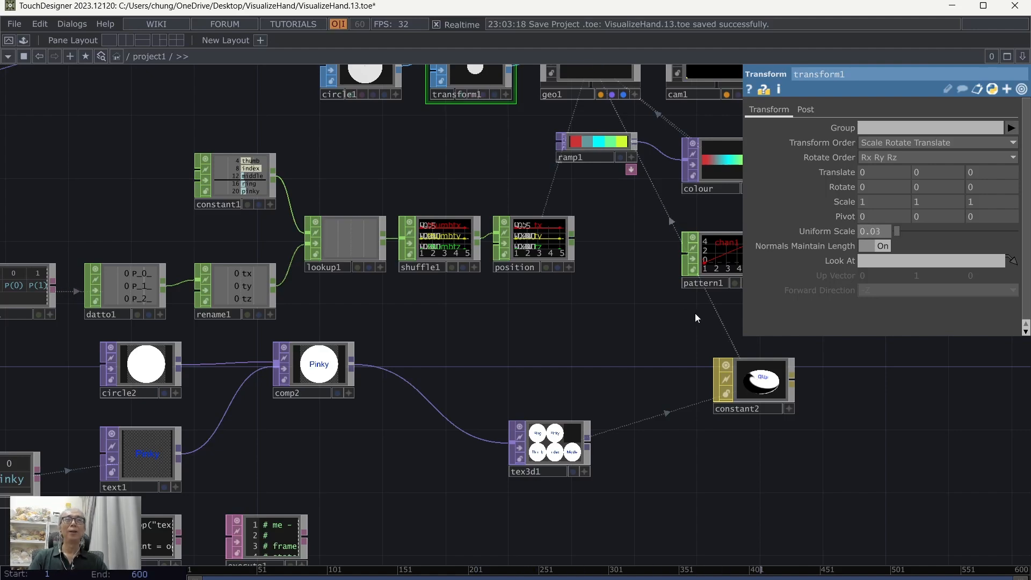
Step: Save the project and switch to Perform Mode to show the output
click(603, 321)
key(p)
key(h)
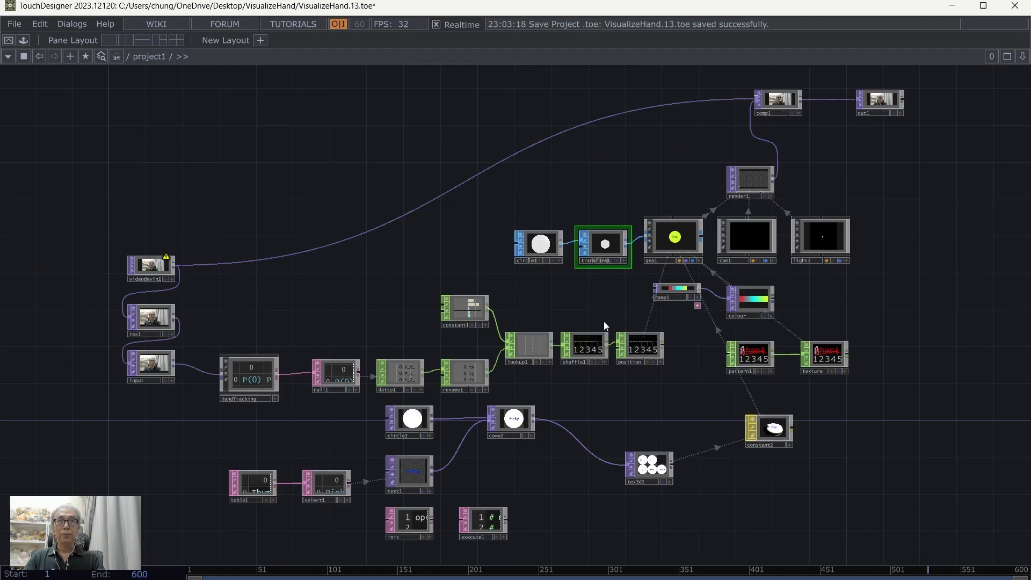
click(5, 25)
click(30, 92)
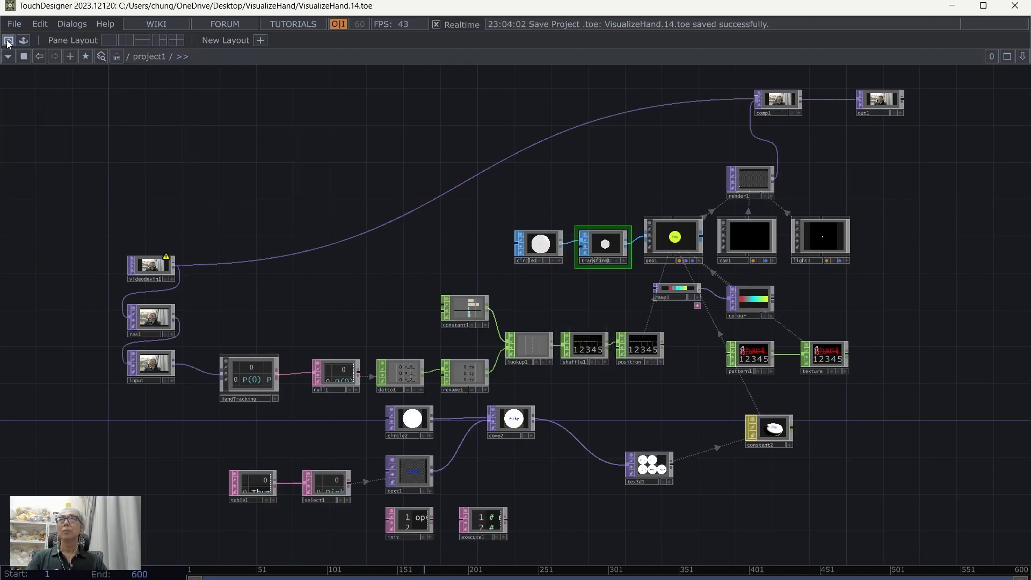
click(8, 40)
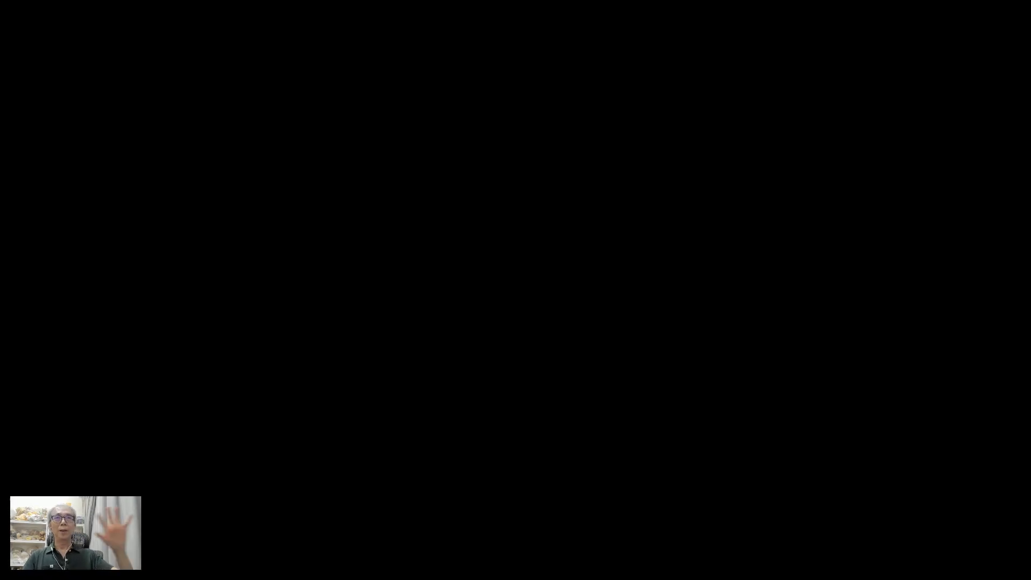